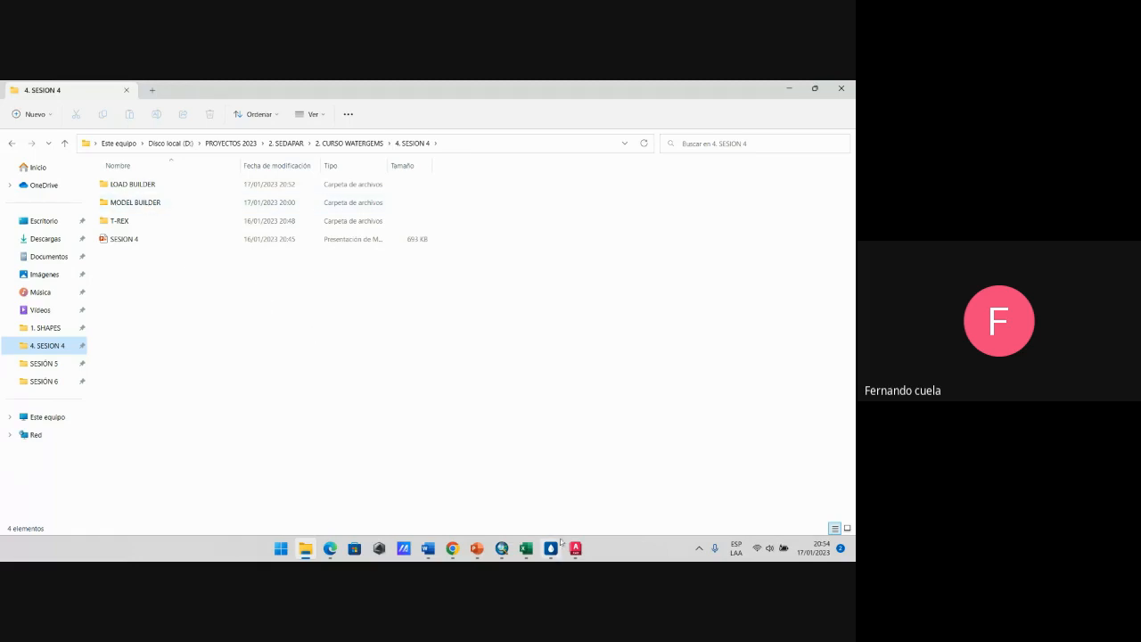
Step: Open the Excel Data workbook from the MODEL BUILDER folder in 4. SESION 4
double_click(145, 209)
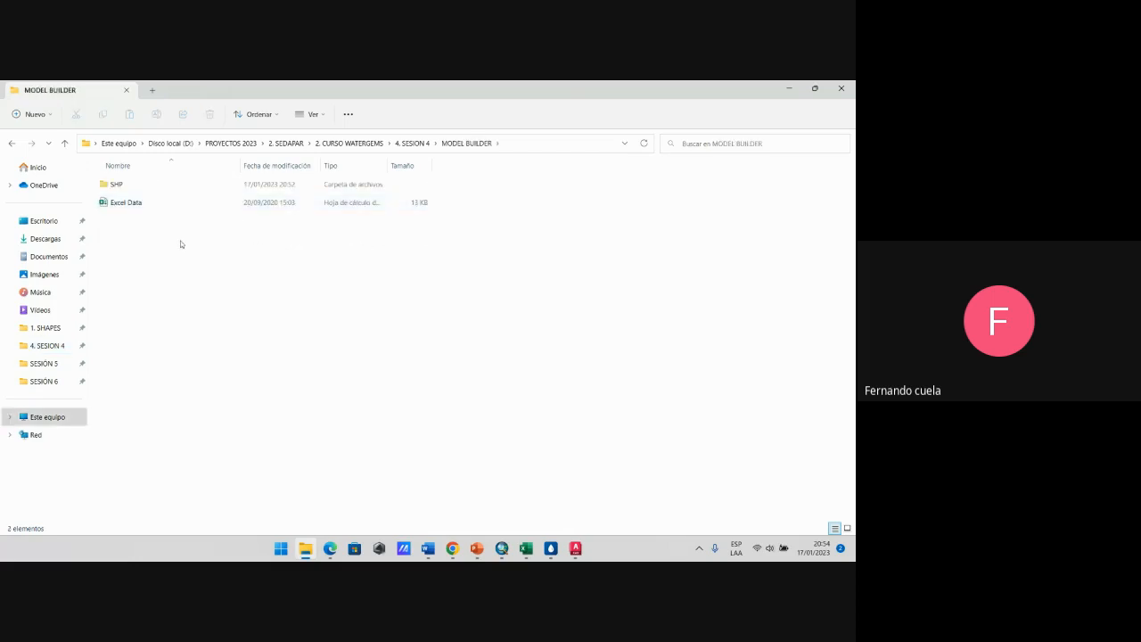
key("alt+Left")
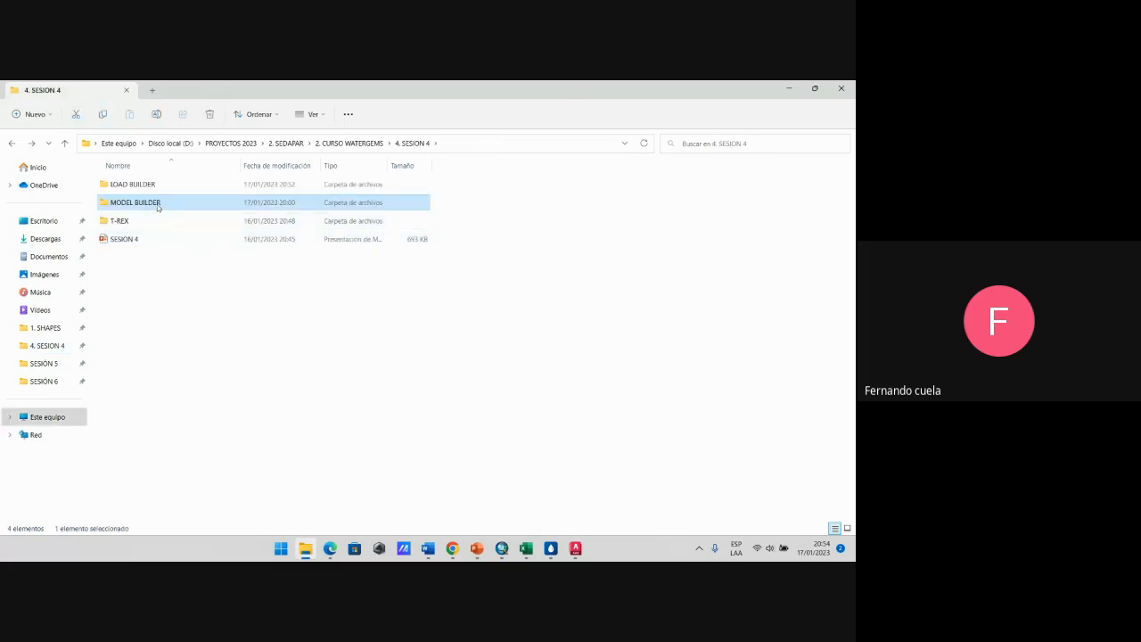
double_click(157, 205)
double_click(142, 209)
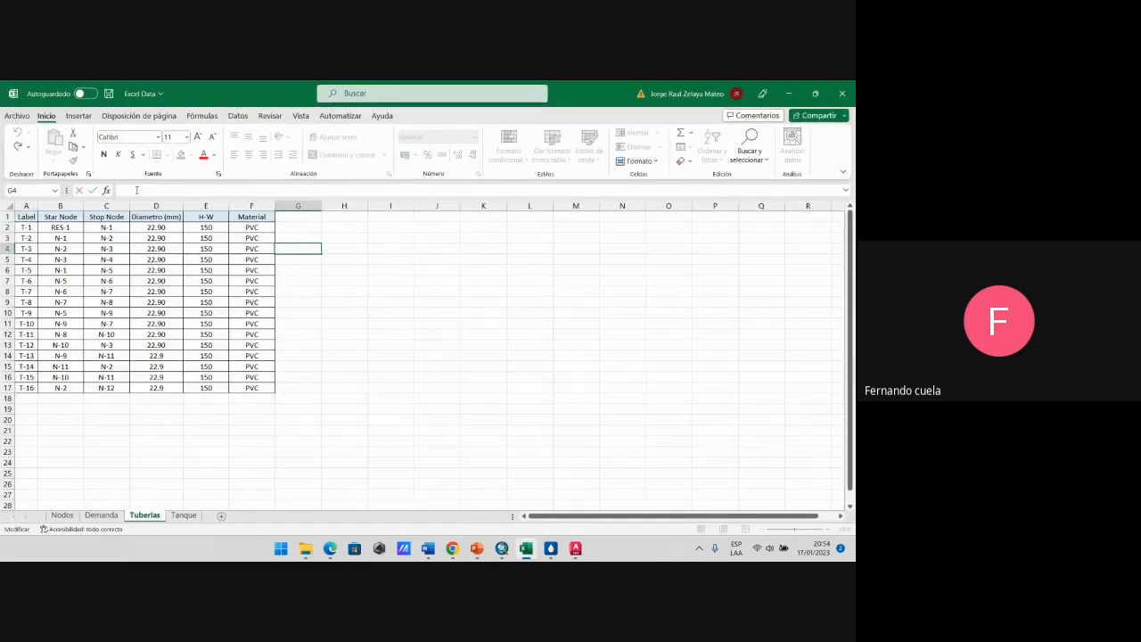
Step: Review the start node, diameter, H-W and material columns of the pipe table on the Tuberias sheet
left_click(60, 249)
left_click(156, 249)
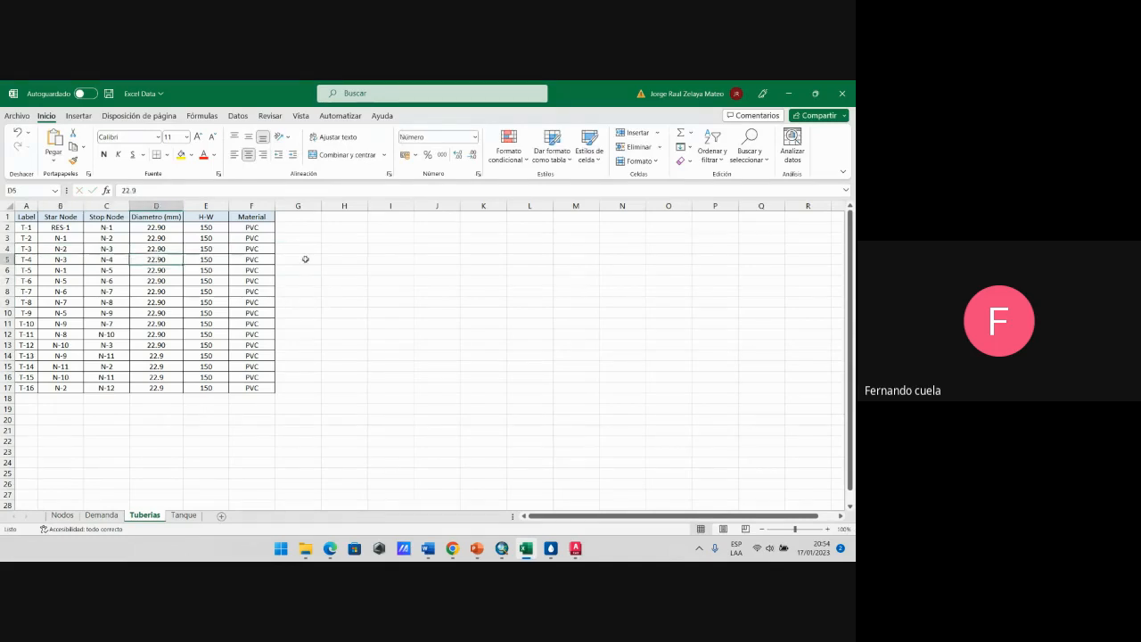
left_click(306, 257)
left_click_drag(62, 228, 69, 388)
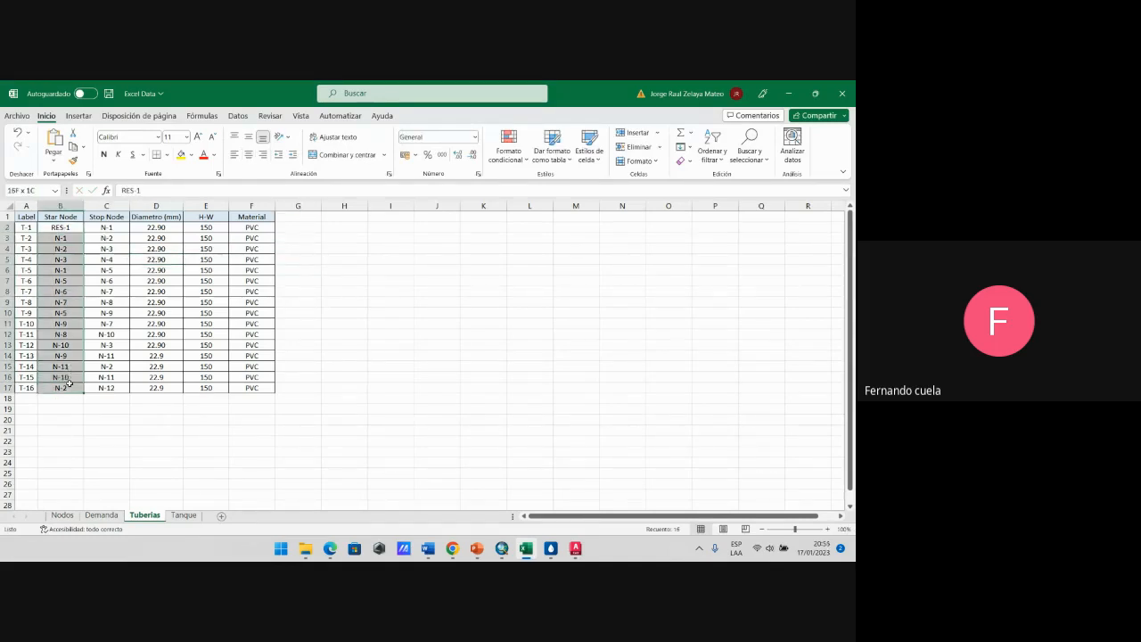
left_click_drag(143, 230, 172, 387)
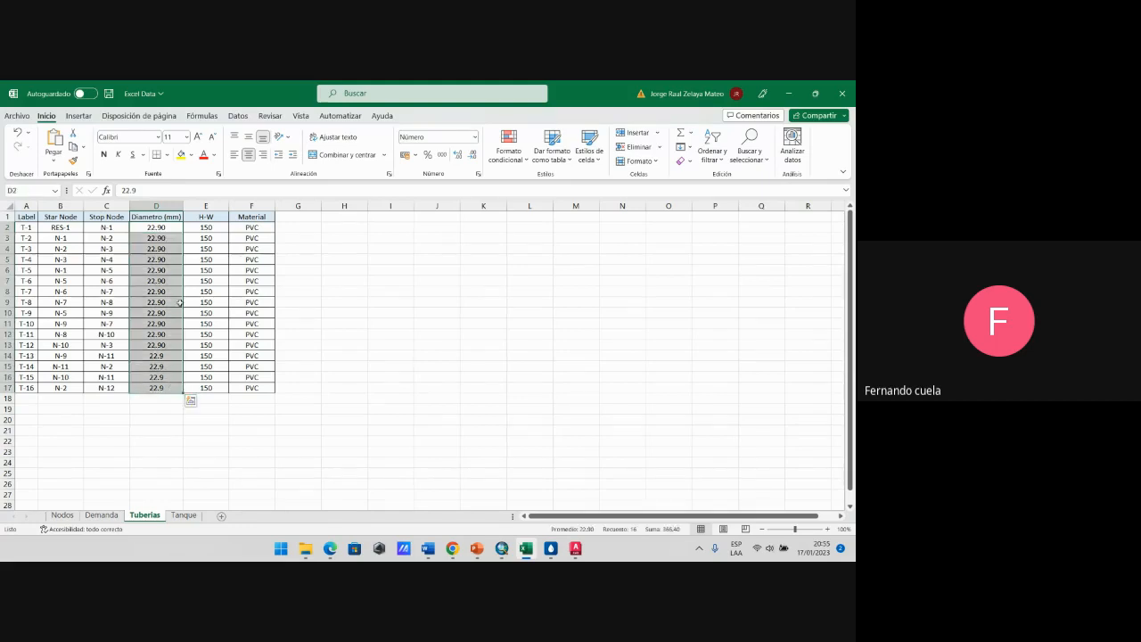
left_click_drag(202, 229, 214, 390)
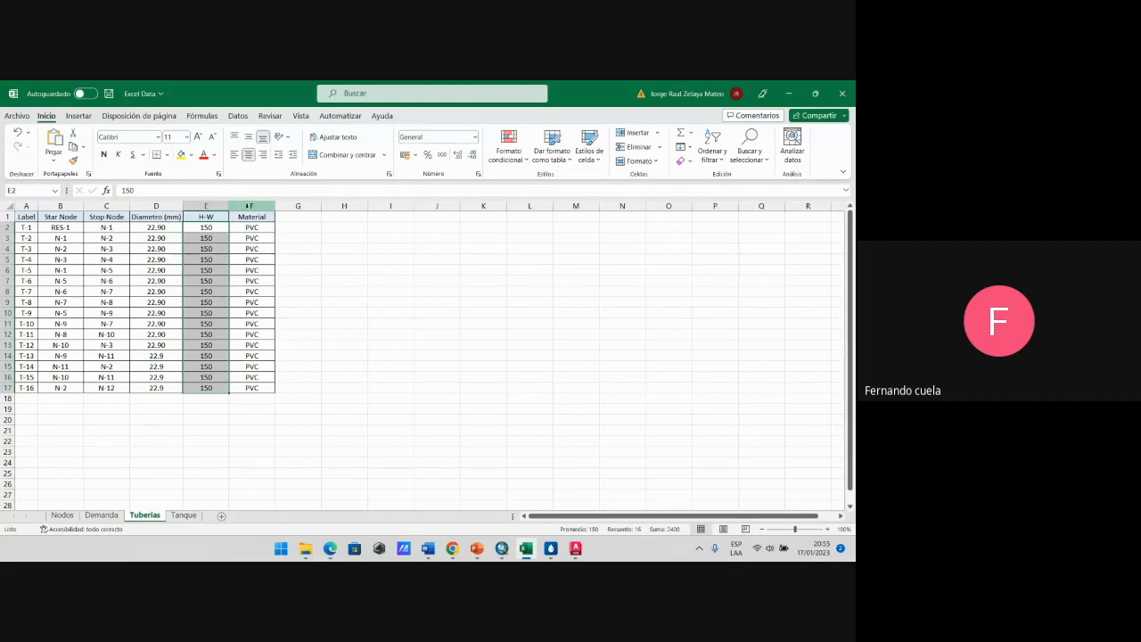
left_click_drag(256, 229, 261, 390)
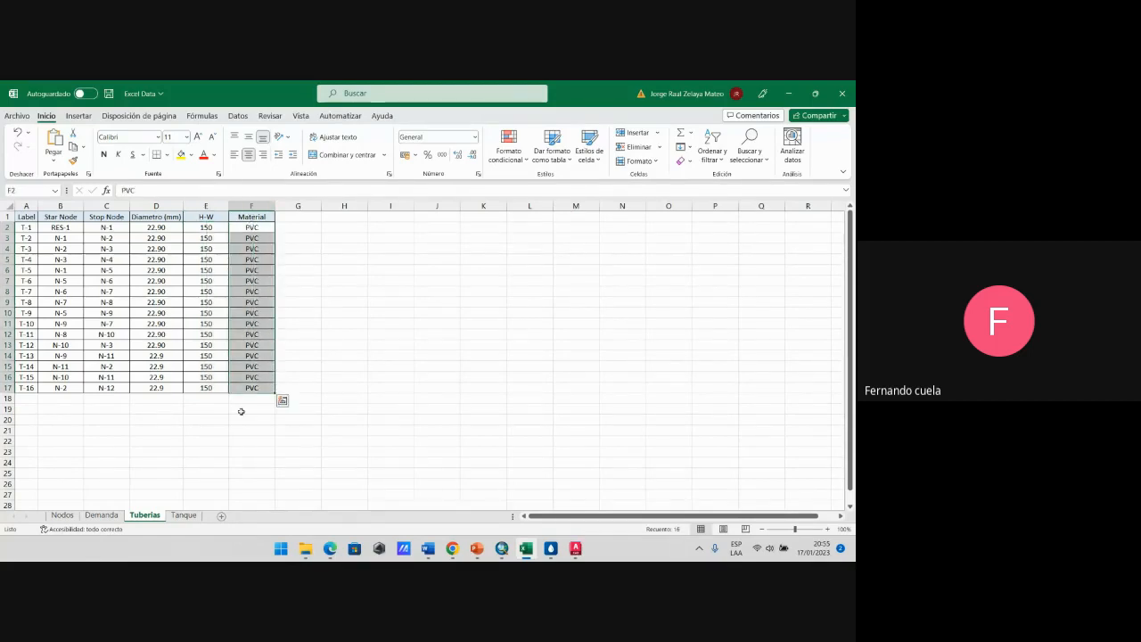
Step: Review the tank's initial and maximum elevations on the Tanque sheet
left_click(179, 516)
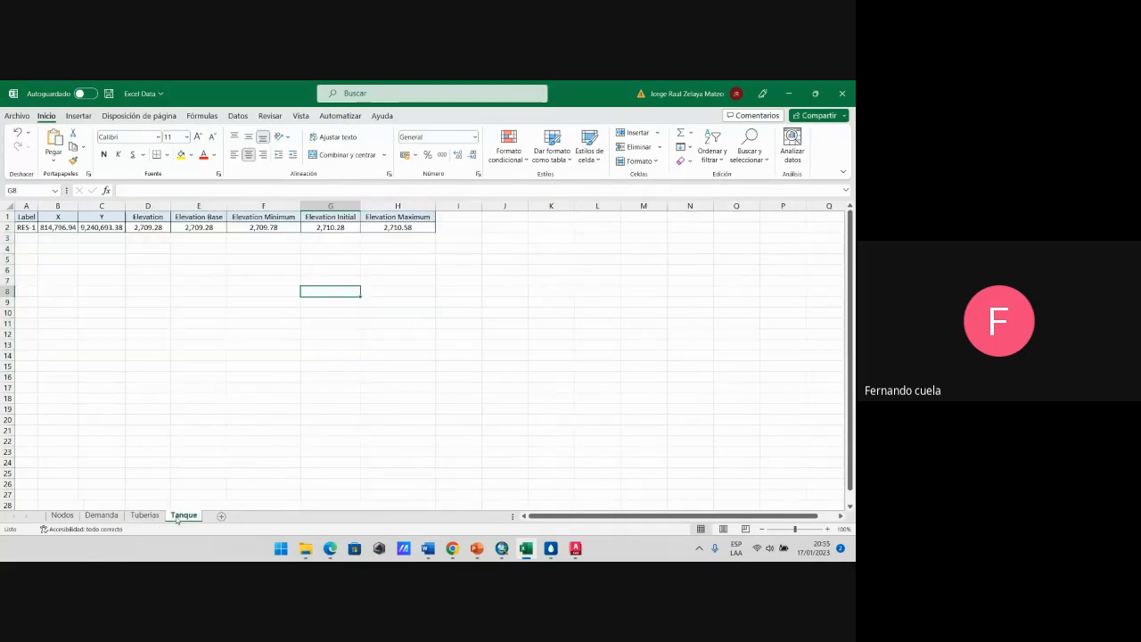
left_click(321, 227)
left_click_drag(321, 227, 392, 227)
Step: Review the demand values of nodes N-1 to N-12 on the Demanda sheet
left_click(100, 515)
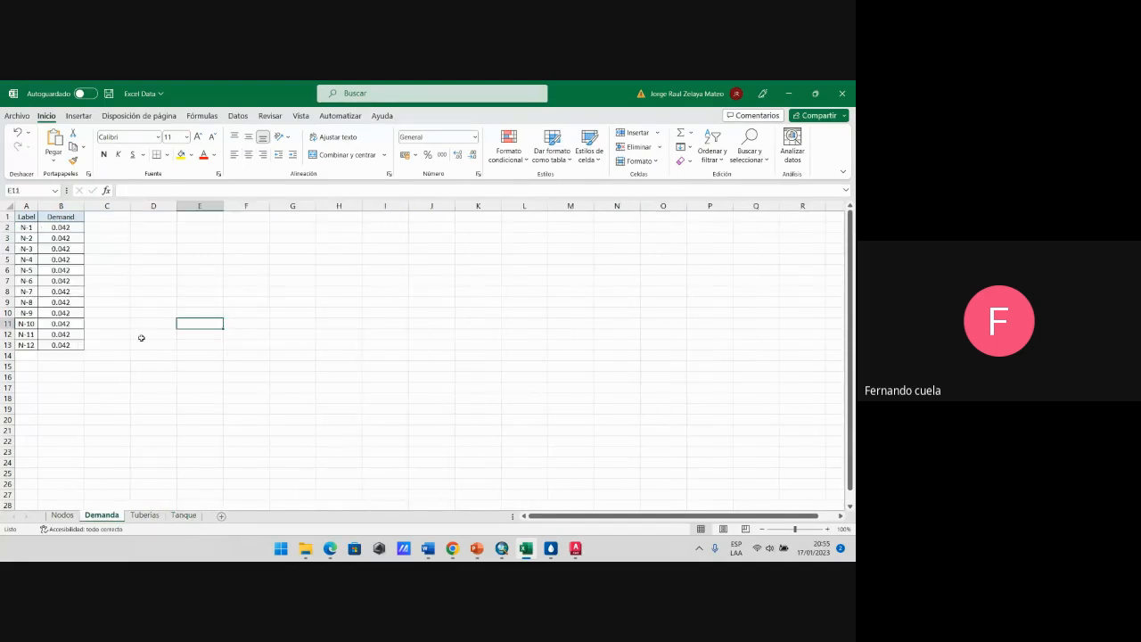
left_click(71, 229)
left_click(112, 292)
left_click(122, 333)
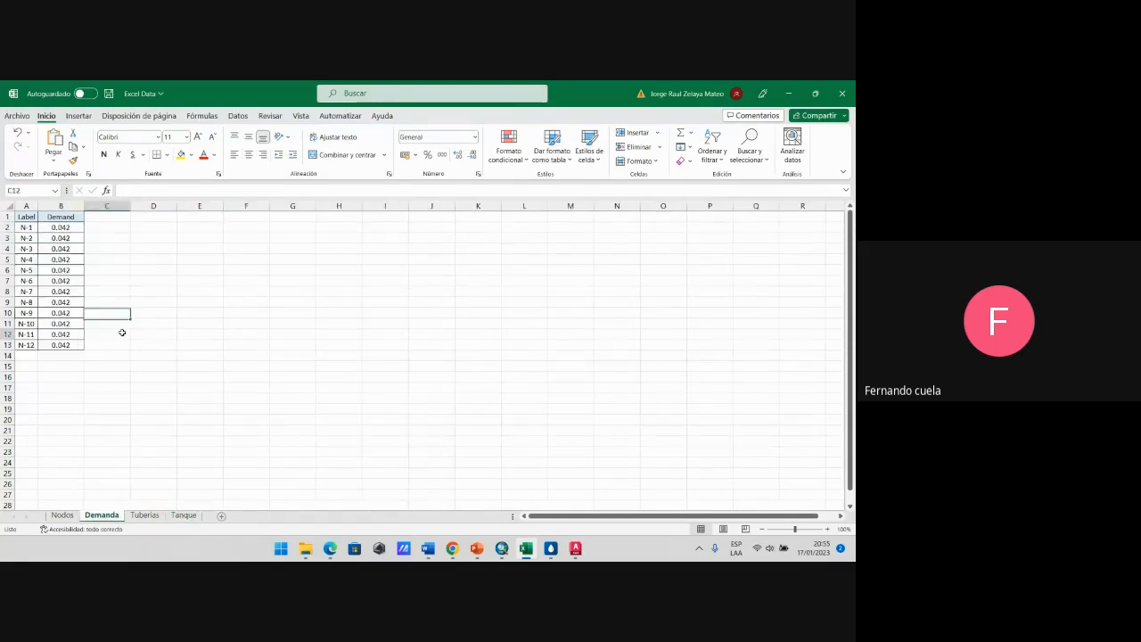
left_click_drag(69, 226, 75, 345)
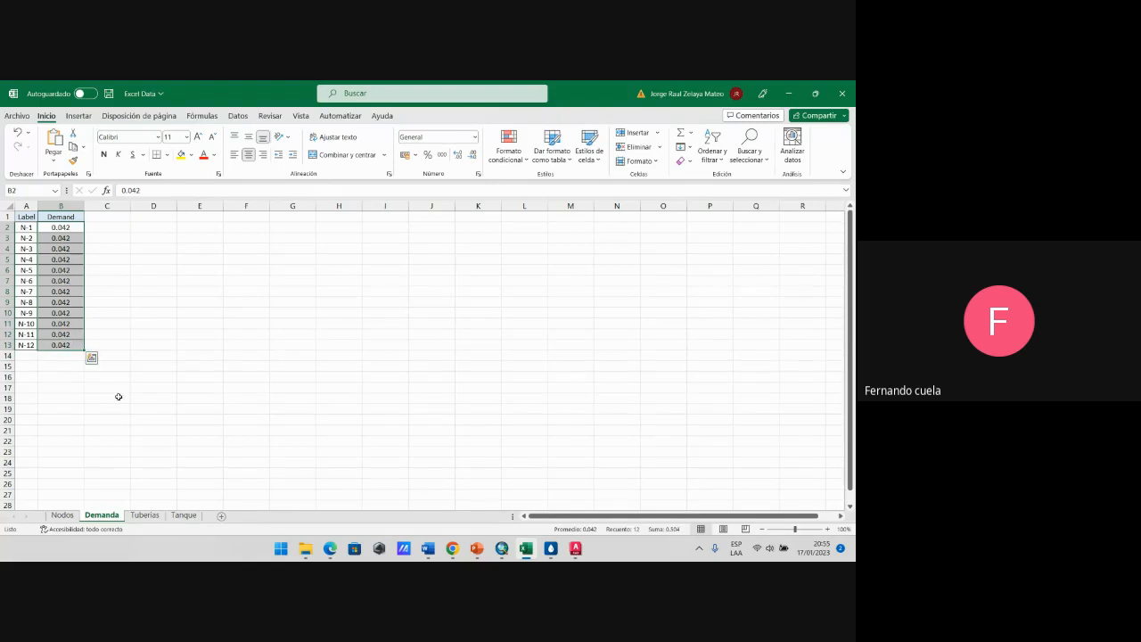
Step: Review the elevations and X and Y coordinates of the nodes on the Nodos sheet
left_click(62, 514)
left_click(210, 353)
left_click(109, 268)
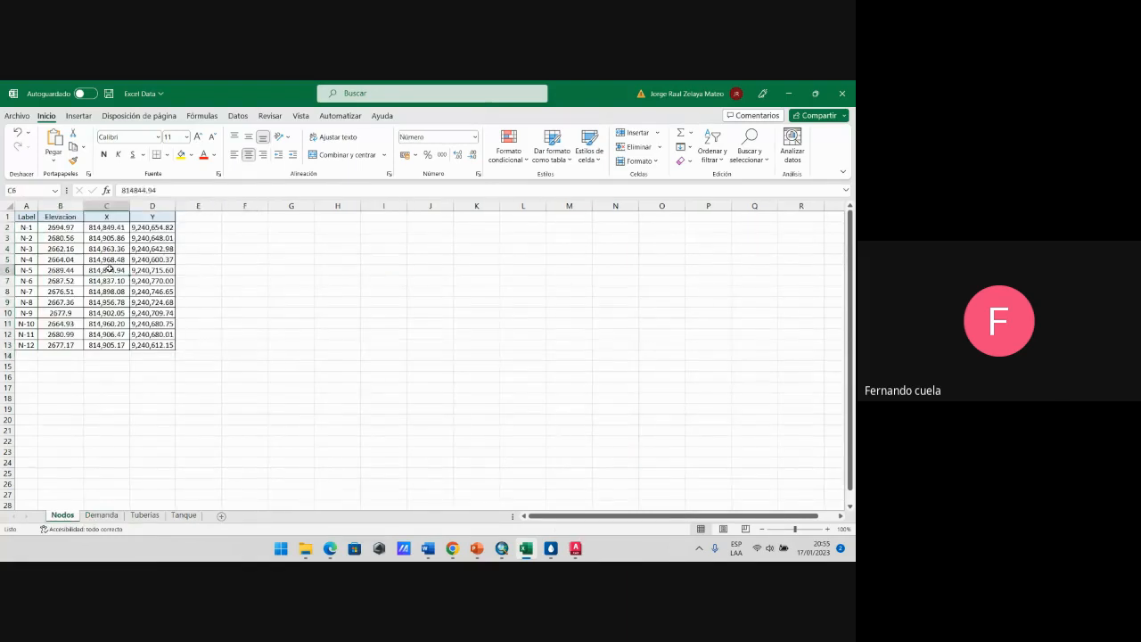
left_click(171, 250)
left_click(211, 280)
left_click(191, 314)
left_click(26, 356)
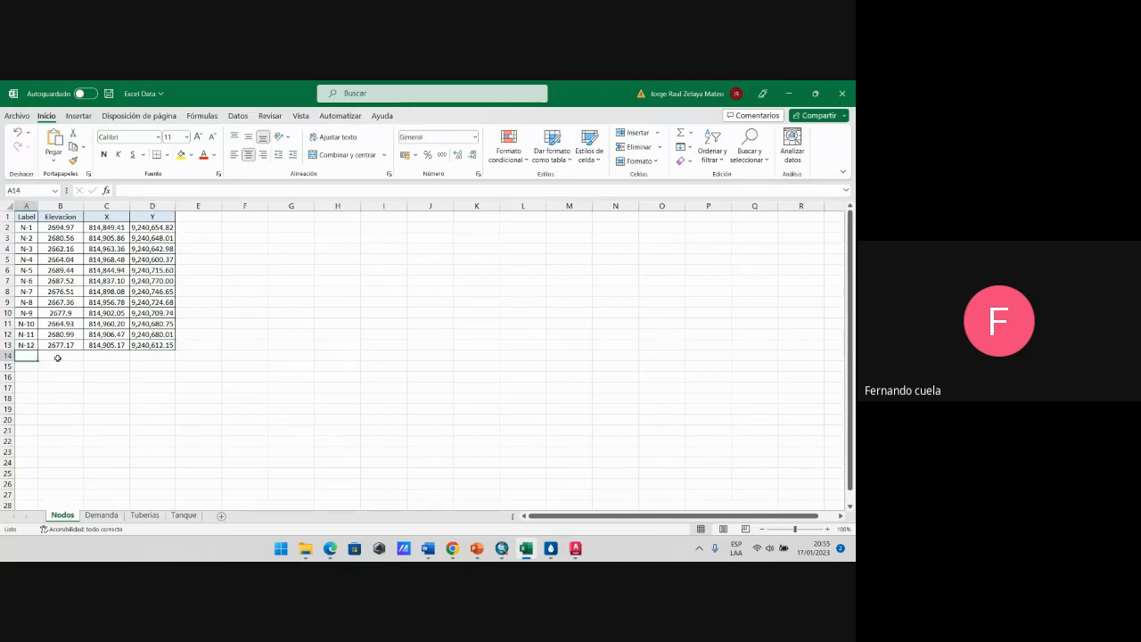
Step: Switch to File Explorer and look through the NODOS, RESERVORIO and TUBERIAS shapefiles in the SHP folder
left_click(306, 548)
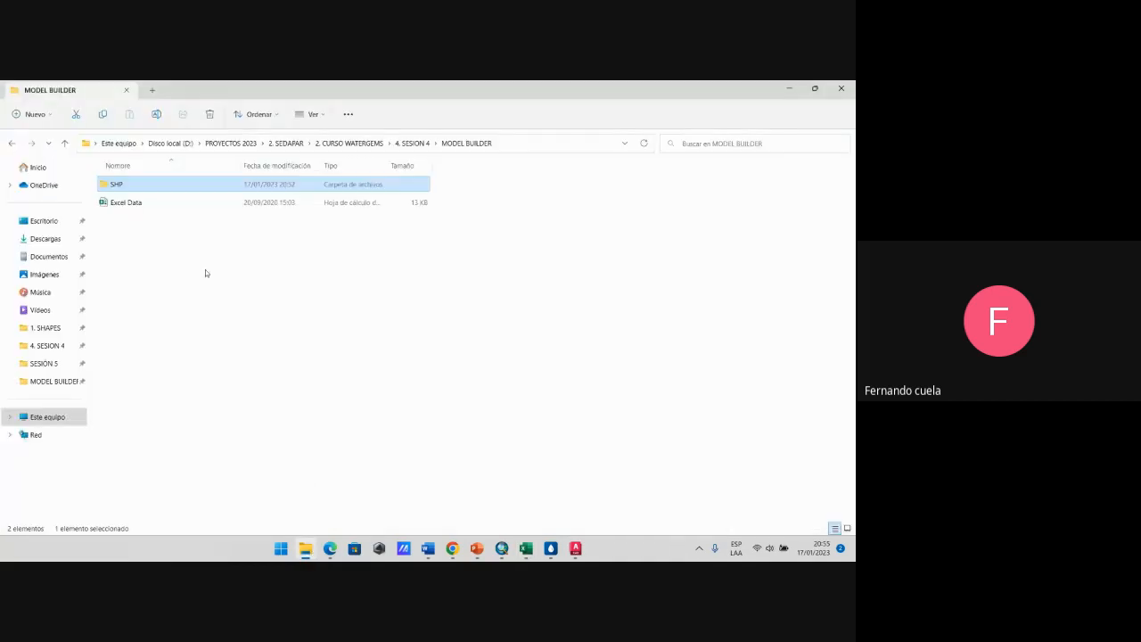
double_click(144, 189)
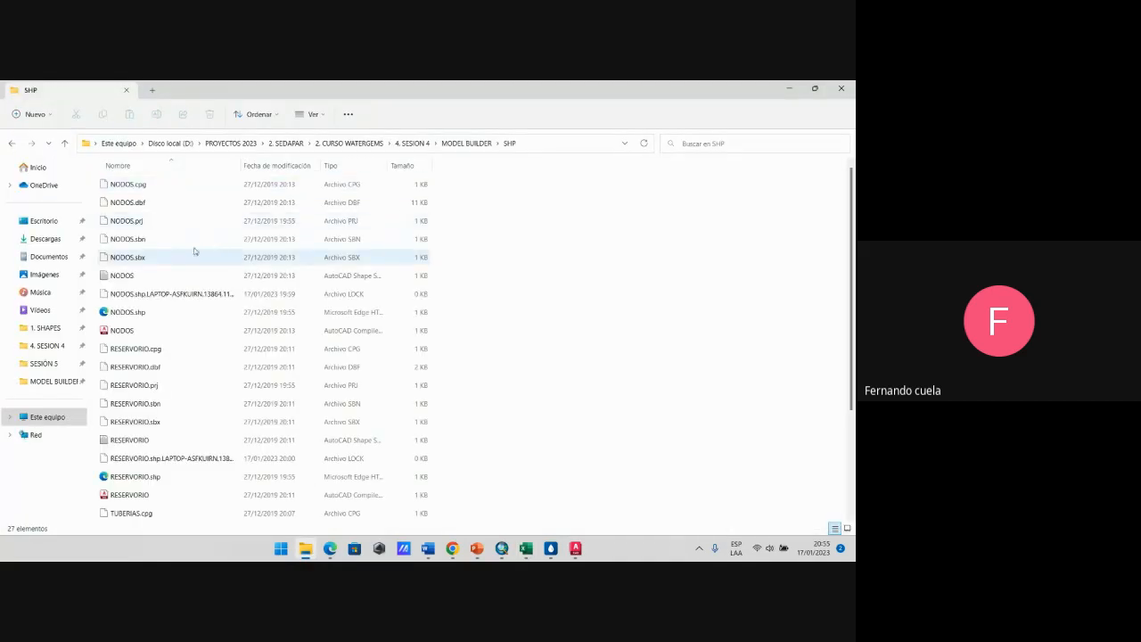
scroll(192, 293, "up", 2)
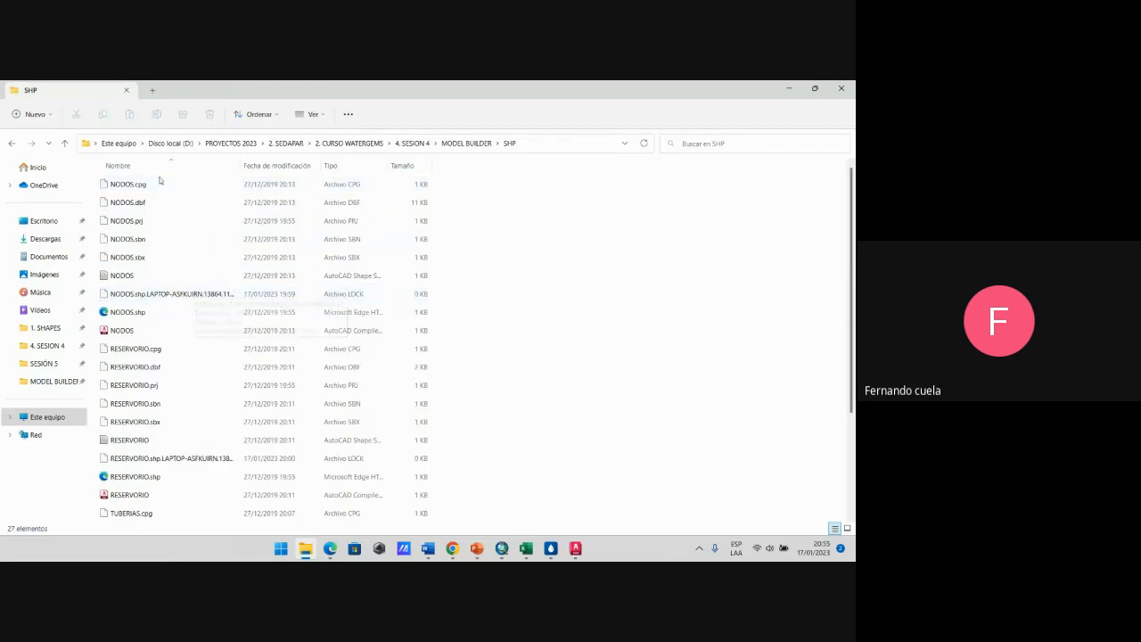
scroll(159, 257, "down", 3)
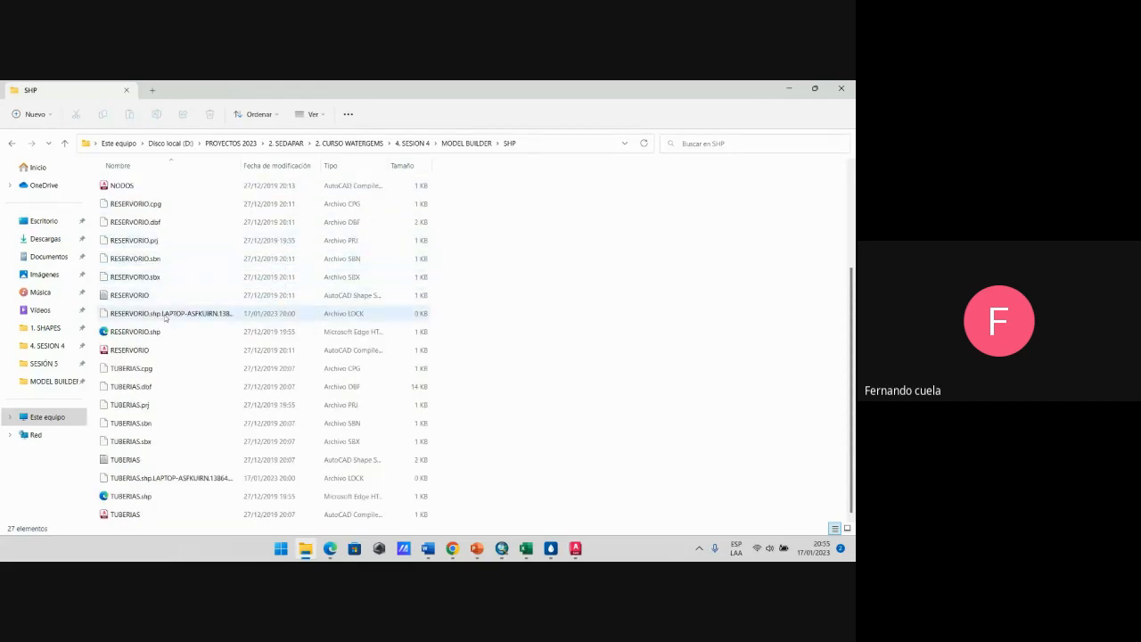
scroll(210, 393, "up", 3)
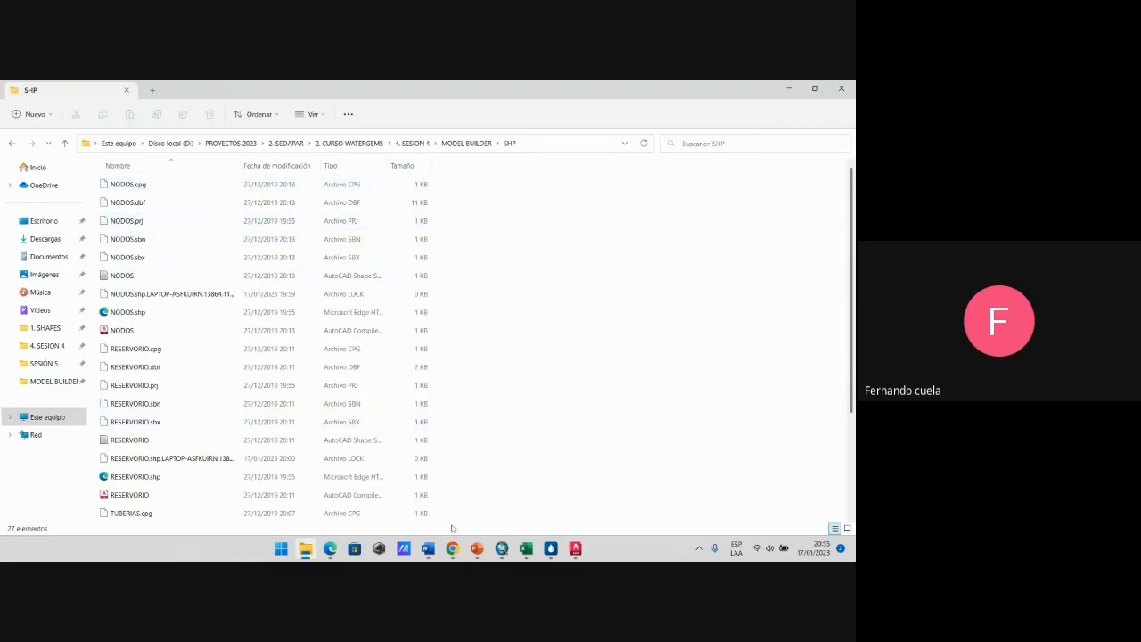
Step: Switch to ArcMap, show the TUBERIAS attribute table and enlarge the map area above it
left_click(502, 548)
left_click_drag(442, 237, 386, 213)
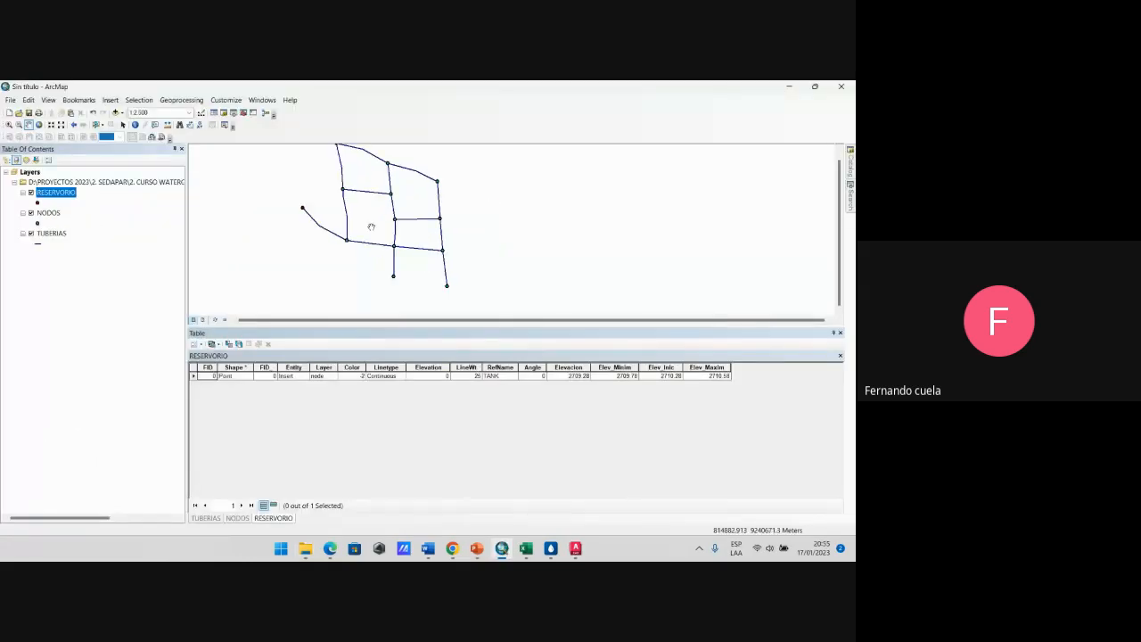
left_click(205, 517)
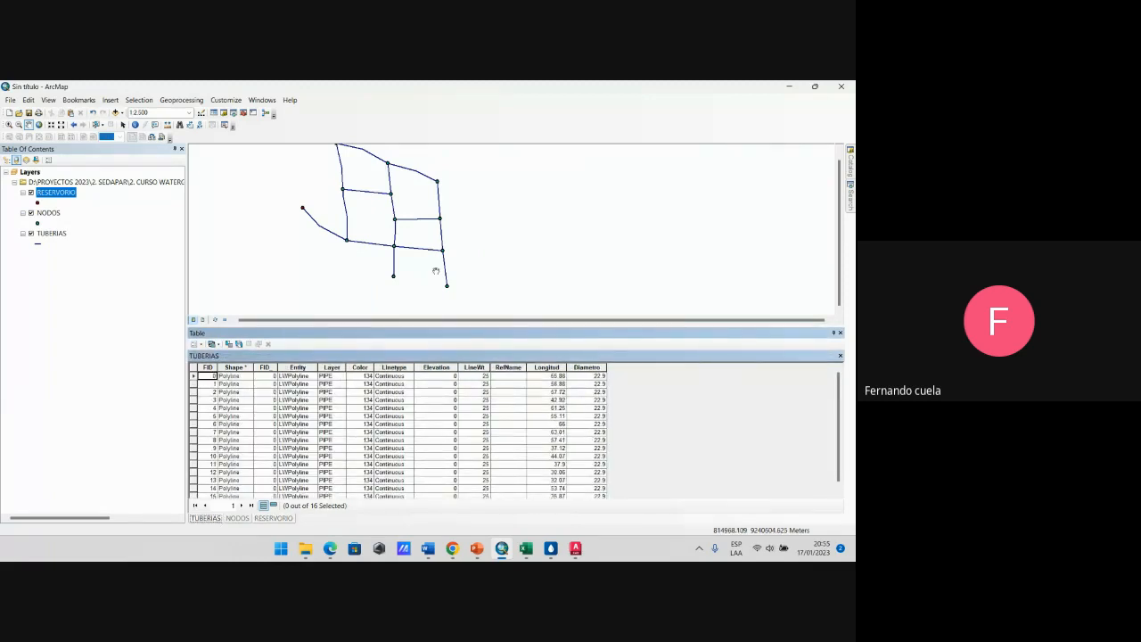
left_click_drag(420, 236, 424, 261)
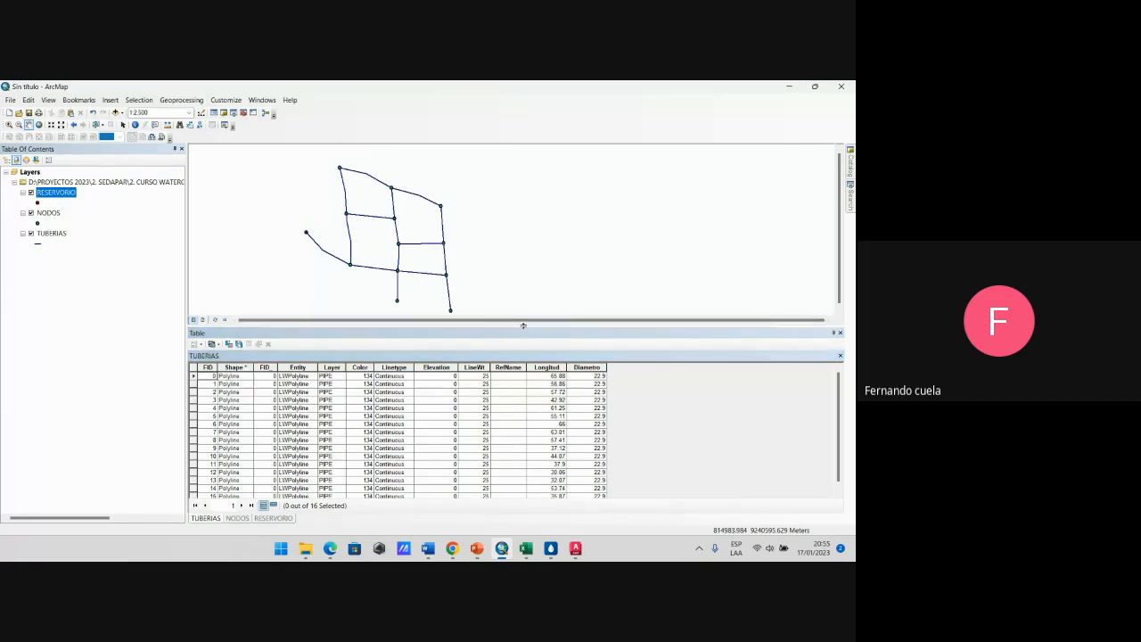
left_click_drag(524, 325, 525, 348)
Step: Switch to WaterGEMS and check the default unit system in the program options, closing them without changes
left_click(551, 548)
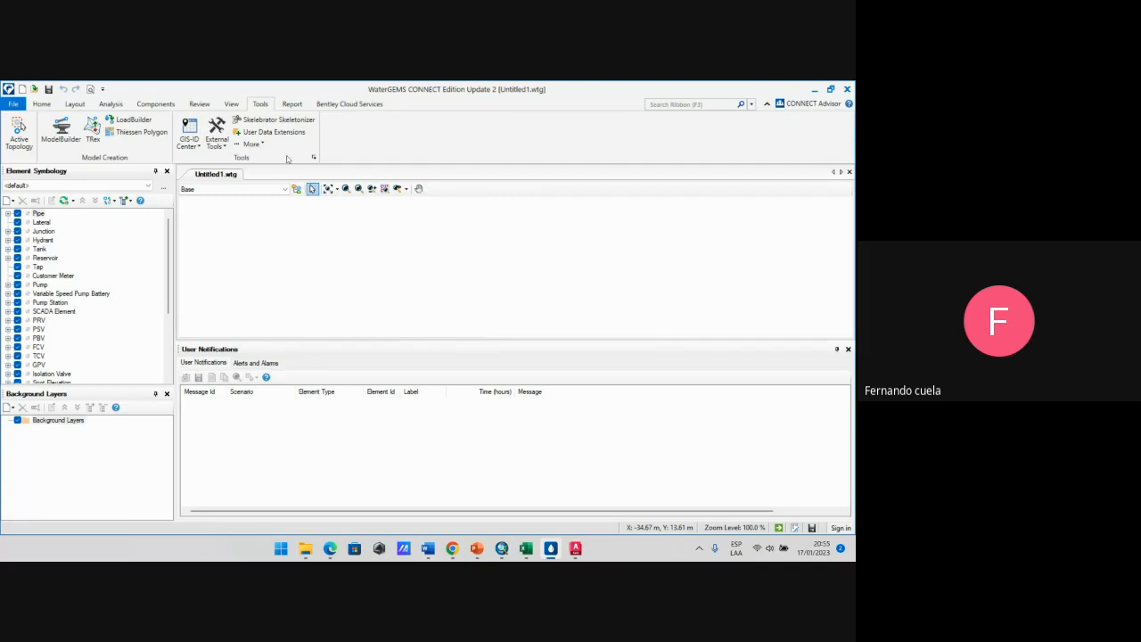
left_click(314, 157)
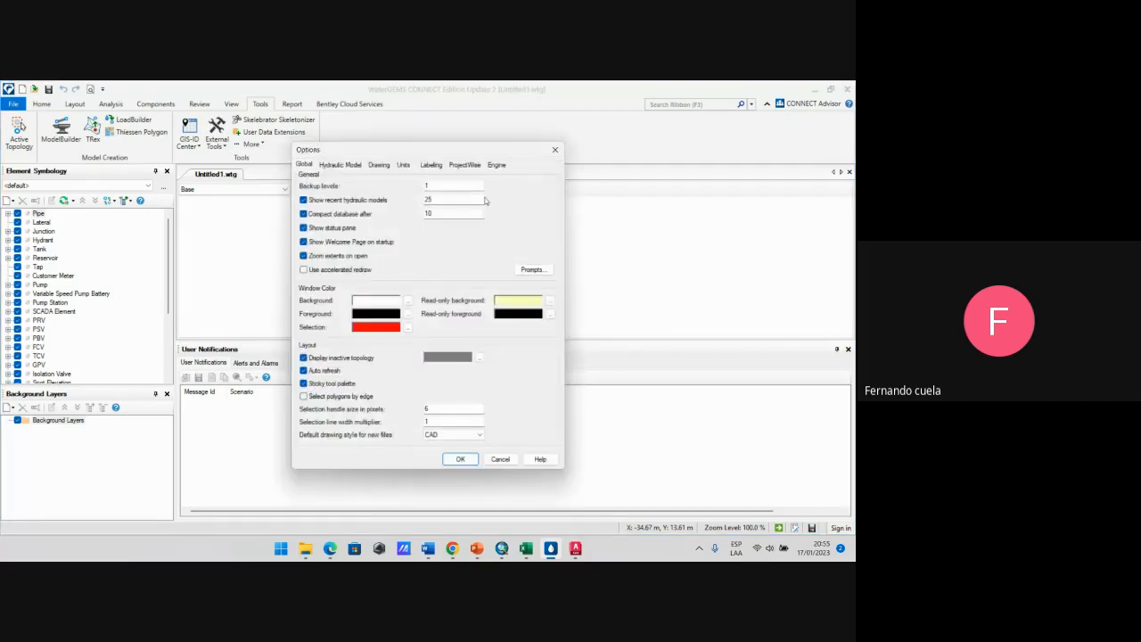
left_click(402, 165)
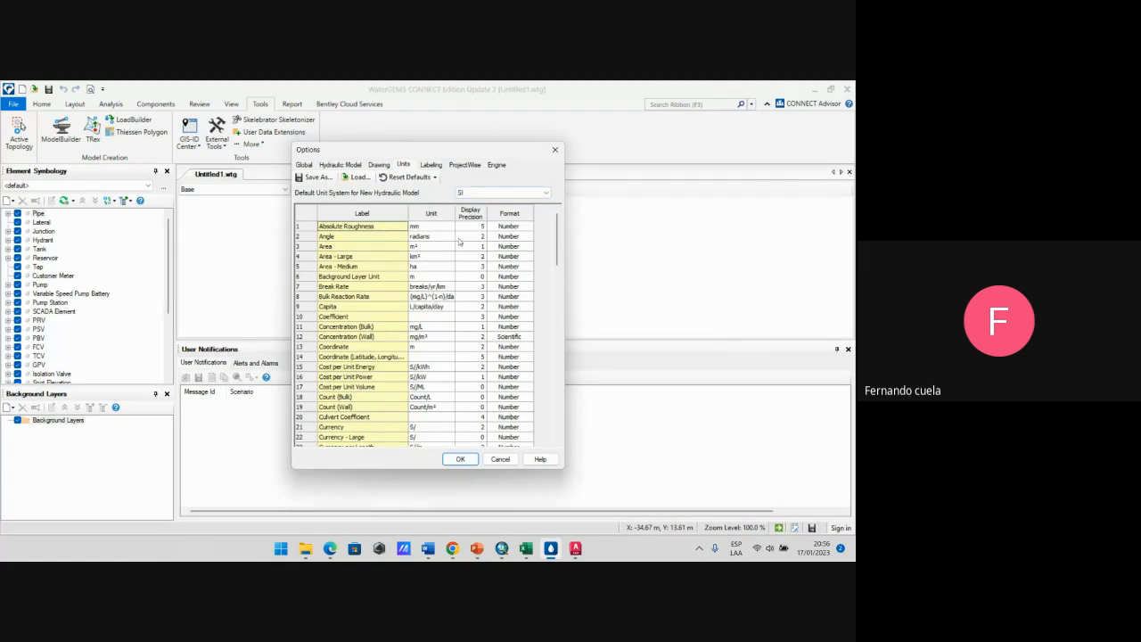
left_click(555, 150)
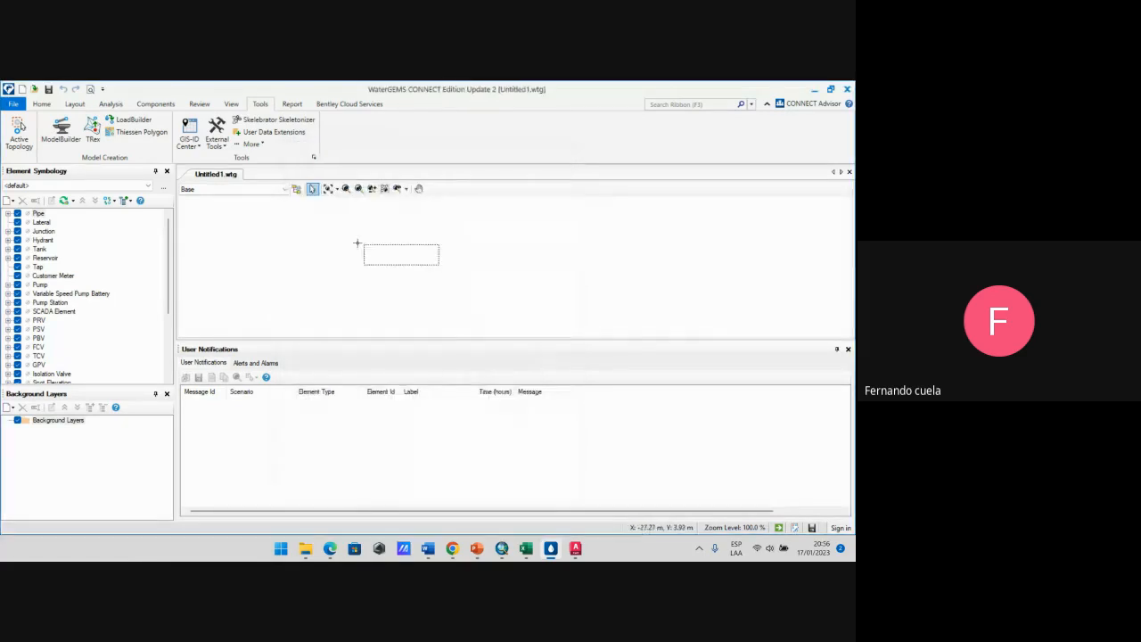
Step: Switch back to ArcMap and open the attribute table of the RESERVORIO layer
left_click(502, 548)
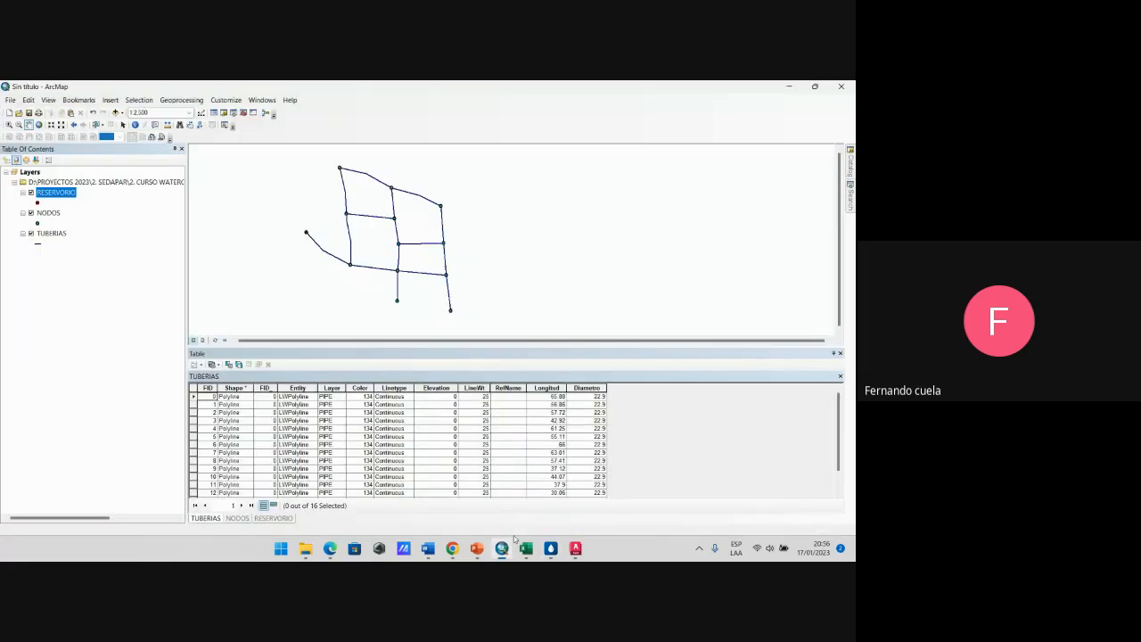
right_click(59, 200)
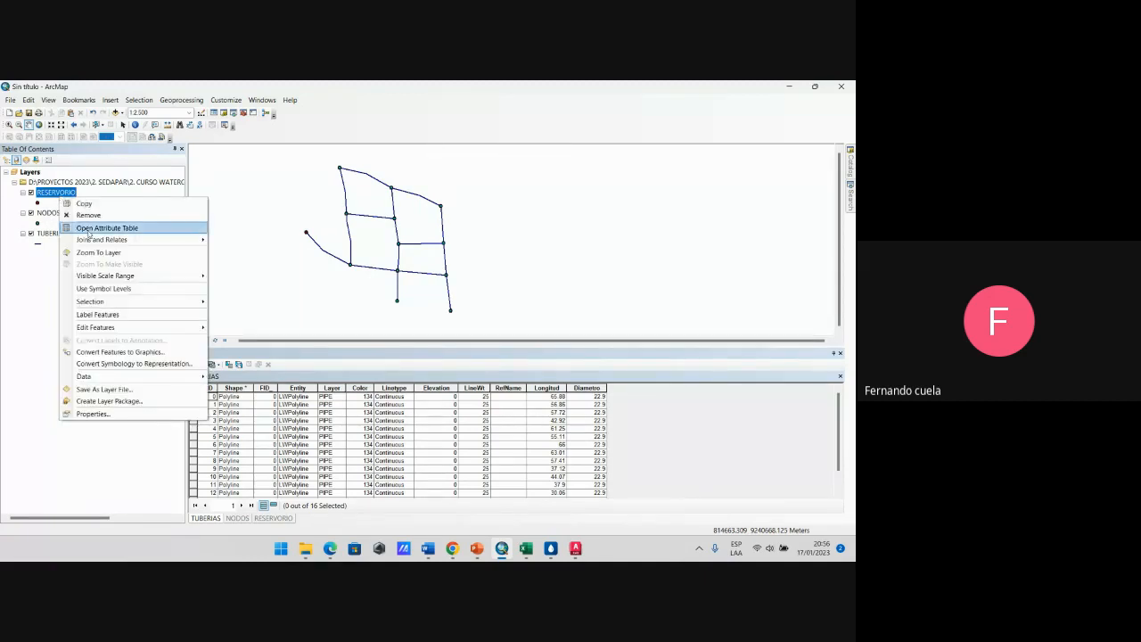
left_click(93, 229)
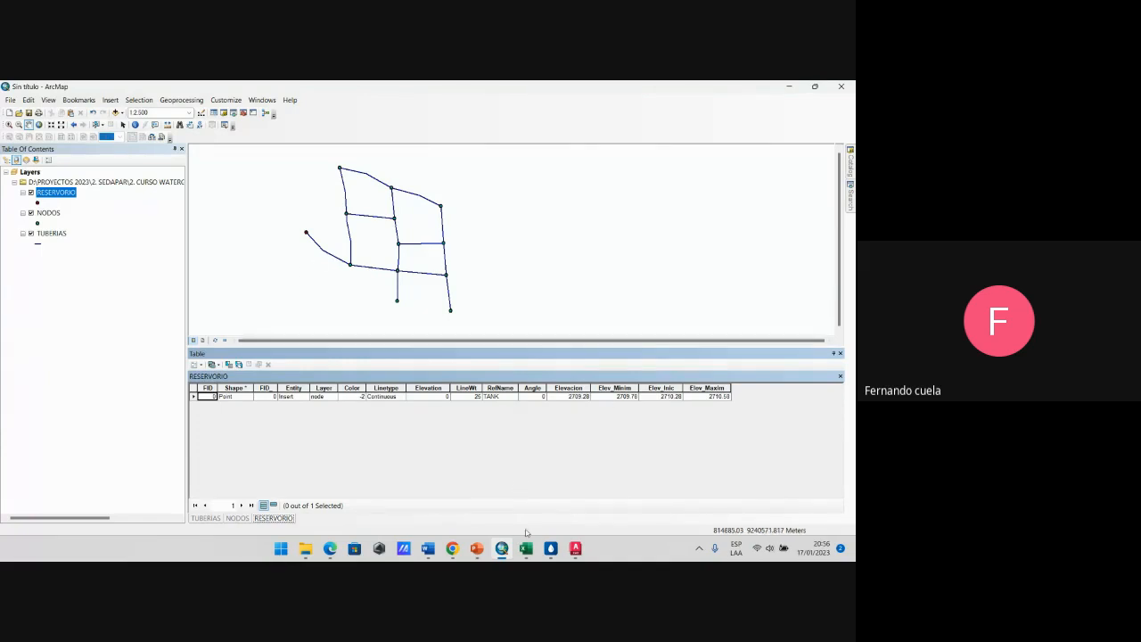
Step: Glance at the empty WaterGEMS model, then return to ArcMap and inspect the layout of the pipe network
left_click(550, 549)
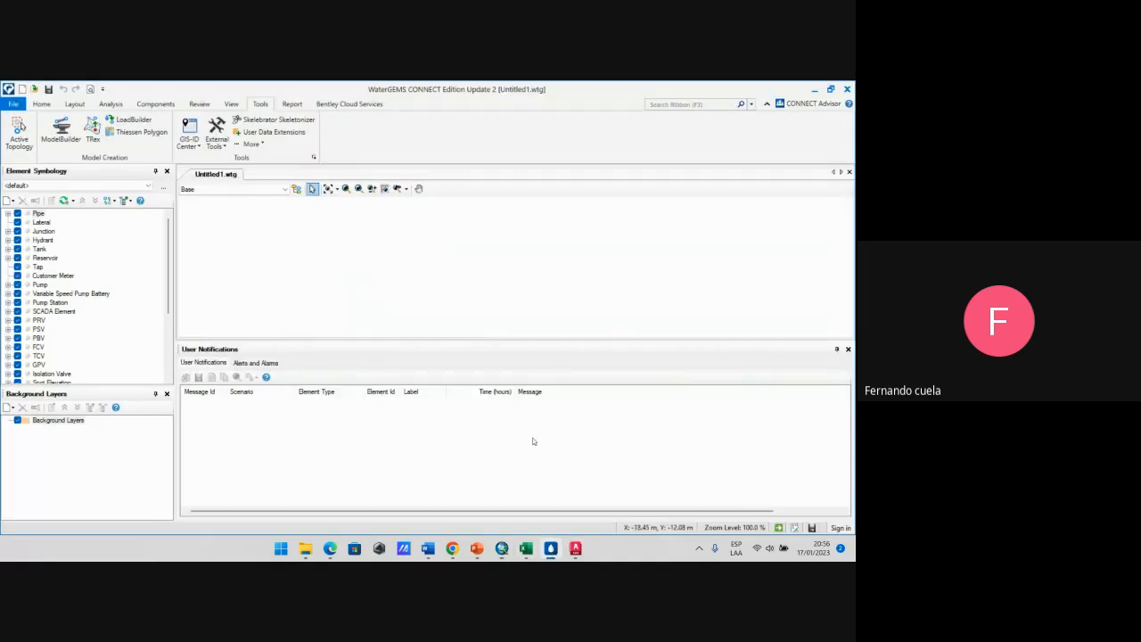
left_click(502, 549)
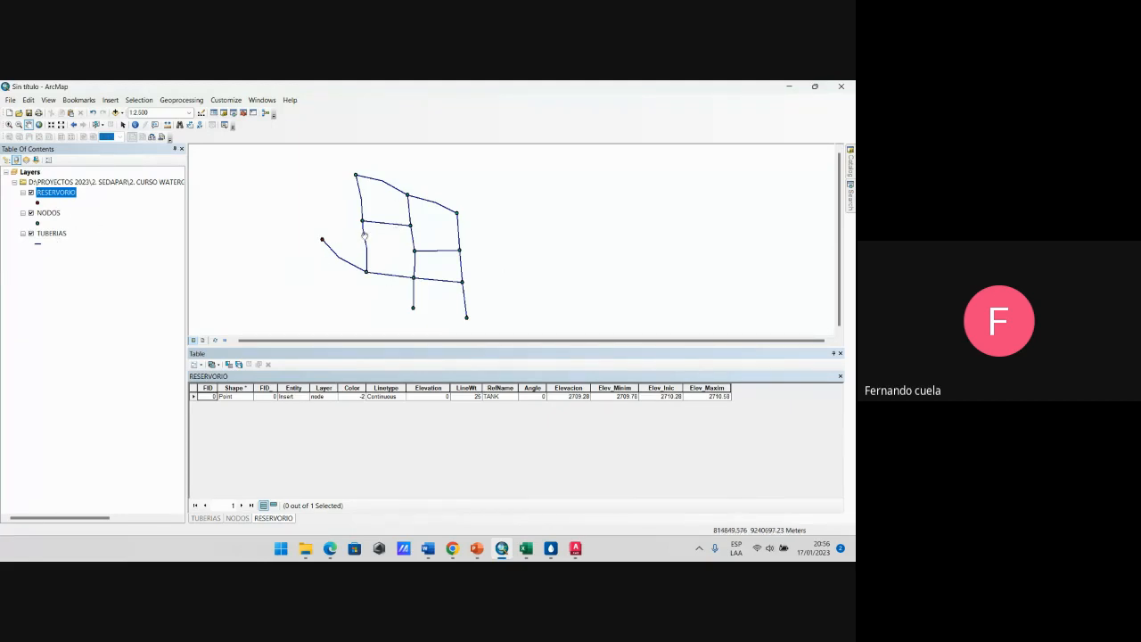
scroll(362, 204, "up", 1)
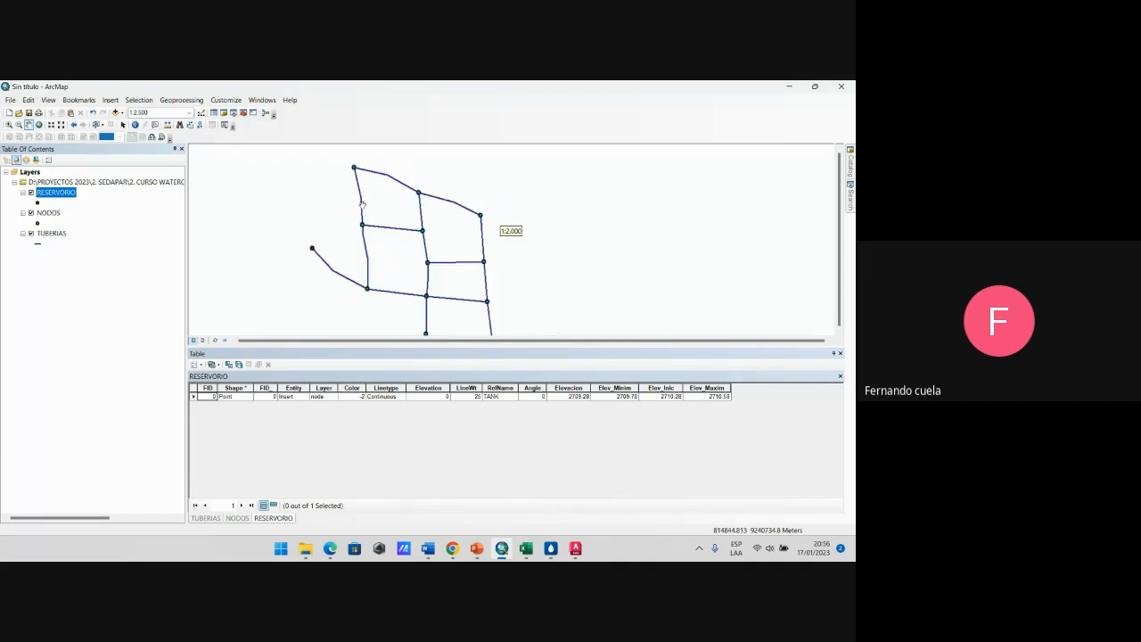
scroll(362, 204, "down", 1)
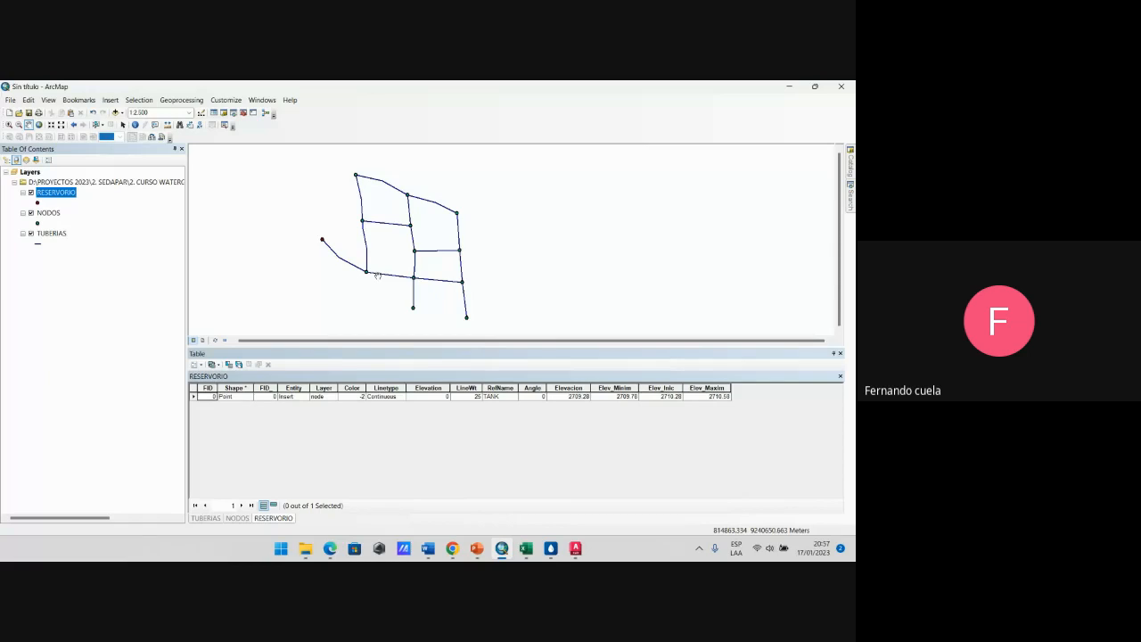
Step: Switch to WaterGEMS and display the Home commands for the untitled hydraulic model
left_click(550, 548)
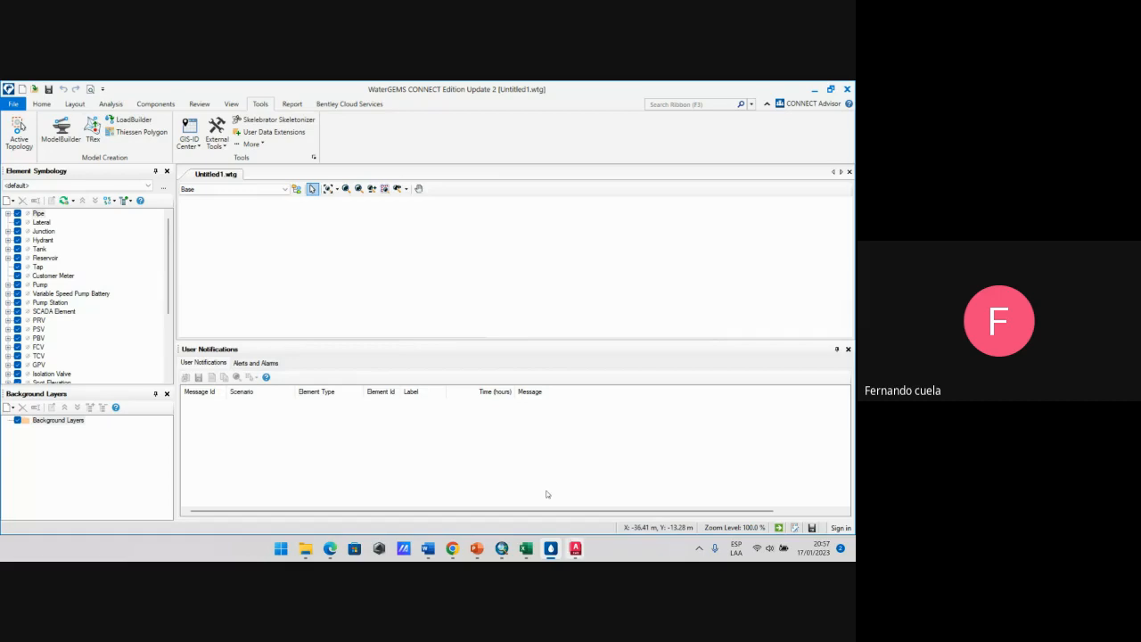
left_click(42, 103)
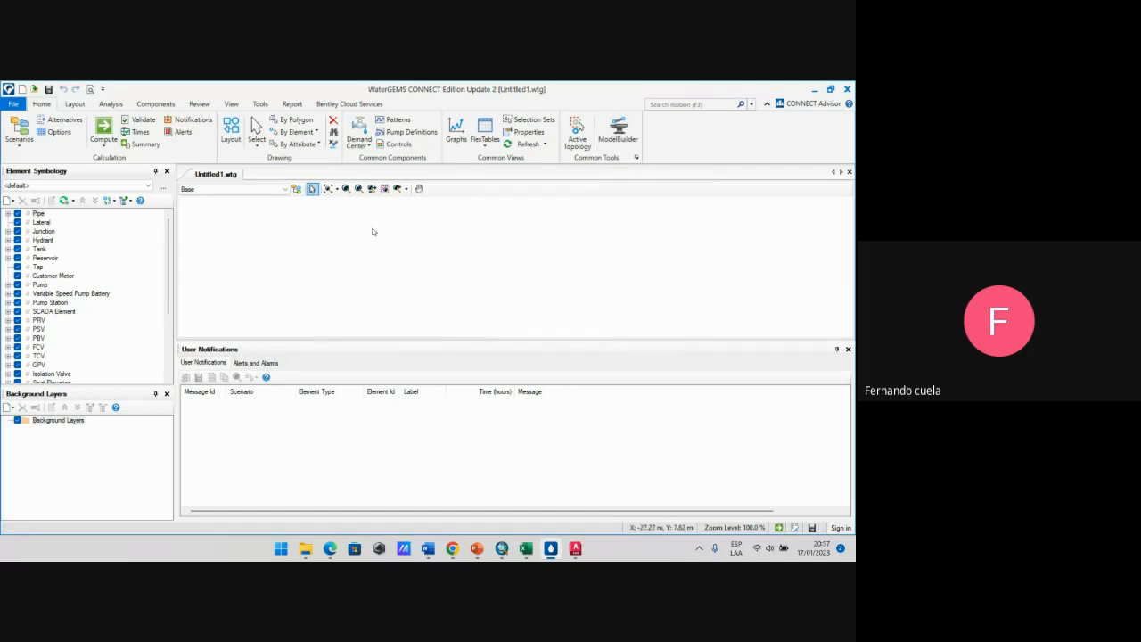
Step: Open ModelBuilder and create a new setup to bring up its import wizard
left_click(618, 129)
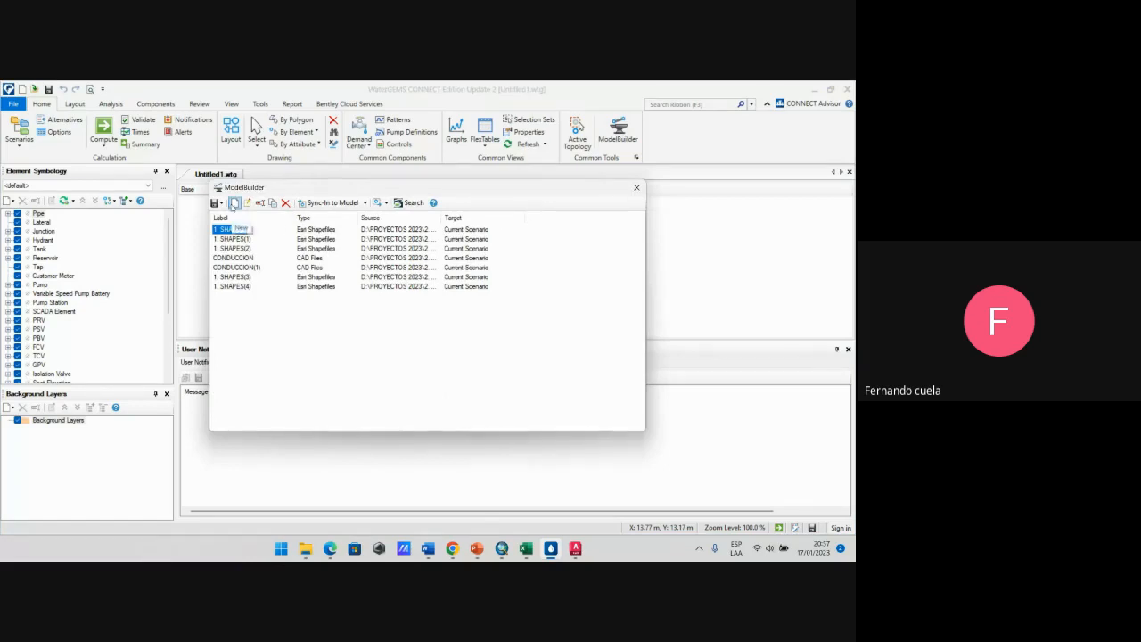
left_click(636, 188)
left_click(618, 130)
left_click(501, 548)
left_click(502, 549)
left_click(235, 204)
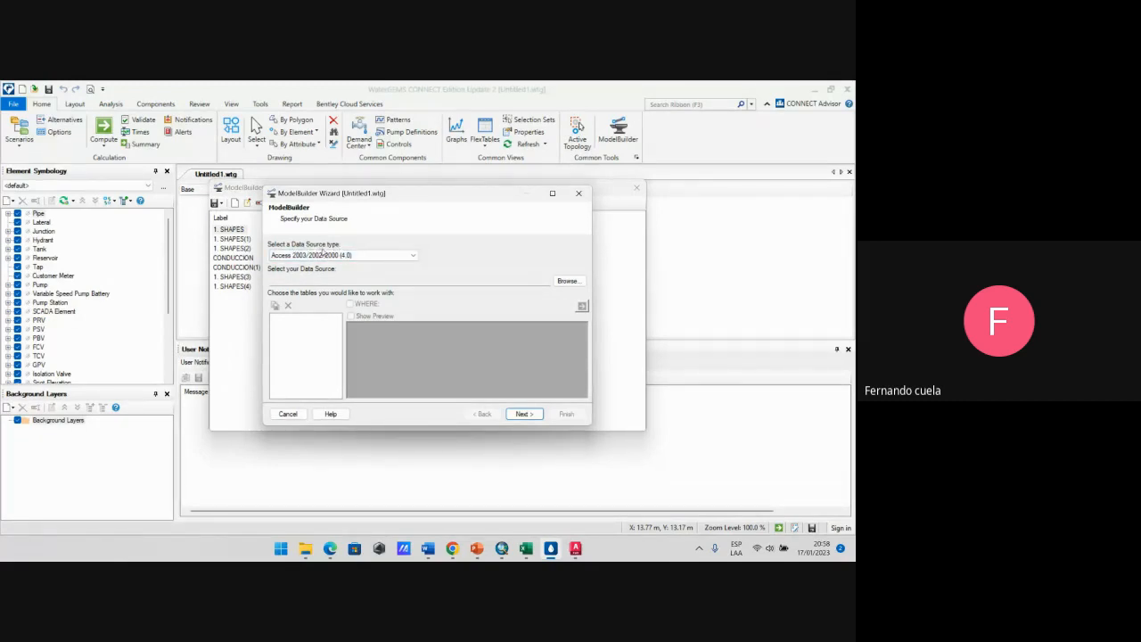
Step: Set the data source type to Esri Shapefiles and browse to the SHP folder inside MODEL BUILDER
left_click(339, 255)
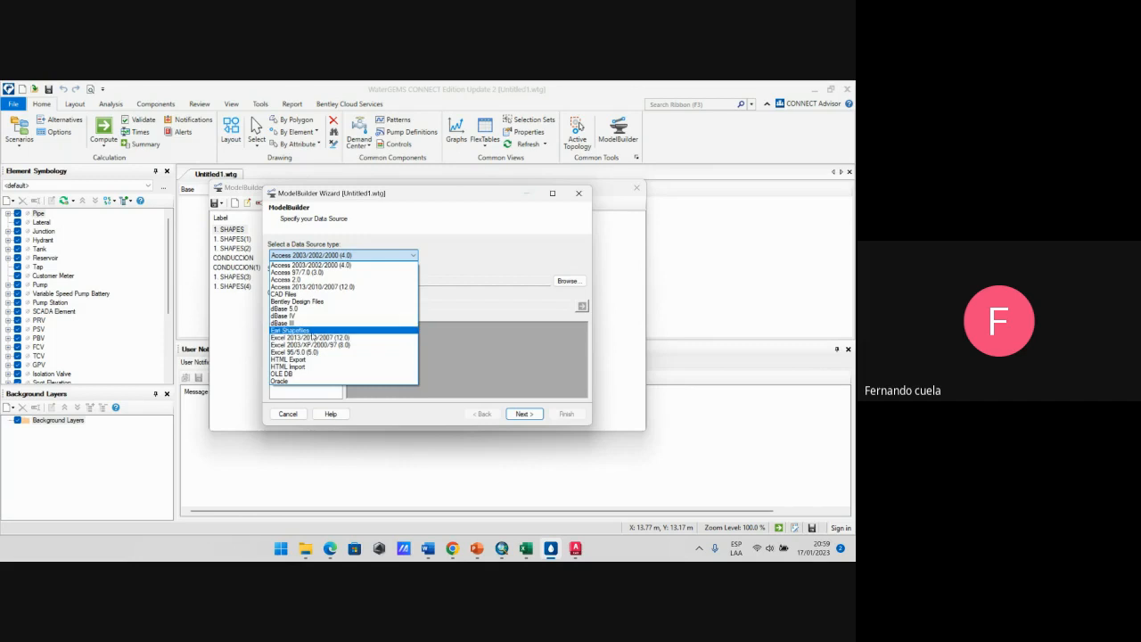
left_click(312, 331)
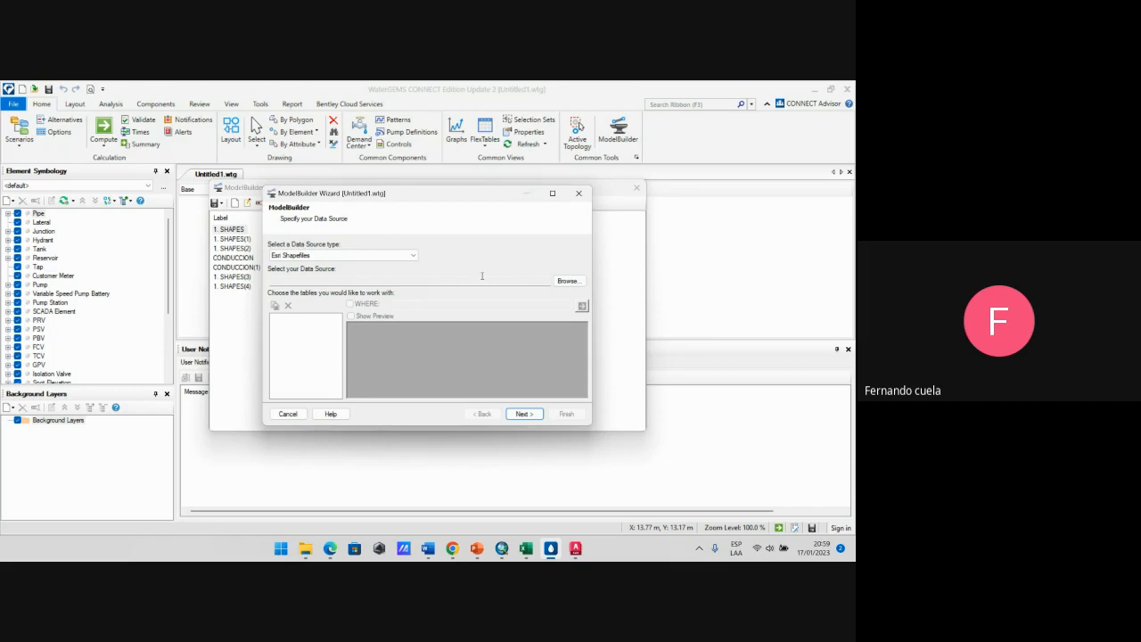
left_click(571, 281)
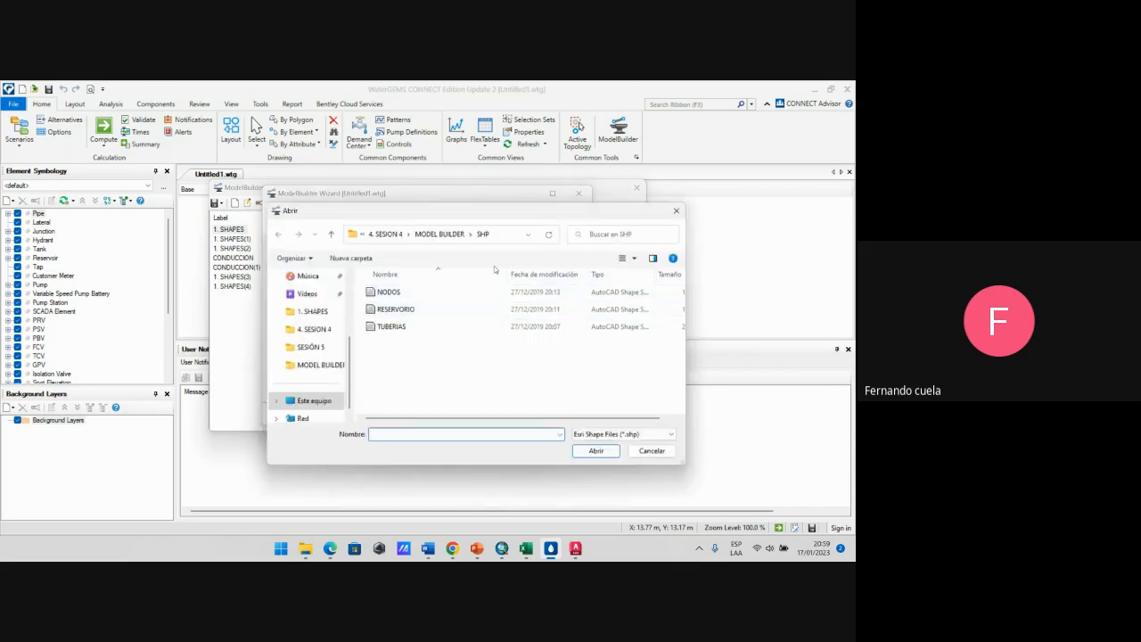
left_click(331, 234)
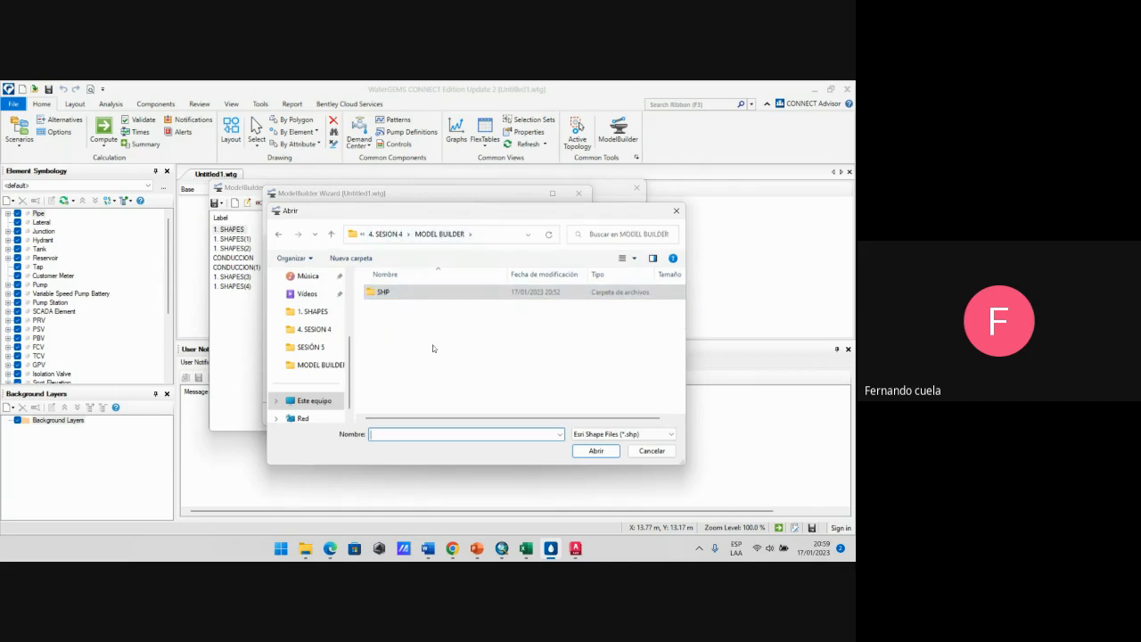
double_click(383, 293)
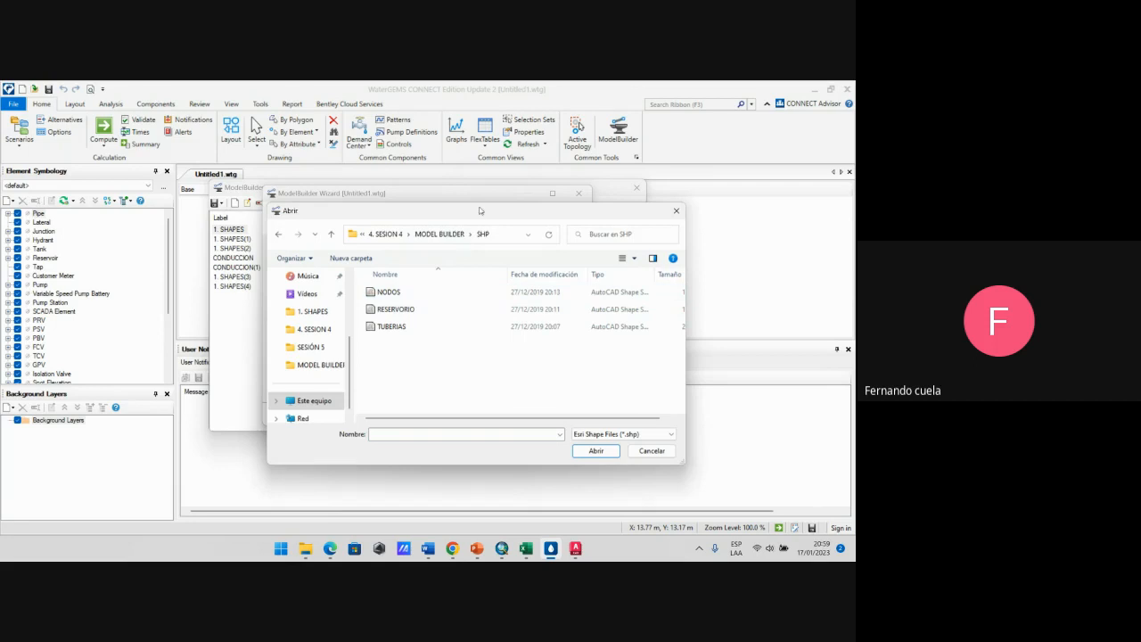
left_click_drag(480, 211, 528, 207)
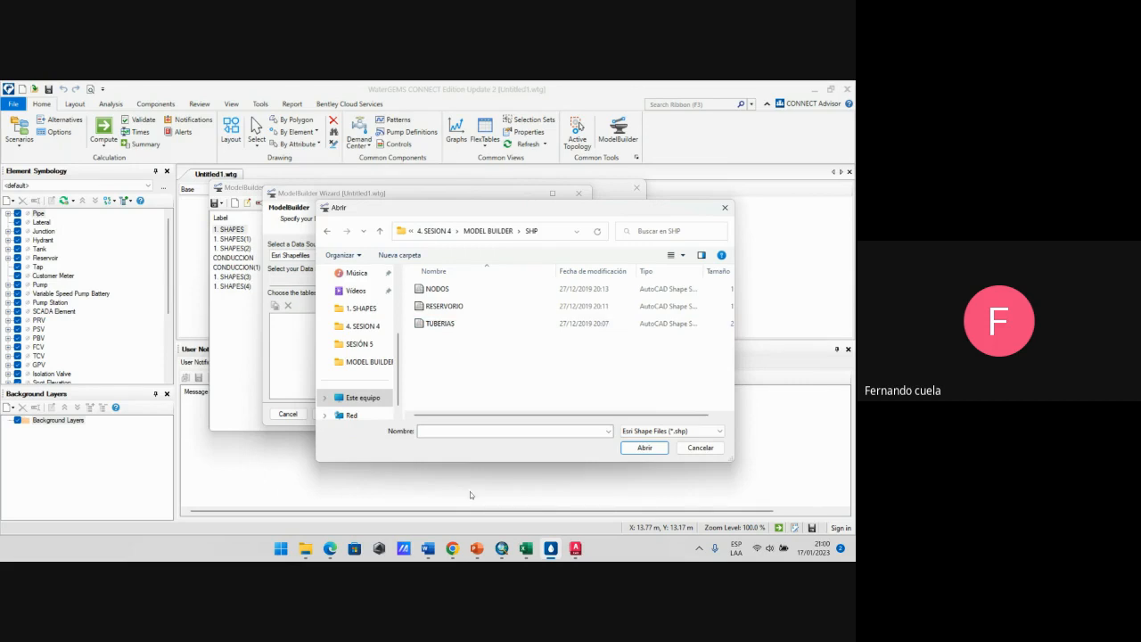
Step: Switch to ArcMap to review the NODOS and RESERVORIO attribute tables, and return to the WaterGEMS file selection
left_click(502, 549)
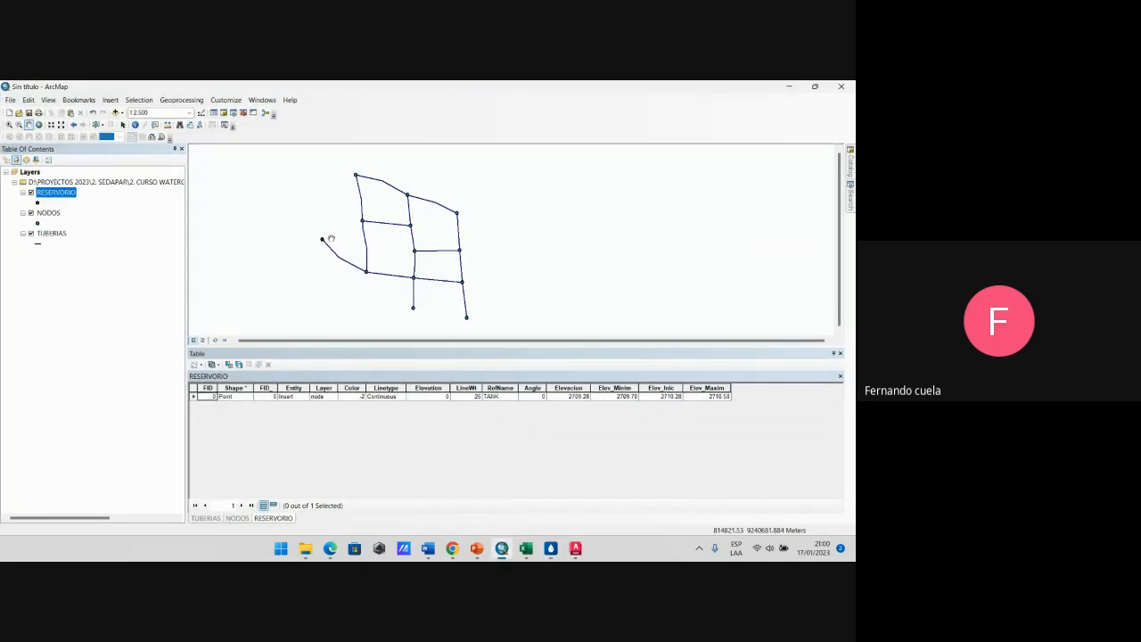
left_click(237, 518)
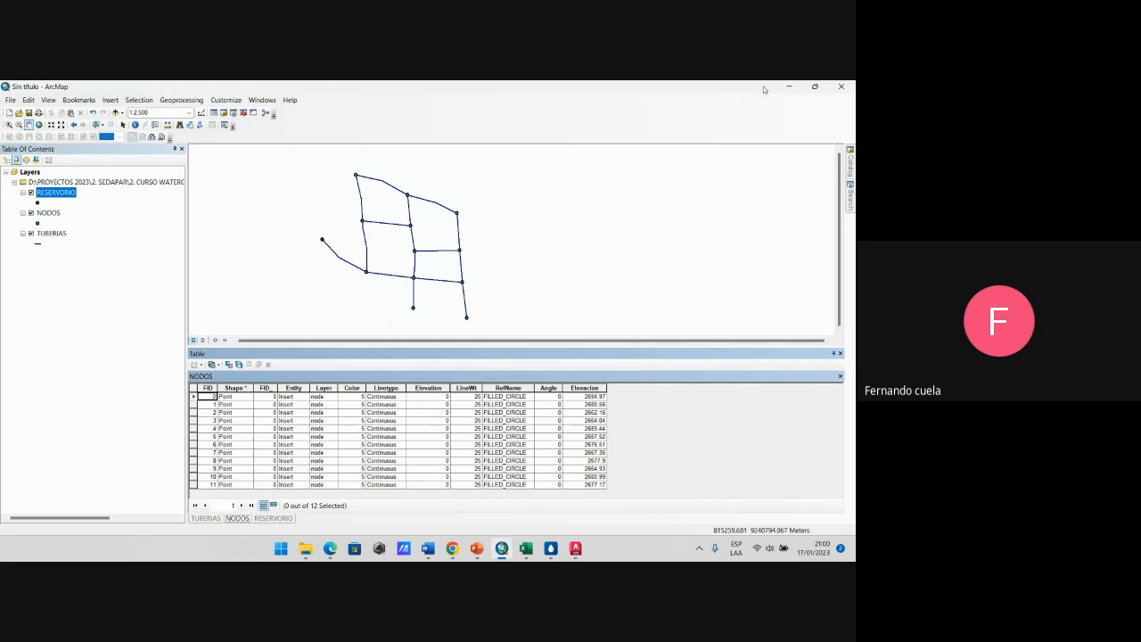
left_click(786, 88)
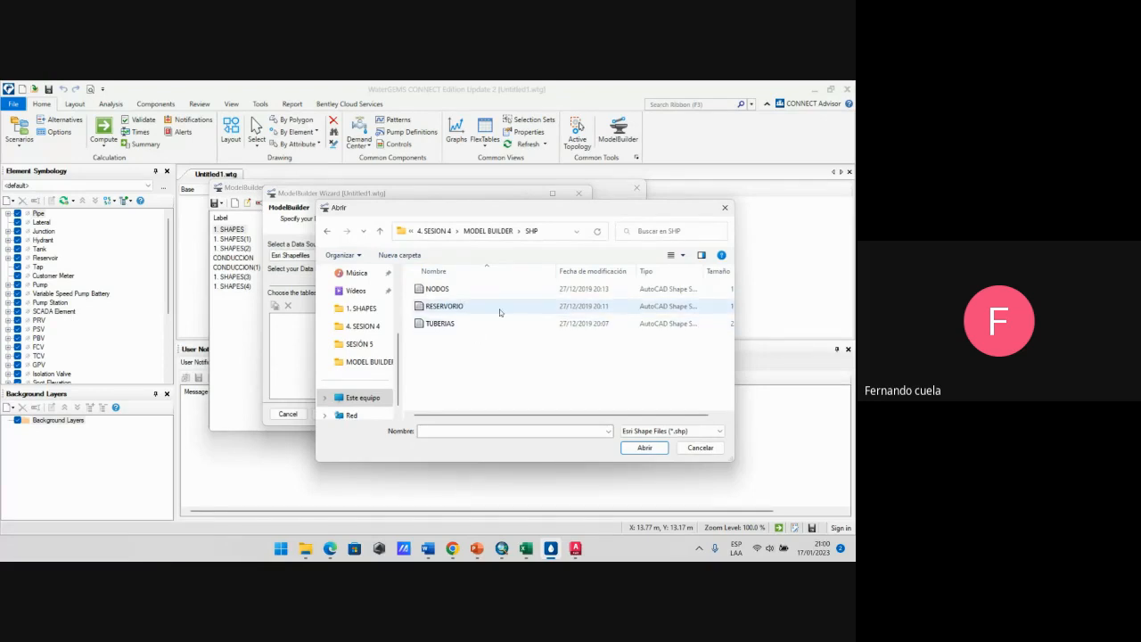
left_click(501, 548)
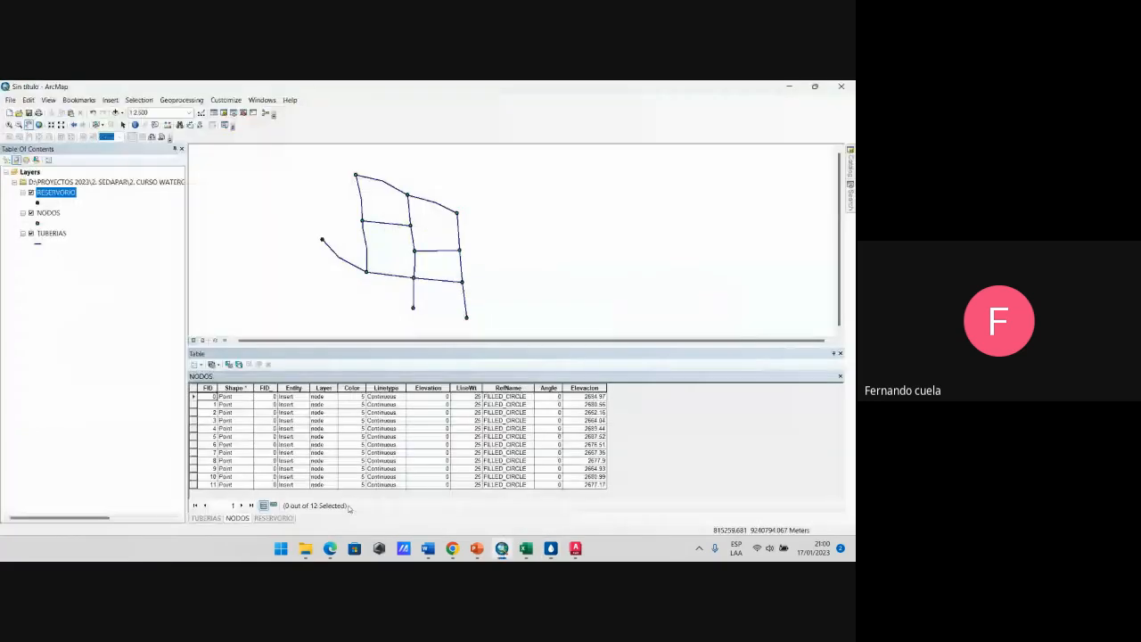
left_click(272, 518)
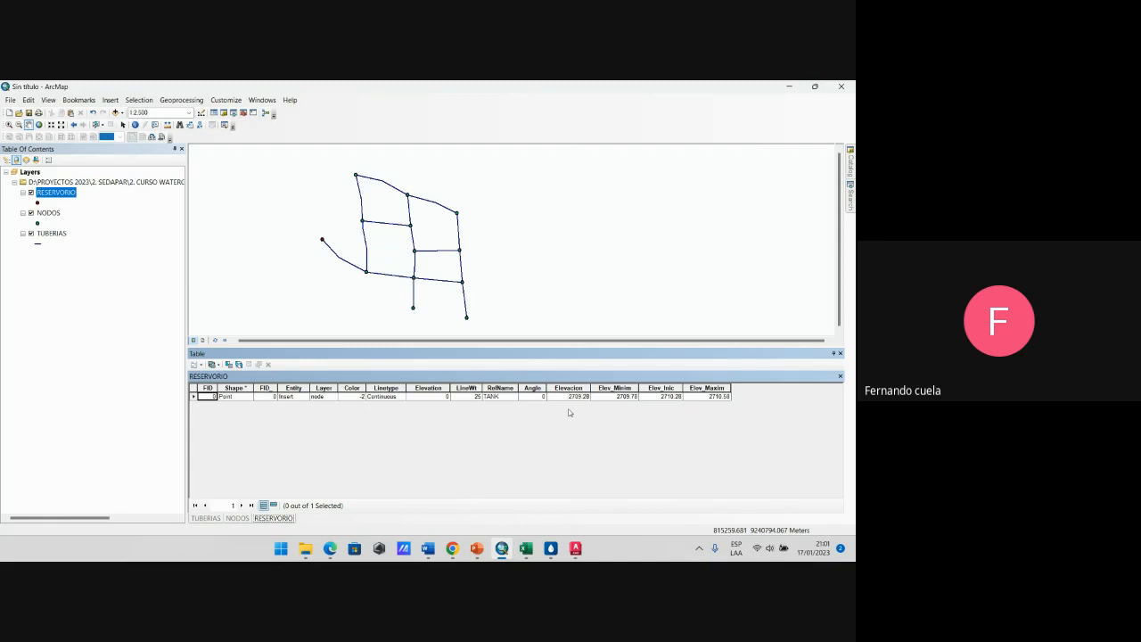
left_click(550, 546)
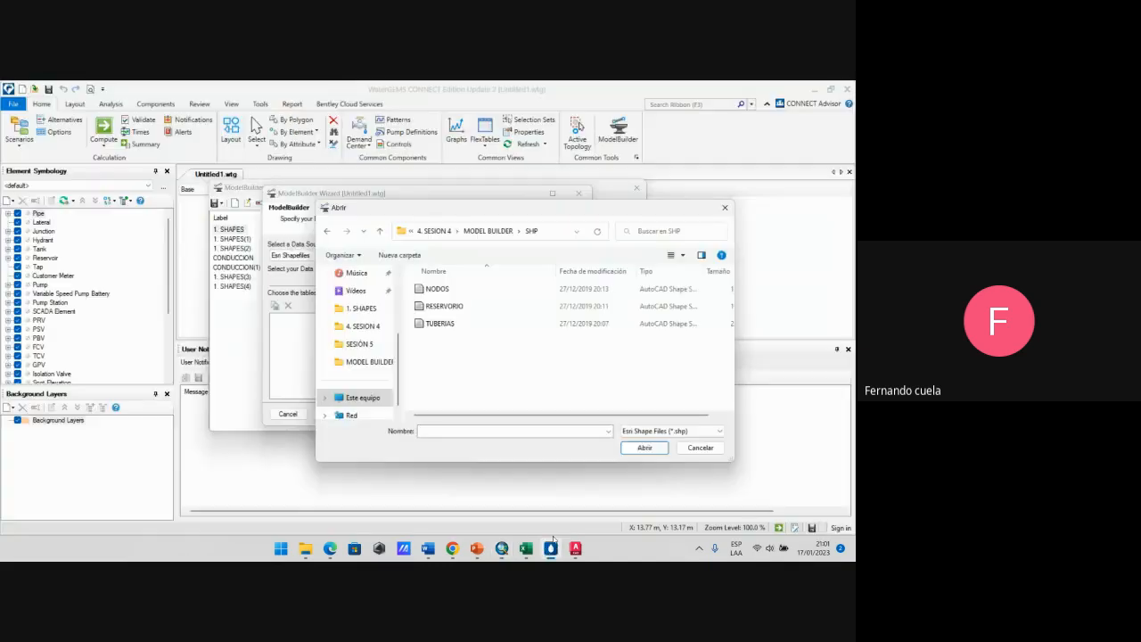
Step: Load the RESERVORIO shapefile as the data source and enable the preview of its table
left_click(460, 308)
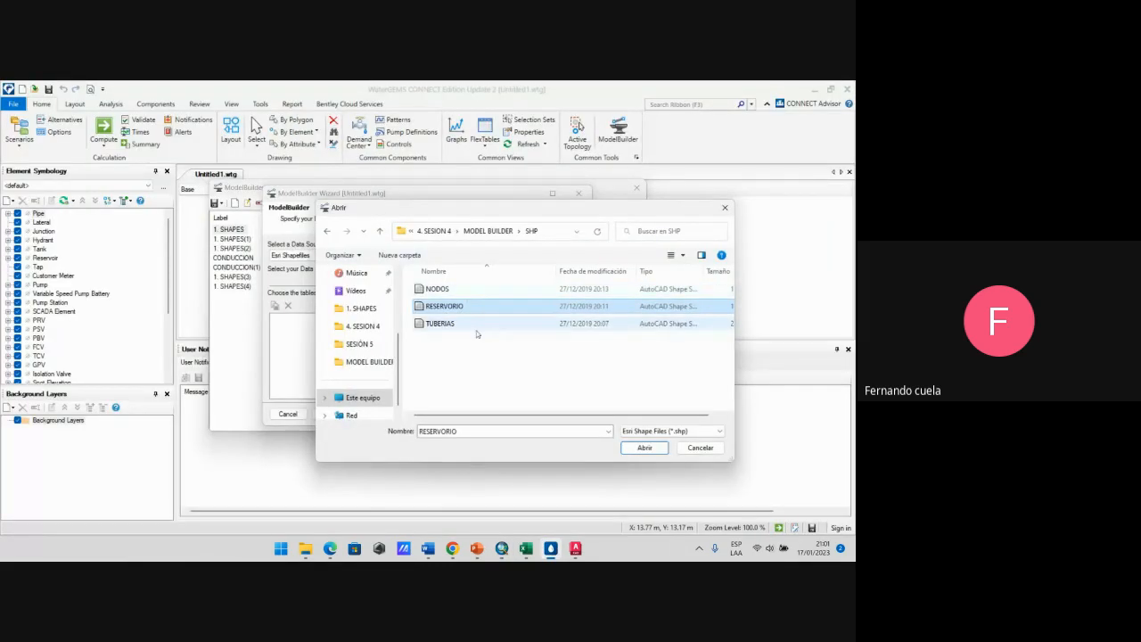
left_click(643, 447)
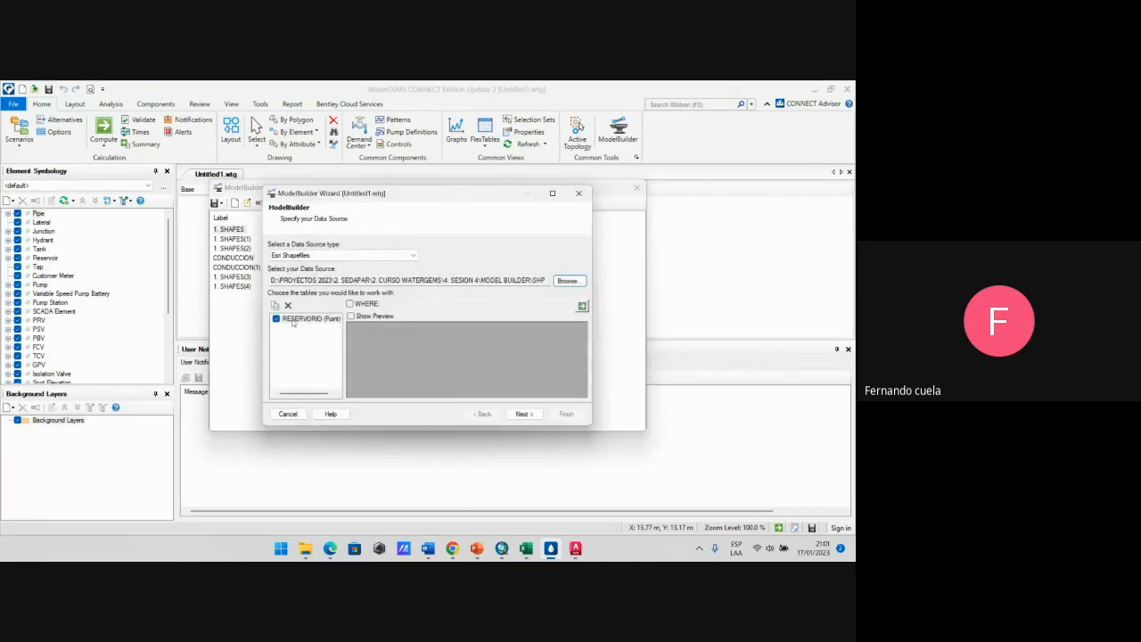
left_click(352, 317)
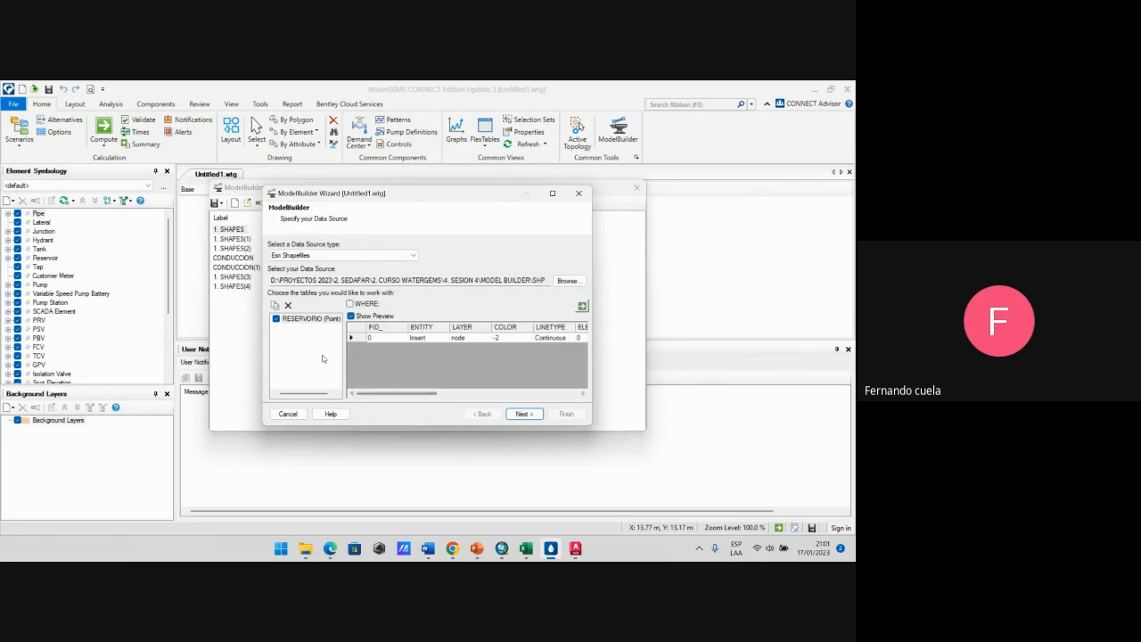
Step: Compare the columns in the RESERVORIO preview with the layer's attribute table in ArcMap
left_click_drag(392, 394, 350, 349)
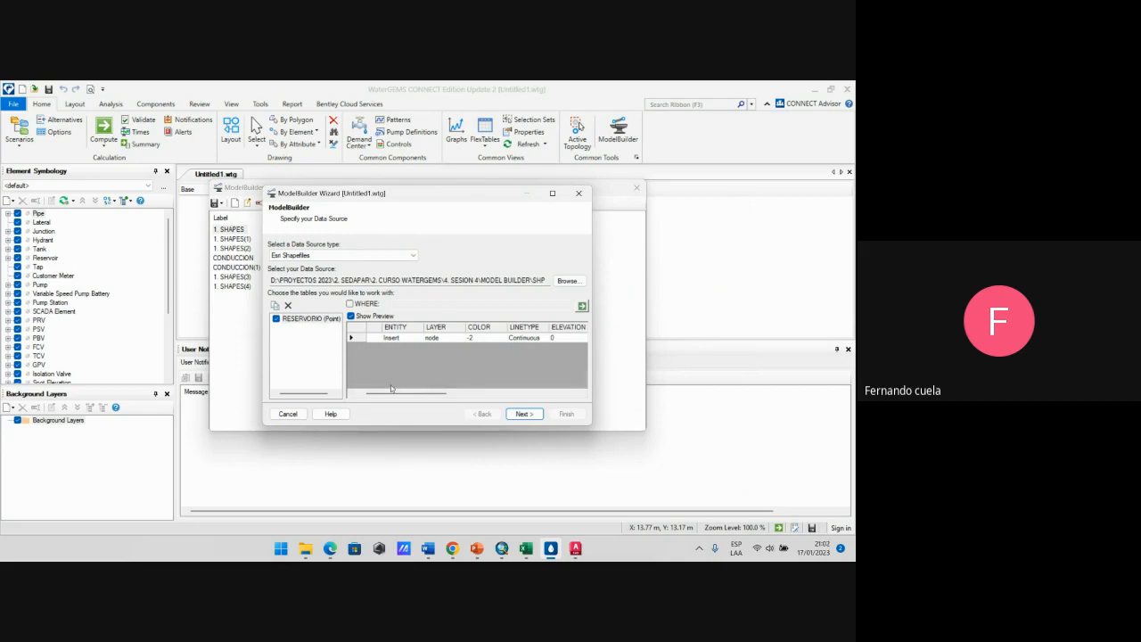
left_click(502, 548)
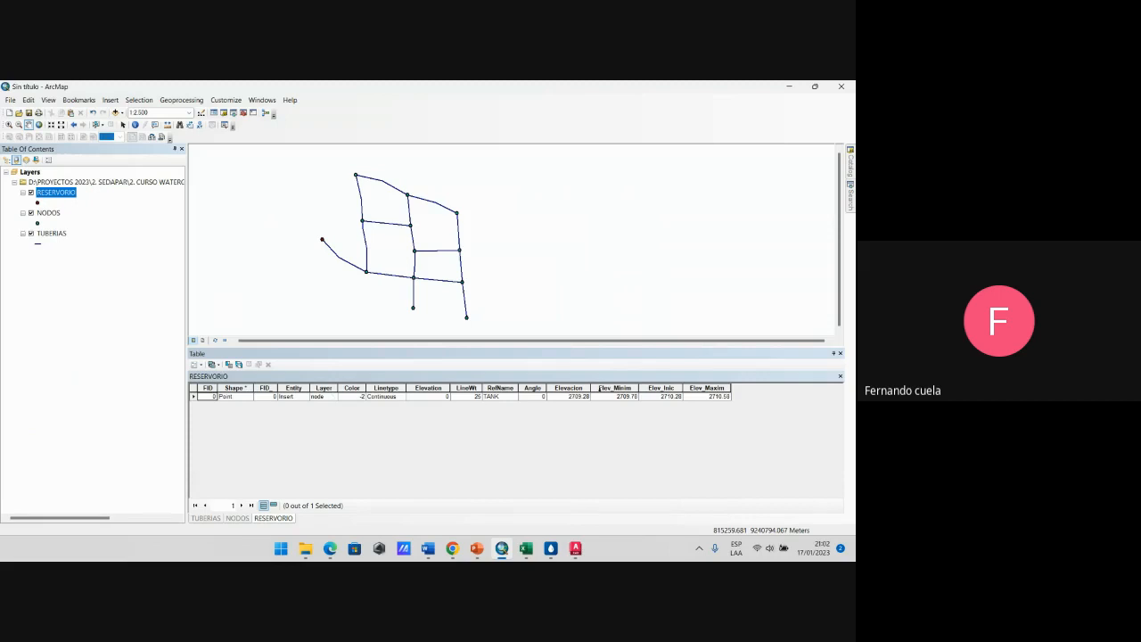
left_click(551, 548)
left_click_drag(393, 393, 540, 393)
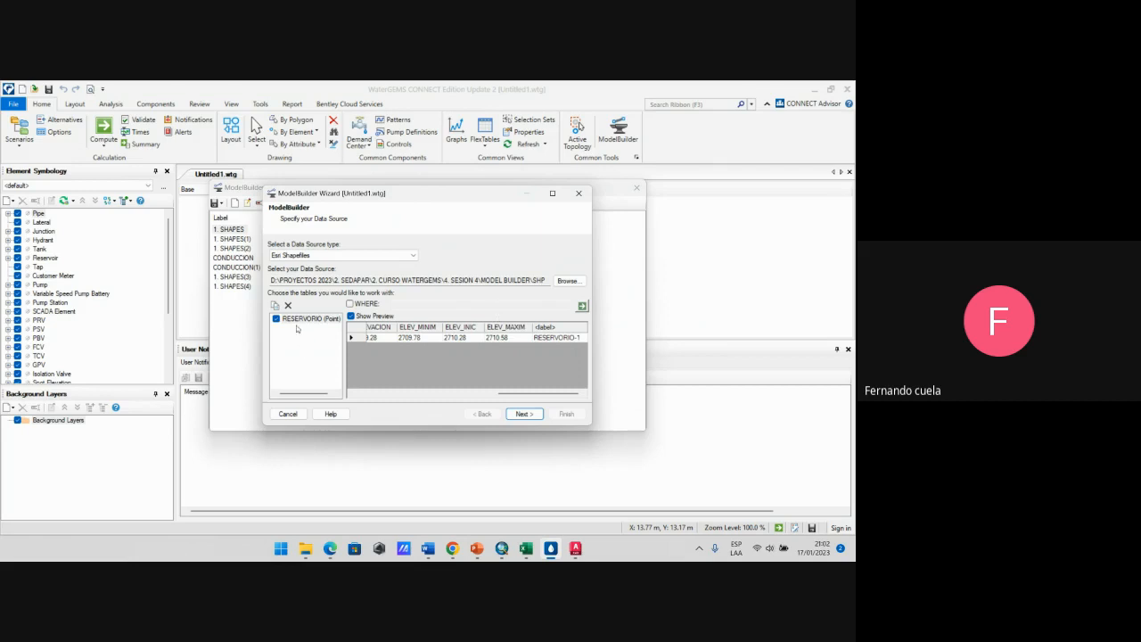
Step: Set the data source's coordinate unit to m and accept the default create, remove and update options
left_click(526, 415)
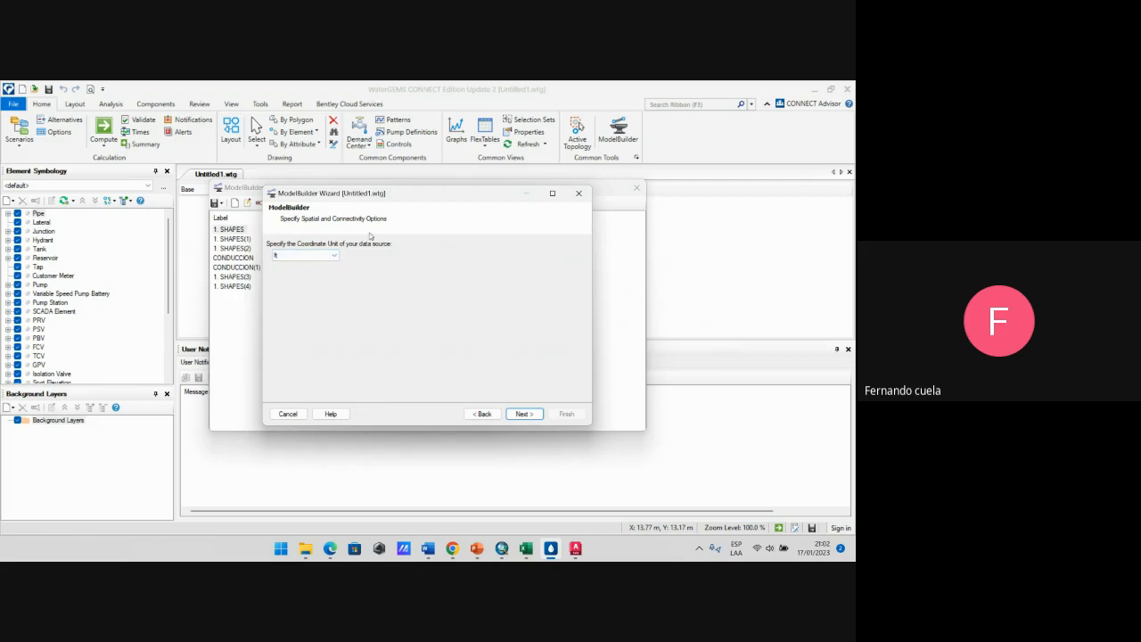
left_click(330, 257)
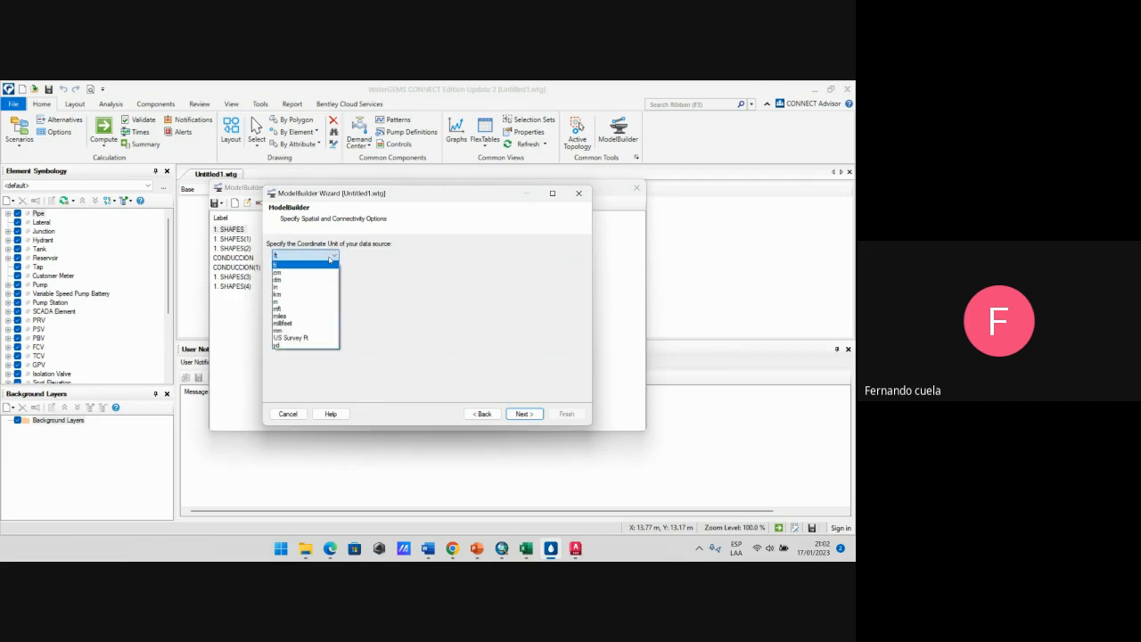
left_click(285, 301)
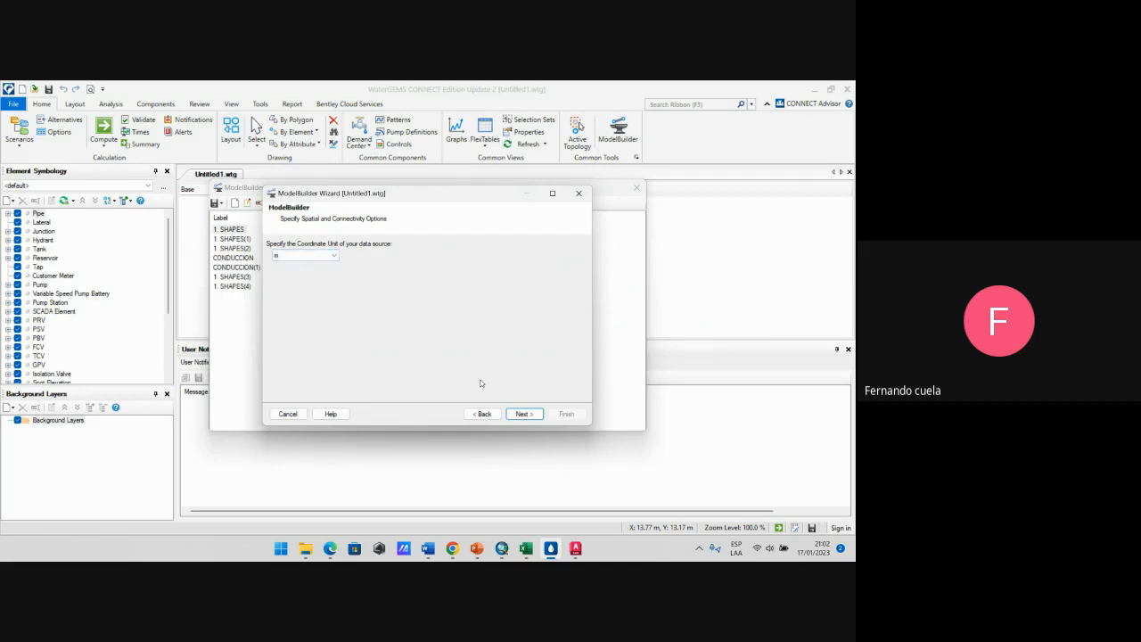
left_click(536, 415)
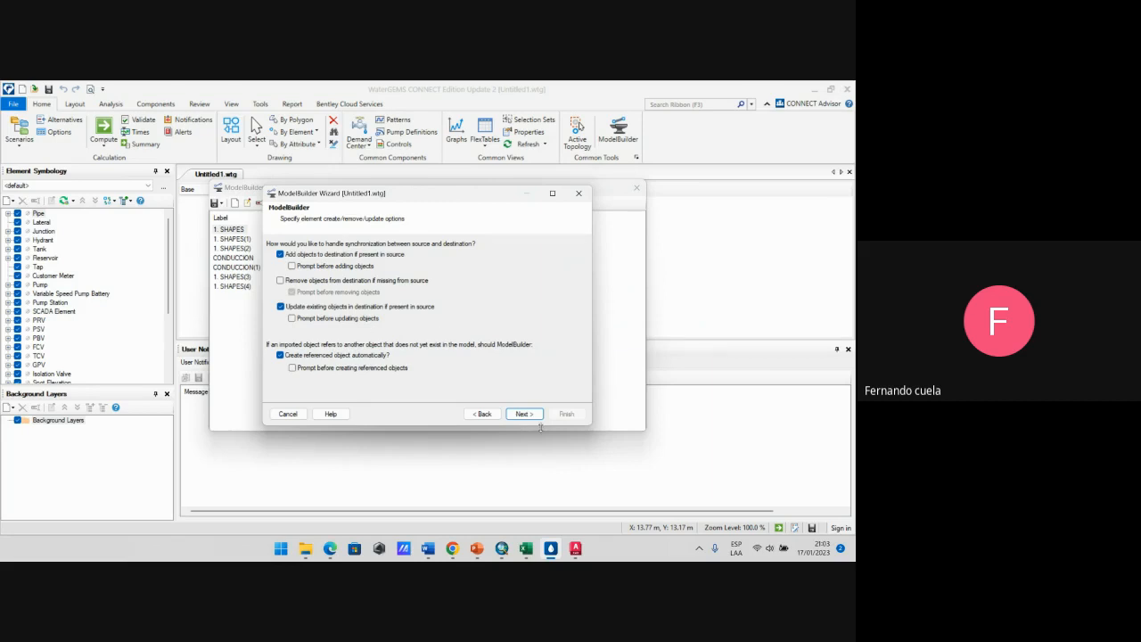
left_click(524, 413)
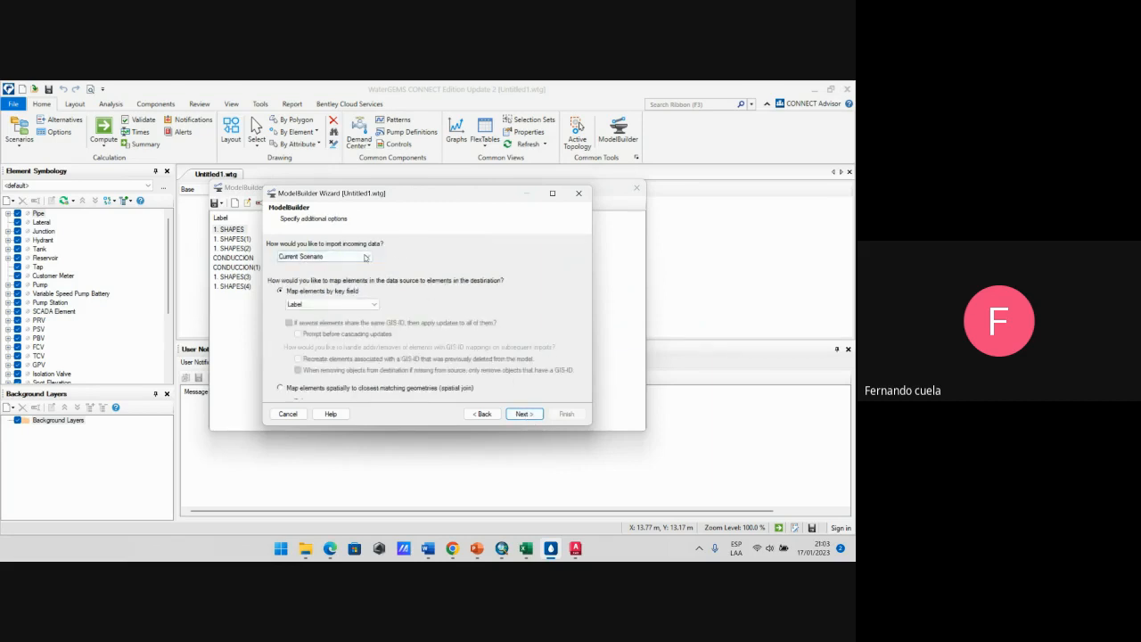
Step: Keep Current Scenario as the import target and Label as the key field for mapping elements, and proceed to the field mappings
left_click(364, 257)
left_click(320, 264)
left_click(325, 256)
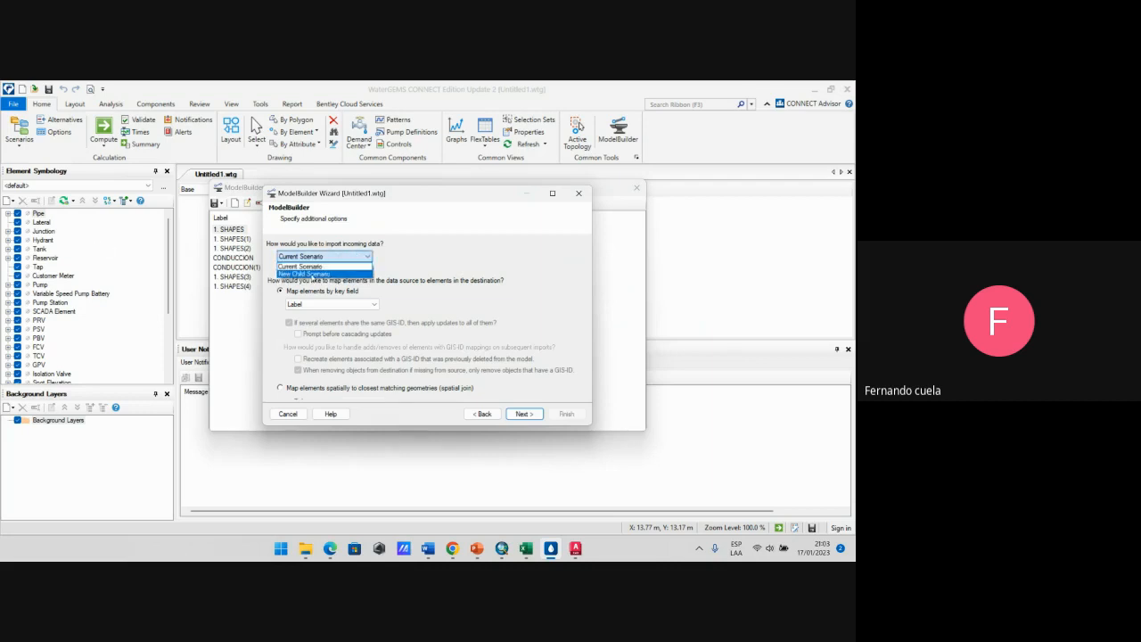
left_click(332, 267)
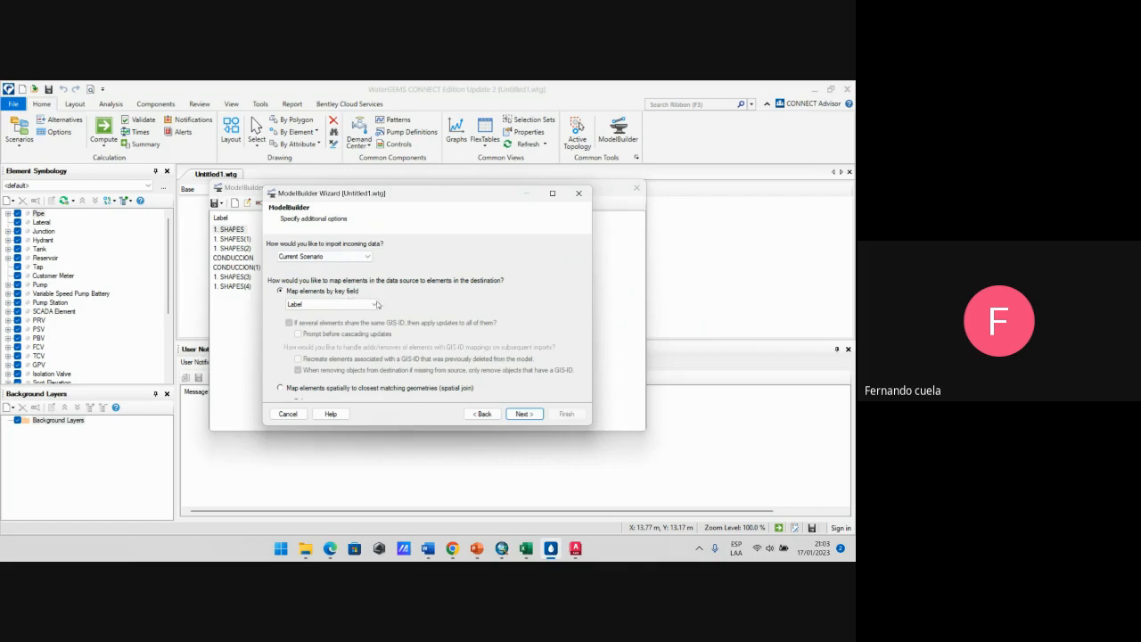
left_click(375, 305)
left_click(377, 311)
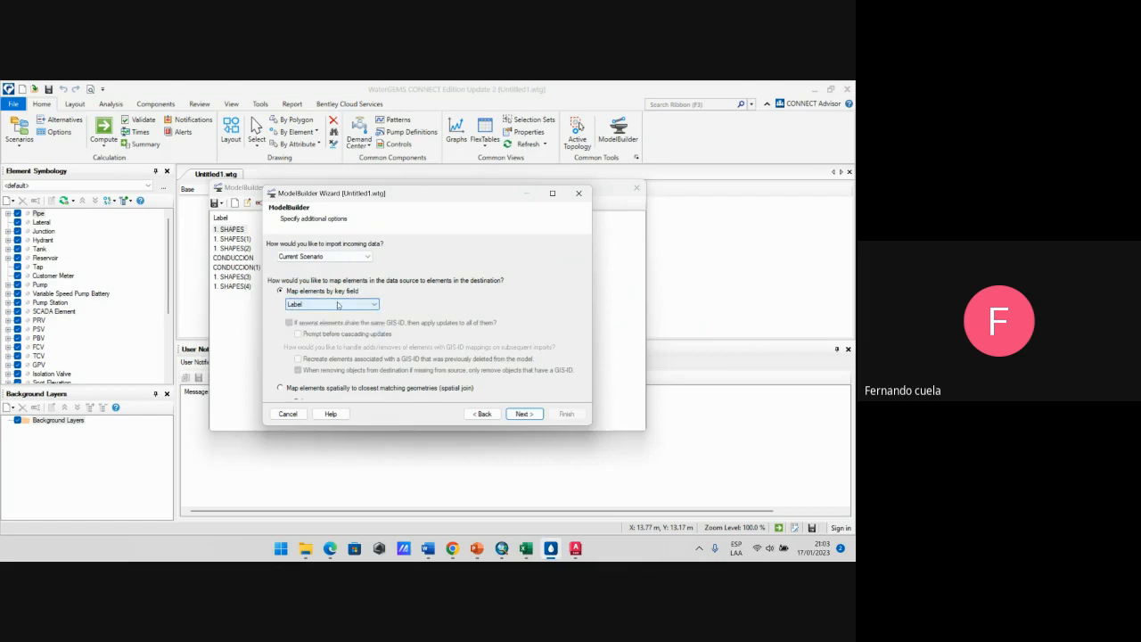
left_click(523, 414)
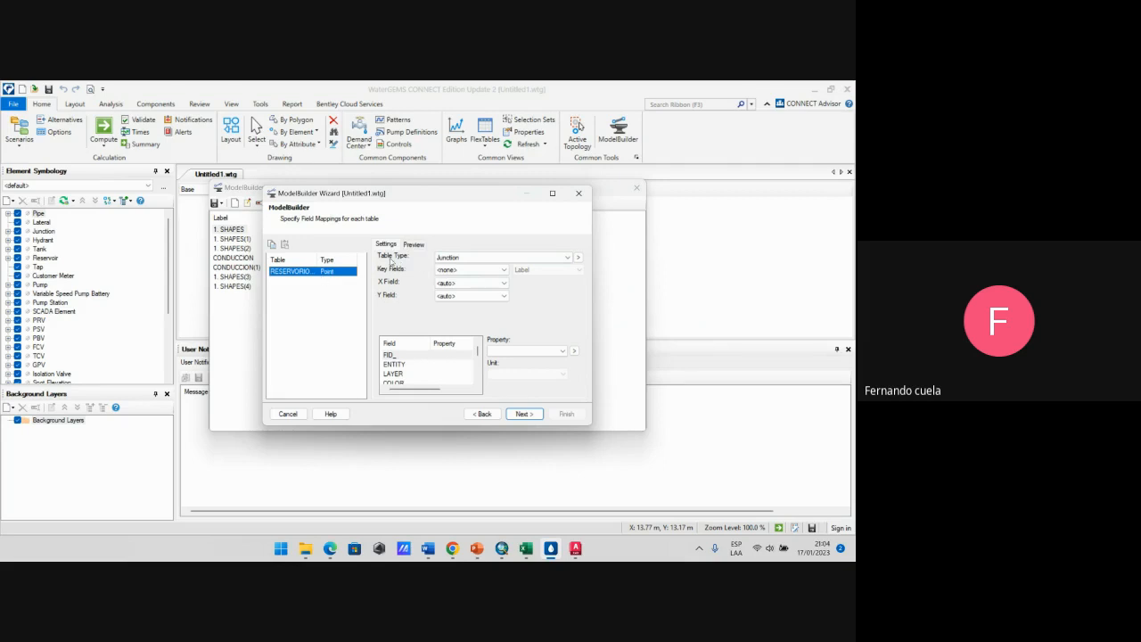
Step: Set the RESERVORIO table type to Tank and its key field to <label>, checking the layer's attribute table in ArcMap
left_click(461, 259)
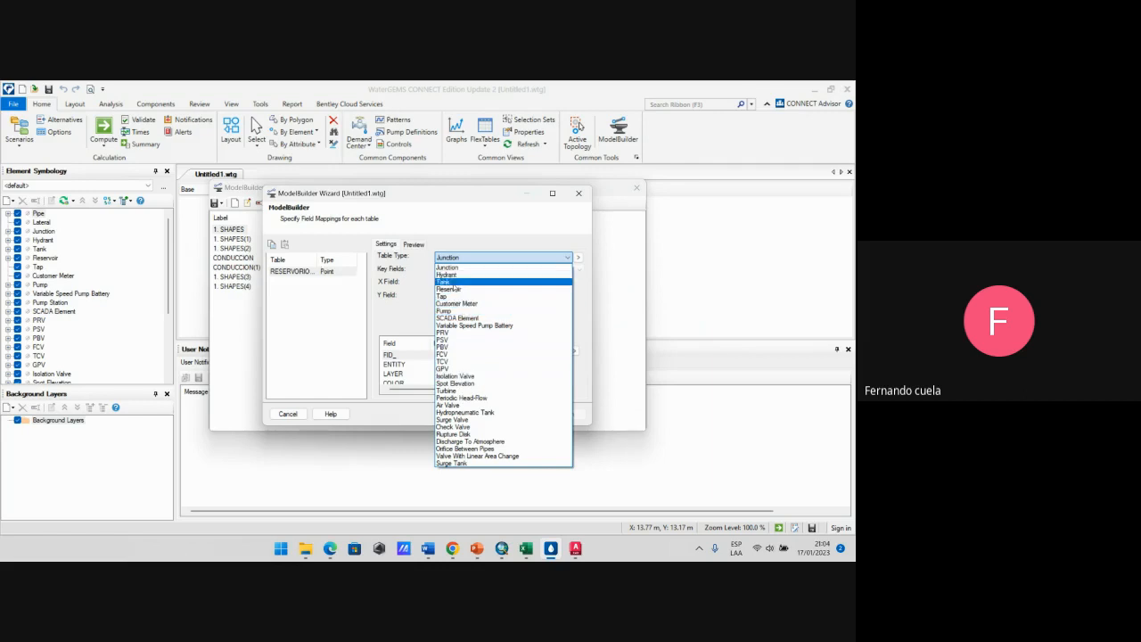
left_click(453, 283)
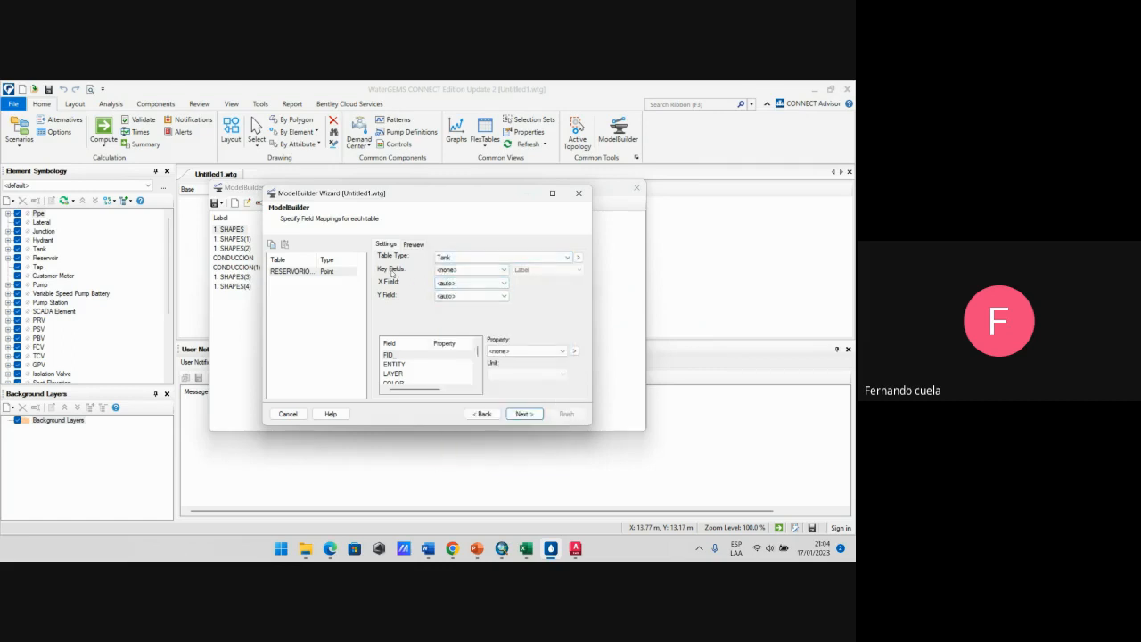
left_click(494, 270)
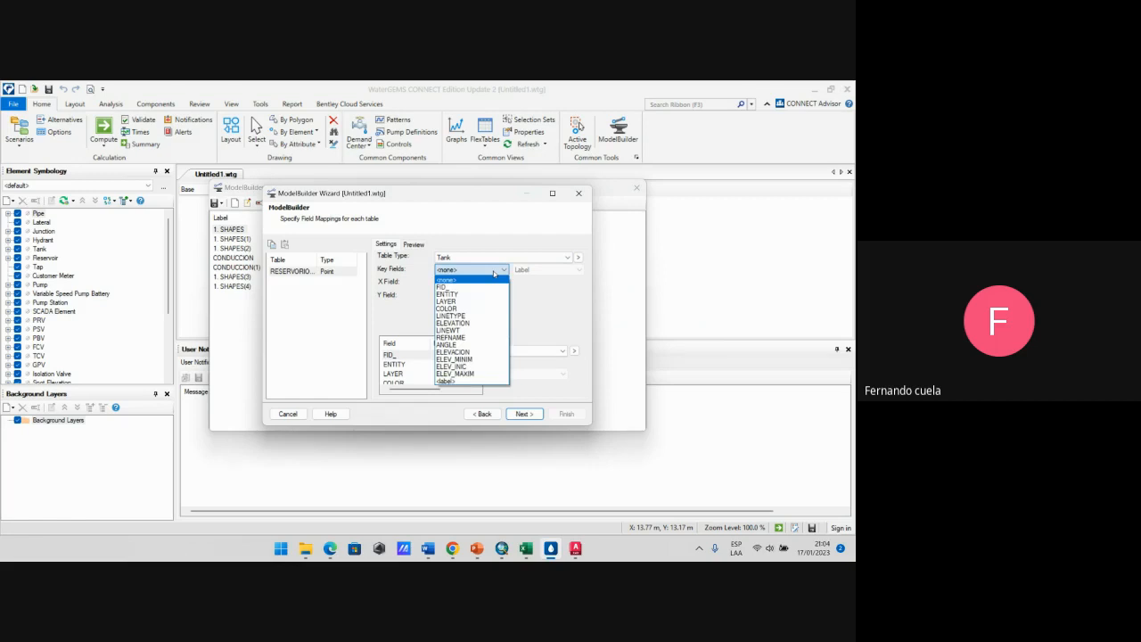
left_click(494, 270)
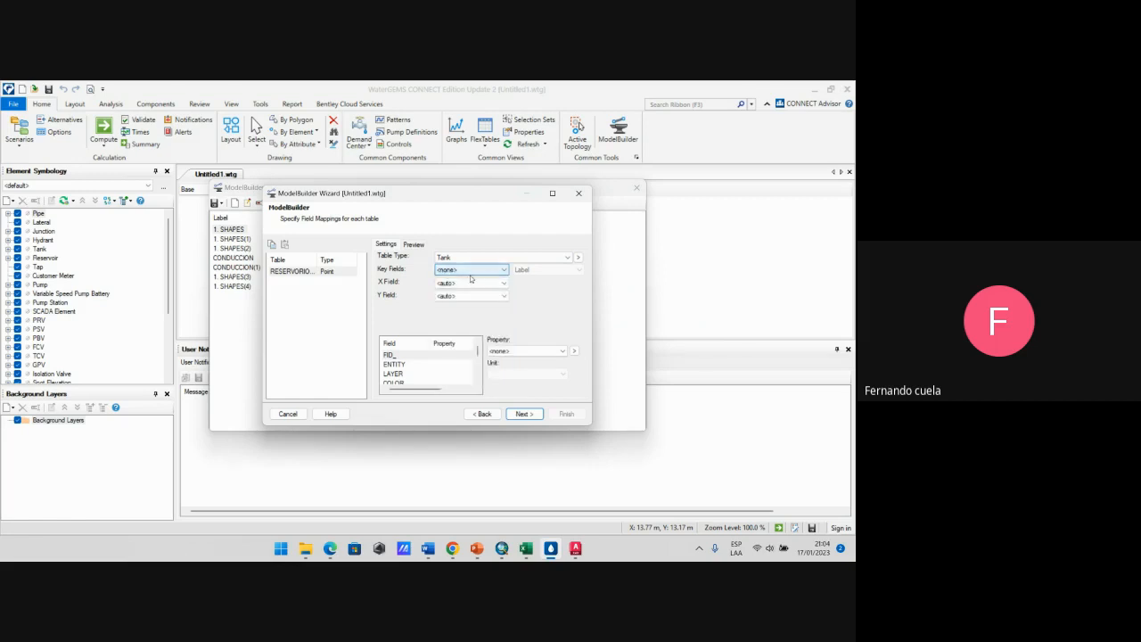
left_click(472, 271)
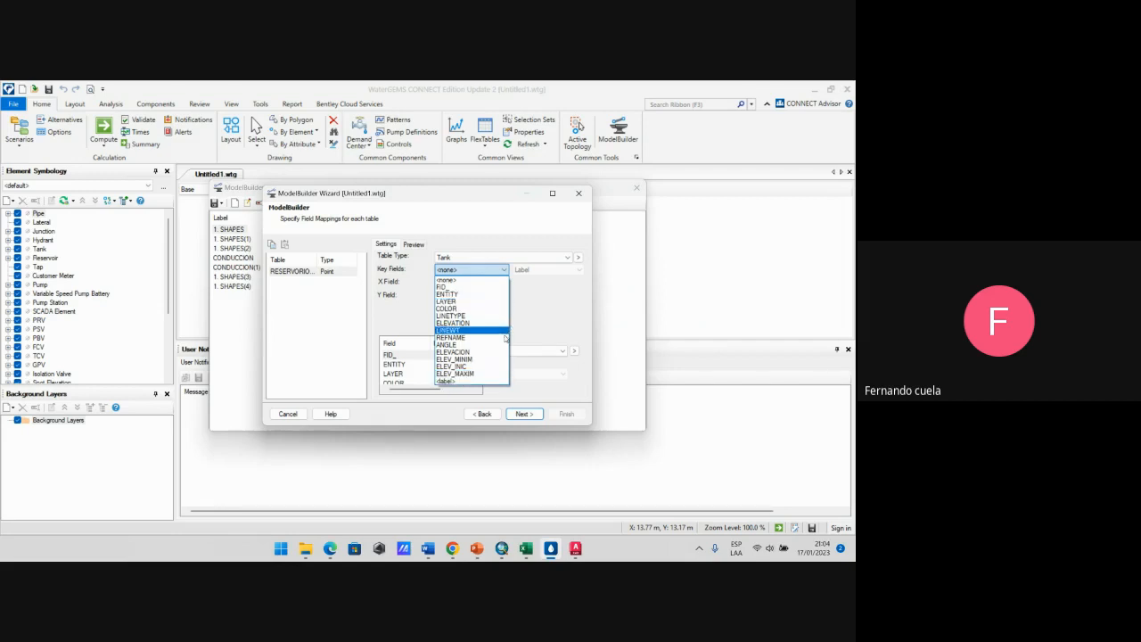
left_click(499, 547)
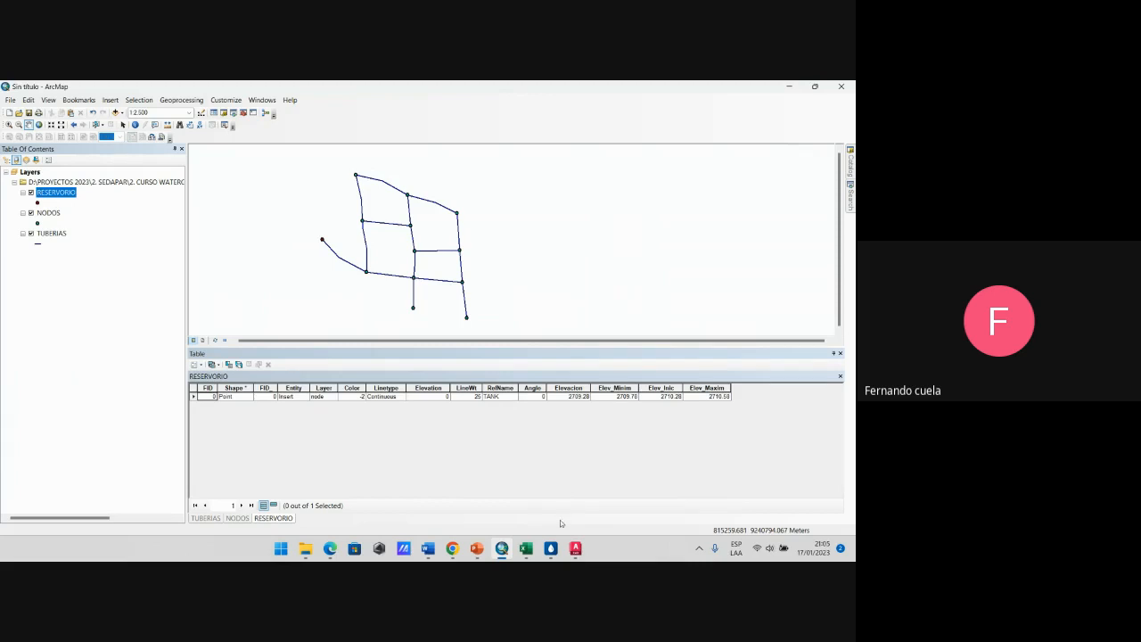
left_click(552, 549)
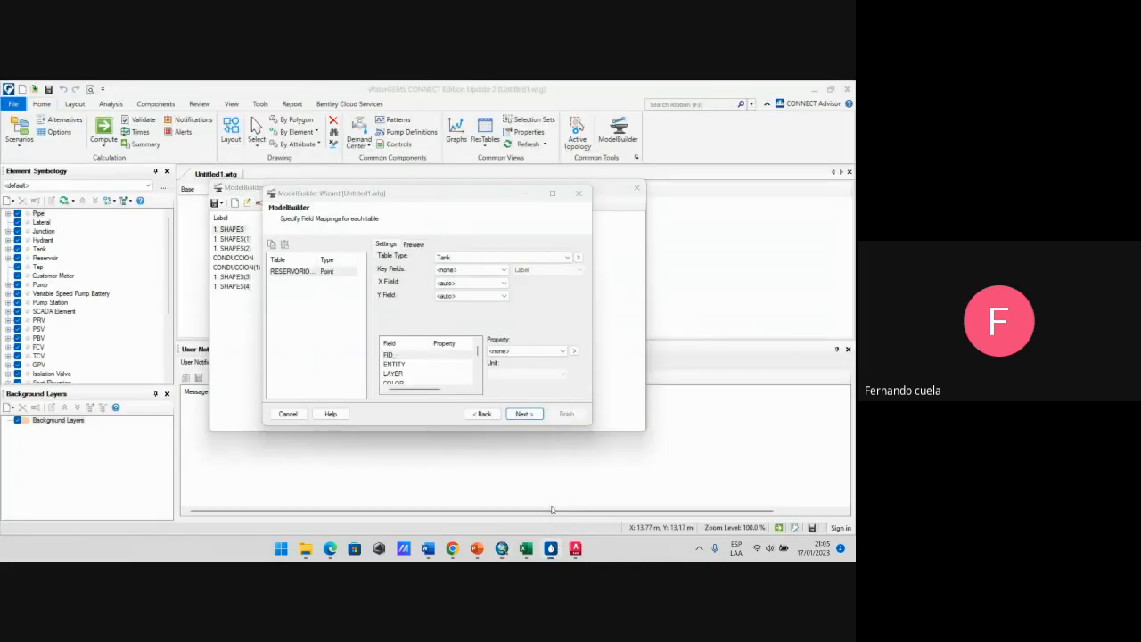
left_click(470, 271)
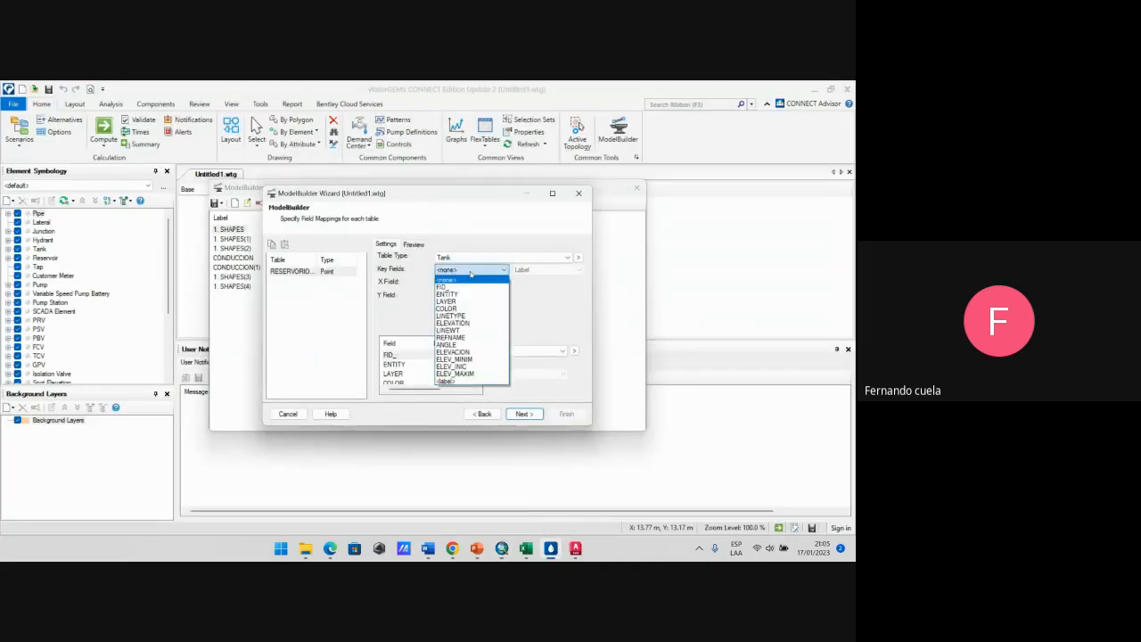
left_click(455, 381)
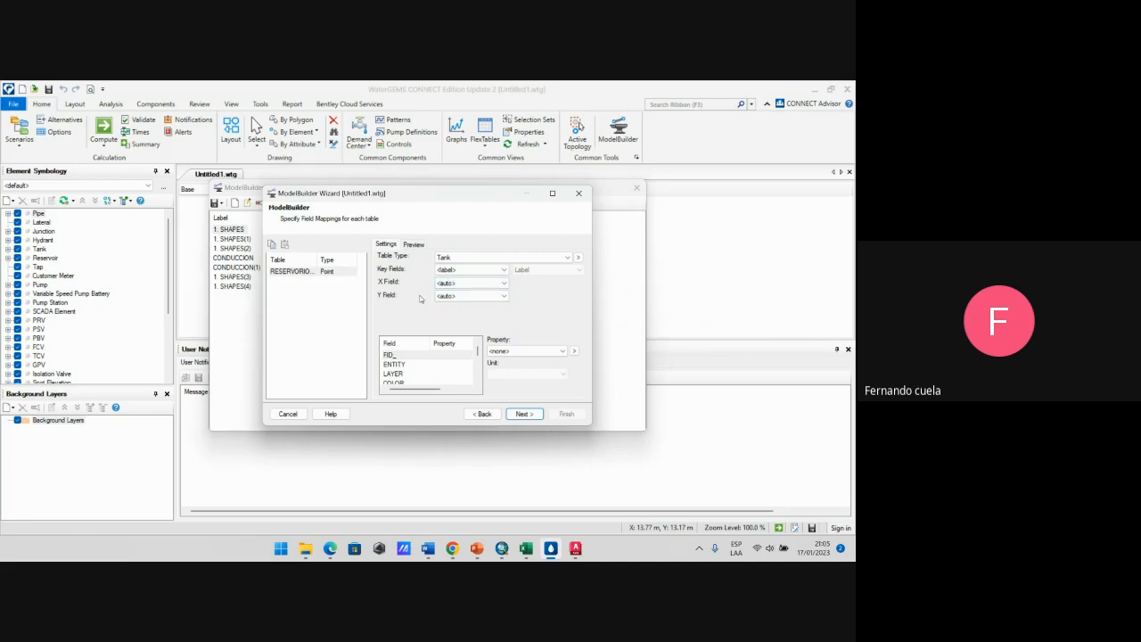
Step: Review the automatic X and Y field settings against the network map and RESERVORIO table in ArcMap
left_click(502, 548)
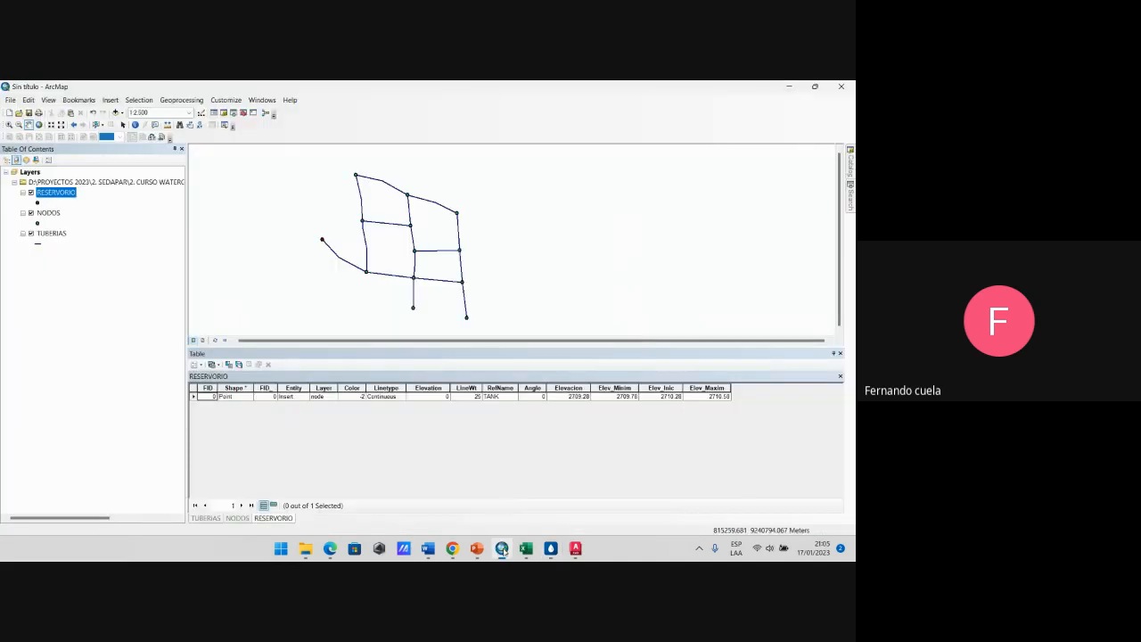
left_click(502, 548)
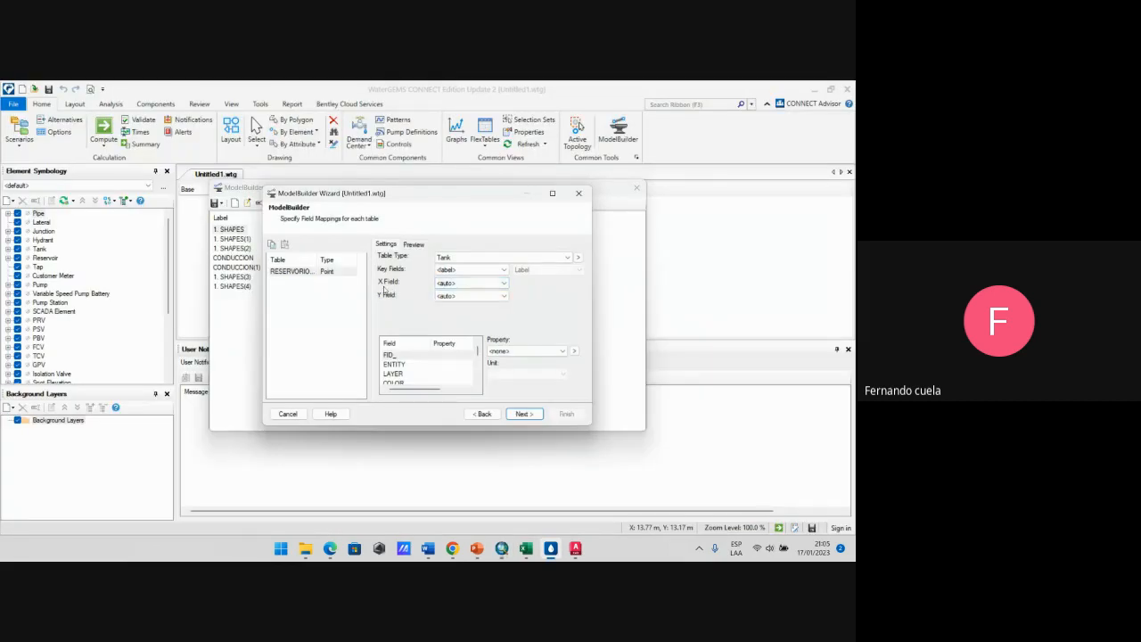
left_click(501, 550)
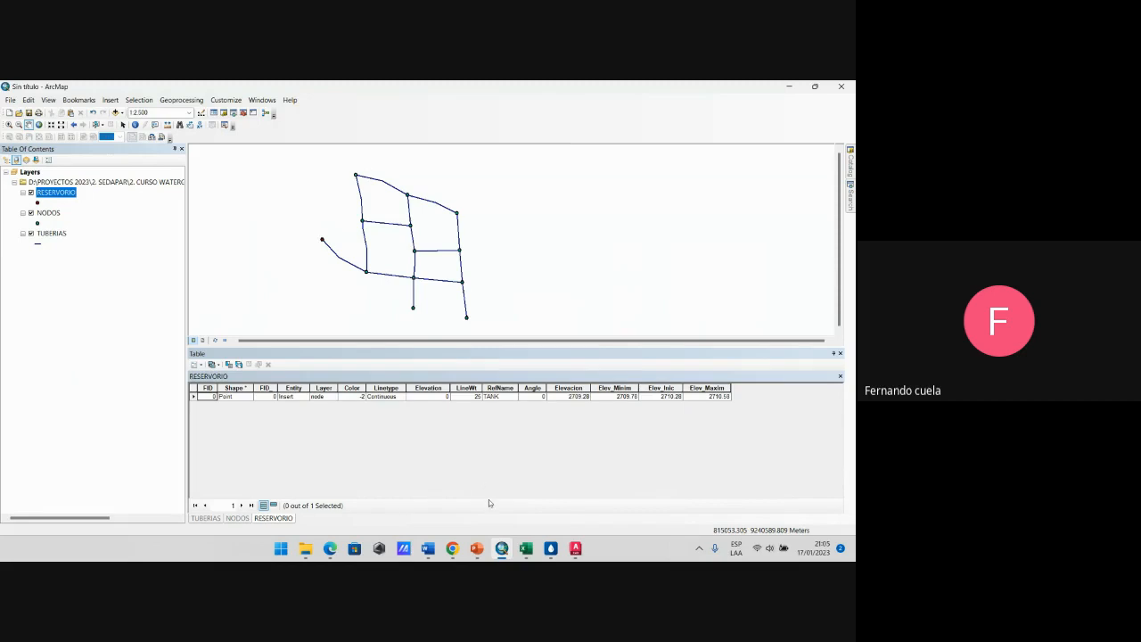
left_click(502, 548)
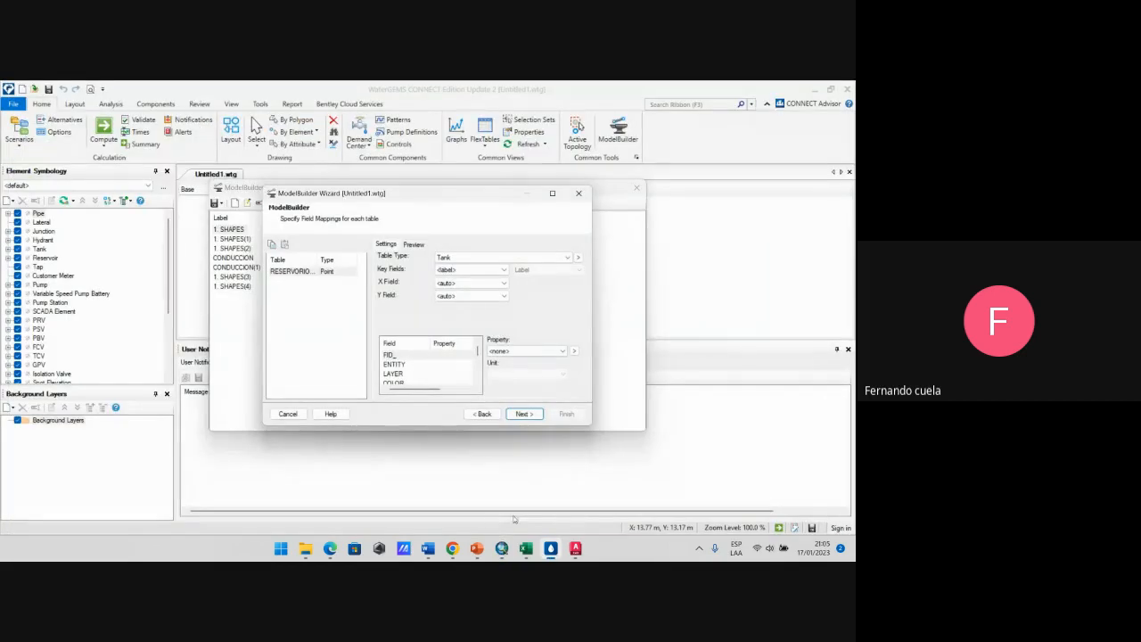
left_click(502, 548)
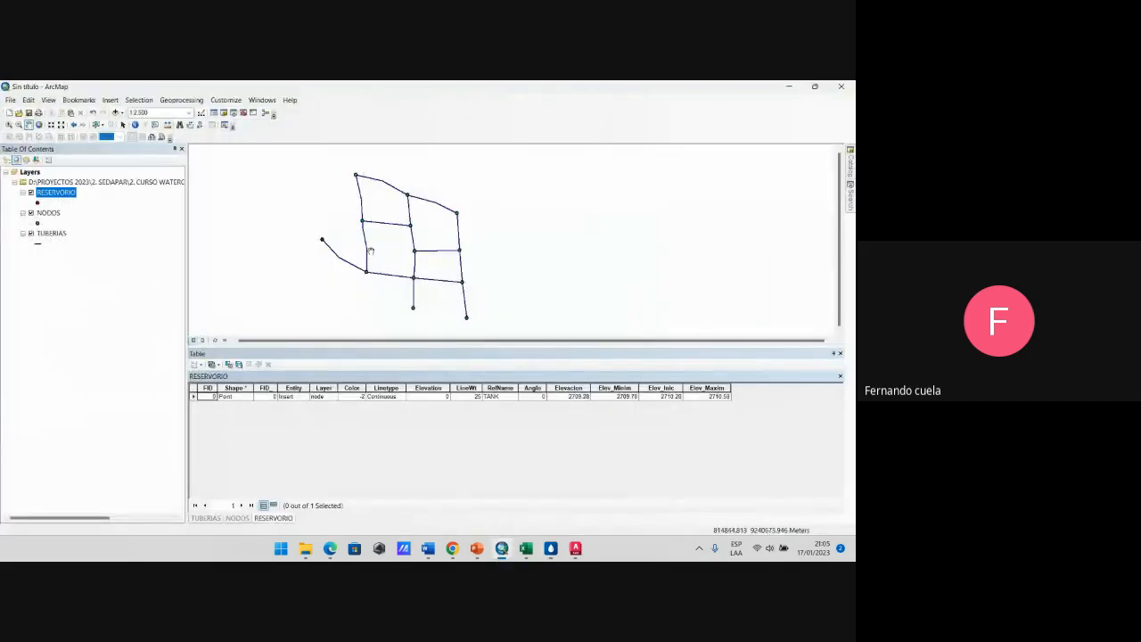
left_click(502, 548)
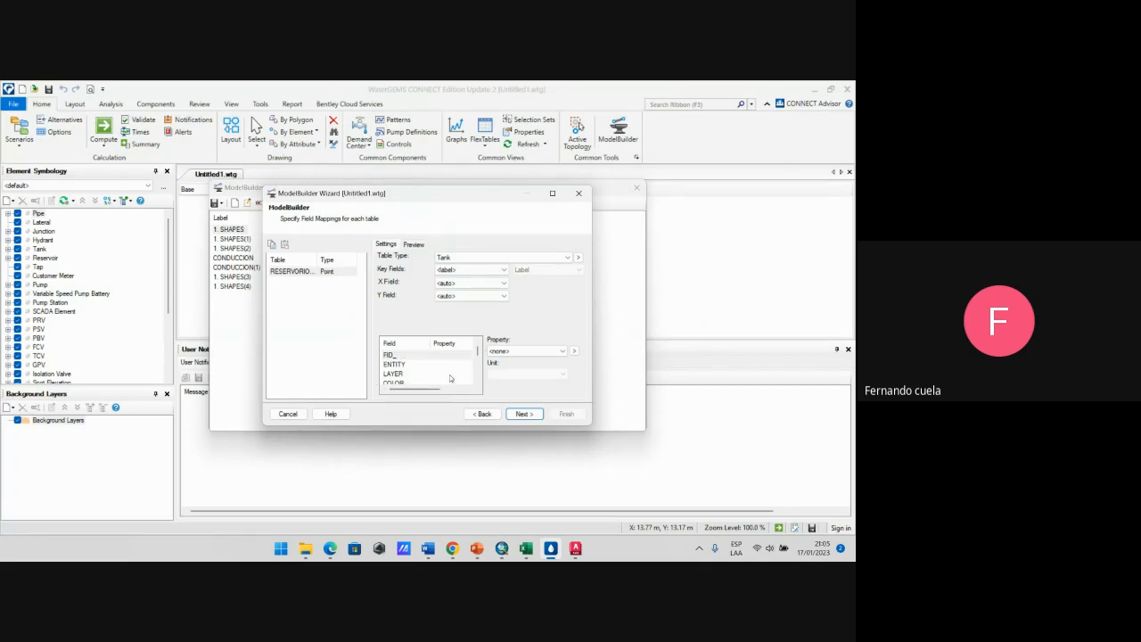
Step: Compare the source fields available for mapping with the elevation columns of the RESERVORIO attribute table in ArcMap
scroll(456, 354, "down", 1)
scroll(456, 357, "down", 4)
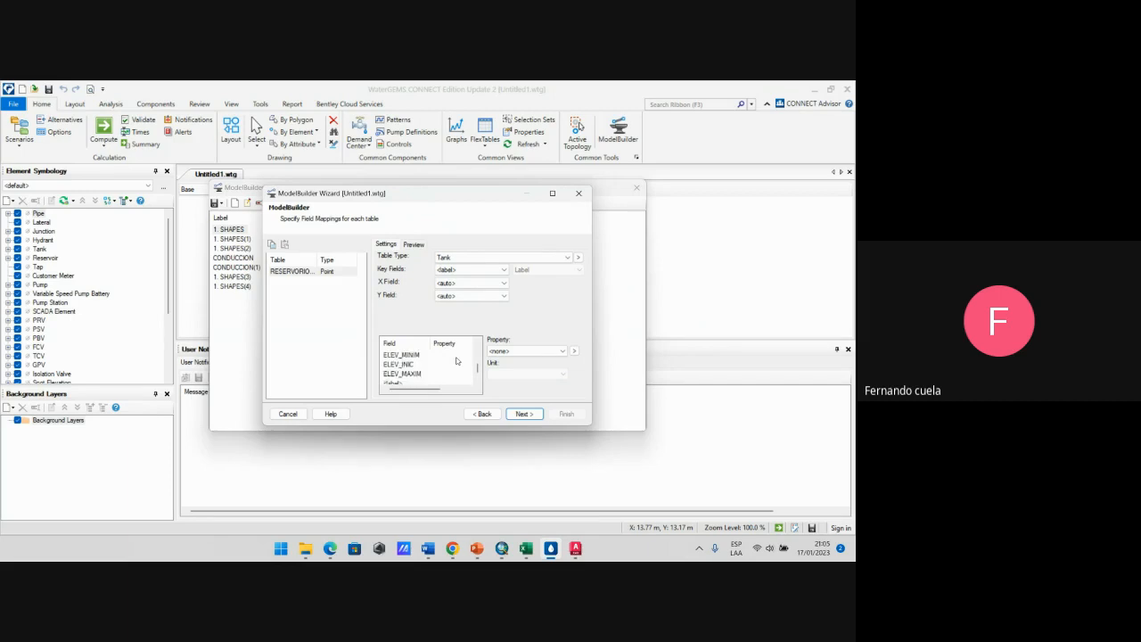
scroll(456, 360, "up", 5)
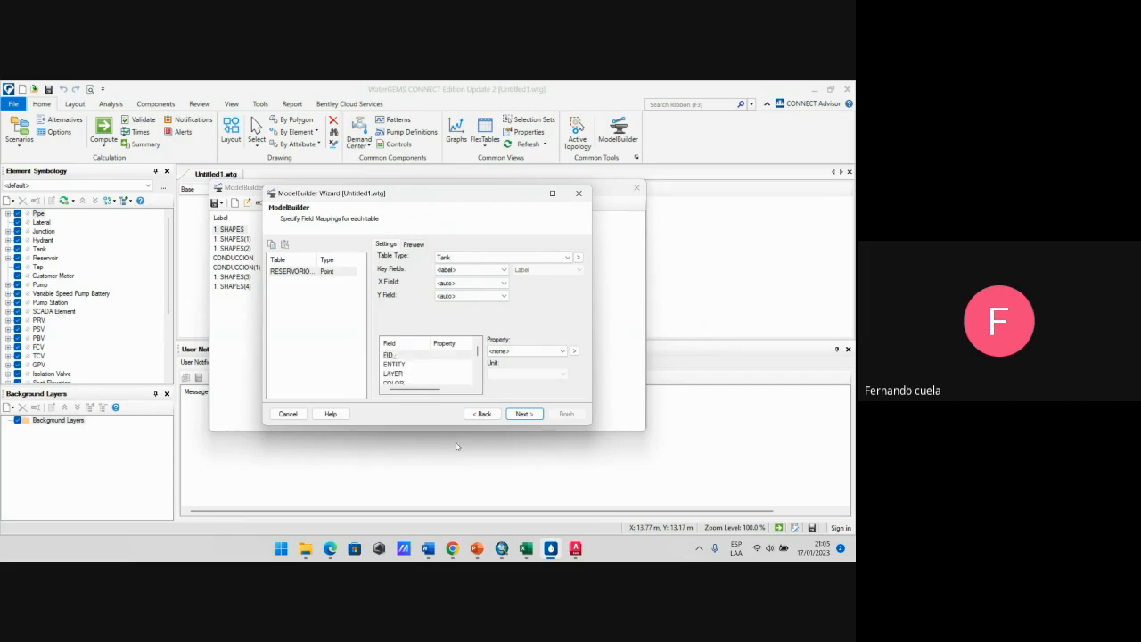
left_click(502, 548)
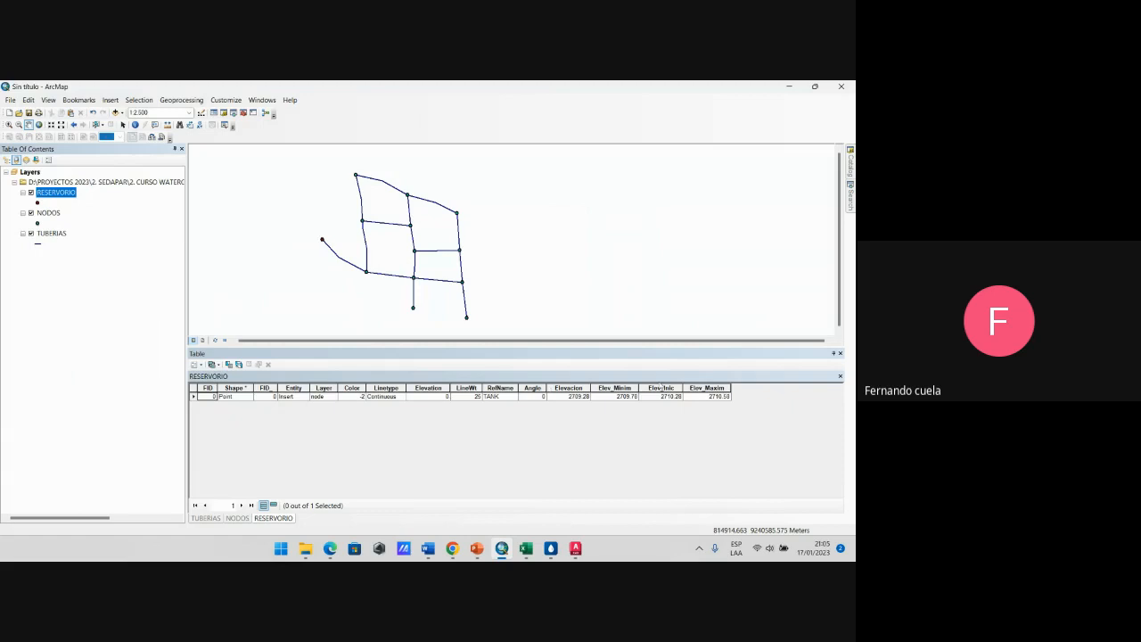
left_click(502, 550)
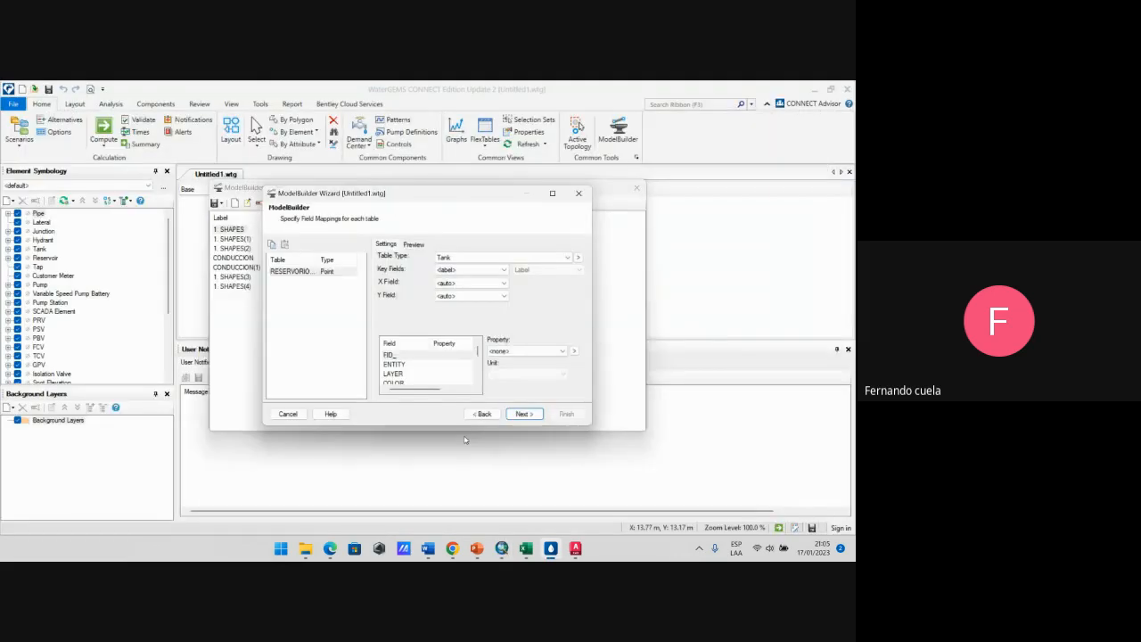
scroll(413, 372, "down", 5)
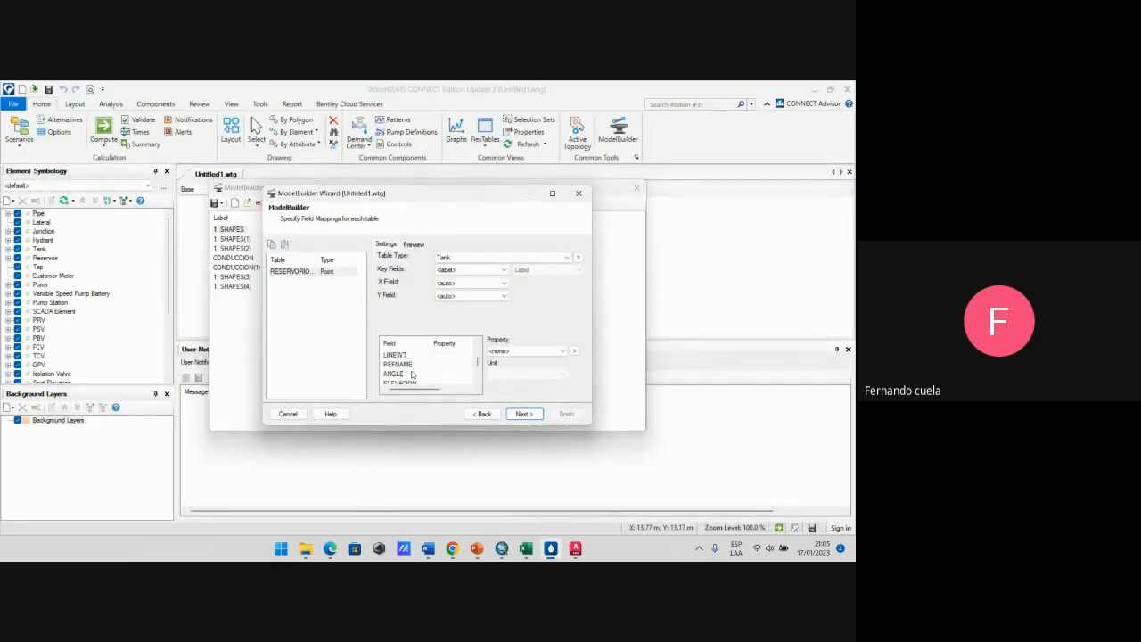
scroll(406, 365, "up", 5)
left_click(502, 550)
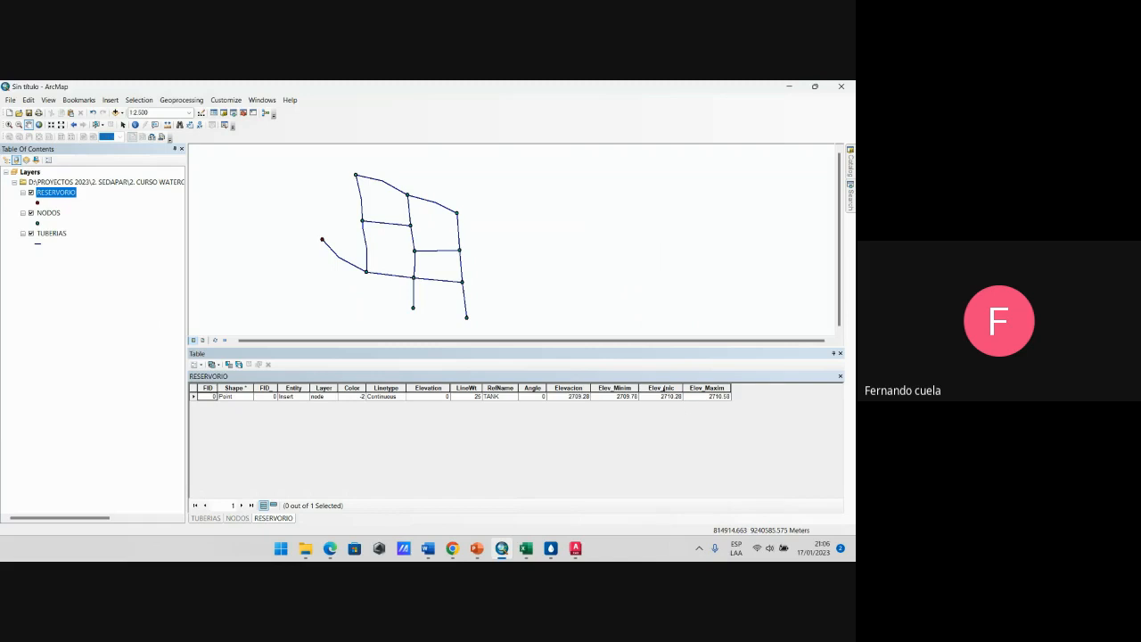
left_click(550, 548)
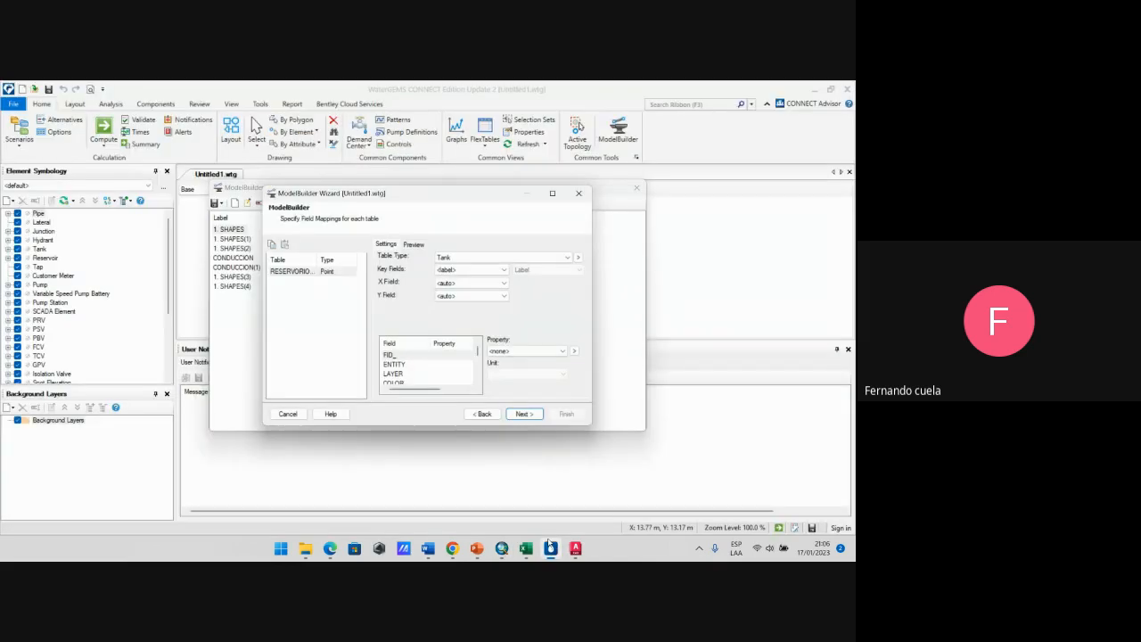
scroll(416, 376, "down", 3)
scroll(417, 376, "up", 3)
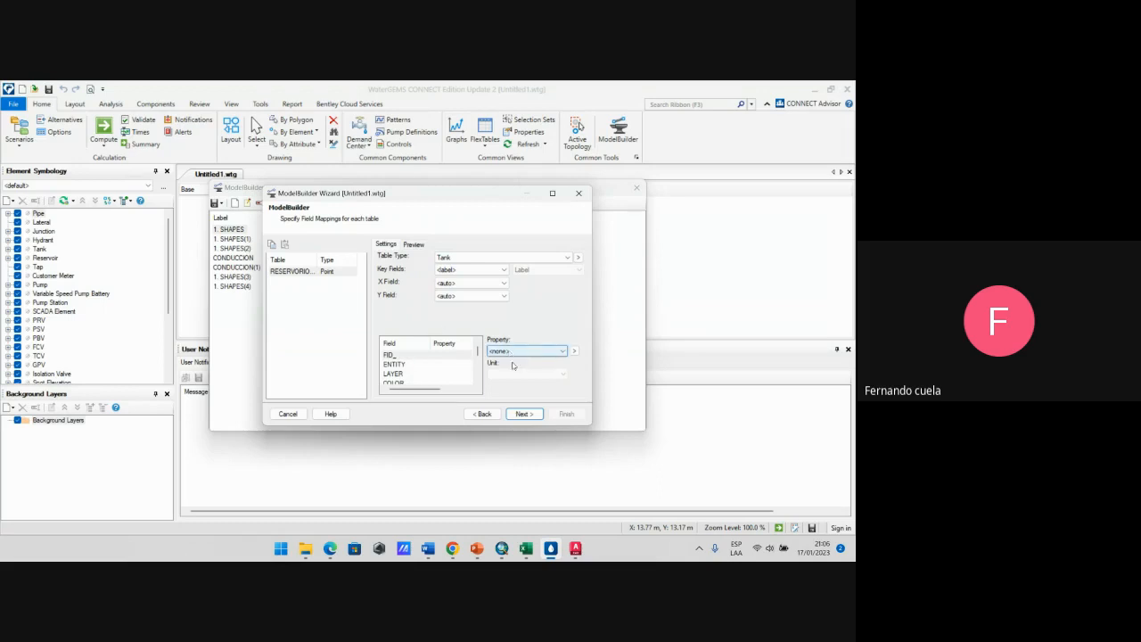
scroll(471, 375, "down", 1)
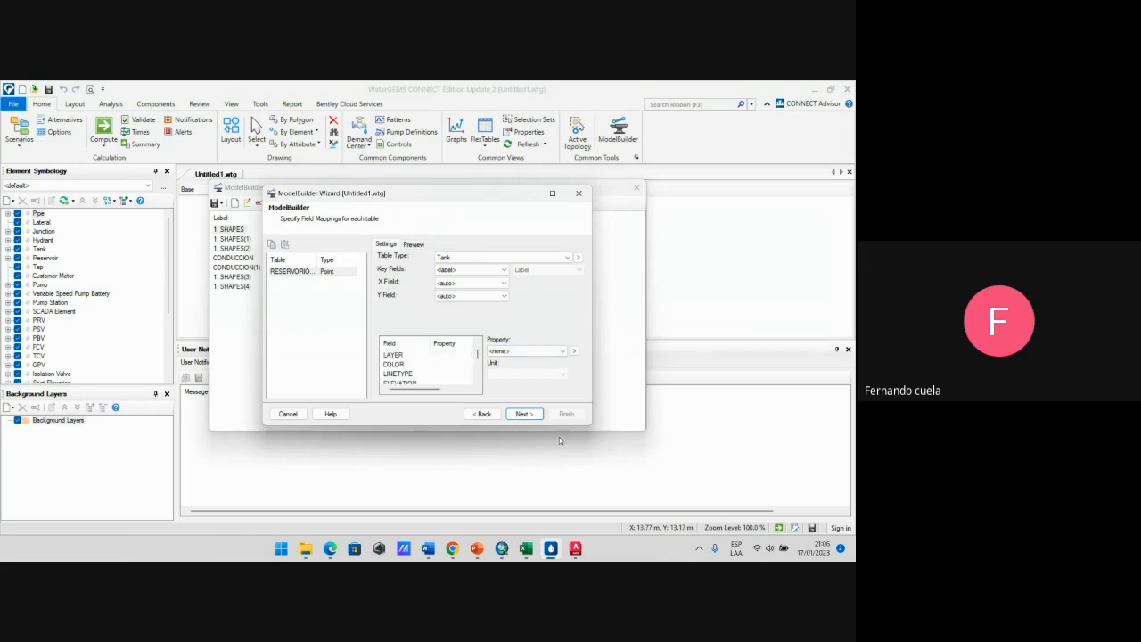
mouse_move(502, 546)
left_click(509, 495)
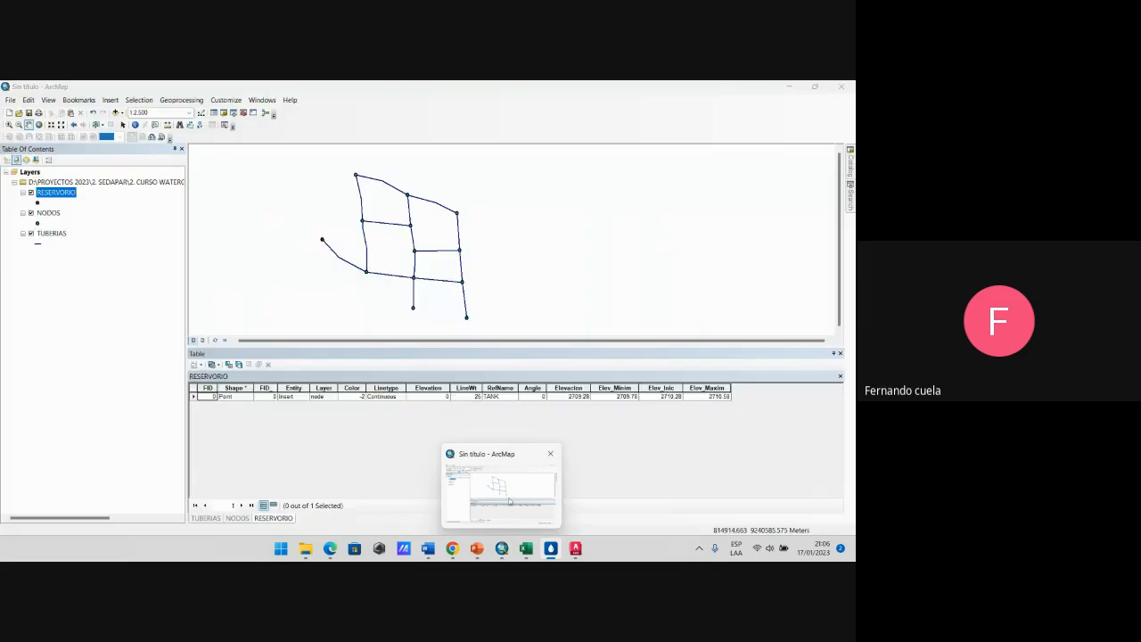
scroll(446, 371, "down", 1)
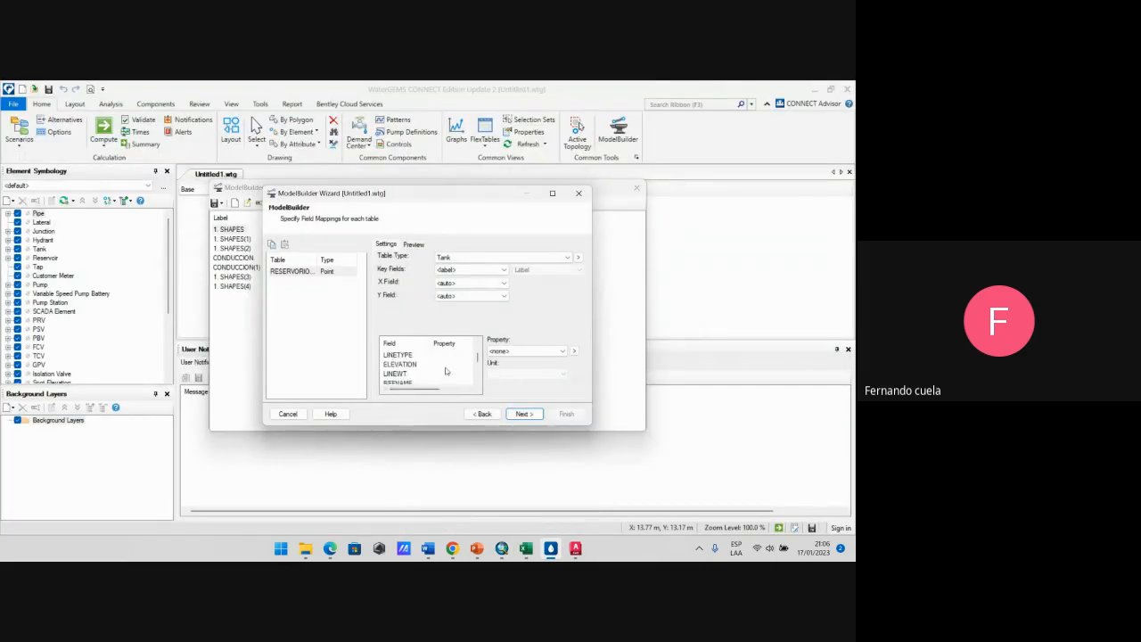
scroll(447, 370, "down", 1)
scroll(446, 370, "up", 1)
Step: Select the ELEVATION source field and check its column in the RESERVORIO attribute table in ArcMap
left_click(410, 365)
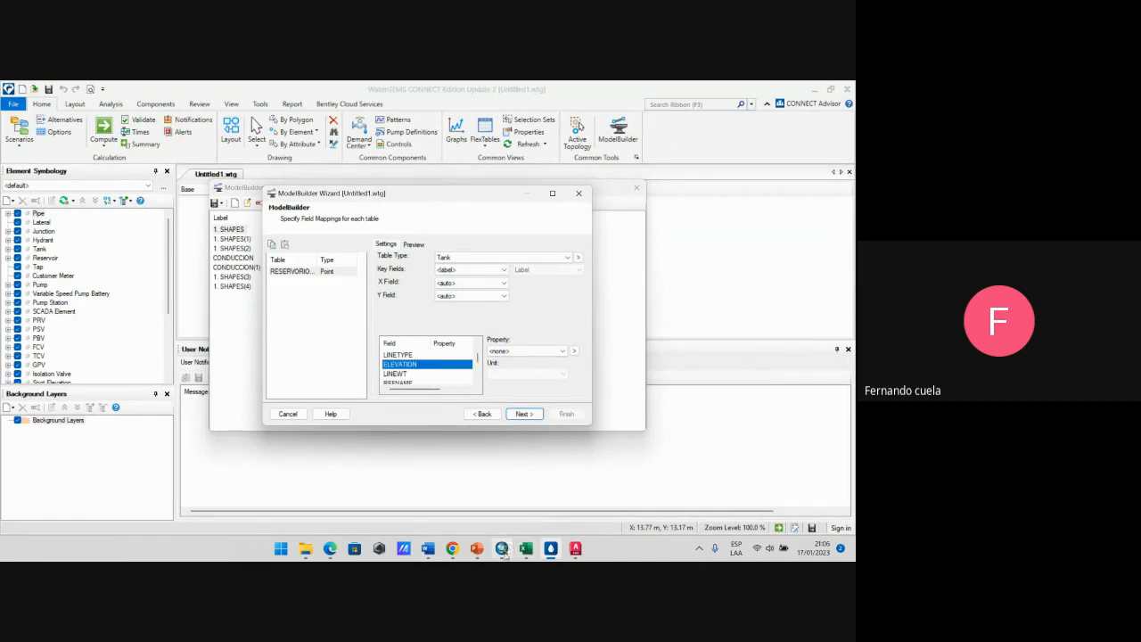
left_click(502, 548)
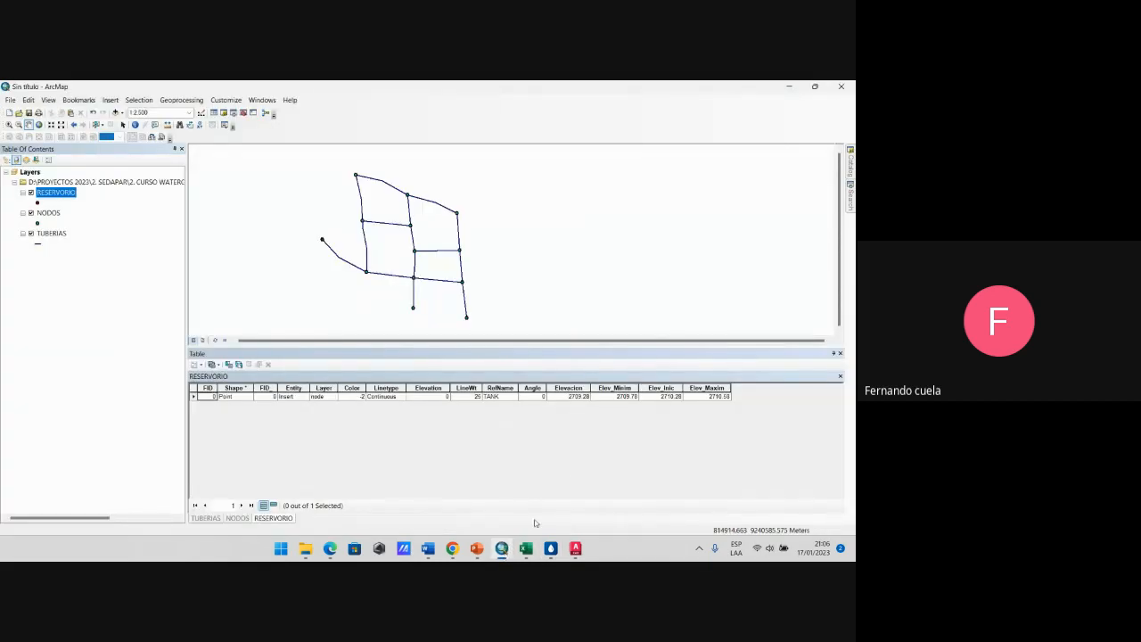
left_click(502, 548)
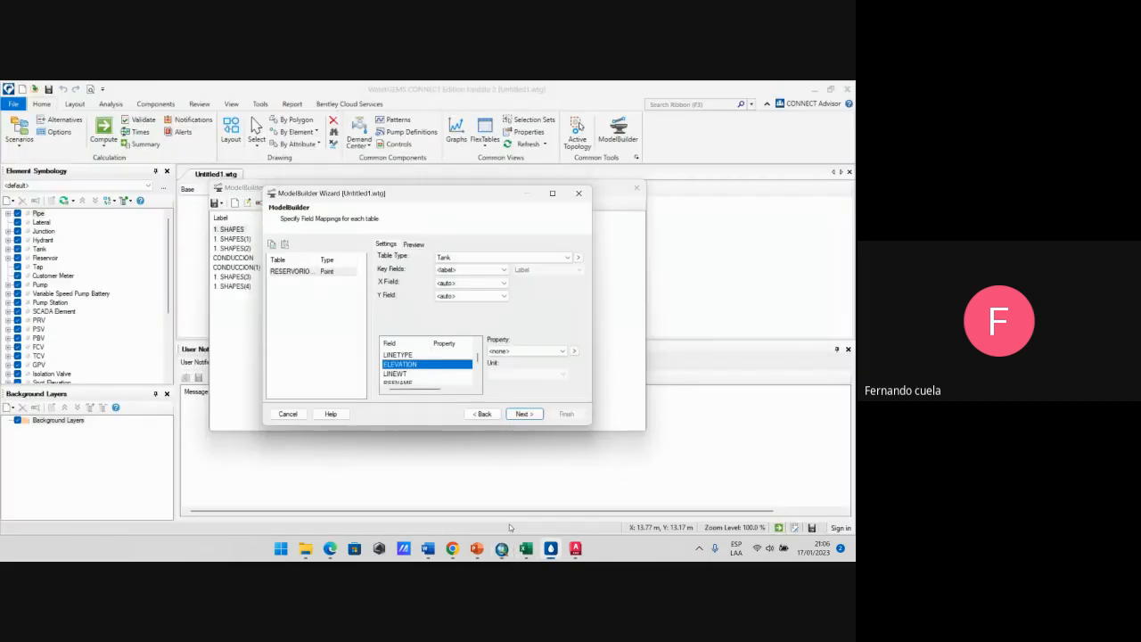
left_click(412, 374)
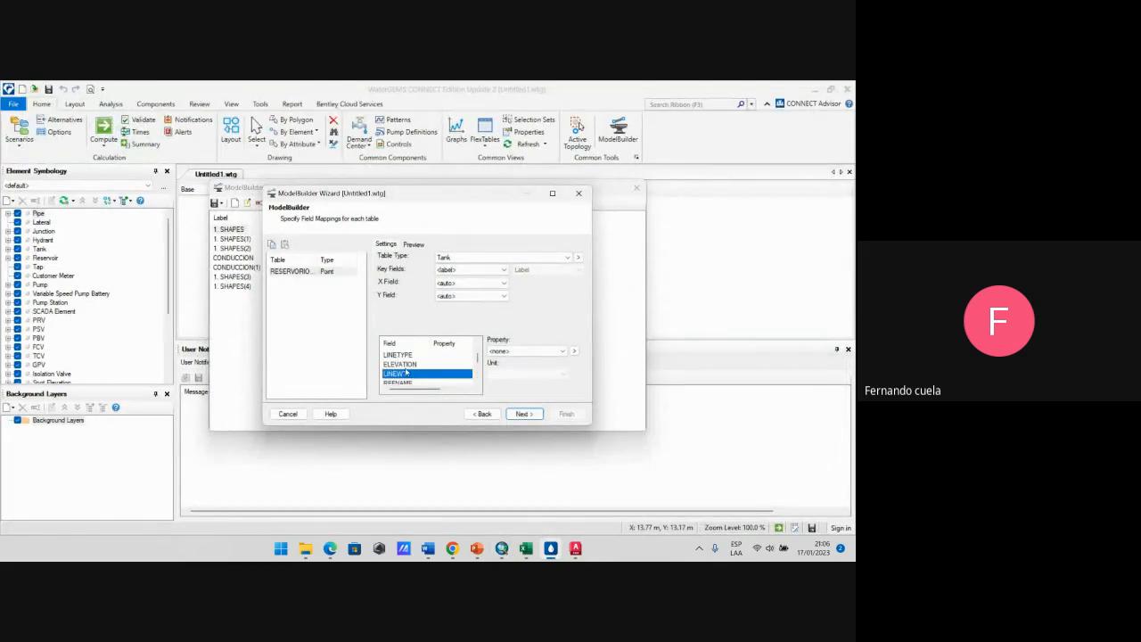
key("Up")
left_click(502, 549)
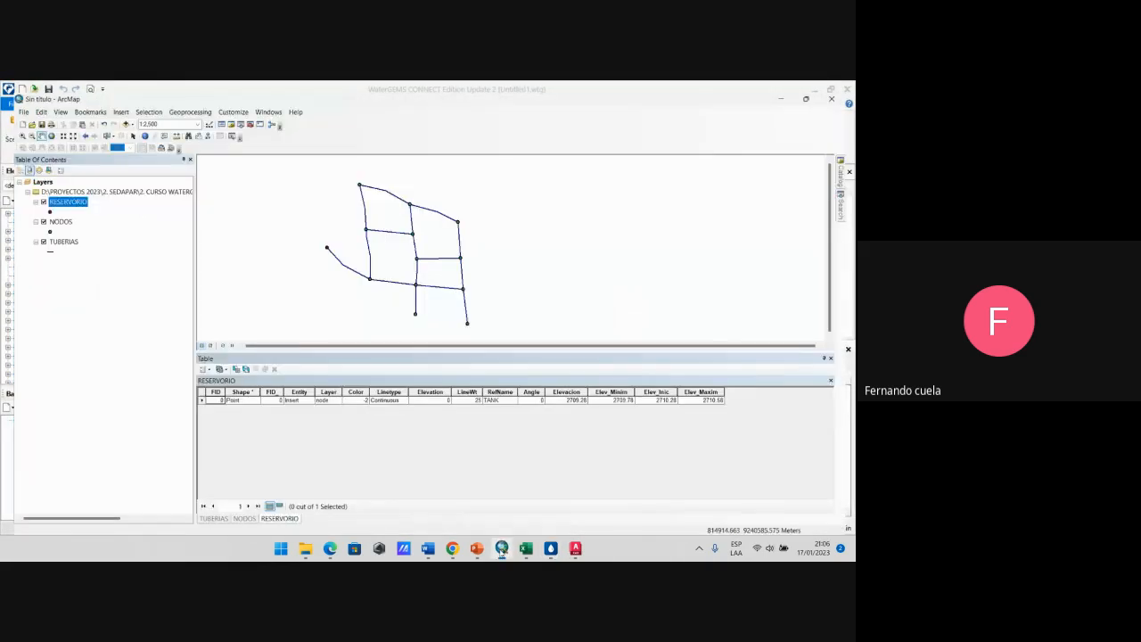
left_click(502, 548)
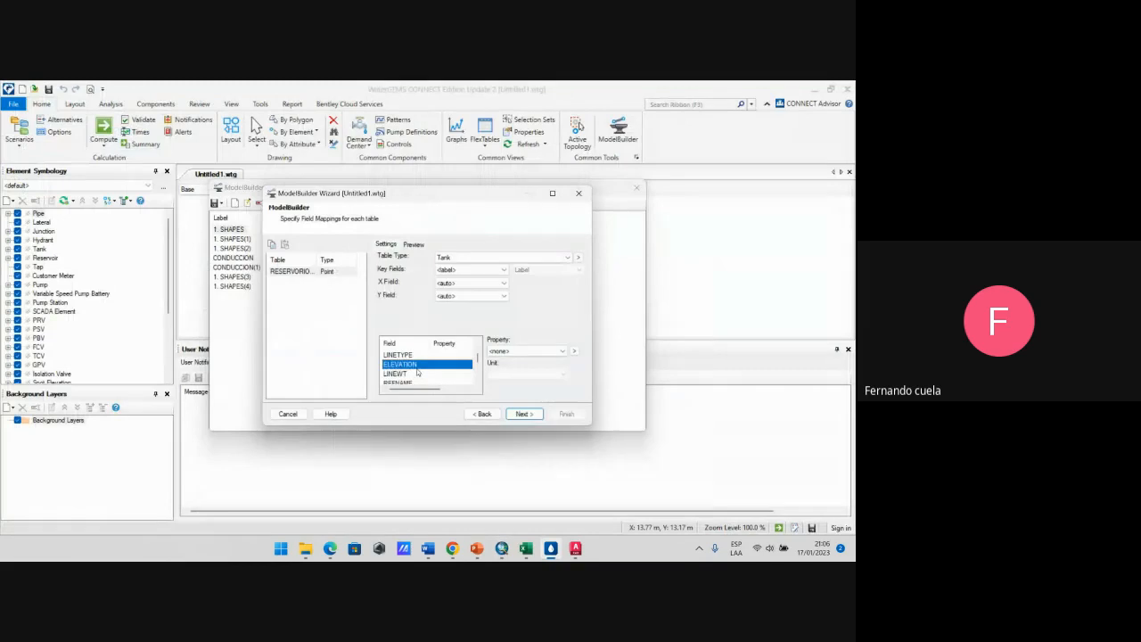
Step: Map the ELEVACION source field of the RESERVORIO table to the tank's Elevation property
scroll(426, 369, "up", 1)
scroll(426, 369, "down", 3)
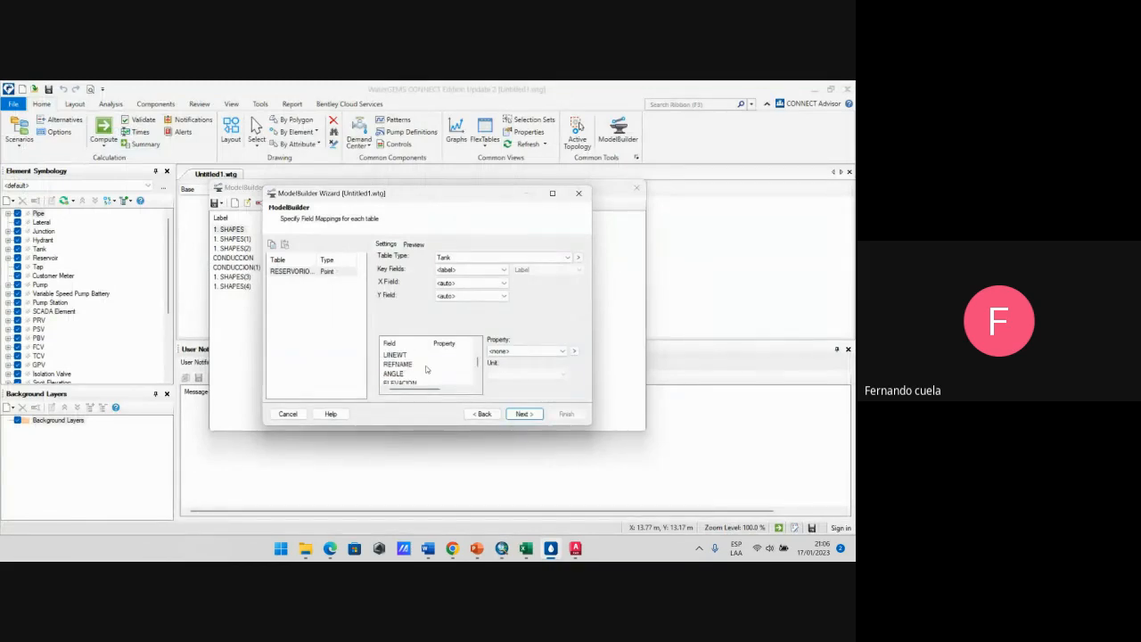
scroll(426, 369, "up", 1)
left_click(424, 365)
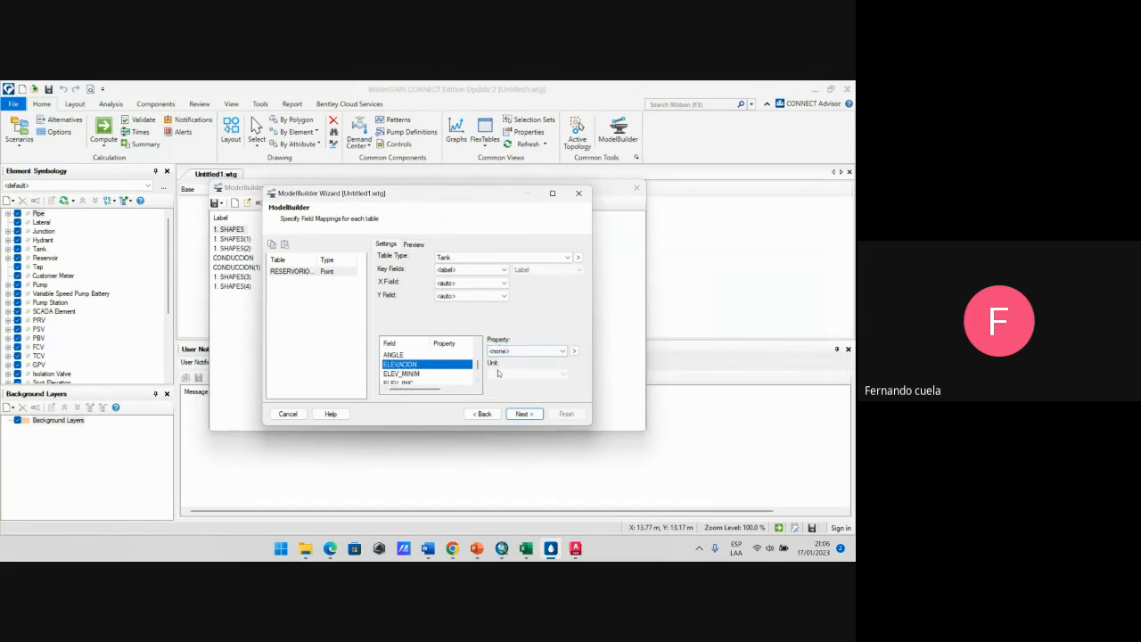
left_click(530, 351)
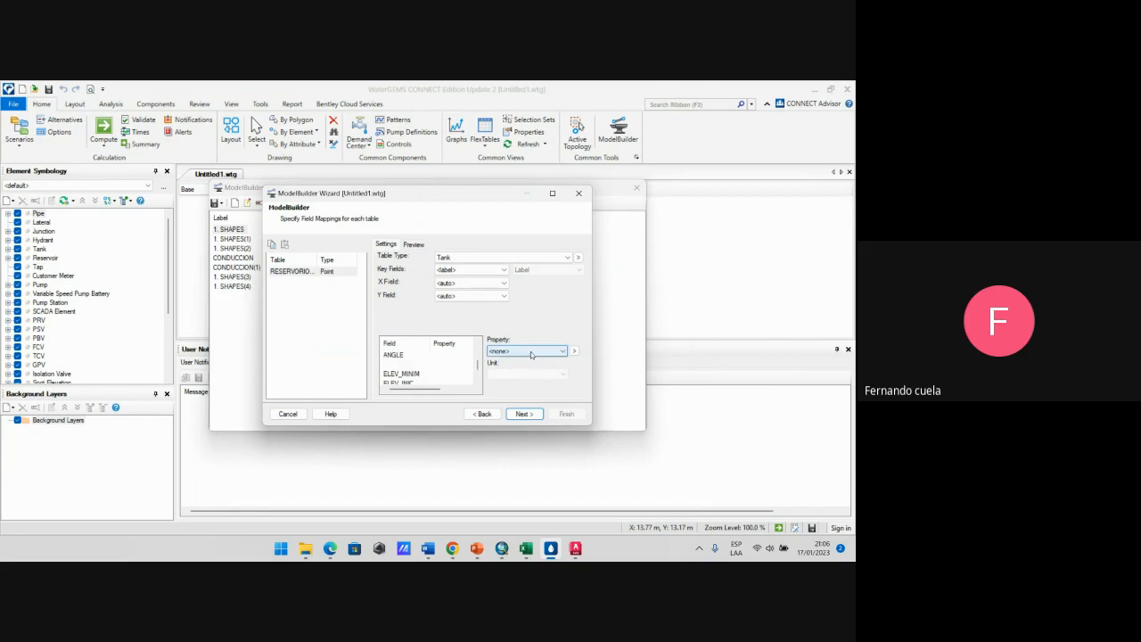
scroll(538, 240, "down", 4)
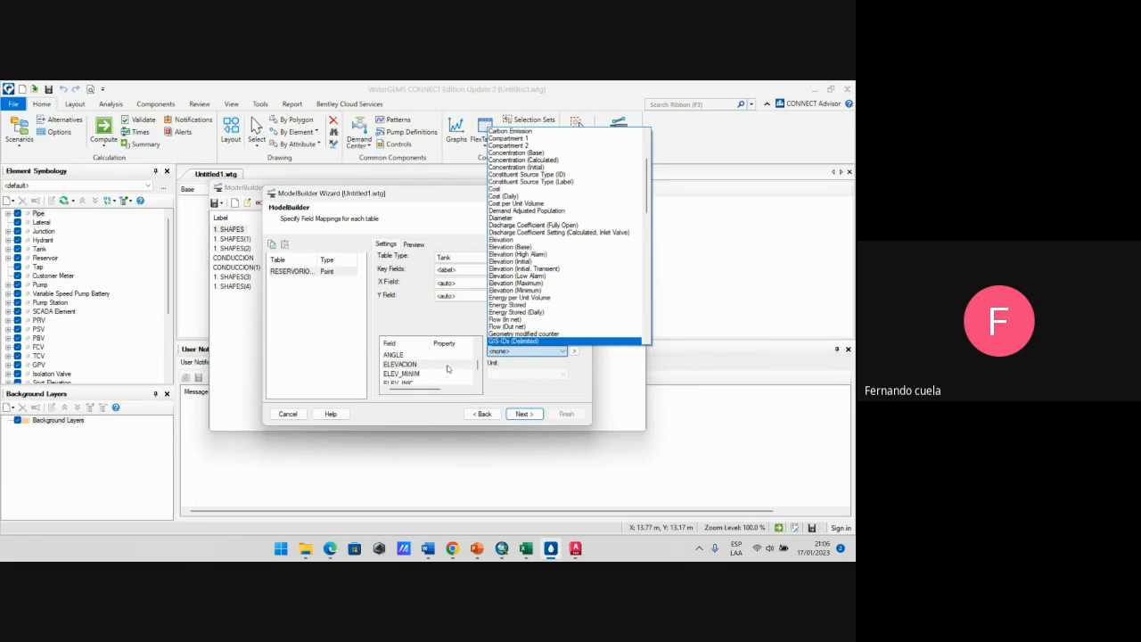
left_click(513, 239)
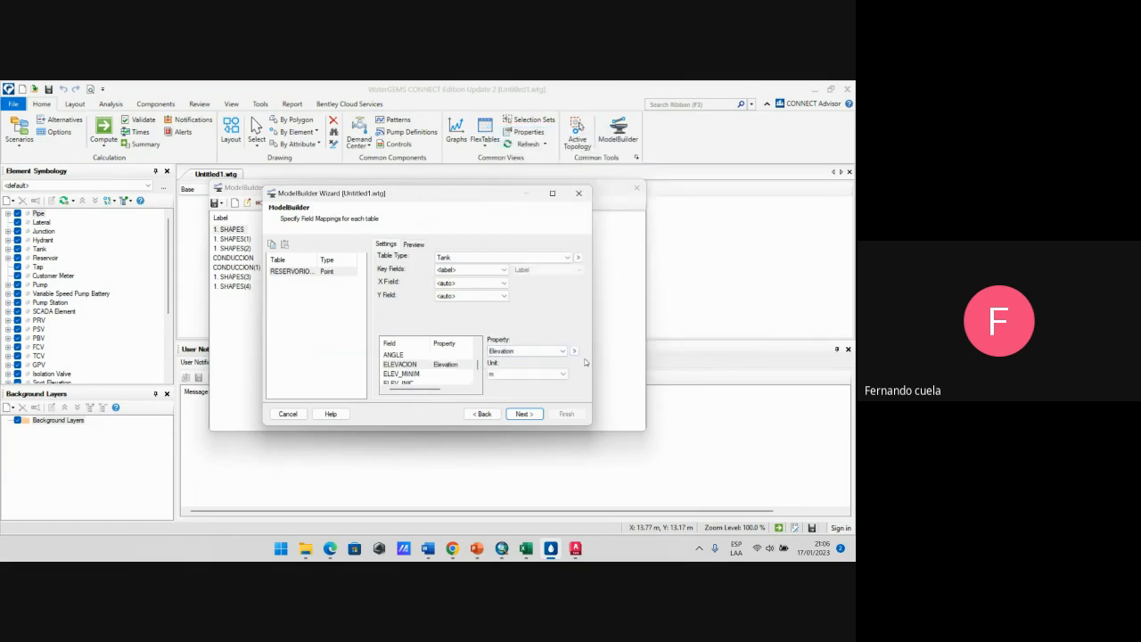
Step: Compare the RESERVORIO attribute table in ArcMap with the source fields listed in ModelBuilder
left_click(500, 548)
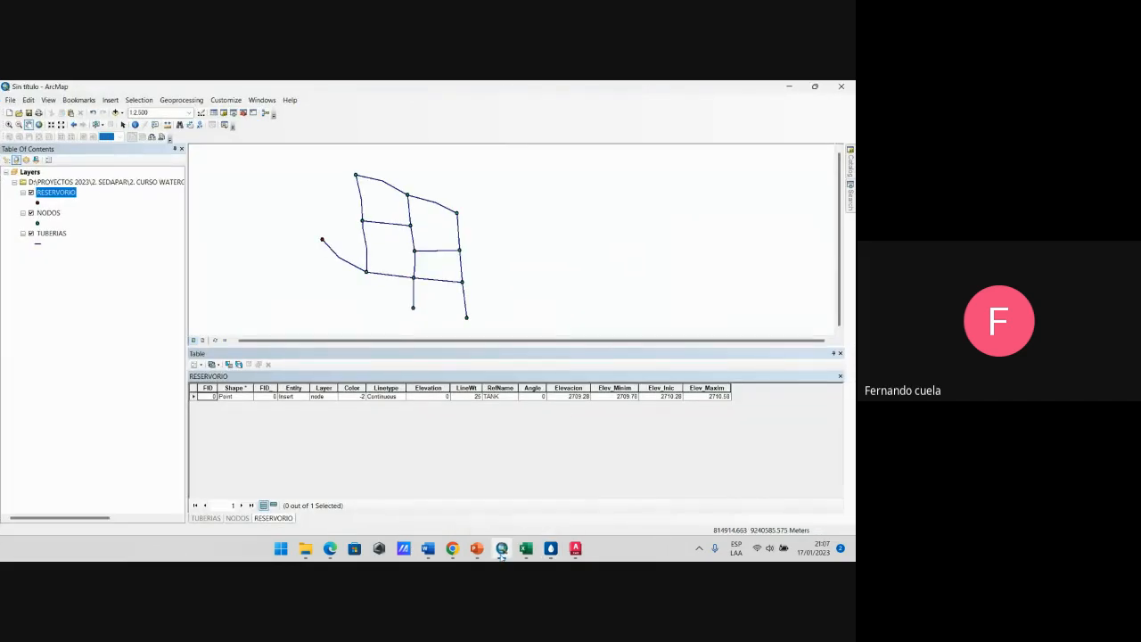
left_click(551, 548)
scroll(458, 378, "down", 1)
scroll(459, 378, "up", 5)
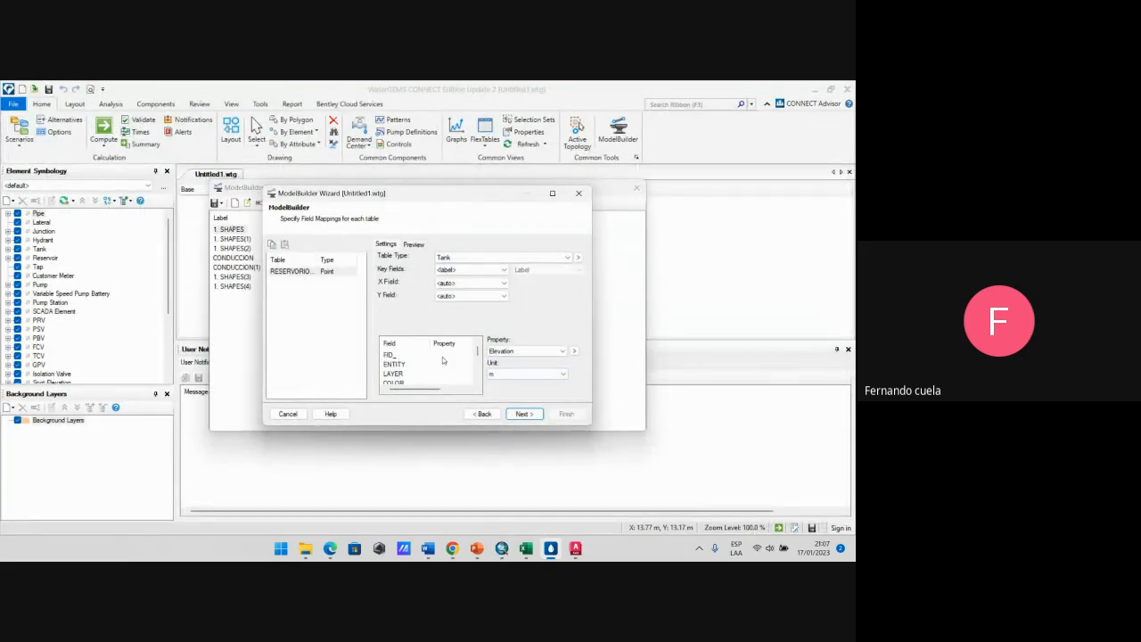
scroll(445, 358, "down", 5)
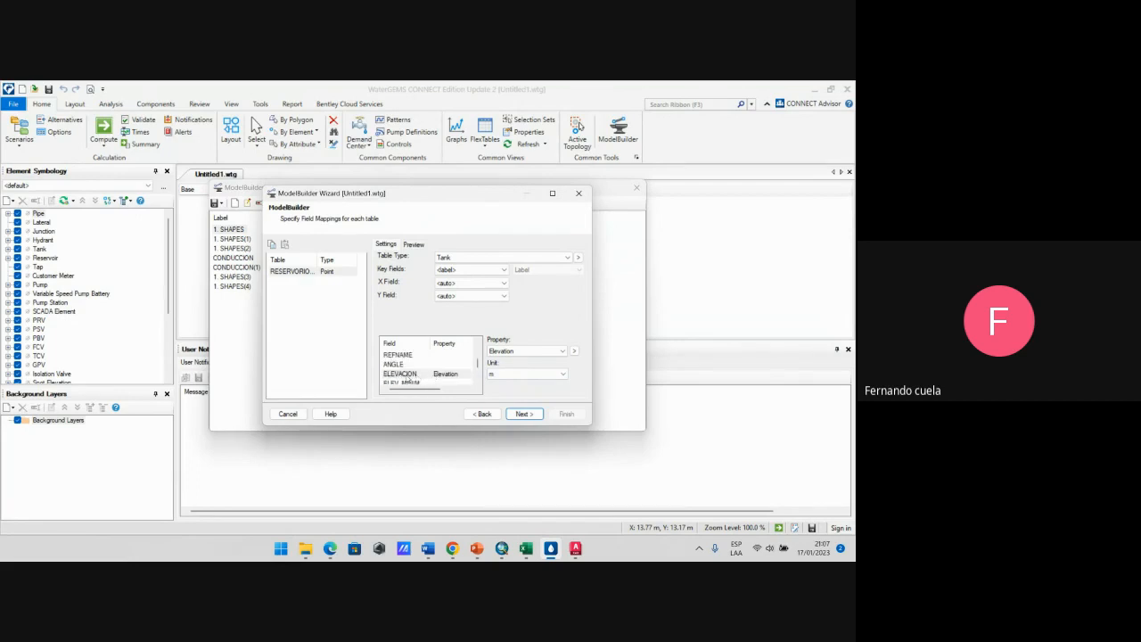
Step: Map the ELEV_MINIM field to the Elevation (Minimum) property, checking its column in the RESERVORIO table in ArcMap
scroll(443, 377, "down", 2)
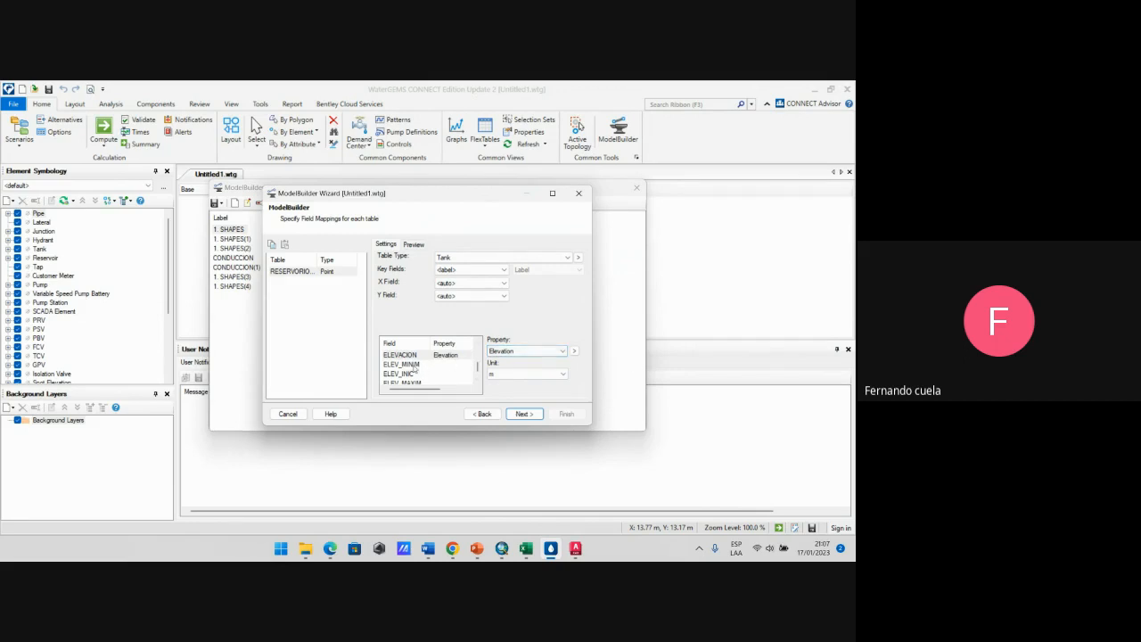
left_click(409, 365)
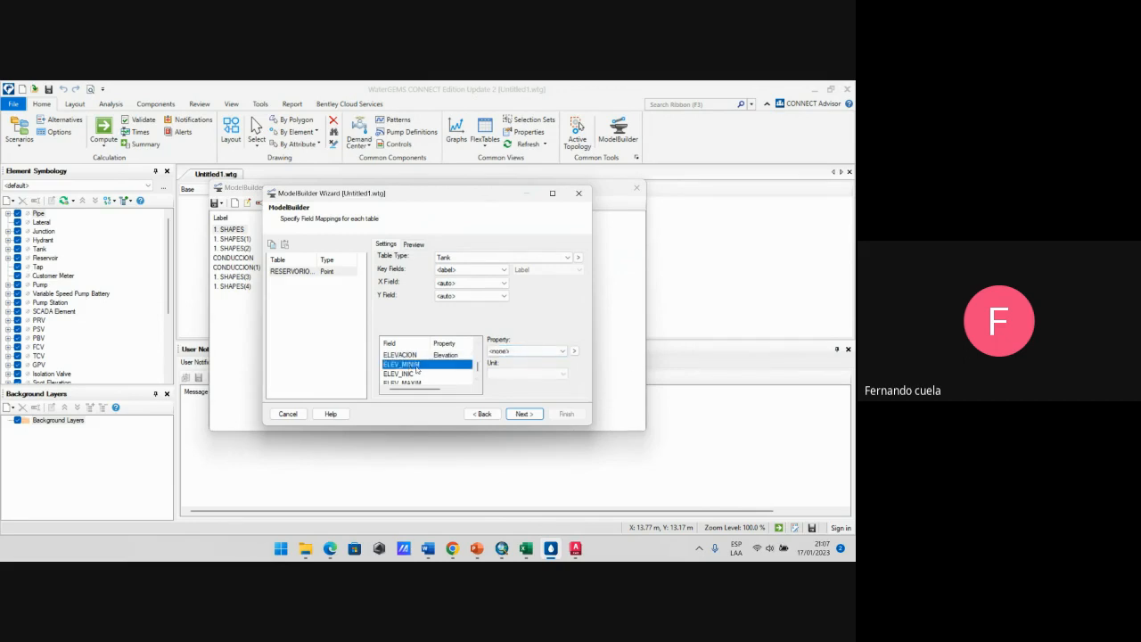
left_click(545, 353)
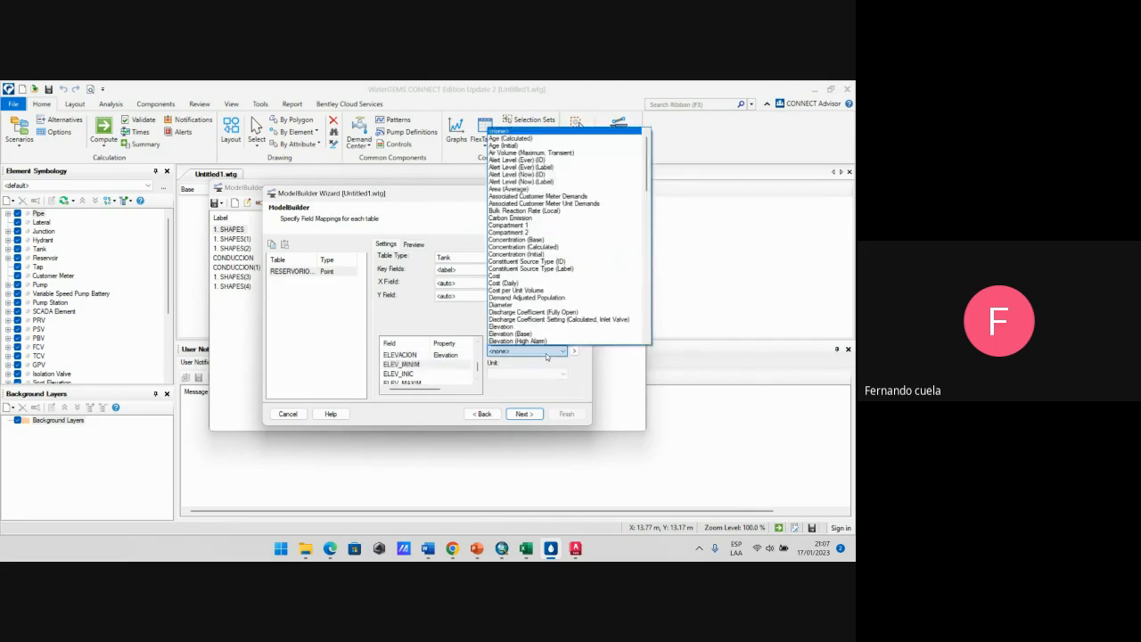
scroll(553, 279, "down", 3)
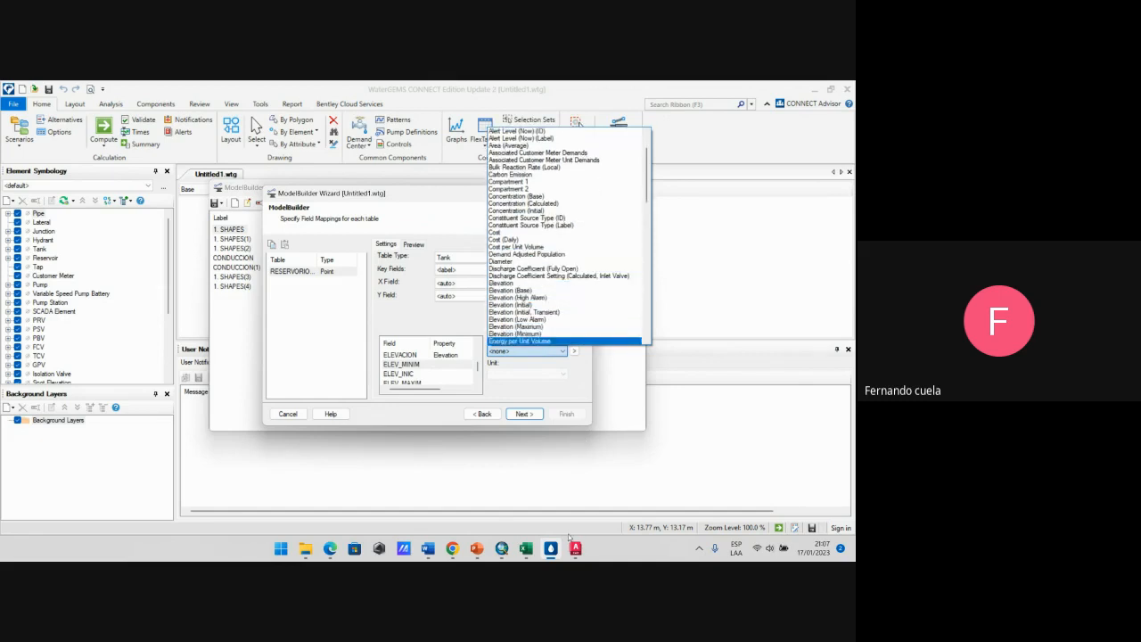
left_click(502, 549)
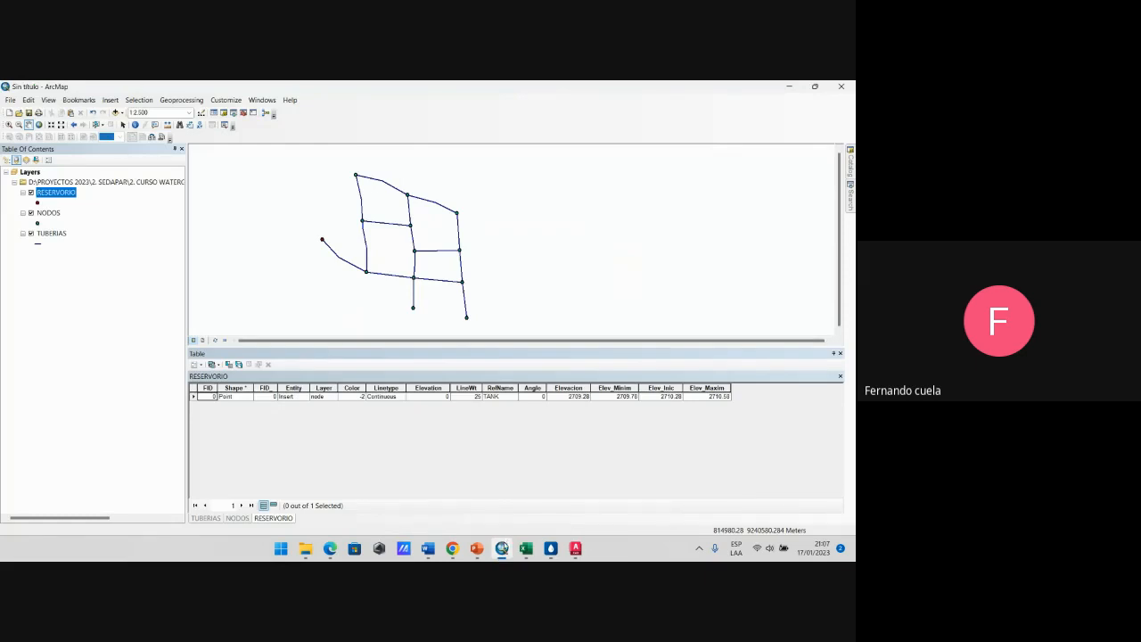
left_click(505, 552)
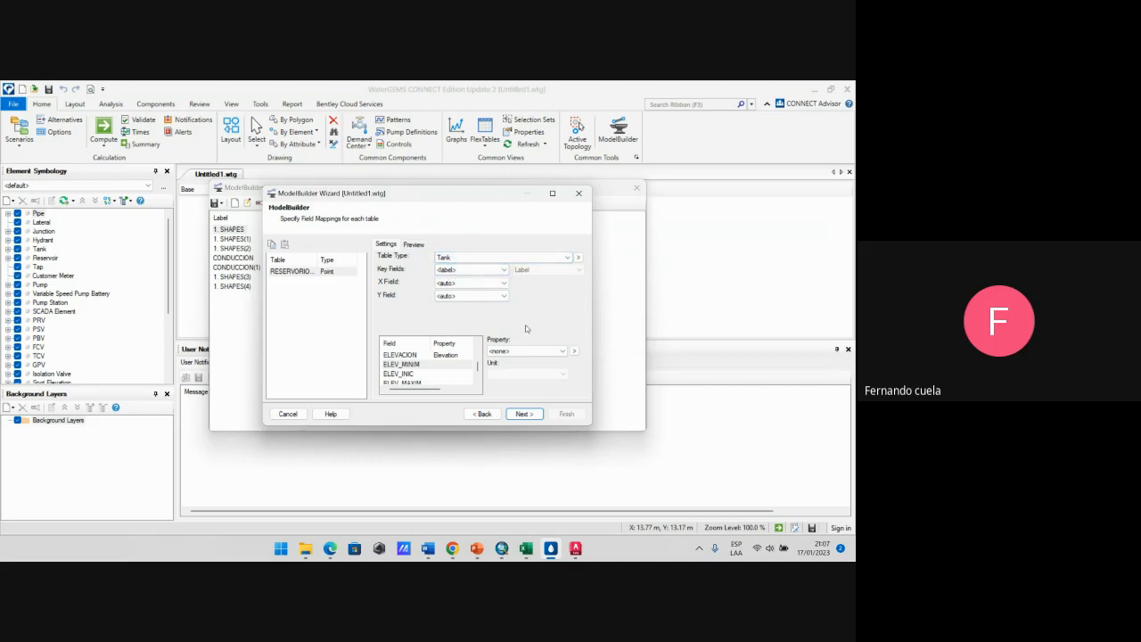
left_click(531, 350)
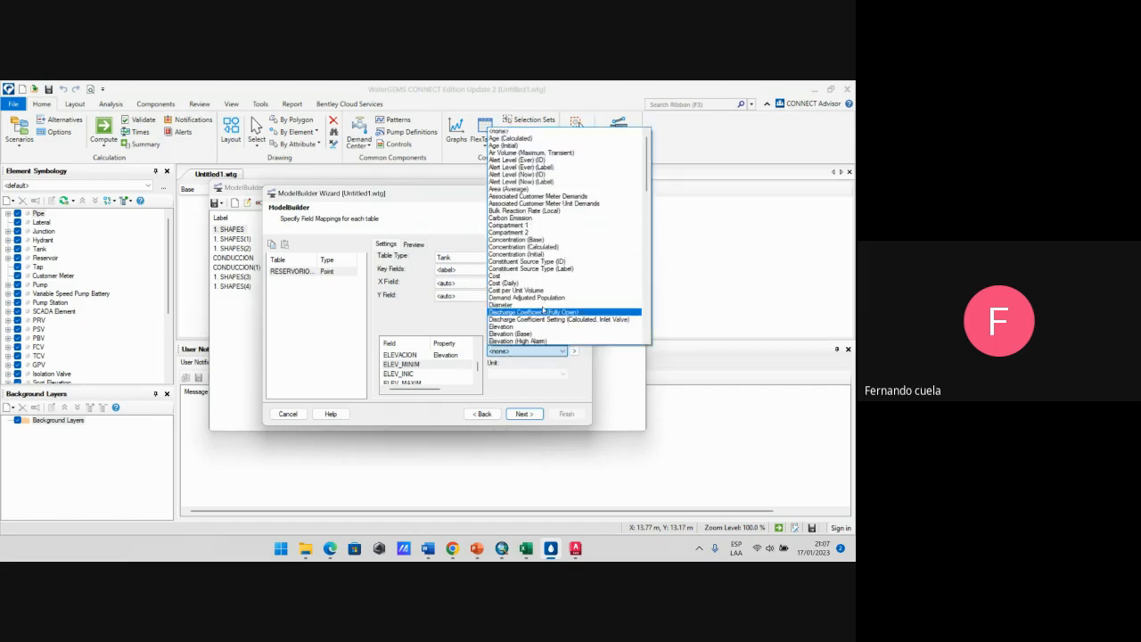
scroll(547, 290, "down", 5)
scroll(546, 290, "down", 2)
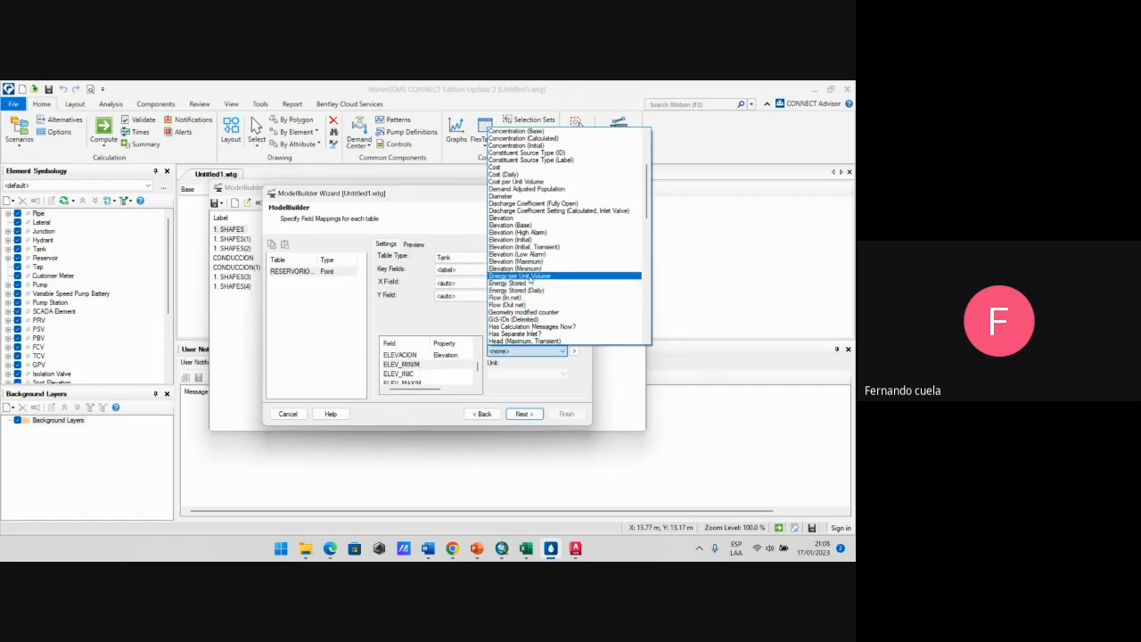
left_click(515, 268)
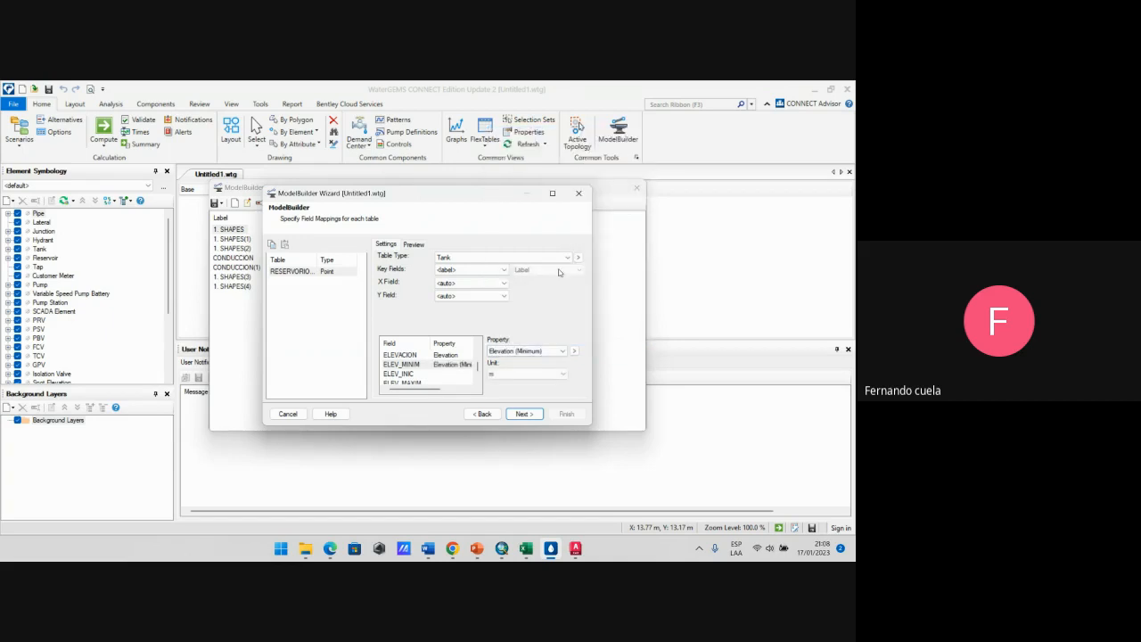
Step: Map the ELEV_INIC field to the Elevation (Initial) property
left_click(404, 375)
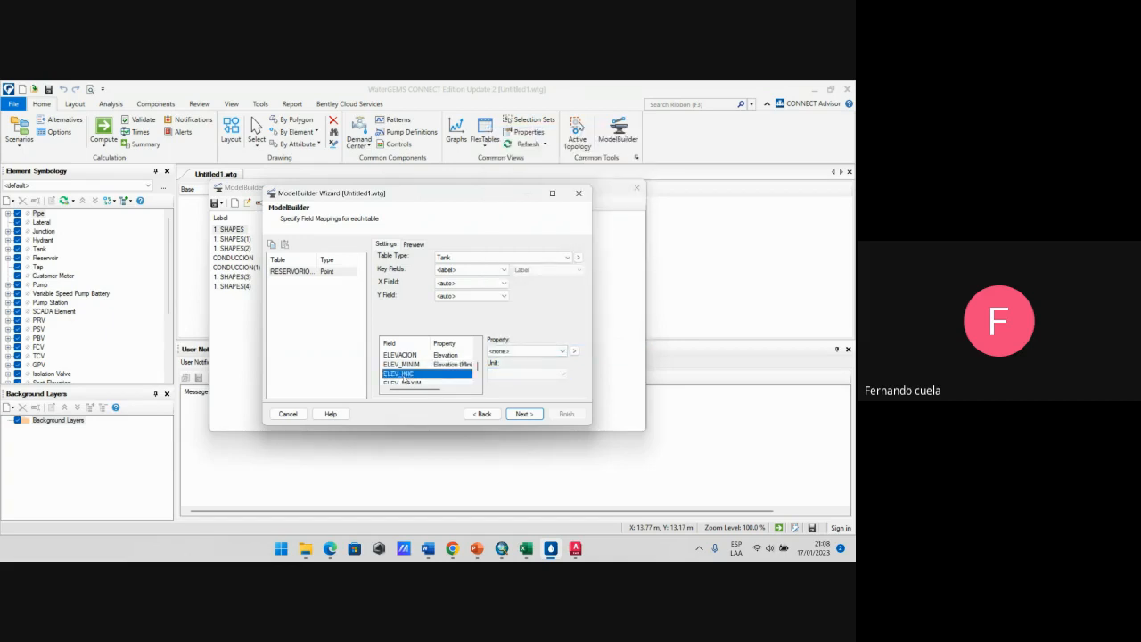
left_click(506, 353)
scroll(537, 246, "down", 5)
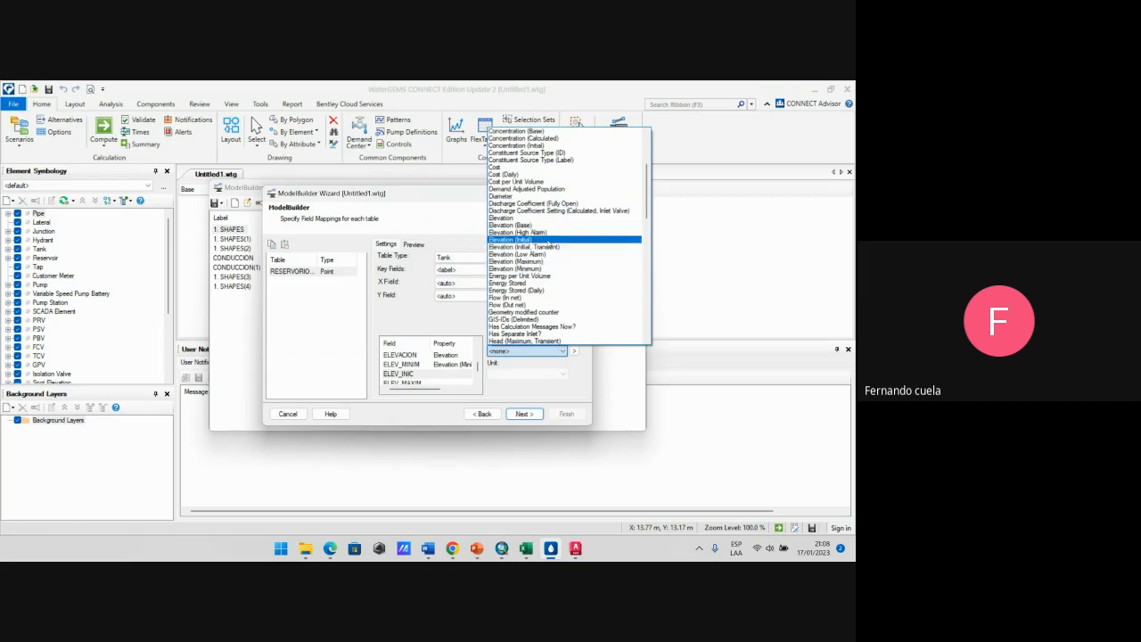
left_click(546, 240)
Step: Map the ELEV_MAXIM field to the Elevation (Maximum) property and review all four elevation mappings
scroll(434, 358, "down", 1)
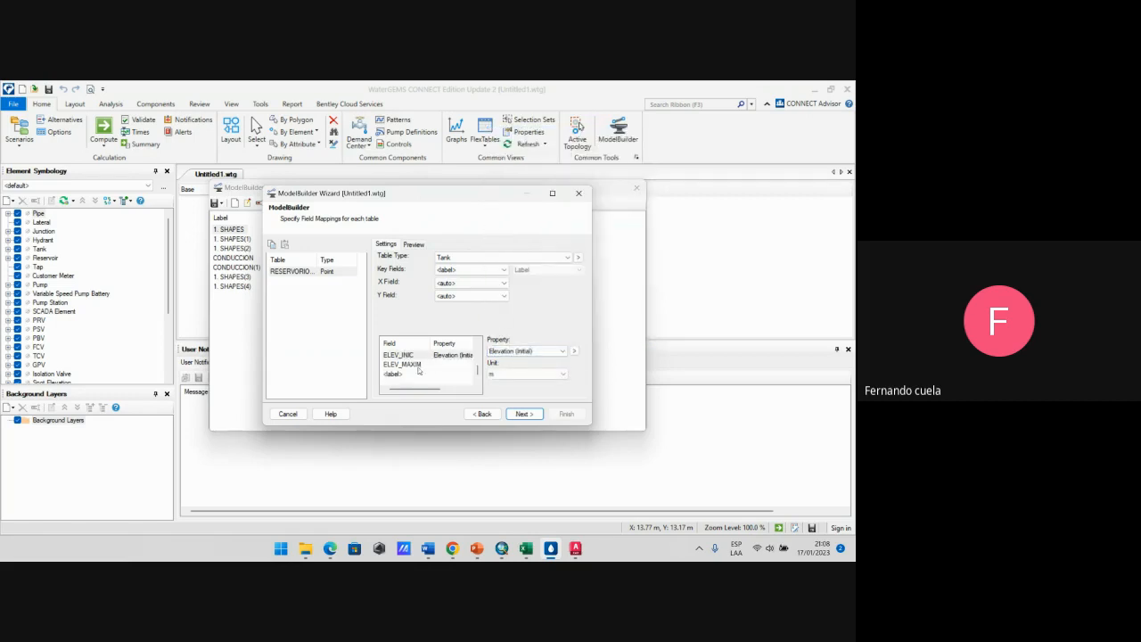
left_click(418, 365)
left_click(508, 353)
scroll(557, 267, "down", 5)
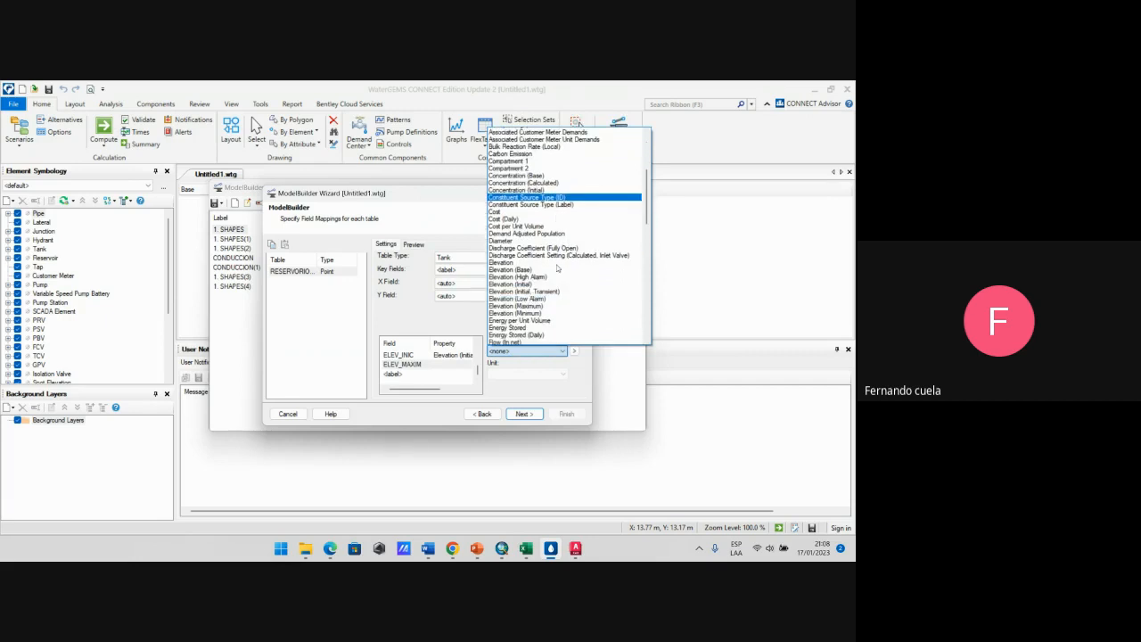
scroll(557, 267, "down", 7)
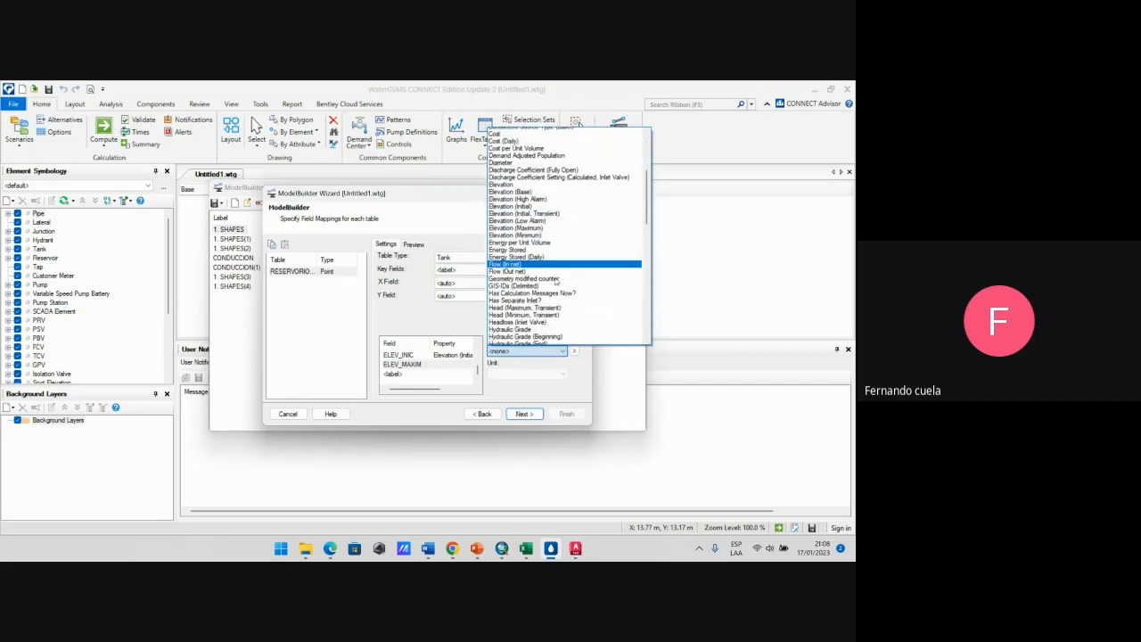
scroll(556, 282, "up", 3)
scroll(586, 287, "down", 13)
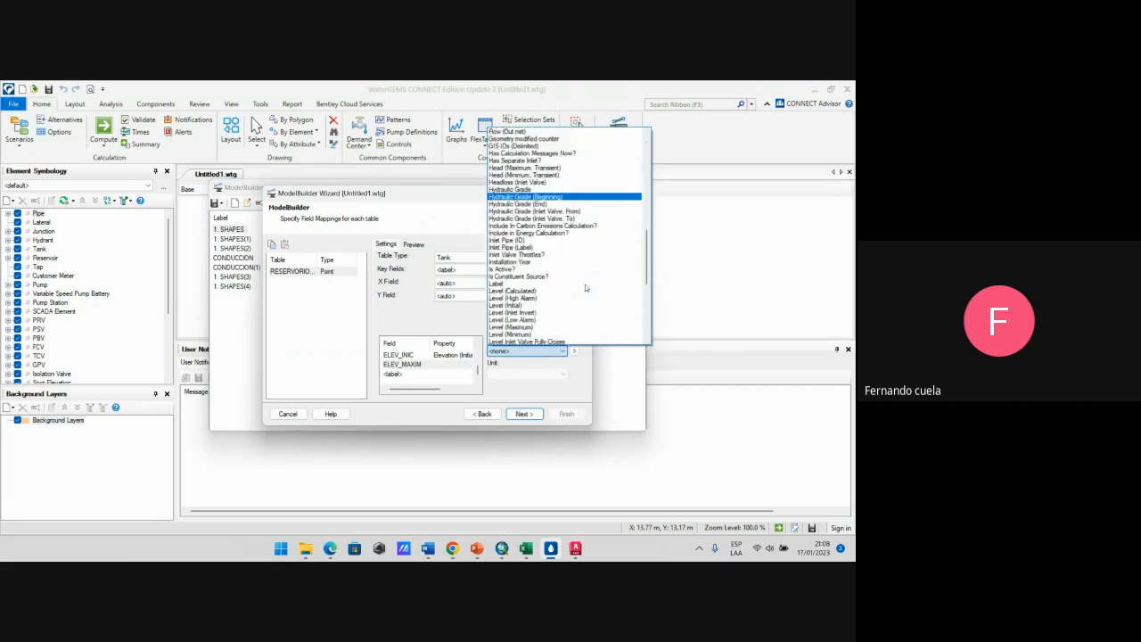
scroll(585, 287, "up", 14)
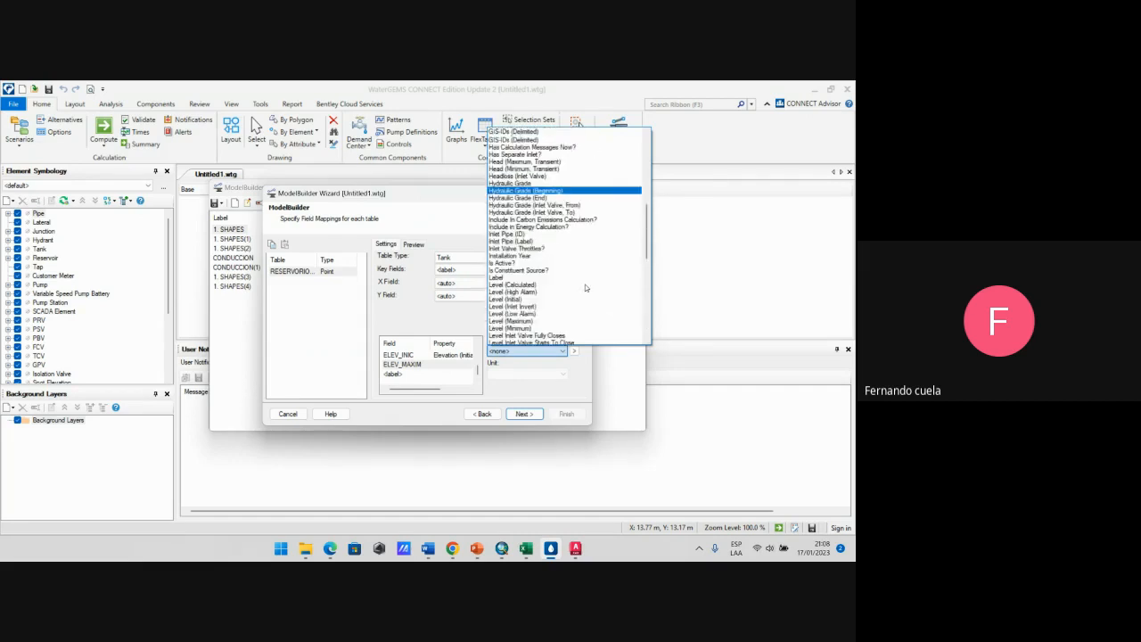
scroll(586, 287, "up", 2)
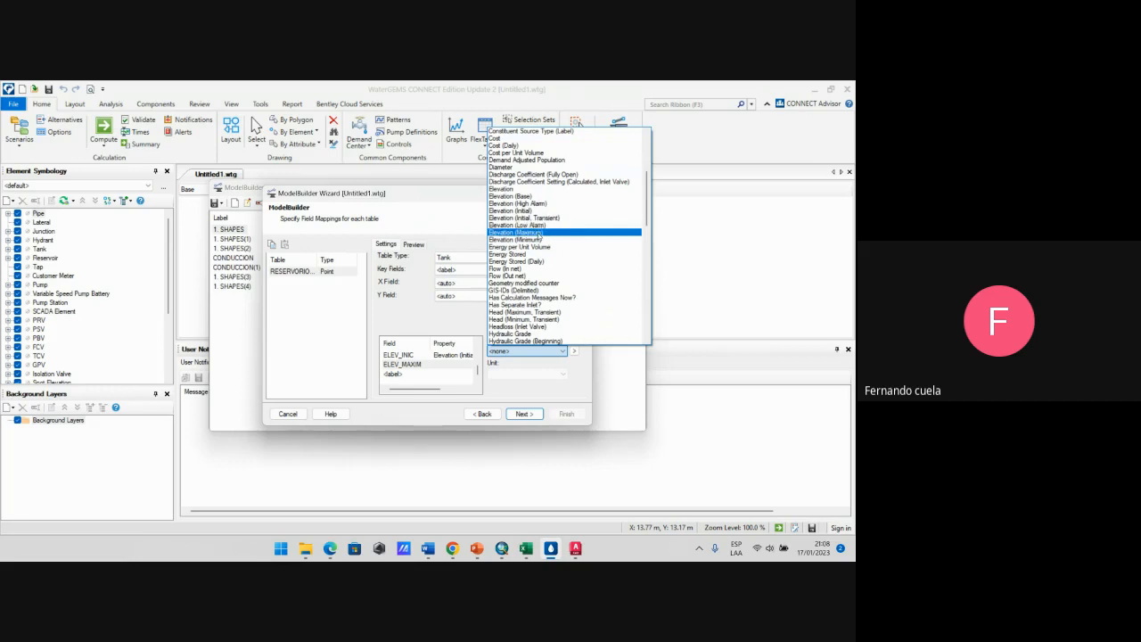
left_click(544, 233)
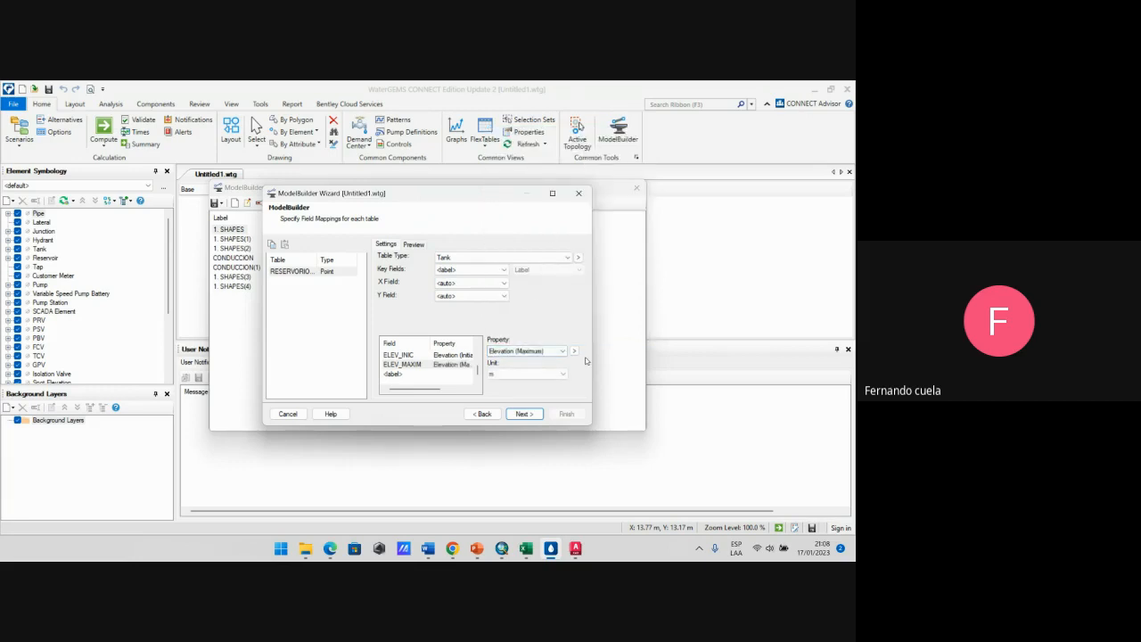
scroll(454, 373, "up", 2)
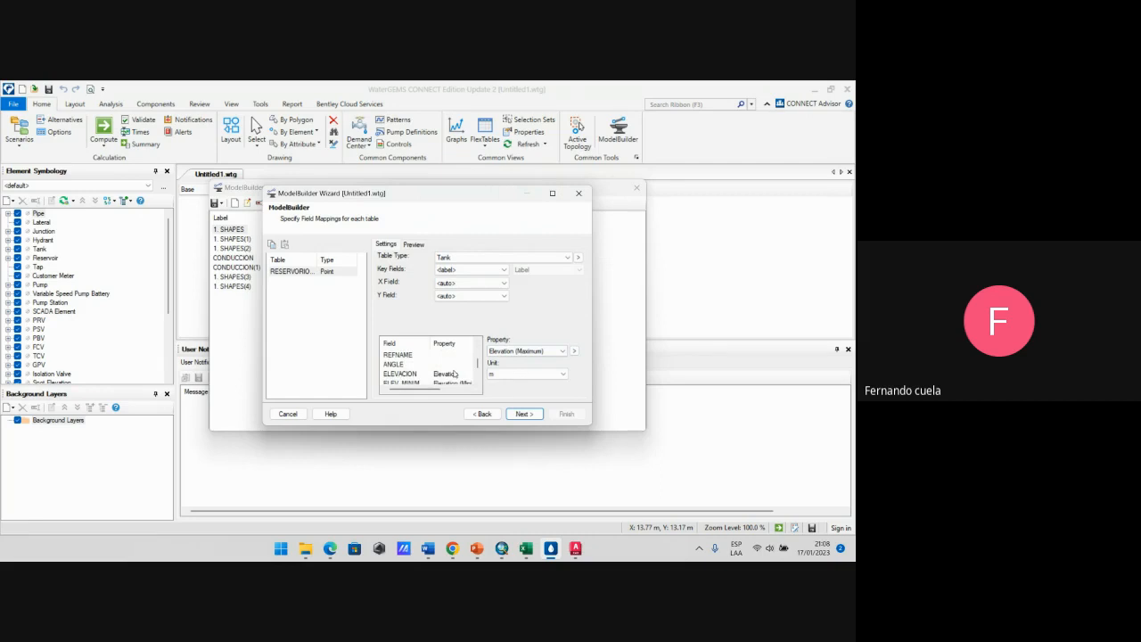
scroll(454, 373, "down", 1)
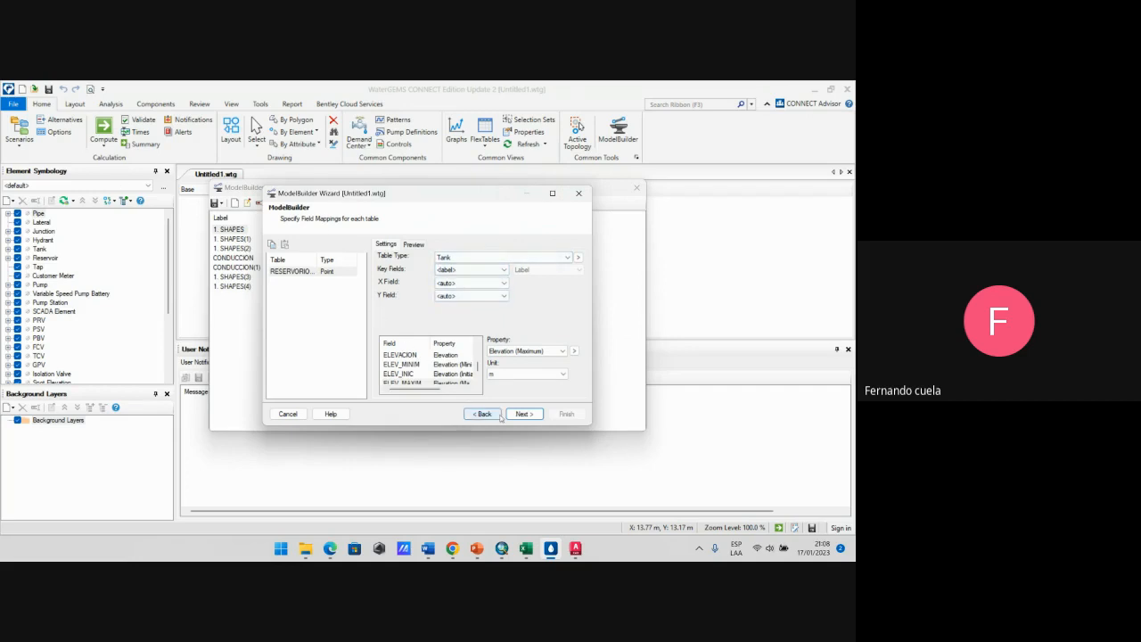
scroll(440, 372, "down", 1)
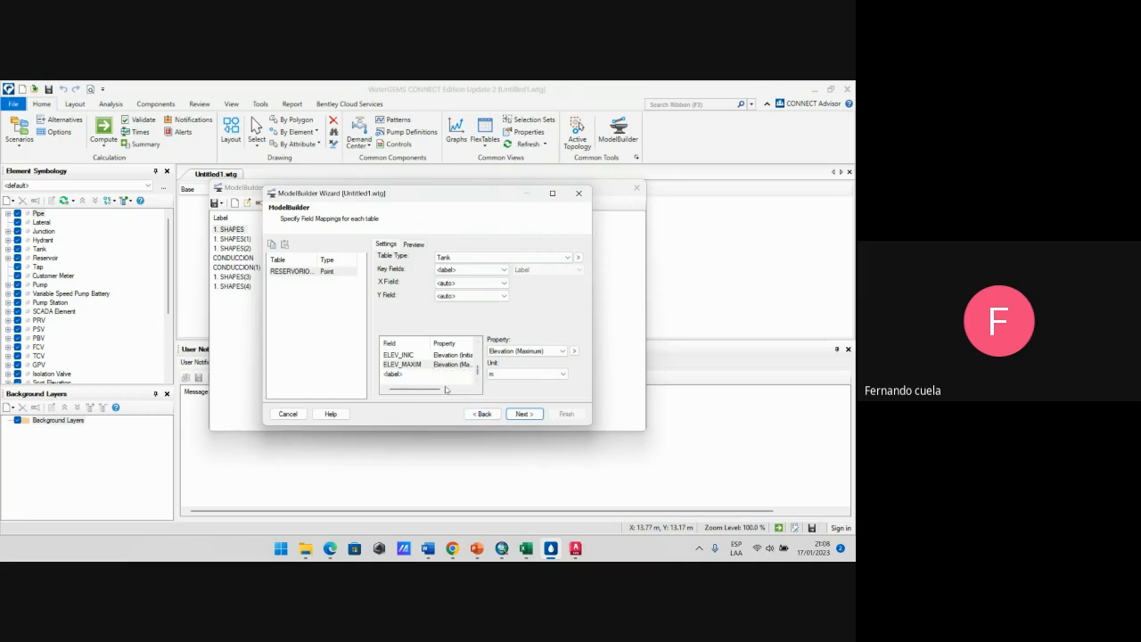
Step: Build the model without snapshots, creating selection sets for added and modified elements, and close the ModelBuilder summary and manager
left_click(525, 415)
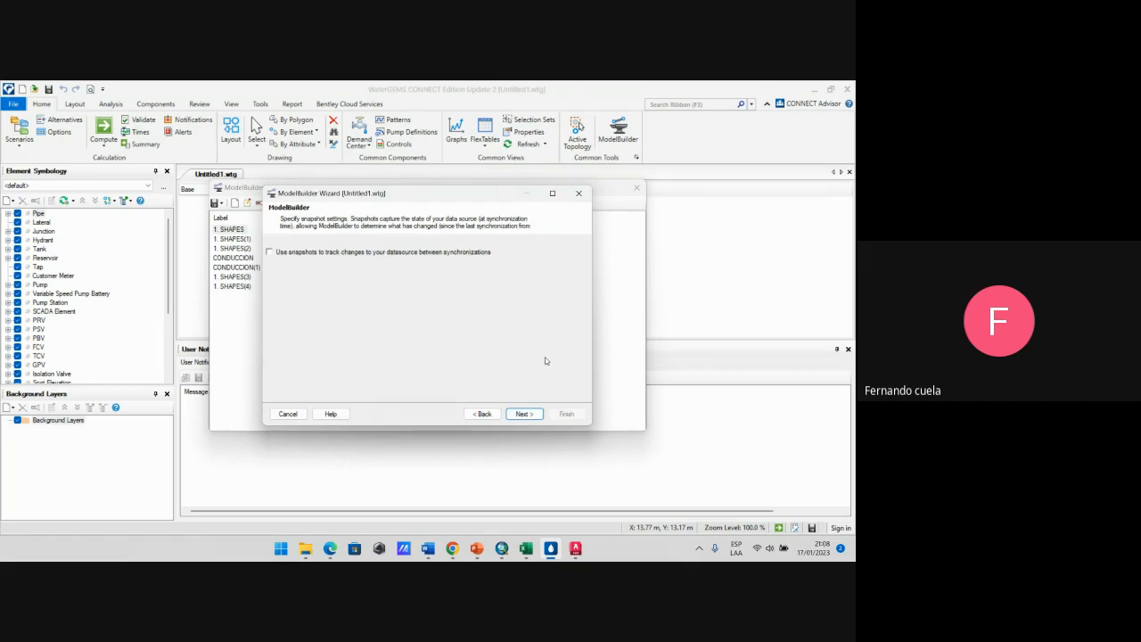
left_click(530, 416)
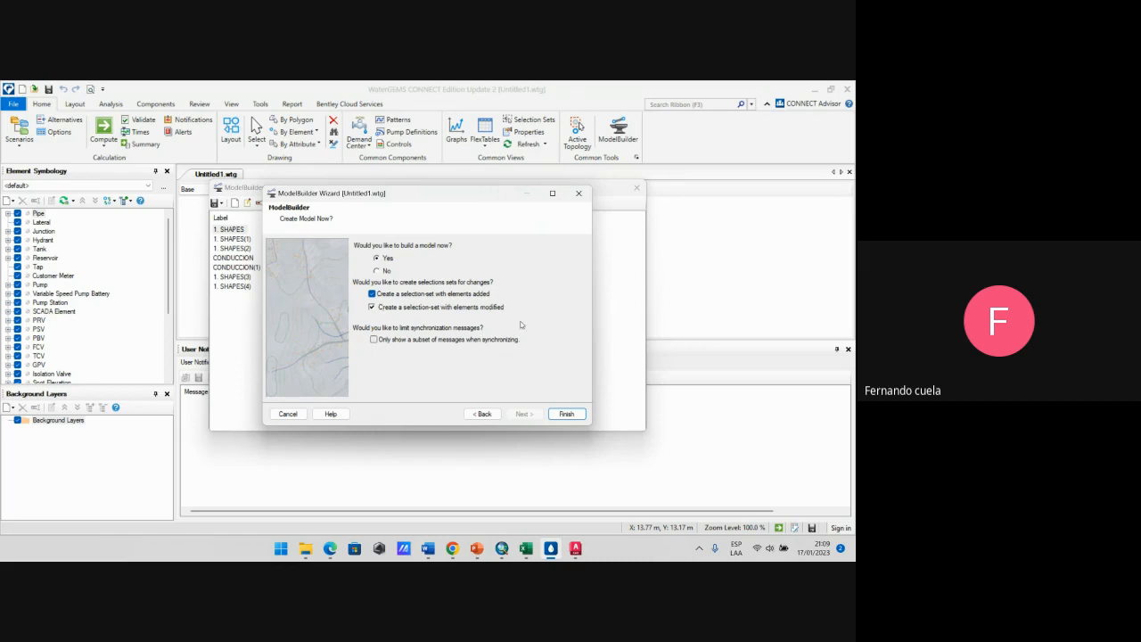
left_click(567, 413)
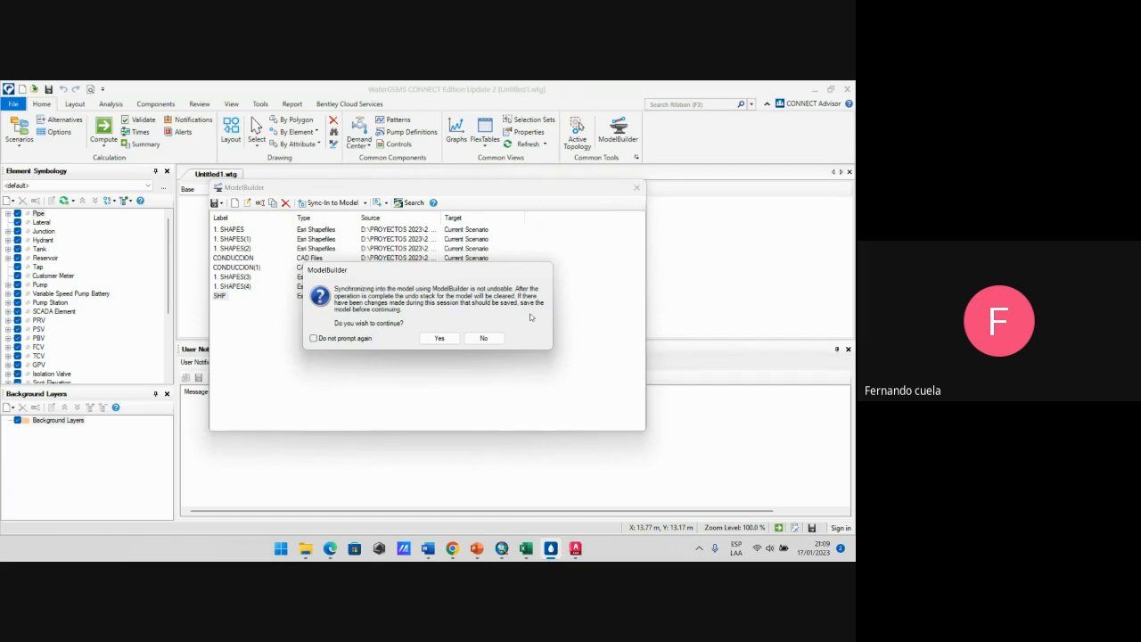
left_click(439, 339)
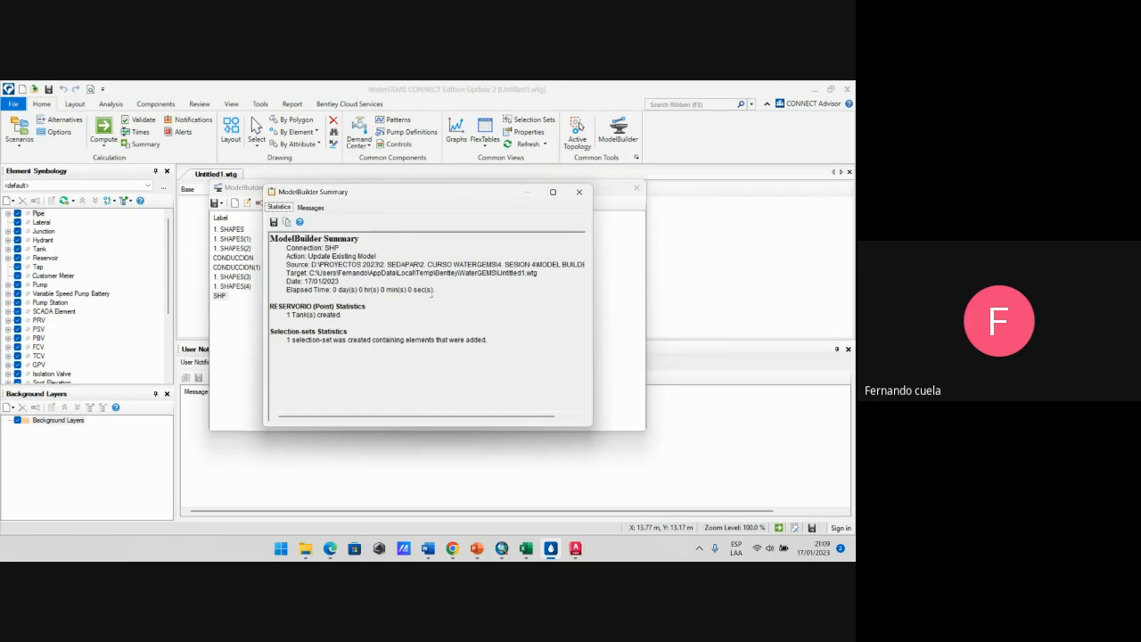
left_click(578, 192)
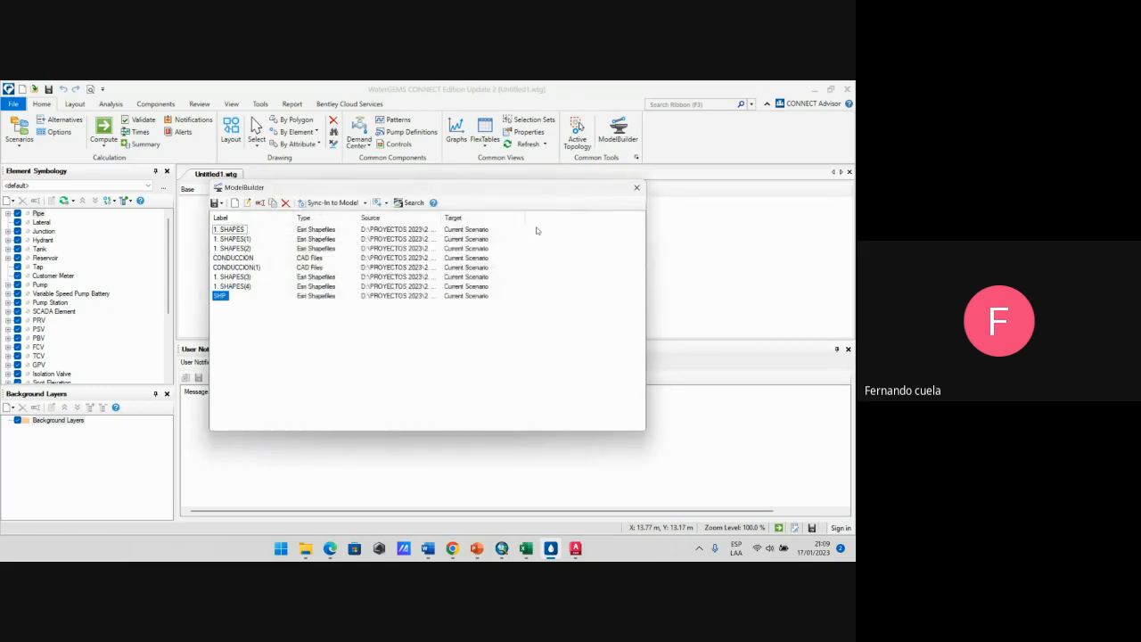
left_click(637, 189)
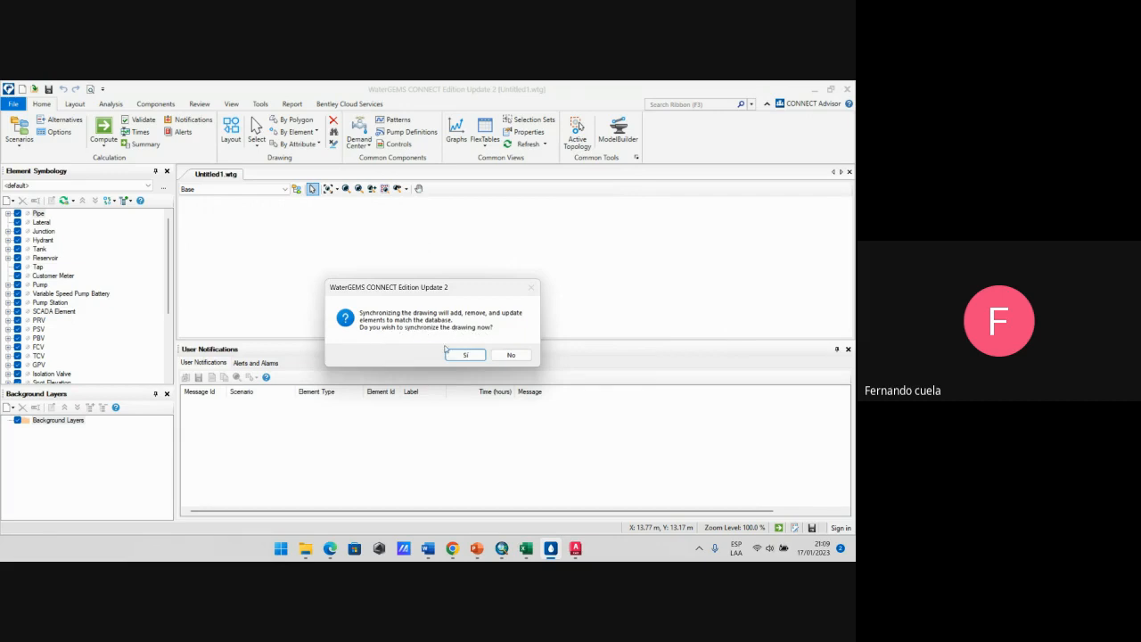
Step: Synchronize the drawing with the database and zoom to the full extents to show the imported tank
left_click(463, 353)
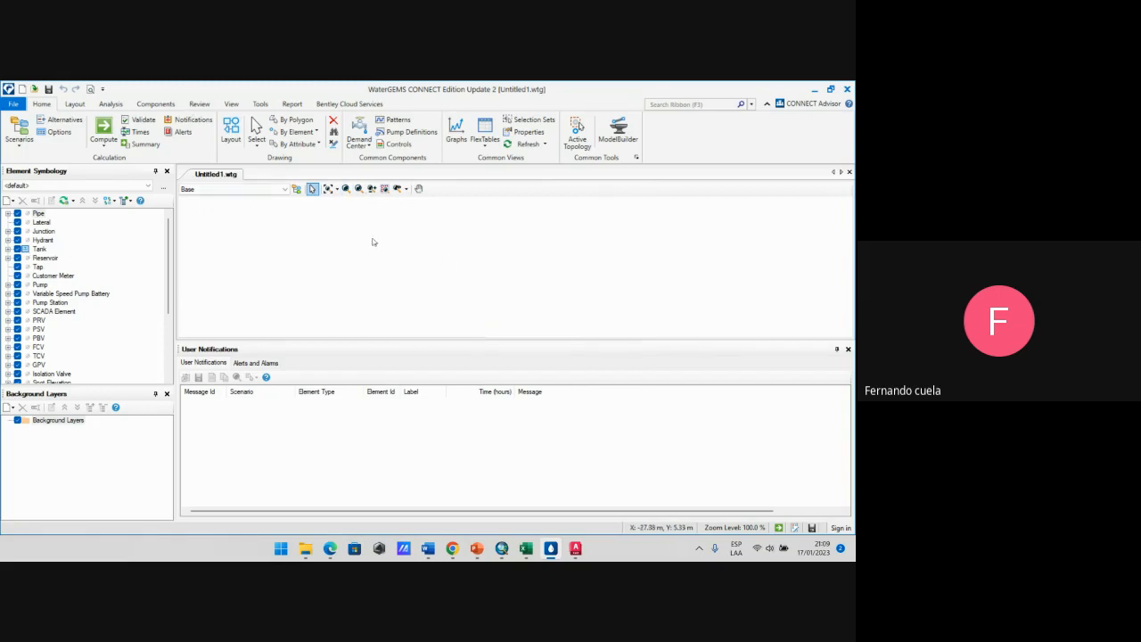
left_click(229, 105)
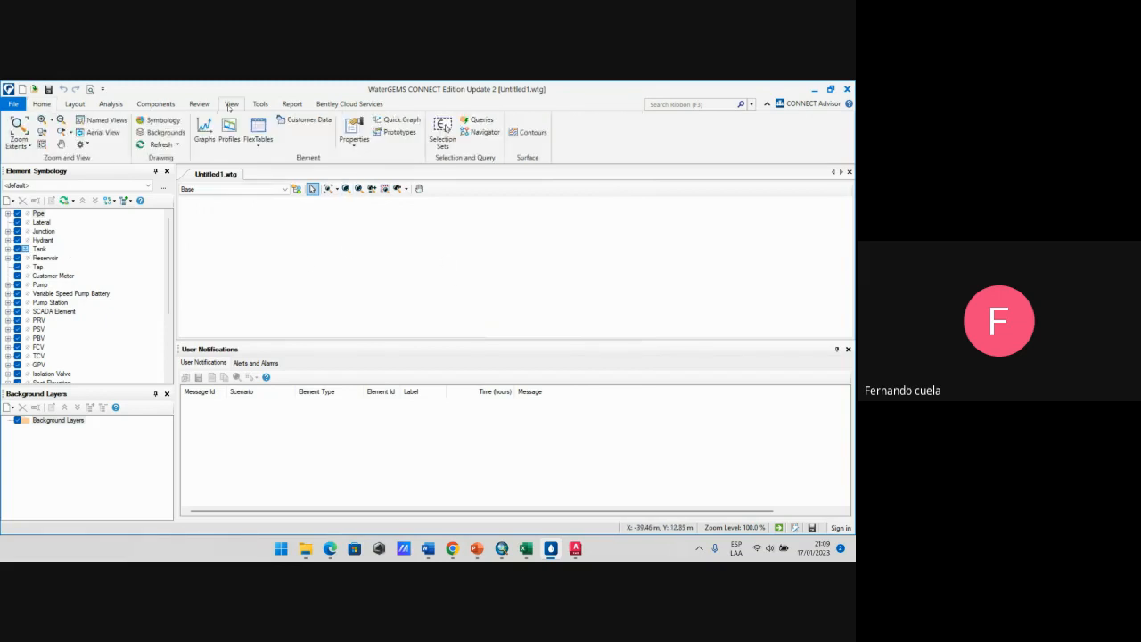
left_click(18, 131)
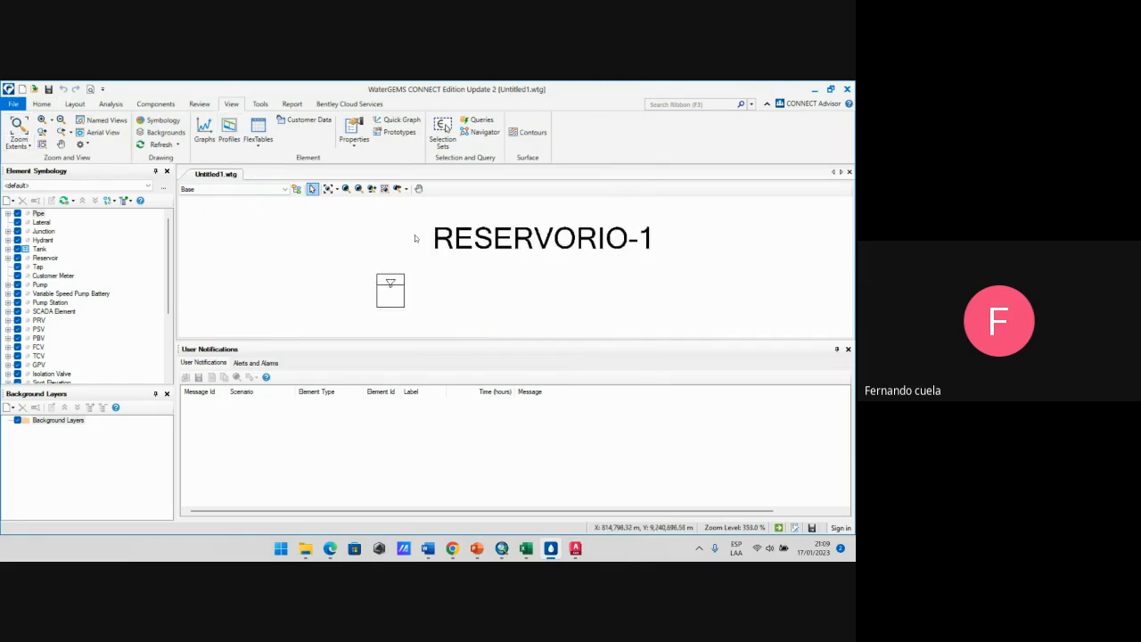
scroll(397, 267, "up", 2)
scroll(406, 272, "down", 3)
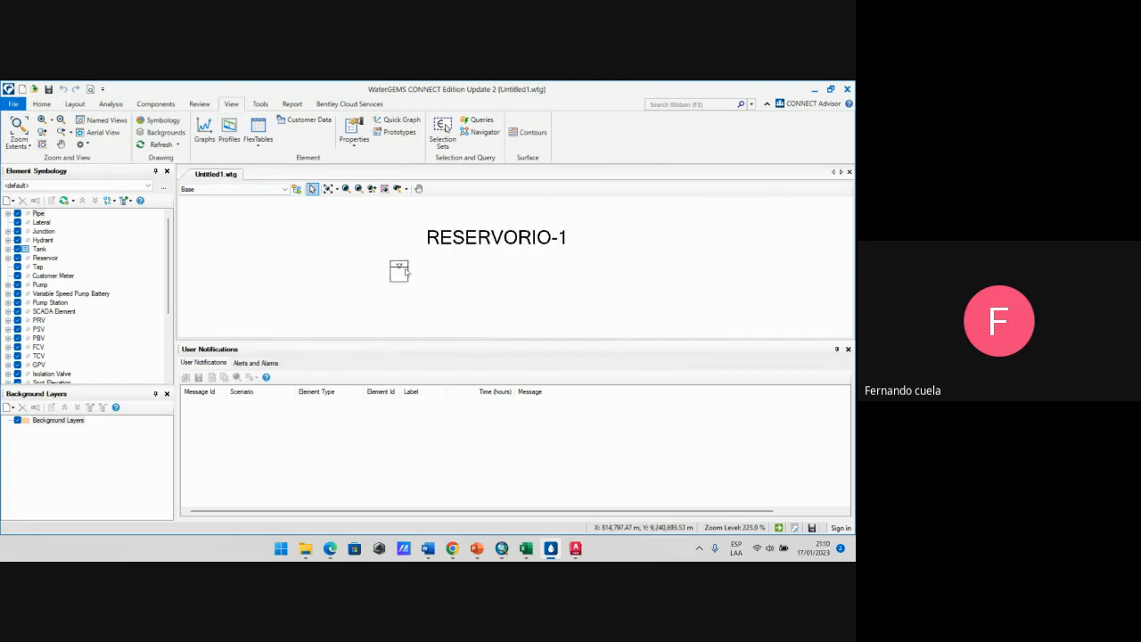
scroll(396, 270, "up", 2)
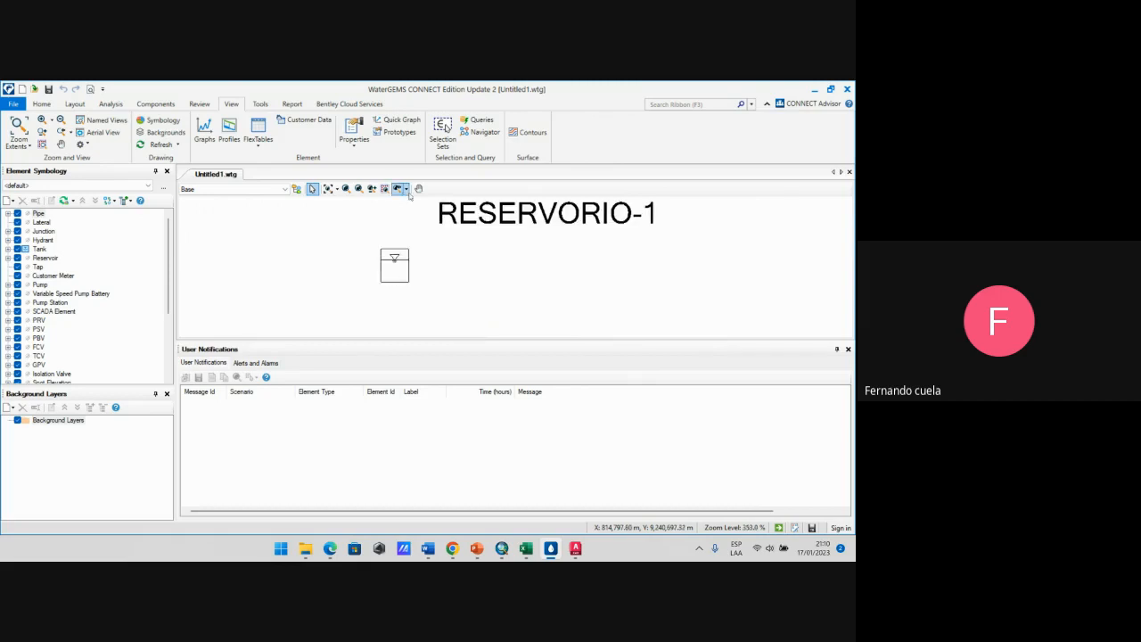
Step: Open the tank FlexTable and check its Elevation (Base) against the Tanque sheet of the Excel workbook
left_click(260, 145)
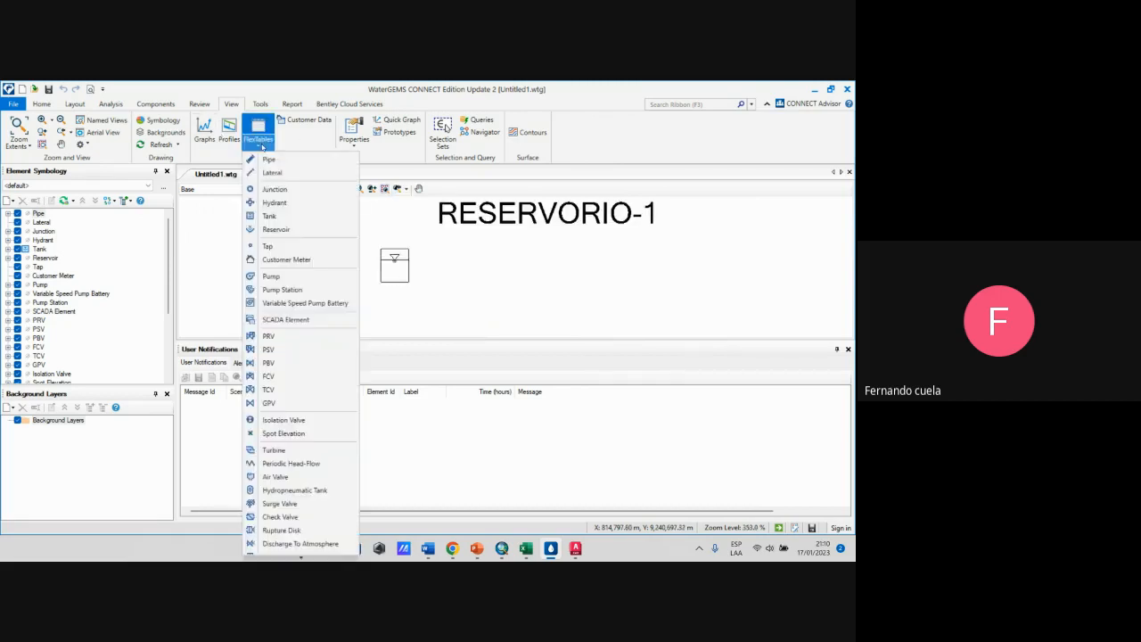
left_click(284, 219)
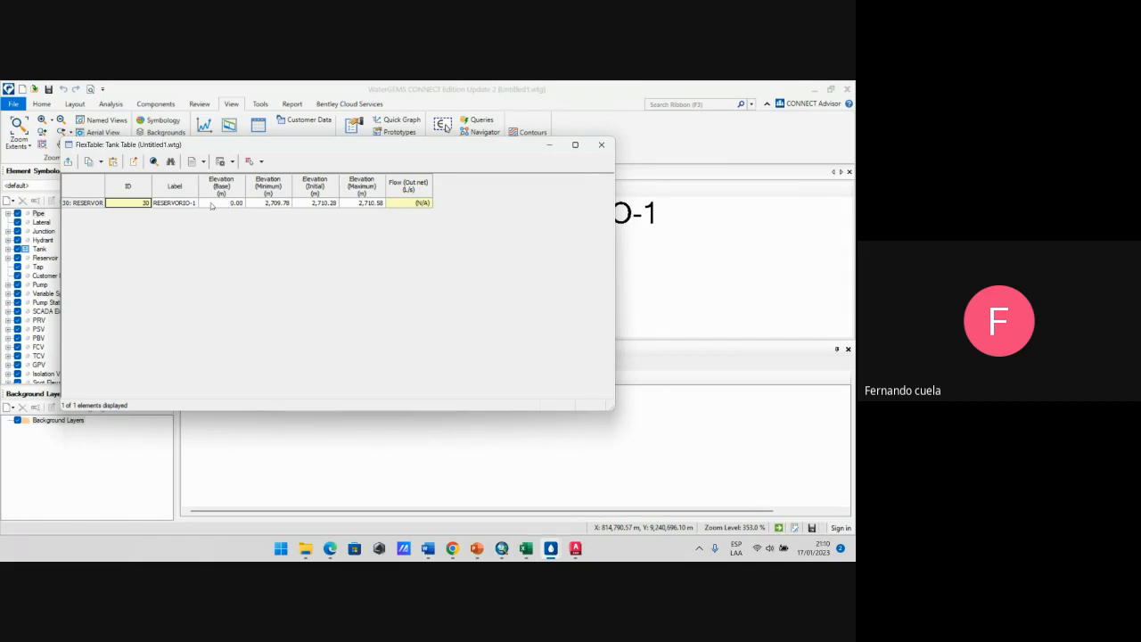
left_click(527, 547)
left_click(101, 515)
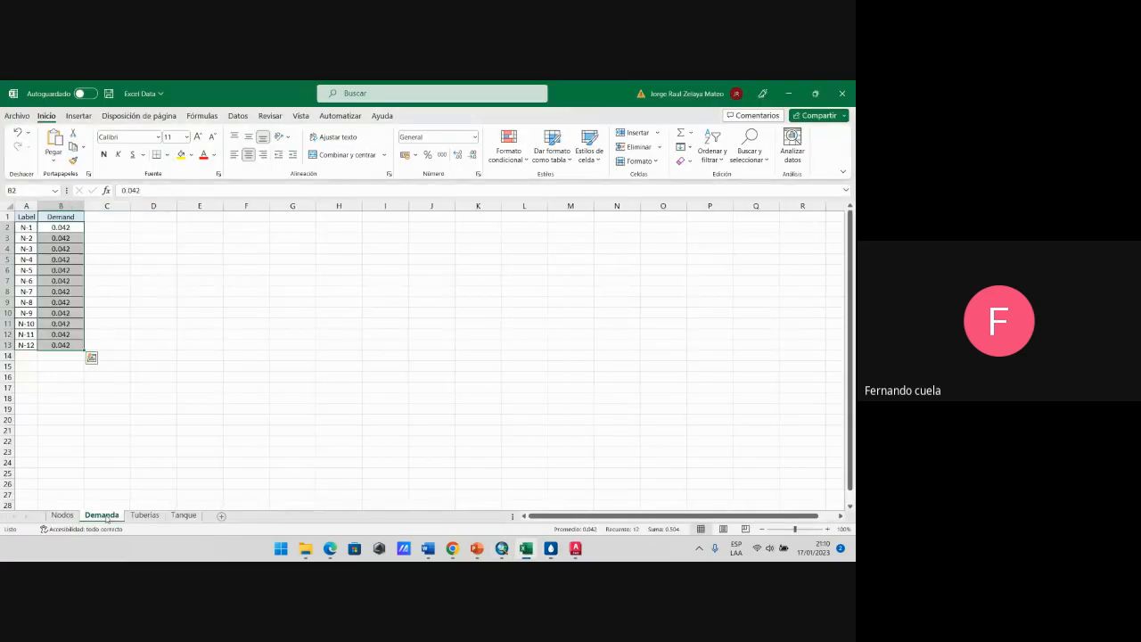
left_click(144, 516)
left_click(184, 516)
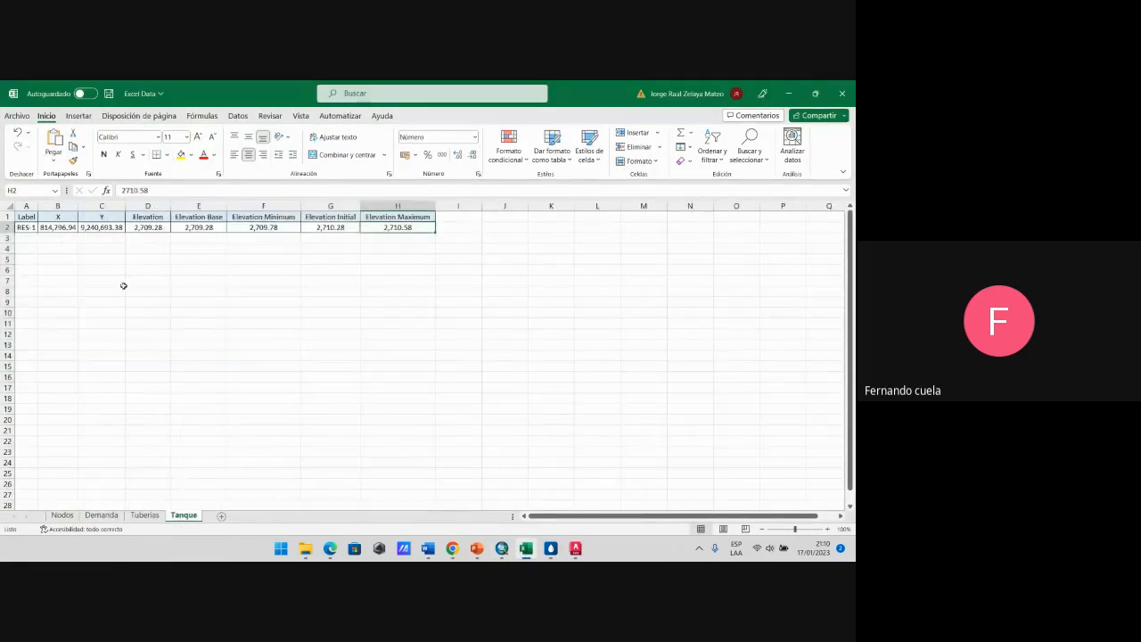
left_click(183, 267)
left_click(217, 229)
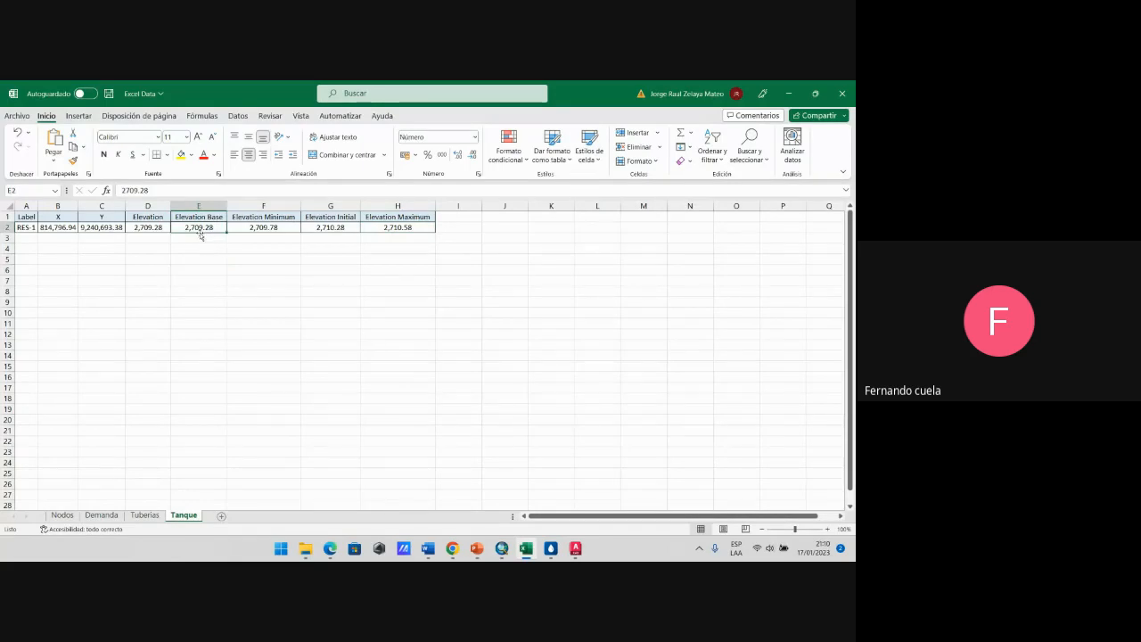
left_click(550, 547)
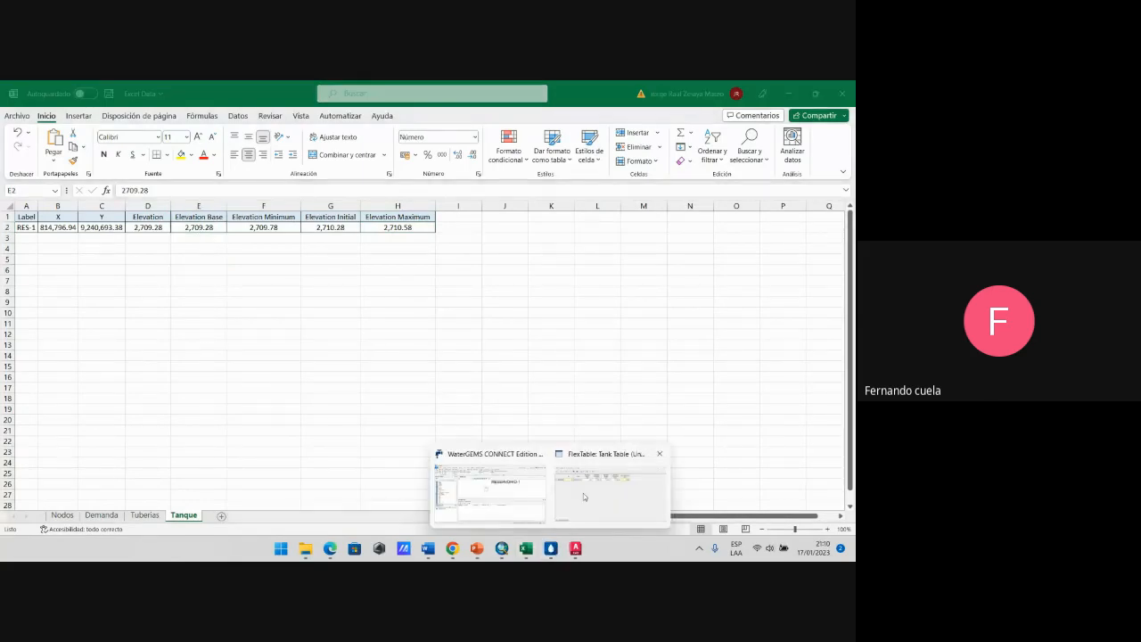
left_click(584, 496)
left_click(226, 203)
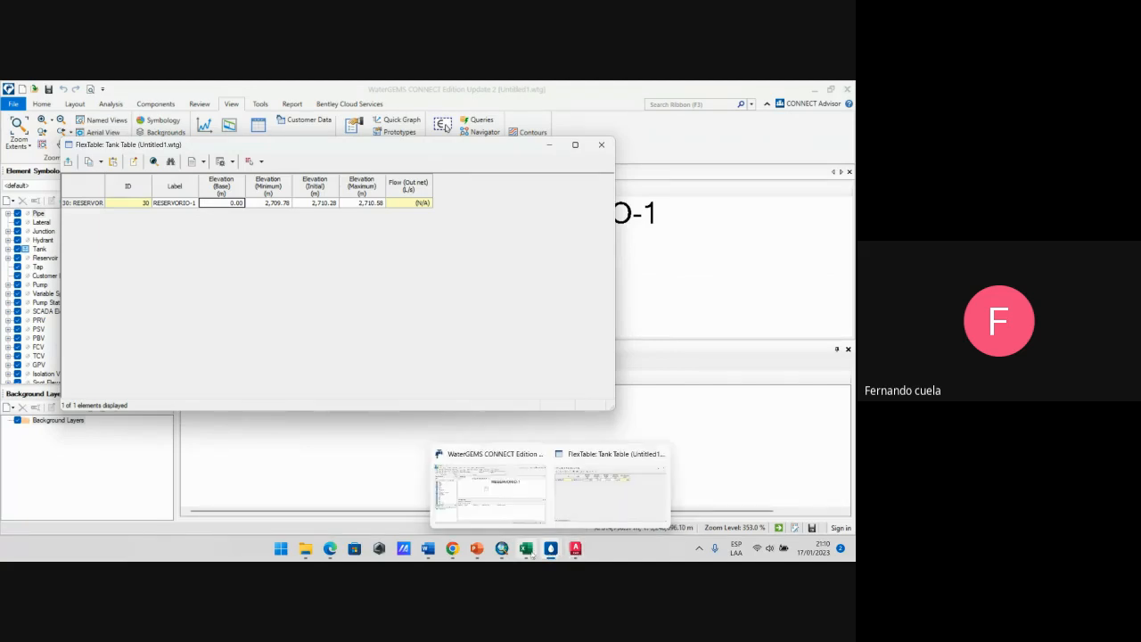
Step: Copy the Elevation Base value 2709.28 from Excel's Tanque sheet into RESERVORIO-1's Elevation (Base) in WaterGEMS, and close the tank table
left_click(525, 548)
left_click(263, 291)
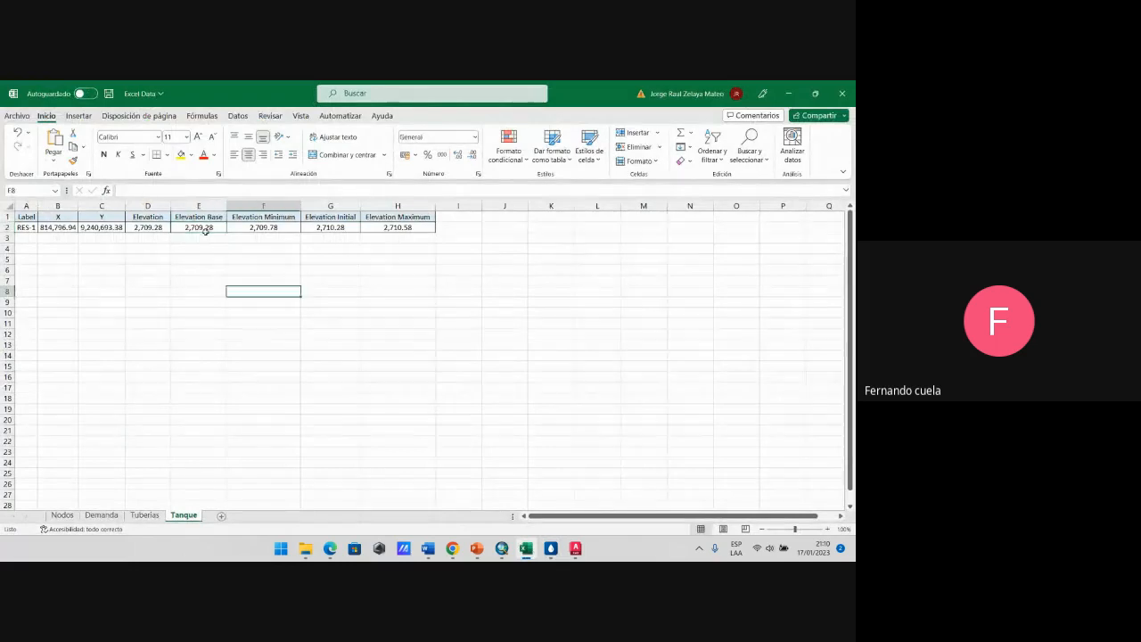
left_click(205, 228)
key("ctrl+c")
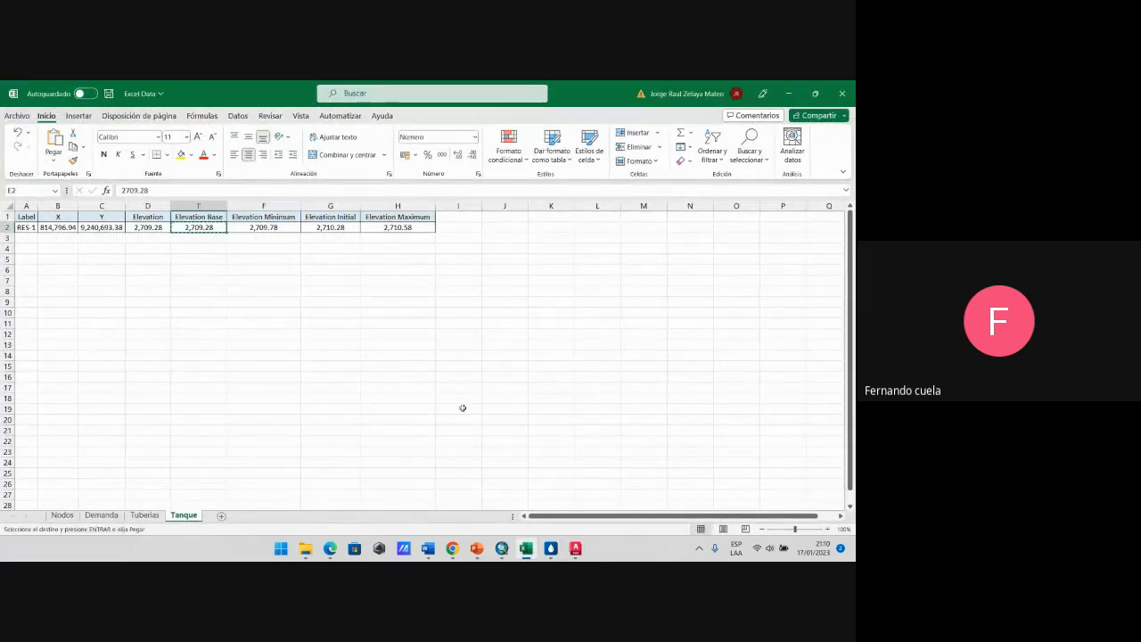
mouse_move(550, 548)
left_click(588, 499)
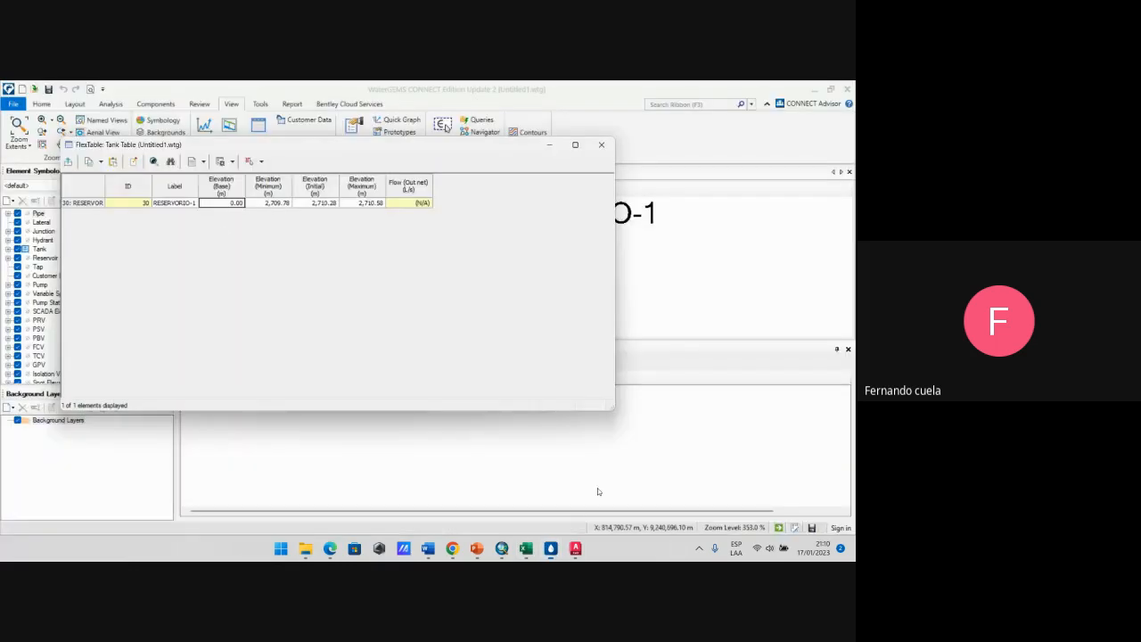
left_click(228, 207)
left_click(226, 204)
left_click(283, 206)
left_click(236, 204)
key("ctrl+v")
left_click(601, 144)
Step: Examine the RESERVORIO-1 tank in the drawing, and switch to ArcMap to inspect the network of nodes and pipes
scroll(395, 262, "up", 1)
scroll(401, 264, "down", 4)
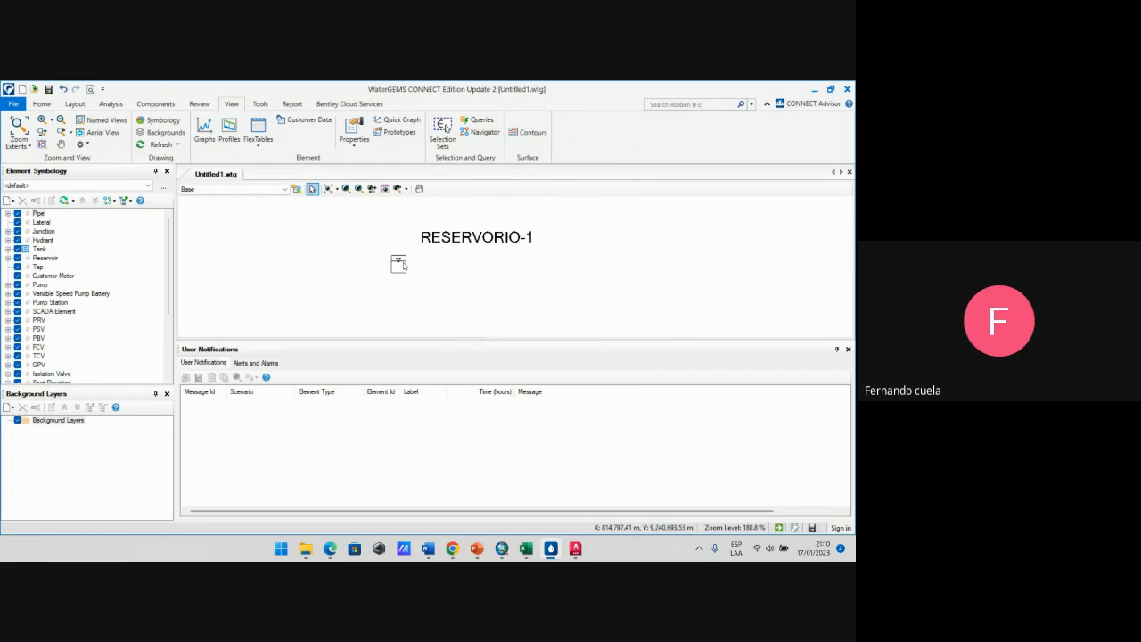
scroll(403, 265, "up", 1)
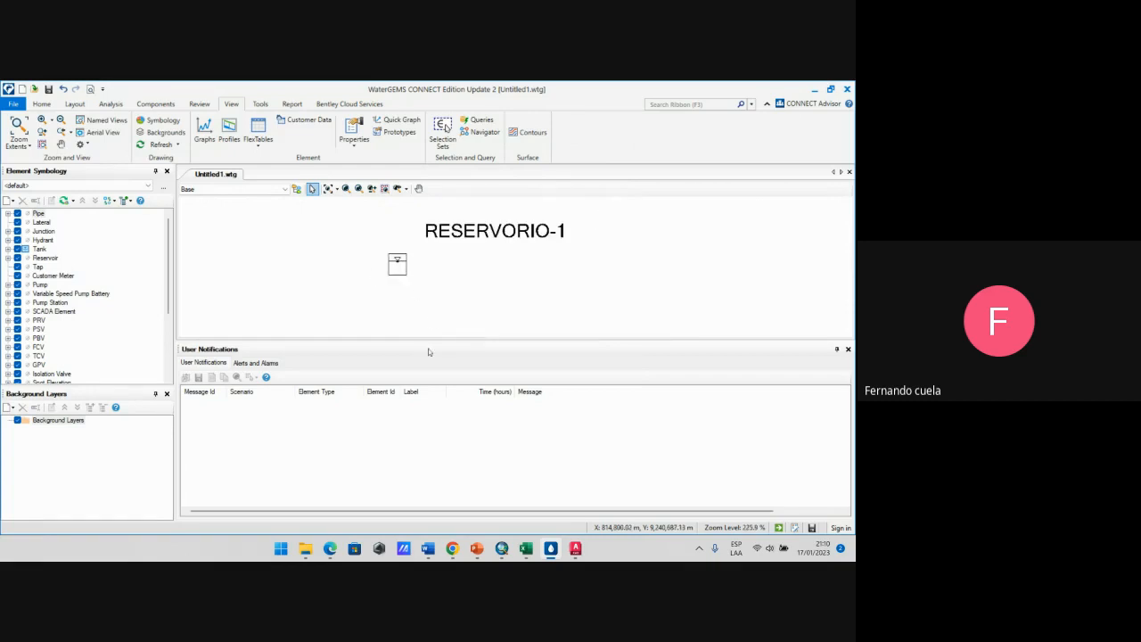
left_click(501, 548)
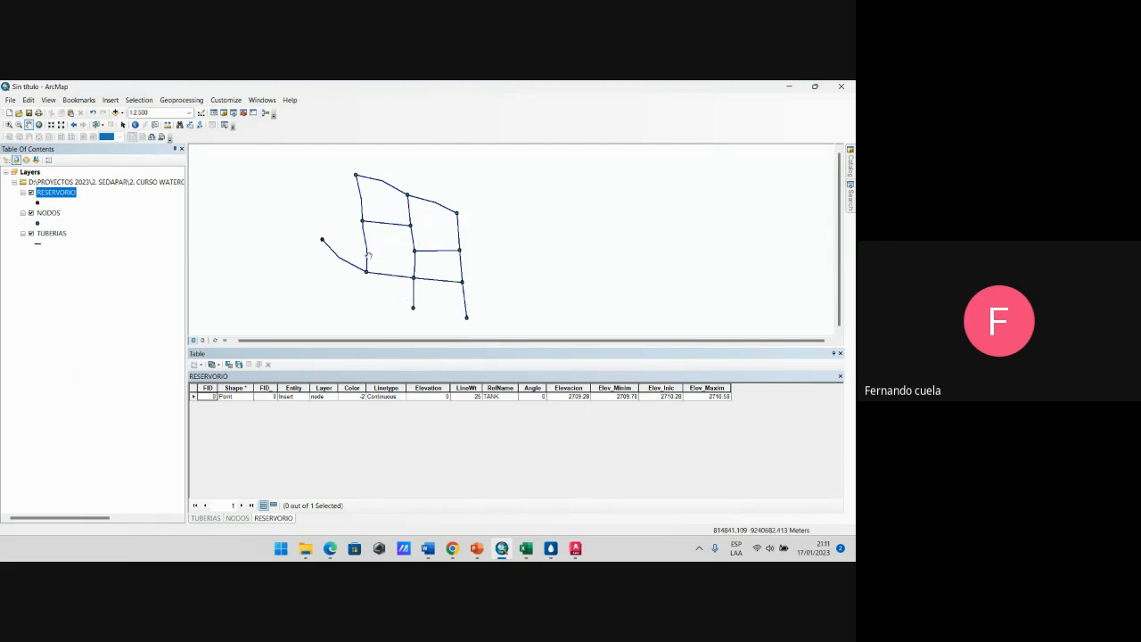
scroll(362, 273, "down", 1)
scroll(362, 273, "down", 3)
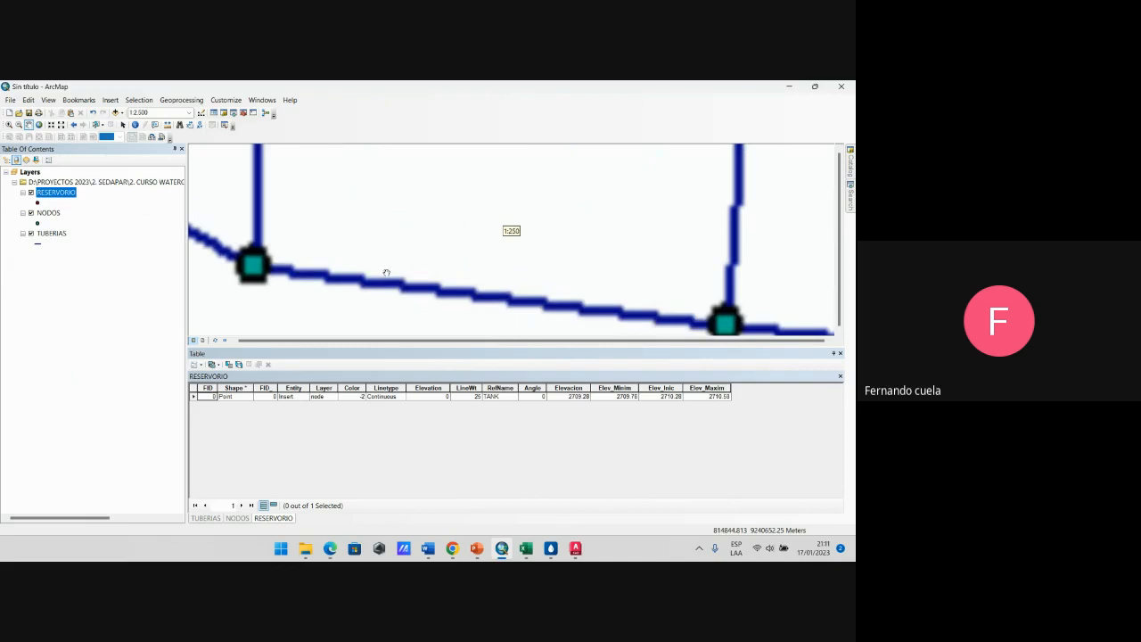
scroll(319, 270, "up", 3)
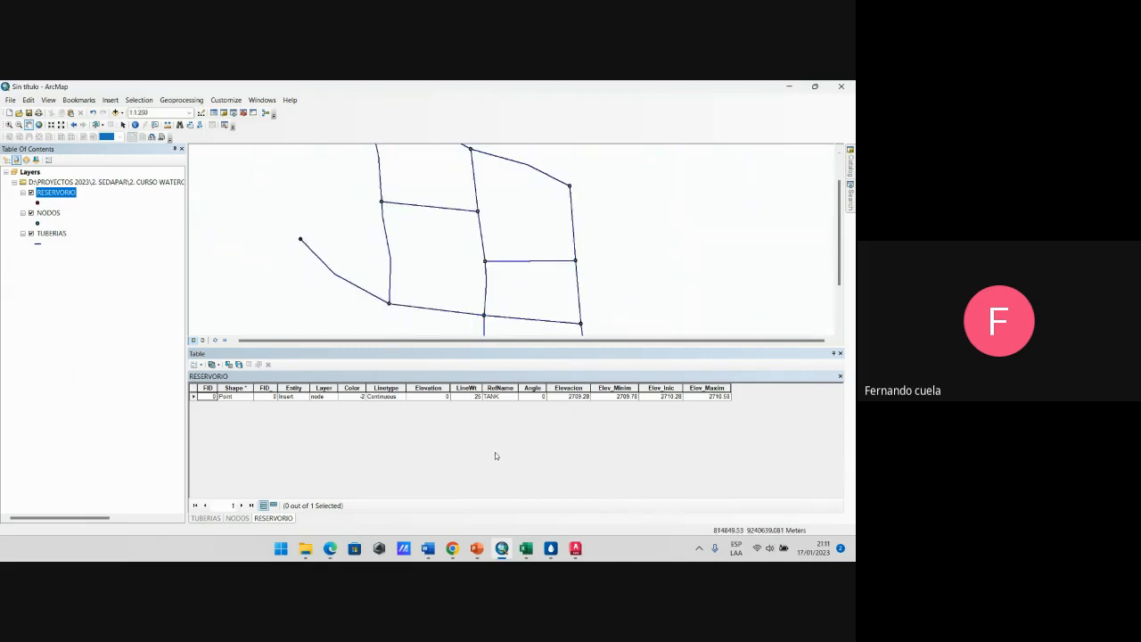
Step: Return to WaterGEMS, open ModelBuilder and start a new import setup
left_click(551, 548)
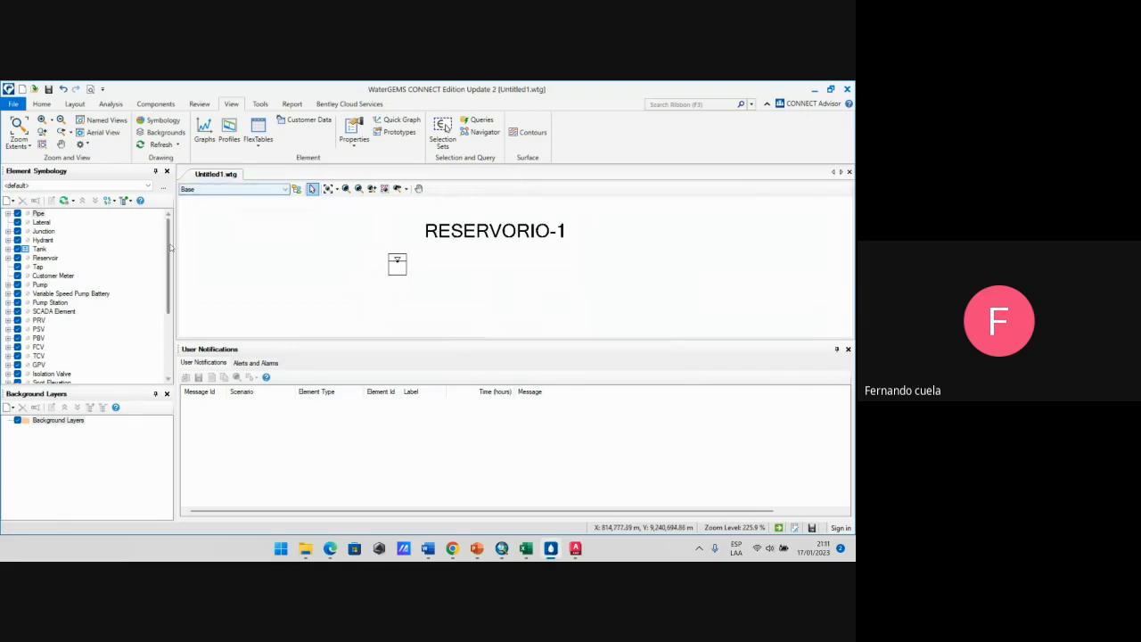
left_click(52, 105)
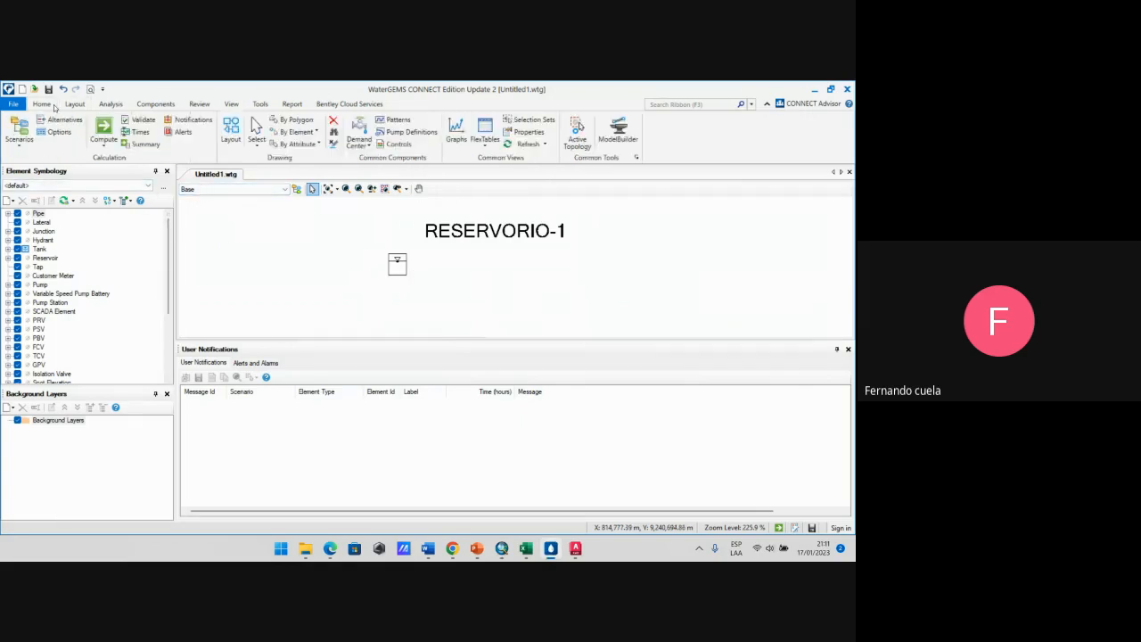
left_click(262, 105)
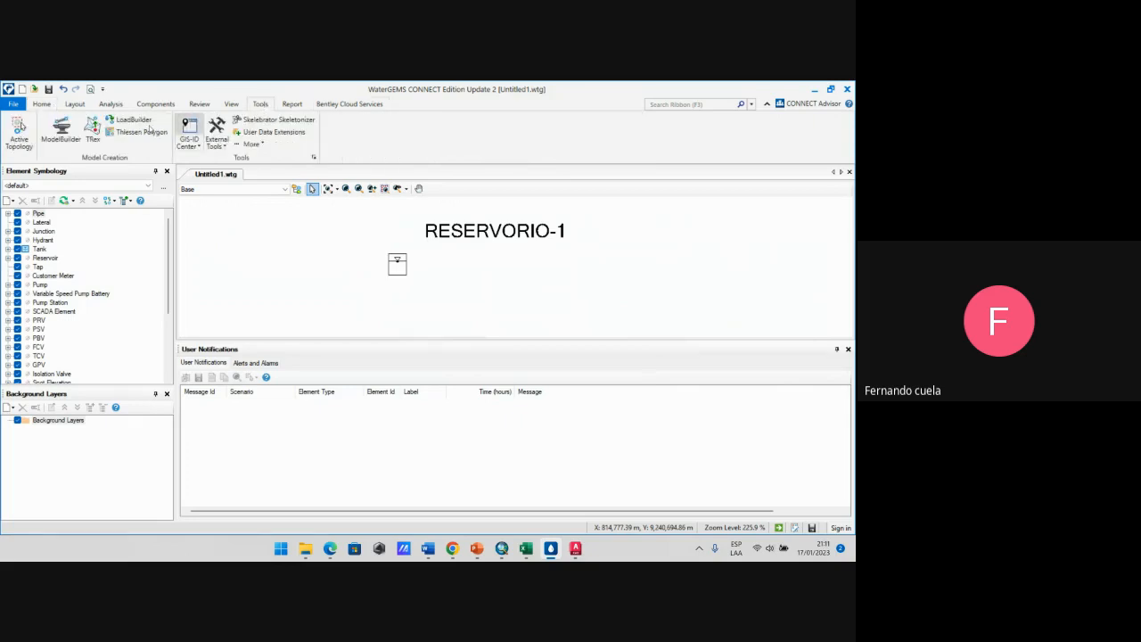
left_click(61, 130)
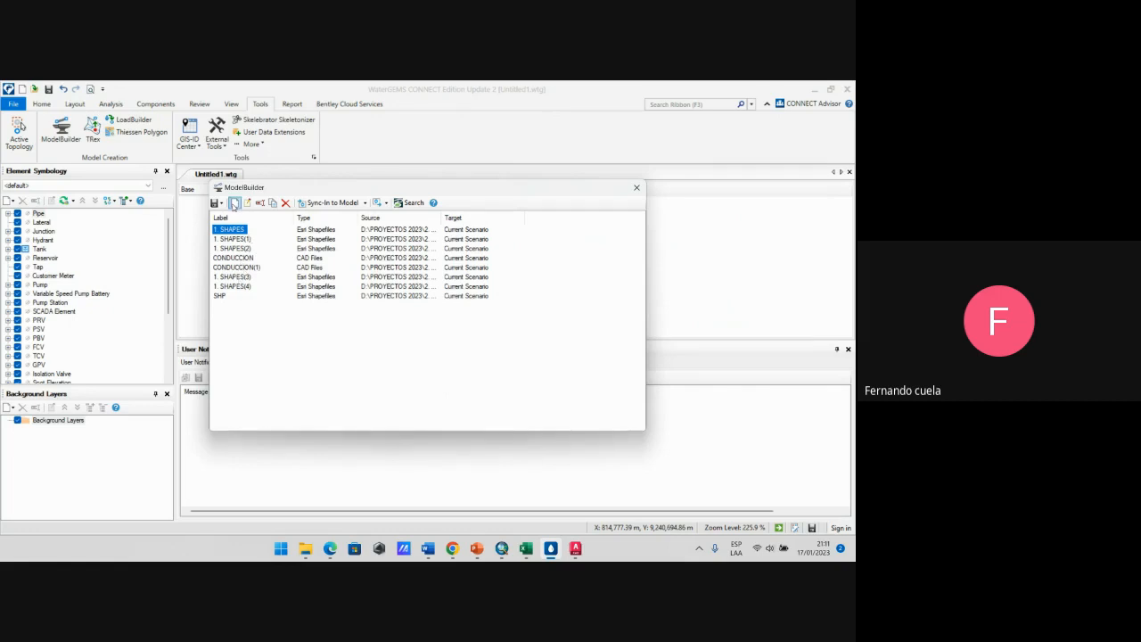
left_click(234, 203)
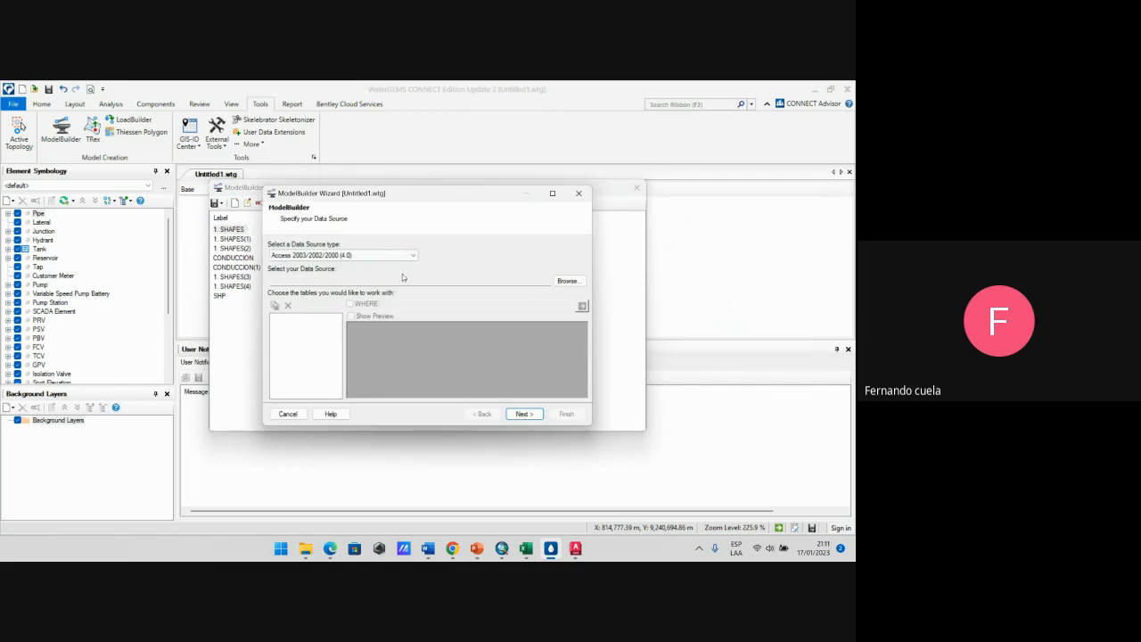
left_click(579, 192)
left_click(234, 203)
Step: Set the data source type to Esri Shapefiles, load the NODOS shapefile, and preview its table through the ELEVACION and label columns
left_click(347, 255)
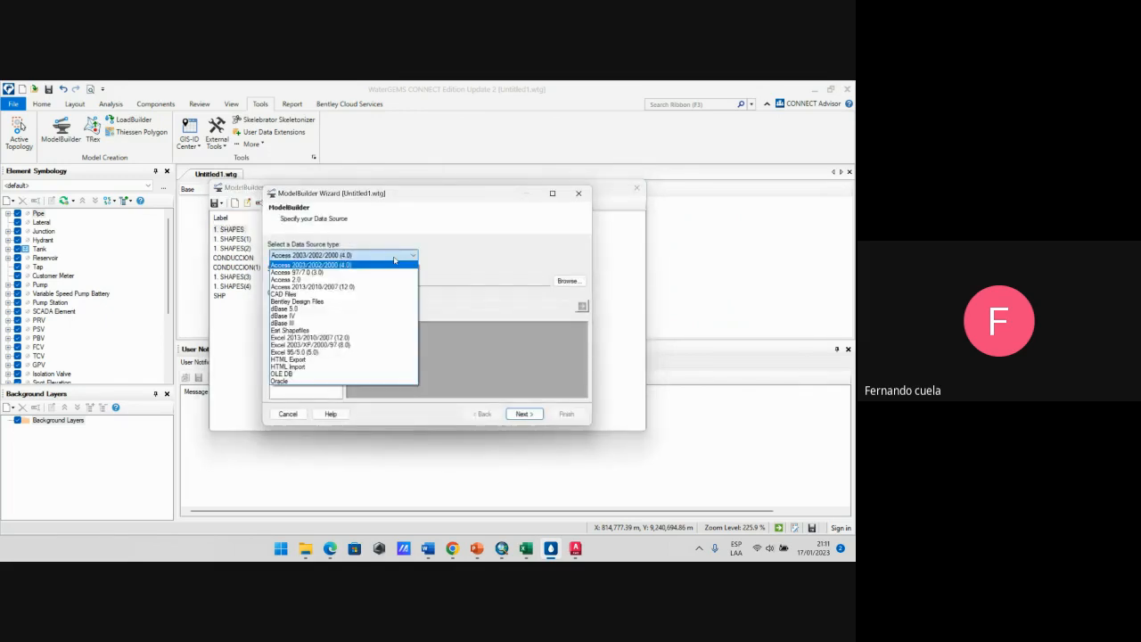
left_click(313, 331)
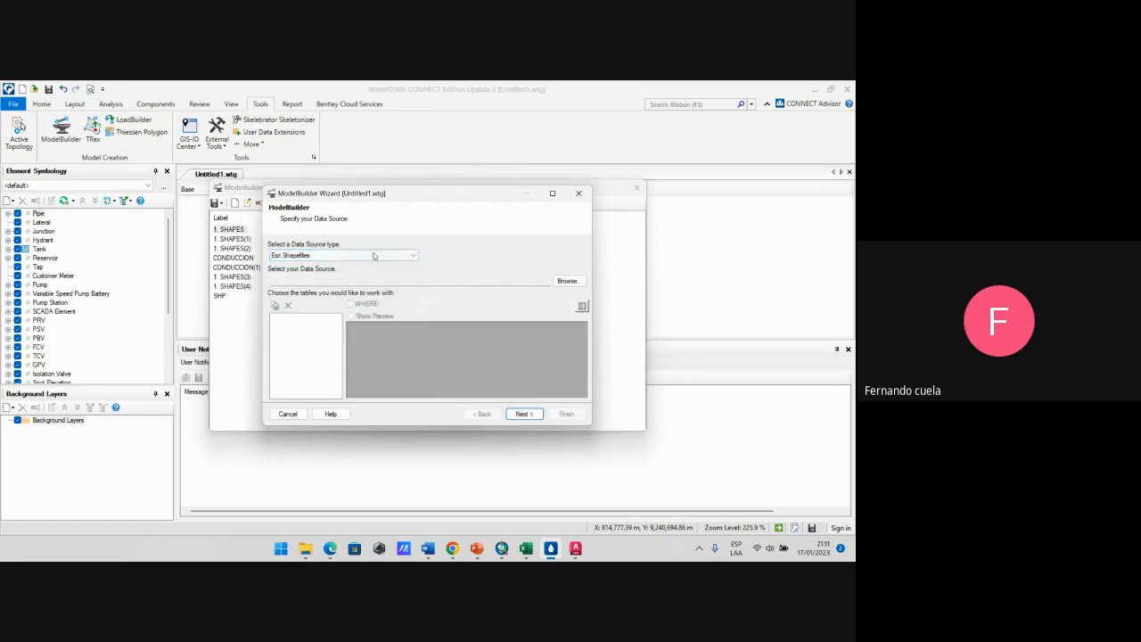
left_click(573, 283)
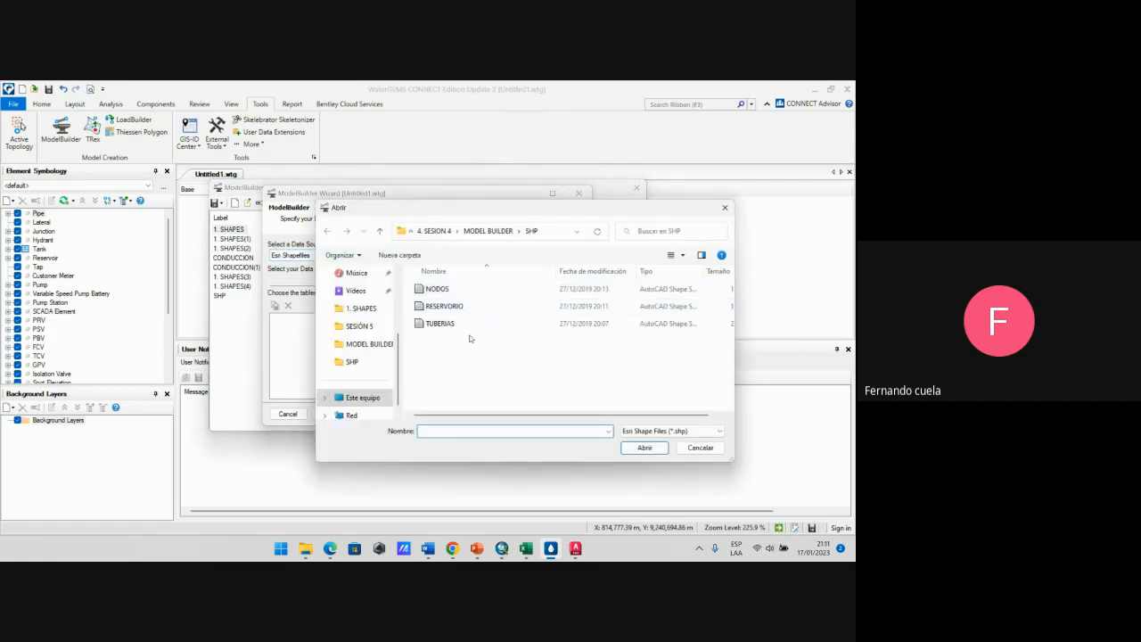
left_click(454, 293)
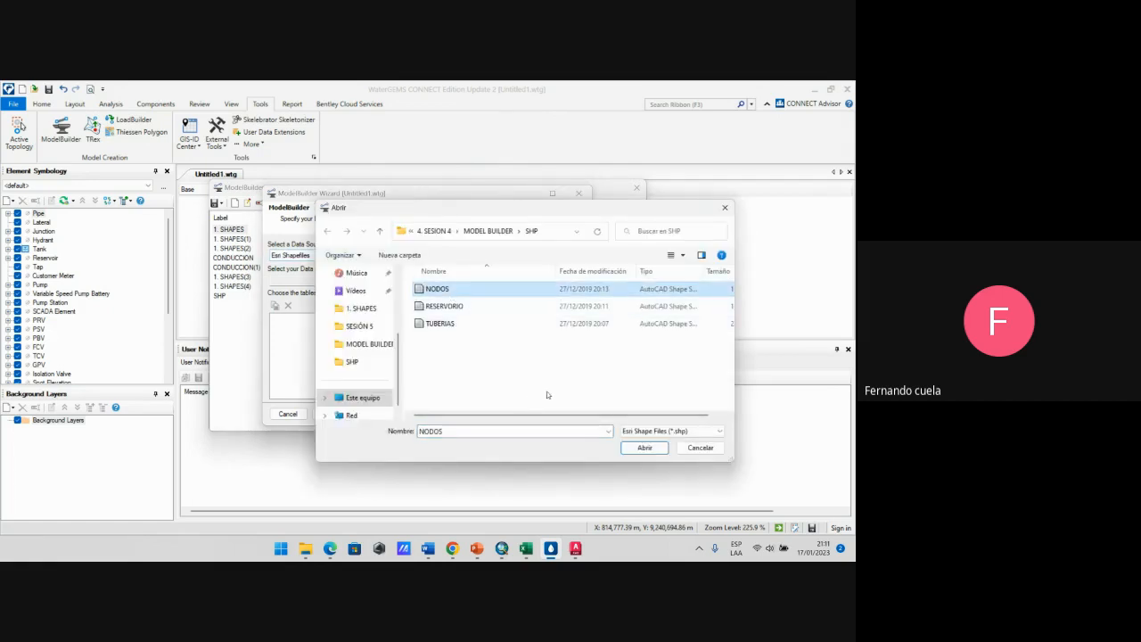
left_click(644, 448)
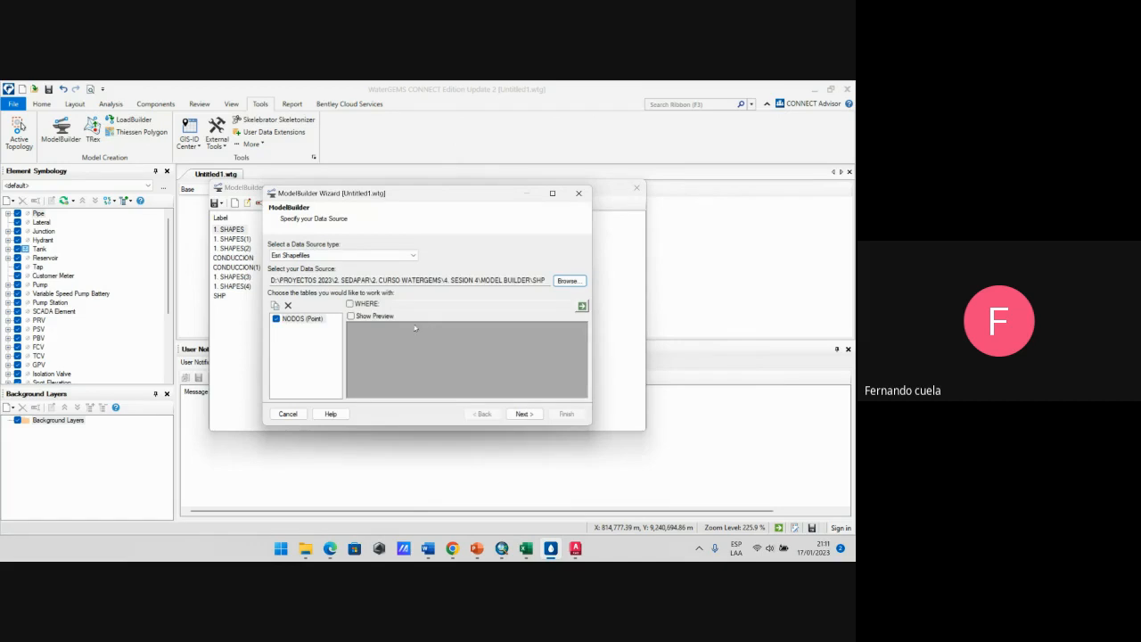
left_click(351, 316)
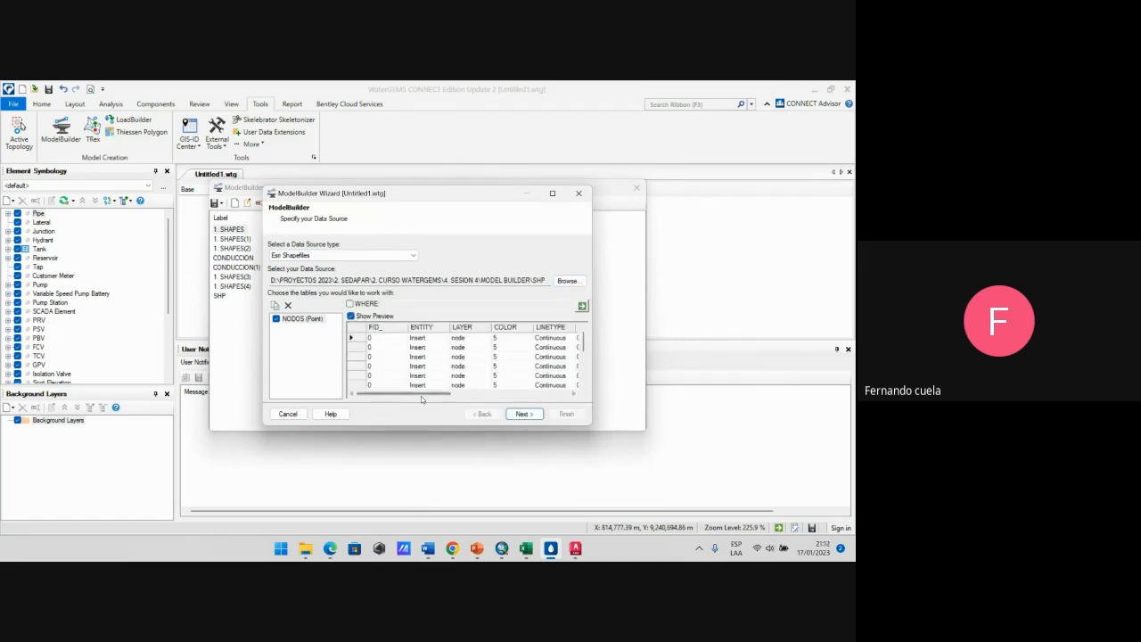
left_click_drag(422, 395, 554, 385)
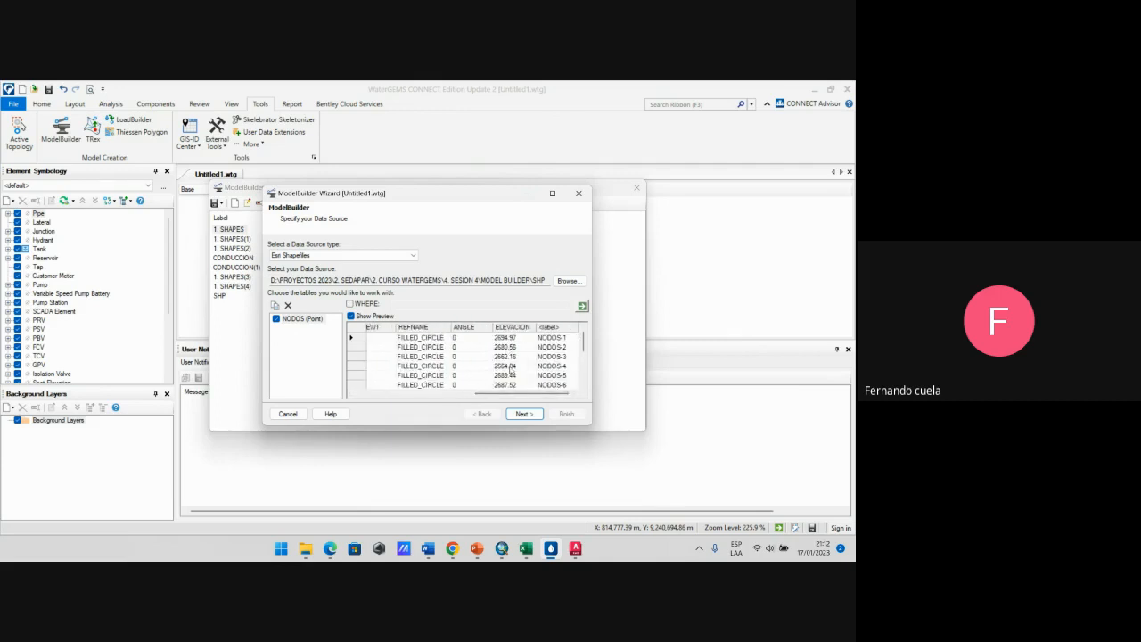
left_click_drag(496, 393, 528, 396)
left_click(526, 415)
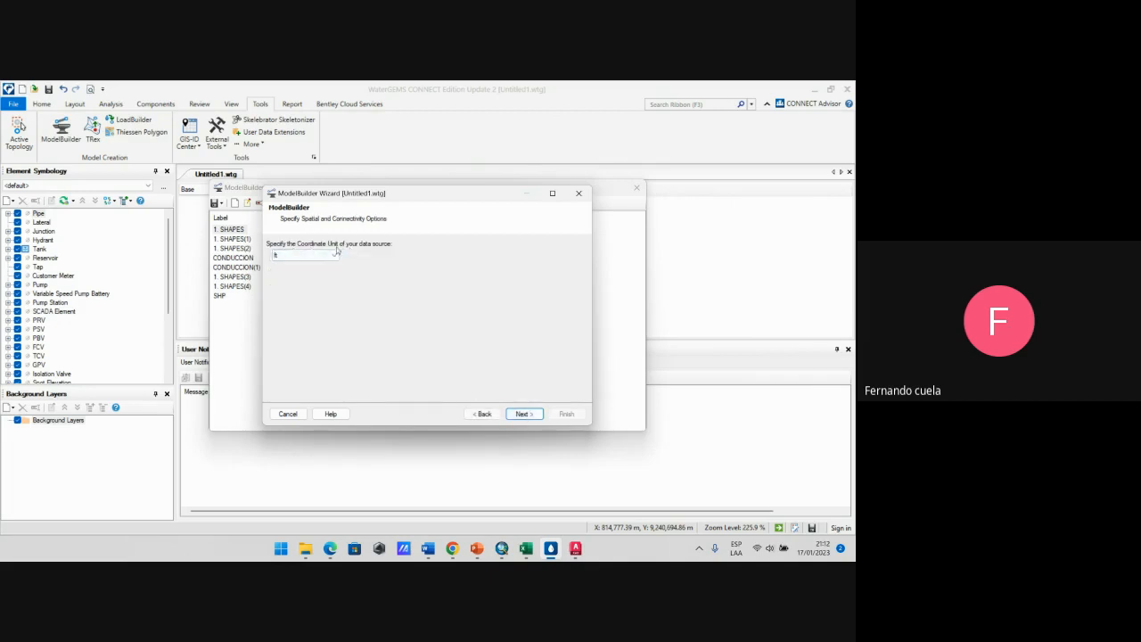
Step: Set the coordinate unit of the NODOS data source to m and continue the wizard
left_click(319, 256)
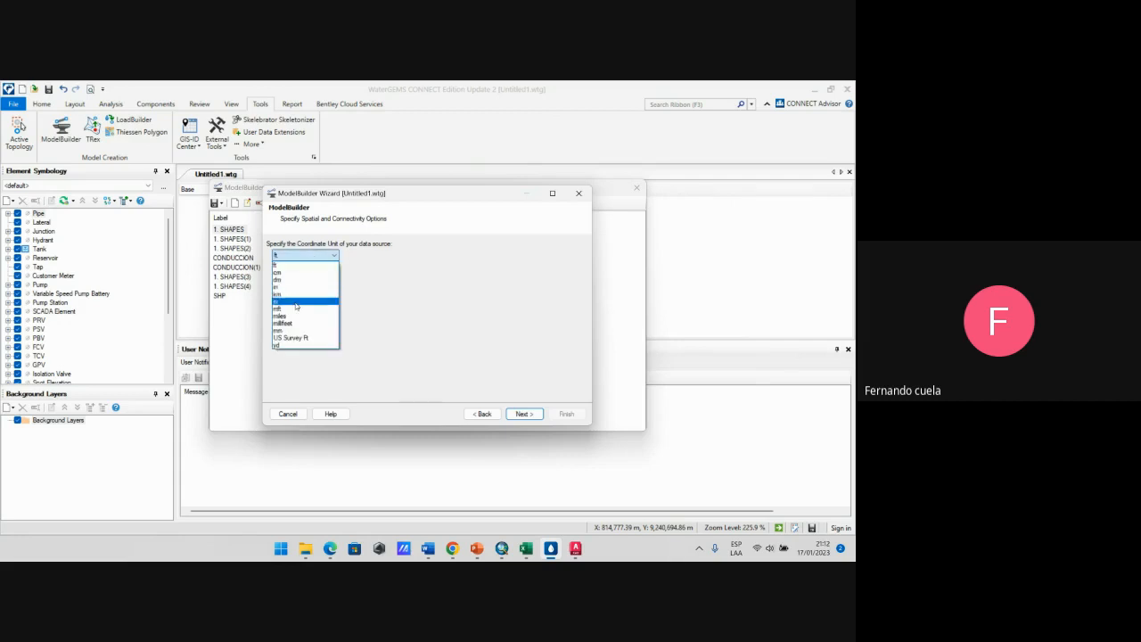
left_click(298, 301)
left_click(524, 413)
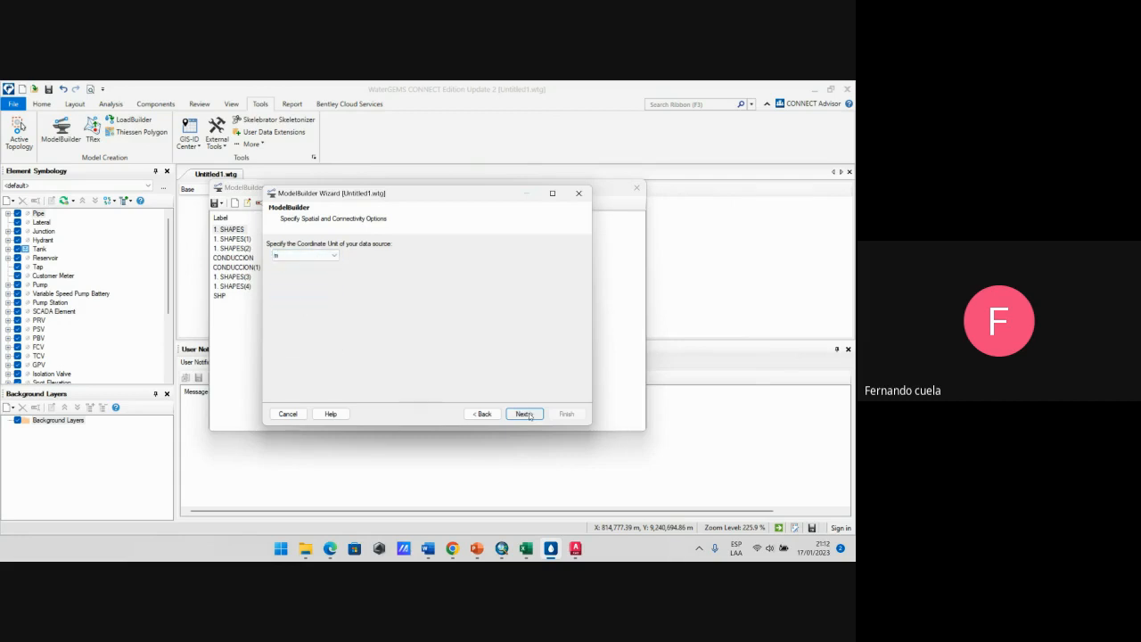
Step: Continue through the spatial and additional import options to the field mappings, and set the NODOS table type to Junction
left_click(523, 414)
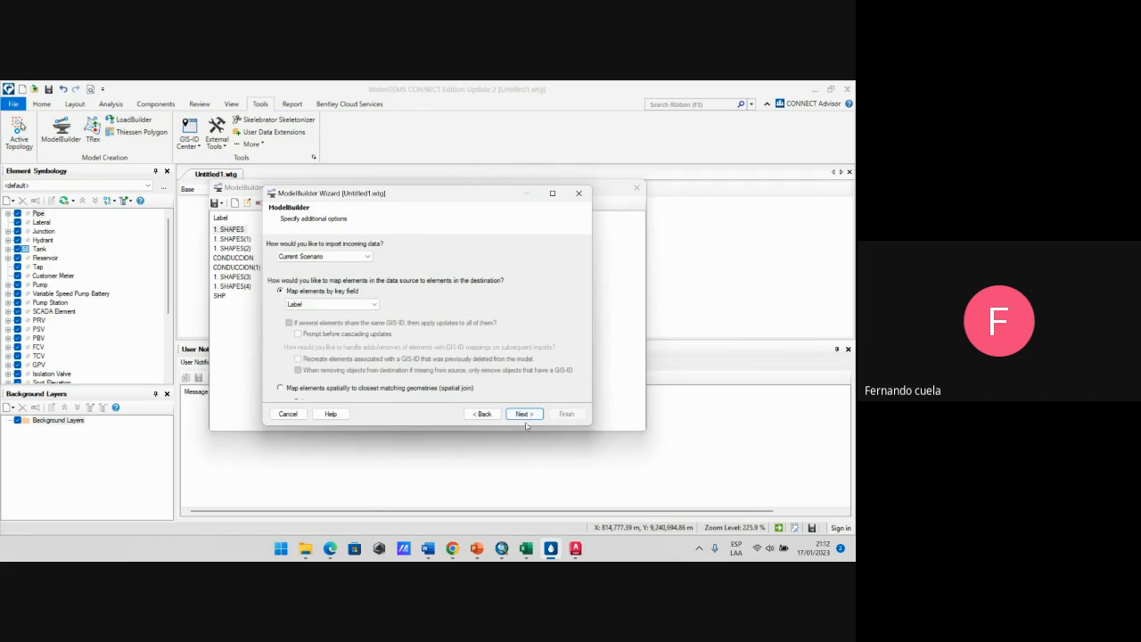
left_click(524, 415)
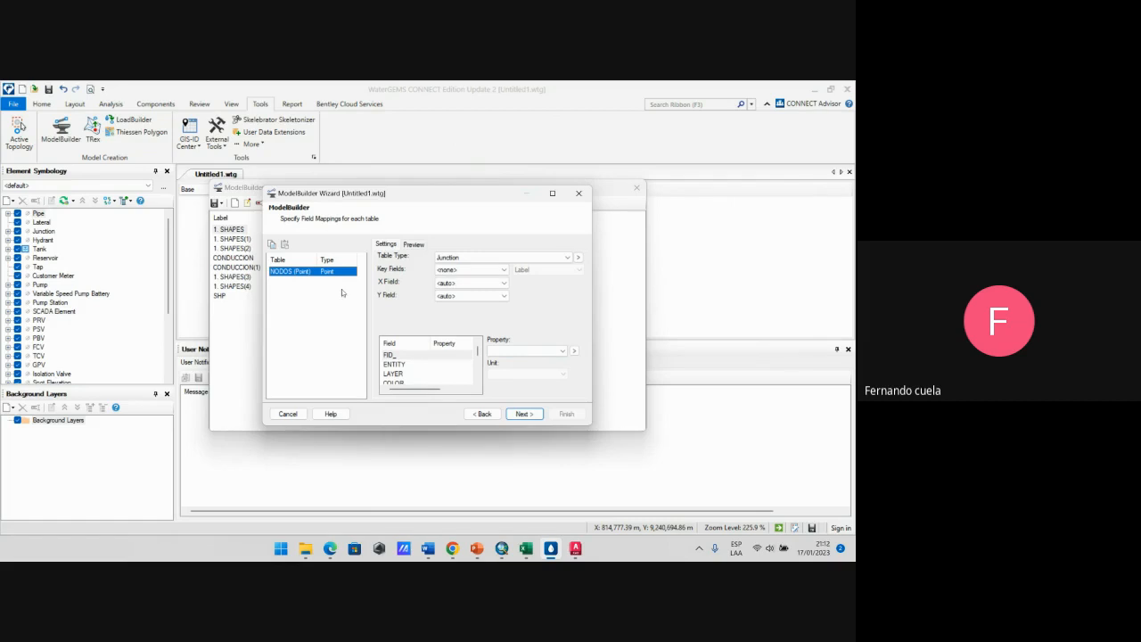
left_click(460, 257)
left_click(463, 268)
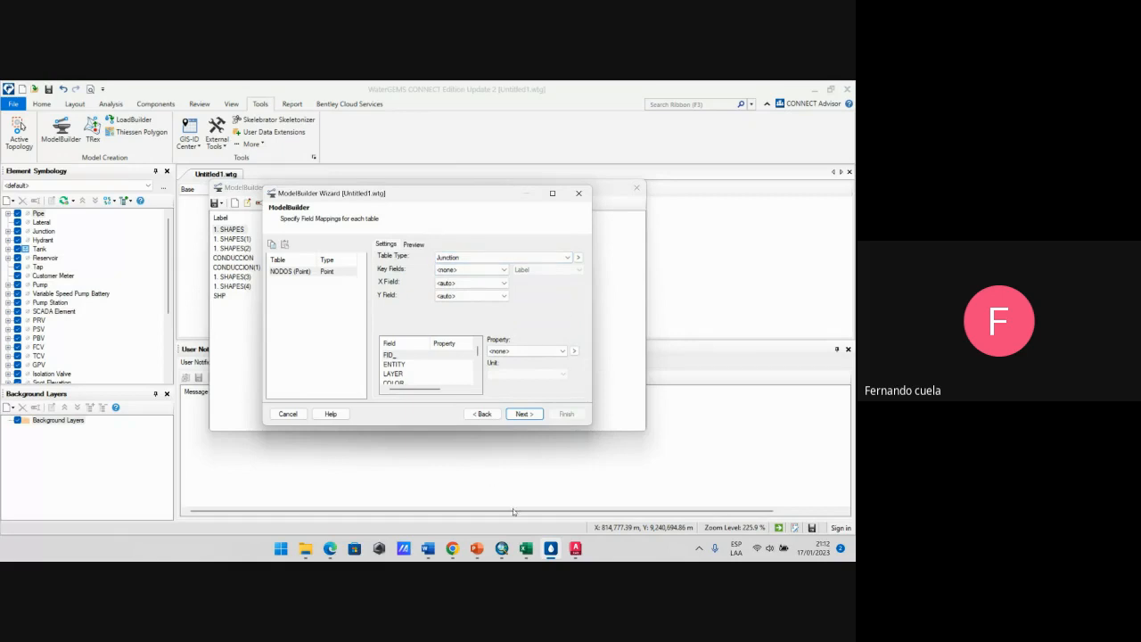
Step: Switch to ArcMap to inspect the NODOS attribute table, and compare it with the Nodos sheet in the Excel workbook
left_click(501, 548)
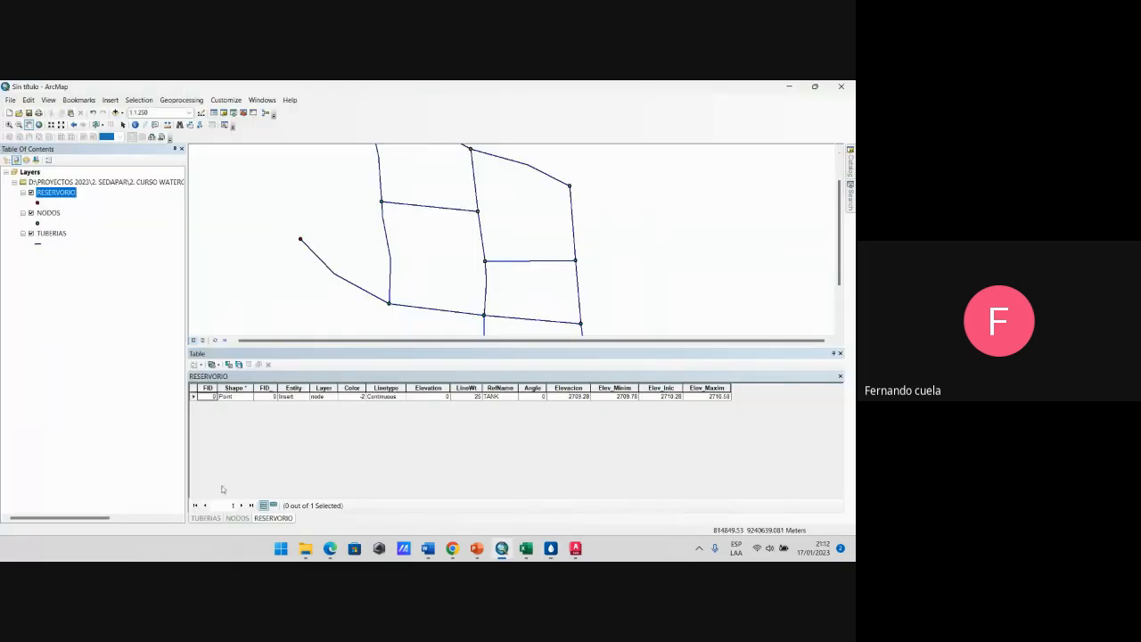
left_click(238, 518)
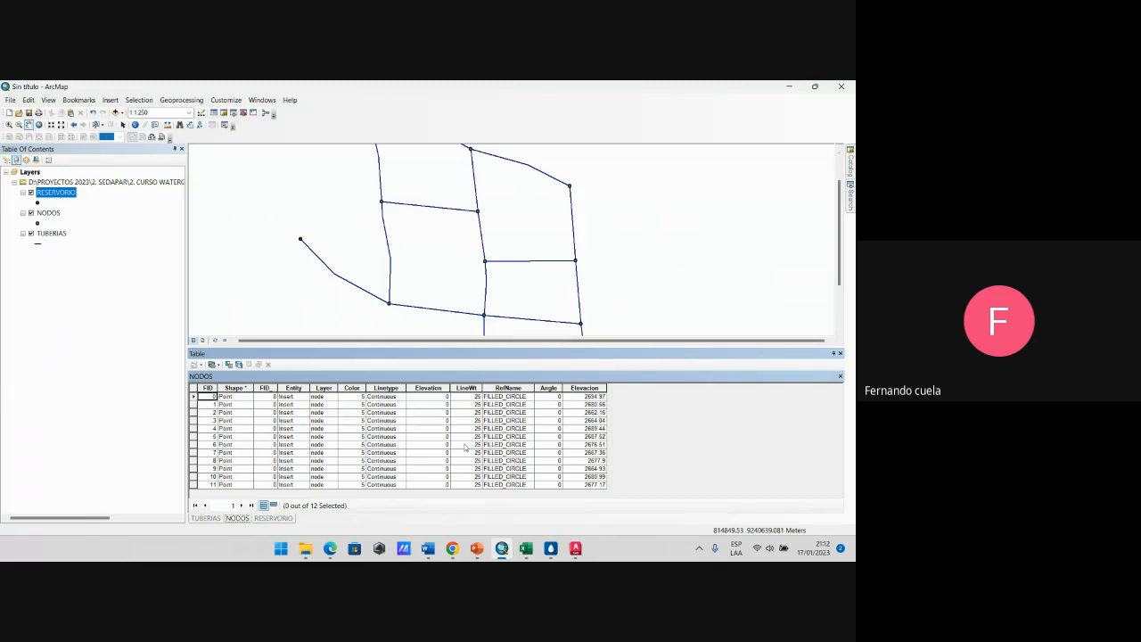
left_click(526, 548)
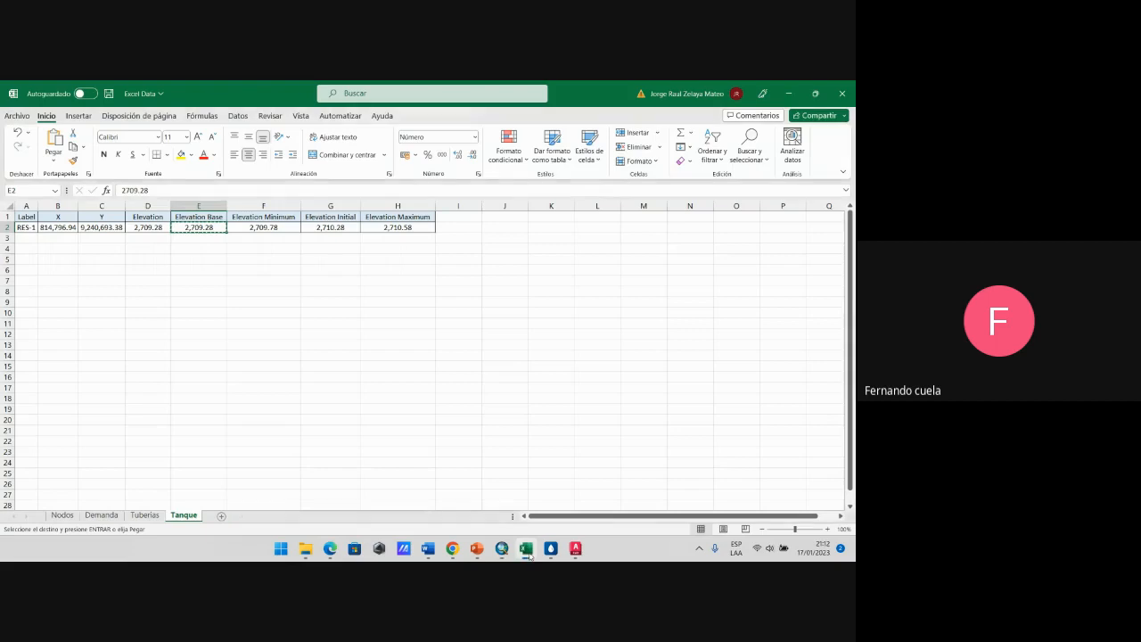
left_click(63, 516)
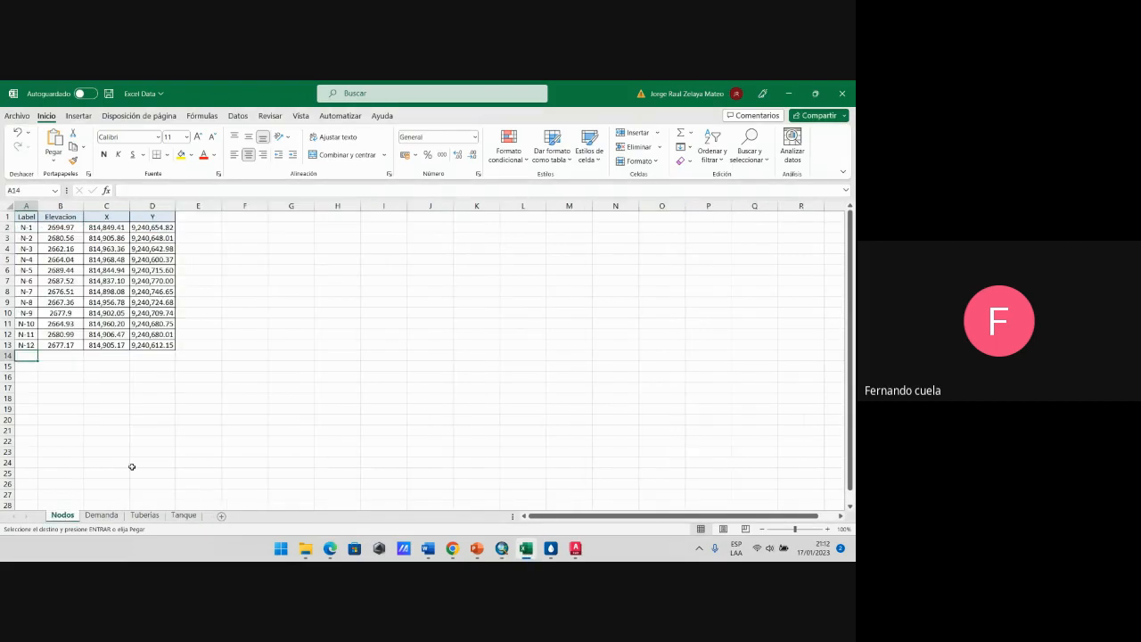
left_click(787, 93)
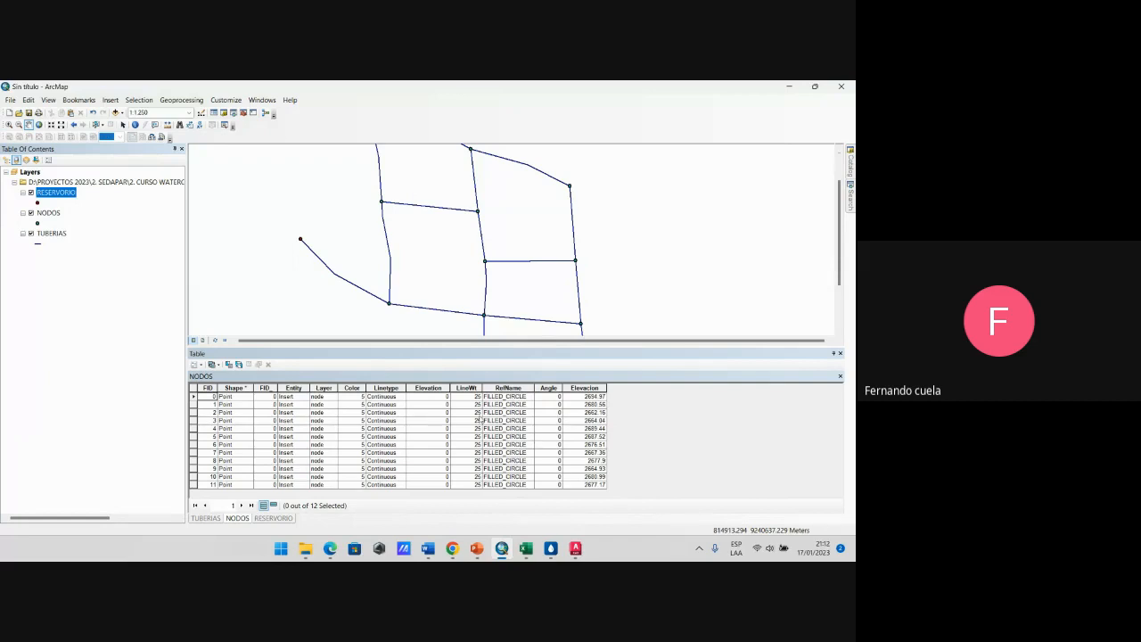
Step: Return to WaterGEMS and set the key field of the NODOS table to <label>, leaving the X and Y fields on <auto>
left_click(550, 549)
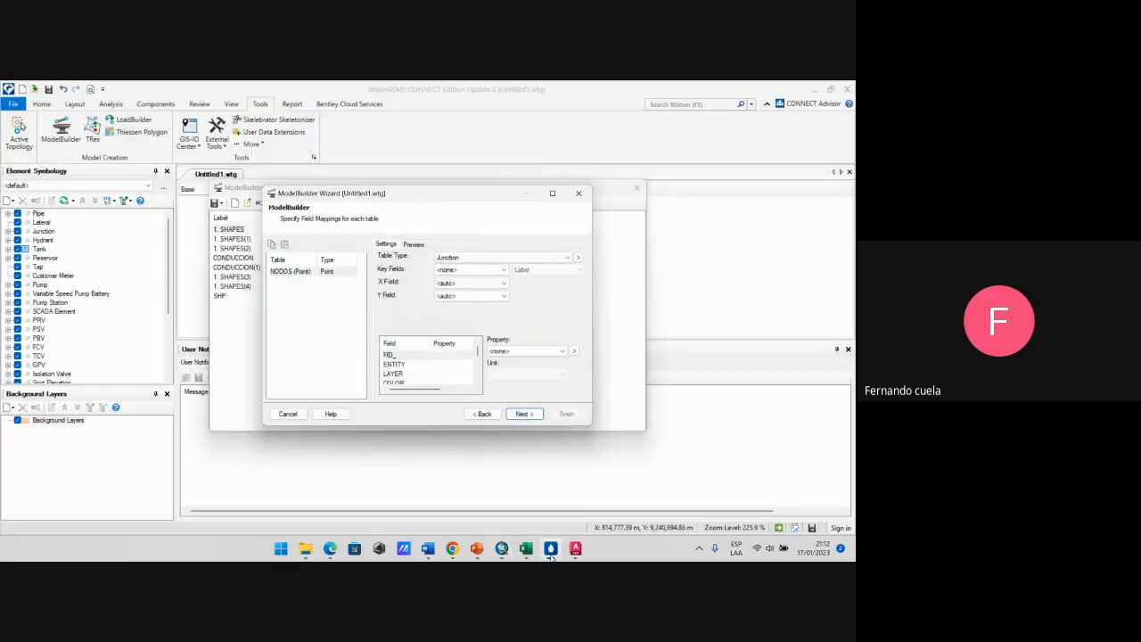
left_click(470, 269)
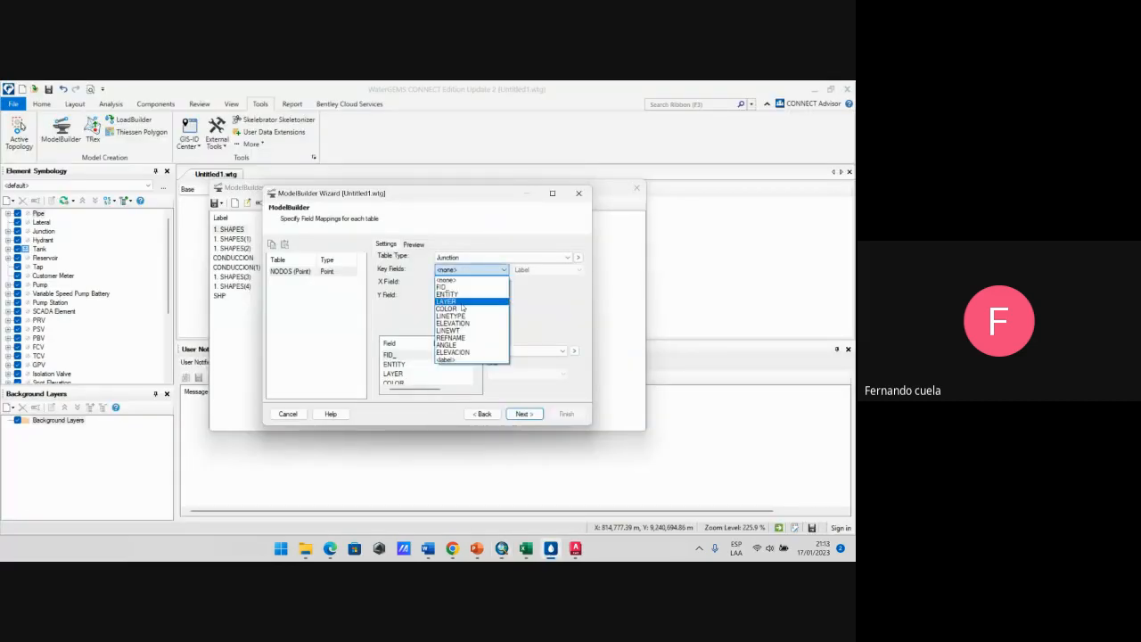
left_click(399, 279)
left_click(448, 270)
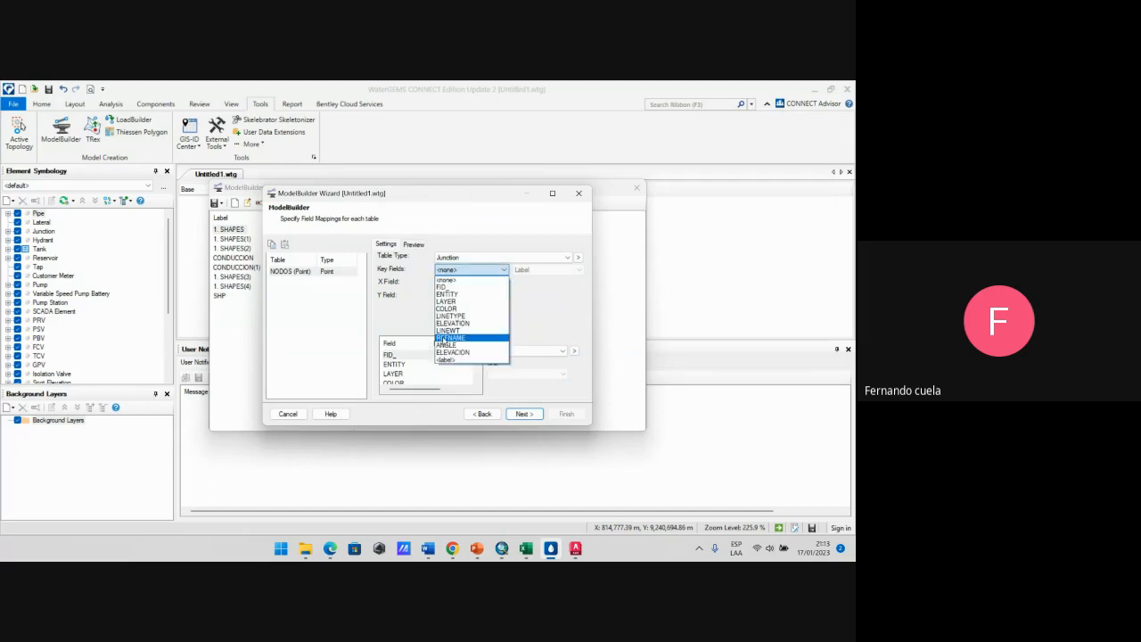
left_click(444, 362)
left_click(450, 270)
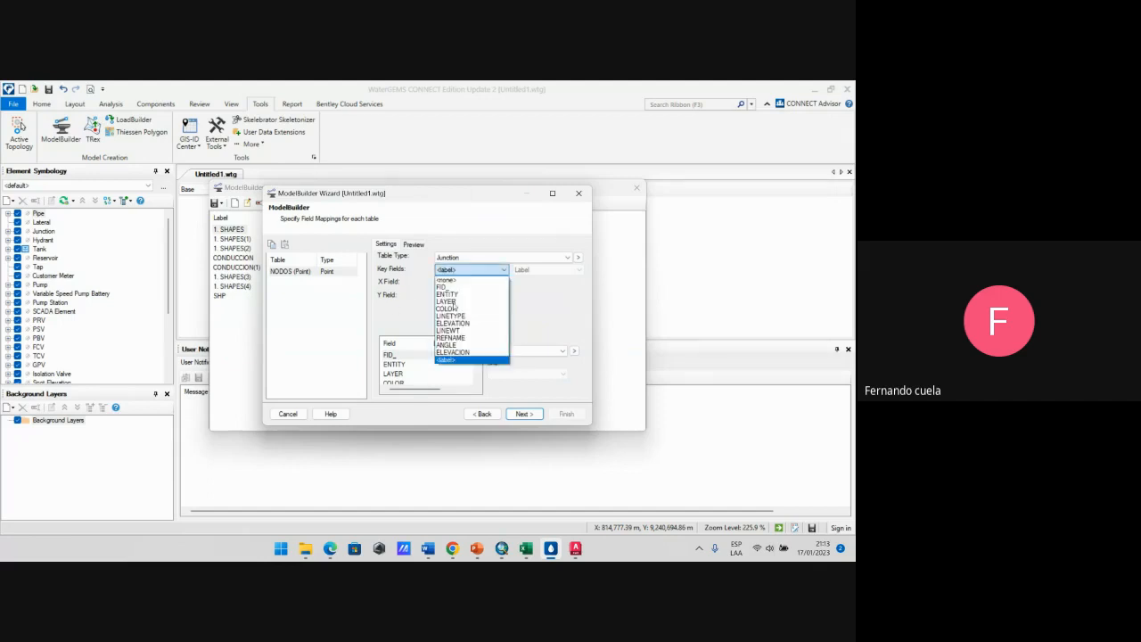
left_click(454, 362)
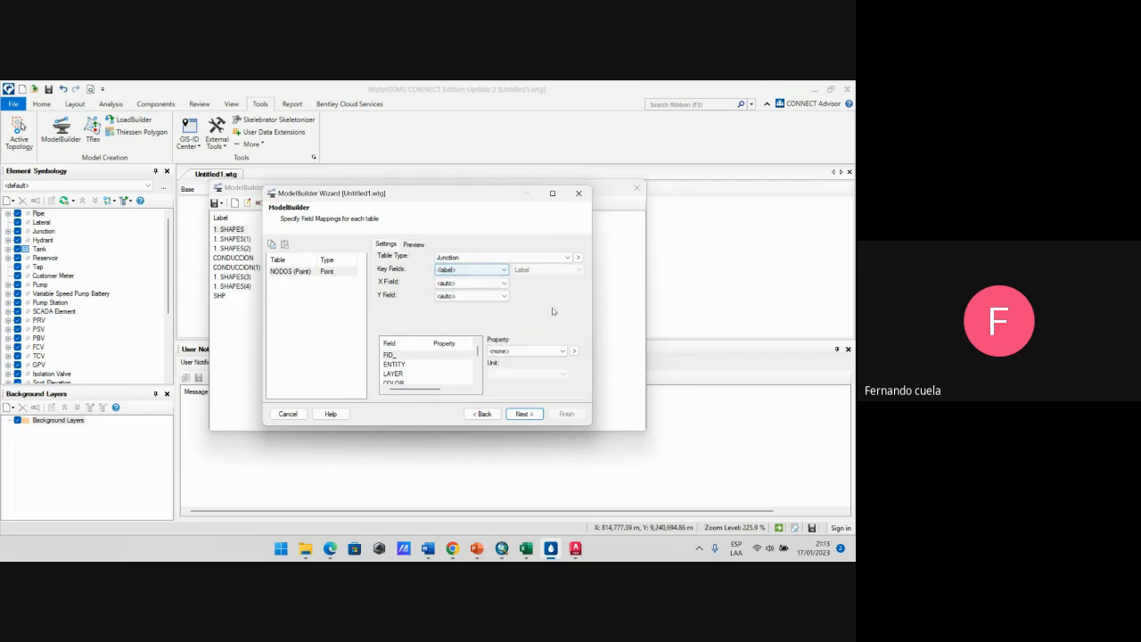
left_click(493, 271)
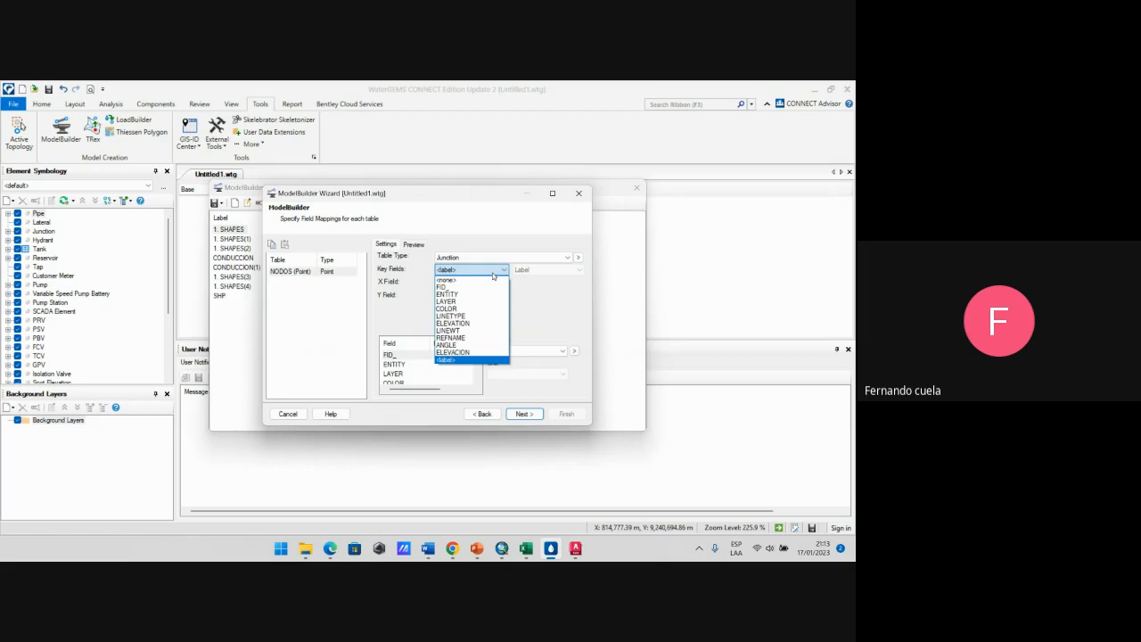
left_click(447, 360)
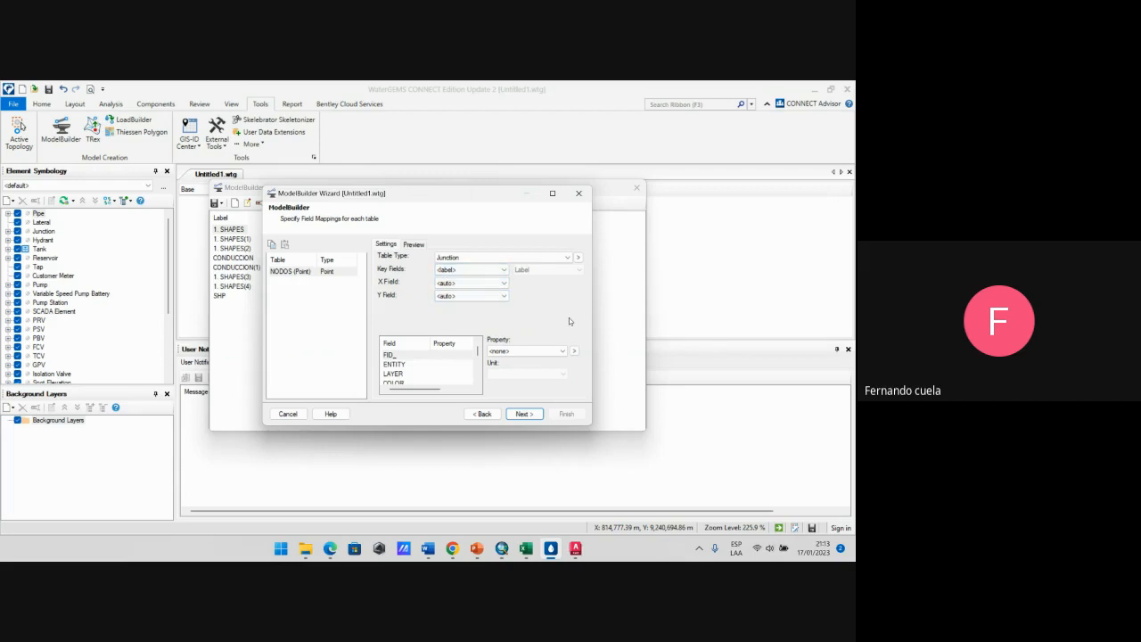
Step: Check the NODOS fields against the ArcMap table, and map the ELEVACION field to the Elevation property
scroll(476, 358, "down", 2)
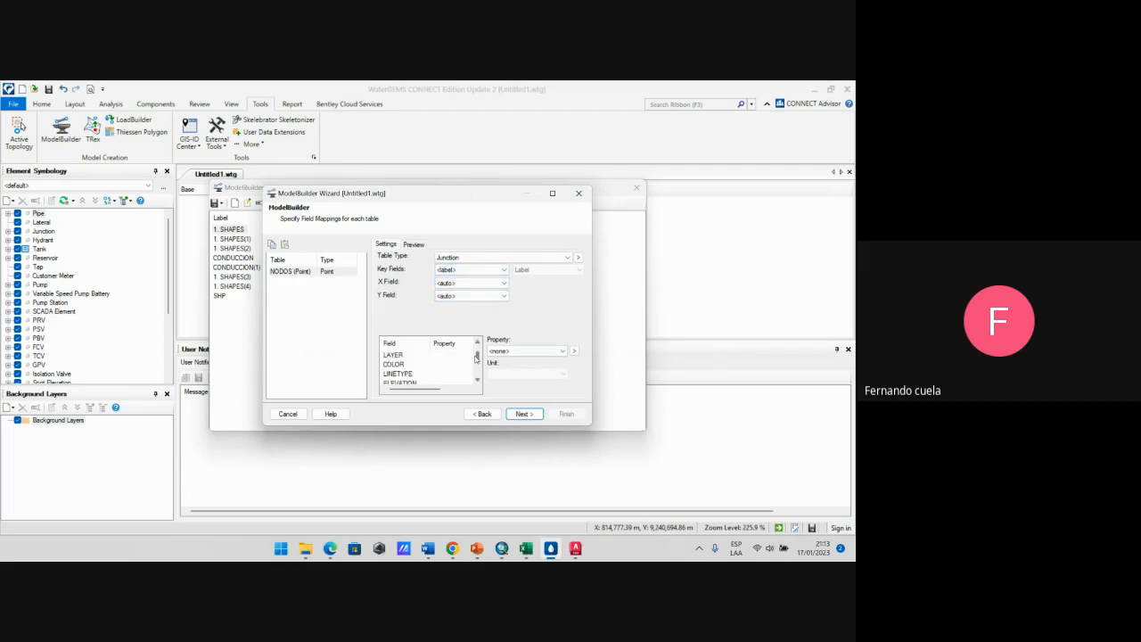
scroll(444, 367, "down", 3)
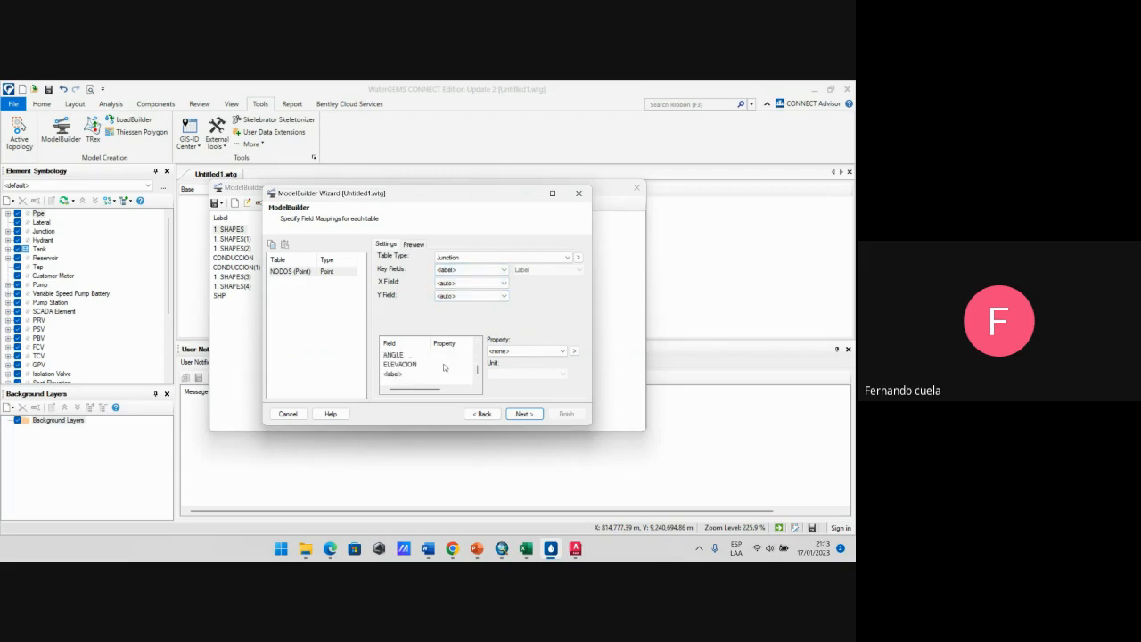
left_click(502, 548)
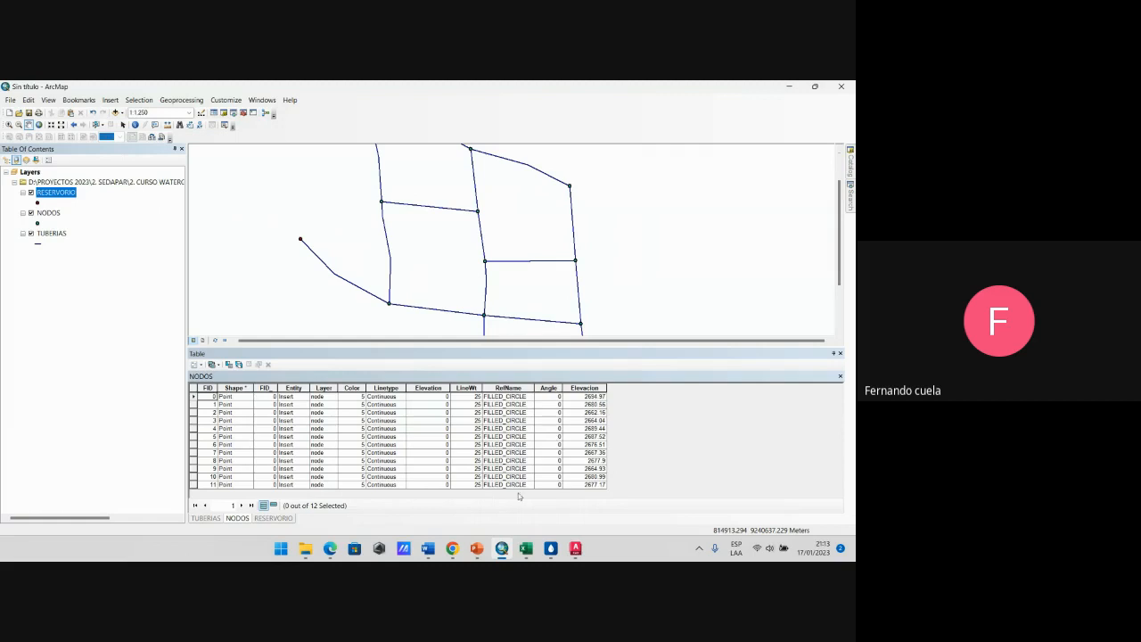
left_click(551, 548)
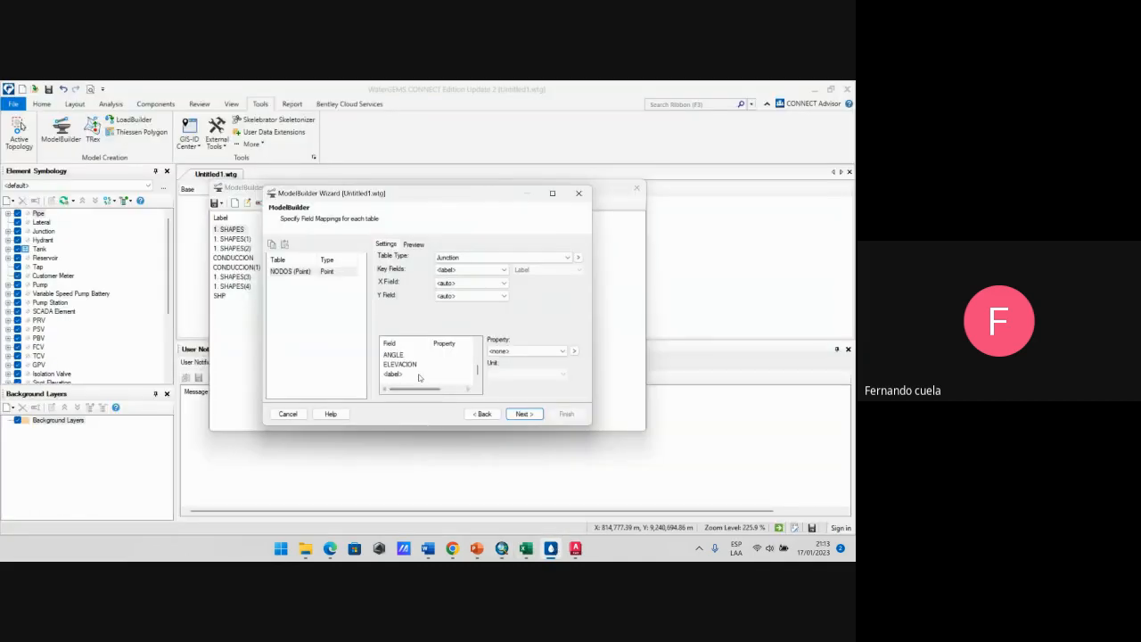
scroll(409, 370, "up", 3)
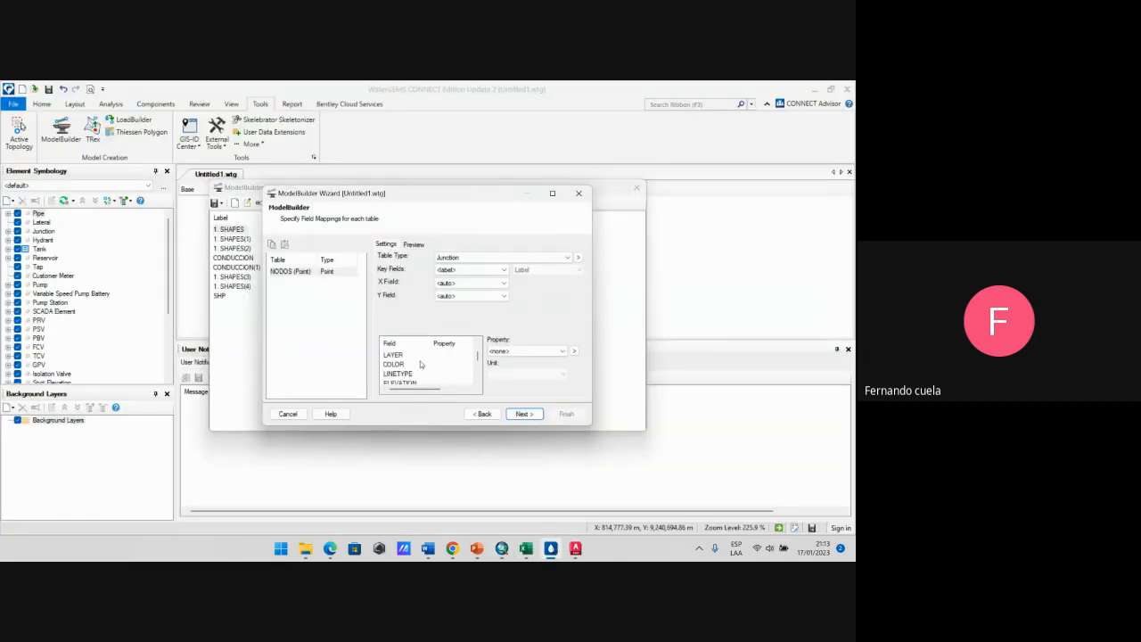
scroll(421, 363, "down", 3)
left_click(409, 365)
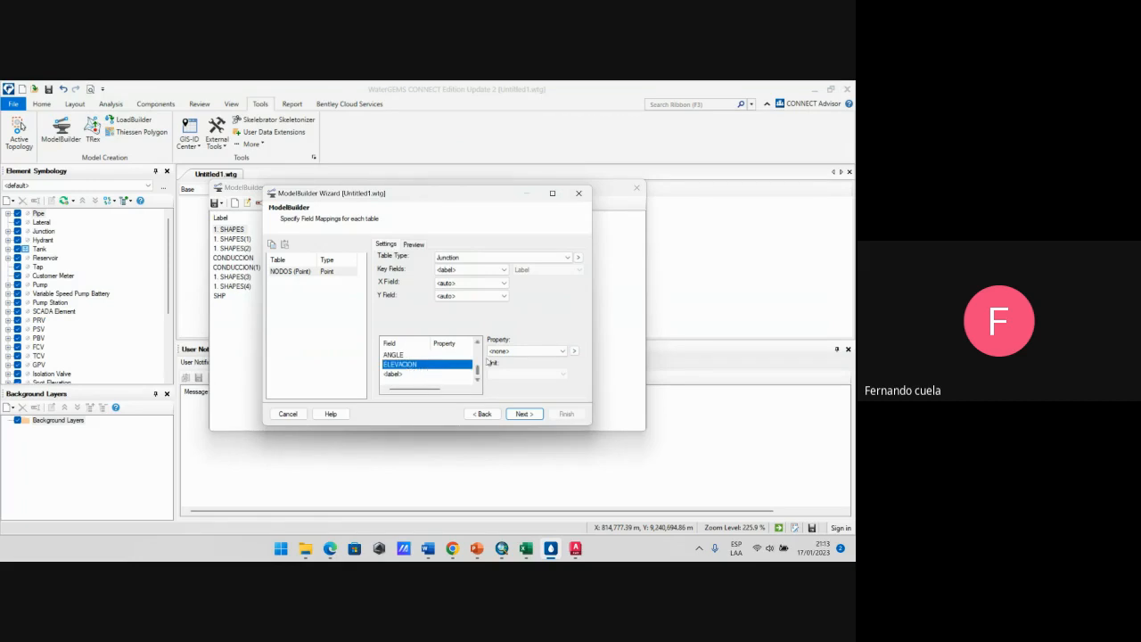
left_click(526, 351)
scroll(542, 277, "down", 2)
scroll(542, 277, "down", 1)
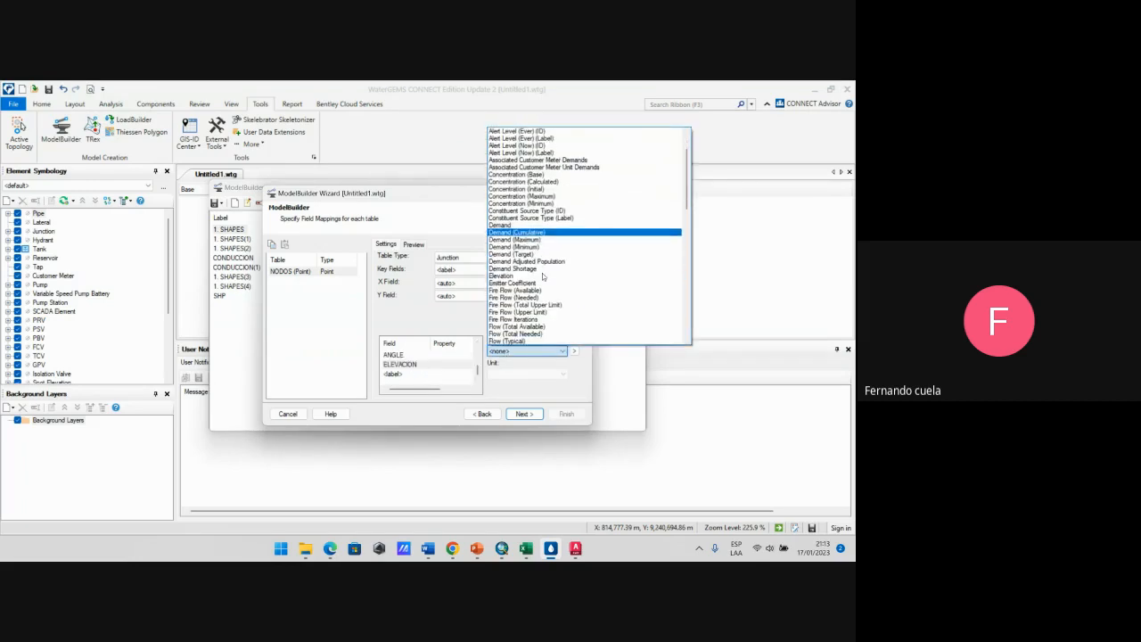
left_click(514, 278)
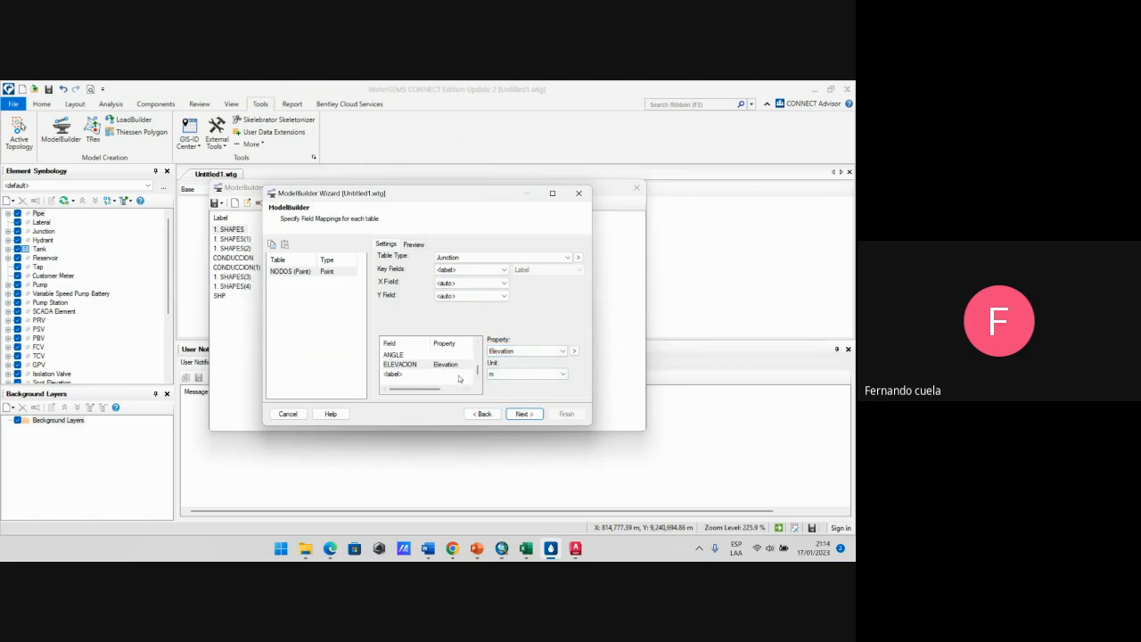
Step: Finish the wizard without snapshots, building the entire model now, and accept the synchronization into the model
left_click(524, 414)
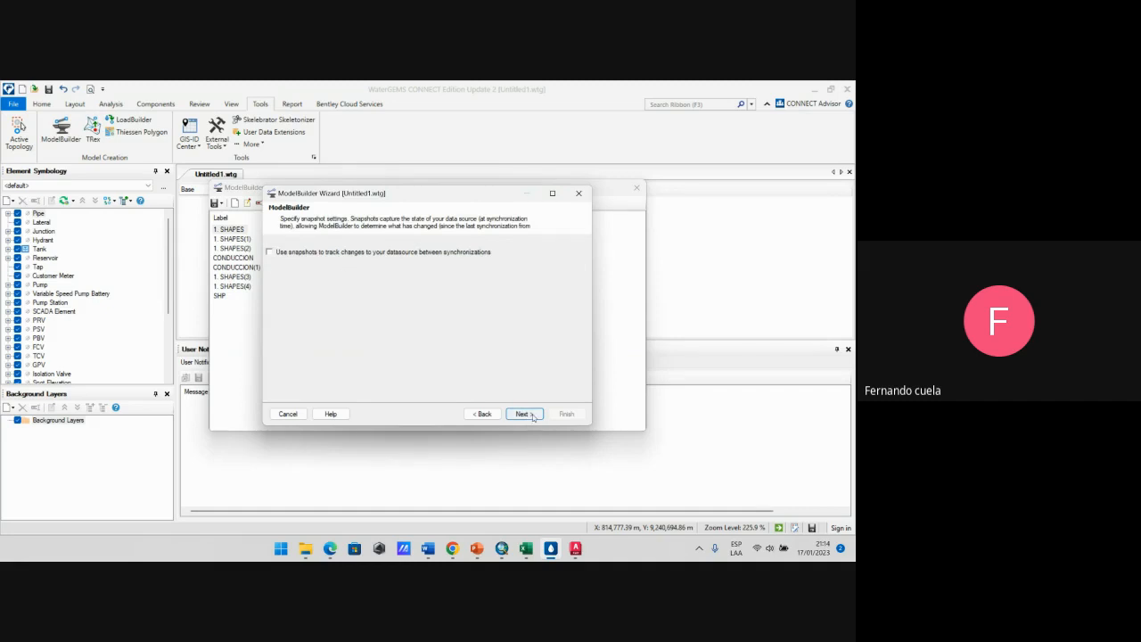
left_click(524, 413)
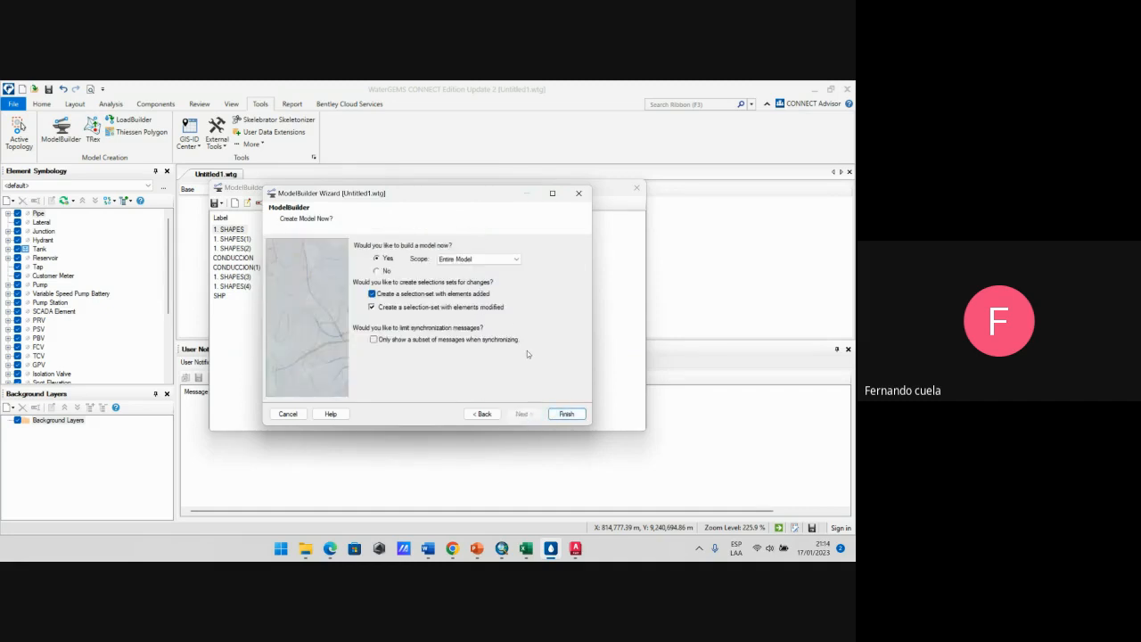
left_click(567, 414)
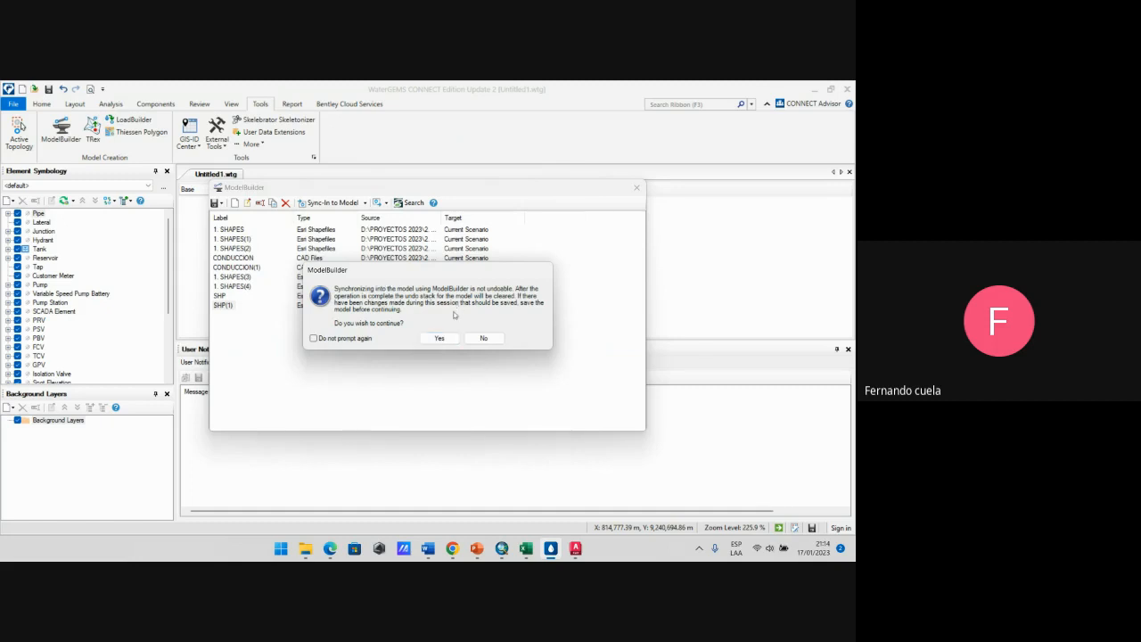
left_click(438, 339)
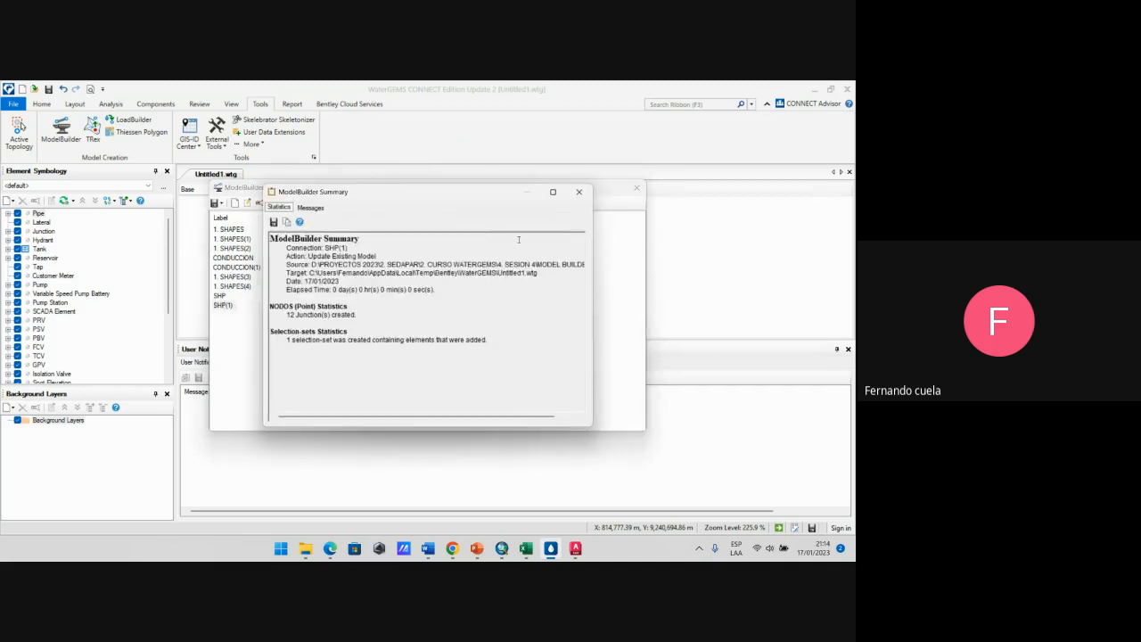
Step: Review the ModelBuilder summary for NODOS, close ModelBuilder, and synchronize the drawing with the database
left_click_drag(284, 316, 357, 310)
left_click(297, 342)
left_click(578, 192)
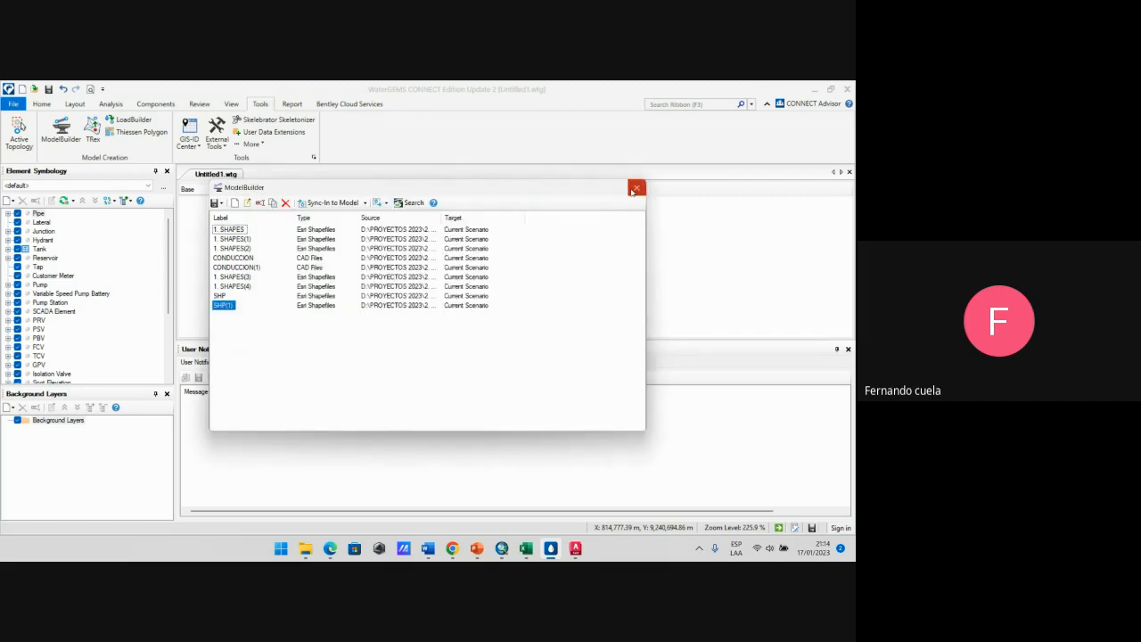
left_click(635, 189)
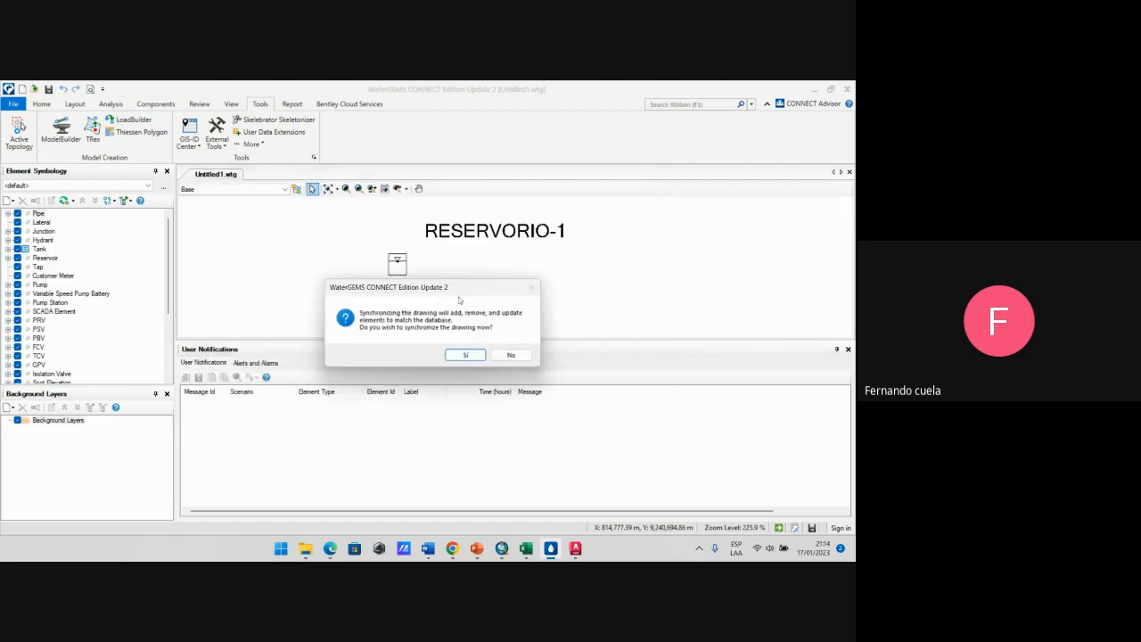
left_click(463, 354)
Step: Examine the imported NODOS junctions around the RESERVORIO-1 tank in the drawing
scroll(435, 264, "down", 10)
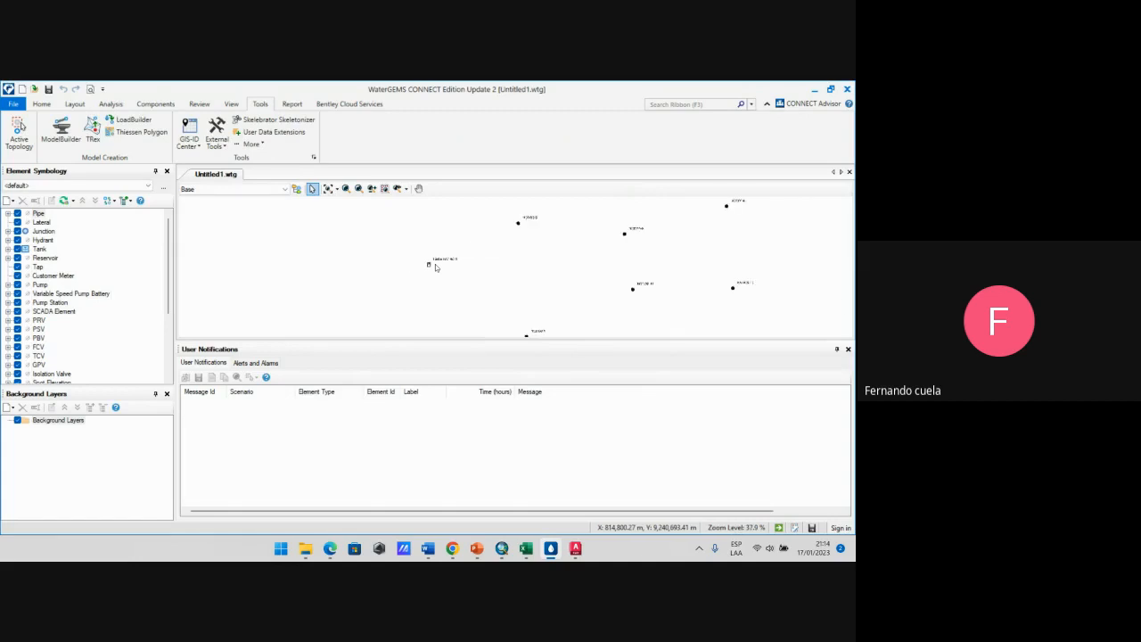
scroll(437, 254, "up", 6)
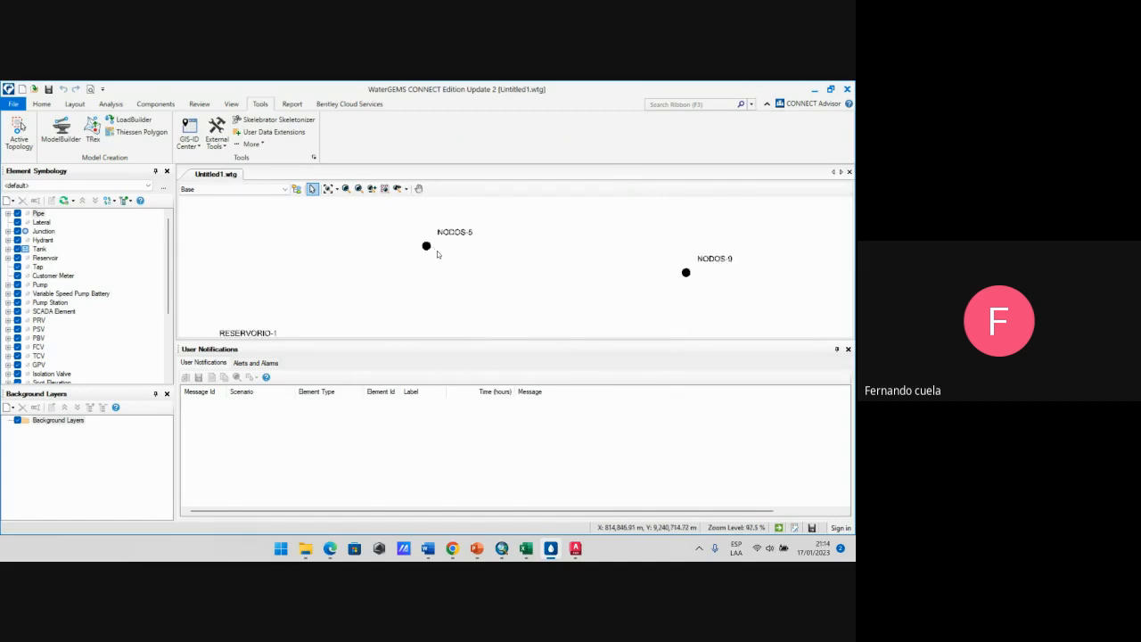
scroll(437, 252, "down", 10)
scroll(439, 251, "up", 3)
scroll(464, 252, "up", 3)
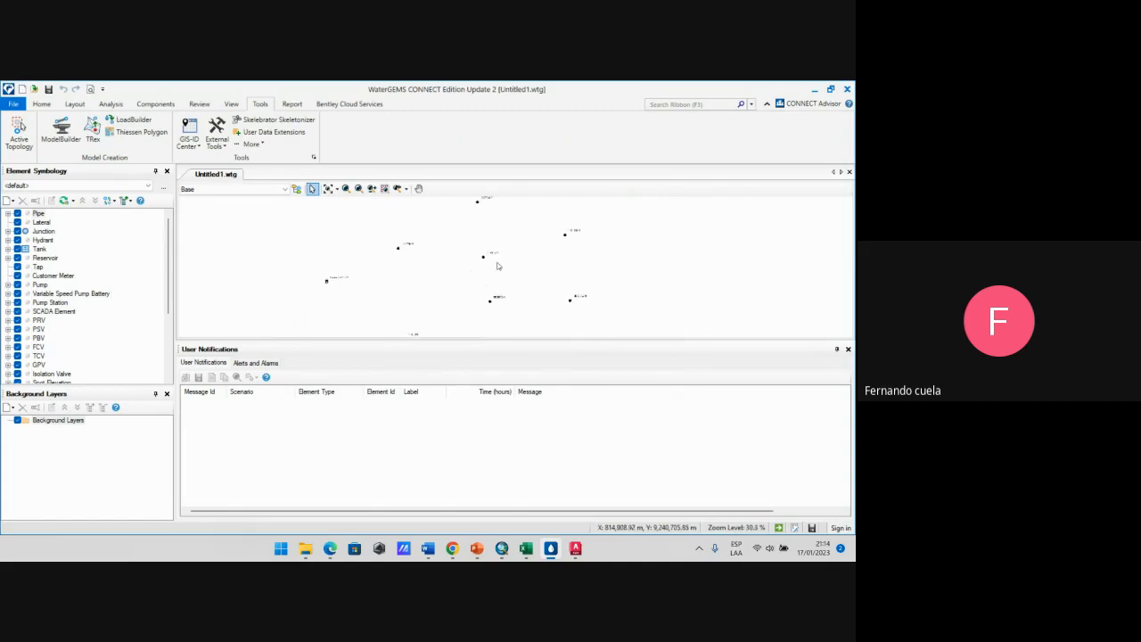
scroll(479, 254, "down", 4)
scroll(484, 256, "up", 2)
Step: Open the Junction FlexTable to check the labels and elevations of the imported nodes, and return to the drawing
left_click(41, 103)
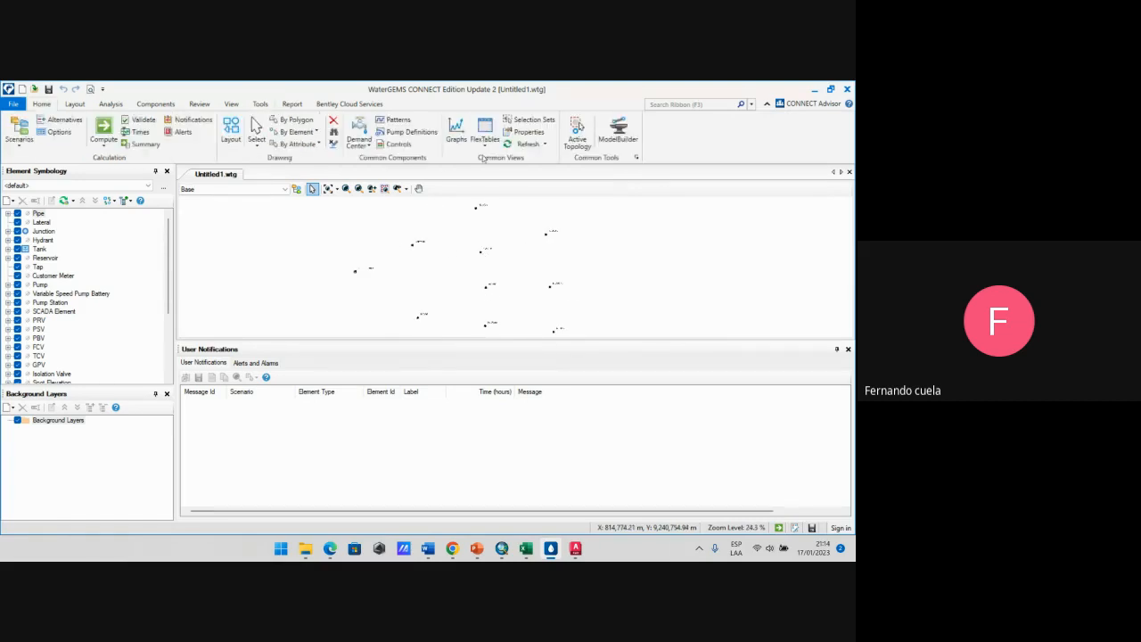
left_click(486, 146)
left_click(512, 212)
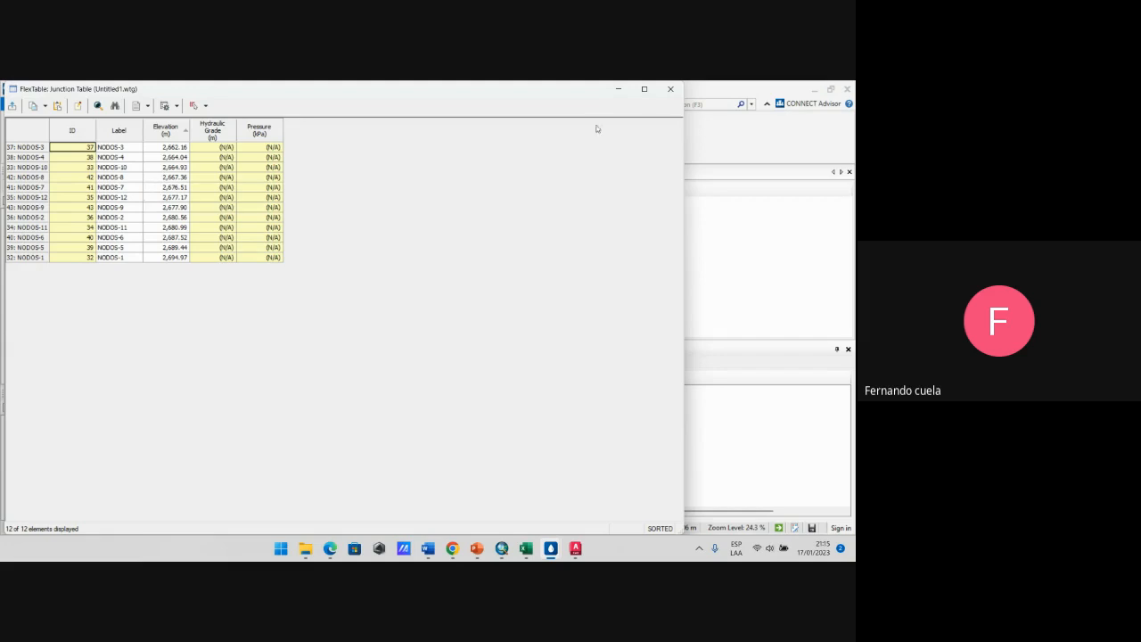
left_click(670, 89)
scroll(414, 250, "up", 5)
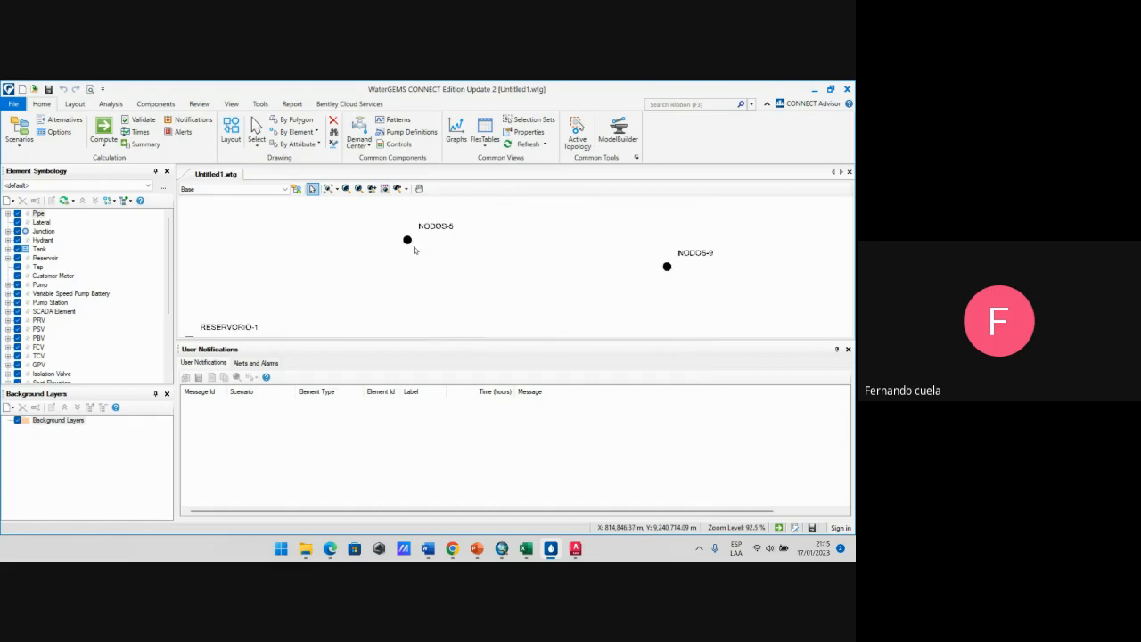
Step: Switch to ArcMap to review the TUBERIAS attribute table with its pipe lengths and diameters, and return to WaterGEMS
scroll(304, 289, "down", 3)
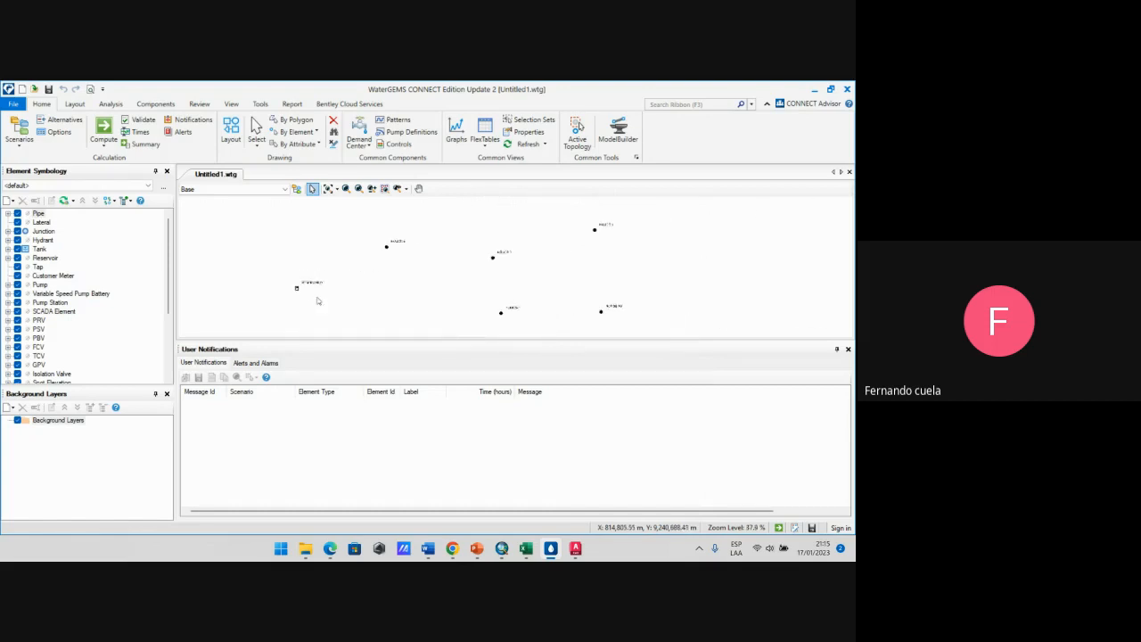
scroll(387, 288, "down", 2)
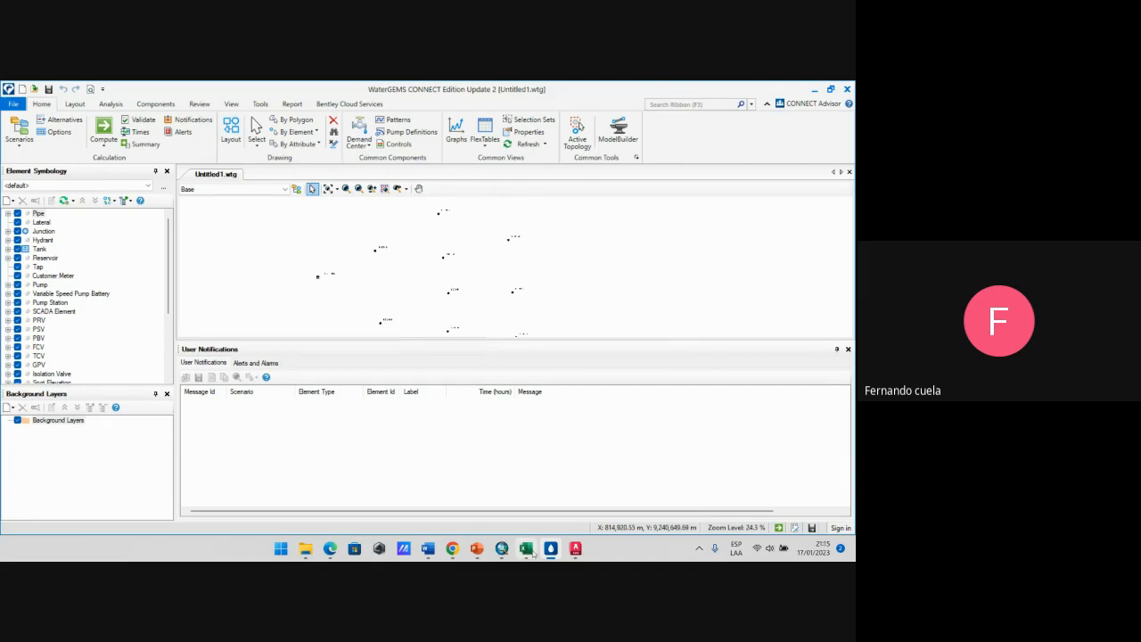
left_click(502, 548)
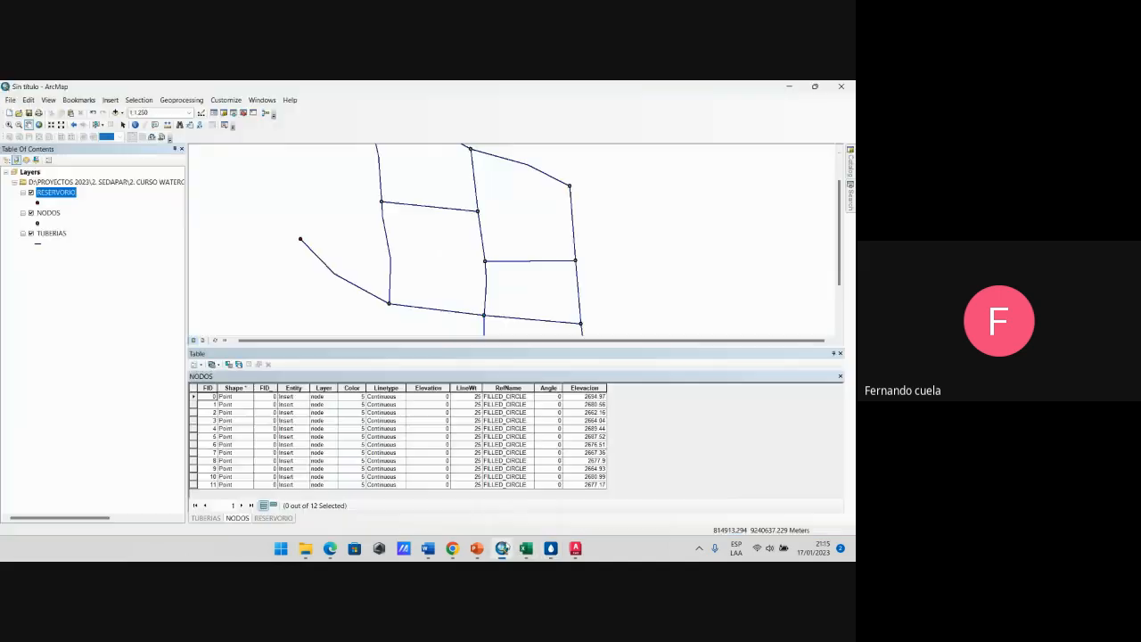
left_click(202, 521)
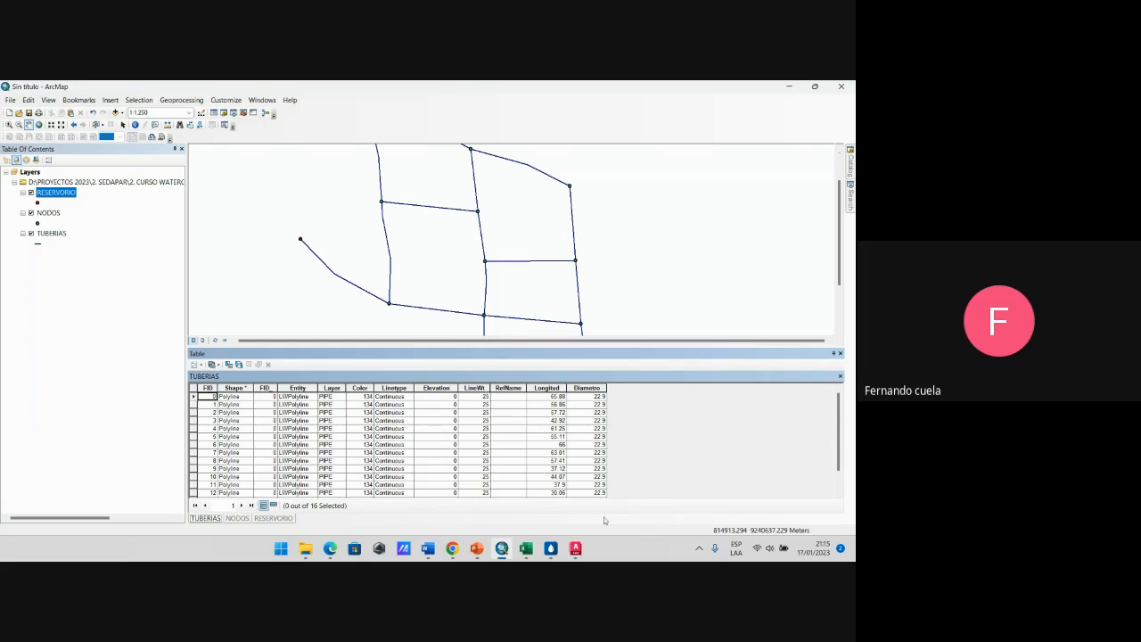
left_click(550, 548)
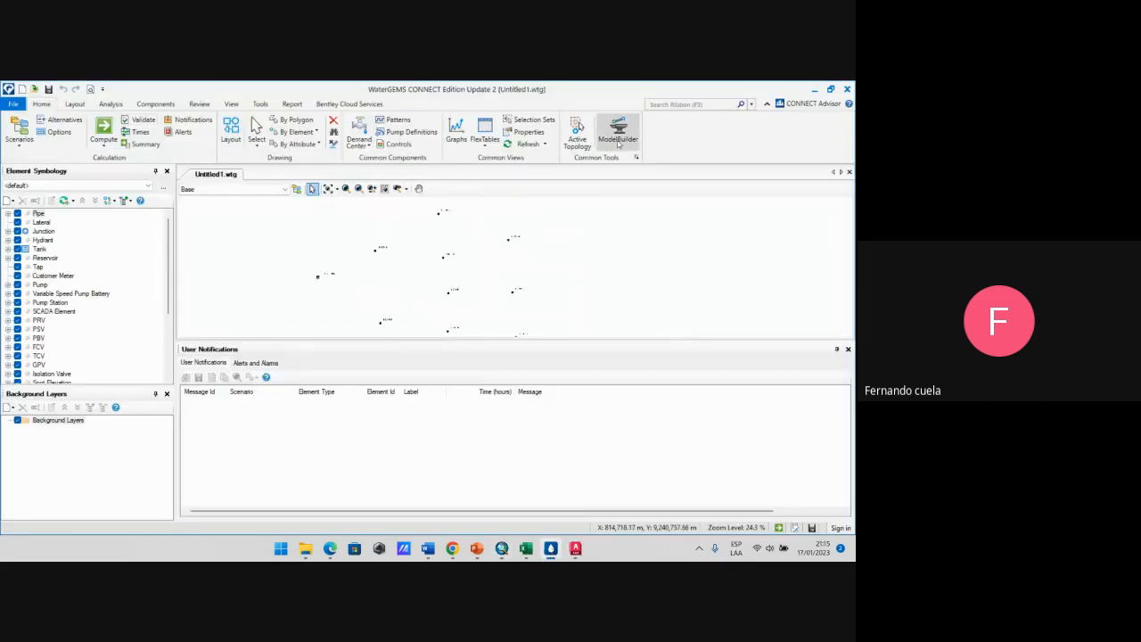
Step: Create a new ModelBuilder connection of type Esri Shapefiles using TUBERIAS as the data source, and preview its table through the LONGITUD and DIAMETRO fields
left_click(617, 132)
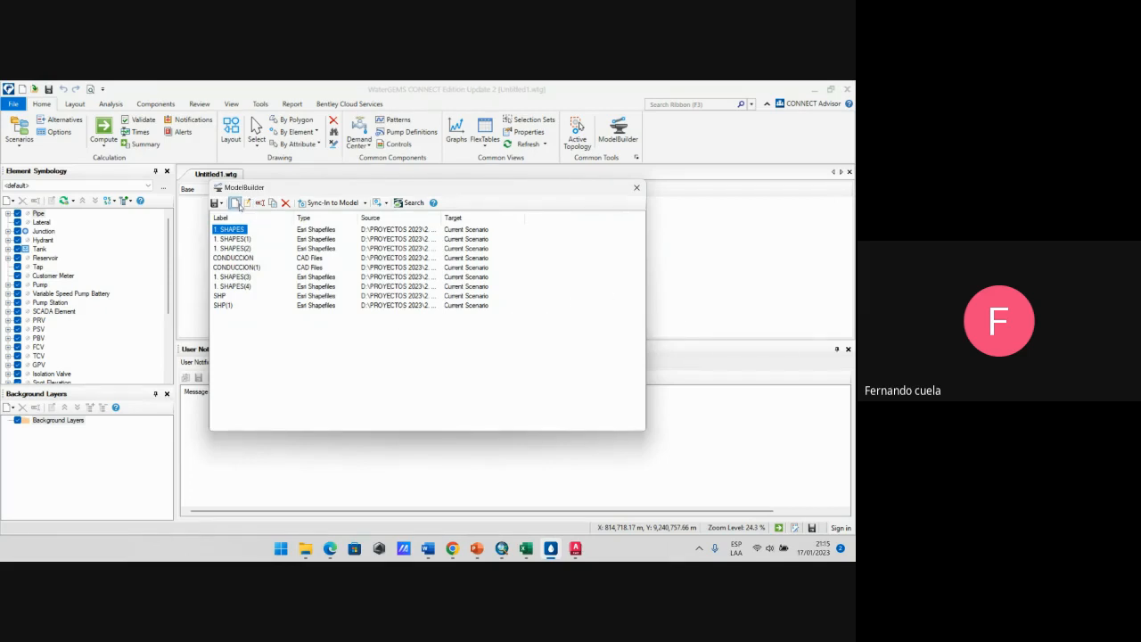
left_click(237, 204)
left_click(365, 256)
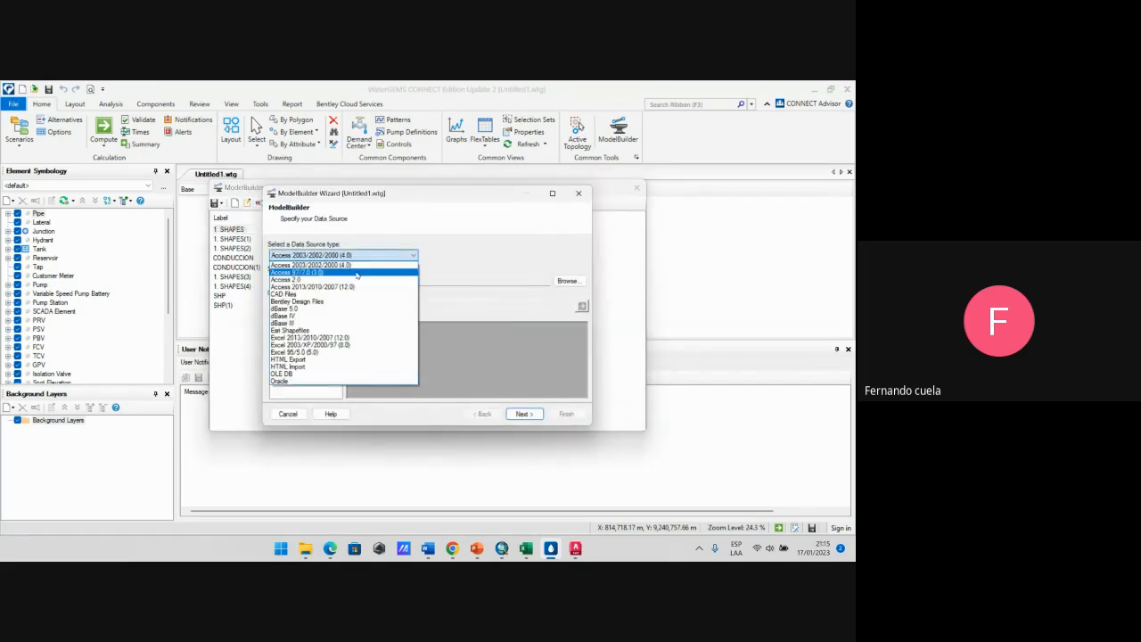
left_click(313, 330)
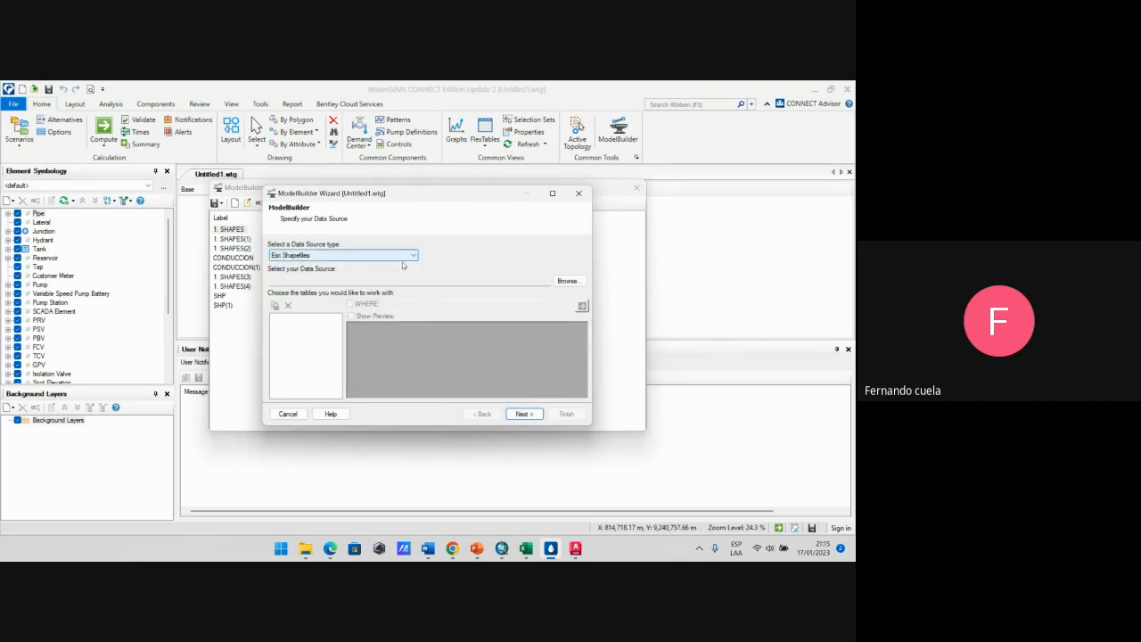
left_click(568, 282)
left_click(471, 323)
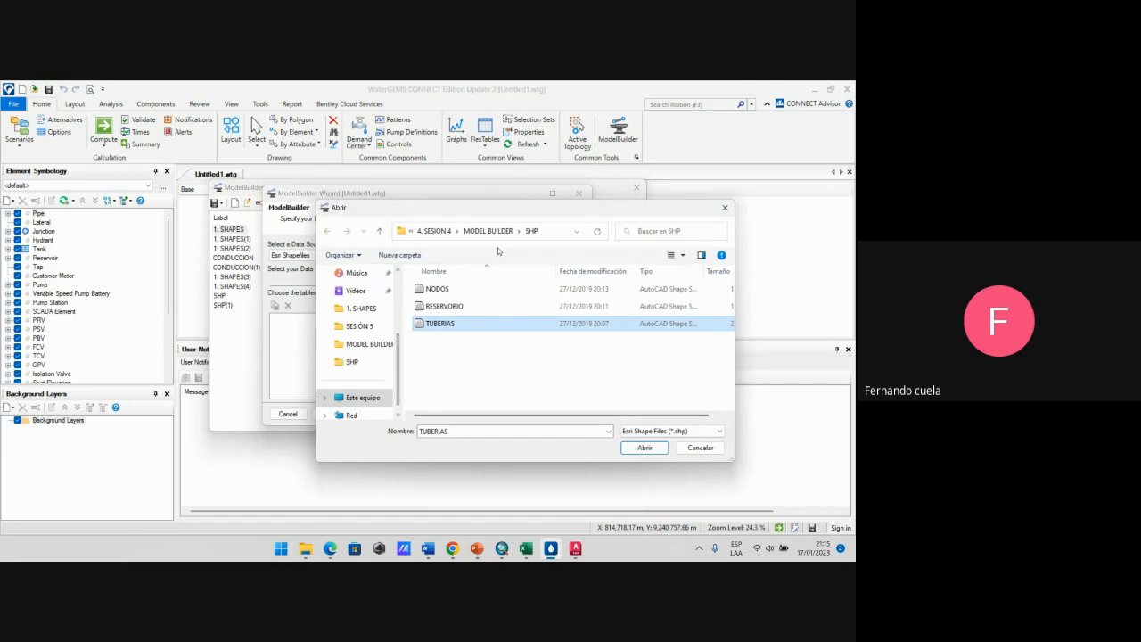
left_click(643, 448)
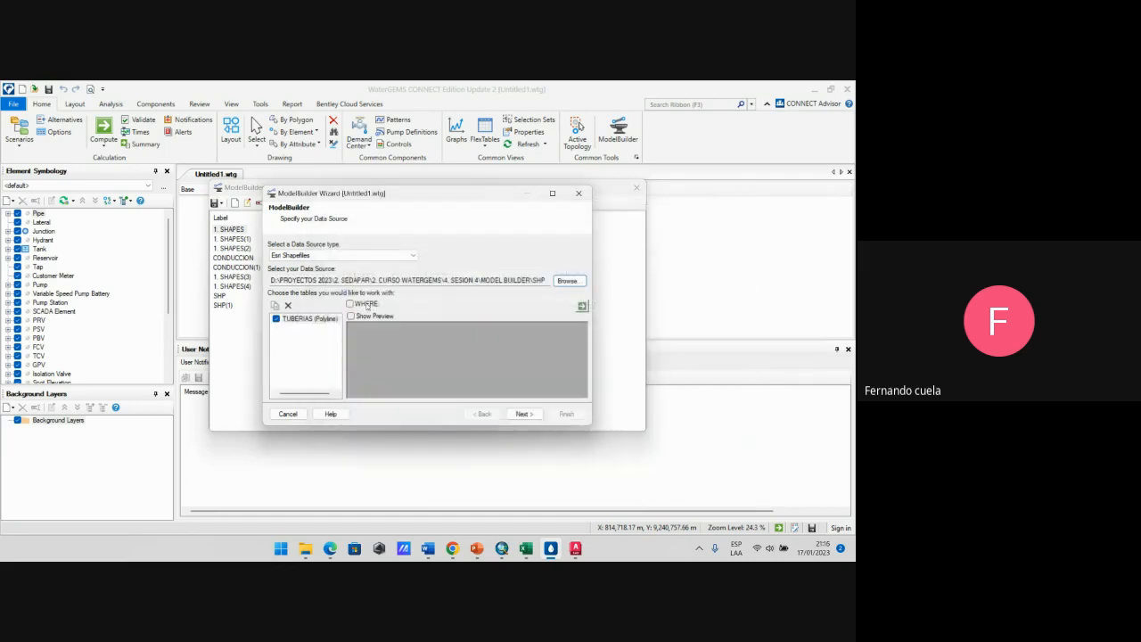
left_click(350, 317)
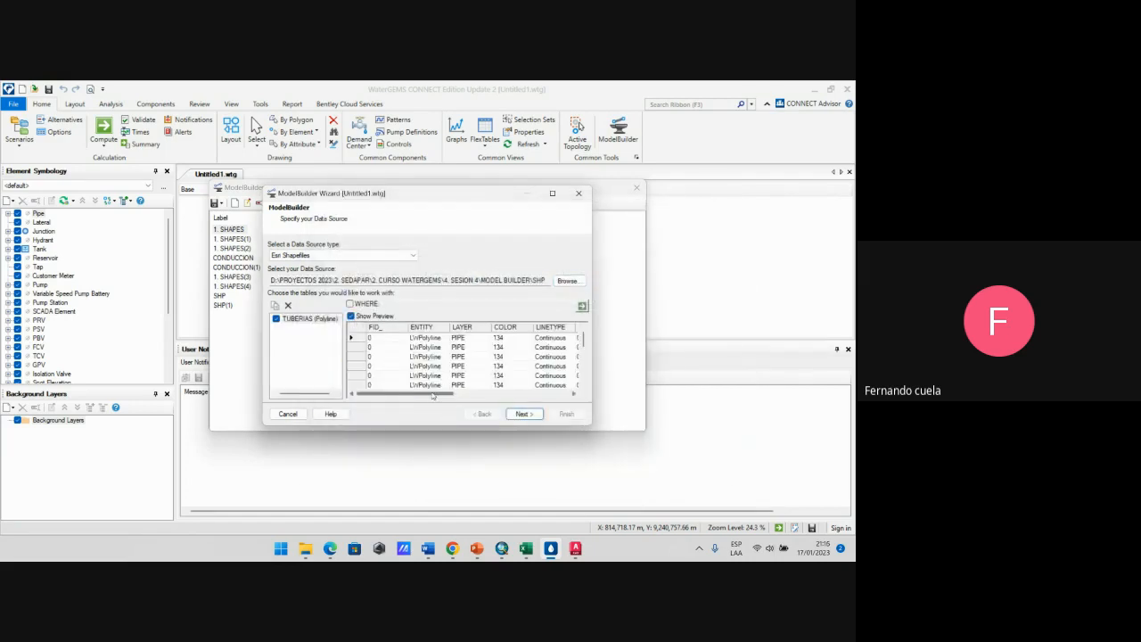
left_click_drag(434, 395, 576, 390)
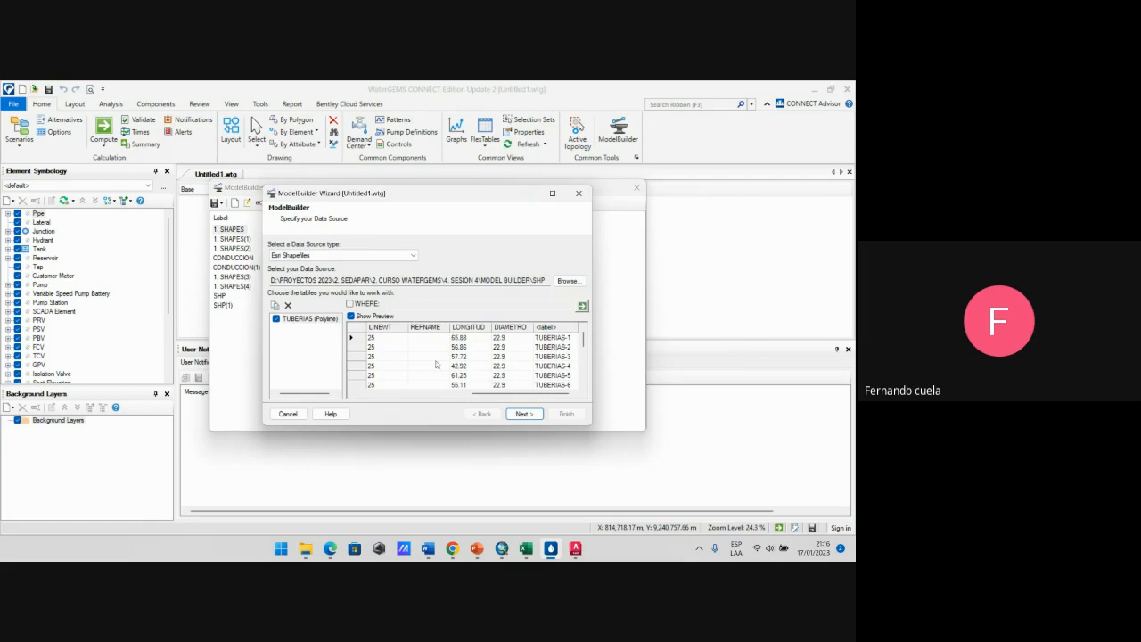
Step: Set the data source's coordinate unit to m and enable establishing pipe connectivity using spatial data
left_click(527, 414)
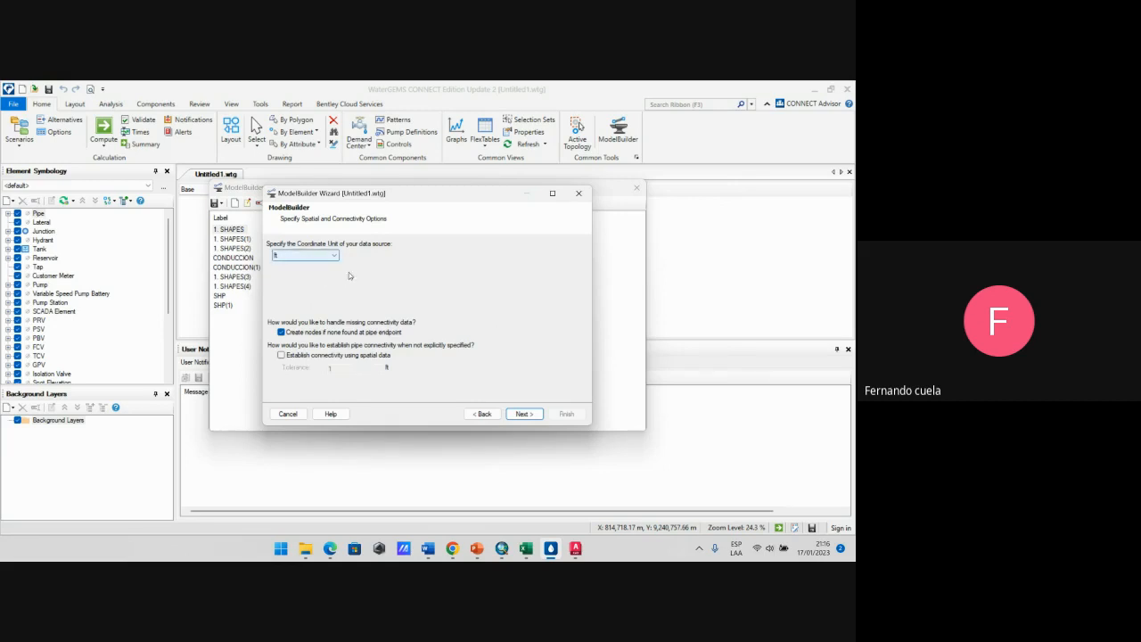
left_click(306, 257)
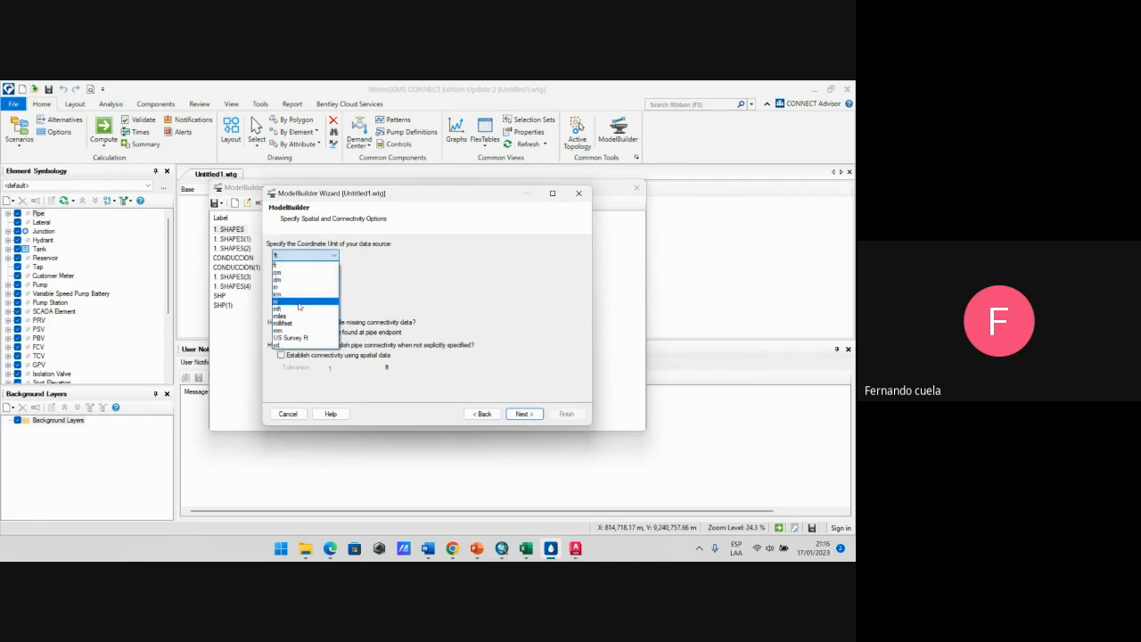
left_click(300, 303)
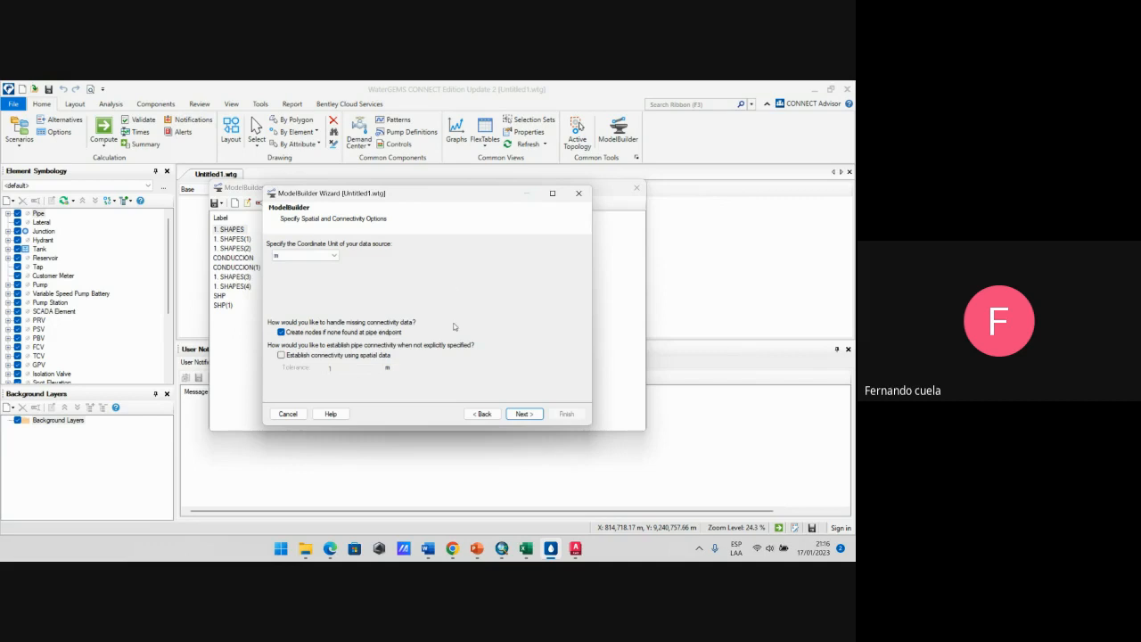
left_click(282, 356)
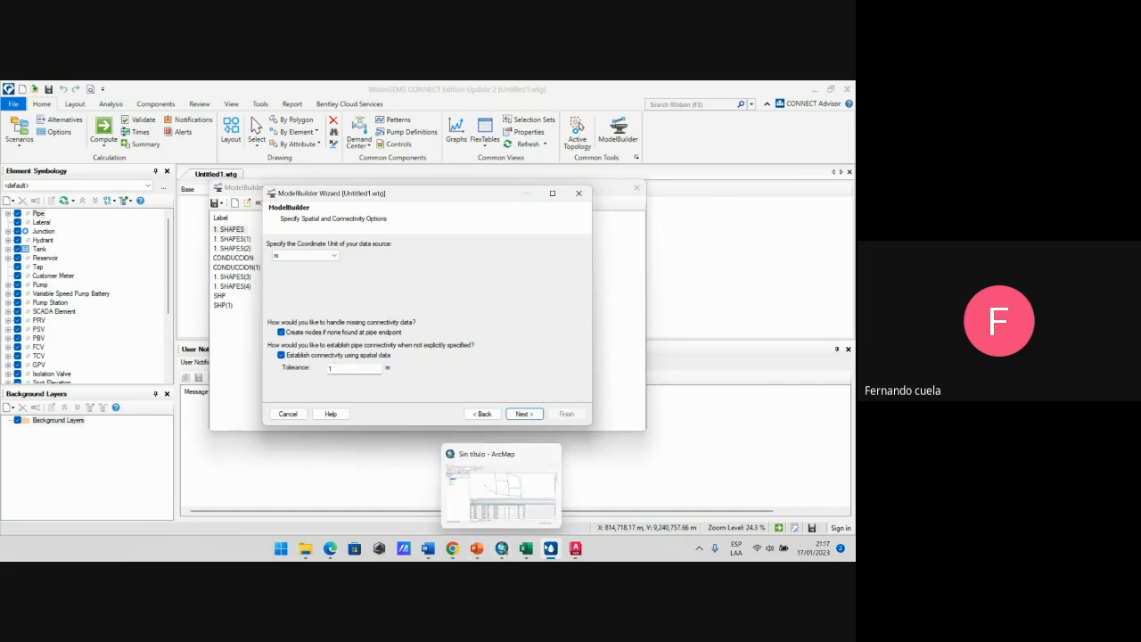
Step: In AutoCAD's RED SESIÓN 4 drawing, pull a pipe's end away from its junction, undo the stretch, and return to WaterGEMS
mouse_move(575, 547)
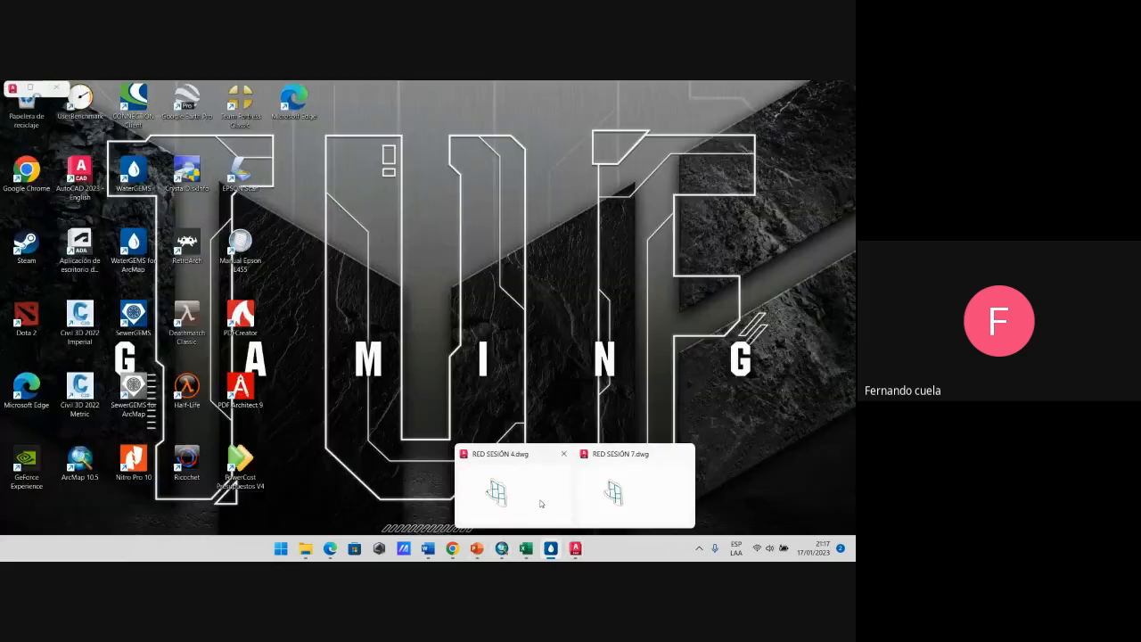
left_click(541, 503)
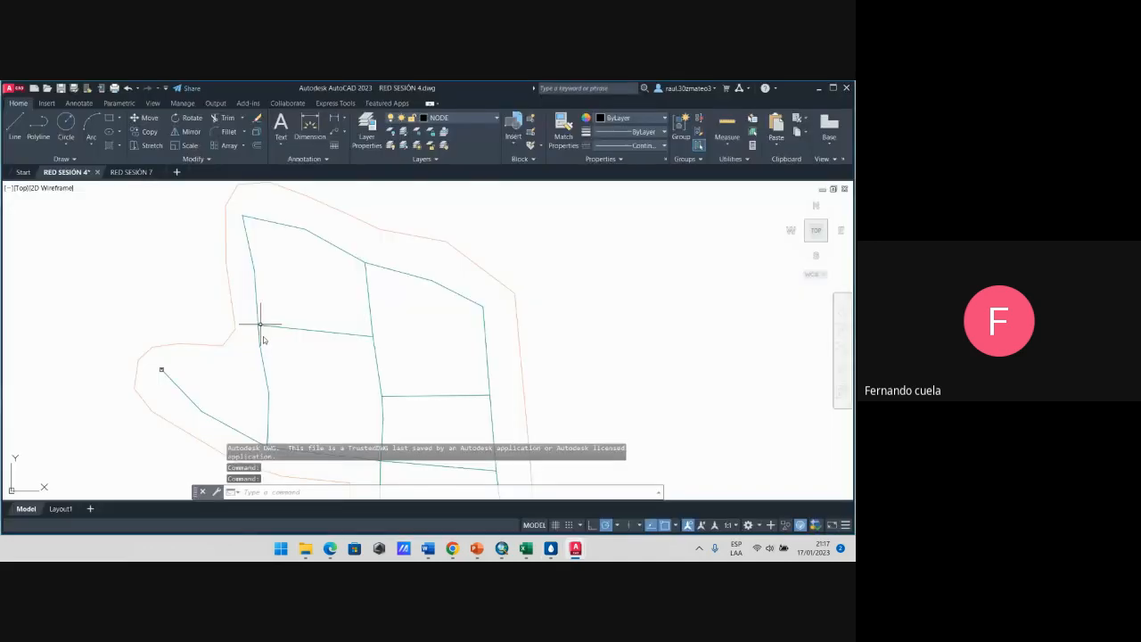
scroll(261, 323, "up", 5)
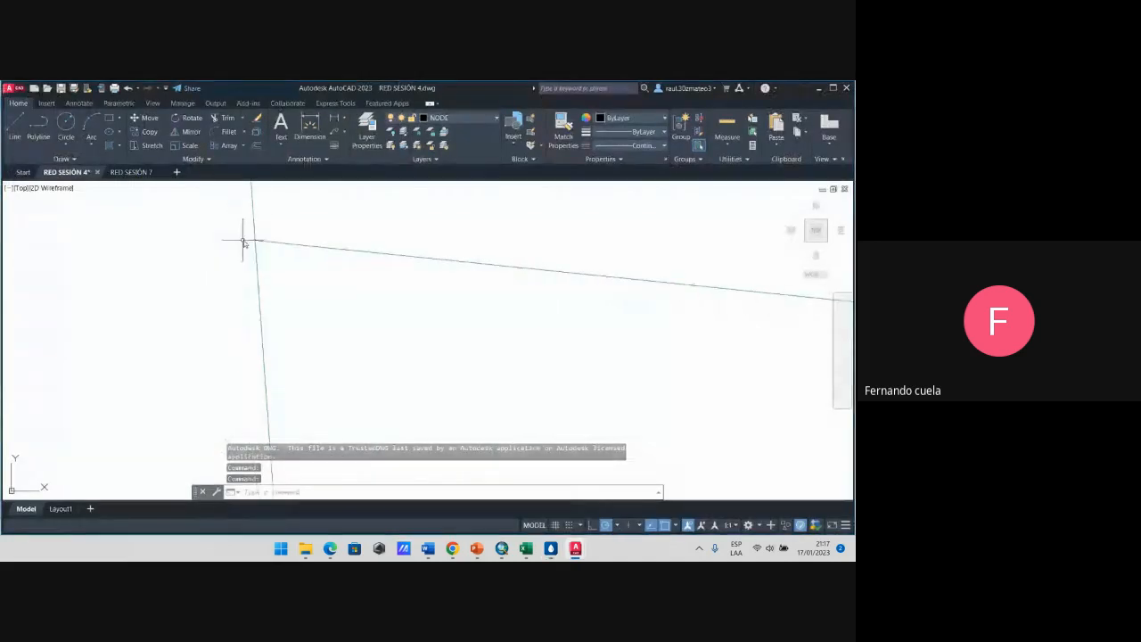
left_click(255, 240)
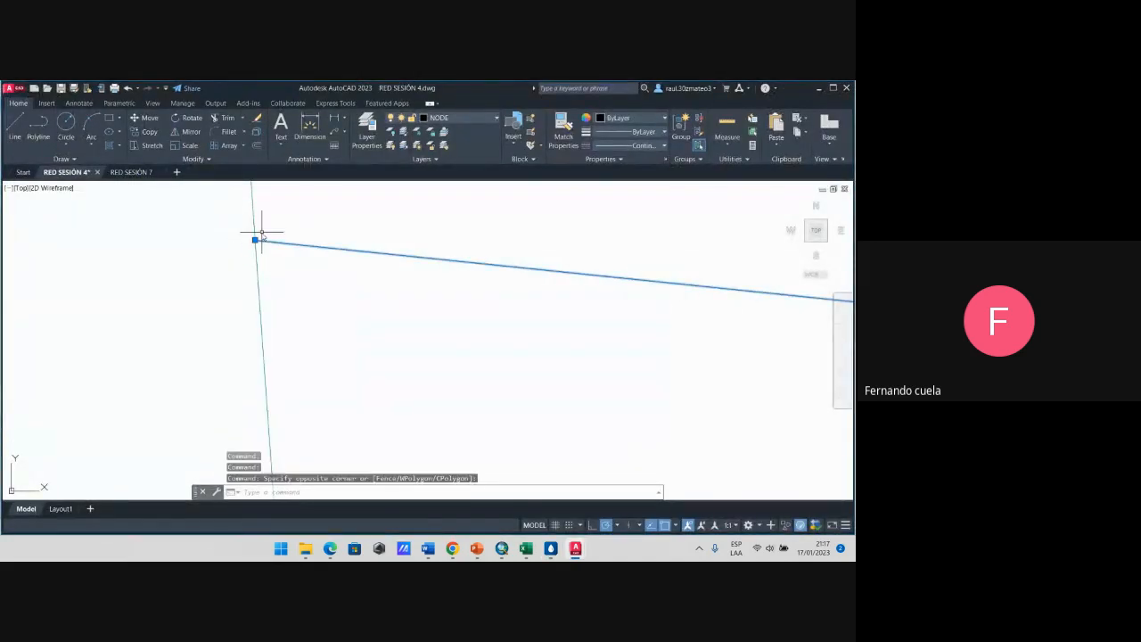
left_click(255, 240)
left_click(269, 251)
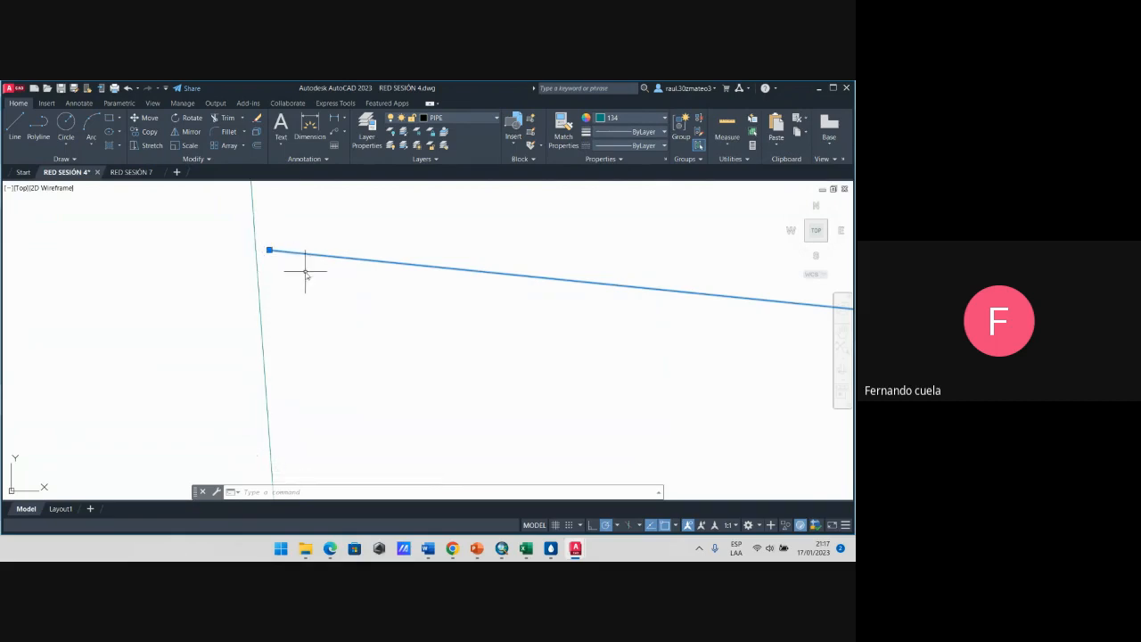
key("Escape")
key("ctrl+z")
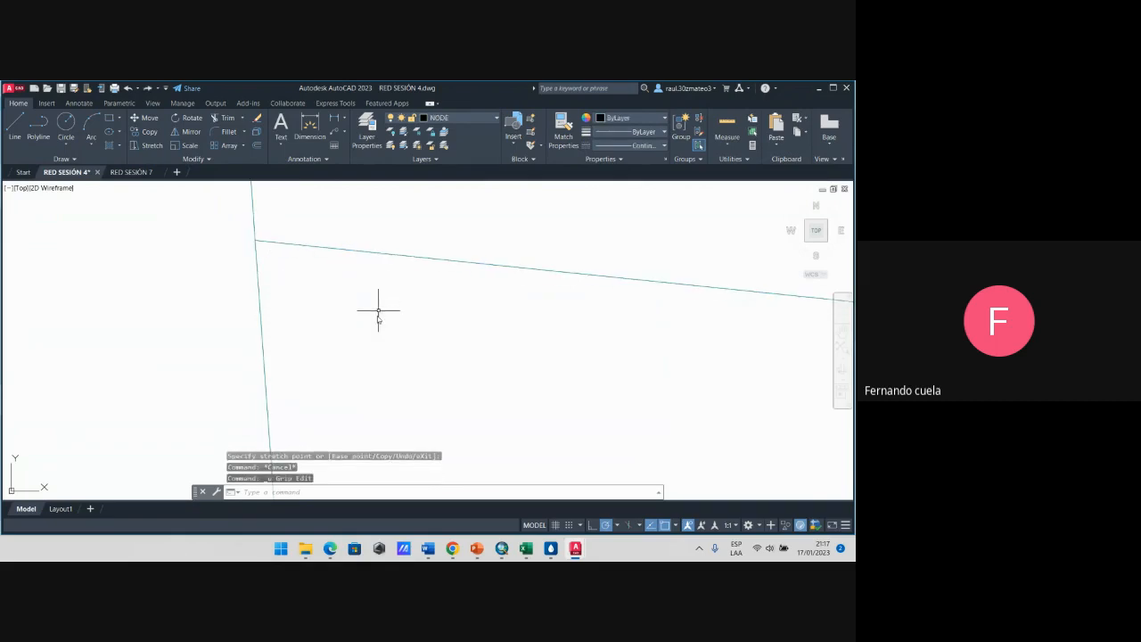
left_click(551, 549)
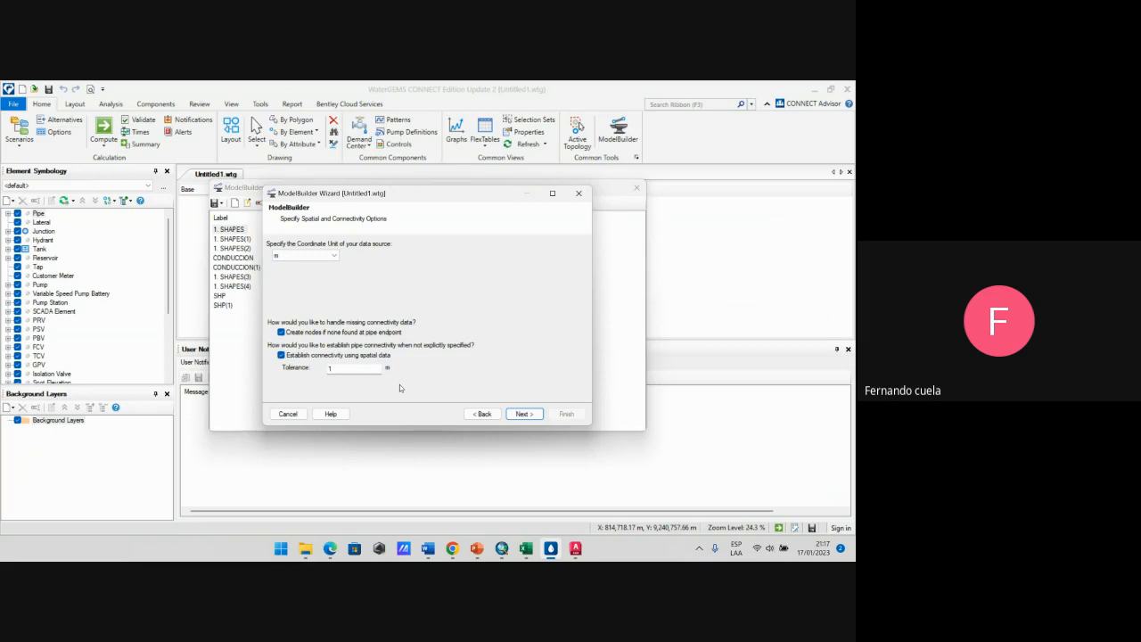
Step: Keep spatial connectivity enabled with a 1 m tolerance, and accept the default synchronization options and the Current Scenario import mapped by Label
left_click(281, 356)
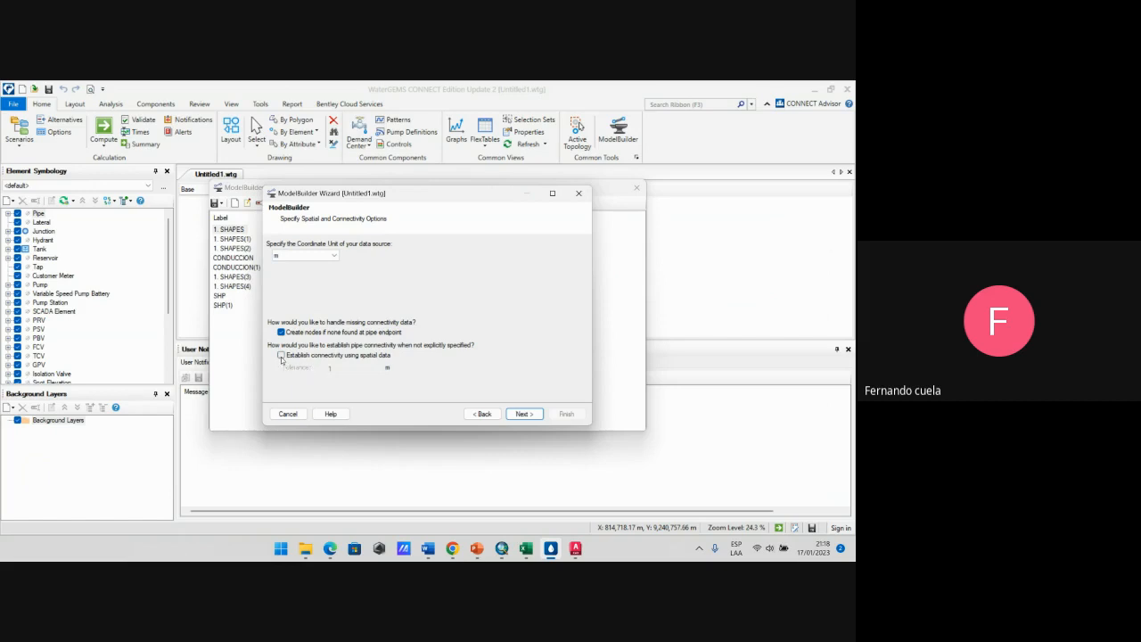
left_click(281, 356)
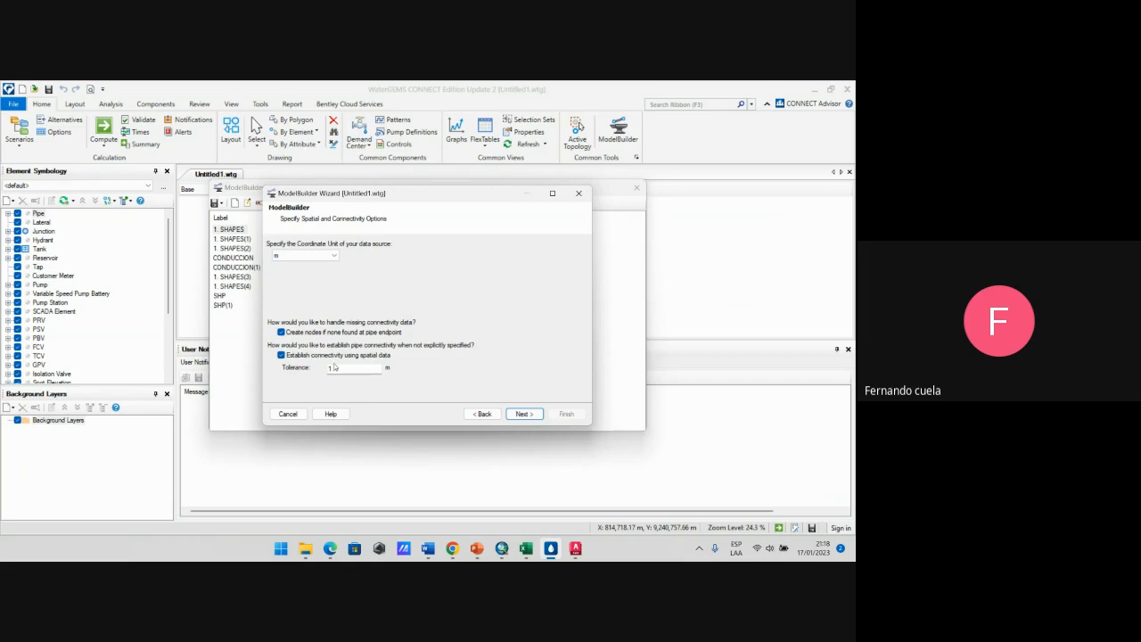
left_click(524, 415)
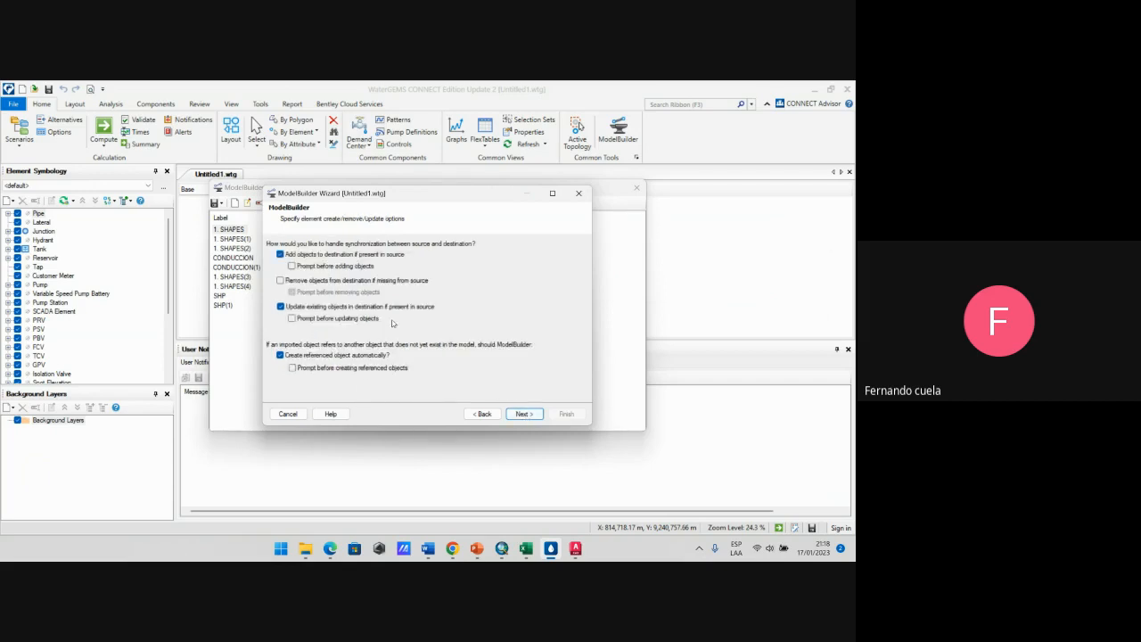
left_click(523, 413)
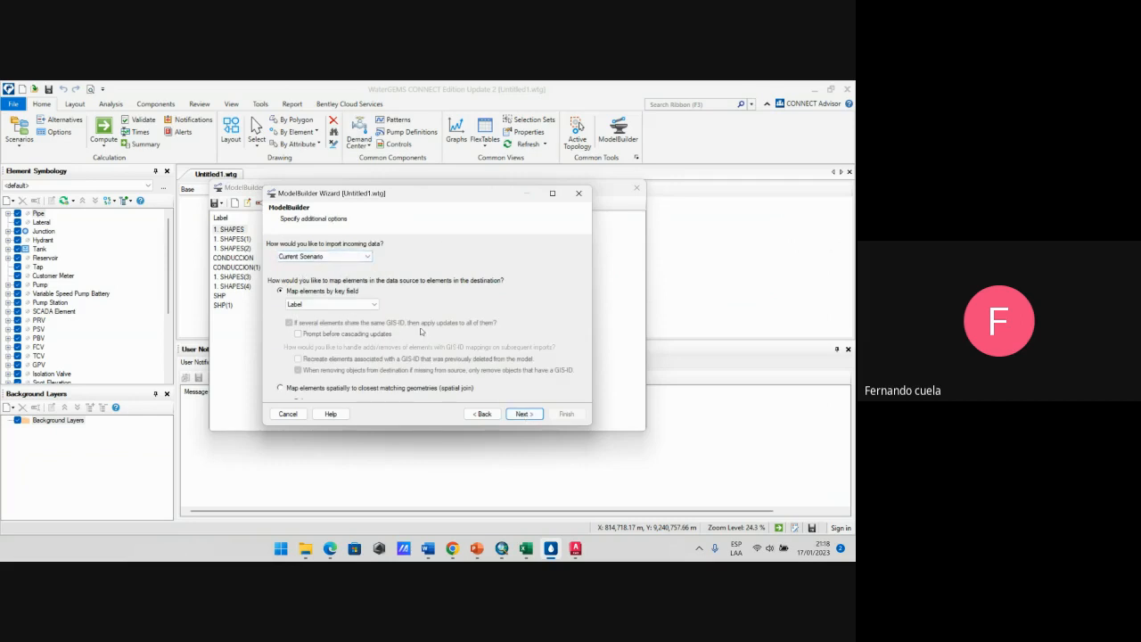
left_click(524, 413)
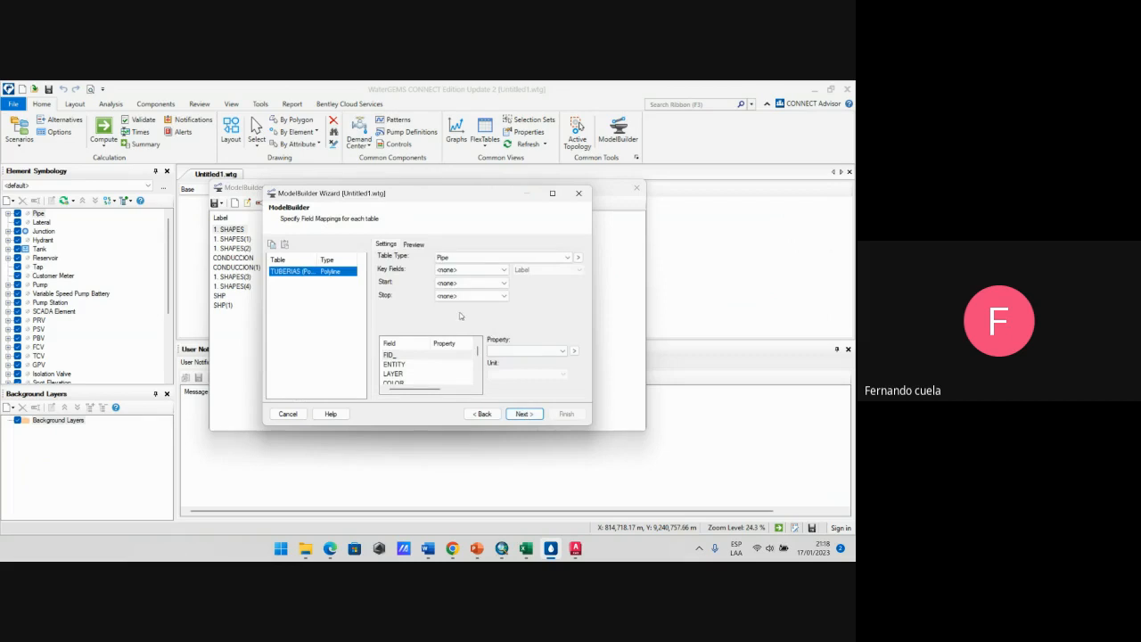
Step: Keep Pipe as the table type for the TUBERIAS polyline table in the field mappings
left_click(447, 257)
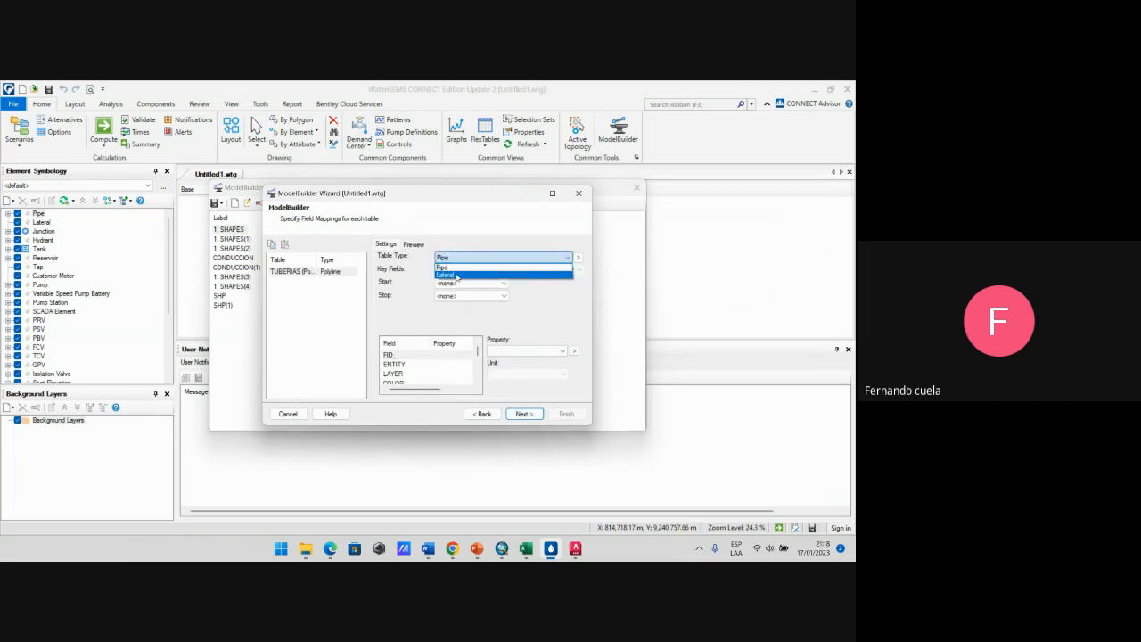
left_click(294, 271)
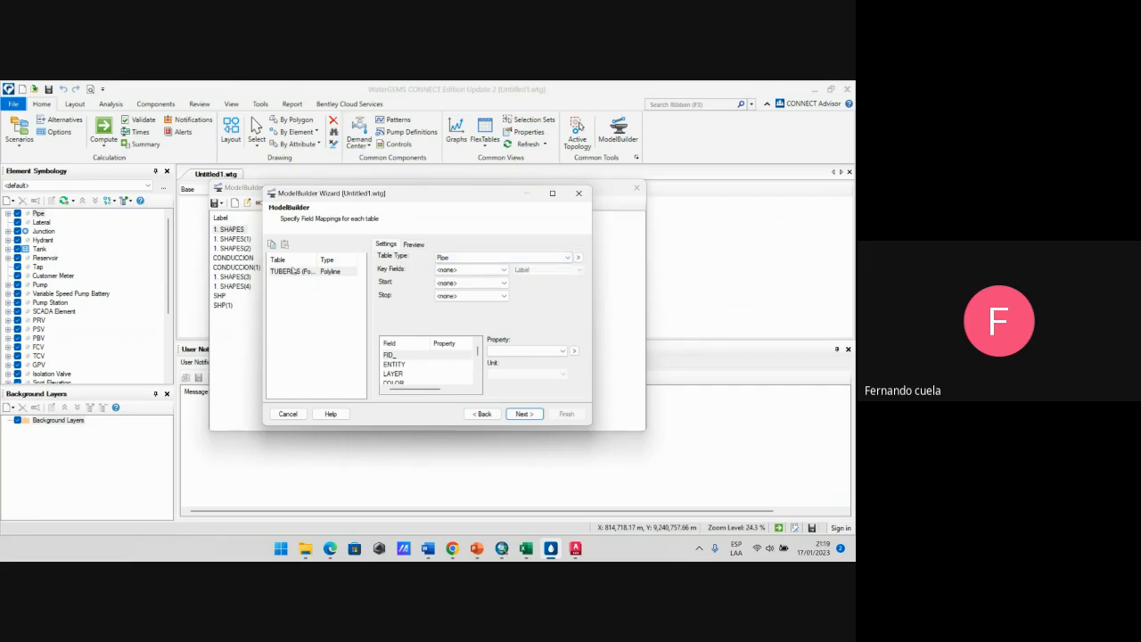
left_click(295, 271)
left_click(450, 257)
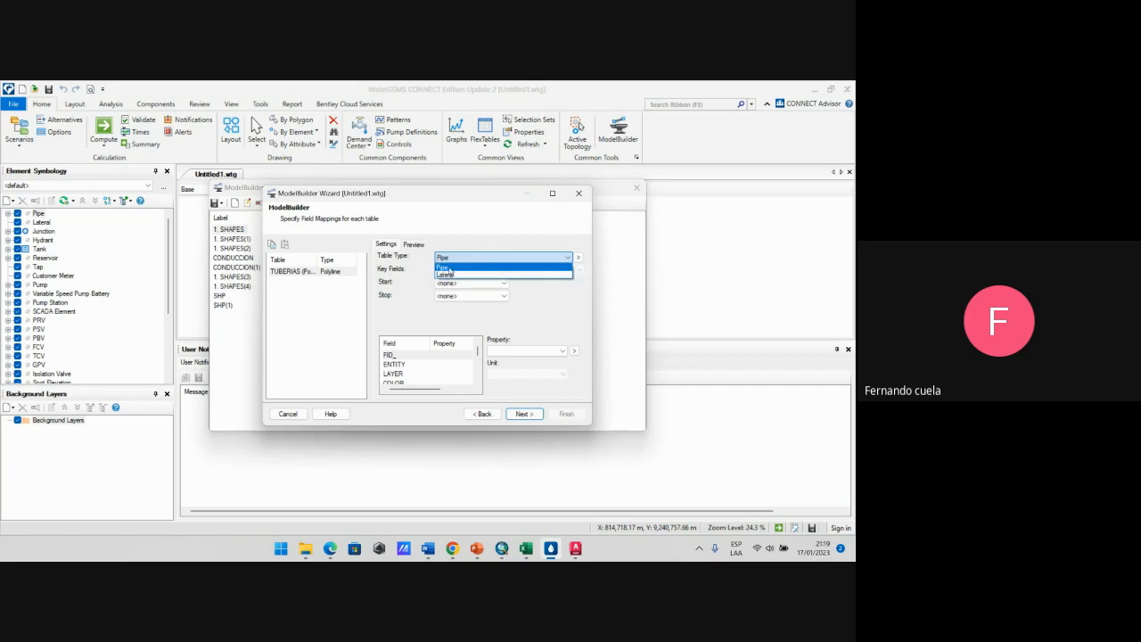
left_click(446, 268)
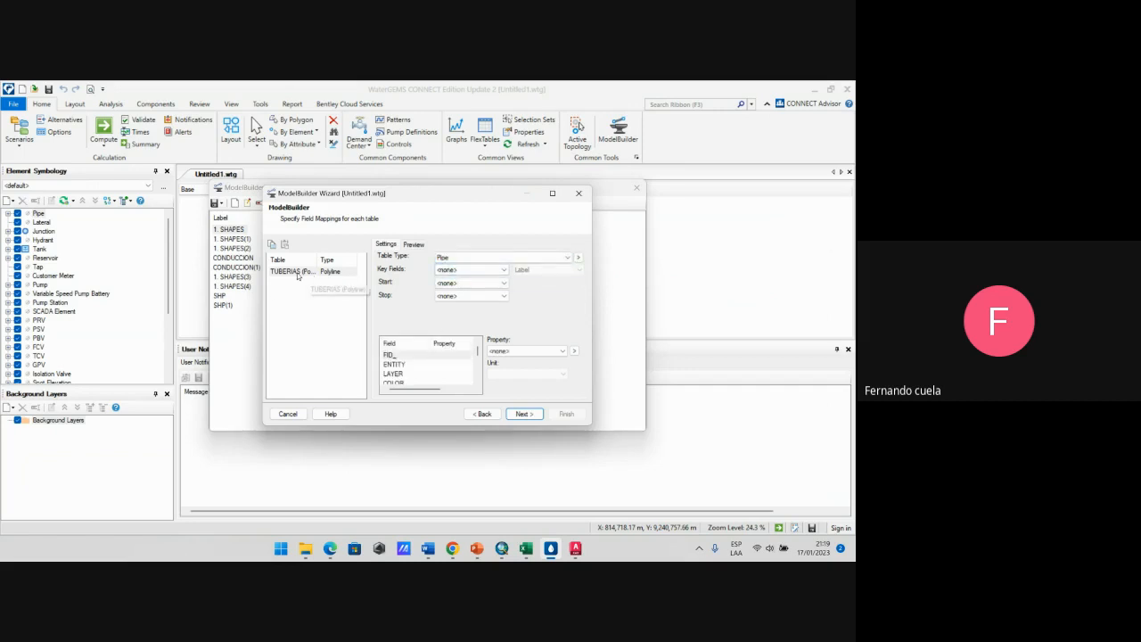
left_click(298, 272)
left_click(465, 257)
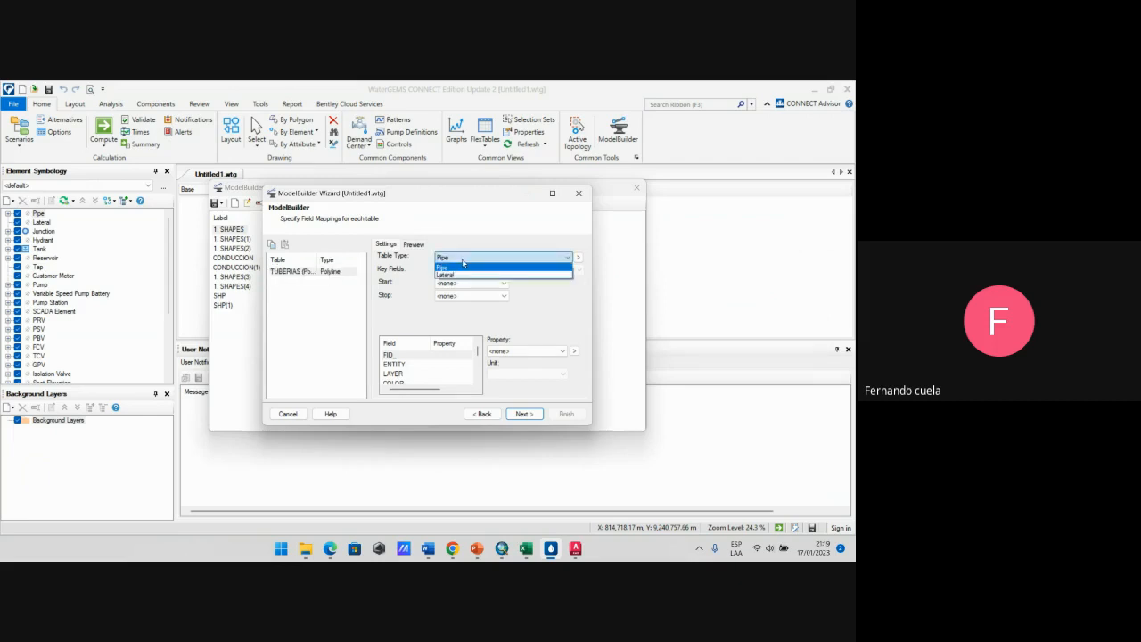
left_click(462, 273)
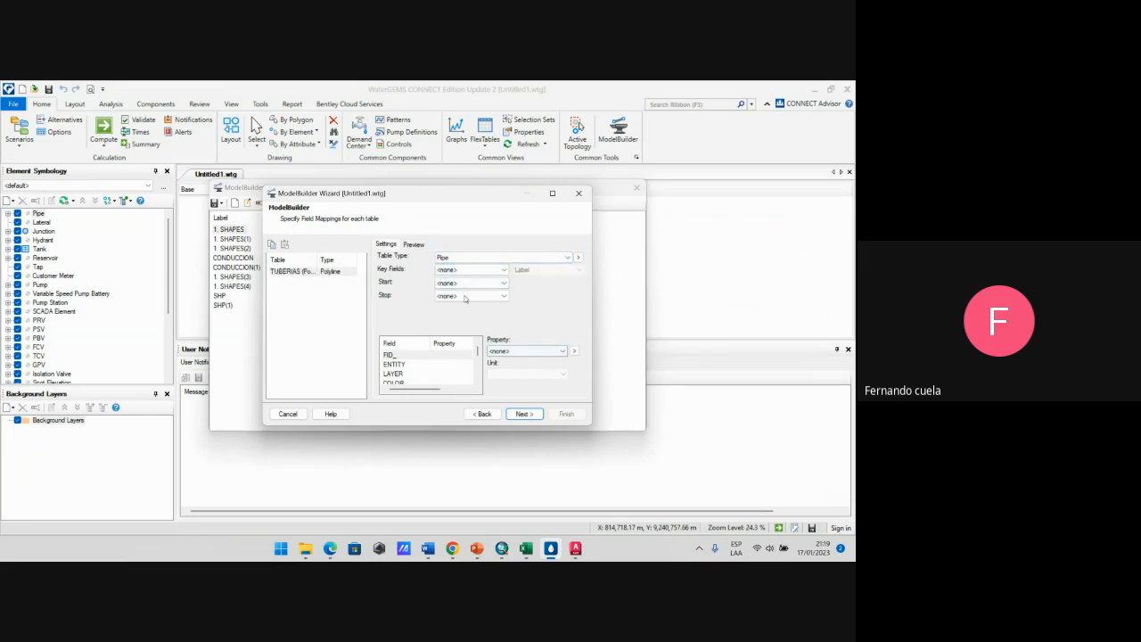
Step: Choose <label> as the key field for the TUBERIAS table
left_click(485, 270)
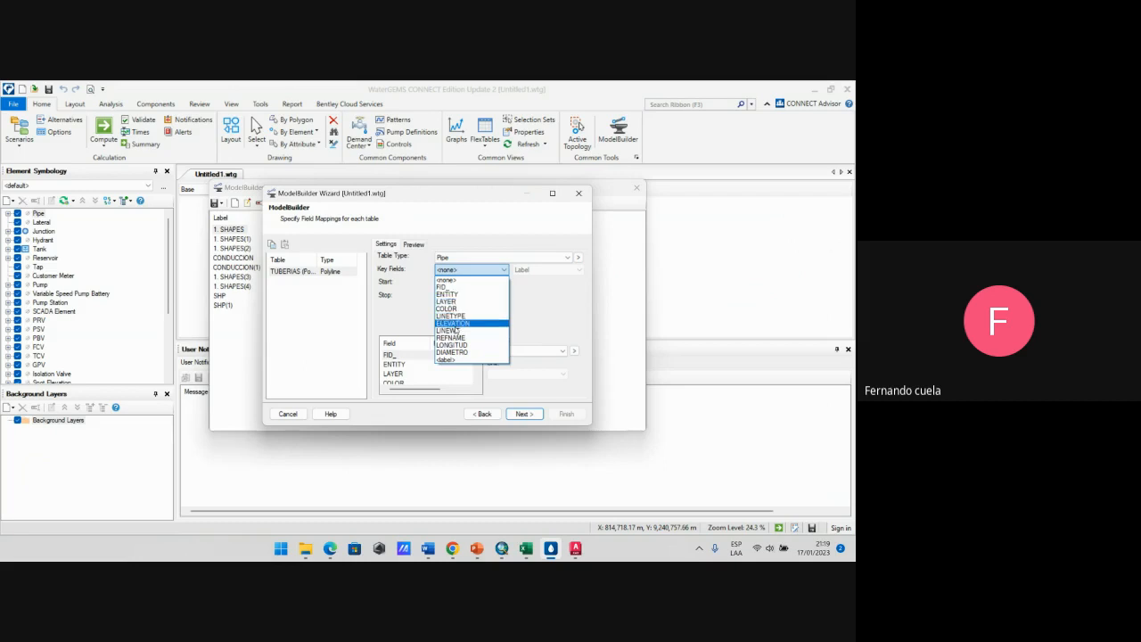
left_click(544, 321)
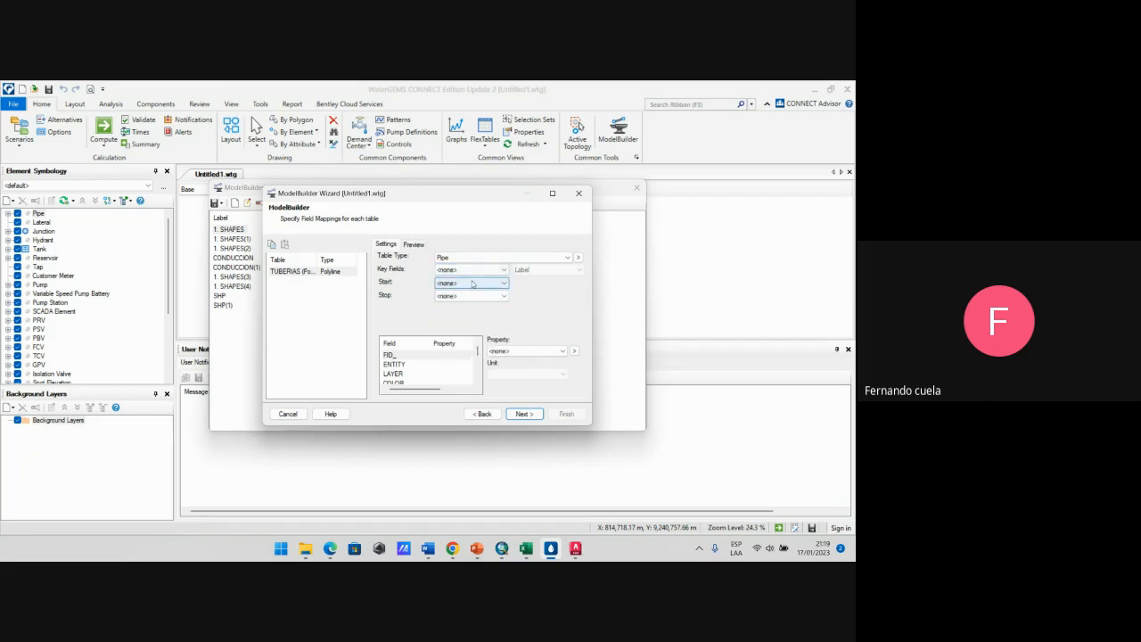
left_click(473, 274)
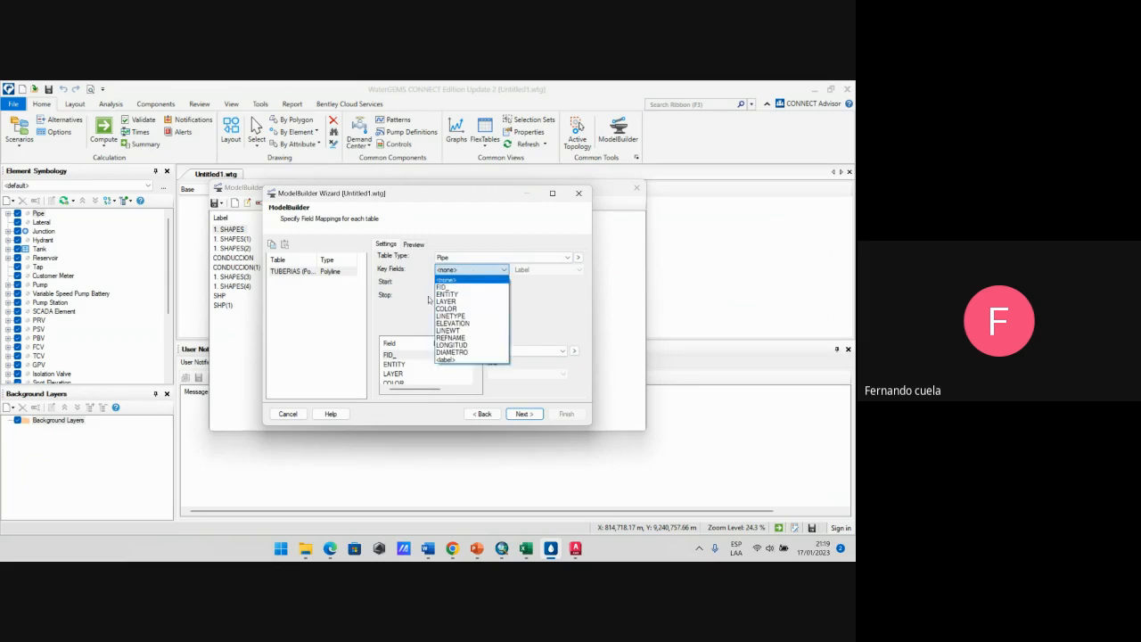
left_click(462, 361)
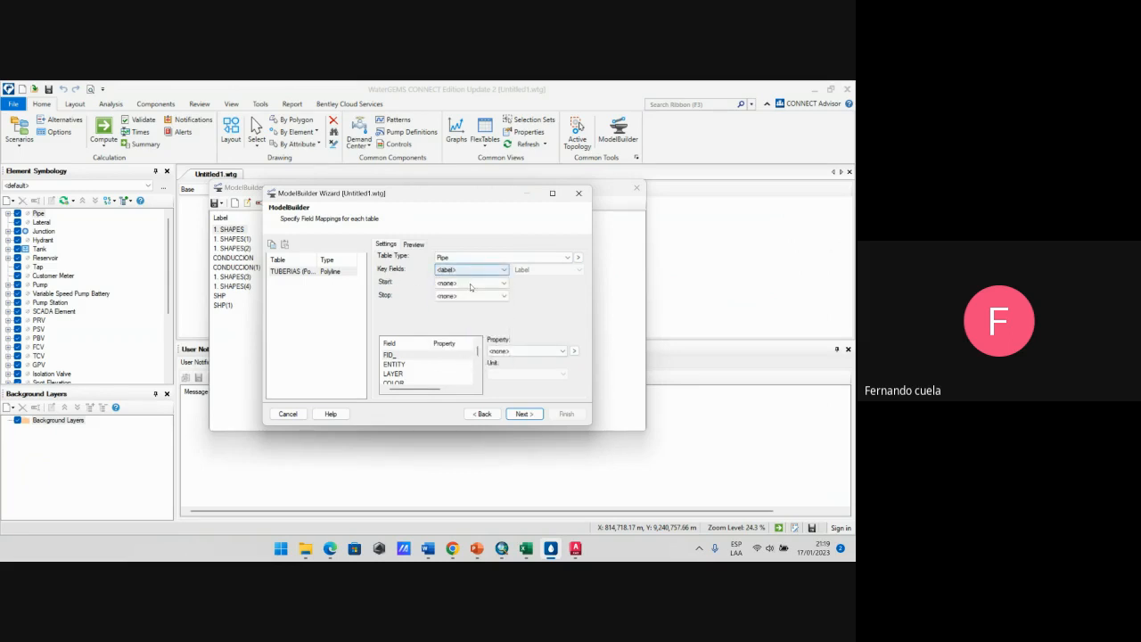
left_click(470, 284)
left_click(471, 283)
left_click(487, 288)
left_click(488, 288)
left_click(487, 287)
left_click(487, 288)
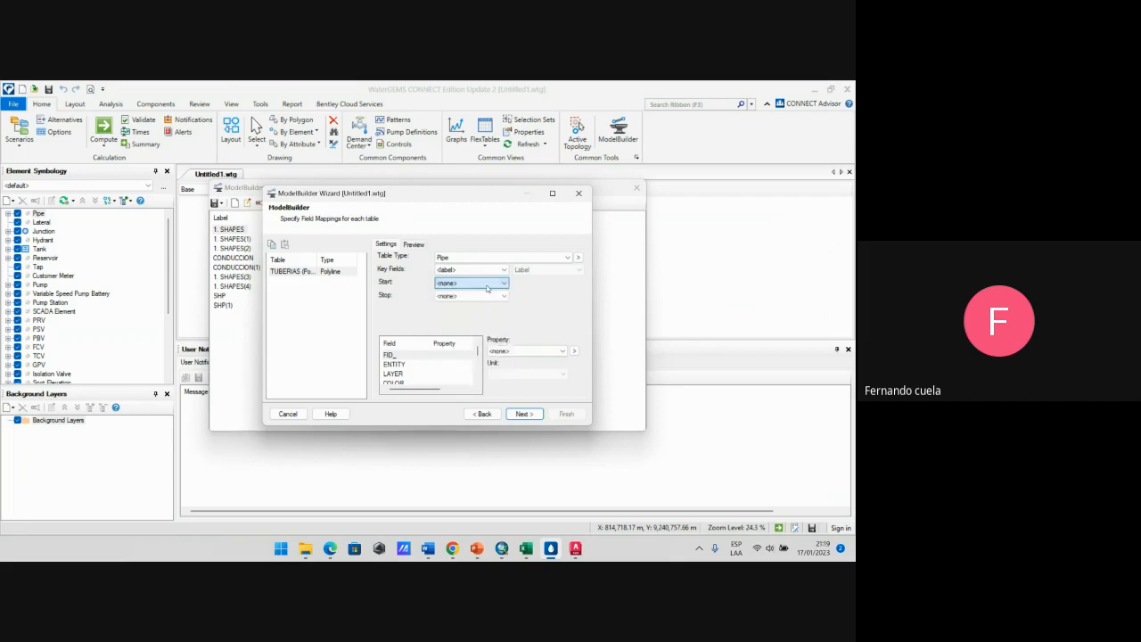
left_click(487, 288)
left_click(487, 288)
left_click(487, 287)
left_click(486, 288)
left_click(486, 288)
left_click(486, 288)
left_click(487, 288)
left_click(487, 288)
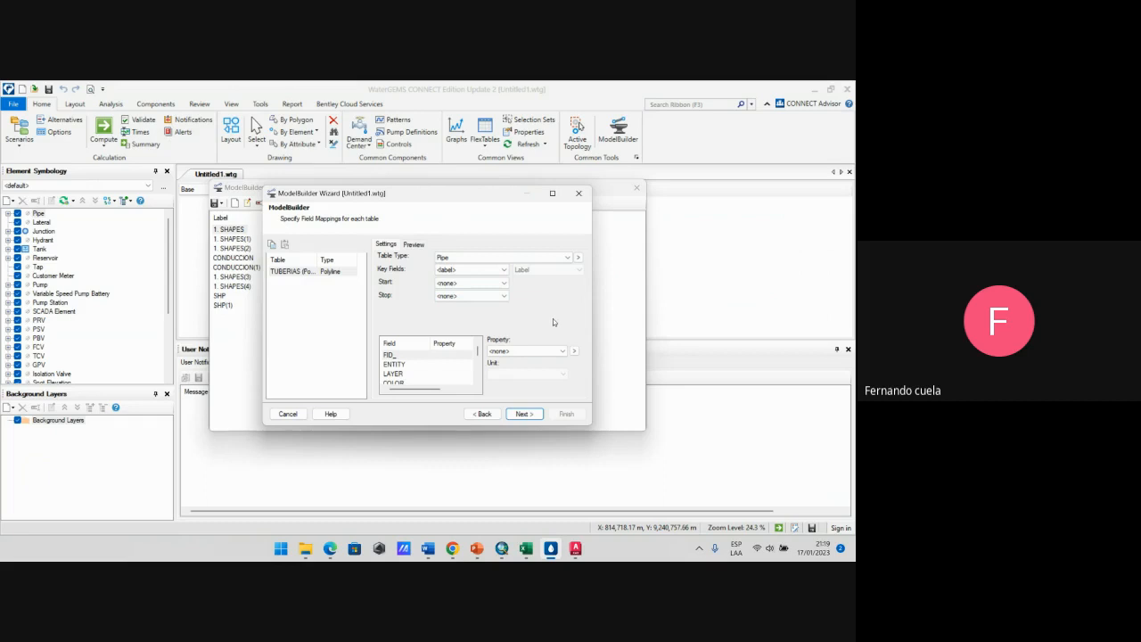
Step: Check the TUBERIAS attribute table in ArcMap, return to WaterGEMS, and map the LONGITUD field to the Length property in m
scroll(464, 372, "down", 3)
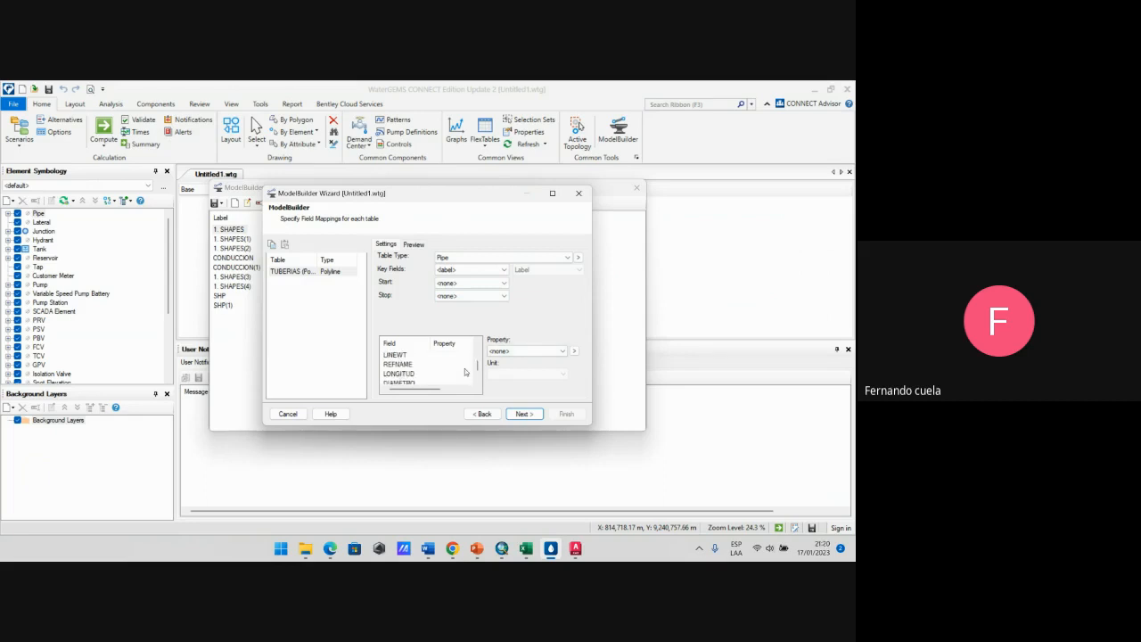
scroll(464, 371, "up", 1)
scroll(464, 371, "down", 1)
left_click(505, 550)
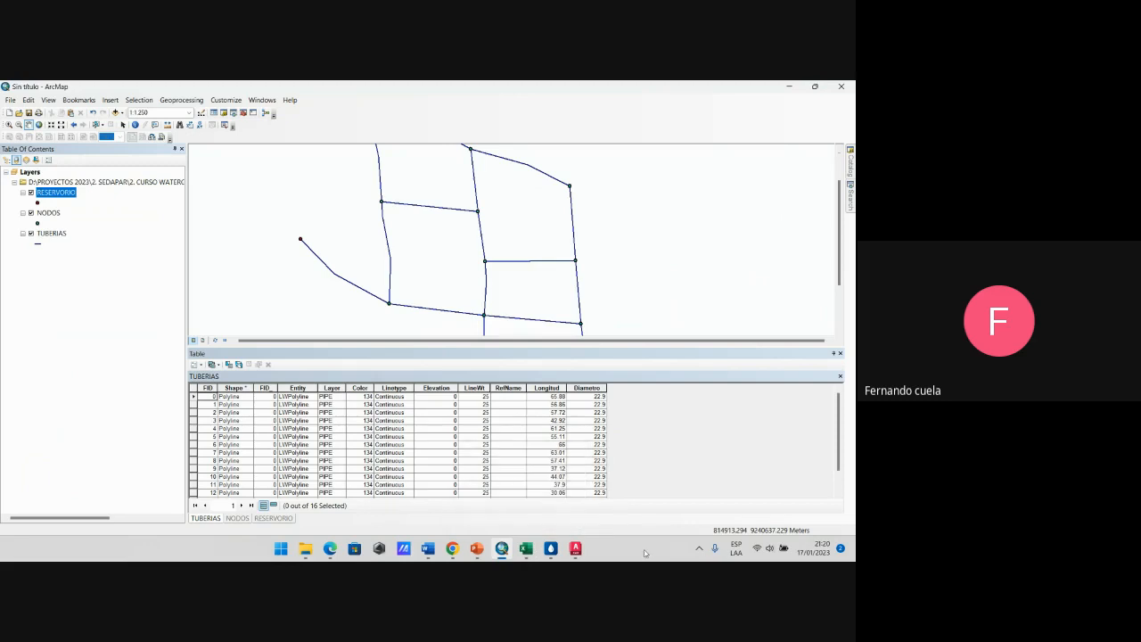
left_click(550, 548)
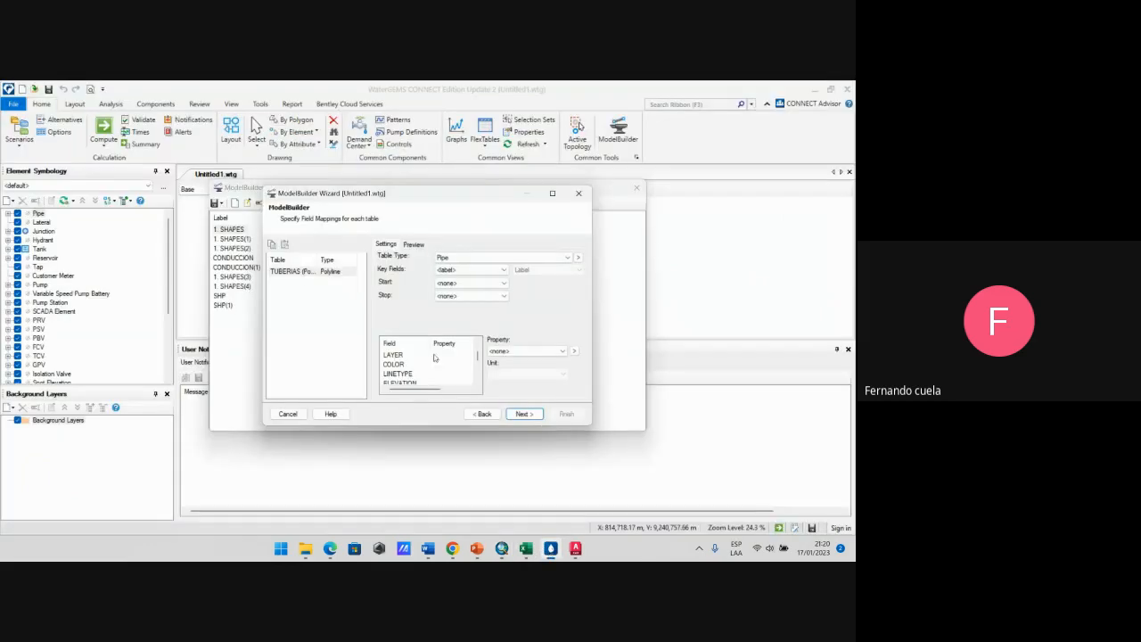
scroll(435, 357, "down", 5)
left_click(408, 357)
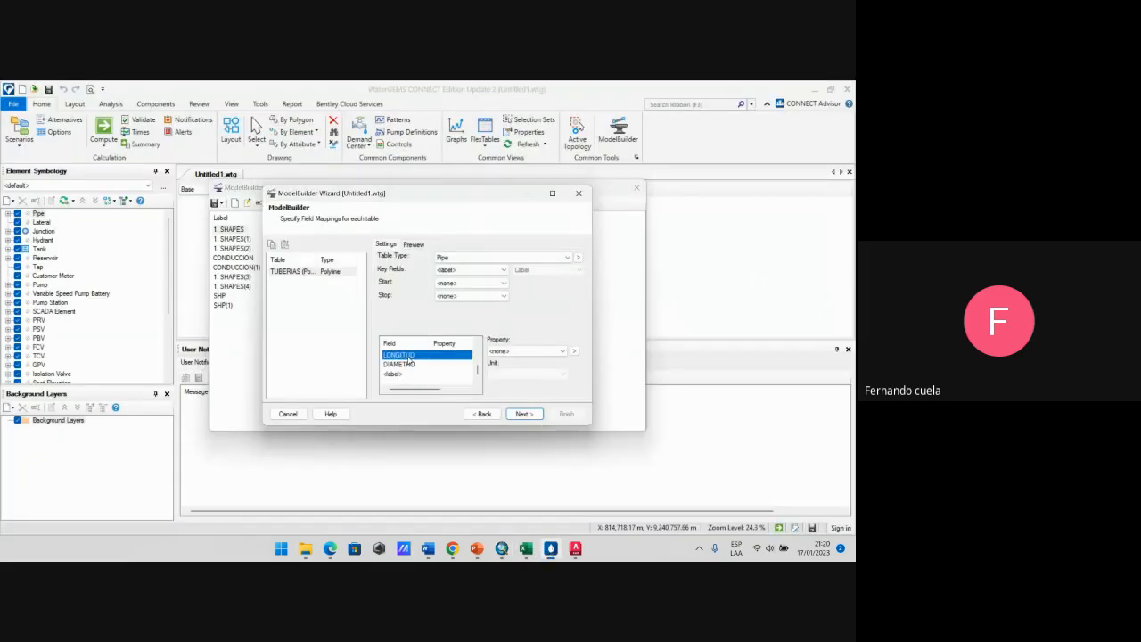
left_click(526, 350)
scroll(538, 283, "down", 10)
scroll(538, 283, "down", 18)
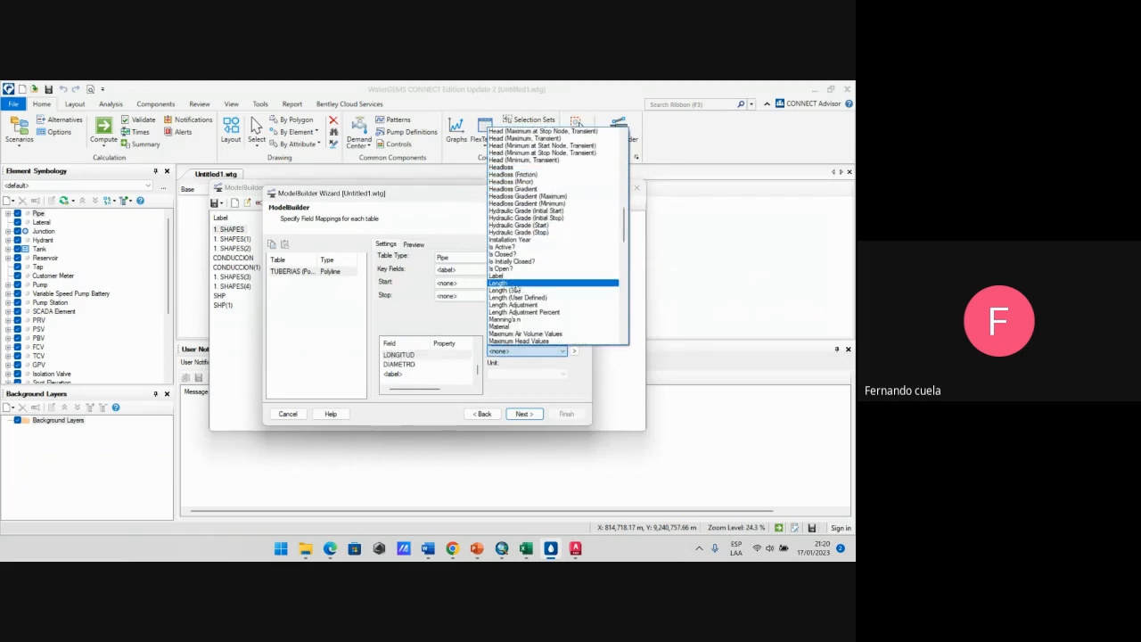
left_click(515, 285)
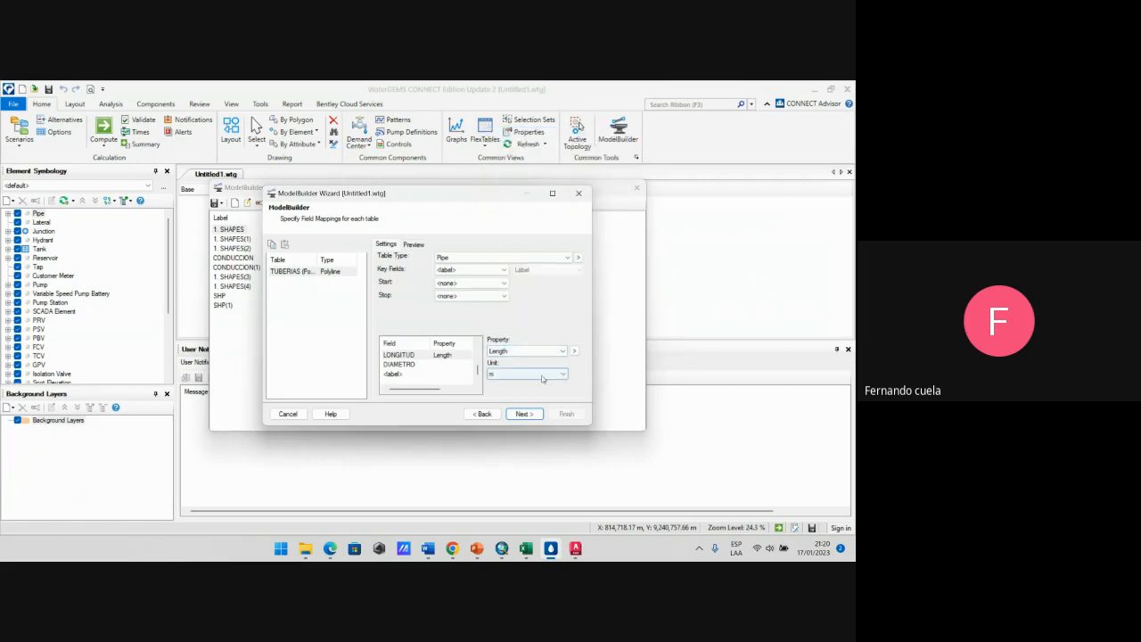
Step: Map the DIAMETRO field to the Diameter property in mm, and compare it with the TUBERIAS table in ArcMap
left_click(406, 365)
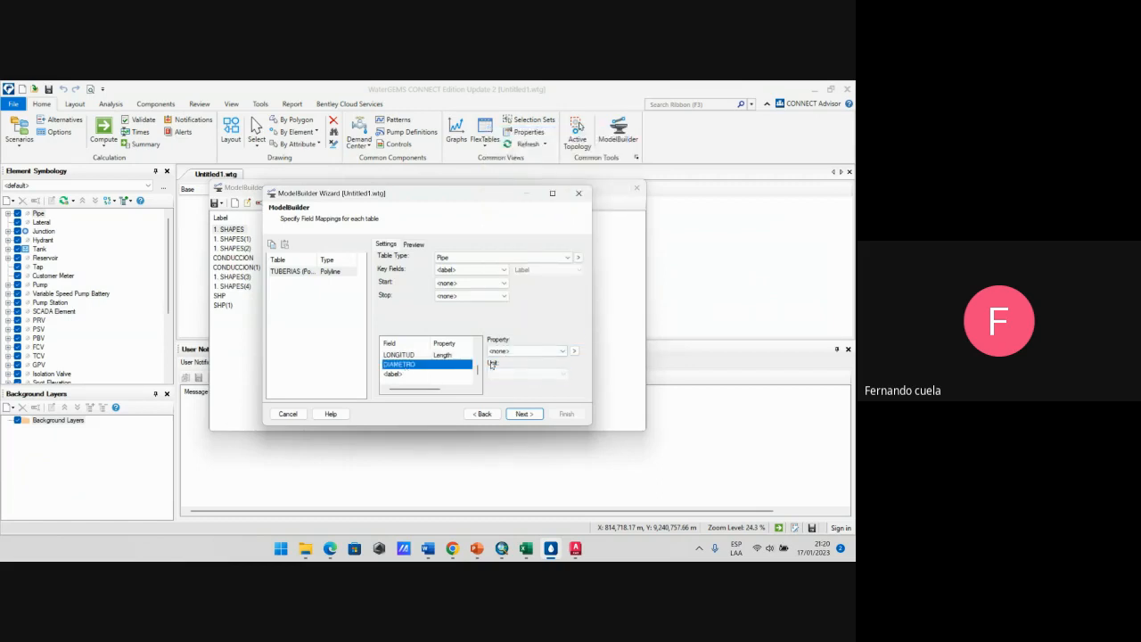
left_click(528, 351)
scroll(526, 268, "down", 3)
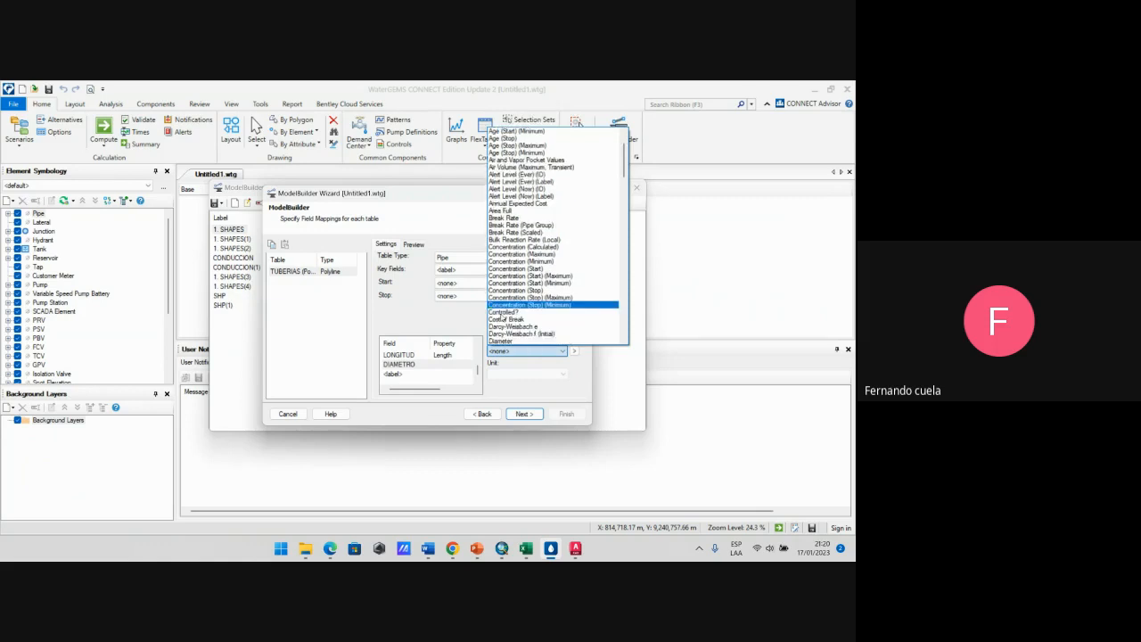
scroll(521, 276, "down", 3)
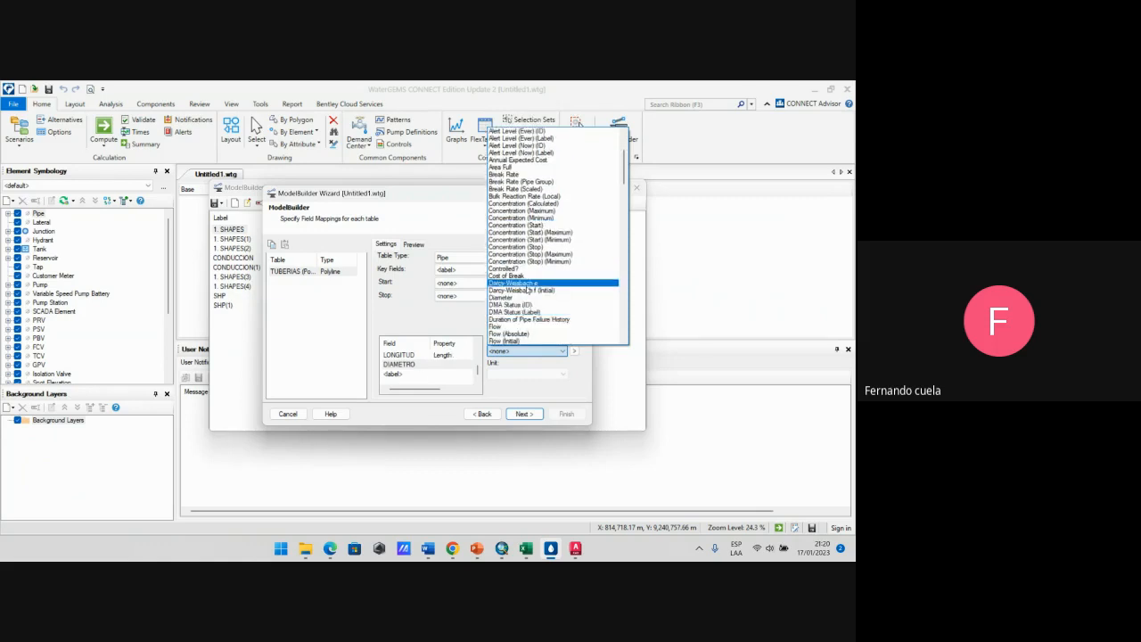
left_click(516, 278)
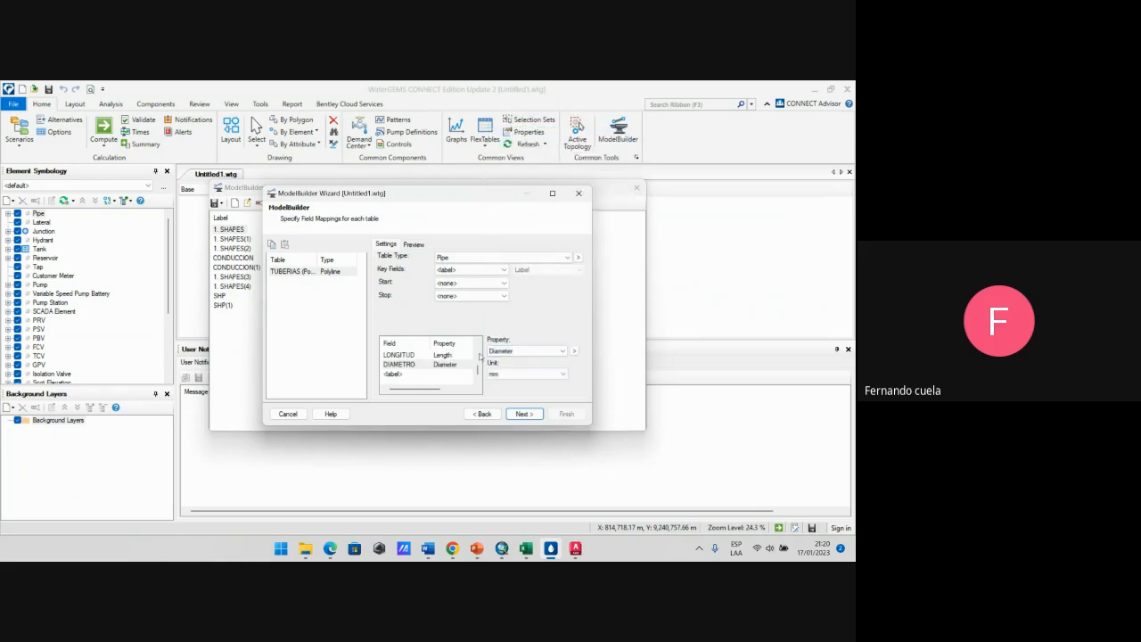
left_click(501, 548)
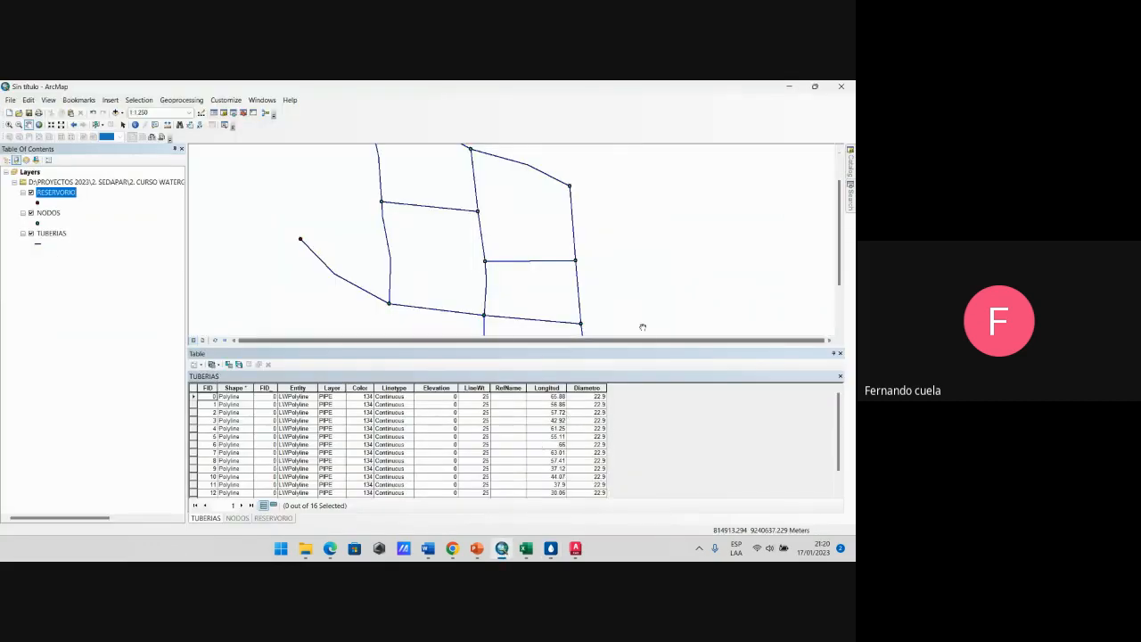
left_click(790, 86)
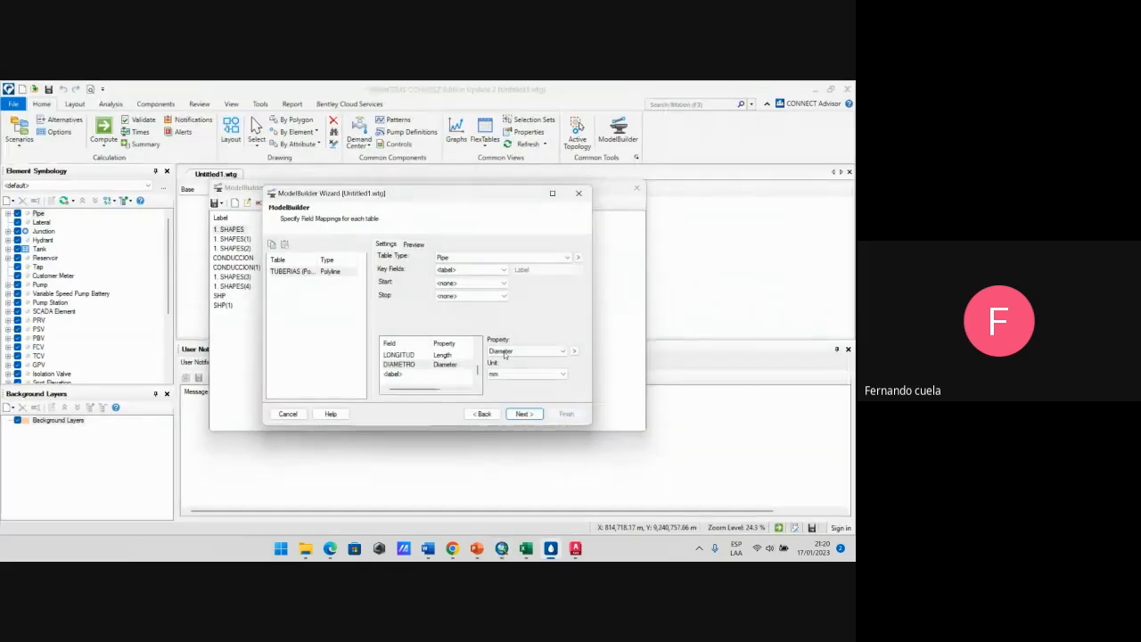
Step: Build the entire model with selection sets for added and modified elements, and review the pipe statistics in the ModelBuilder summary
left_click(524, 413)
left_click(524, 414)
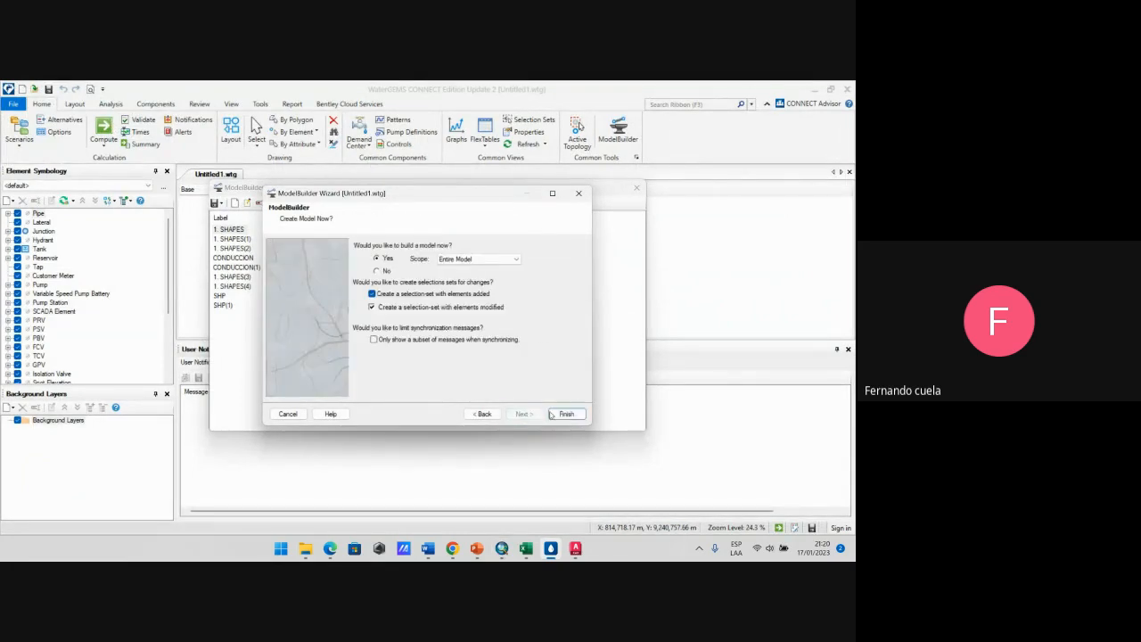
left_click(564, 413)
left_click(438, 336)
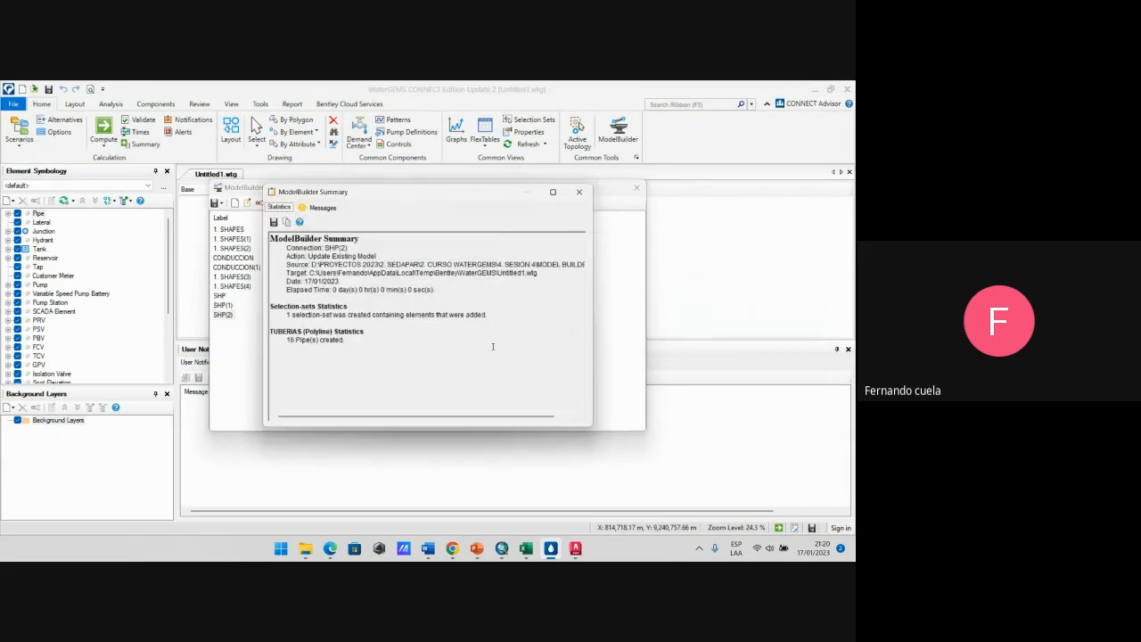
triple_click(287, 340)
left_click(376, 348)
Step: Close the summary and ModelBuilder, and synchronize the drawing with the database
left_click(579, 193)
left_click(636, 188)
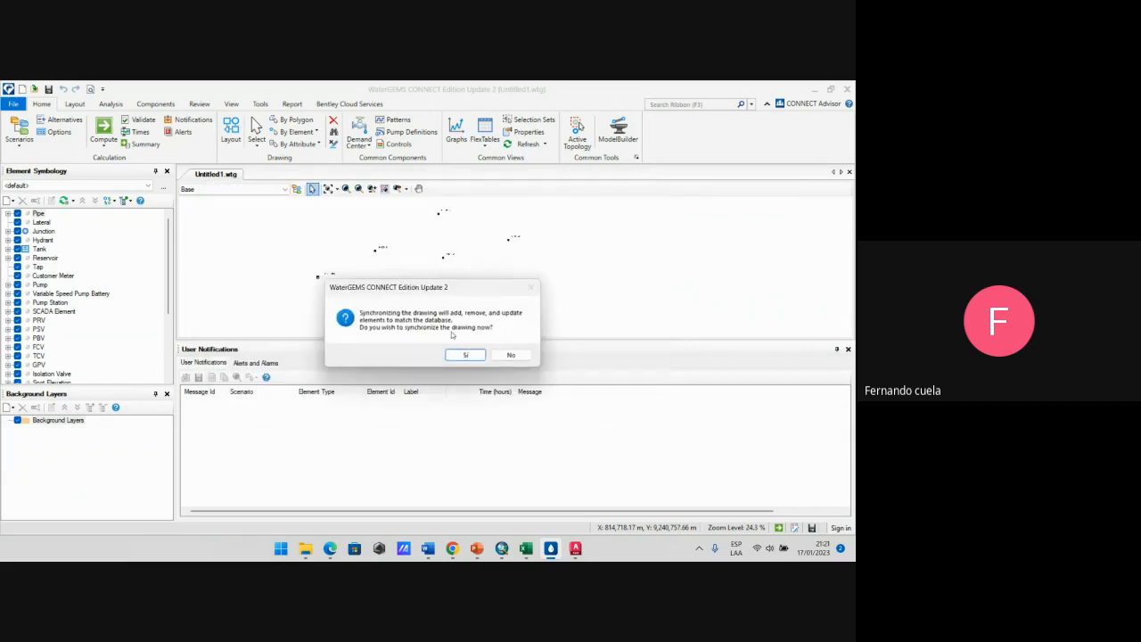
left_click(465, 356)
key("Return")
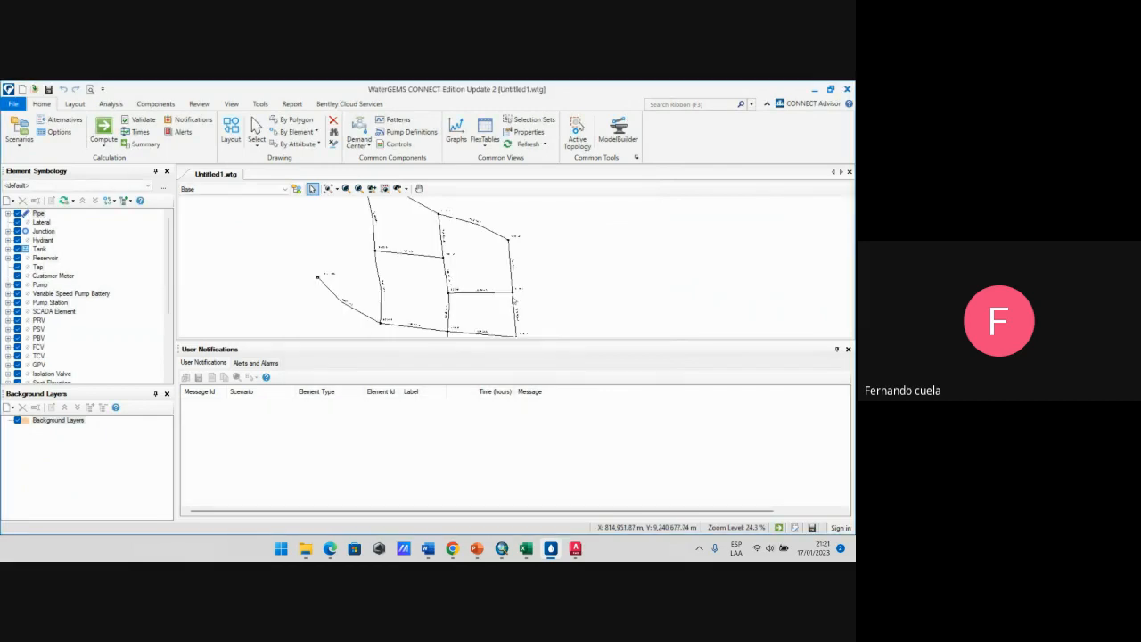
Step: Inspect how the imported pipes connect to the NODOS-5 junction, the neighbouring junctions and the RESERVORIO tank in the drawing
scroll(353, 254, "up", 4)
scroll(353, 254, "up", 3)
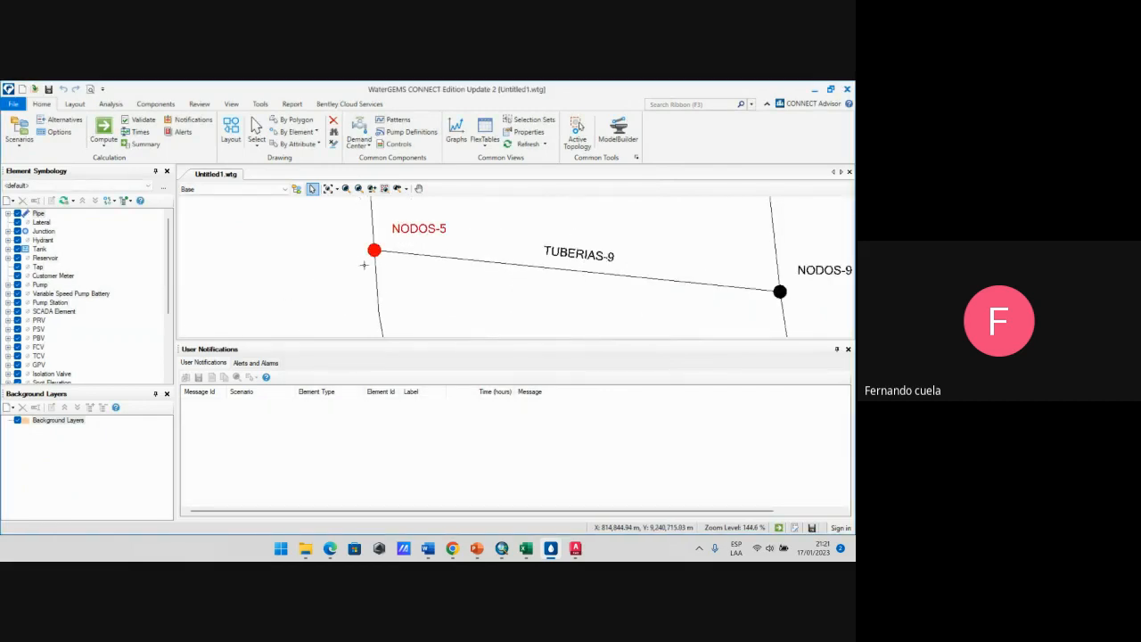
scroll(429, 293, "down", 3)
scroll(429, 293, "down", 2)
scroll(419, 293, "up", 6)
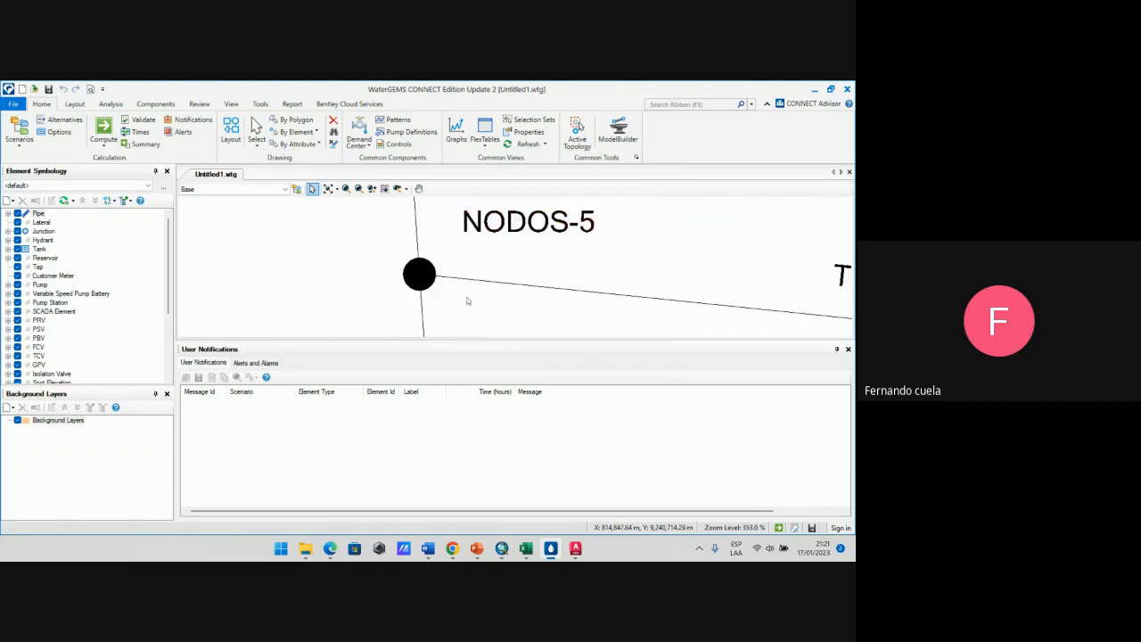
scroll(466, 298, "down", 5)
scroll(467, 299, "up", 2)
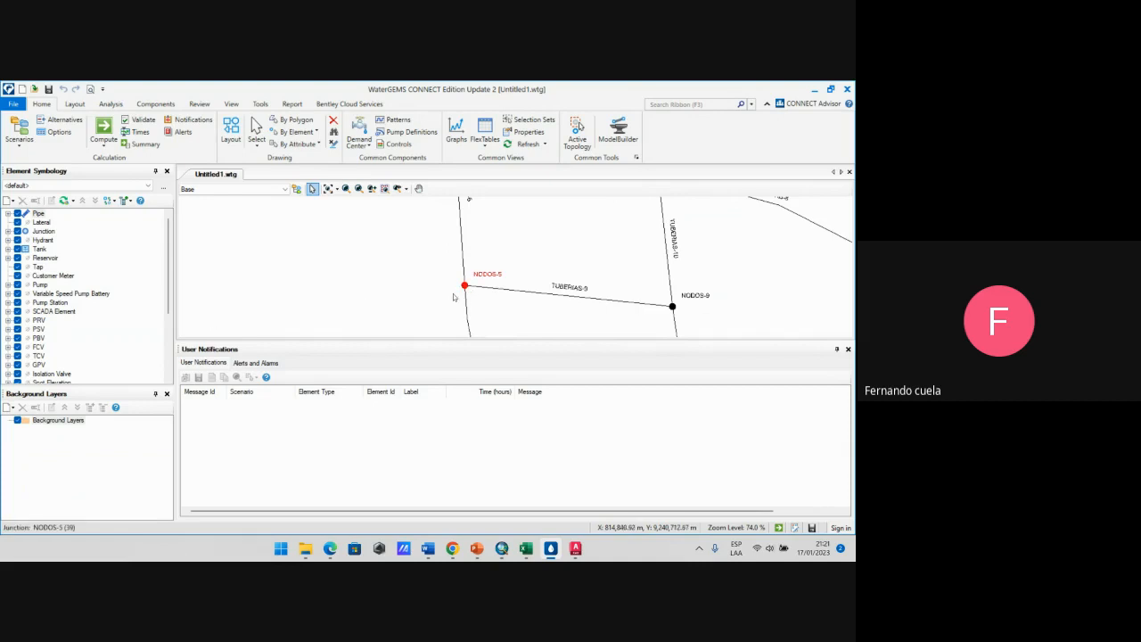
scroll(460, 285, "down", 2)
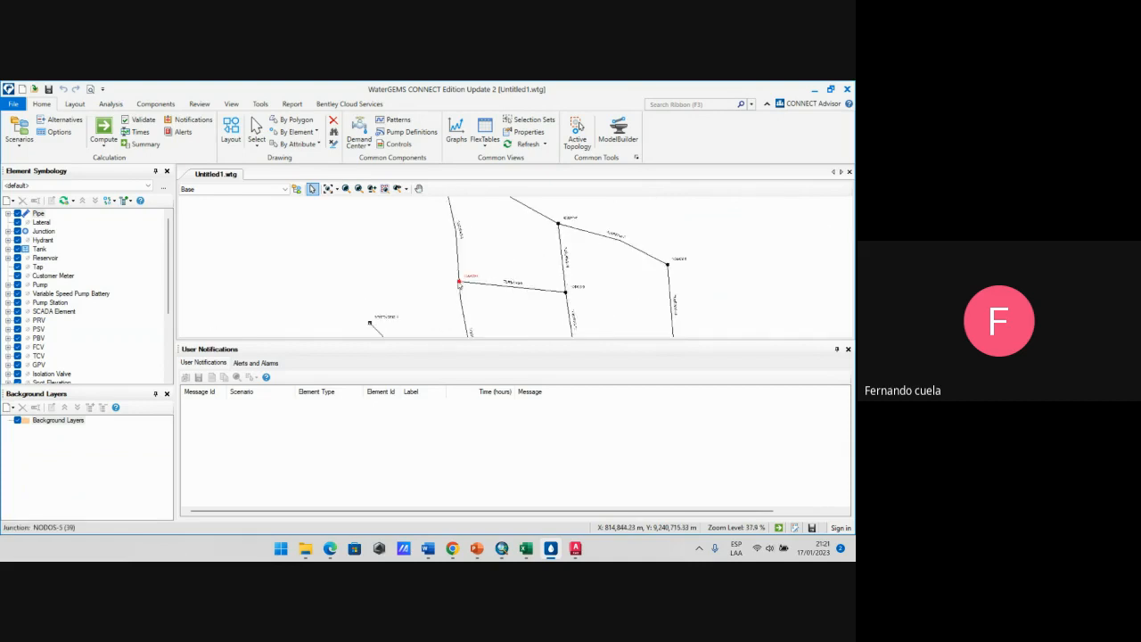
scroll(460, 285, "down", 2)
left_click(616, 292)
scroll(590, 268, "down", 2)
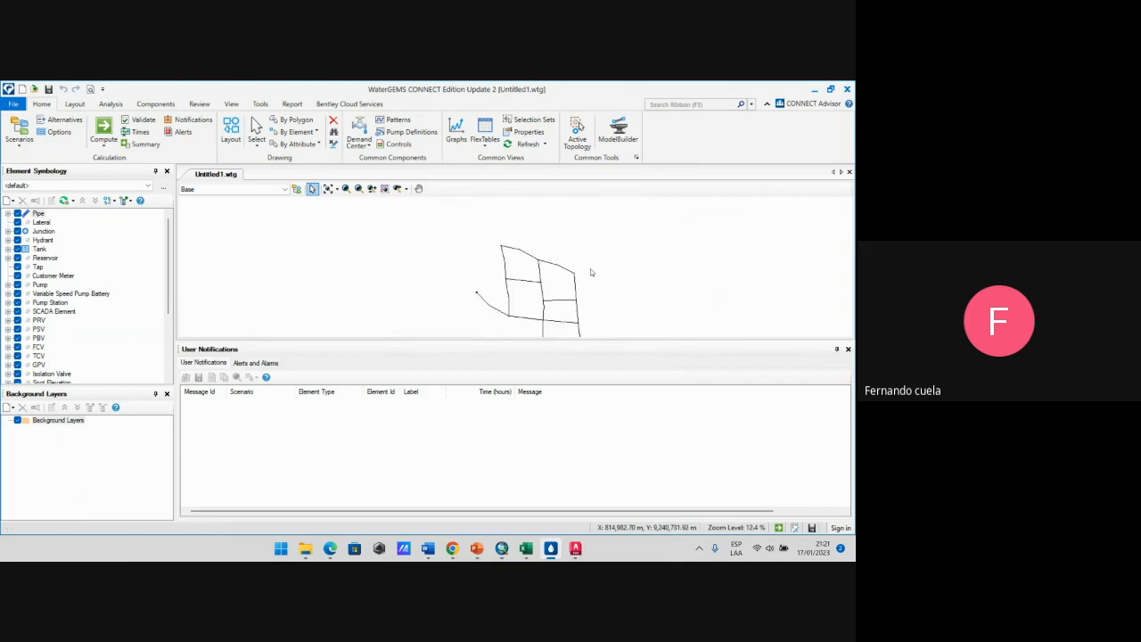
left_click_drag(589, 303, 552, 284)
scroll(479, 279, "up", 2)
scroll(436, 243, "up", 5)
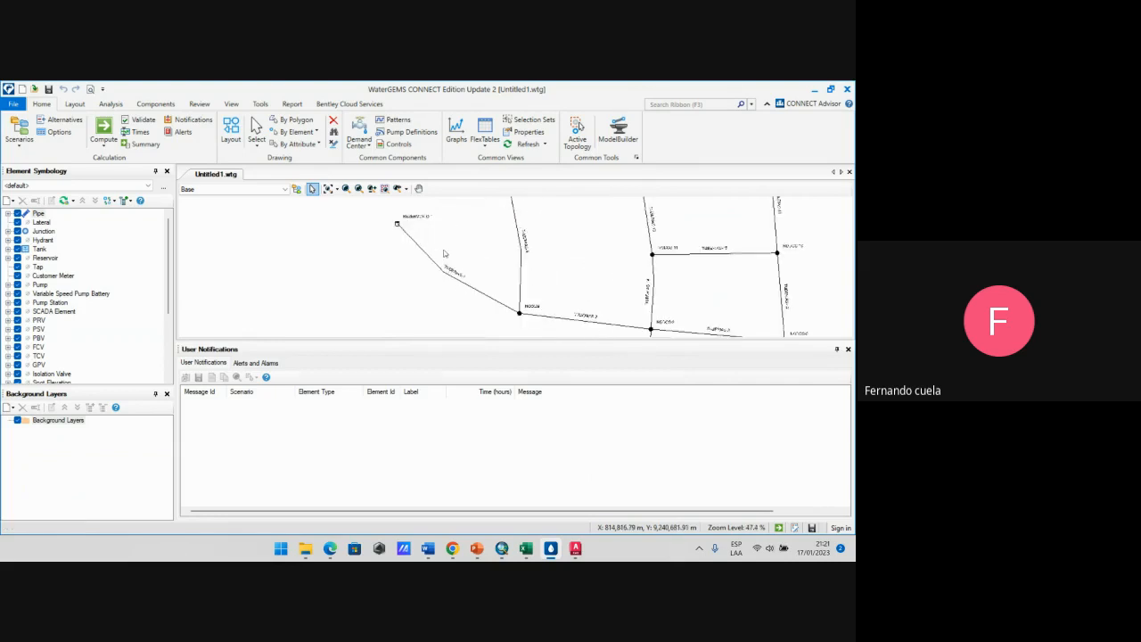
scroll(410, 249, "down", 2)
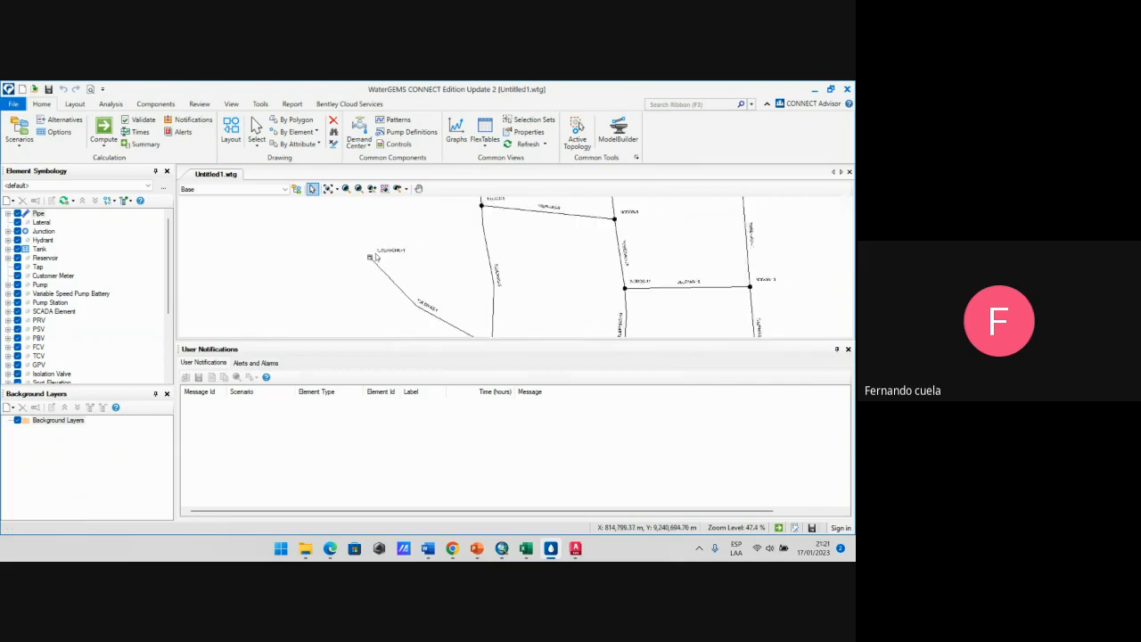
Step: Examine how the pipes connect at junction NODOS-1 and at the neighbouring junctions of the network drawing
scroll(456, 319, "up", 4)
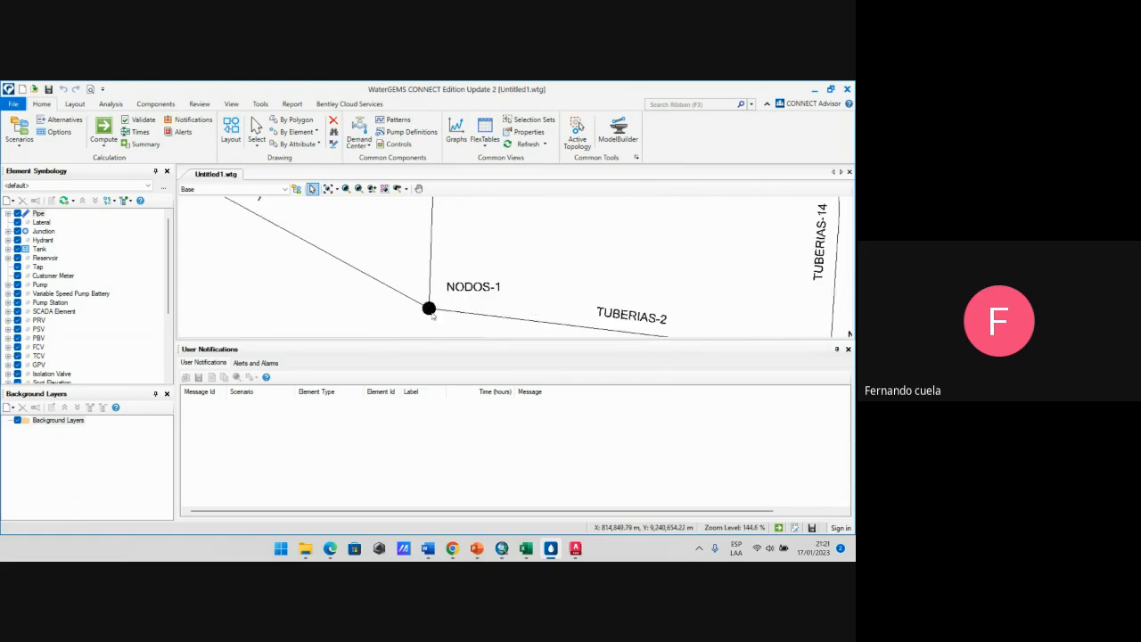
scroll(454, 310, "down", 5)
scroll(498, 309, "up", 4)
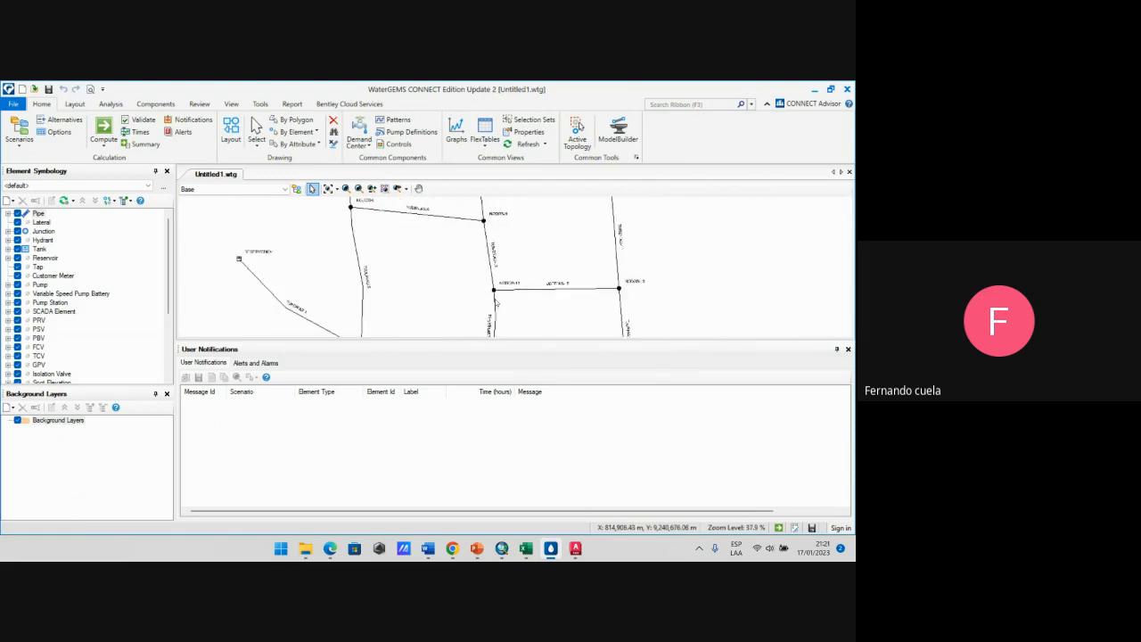
scroll(495, 299, "down", 1)
scroll(490, 293, "up", 2)
scroll(493, 283, "down", 2)
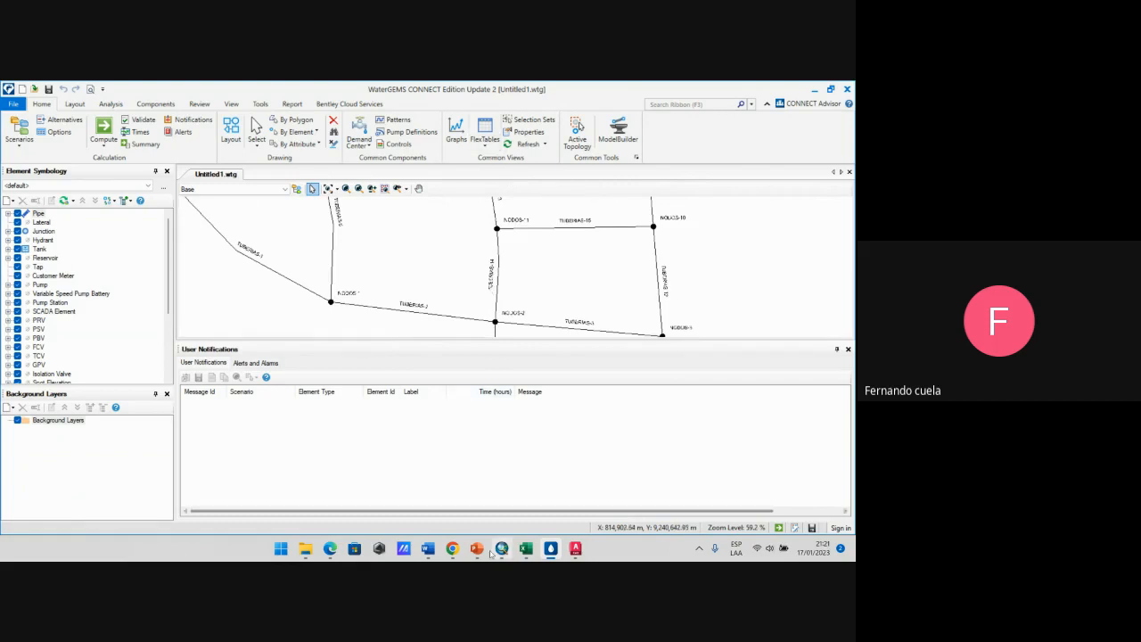
Step: Switch to the Excel Data workbook and review the Demanda sheet and the Material and H-W columns of the Tuberias sheet
left_click(526, 548)
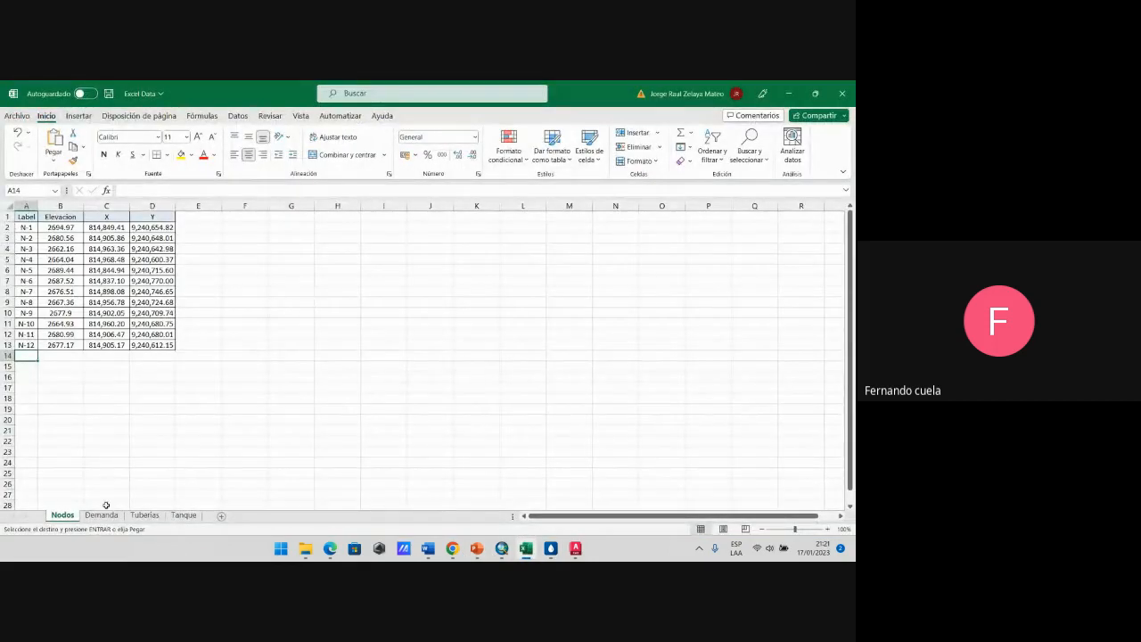
left_click(145, 514)
left_click(101, 514)
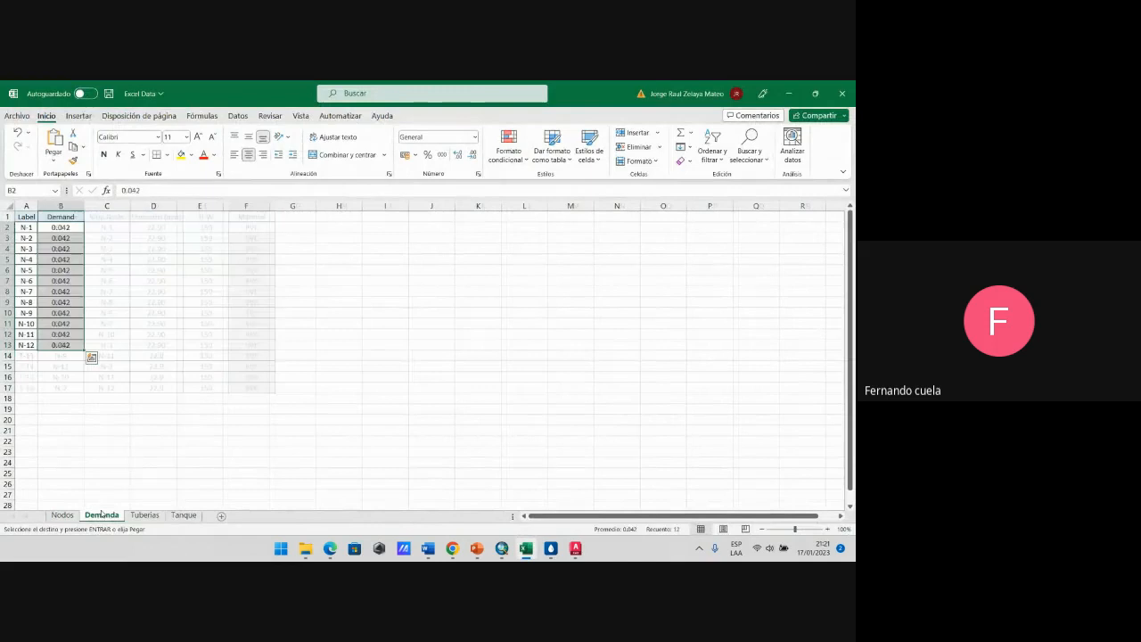
left_click(95, 249)
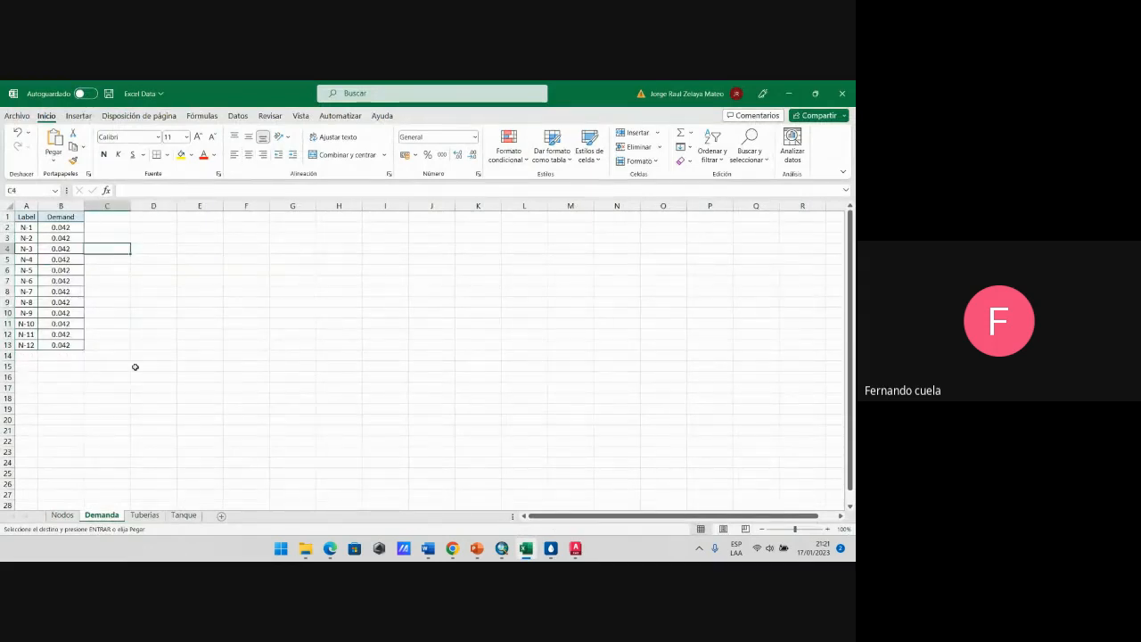
left_click(144, 514)
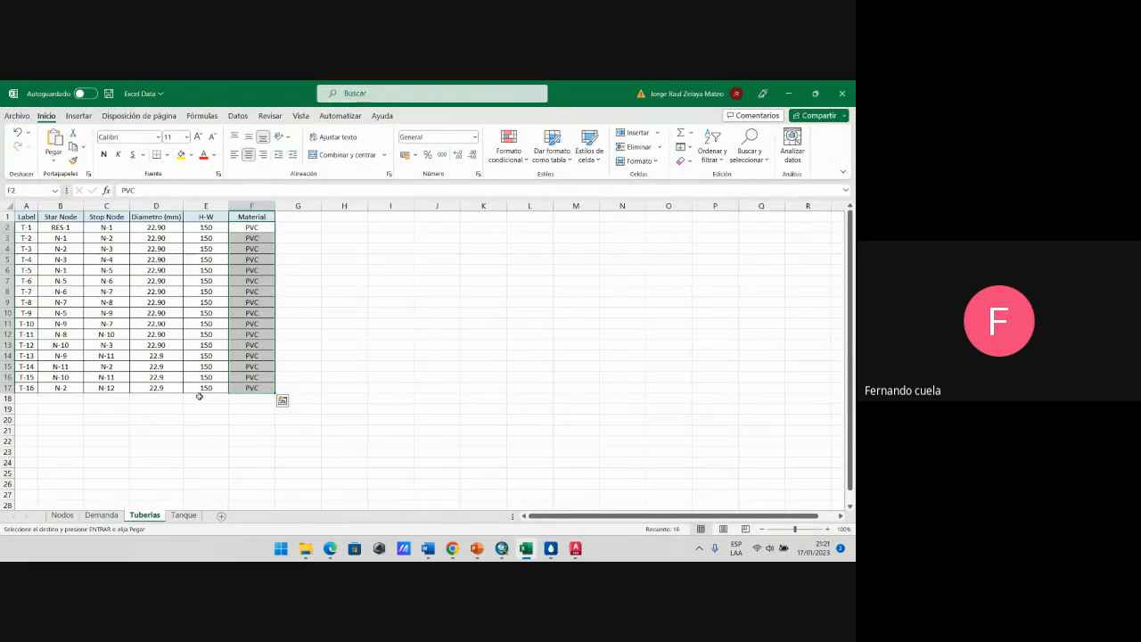
left_click_drag(258, 229, 278, 392)
left_click_drag(208, 228, 205, 386)
left_click(303, 377)
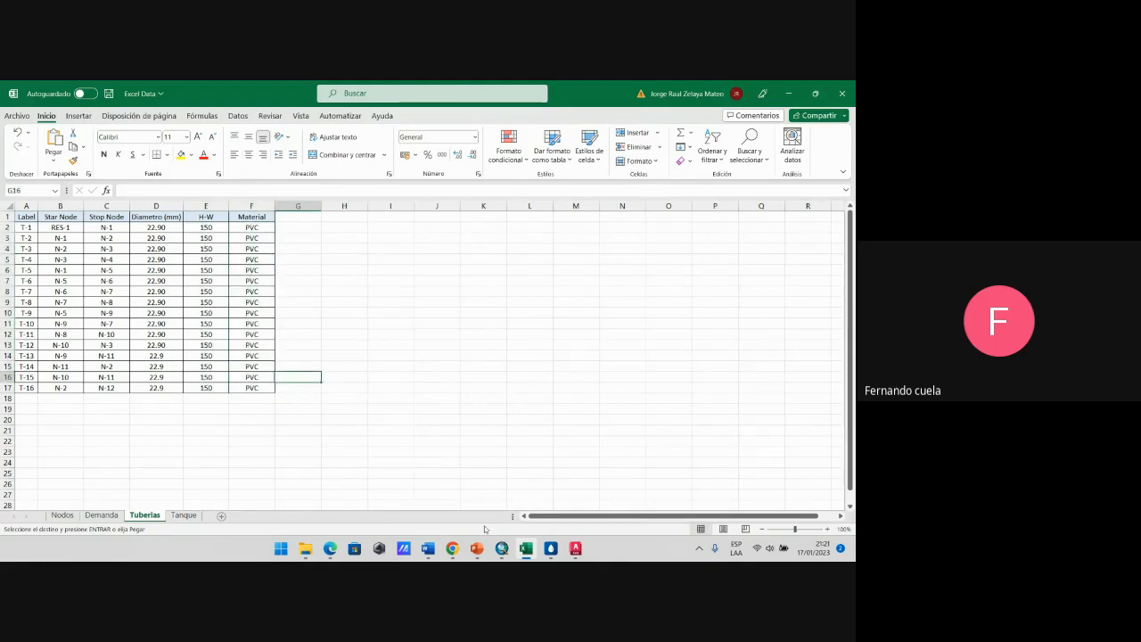
Step: Return to WaterGEMS, open the pipe FlexTable over the drawing and bring up the Material column's options
left_click(550, 548)
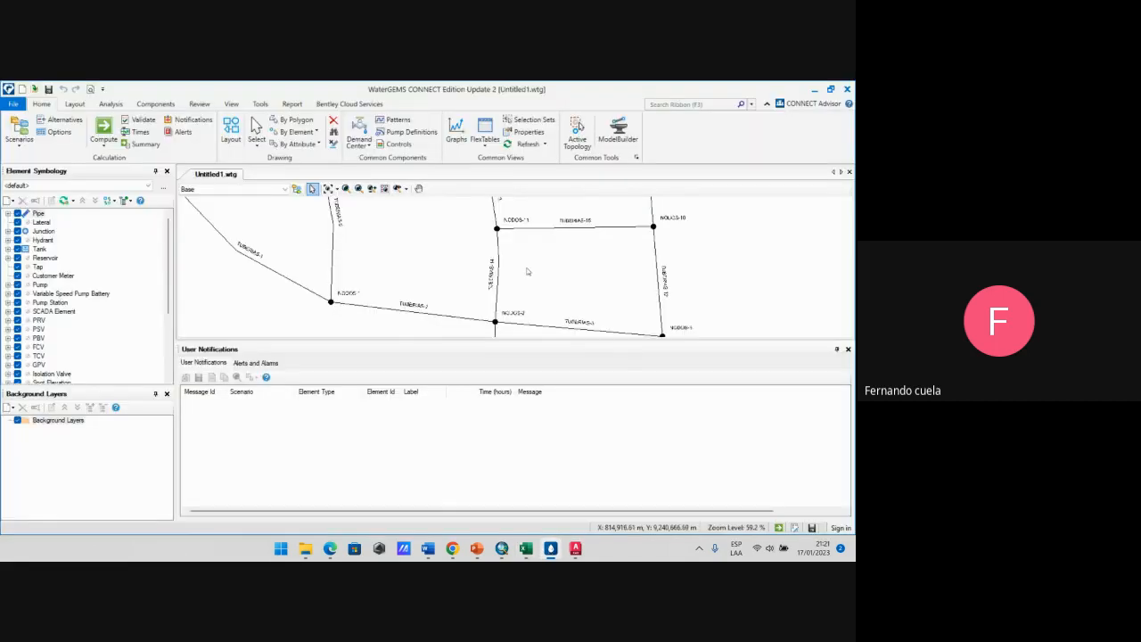
scroll(532, 280, "down", 4)
scroll(464, 285, "up", 1)
scroll(492, 298, "down", 1)
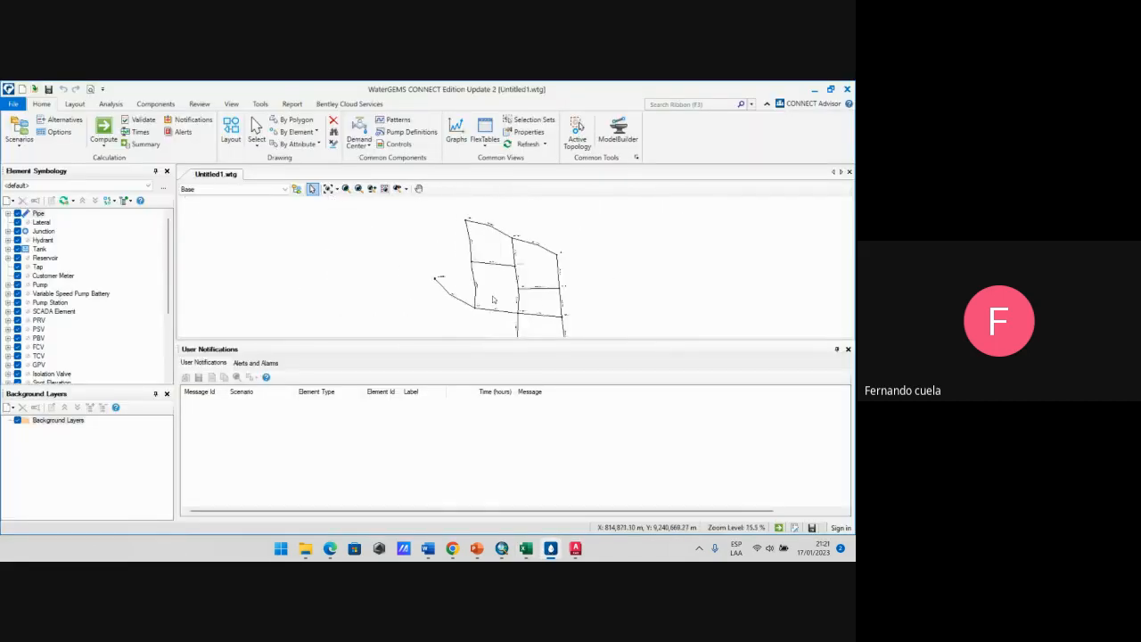
mouse_move(503, 295)
left_mouse_down()
mouse_move(482, 296)
mouse_move(468, 238)
left_mouse_up()
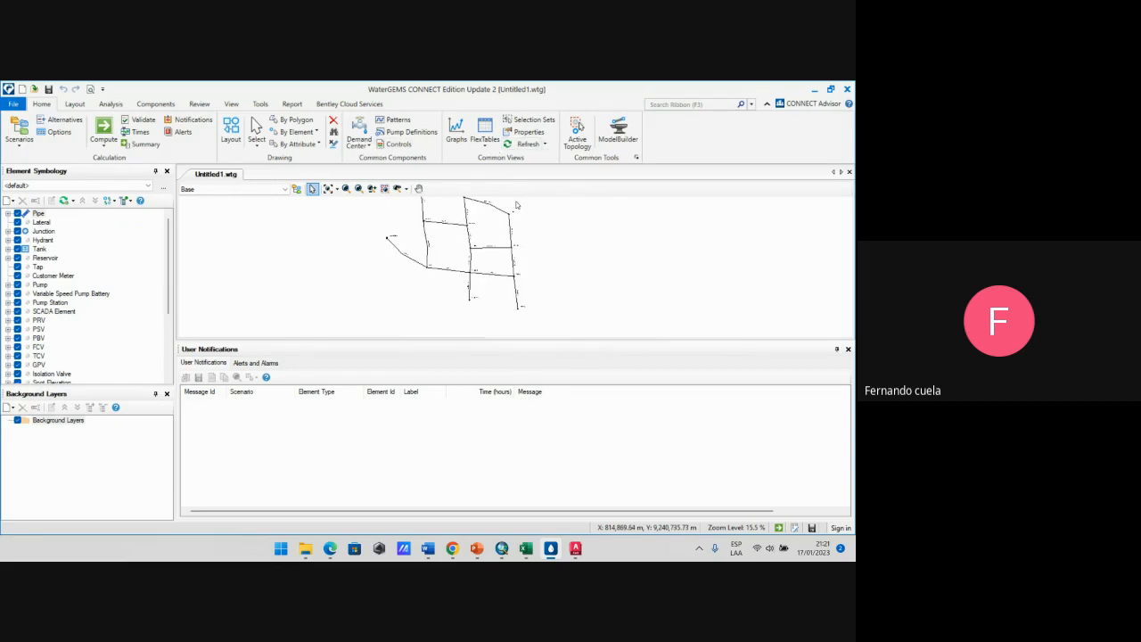
left_click(485, 141)
left_click(496, 177)
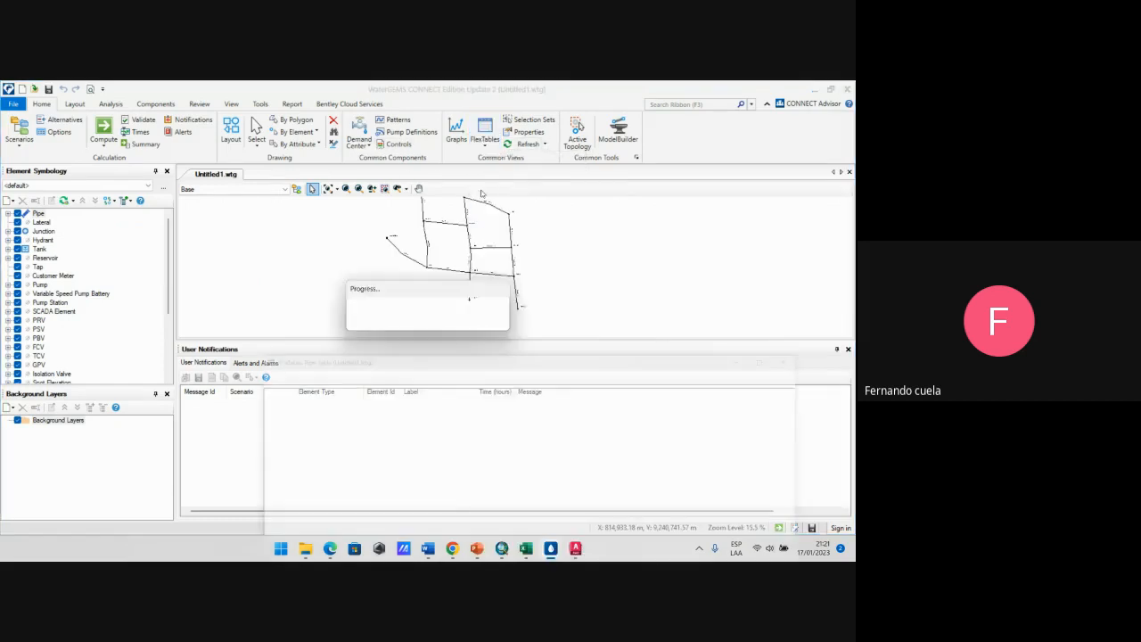
left_click_drag(457, 360, 385, 160)
right_click(432, 197)
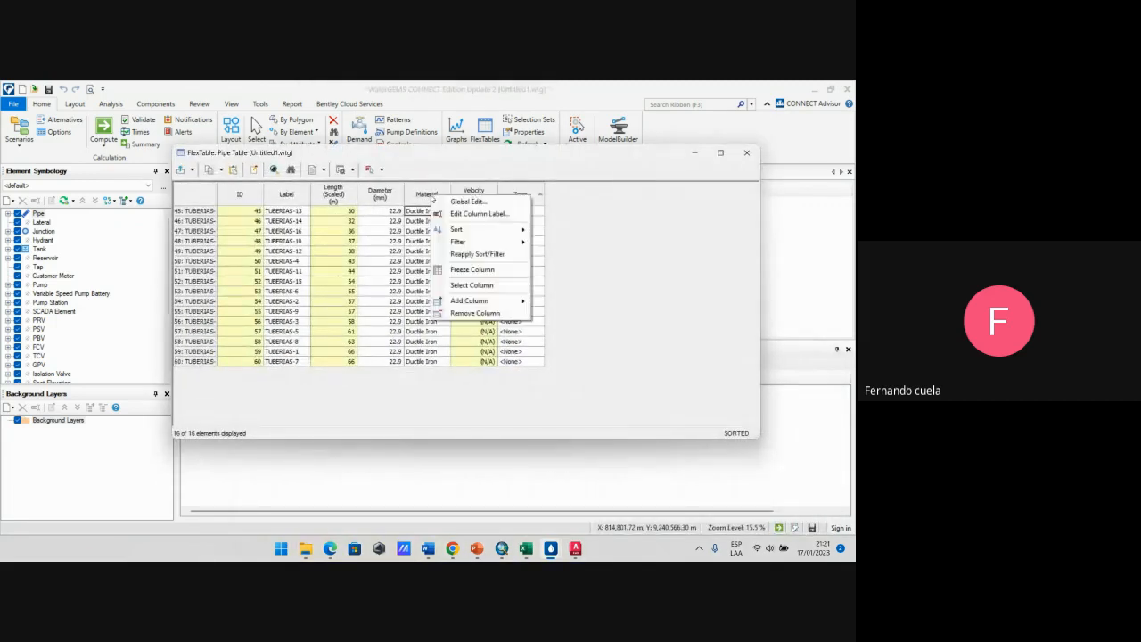
Step: Set the material of all pipes in the Pipe Table to PVC with a global edit
left_click(641, 243)
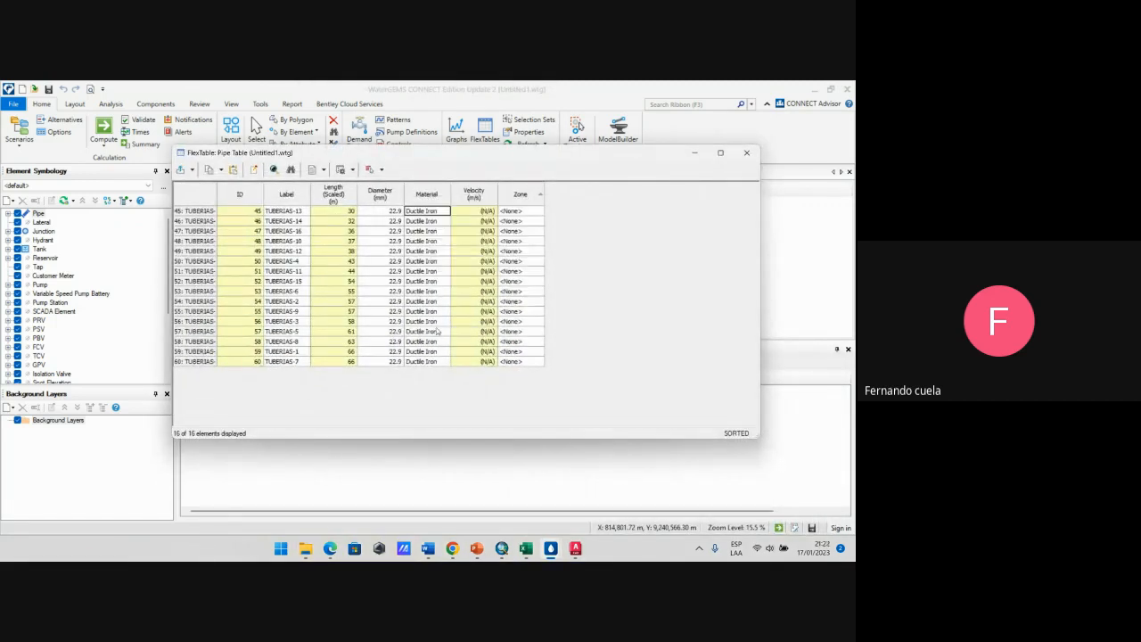
right_click(429, 203)
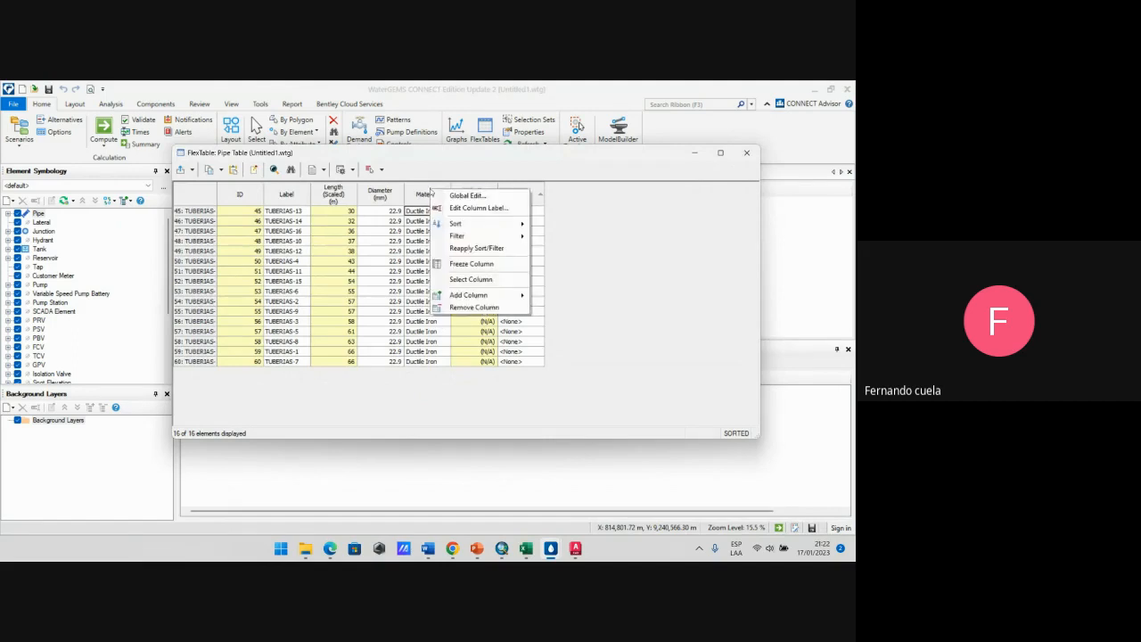
left_click(482, 198)
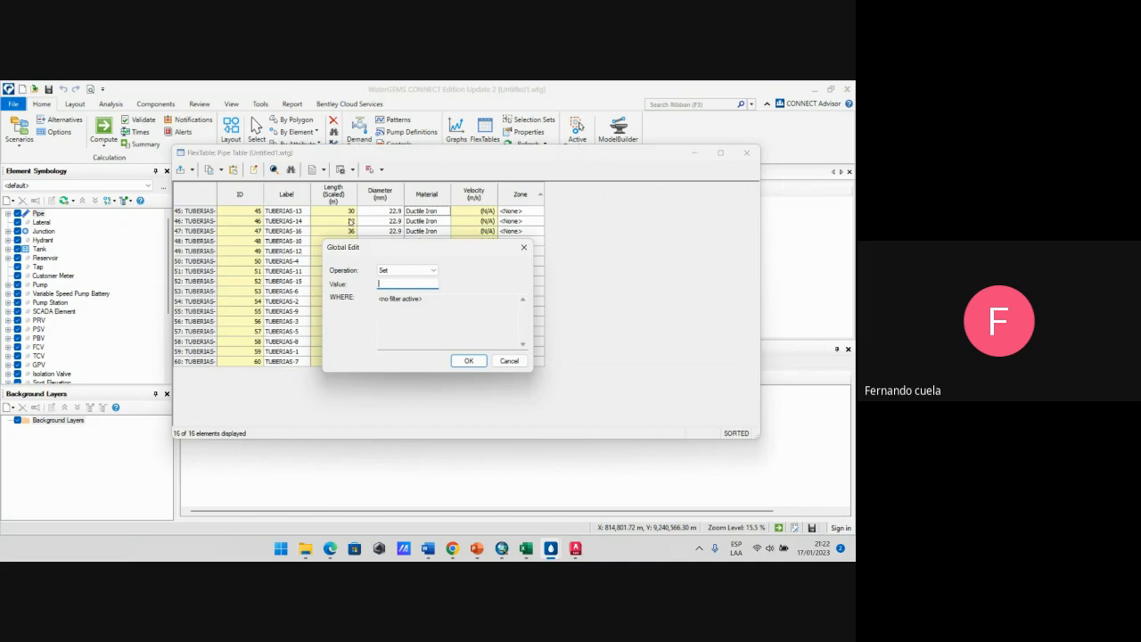
left_click(400, 270)
left_click(407, 284)
left_click(465, 361)
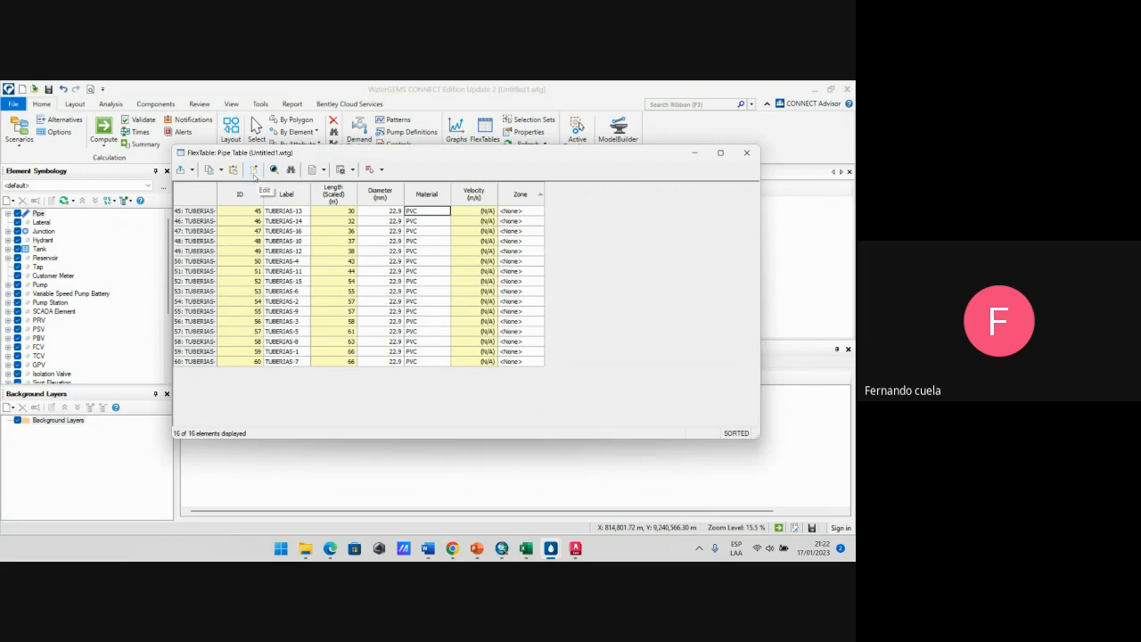
Step: Add the Hazen-Williams C column to the Pipe Table's selected columns
left_click(254, 170)
scroll(430, 305, "down", 5)
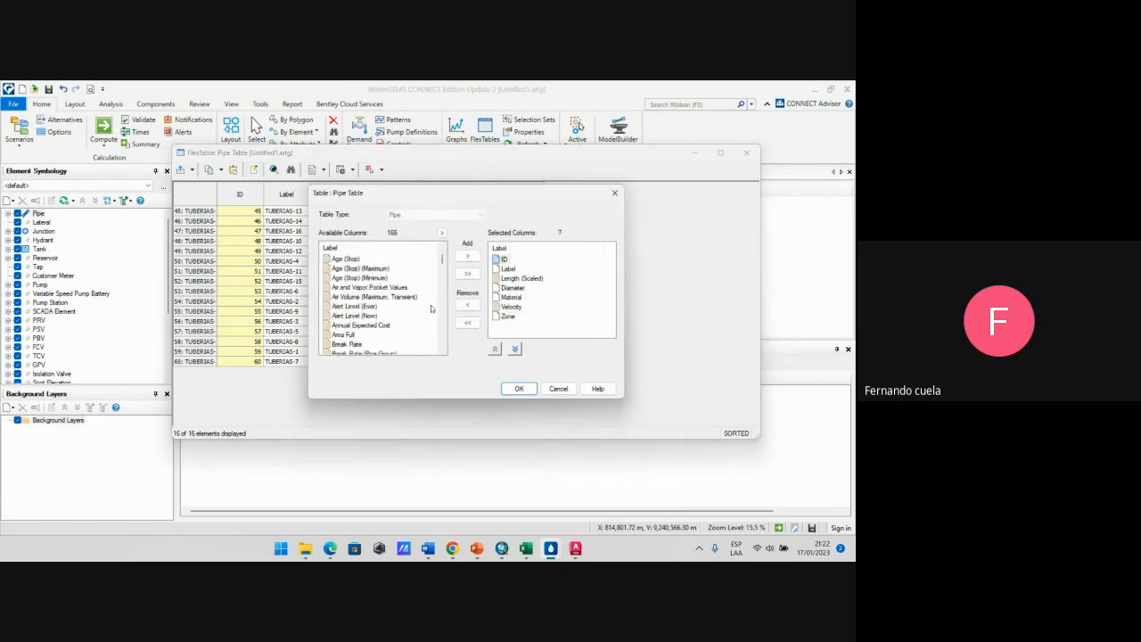
scroll(430, 305, "down", 15)
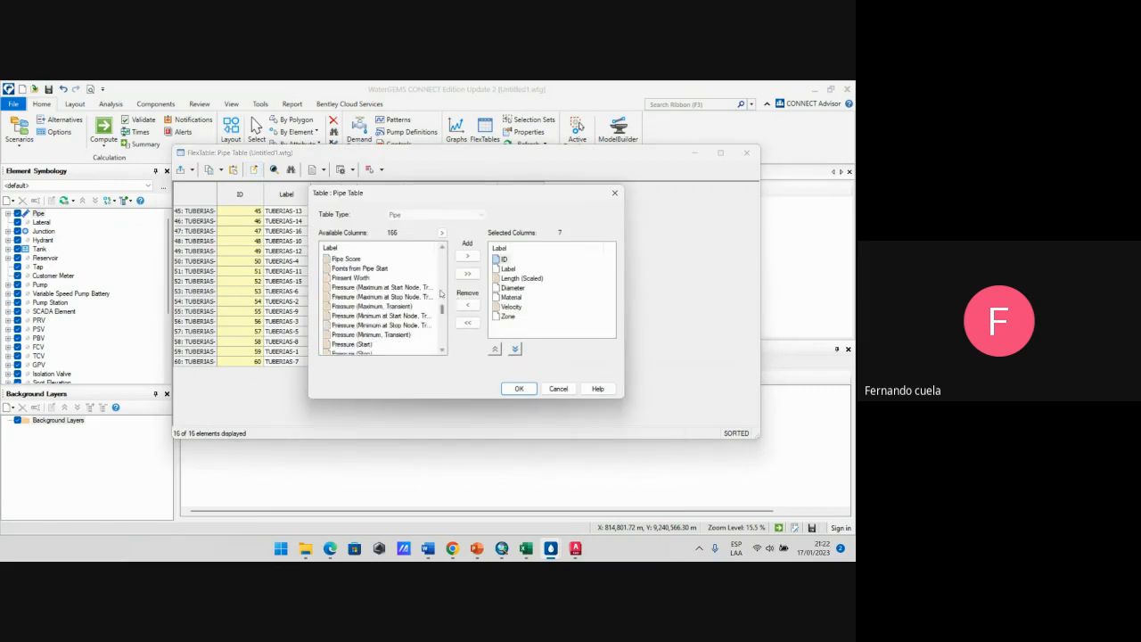
left_click_drag(443, 312, 443, 285)
left_click(355, 306)
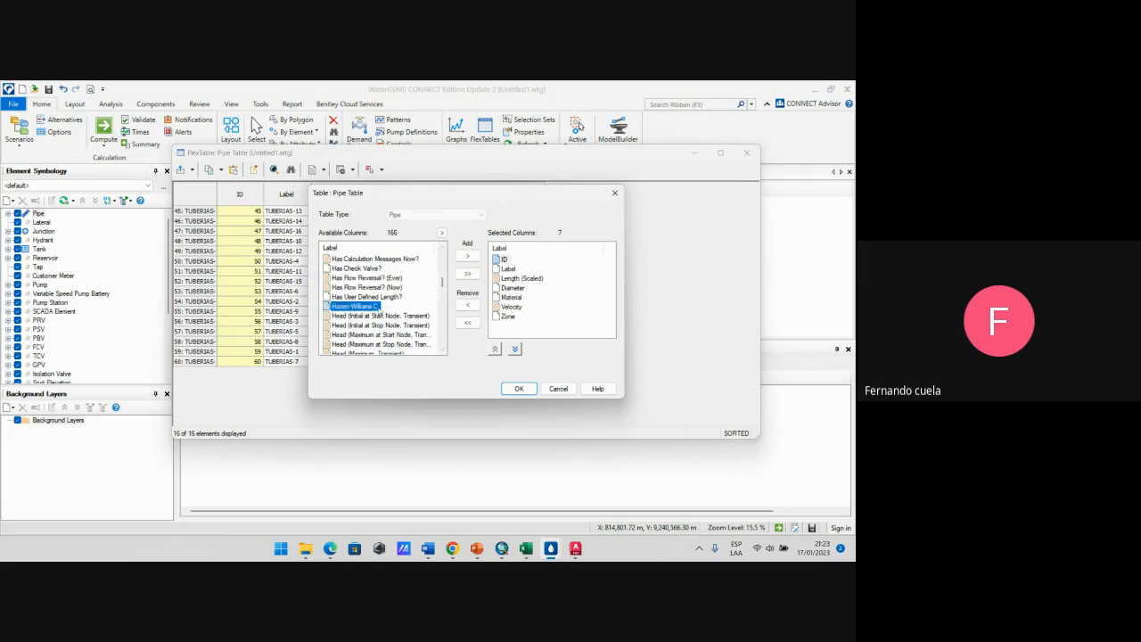
left_click(468, 256)
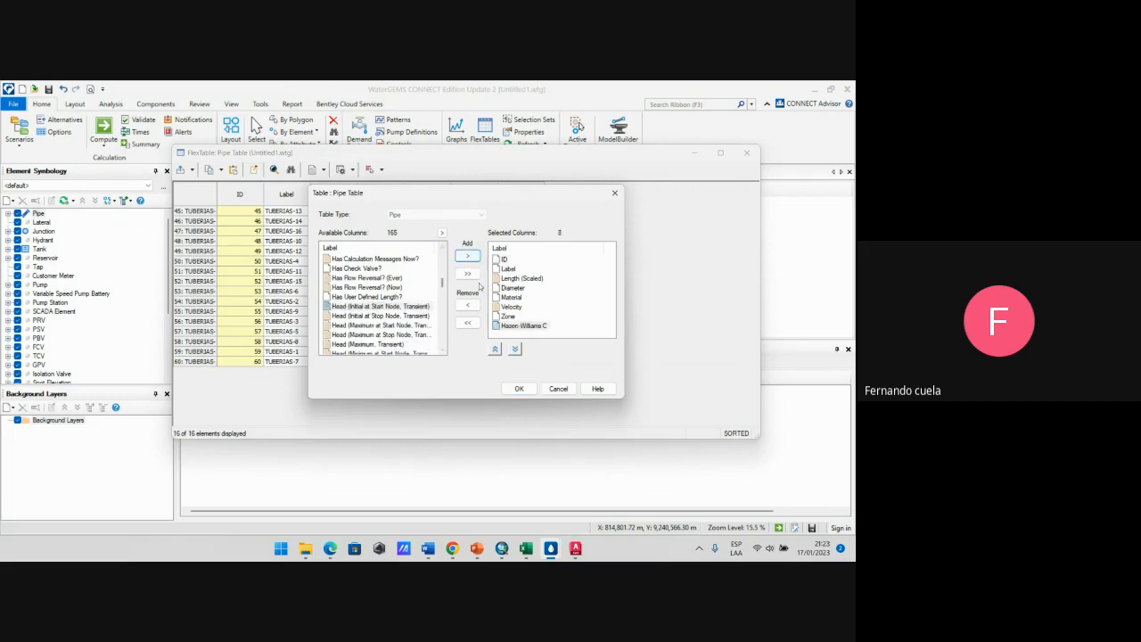
left_click(533, 390)
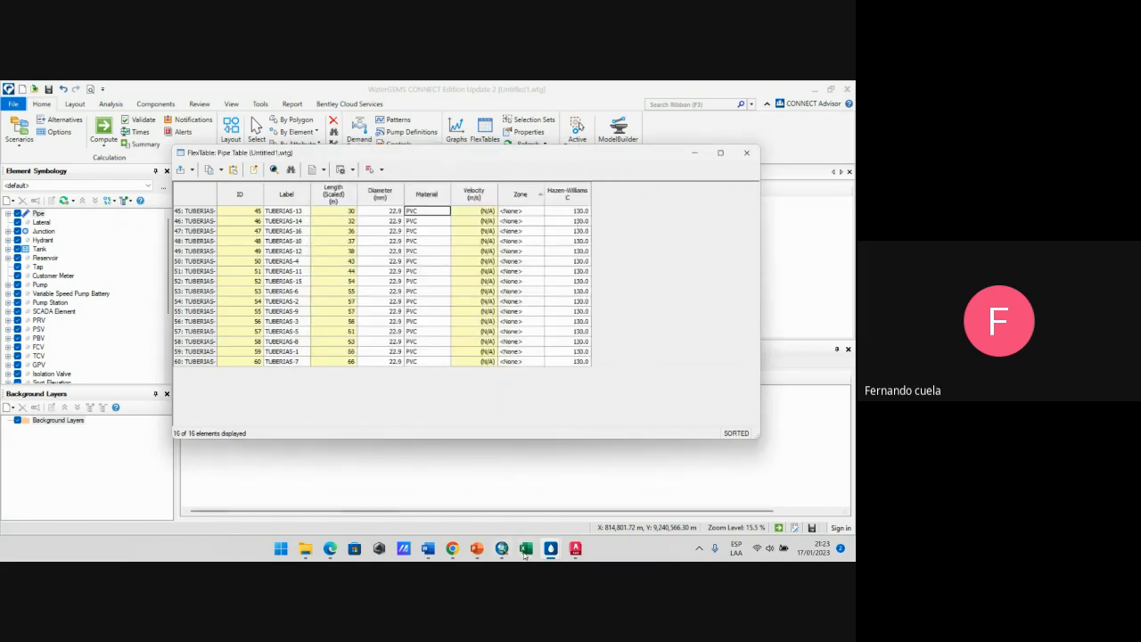
right_click(578, 201)
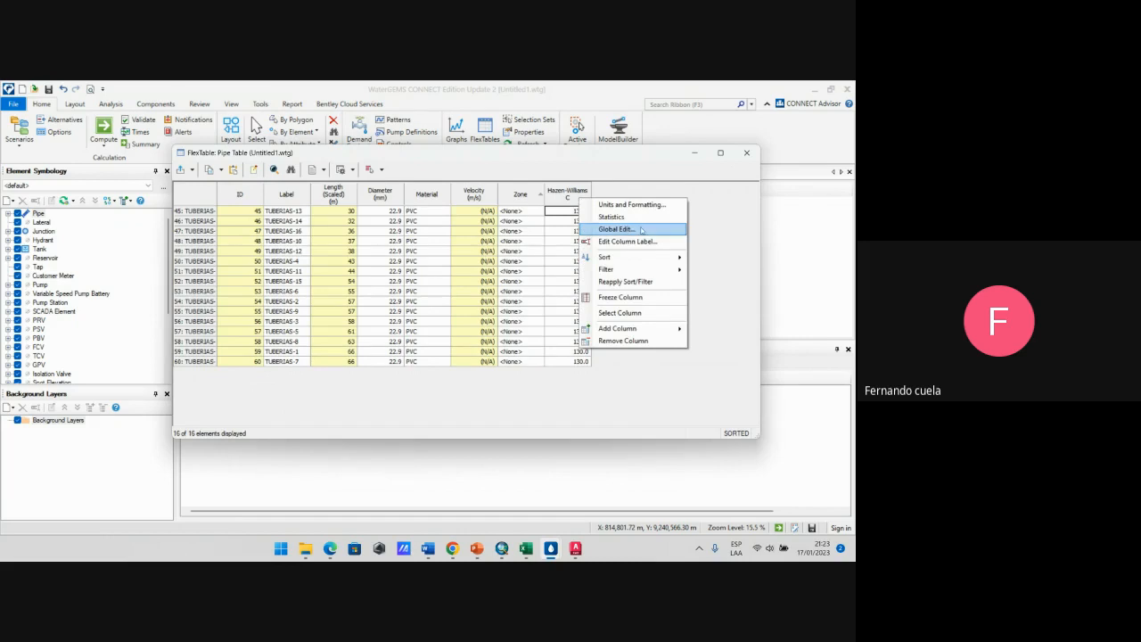
left_click(628, 229)
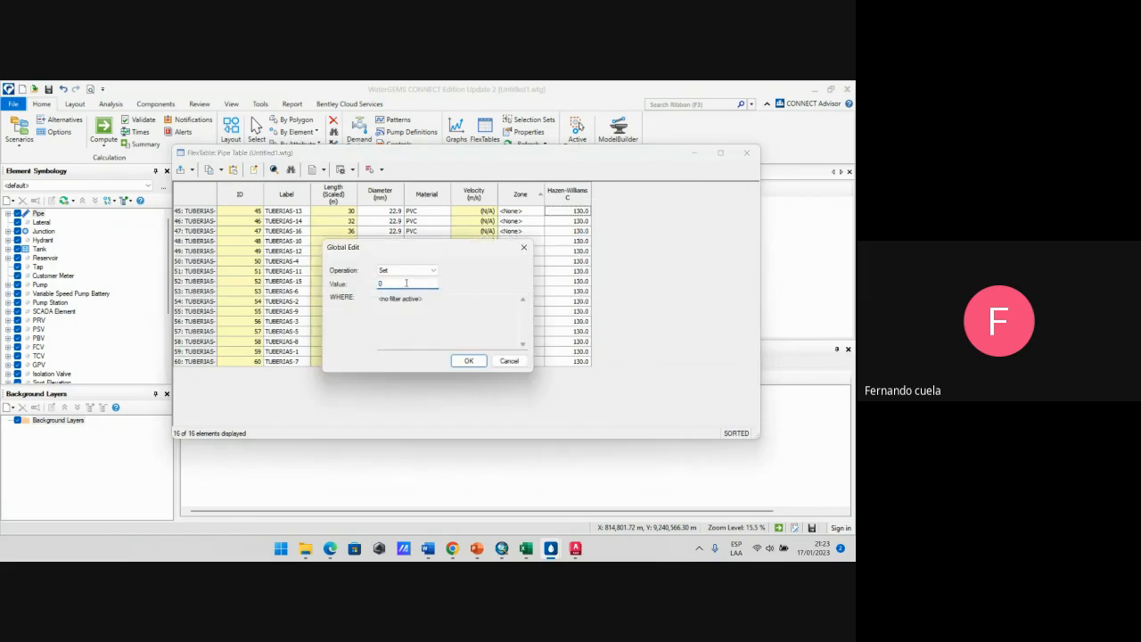
type("150")
left_click(523, 247)
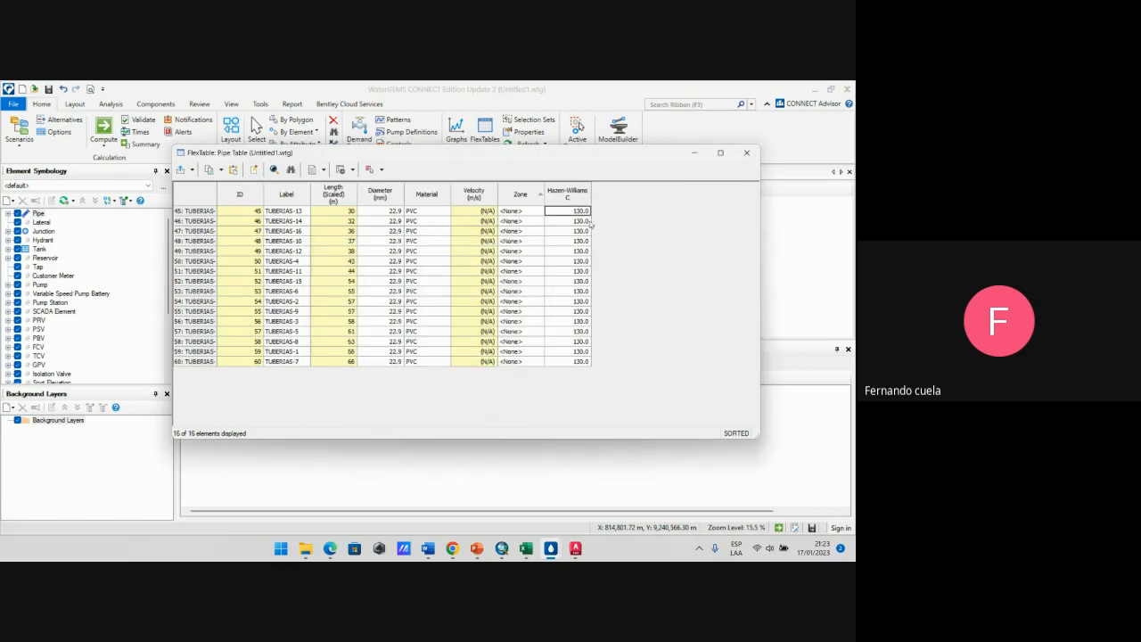
right_click(568, 194)
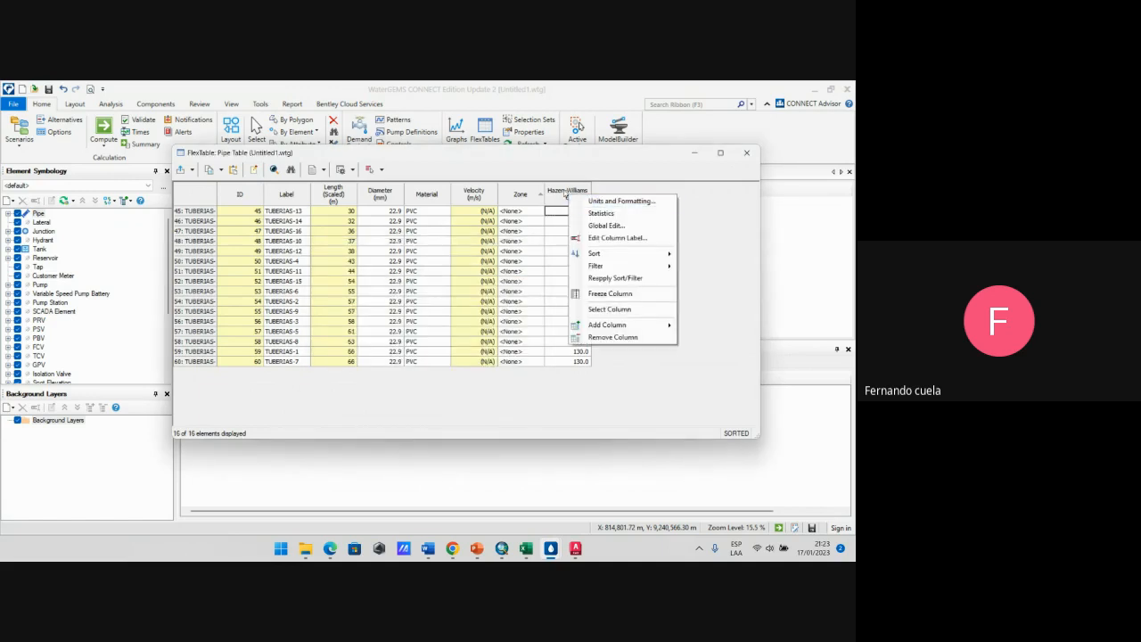
left_click(653, 193)
Step: Set Hazen-Williams C to 150 for all pipes with a global edit and close the Pipe Table
right_click(570, 191)
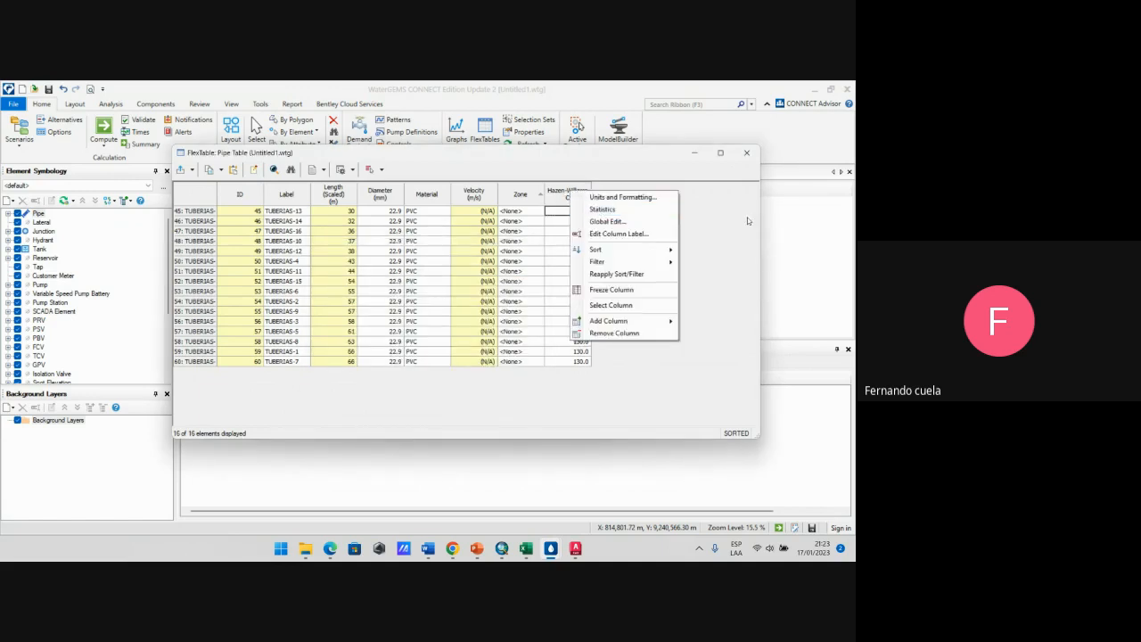
left_click(647, 222)
left_click(419, 270)
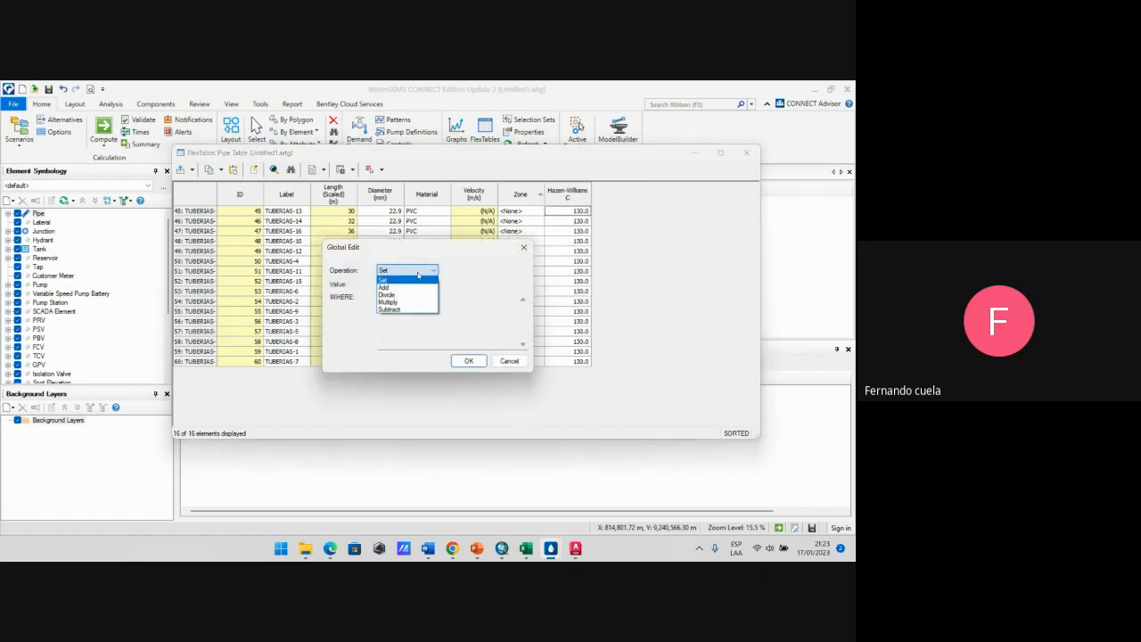
left_click(637, 219)
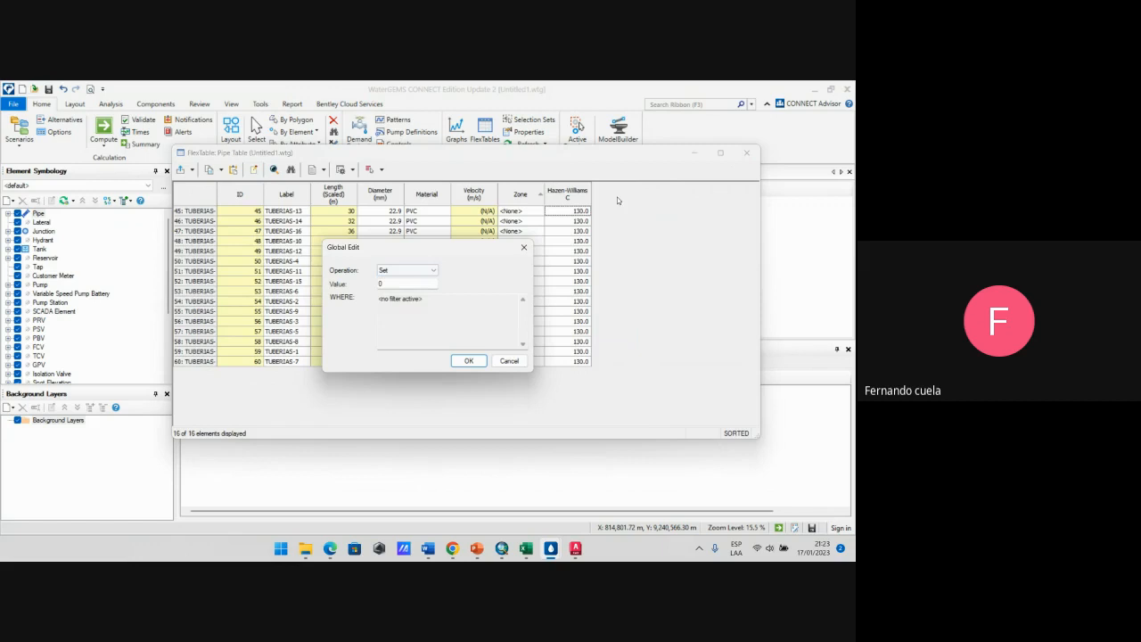
left_click(423, 270)
left_click(412, 279)
double_click(406, 283)
type("15")
left_click(468, 360)
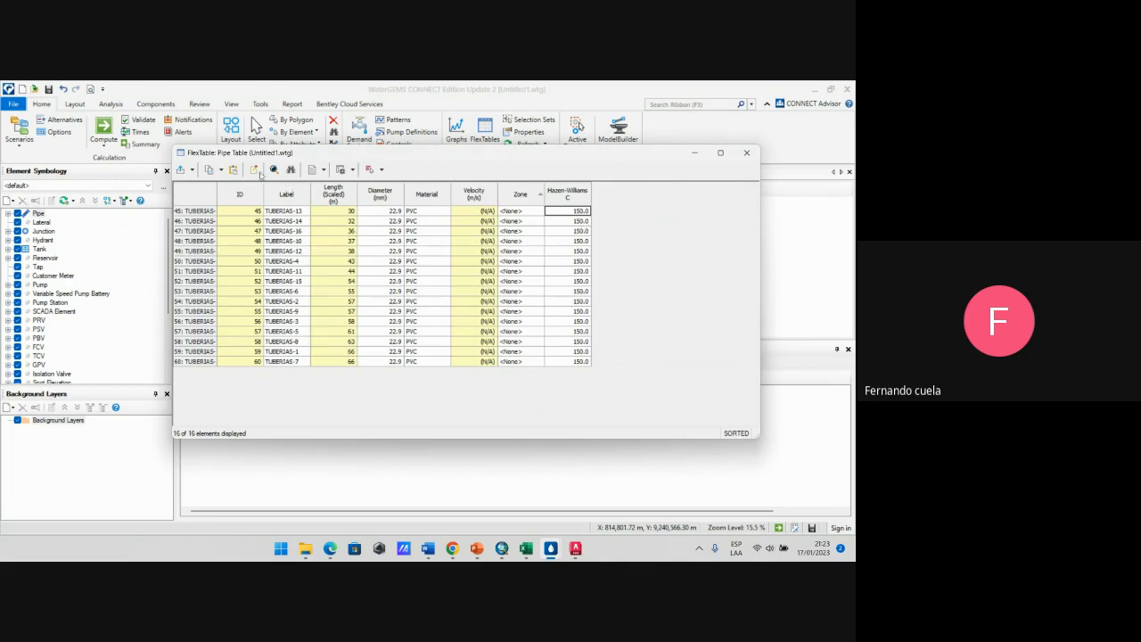
left_click(747, 152)
scroll(486, 236, "up", 4)
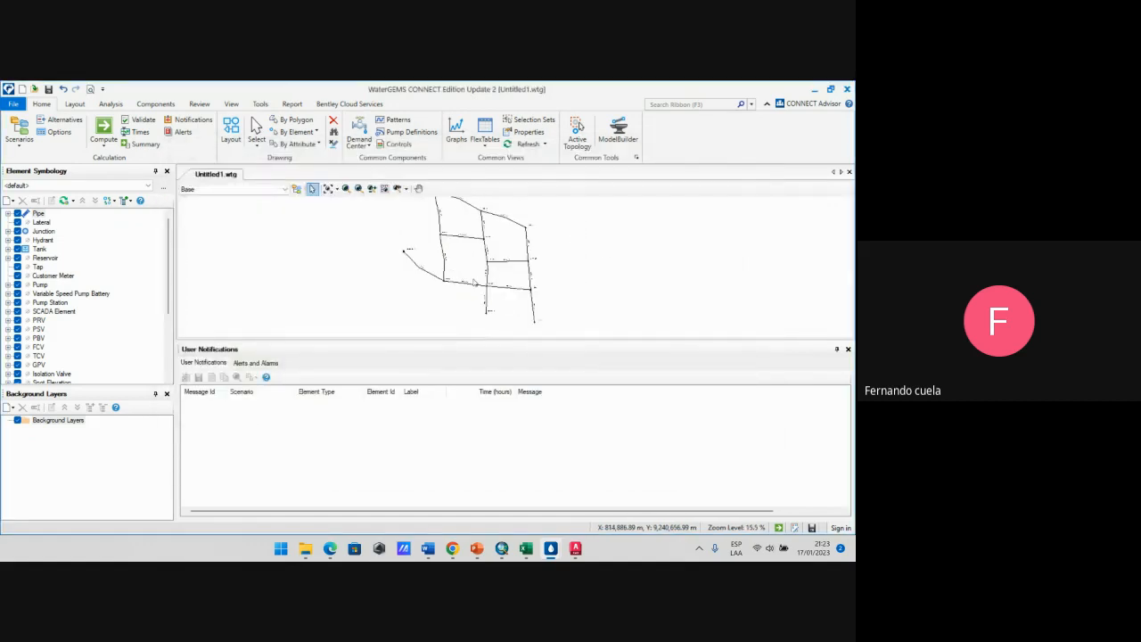
Step: Switch to the Excel workbook and review the Material and H-W columns on the Tuberías sheet and the node demands on the Demanda sheet
left_click(525, 547)
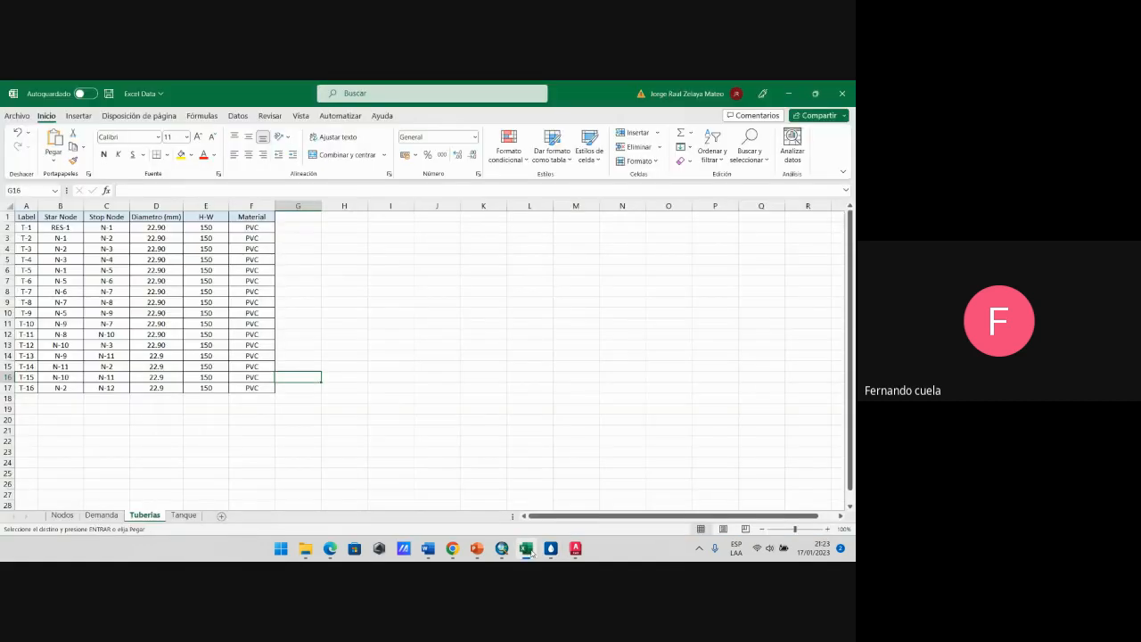
left_click_drag(249, 229, 250, 385)
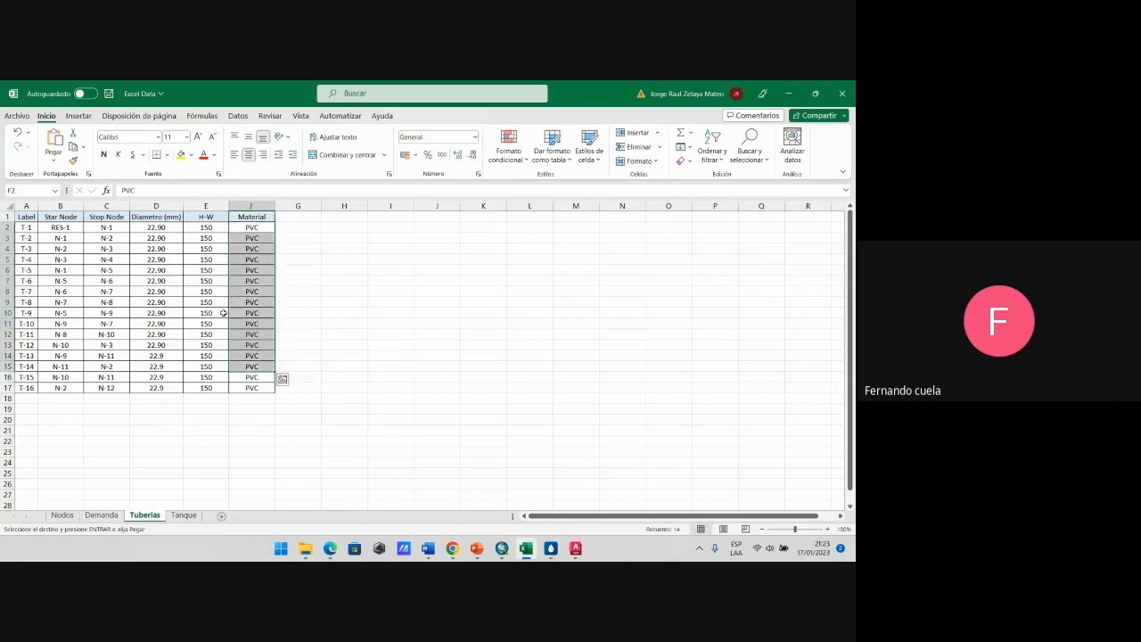
left_click_drag(204, 229, 203, 385)
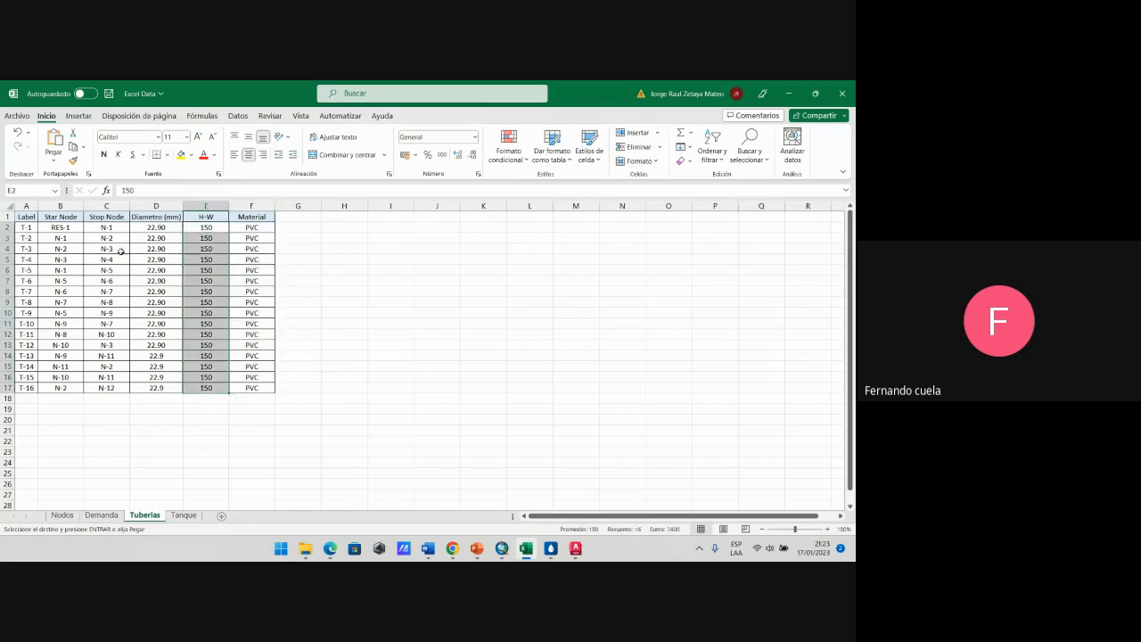
left_click(112, 515)
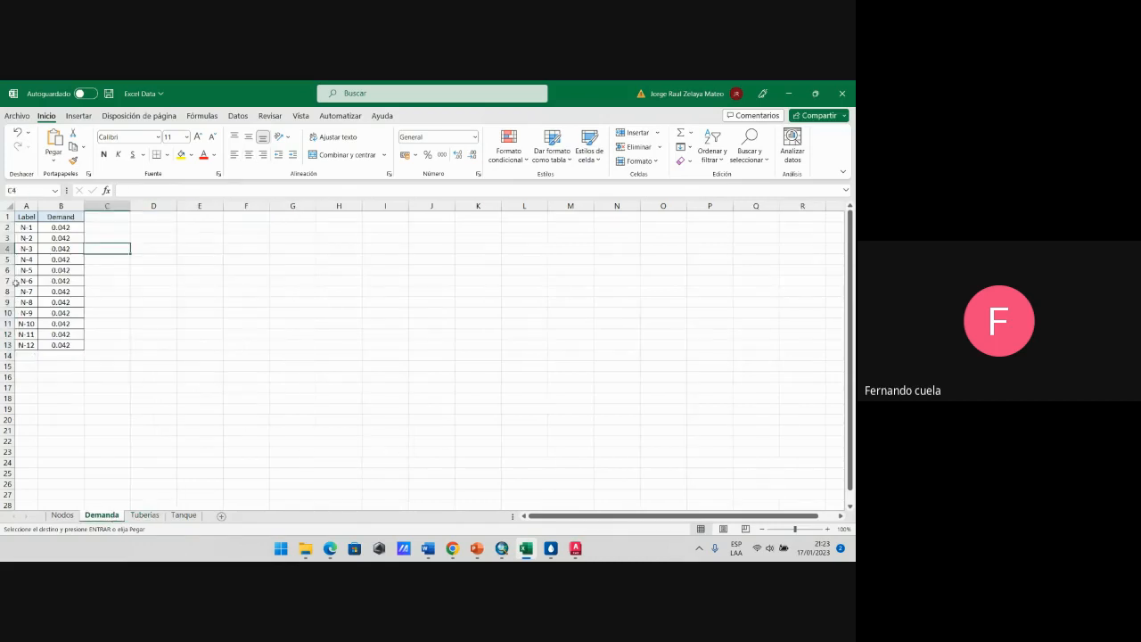
Step: Switch back to WaterGEMS, validate the network model and dismiss the validation message
left_click(551, 553)
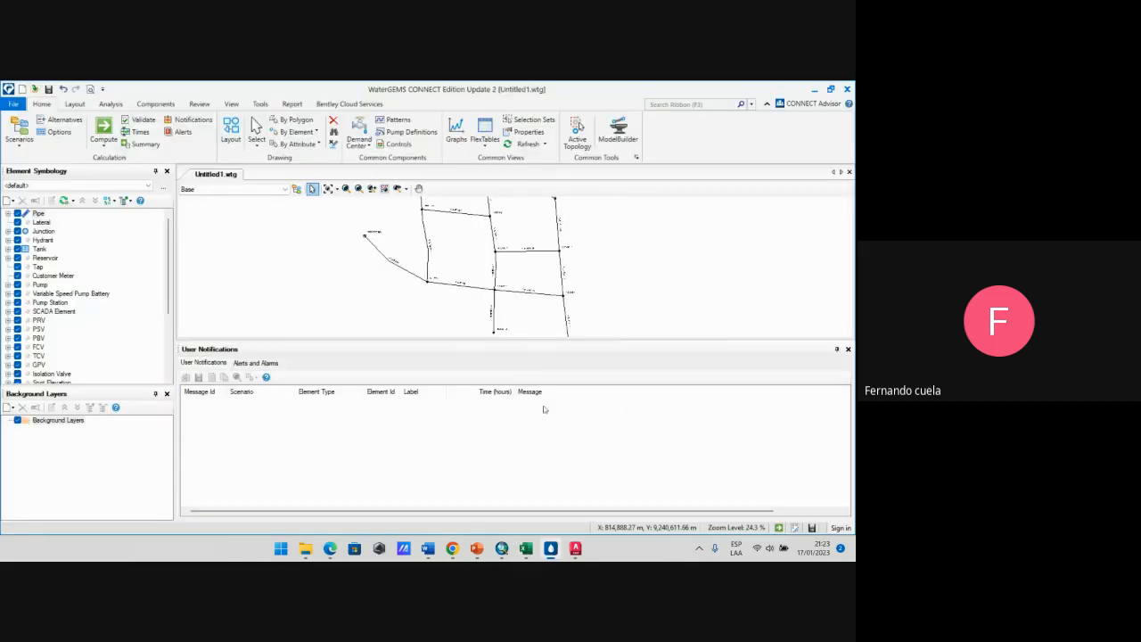
scroll(606, 259, "down", 1)
mouse_move(441, 251)
left_mouse_down()
mouse_move(393, 257)
mouse_move(372, 245)
left_mouse_up()
scroll(375, 257, "up", 1)
scroll(375, 258, "down", 1)
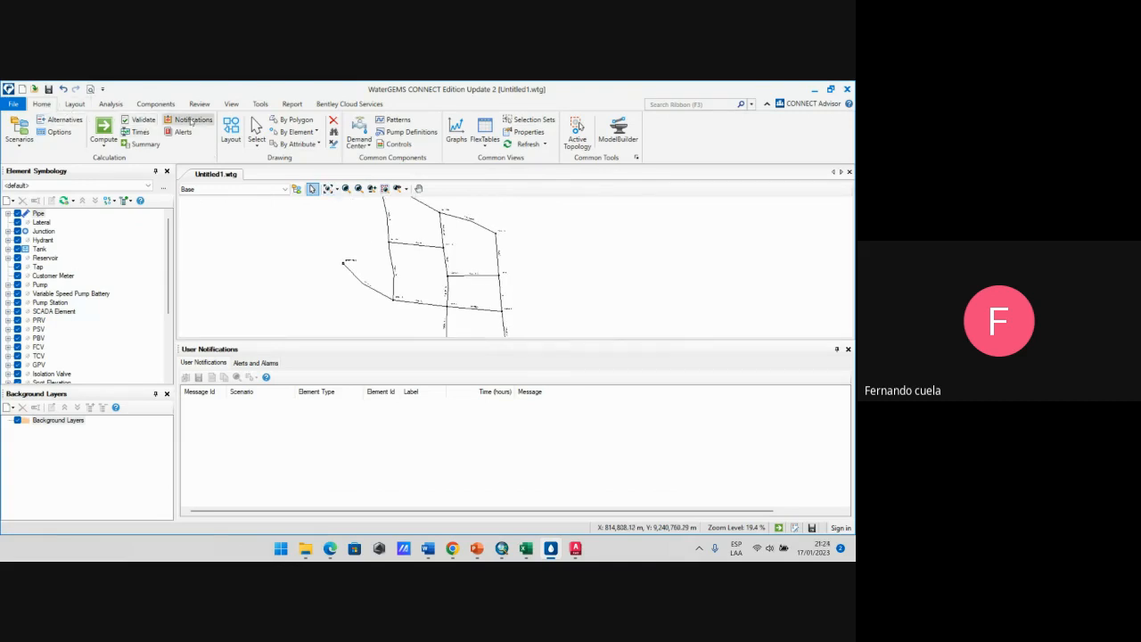
left_click(134, 121)
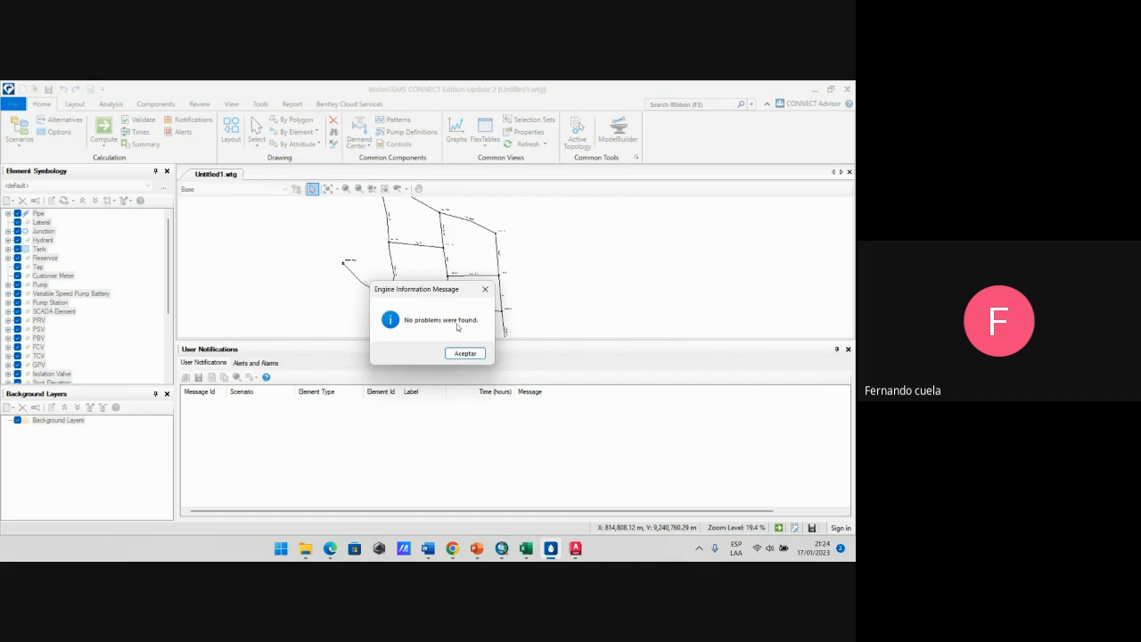
left_click(459, 354)
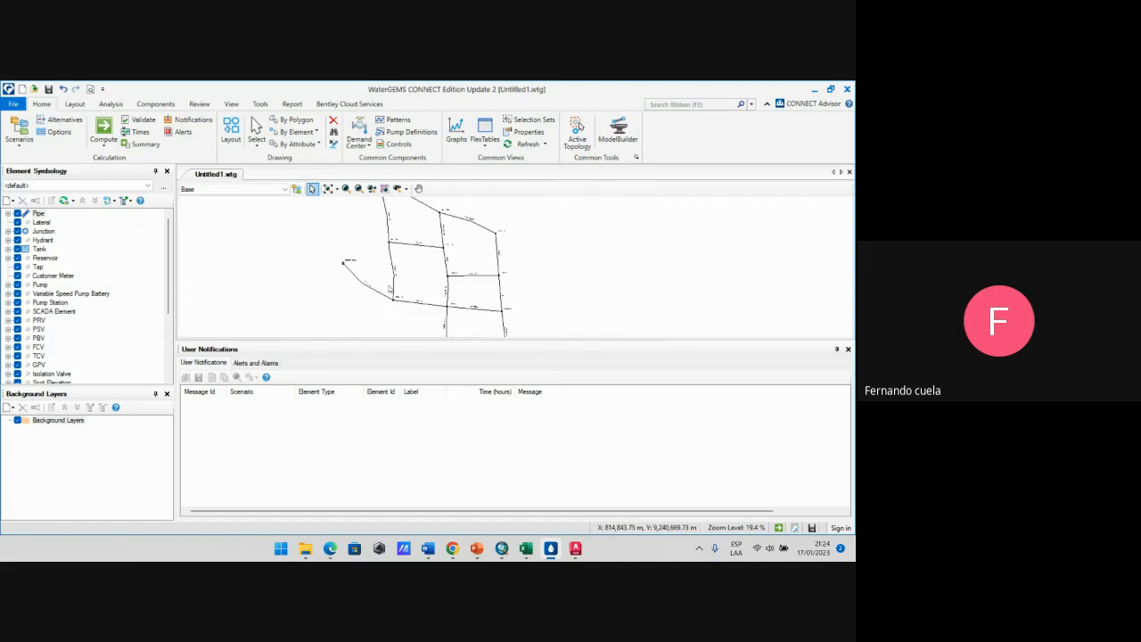
Step: Compute the Base scenario and close its calculation summary
scroll(395, 290, "up", 5)
scroll(396, 292, "down", 4)
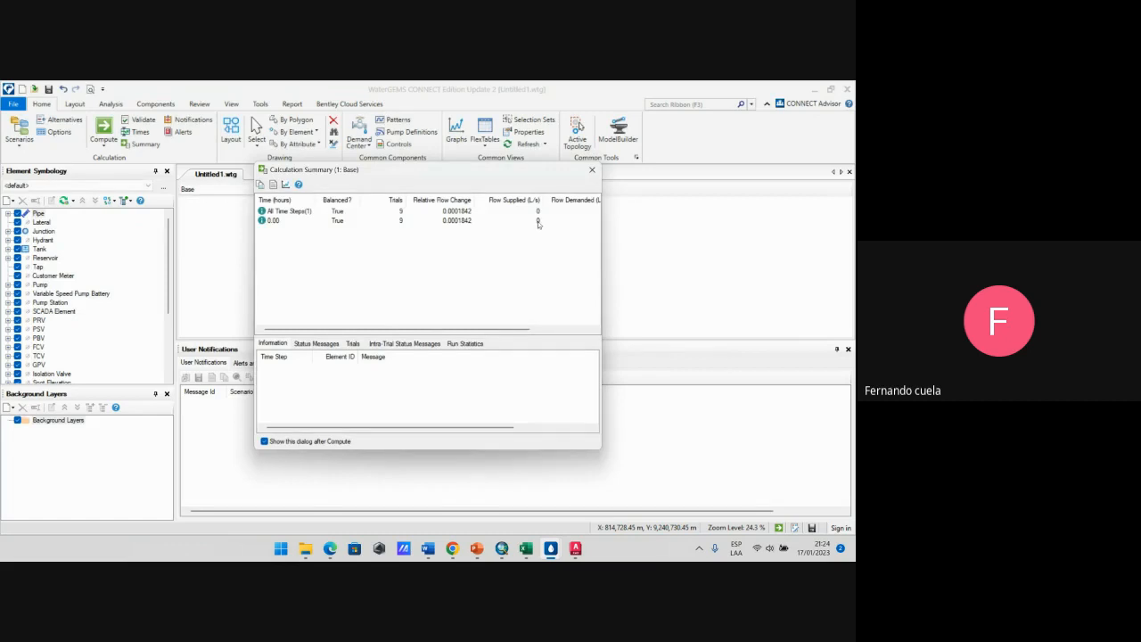
left_click(592, 169)
Step: Open the Demand Control Center, accepting that undo is unavailable, and view its Customer Meters section
scroll(351, 242, "up", 5)
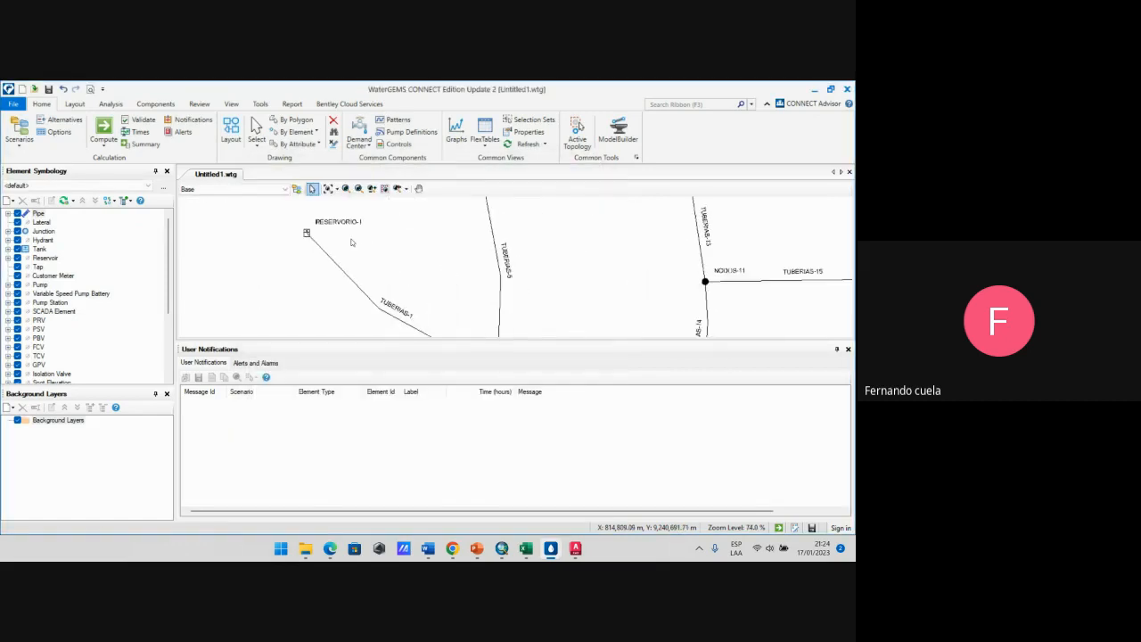
scroll(352, 243, "down", 6)
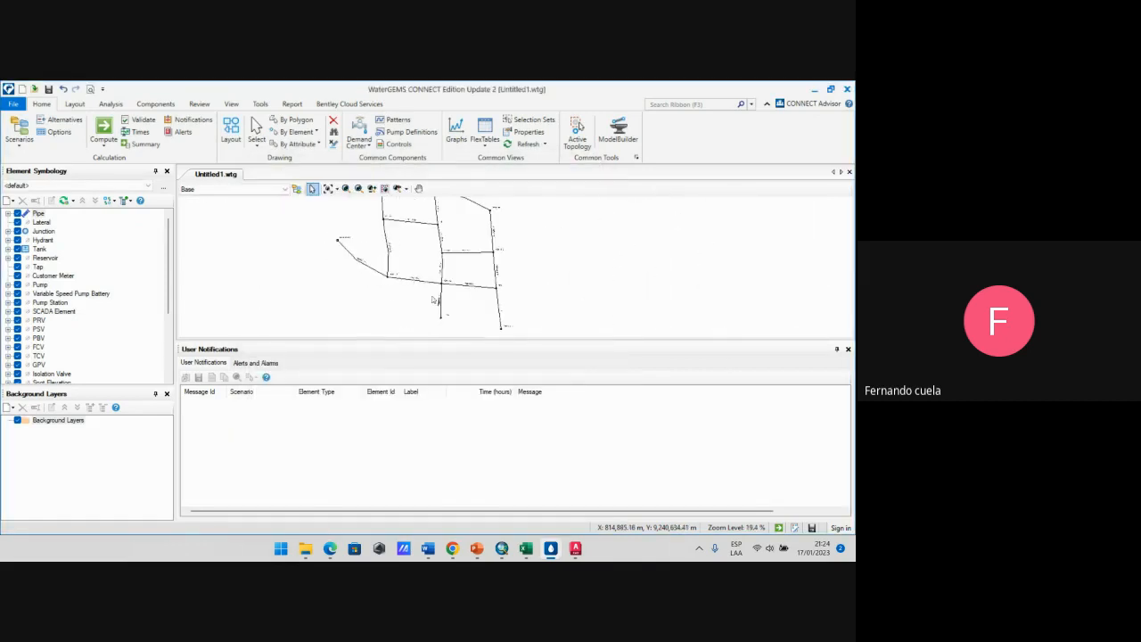
scroll(435, 300, "down", 3)
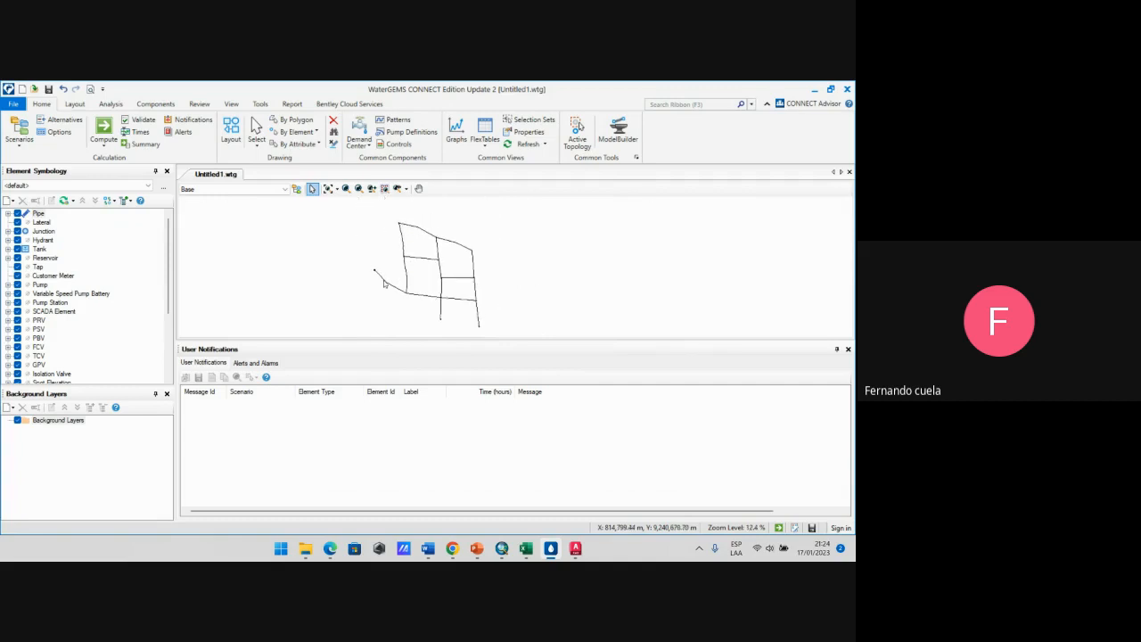
scroll(504, 296, "up", 1)
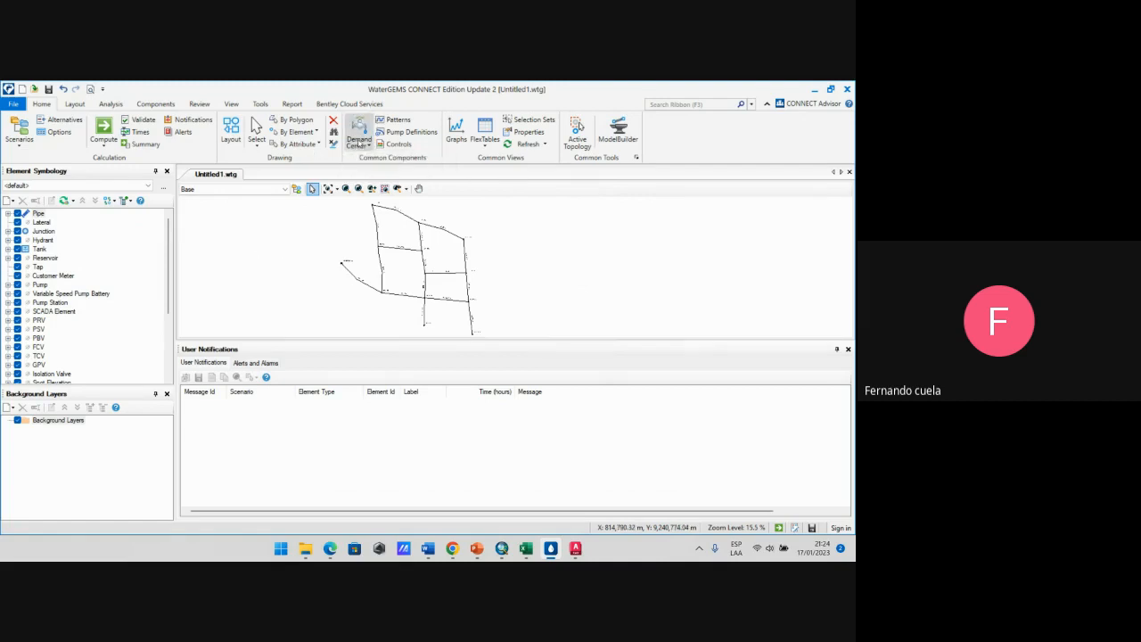
left_click(365, 142)
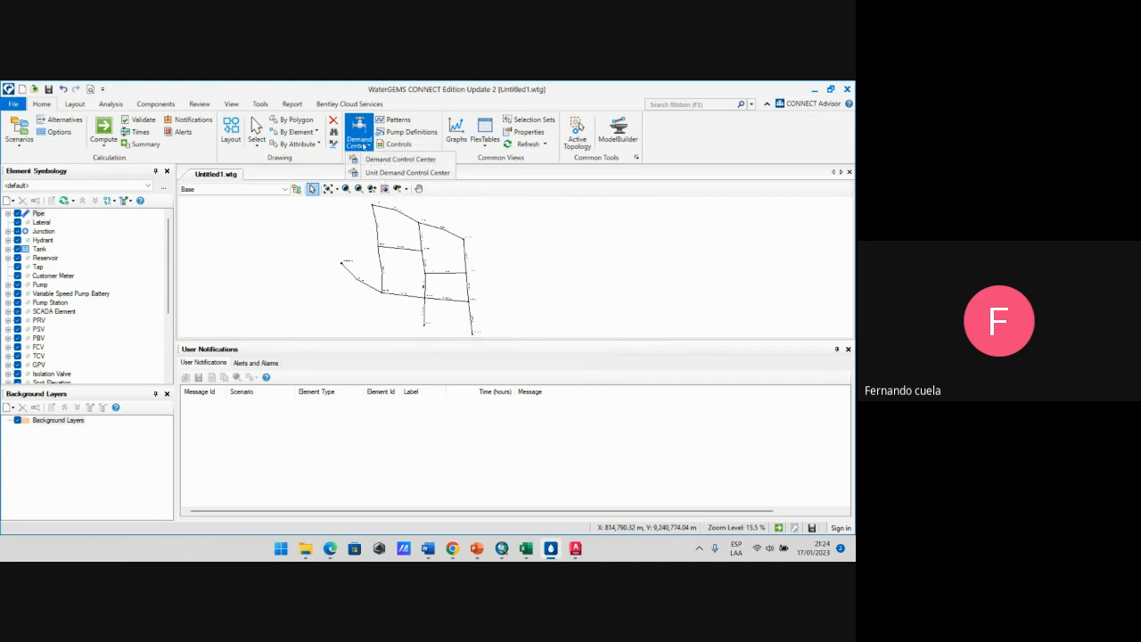
left_click(422, 160)
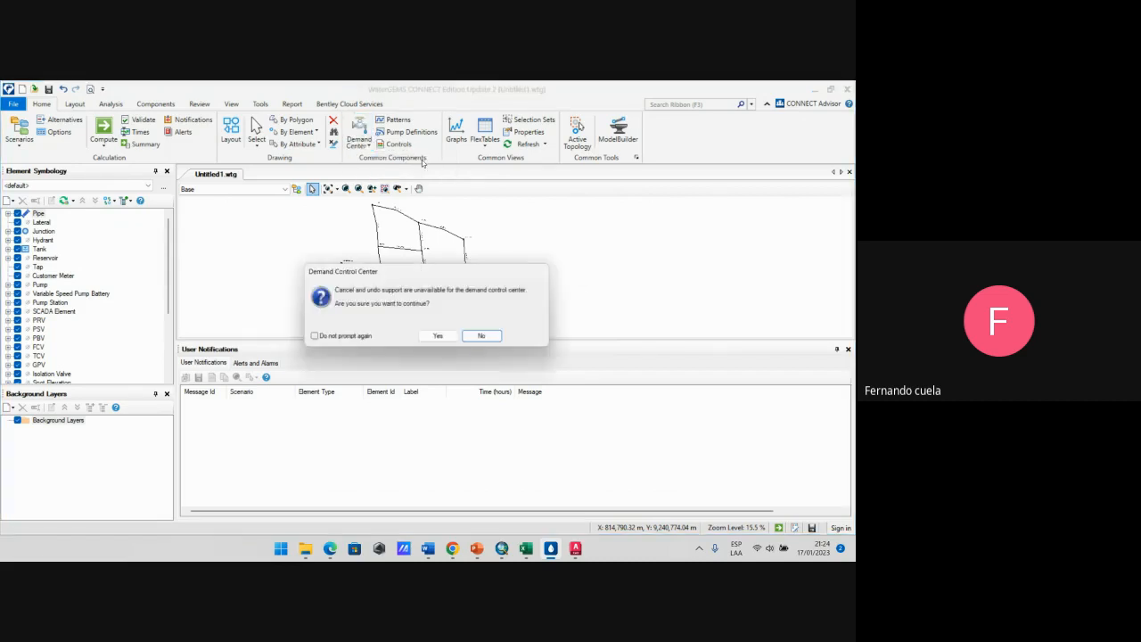
left_click(439, 337)
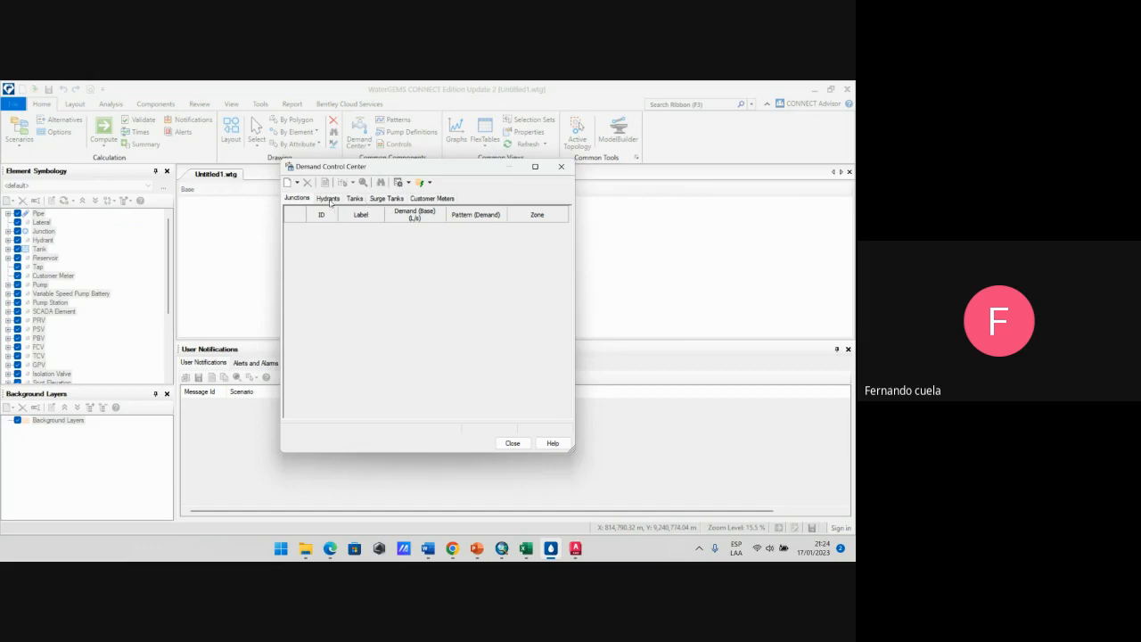
left_click(432, 199)
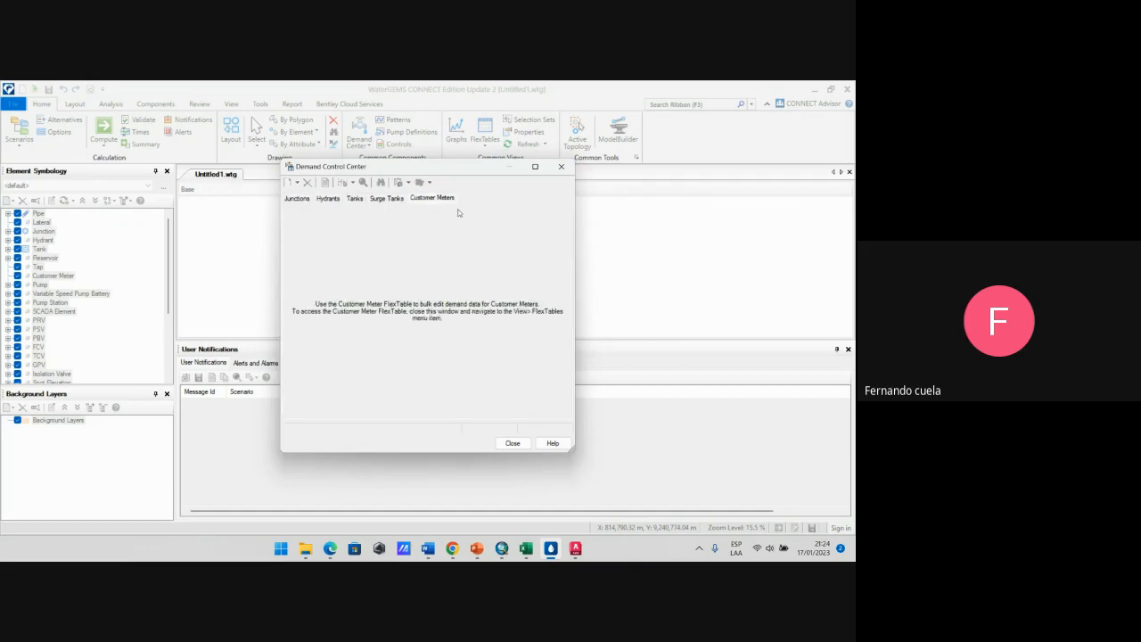
Step: Initialize demands for all junctions in the Demand Control Center
left_click(299, 200)
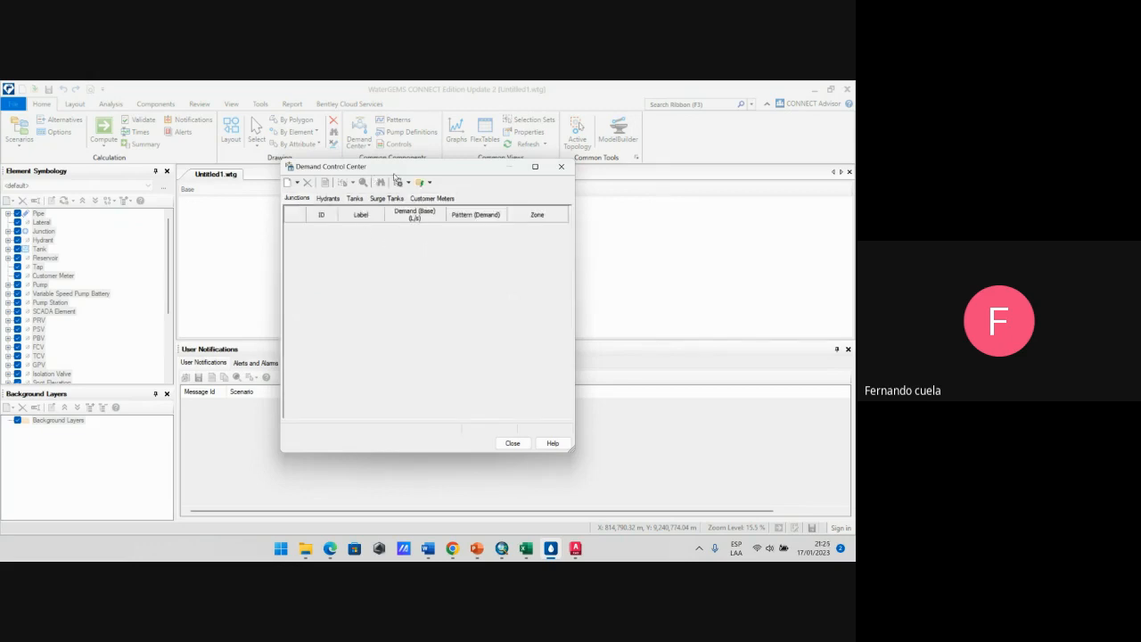
mouse_move(395, 173)
left_mouse_down()
mouse_move(537, 211)
mouse_move(504, 198)
left_mouse_up()
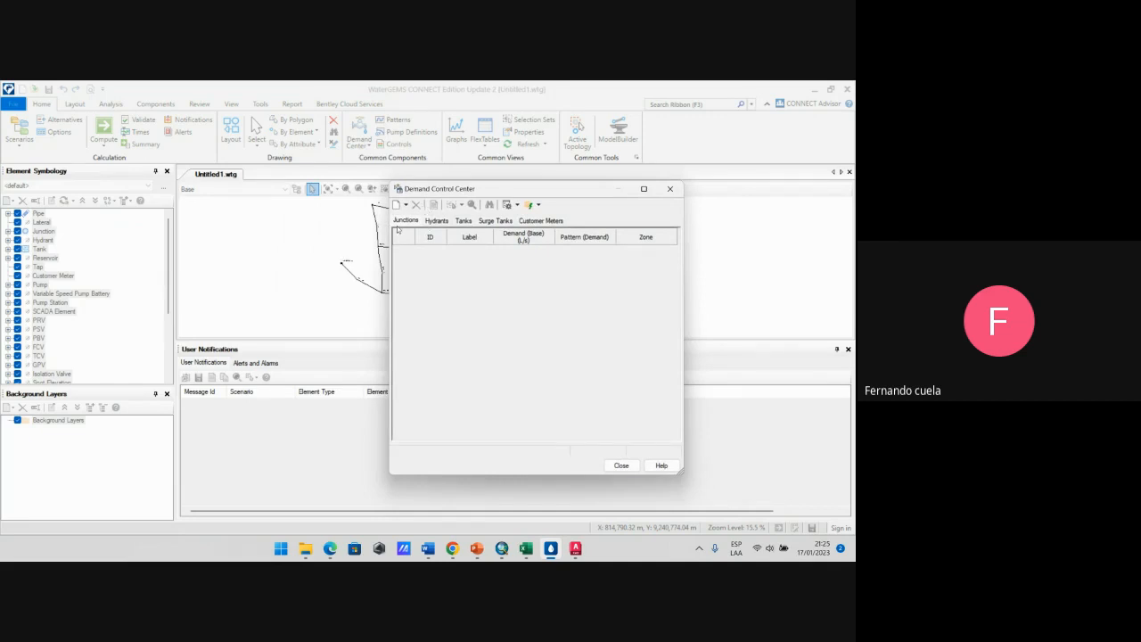
left_click(406, 205)
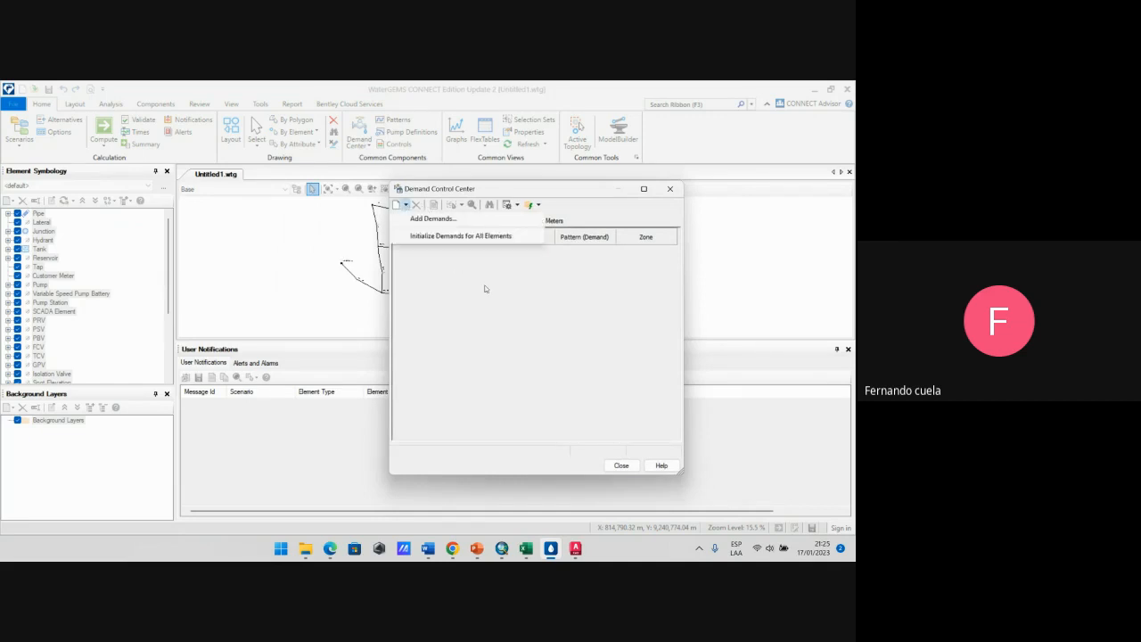
left_click(416, 215)
left_click(405, 205)
left_click(483, 237)
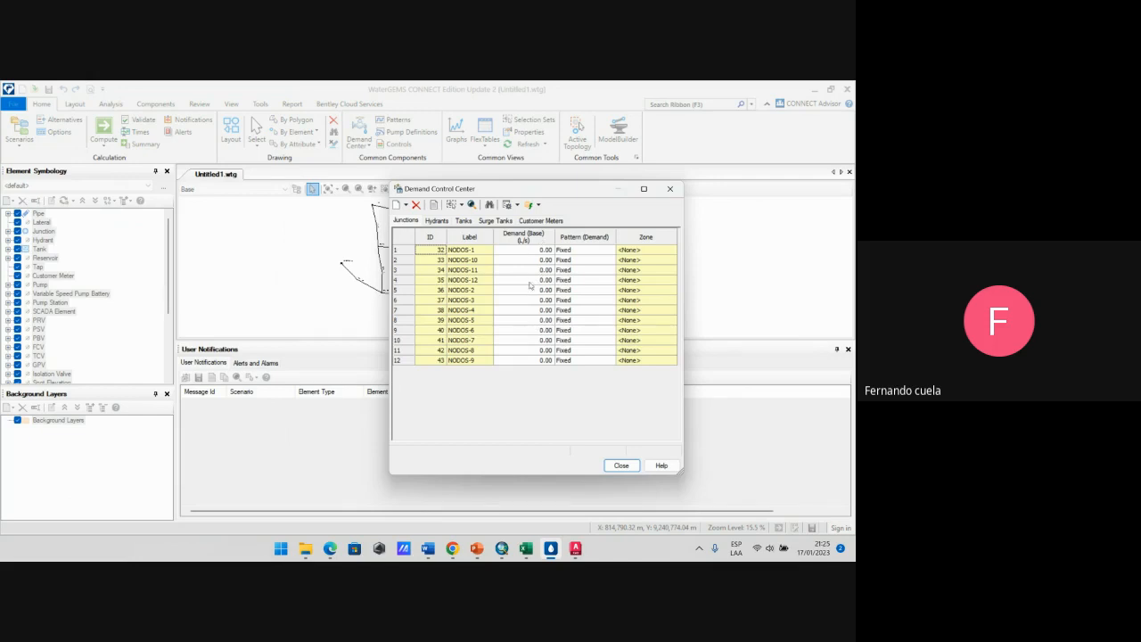
right_click(540, 235)
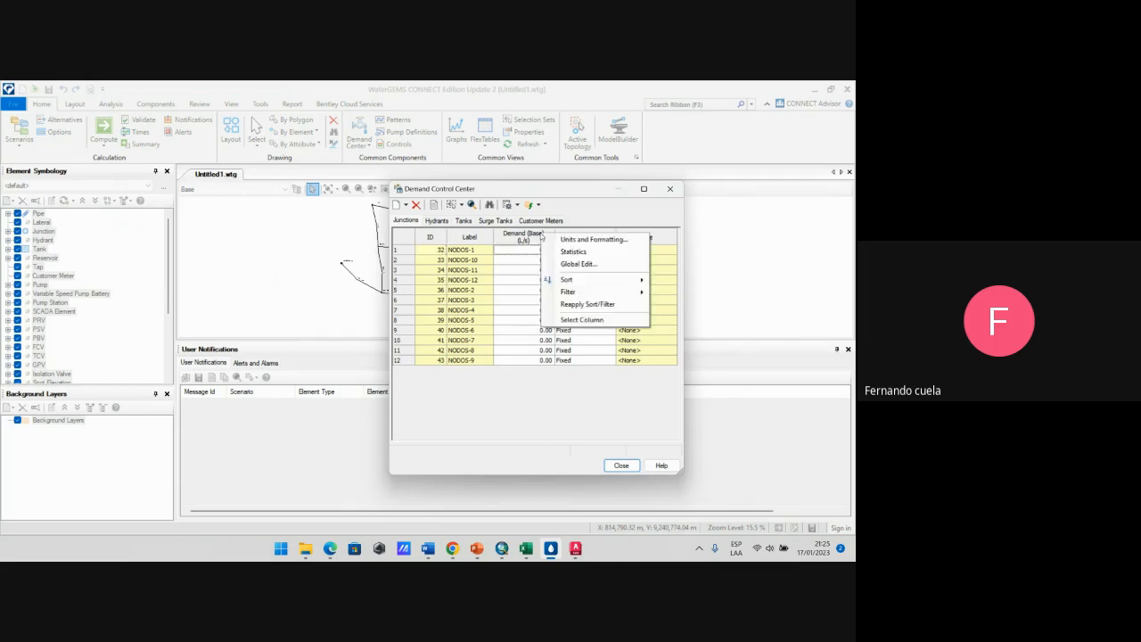
left_click(533, 391)
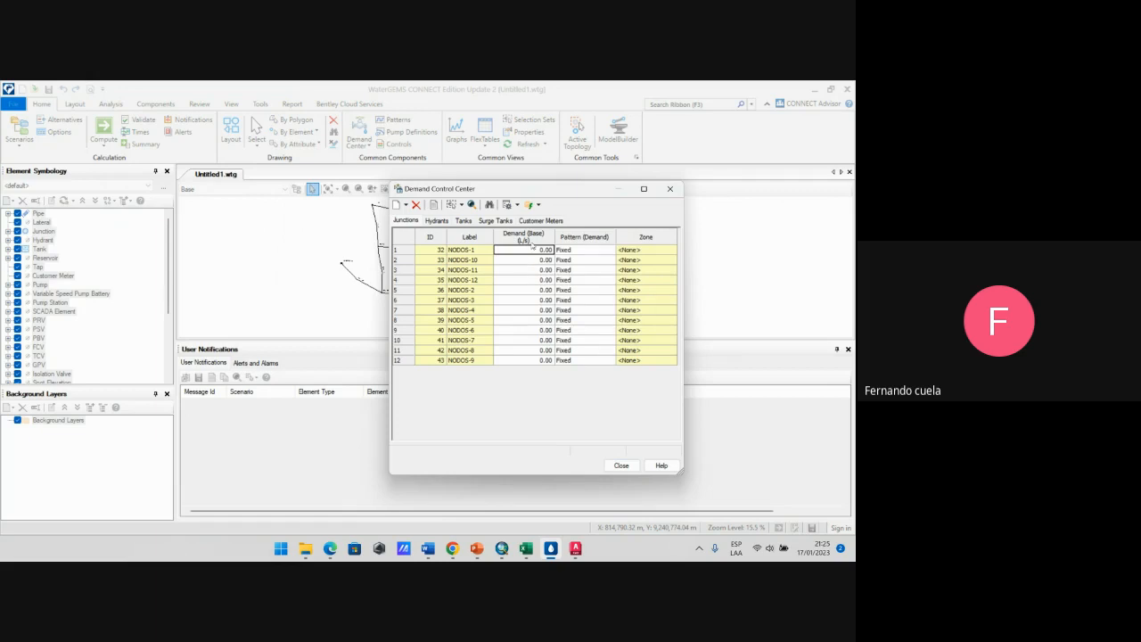
right_click(533, 239)
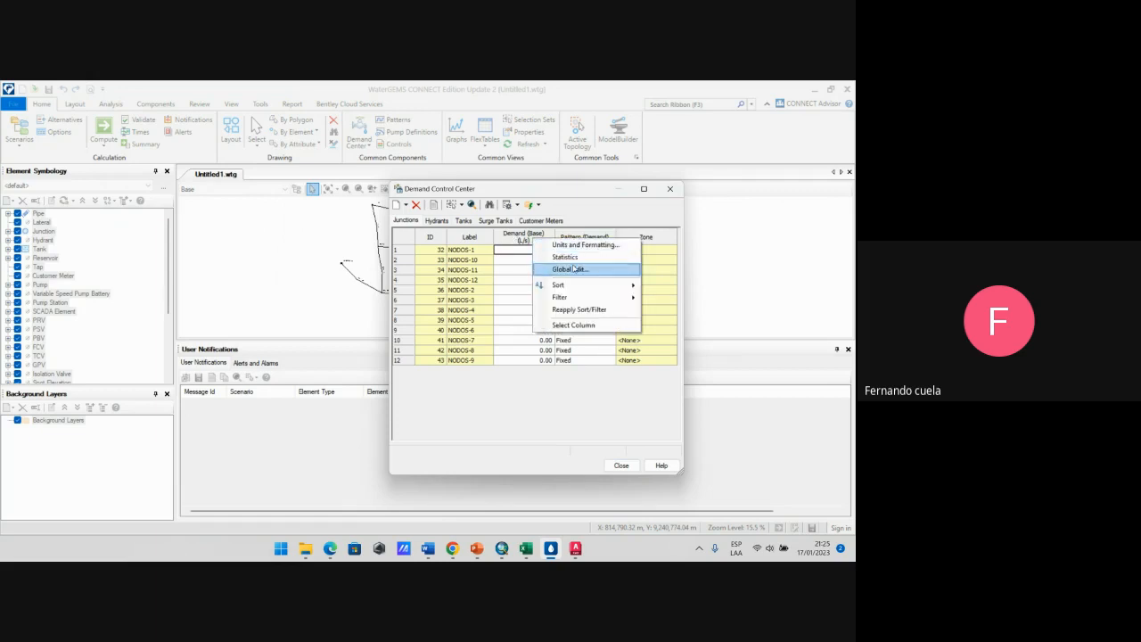
left_click(547, 394)
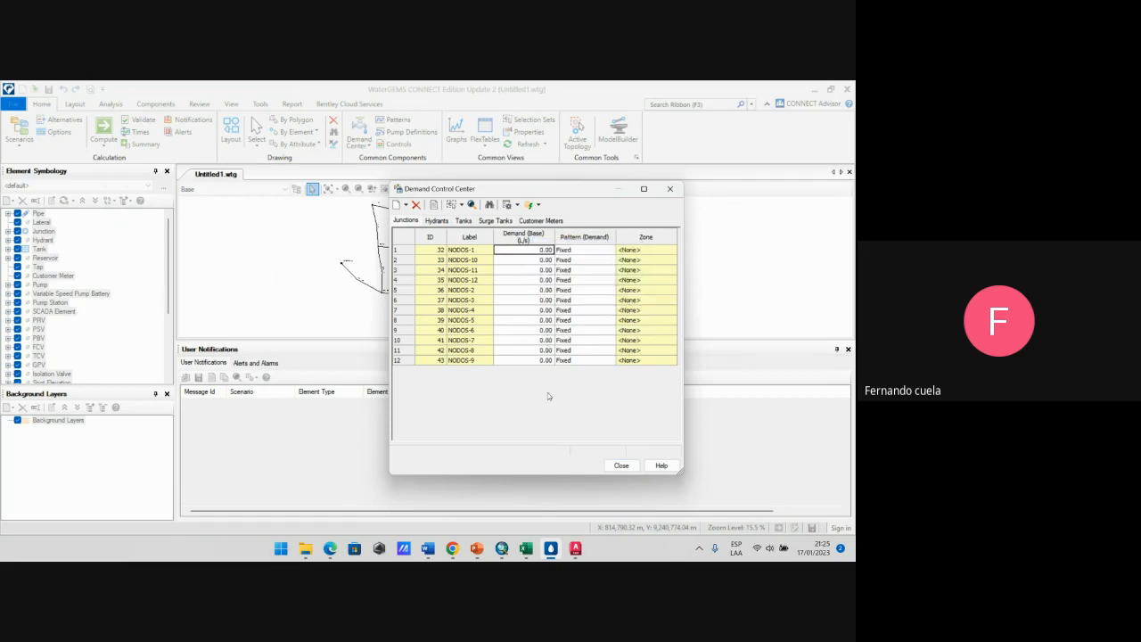
Step: Open a Global Edit of the junctions' Demand (Base) column and choose the Set operation
right_click(529, 238)
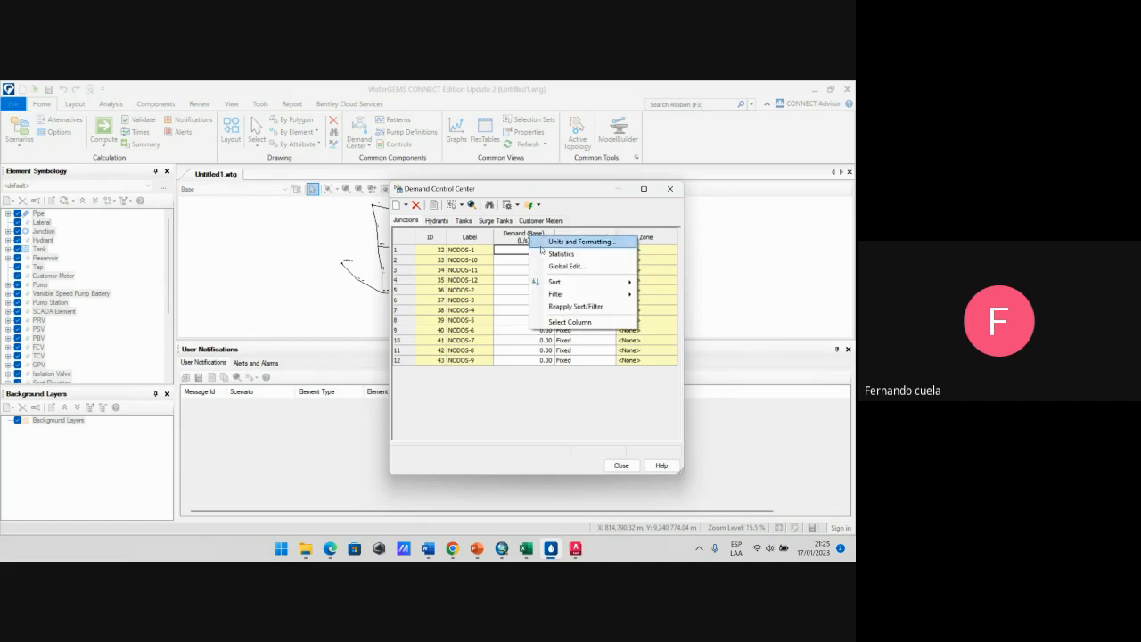
left_click(566, 267)
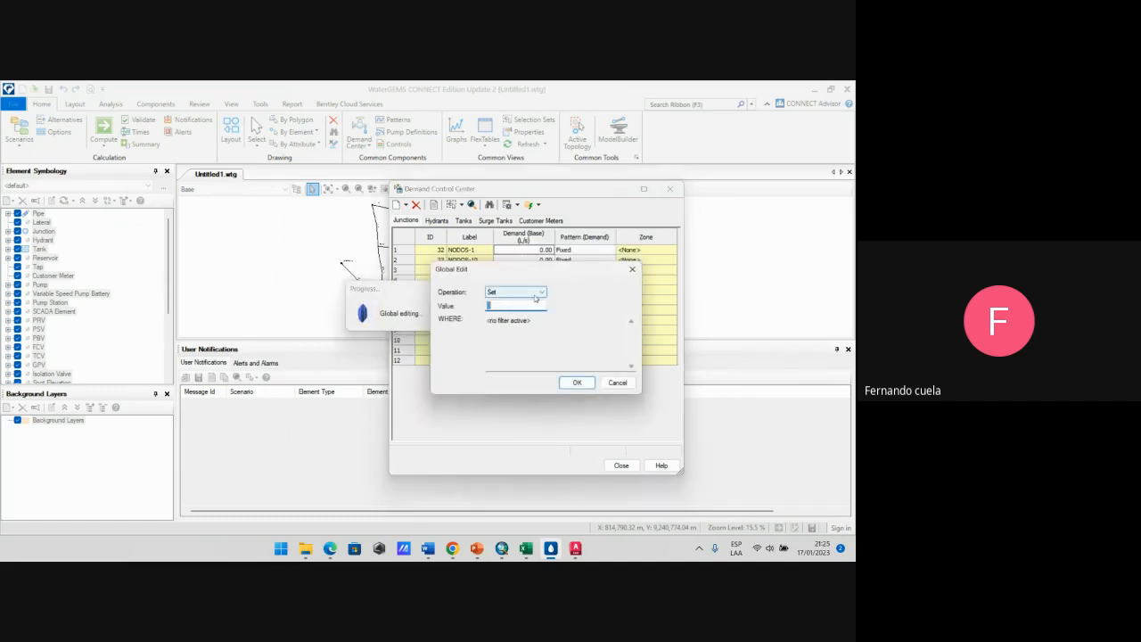
left_click(526, 293)
left_click(530, 294)
left_click(529, 294)
left_click(529, 294)
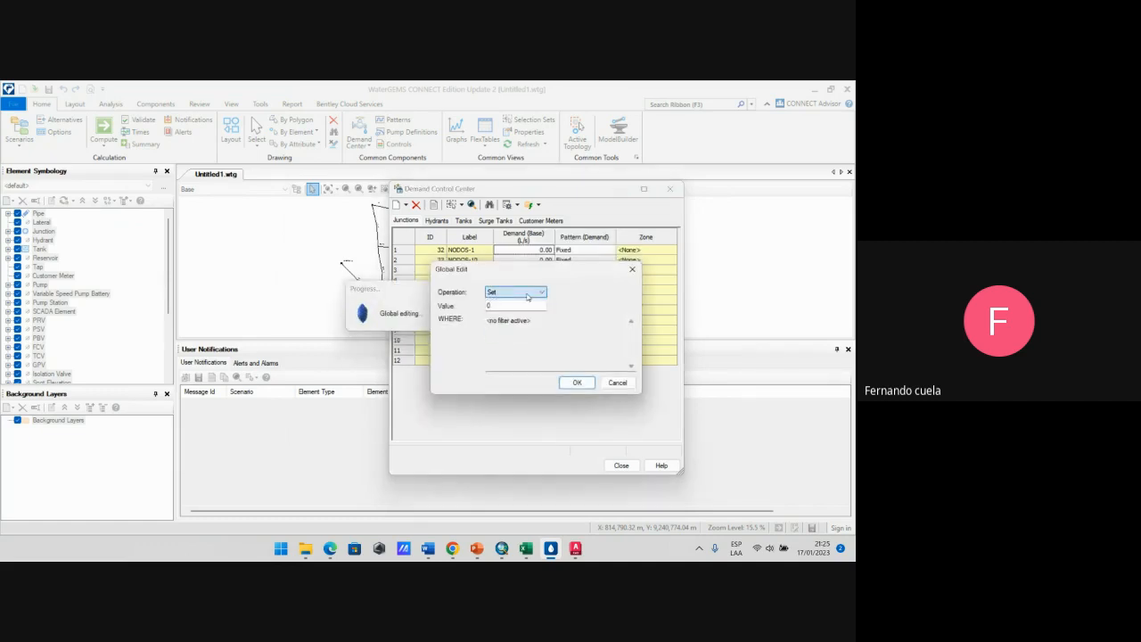
left_click(530, 294)
left_click(523, 305)
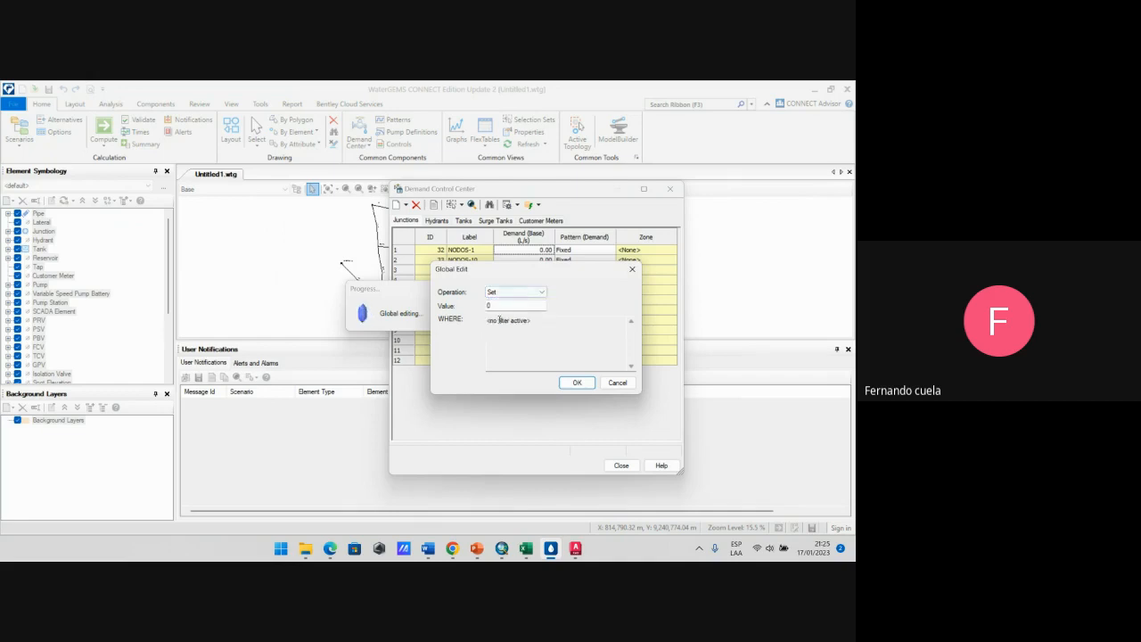
left_click(530, 293)
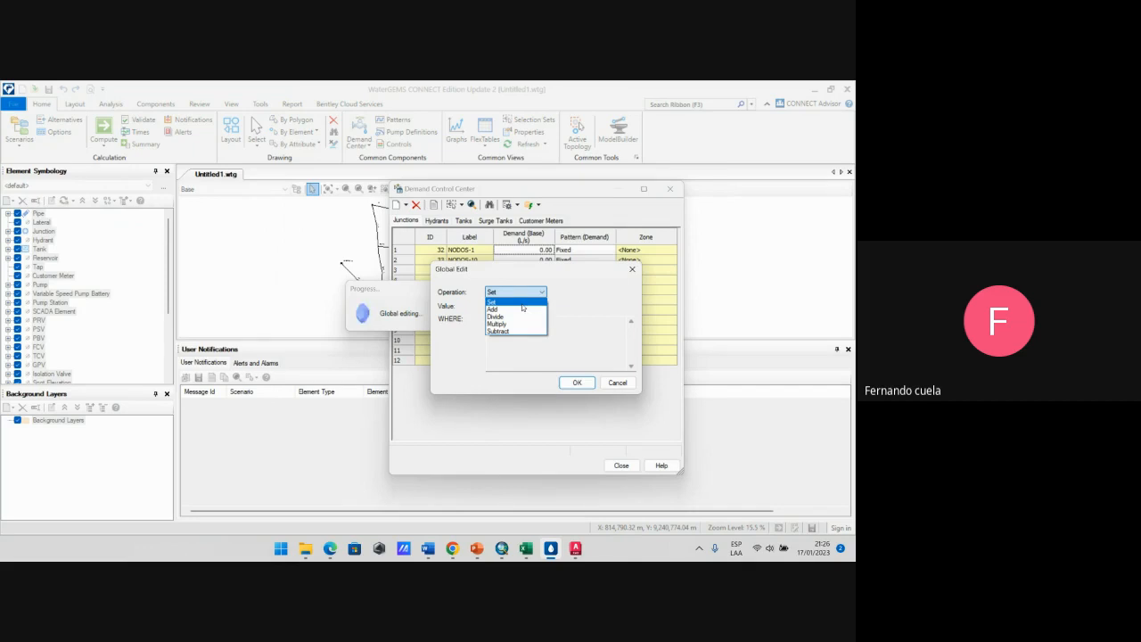
left_click(522, 305)
Step: Check the node demand on the Excel Demanda sheet, return to WaterGEMS and set every junction's base demand to 0.042 L/s
left_click(526, 548)
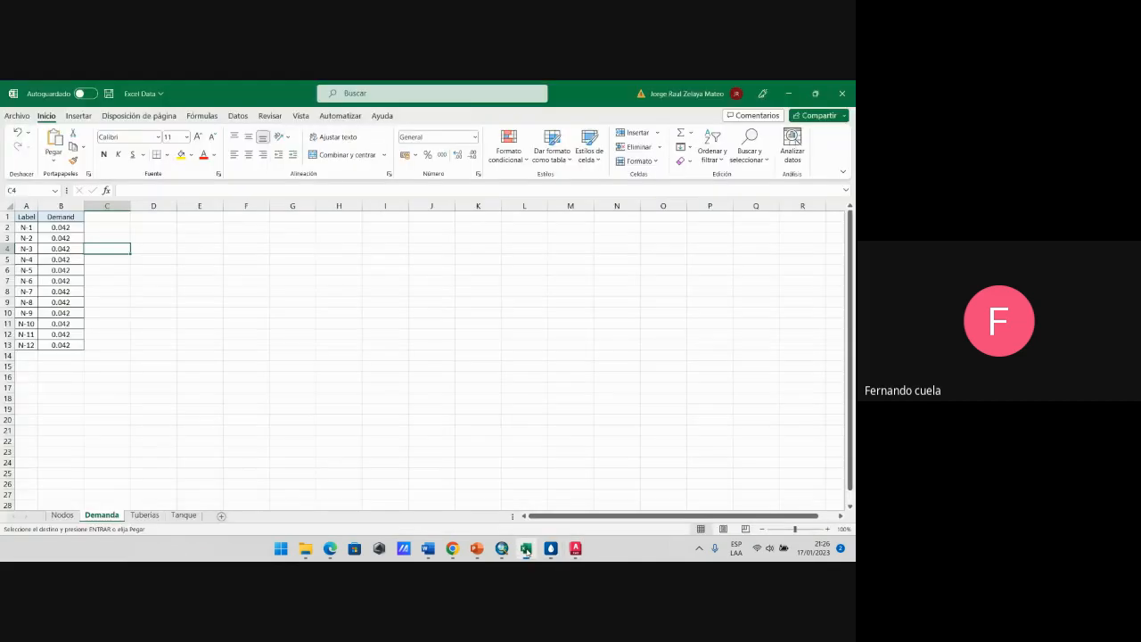
left_click(67, 228)
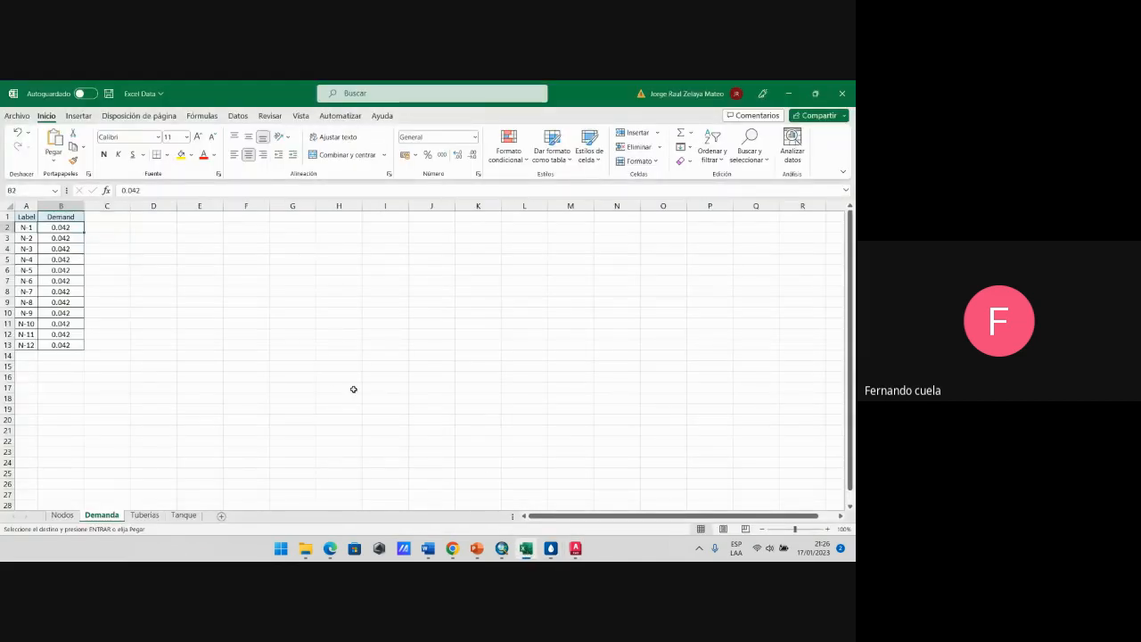
left_click(551, 549)
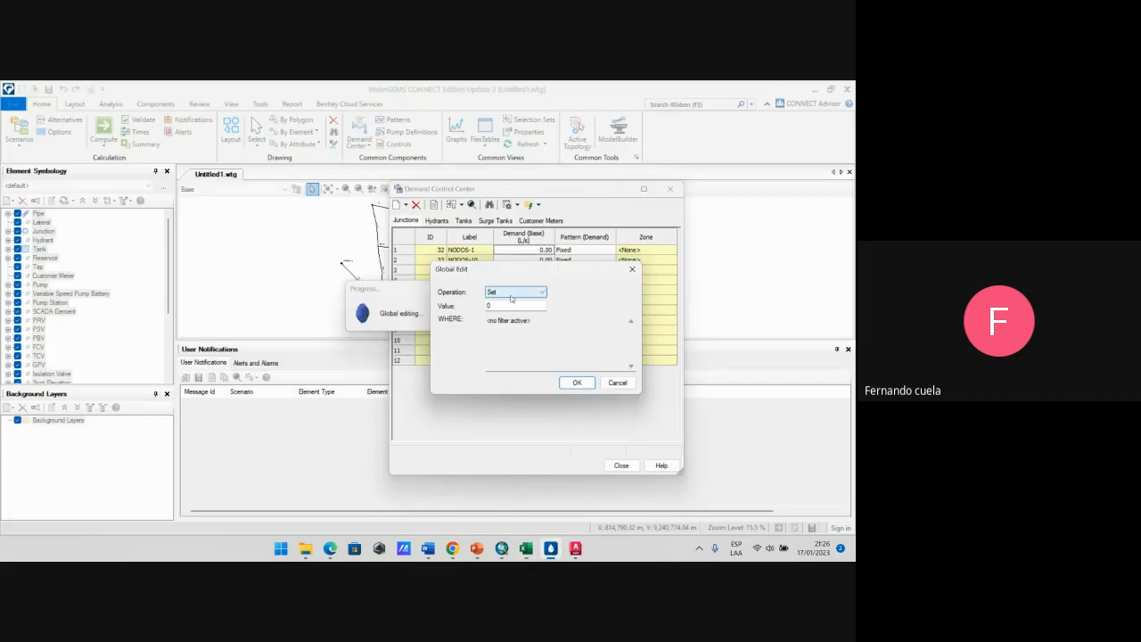
key("Tab")
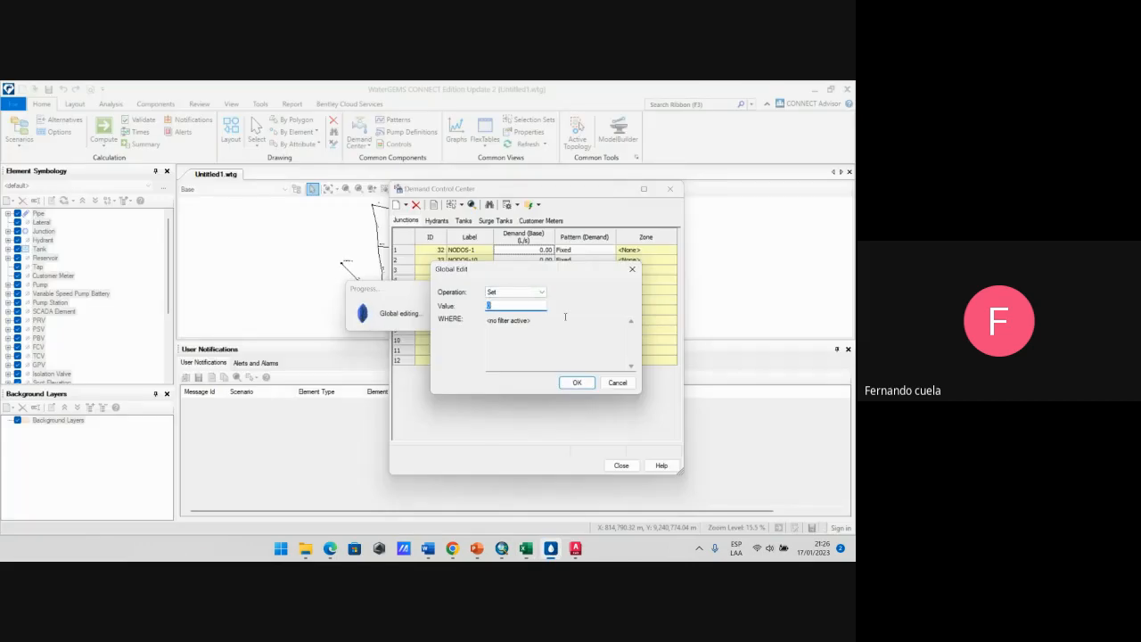
type("0.042")
left_click(577, 383)
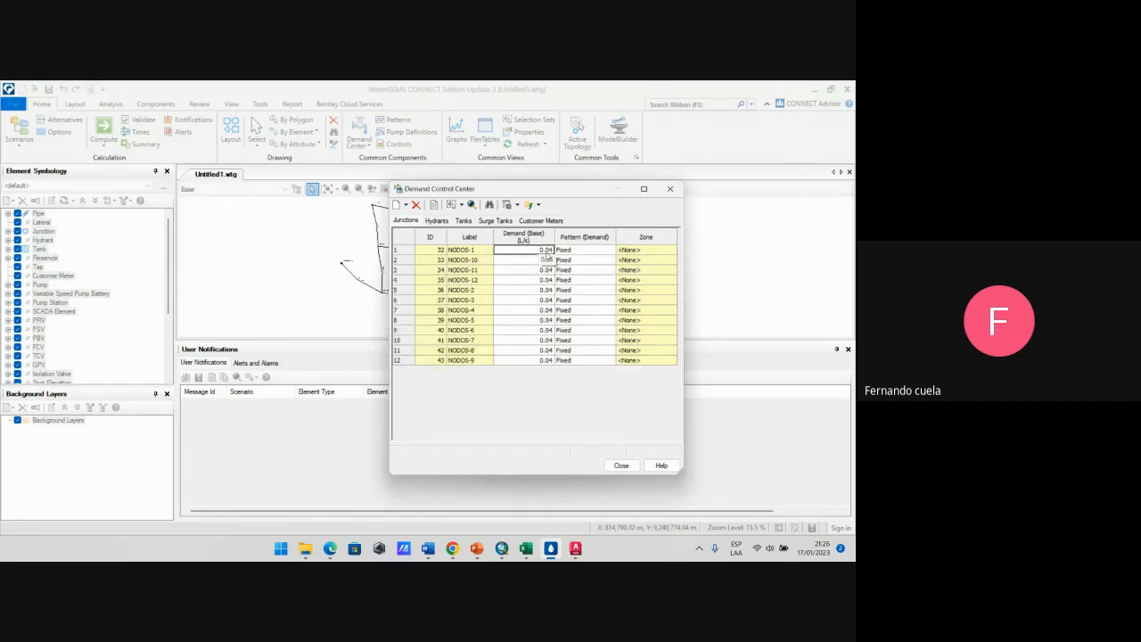
Step: Set the Demand (Base) display precision to 4 decimals and close the Demand Control Center
right_click(535, 241)
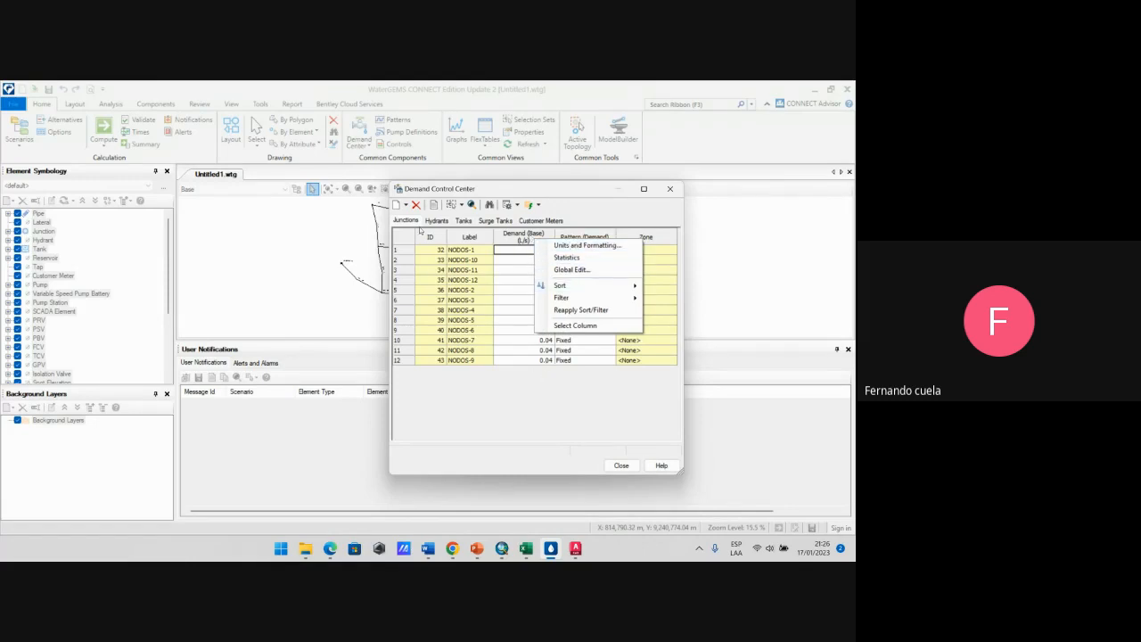
left_click(588, 247)
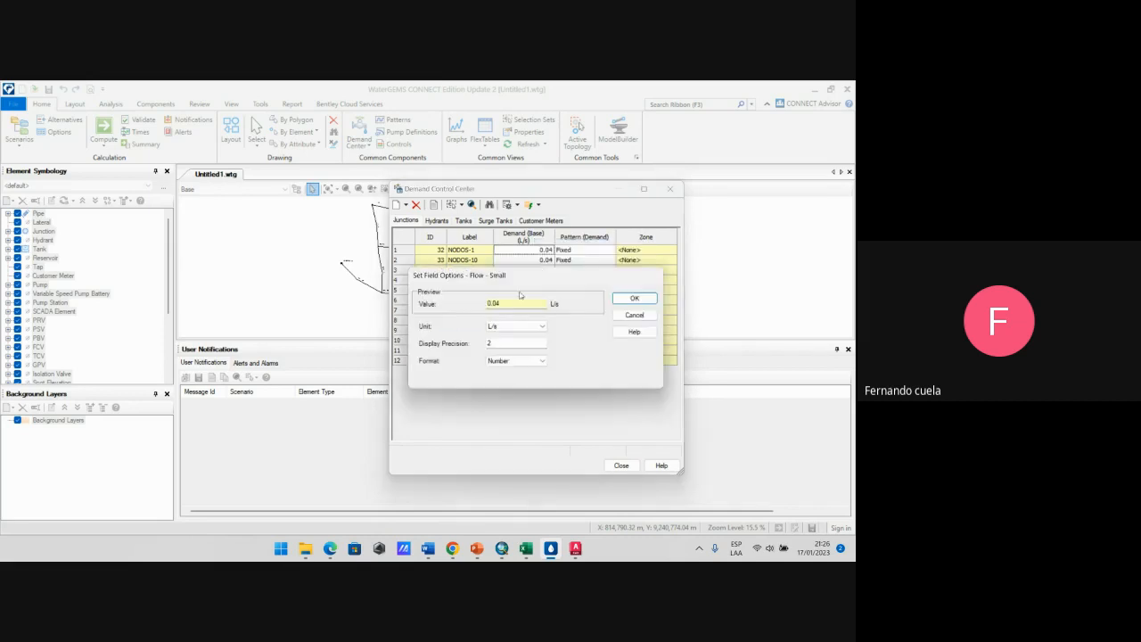
double_click(496, 343)
left_click(643, 303)
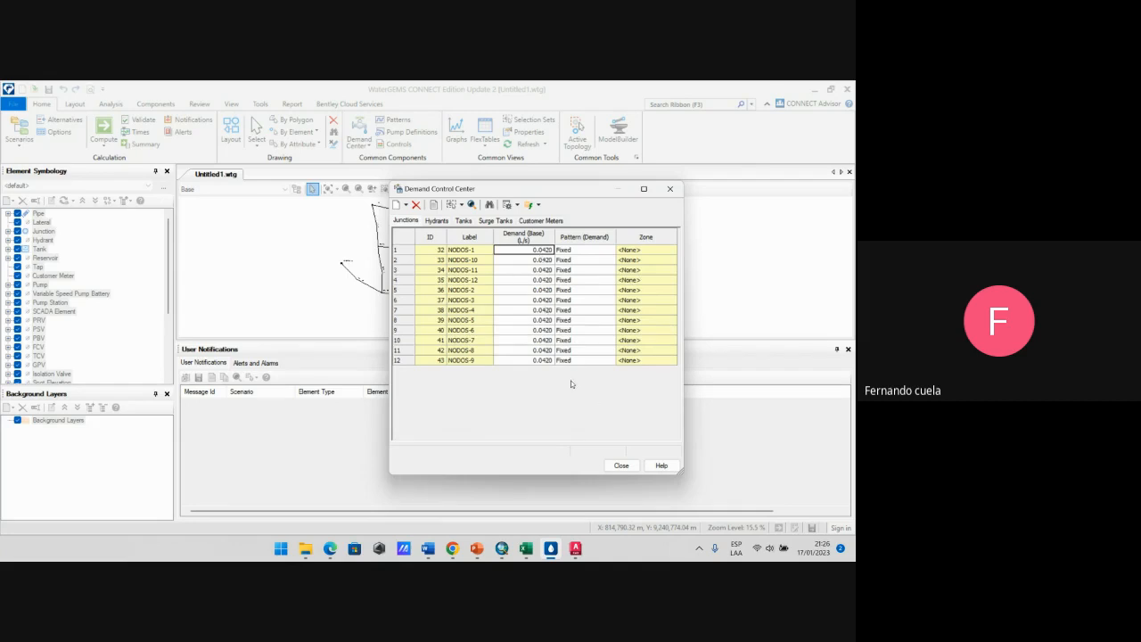
left_click(621, 465)
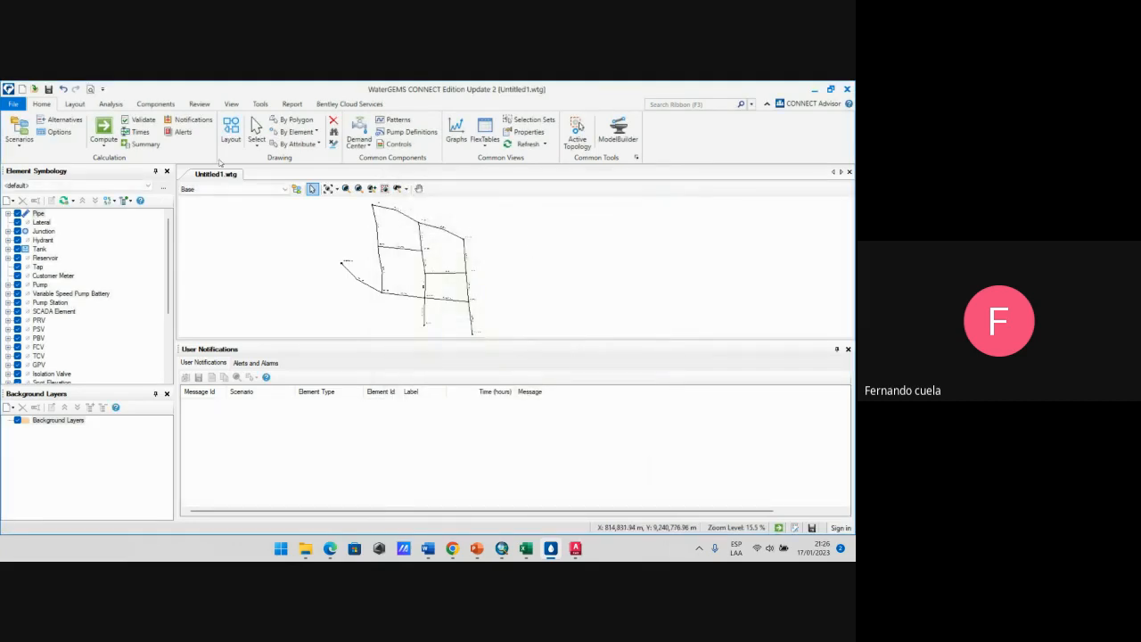
Step: Recompute the Base scenario with the assigned demands and close its calculation summary
left_click(103, 130)
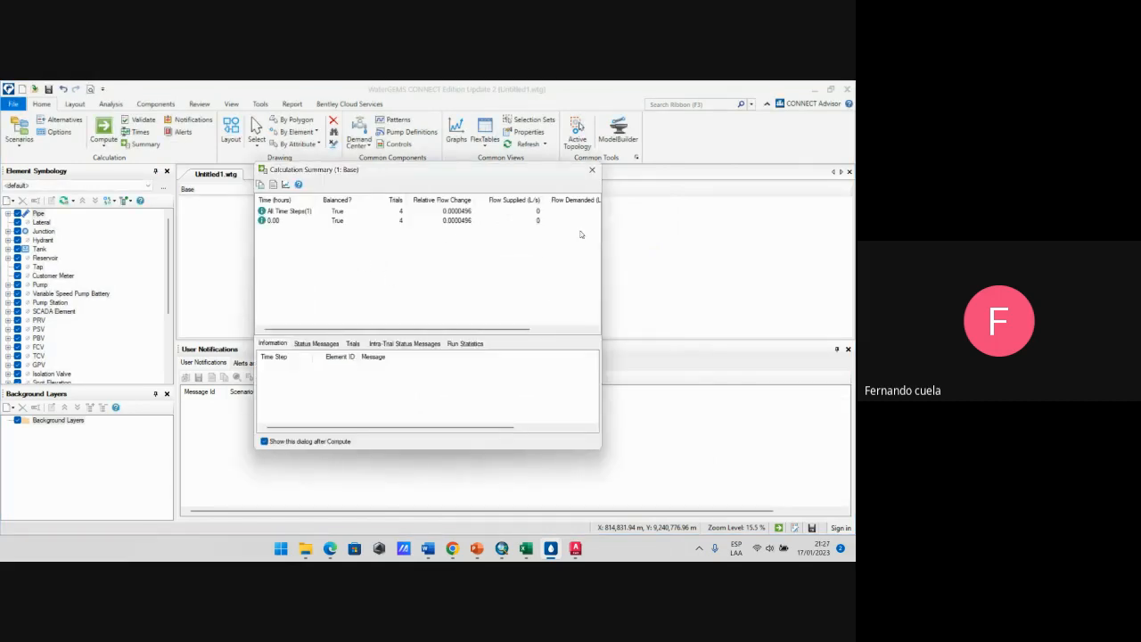
left_click(591, 170)
scroll(386, 290, "up", 2)
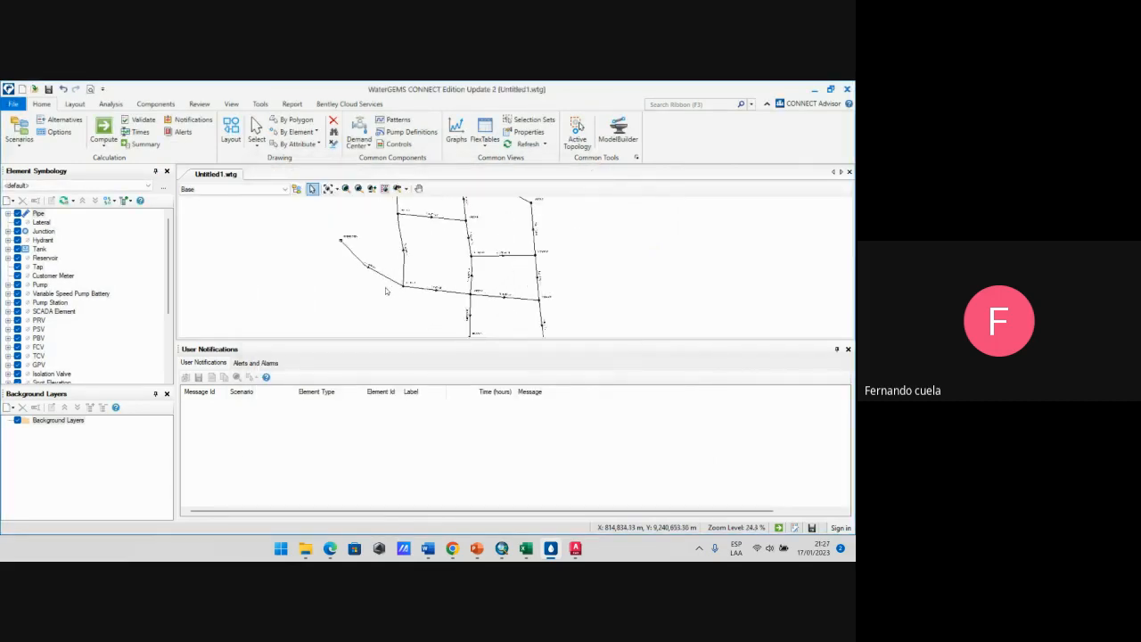
scroll(359, 245, "up", 6)
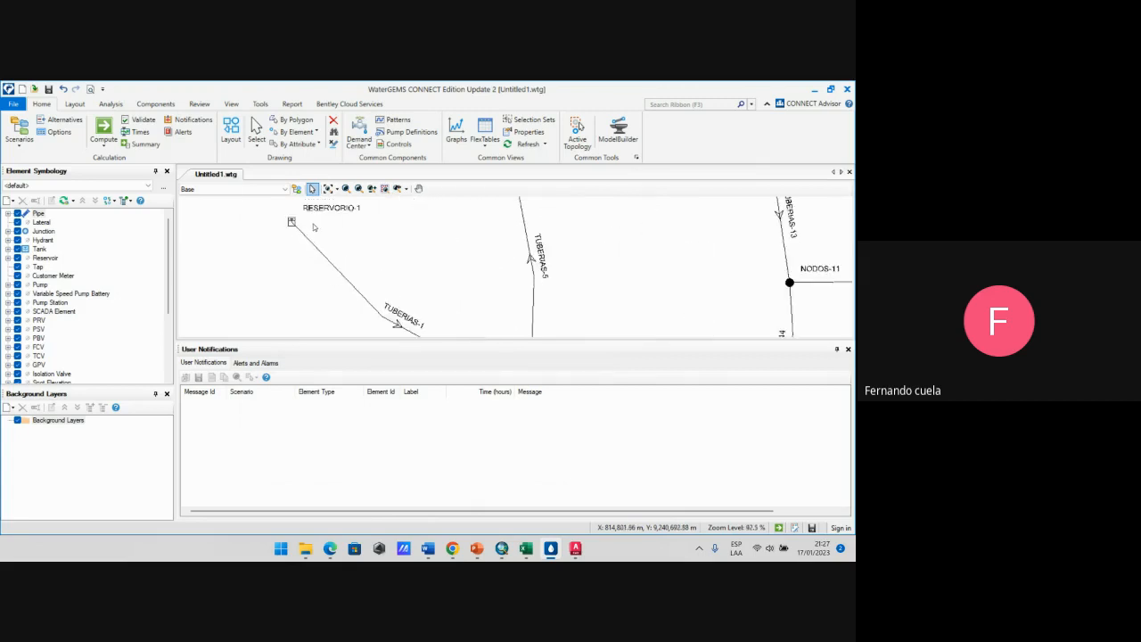
scroll(313, 227, "down", 5)
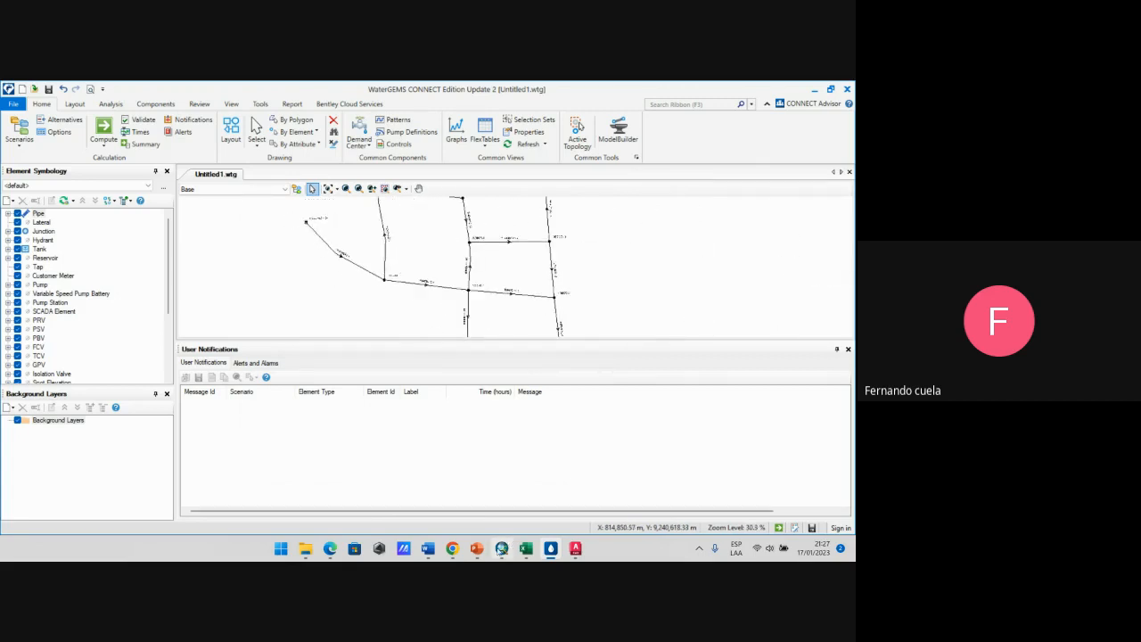
Step: Switch to ArcMap and view the whole pipe, node and reservoir layout on the map
left_click(501, 548)
scroll(427, 287, "down", 3)
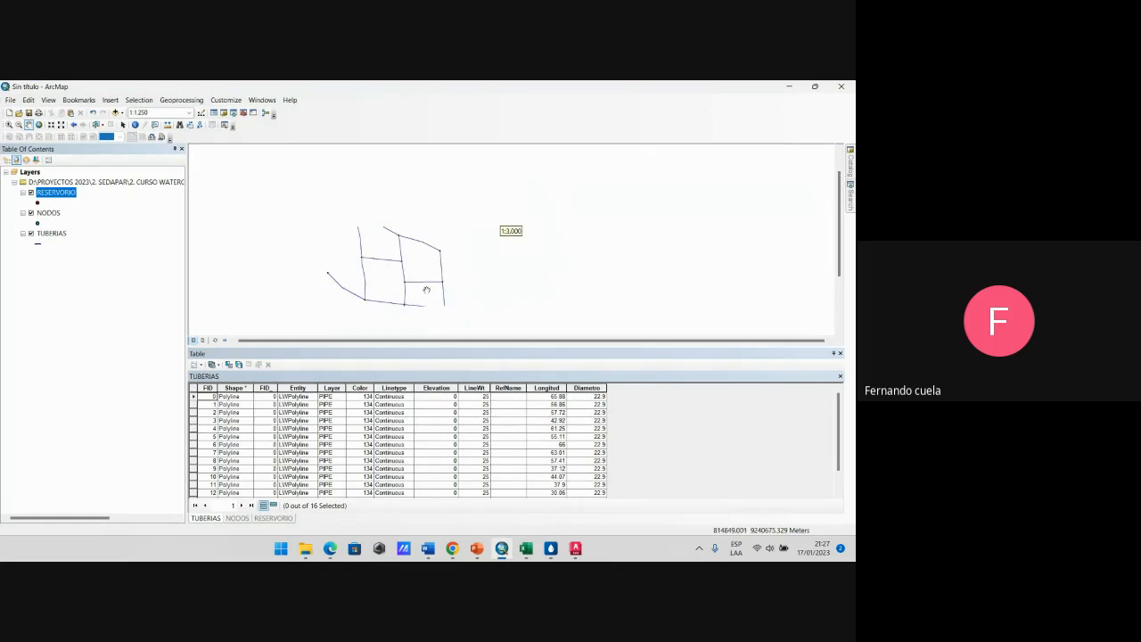
left_click_drag(414, 284, 526, 273)
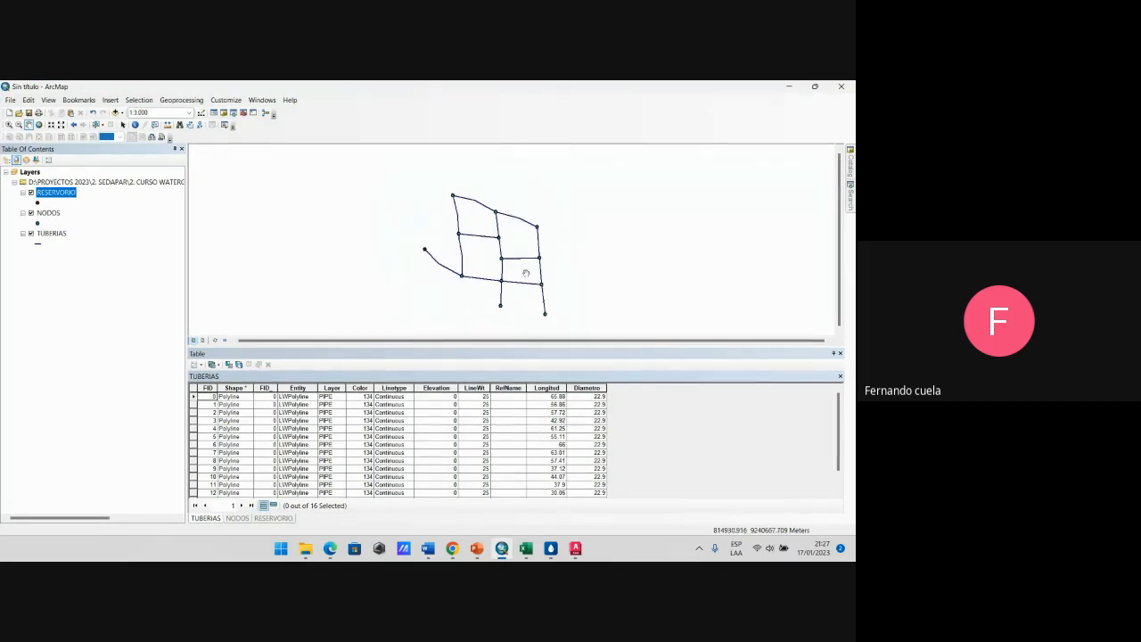
scroll(447, 279, "up", 1)
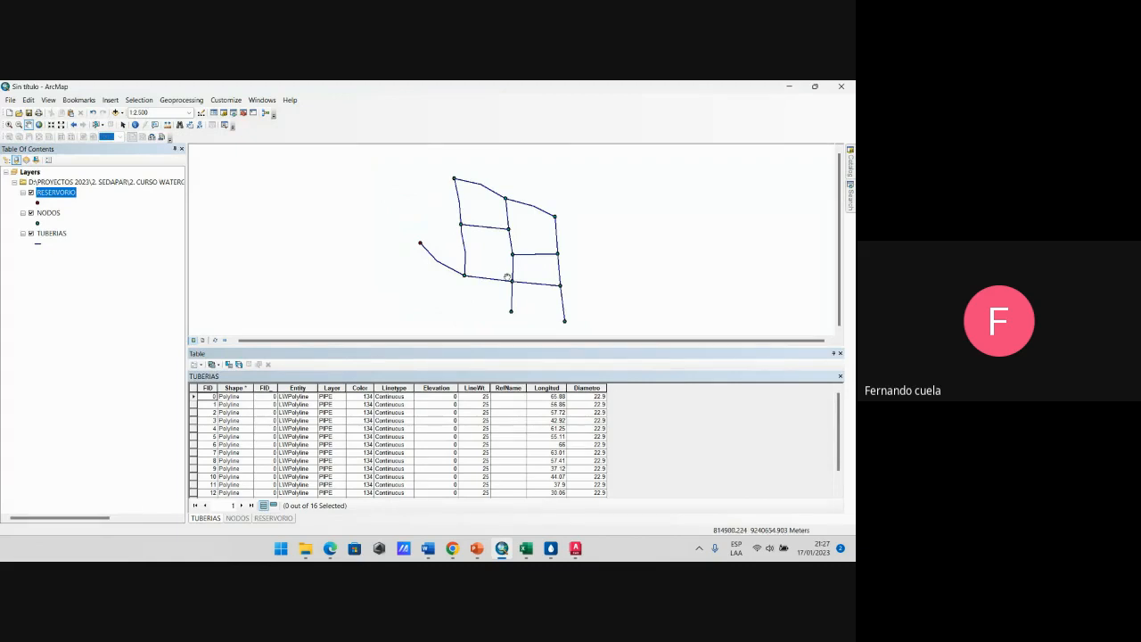
left_click_drag(400, 259, 396, 260)
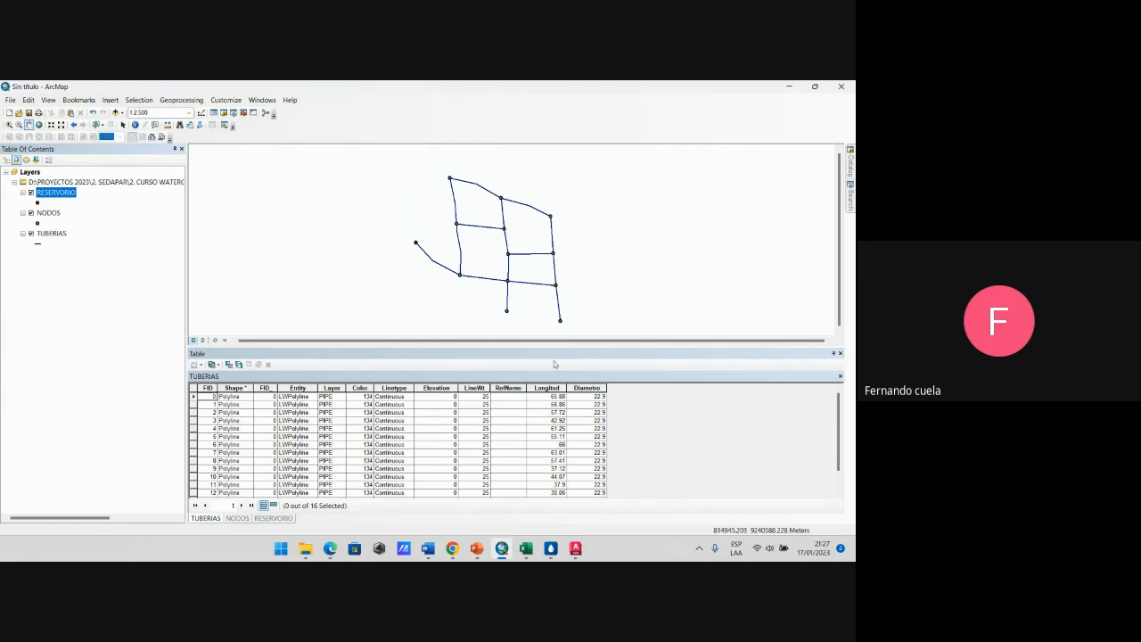
Step: Switch back to WaterGEMS and enlarge the network drawing area by reducing the height of User Notifications
mouse_move(558, 550)
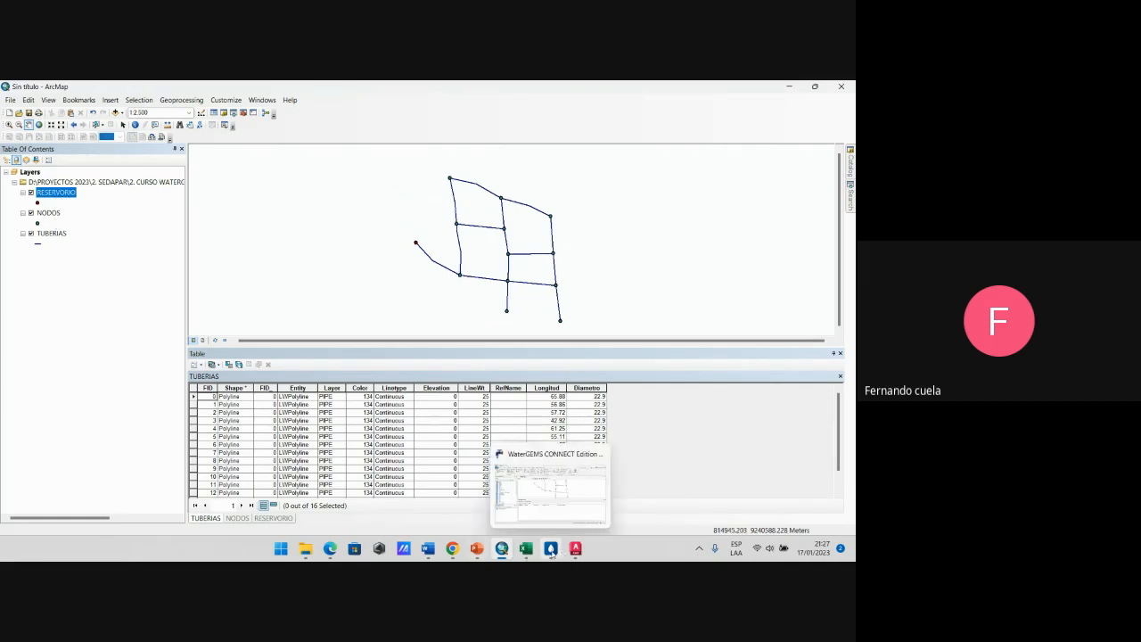
left_click(564, 499)
scroll(580, 263, "down", 2)
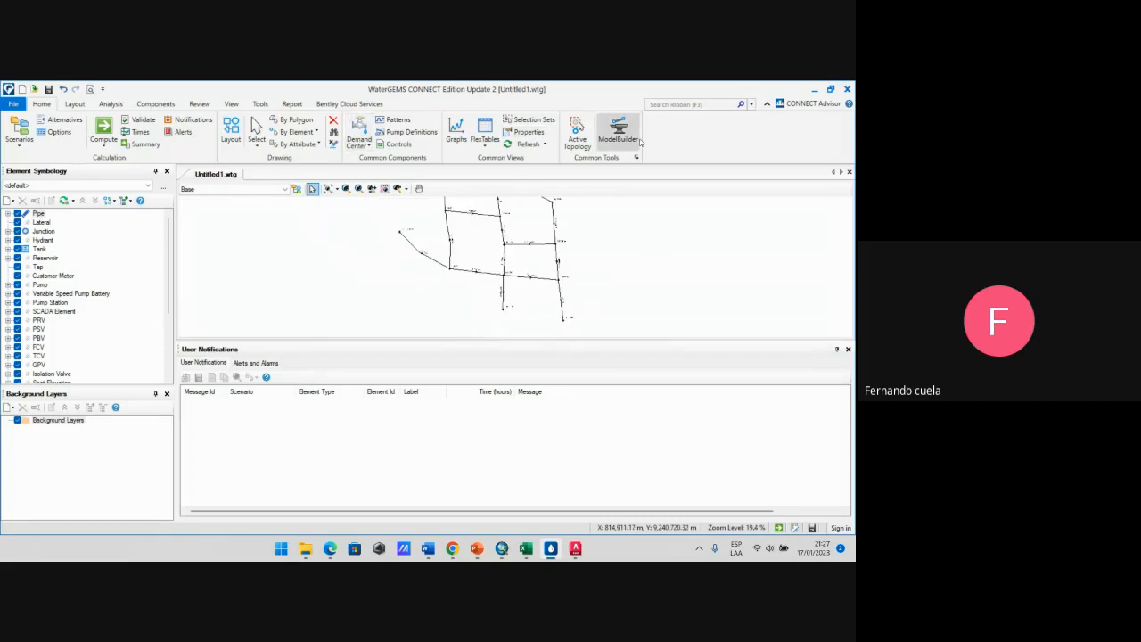
scroll(593, 267, "down", 2)
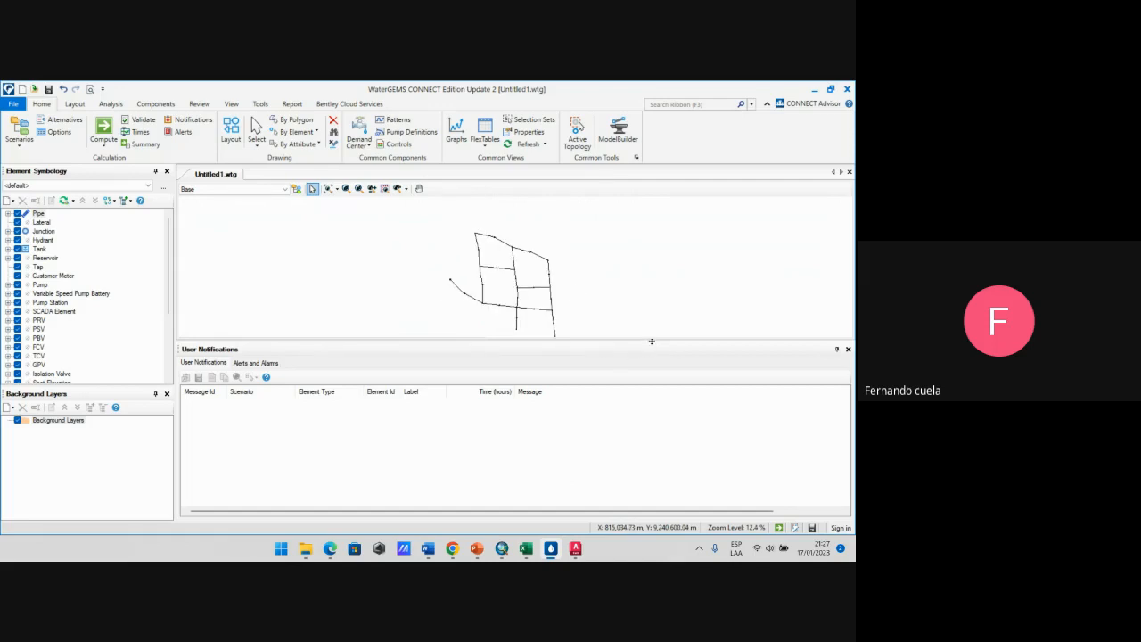
left_click_drag(651, 340, 643, 386)
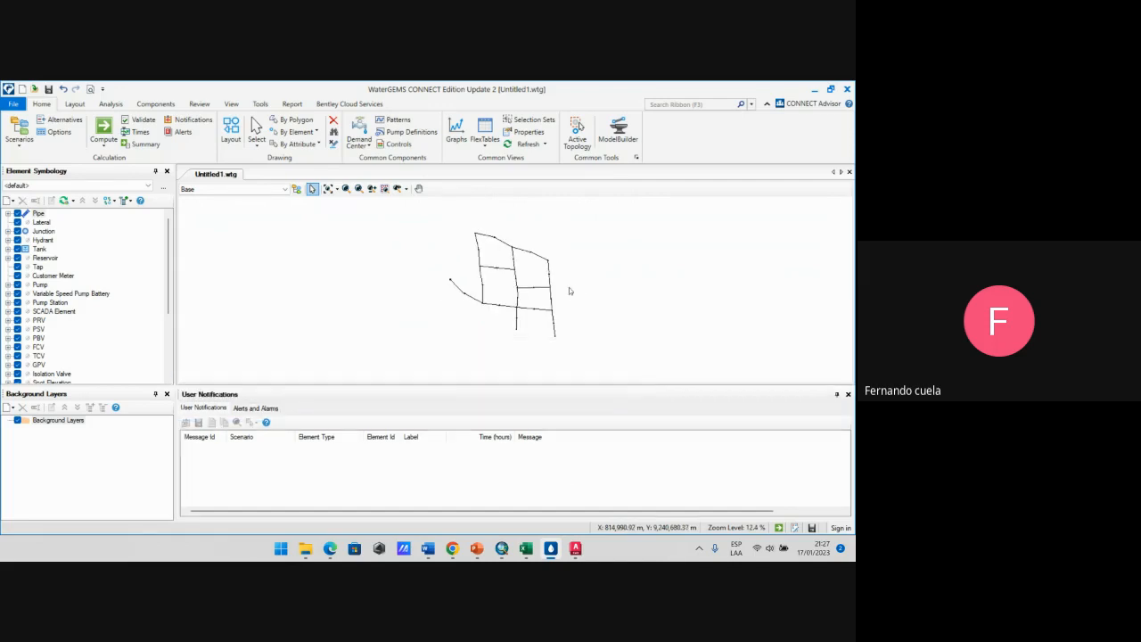
scroll(568, 291, "up", 2)
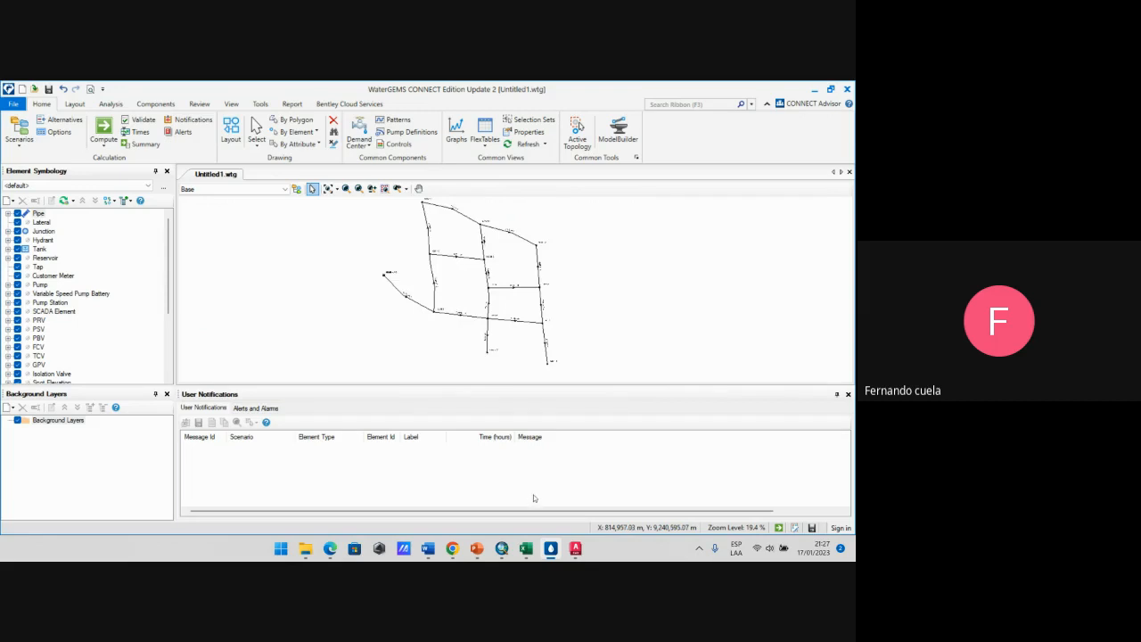
Step: Close the RED SESIÓN 7 drawing in AutoCAD and view the whole pipe network in RED SESIÓN 4
mouse_move(575, 548)
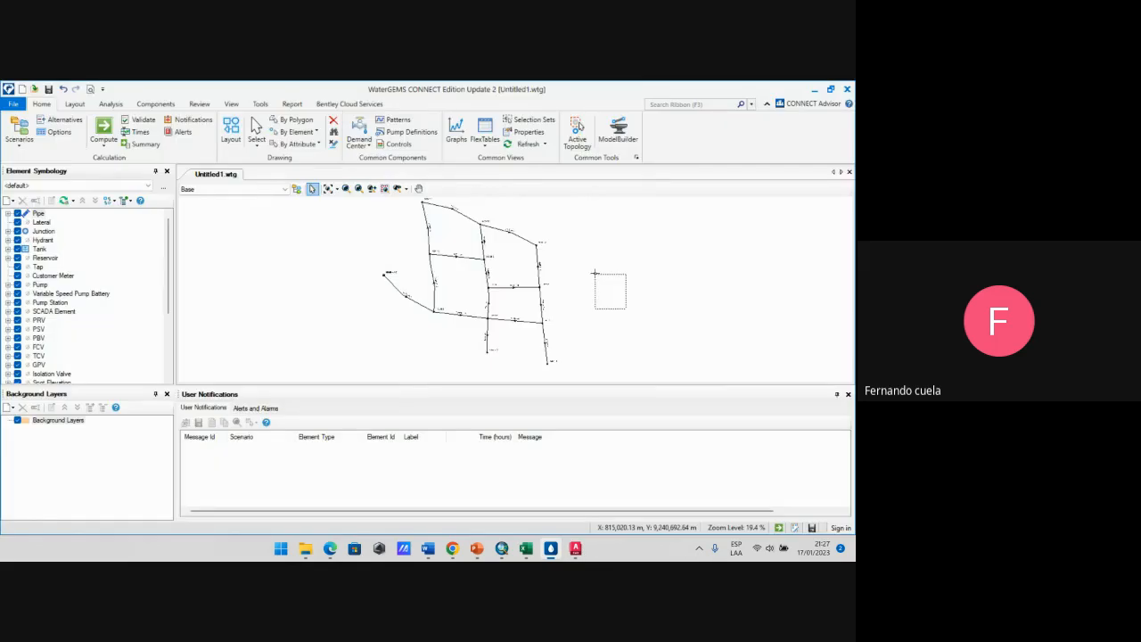
left_click_drag(594, 274, 596, 276)
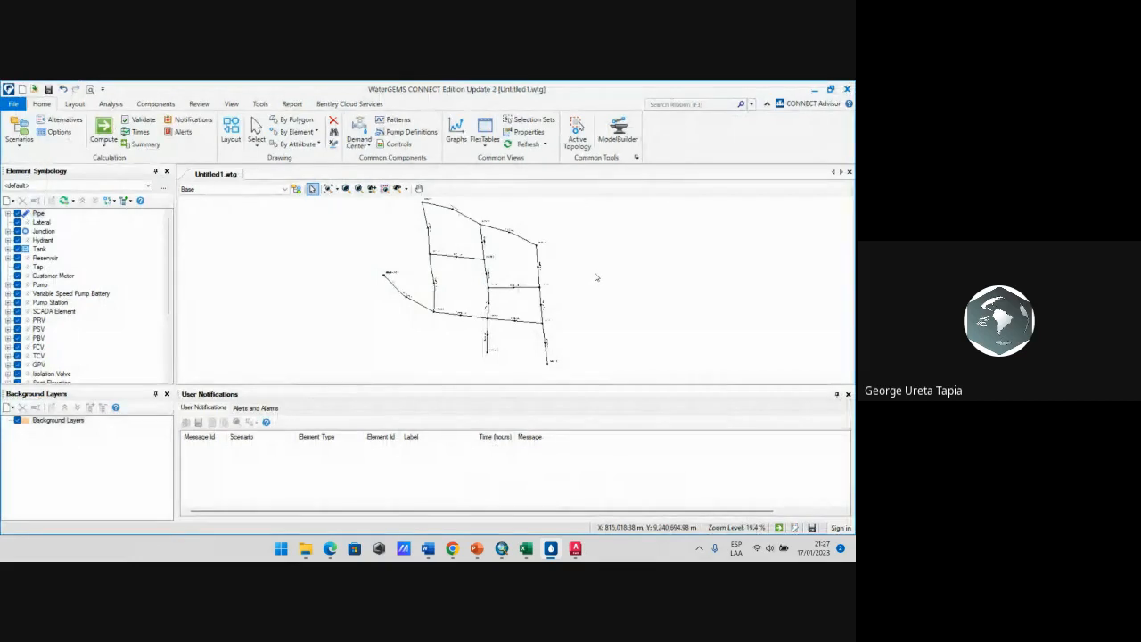
mouse_move(575, 548)
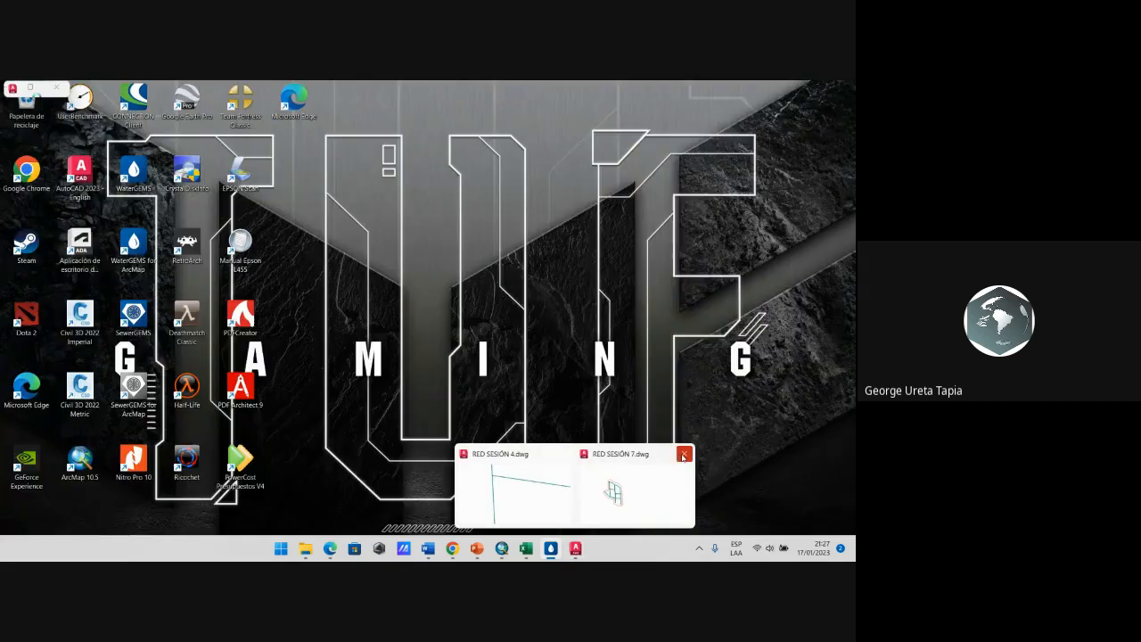
left_click(682, 455)
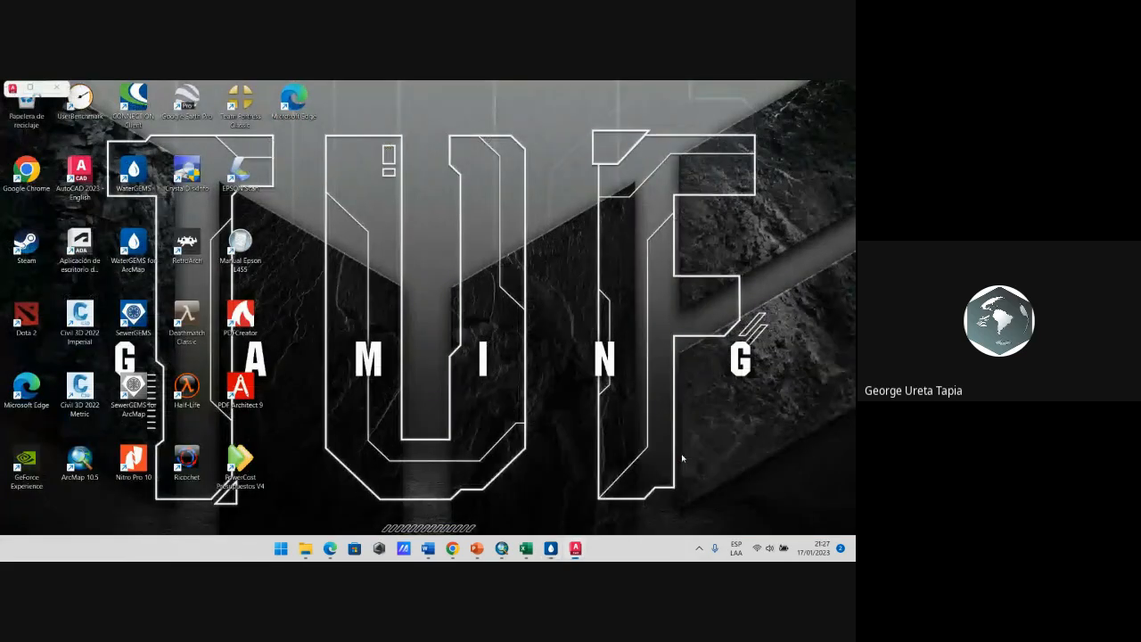
scroll(395, 300, "down", 5)
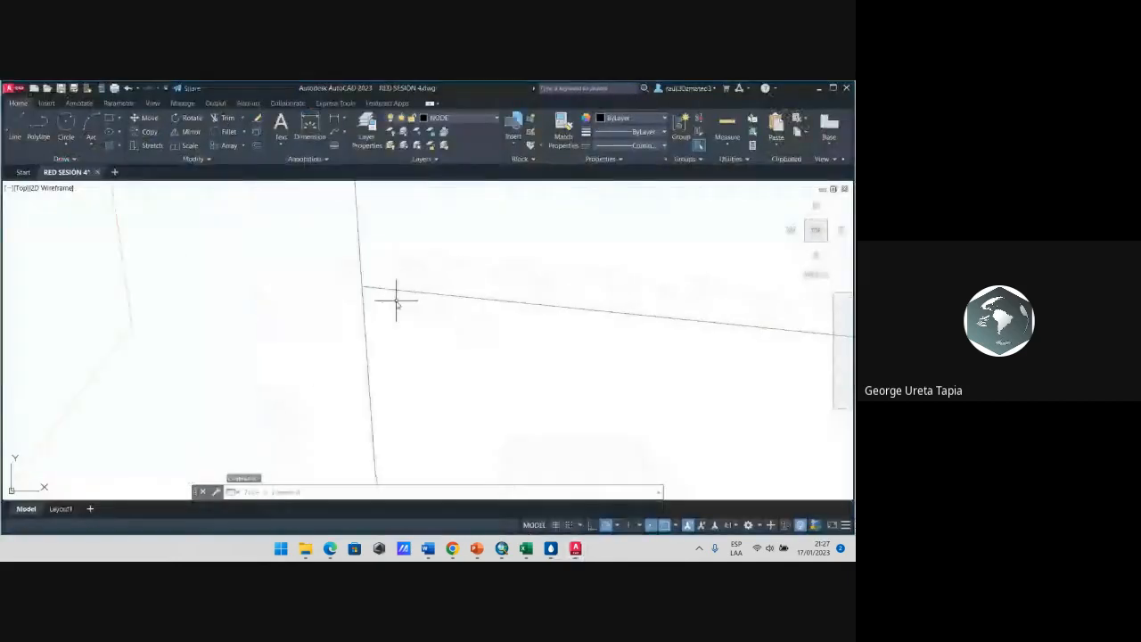
scroll(397, 302, "down", 6)
scroll(404, 320, "up", 4)
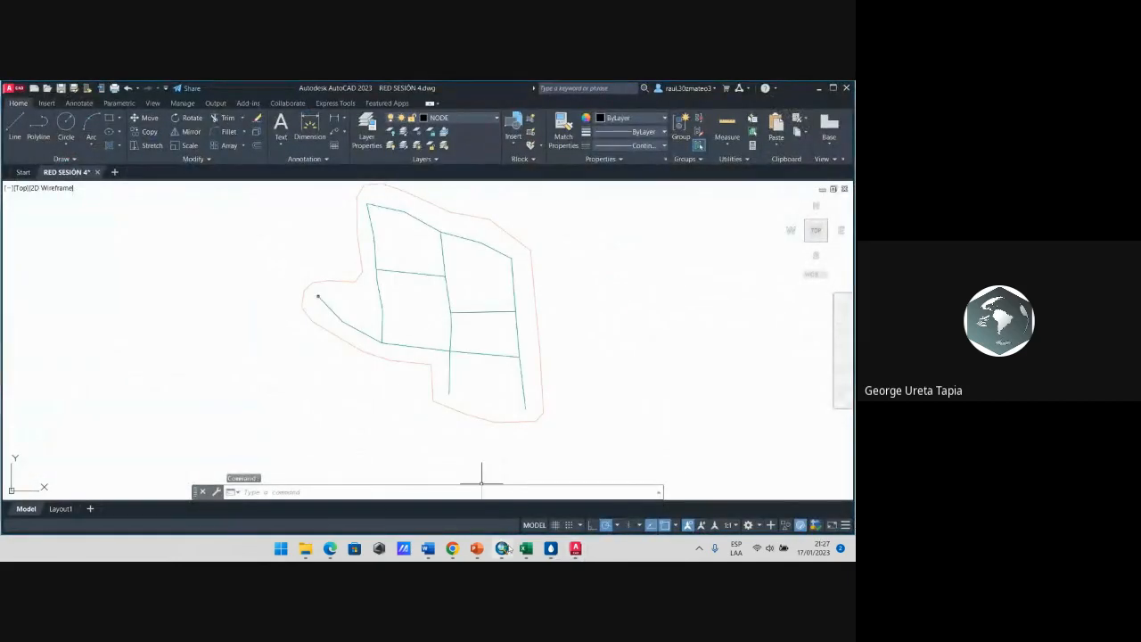
Step: Switch to WaterGEMS and view the whole network from the reservoir to the outer junctions
left_click(550, 550)
scroll(516, 283, "down", 2)
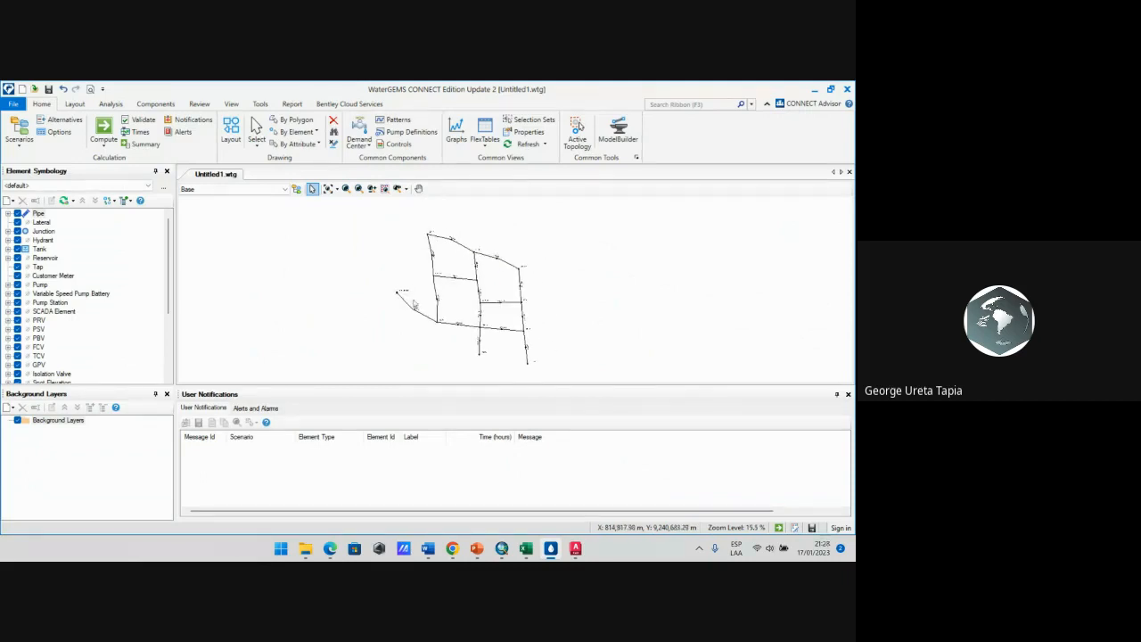
scroll(414, 304, "up", 2)
scroll(403, 290, "down", 2)
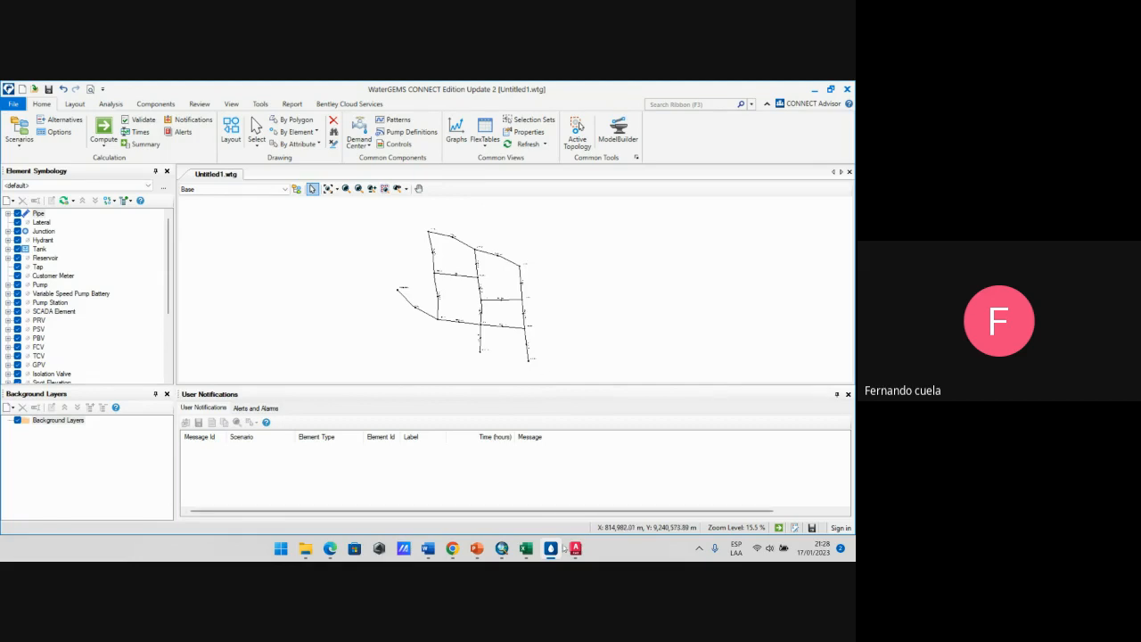
Step: Switch to the SESION 4 presentation in PowerPoint and show slide 3 about the Model Builder tool
left_click(478, 549)
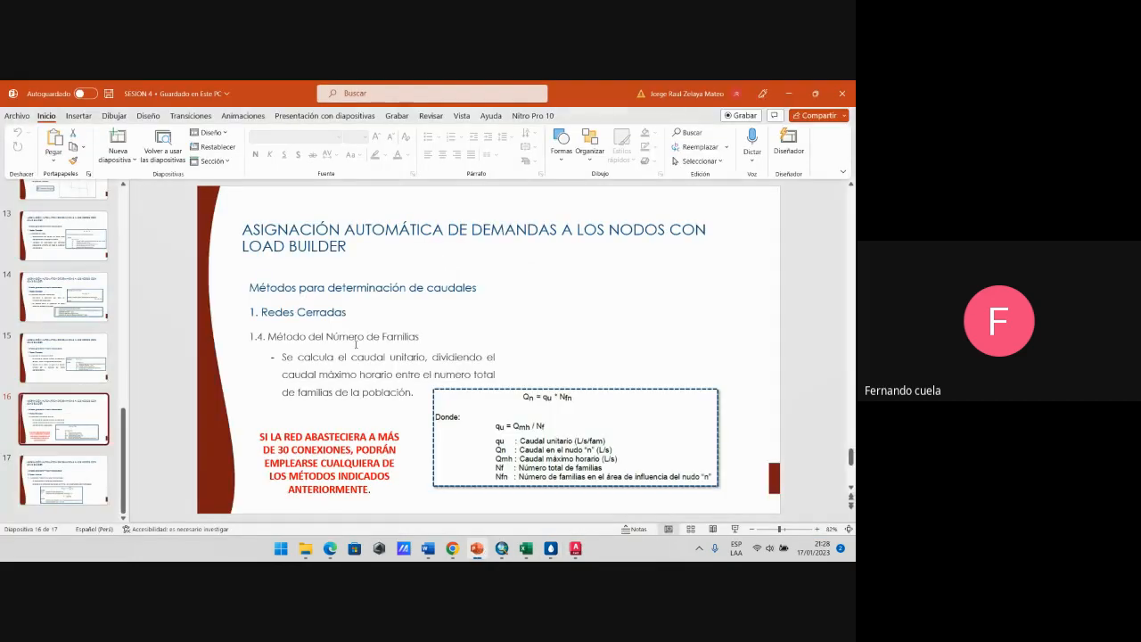
scroll(355, 344, "up", 14)
scroll(356, 344, "up", 1)
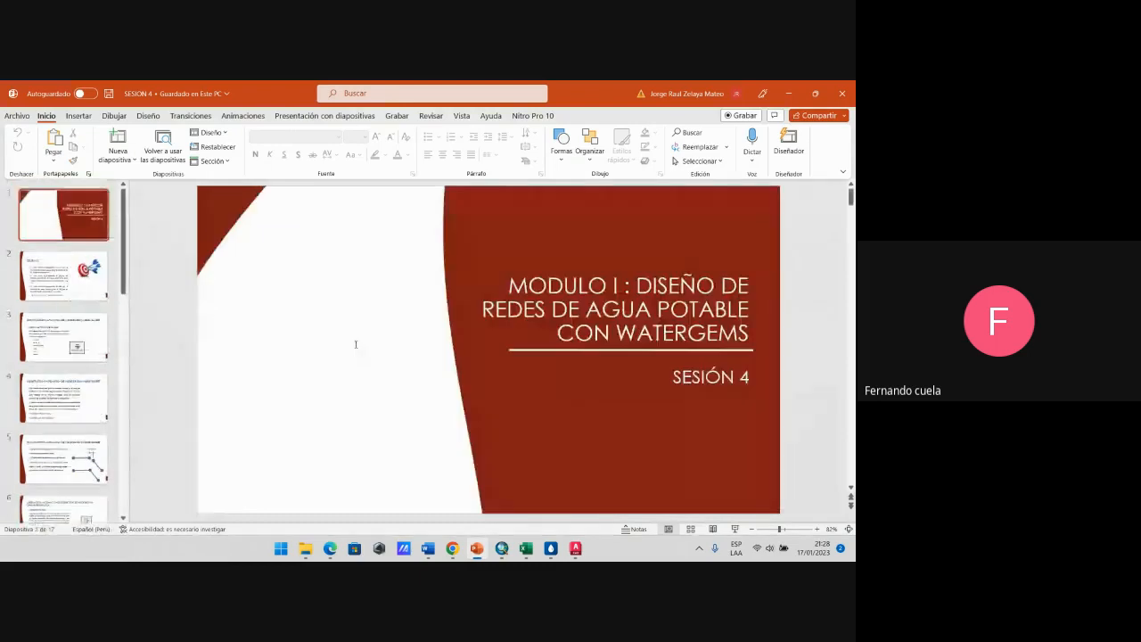
scroll(446, 392, "down", 3)
scroll(551, 438, "up", 1)
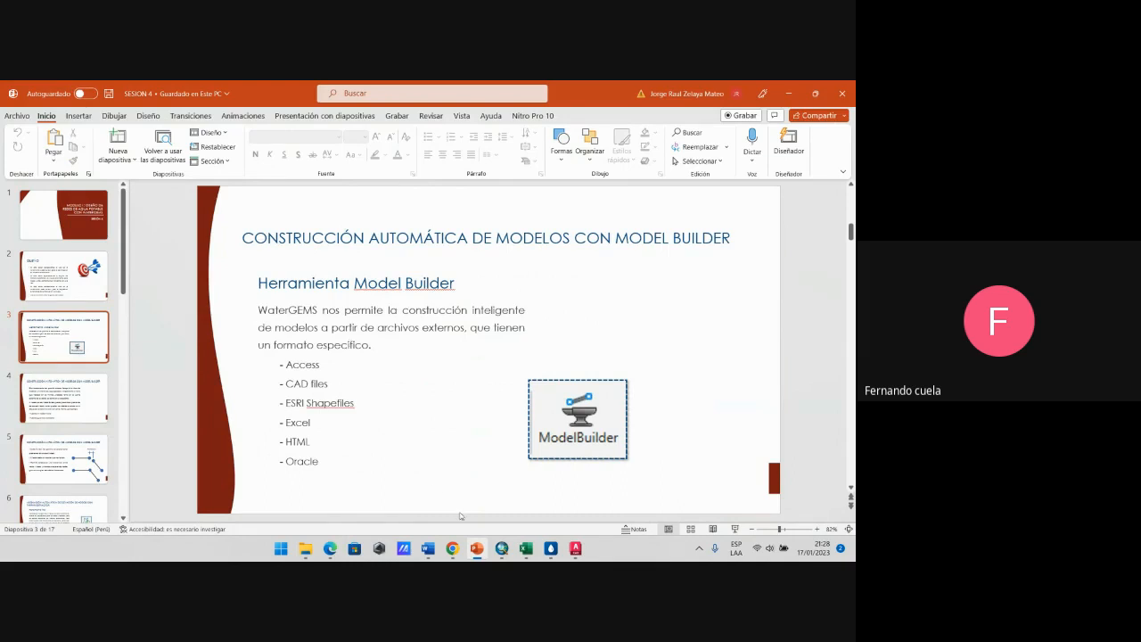
Step: Examine the network layout in ArcMap and in AutoCAD's RED SESIÓN 4 drawing, then minimize AutoCAD
left_click(501, 548)
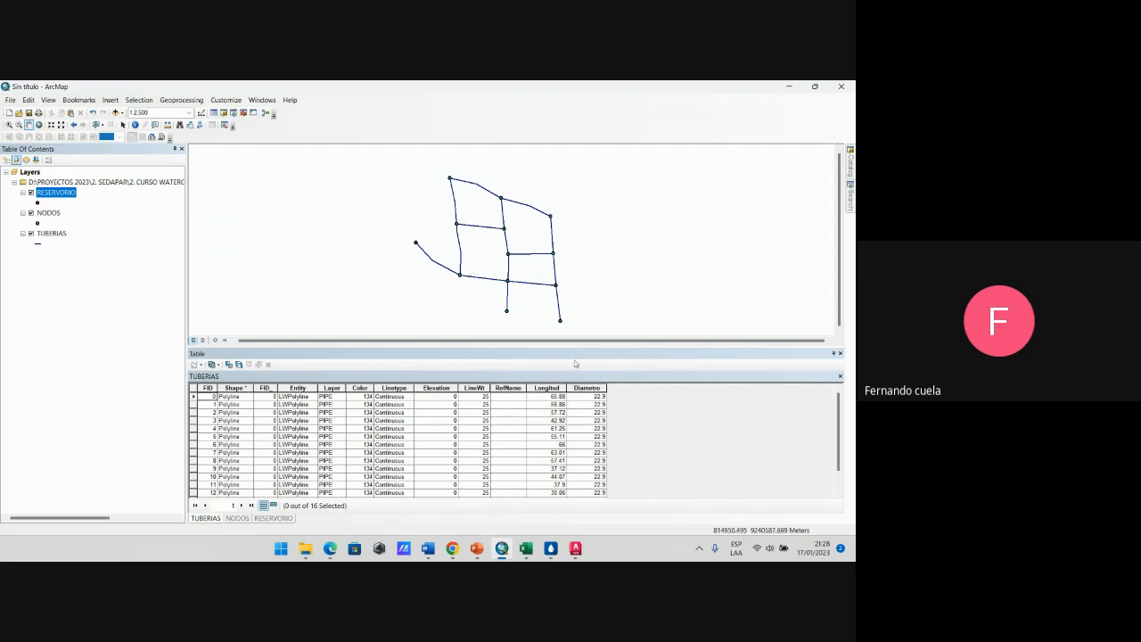
mouse_move(576, 553)
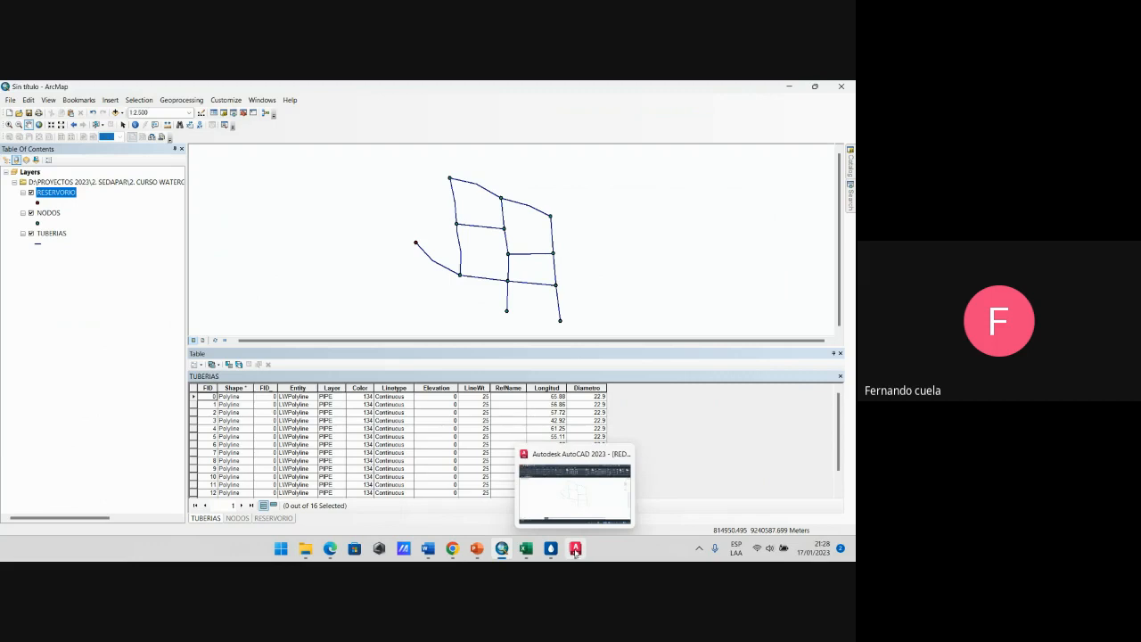
left_click(588, 507)
scroll(437, 337, "up", 3)
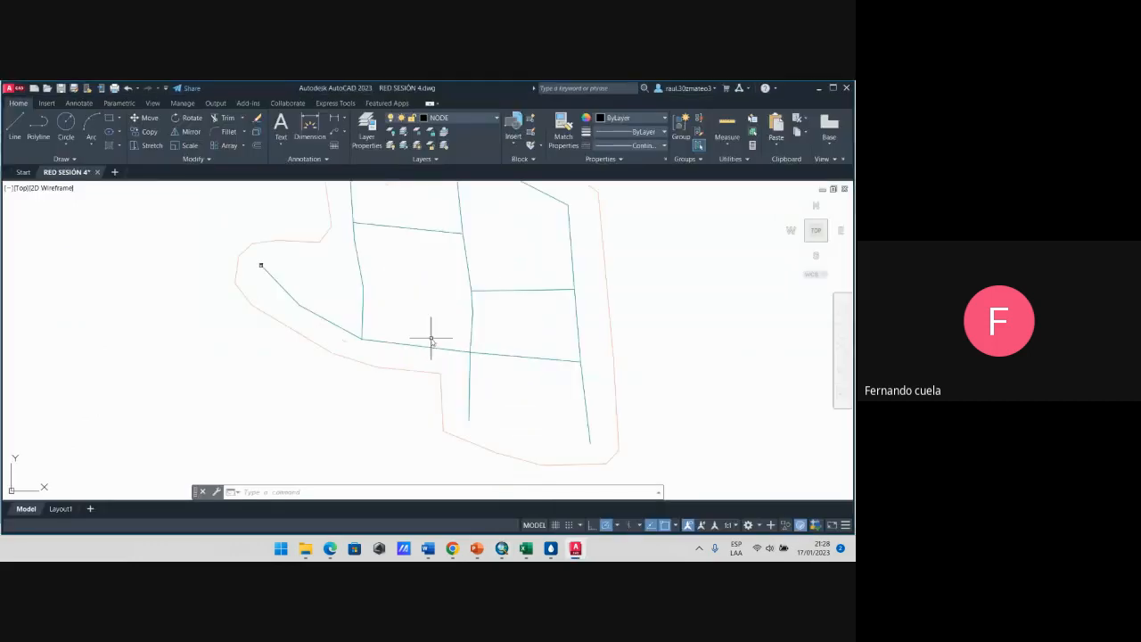
scroll(432, 347, "down", 3)
scroll(377, 338, "up", 3)
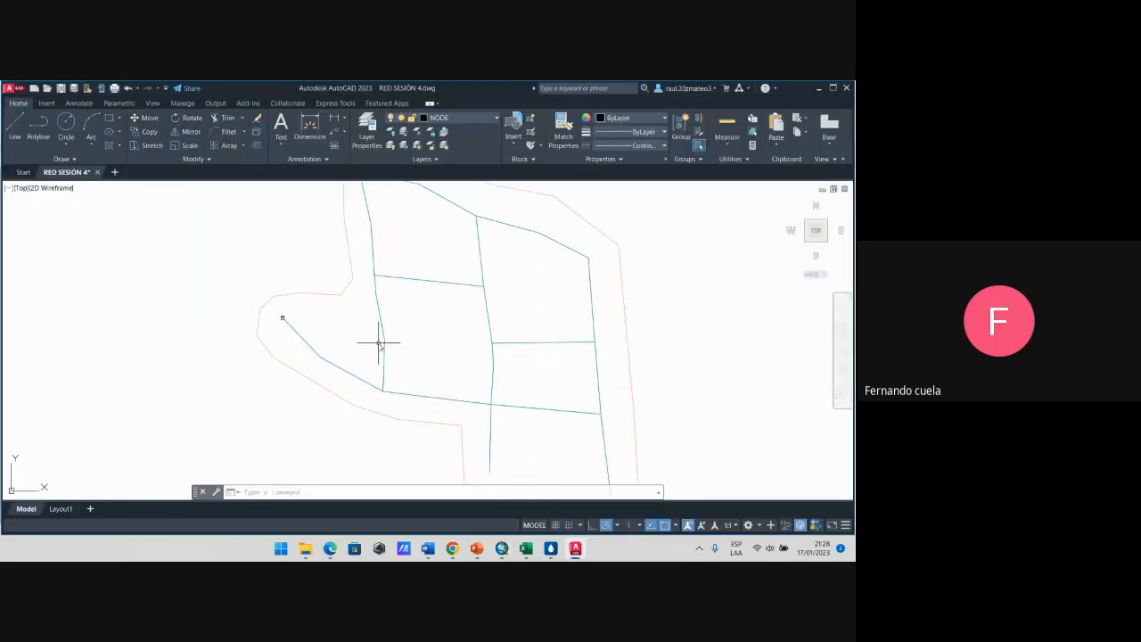
scroll(379, 343, "down", 2)
scroll(381, 343, "down", 2)
scroll(405, 351, "up", 2)
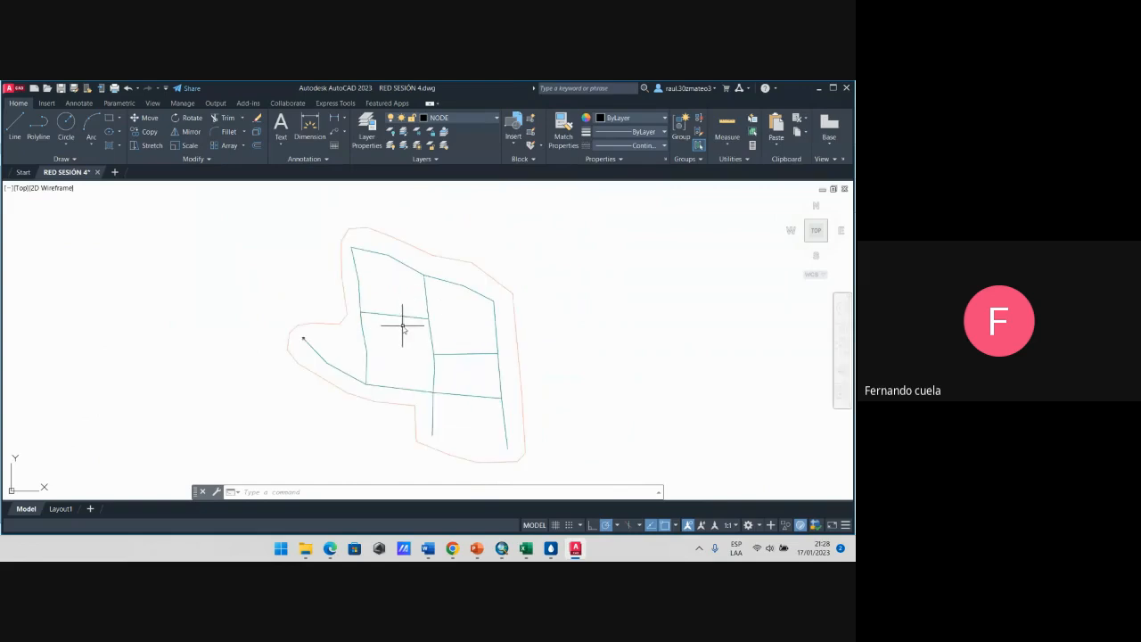
scroll(403, 327, "up", 2)
scroll(403, 326, "down", 2)
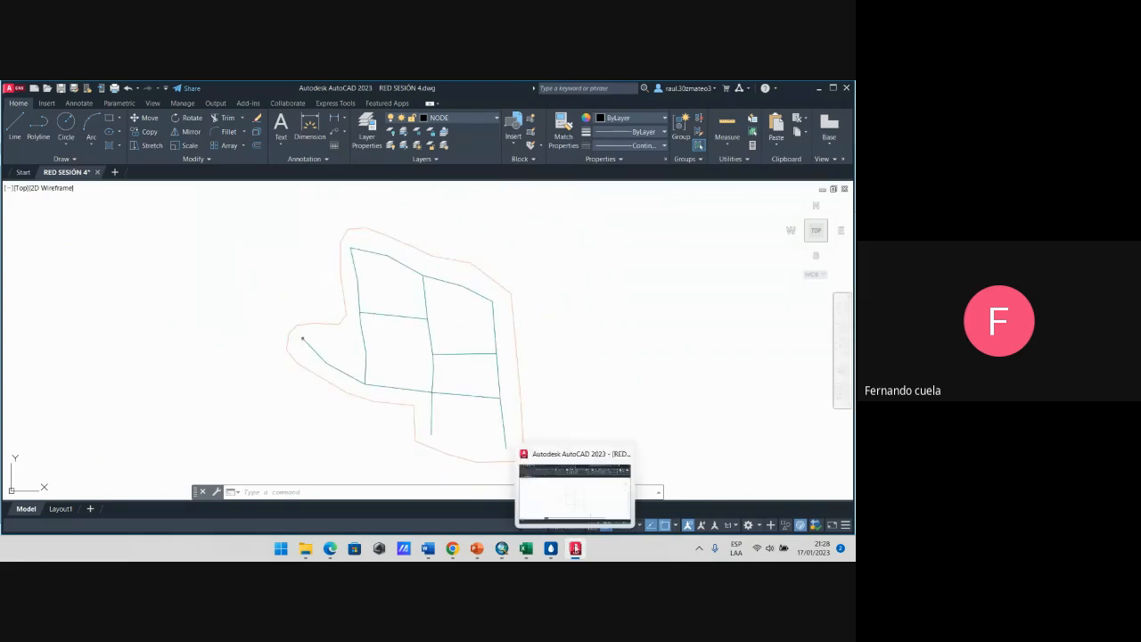
left_click(576, 549)
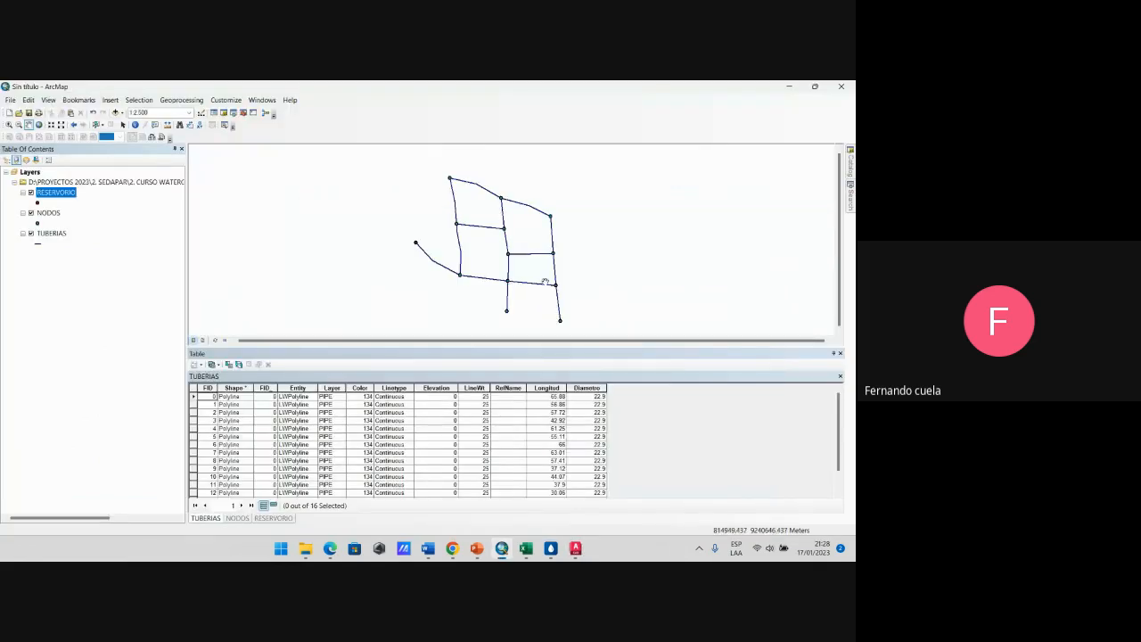
Step: Switch to WaterGEMS and examine the pipe flow directions and the labels of the pipes, junctions and reservoir
left_click(551, 549)
scroll(484, 311, "up", 3)
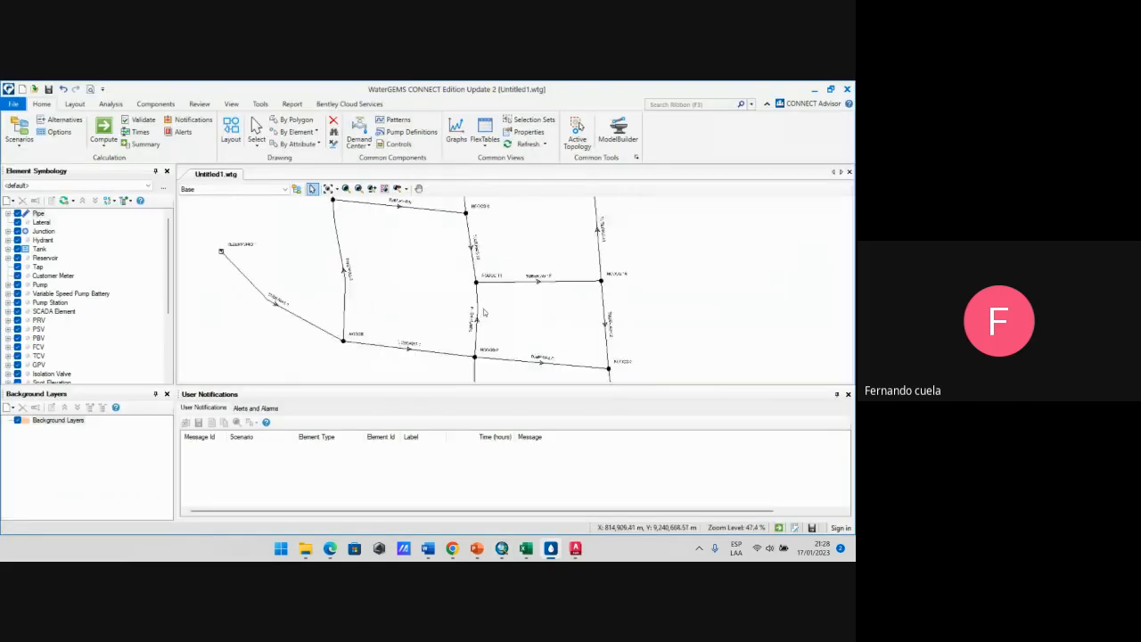
scroll(484, 311, "down", 2)
scroll(484, 311, "up", 2)
scroll(484, 311, "down", 3)
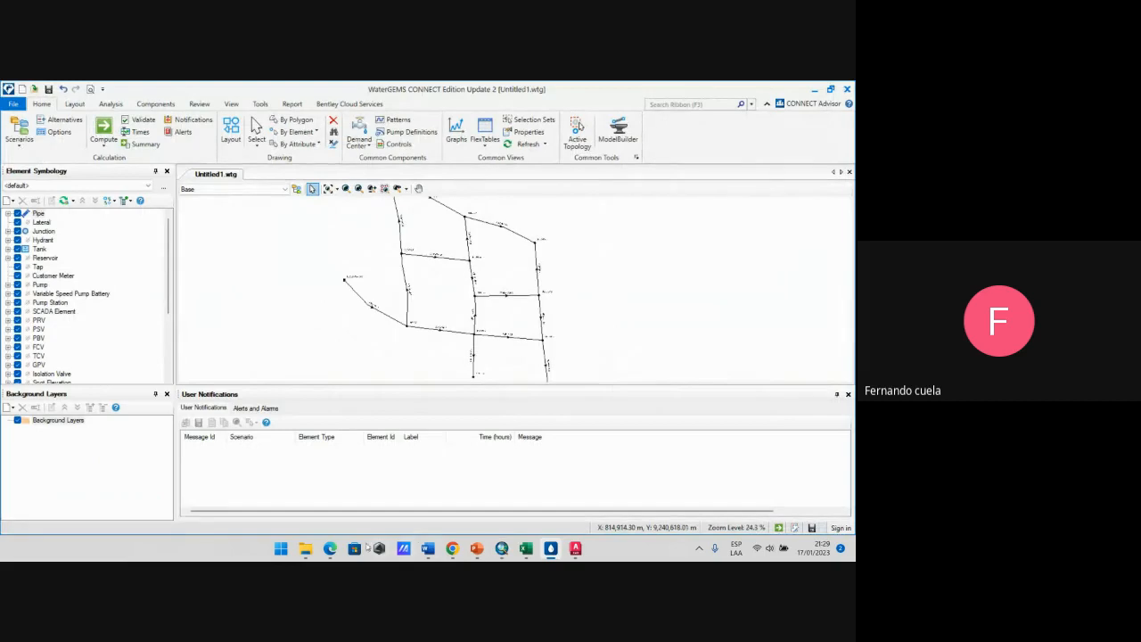
Step: Switch to File Explorer and open the T-REX folder inside 4. SESION 4
left_click(307, 551)
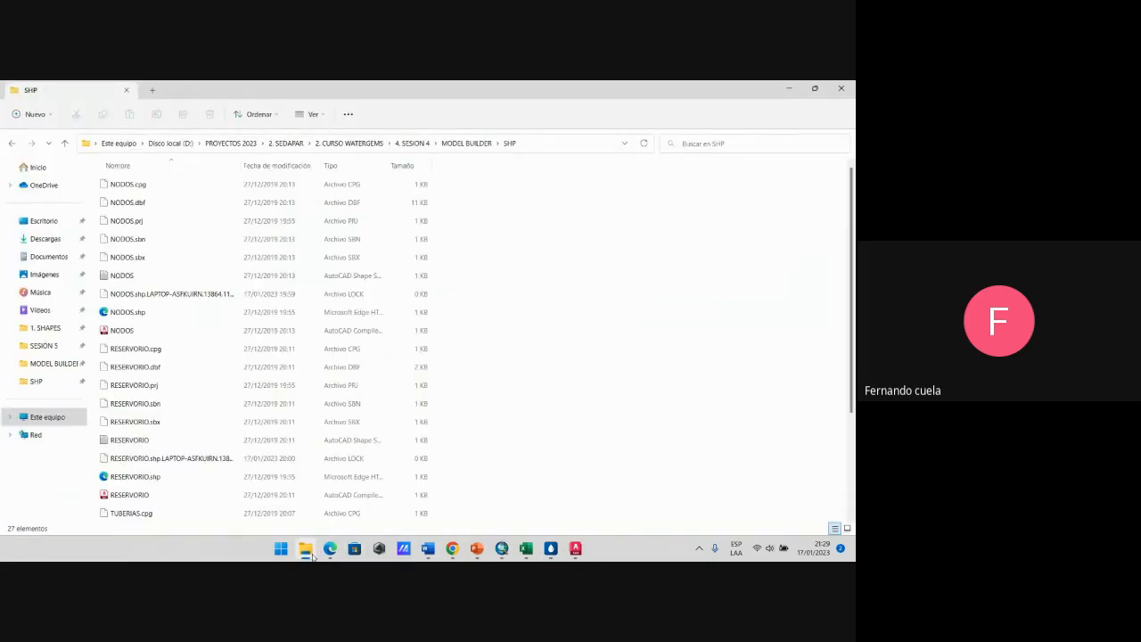
key("alt+Up")
key("alt+Up")
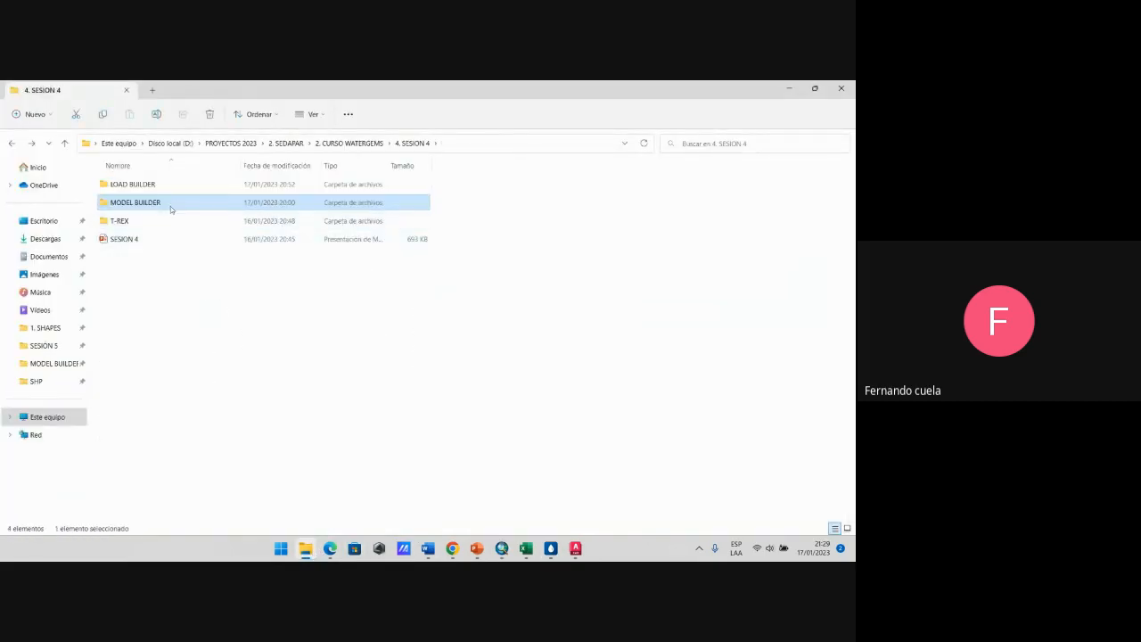
double_click(125, 220)
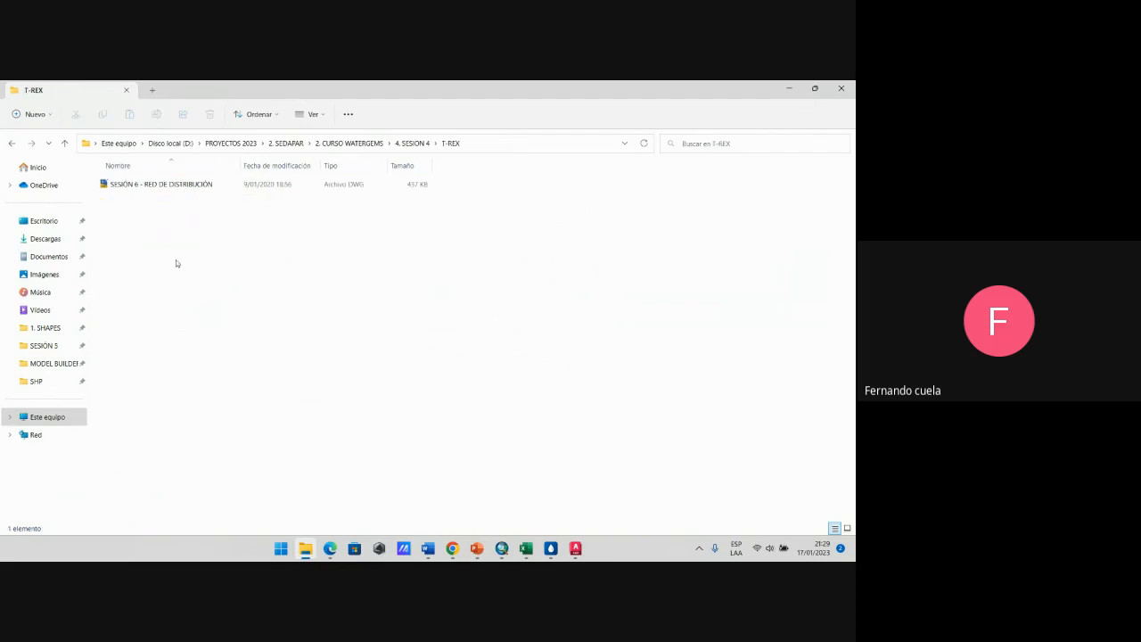
Step: Open the SESIÓN 6 - RED DE DISTRIBUCIÓN drawing in AutoCAD and dismiss the proxy information dialog
left_click(575, 548)
left_click(575, 548)
left_click(148, 185)
double_click(147, 184)
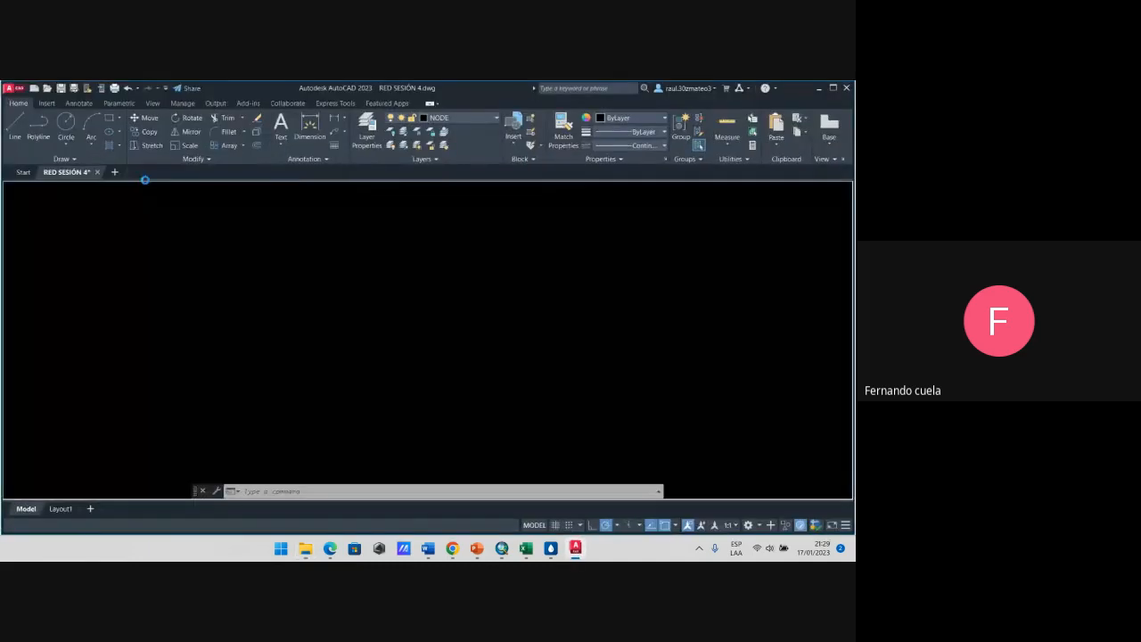
left_click(495, 336)
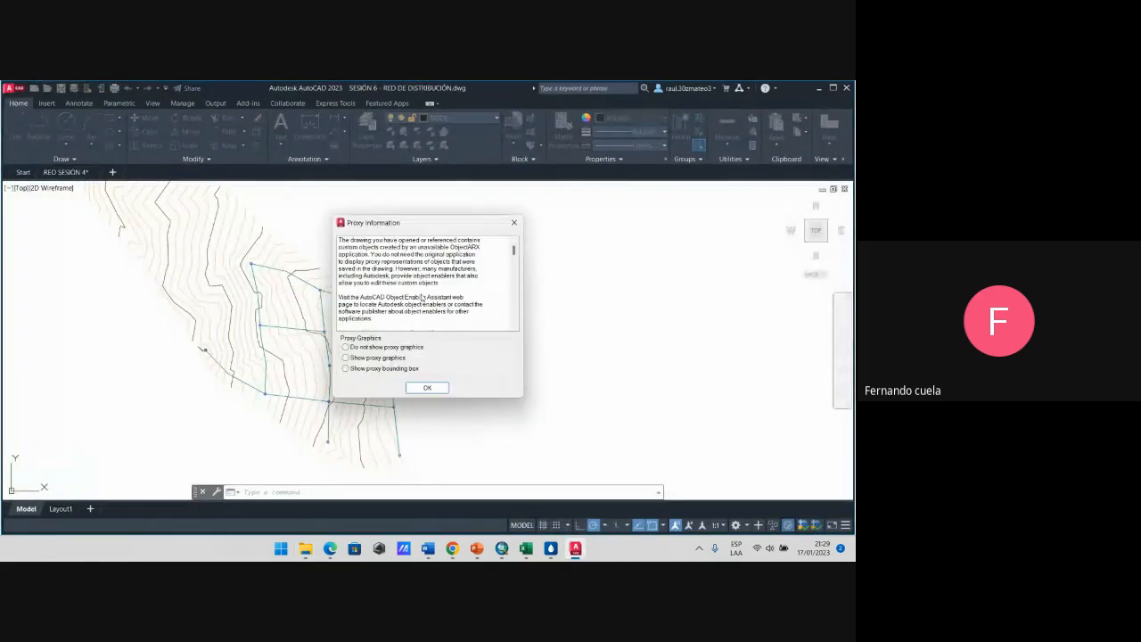
left_click(440, 392)
Step: Examine the terrain contour lines across the whole distribution network and around the reservoir
scroll(392, 283, "down", 5)
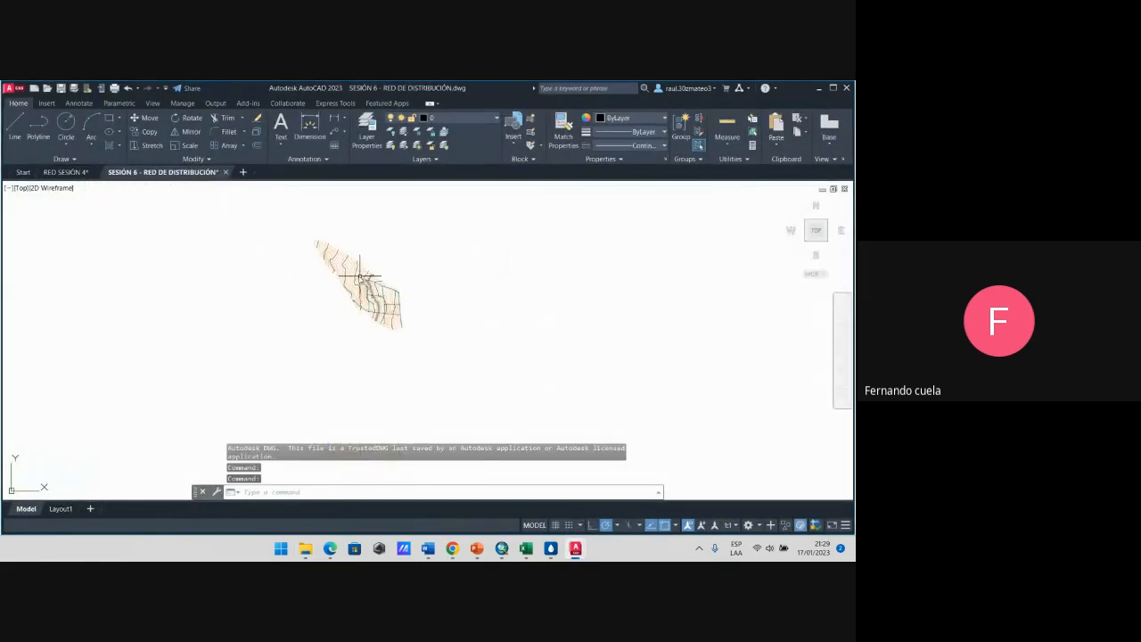
scroll(329, 260, "up", 9)
scroll(328, 259, "down", 7)
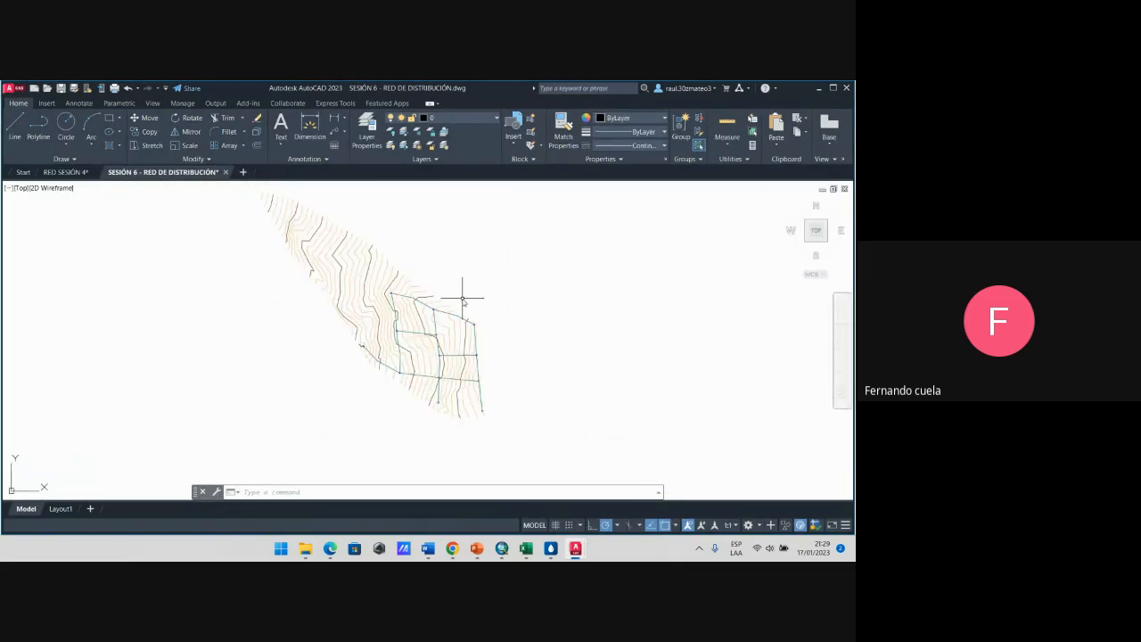
scroll(462, 299, "up", 2)
scroll(326, 237, "down", 5)
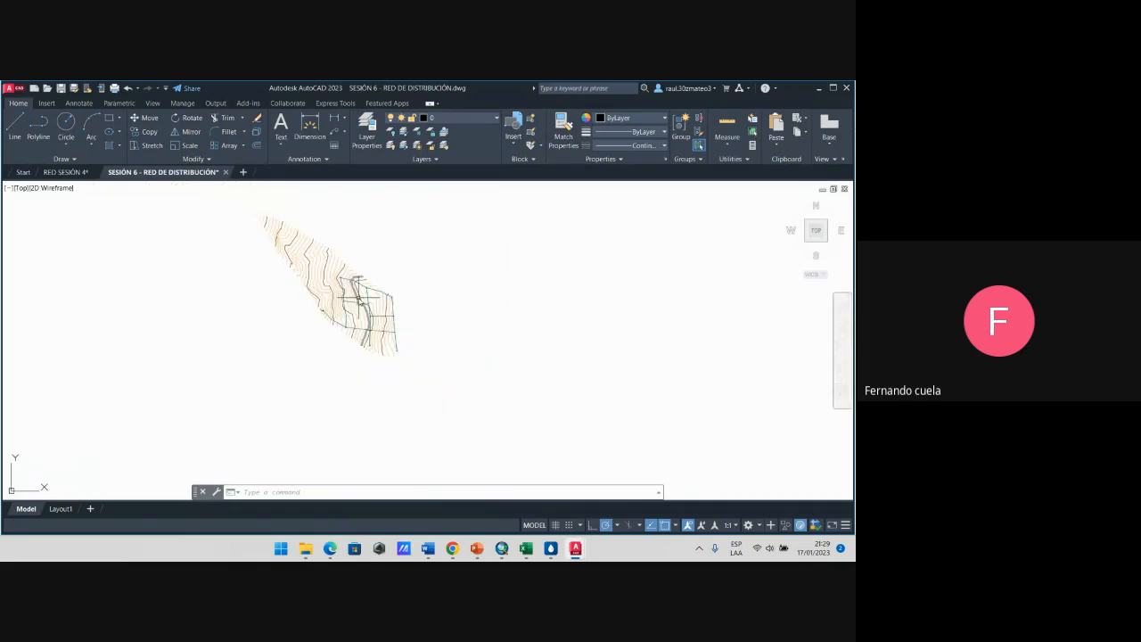
scroll(358, 299, "up", 3)
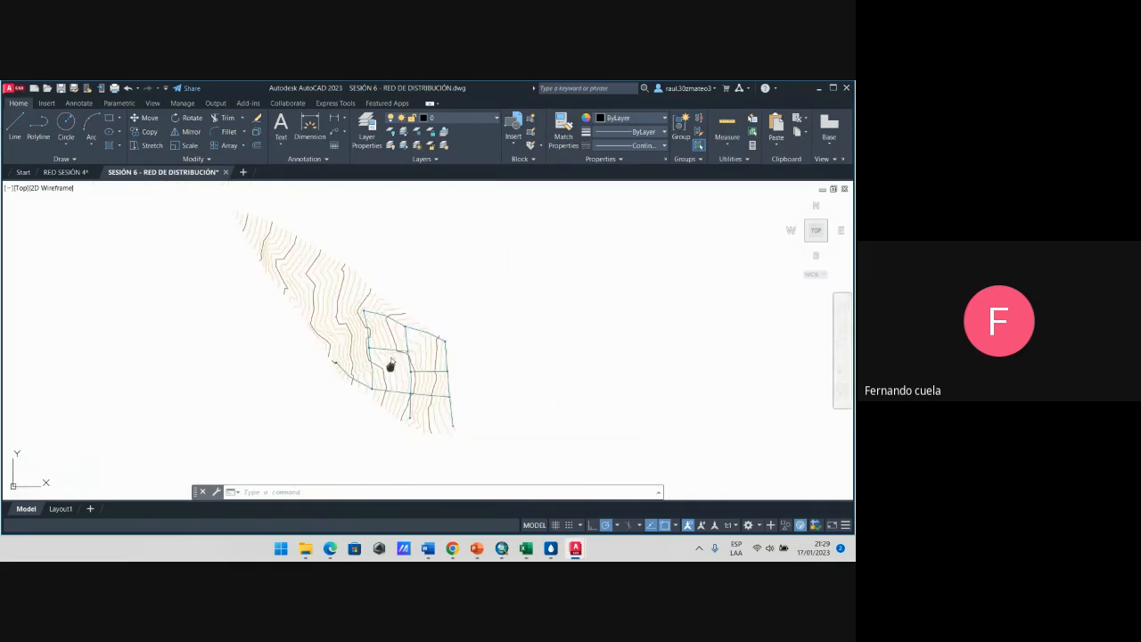
scroll(389, 366, "up", 3)
scroll(307, 267, "up", 3)
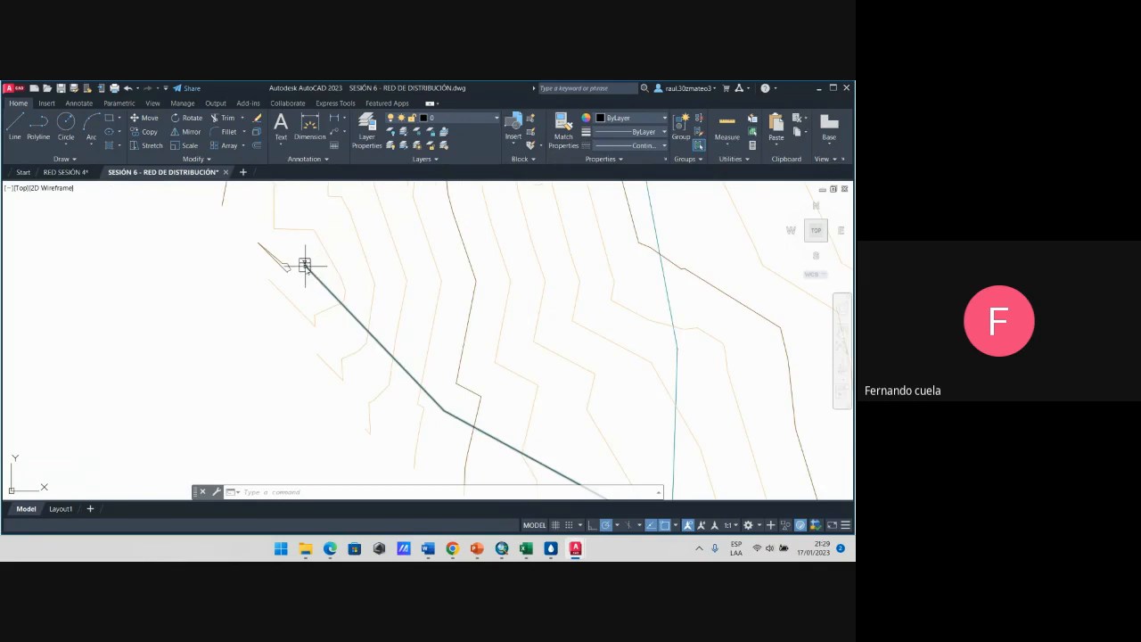
scroll(307, 268, "down", 2)
scroll(307, 268, "up", 2)
scroll(306, 268, "down", 6)
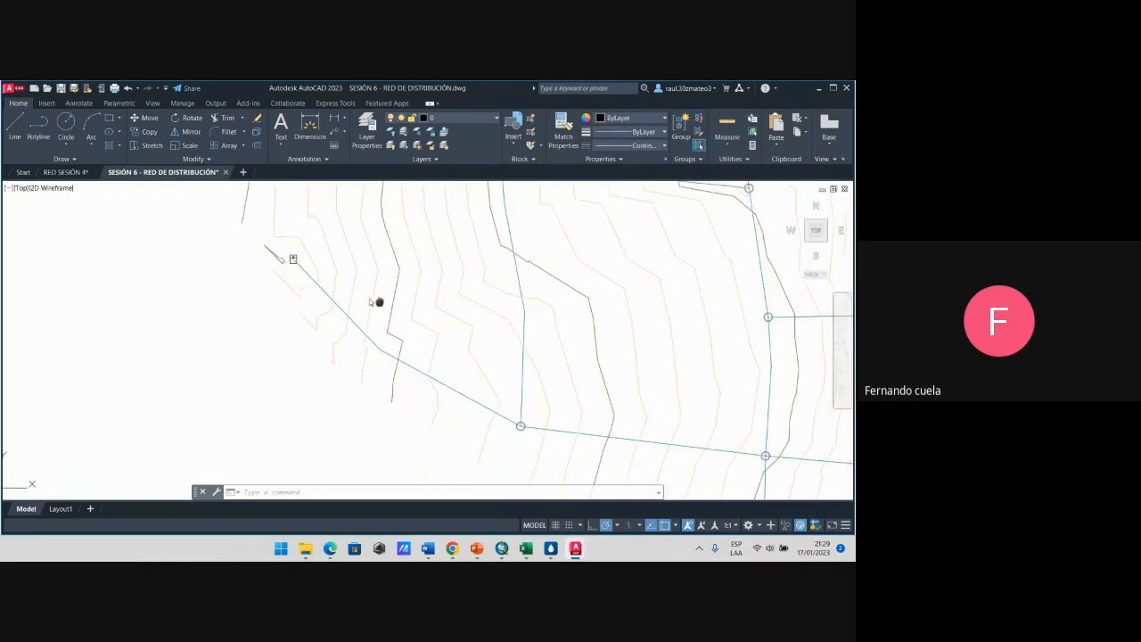
Step: Examine the contour lines crossing the network junctions and those extending beyond the network's upper end
scroll(493, 343, "up", 2)
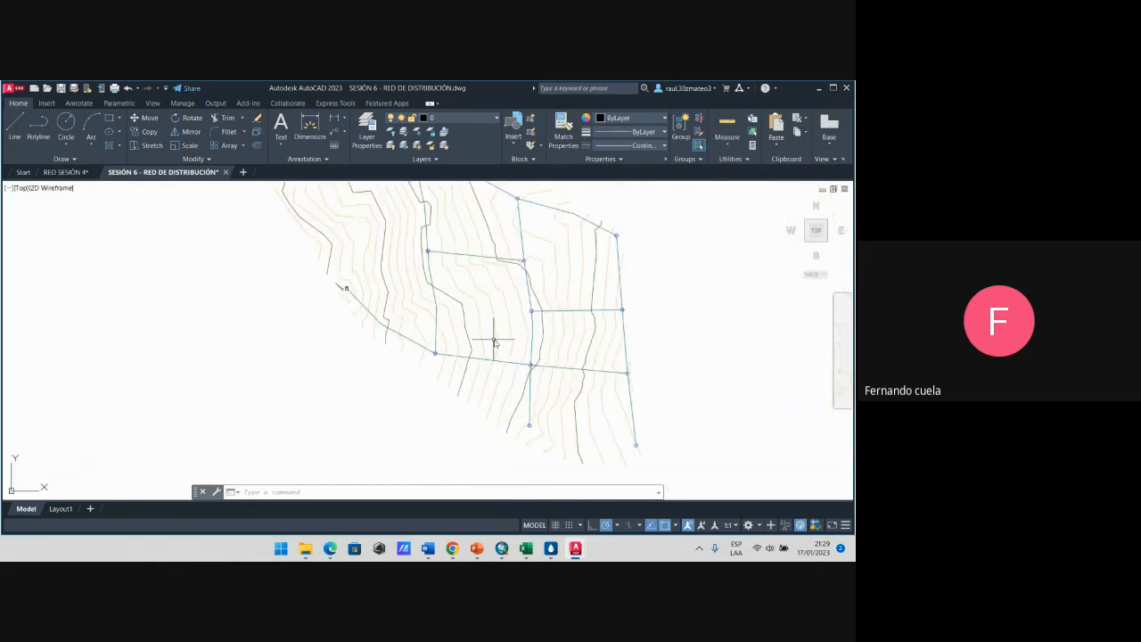
scroll(497, 338, "up", 3)
scroll(516, 331, "up", 1)
scroll(514, 331, "down", 5)
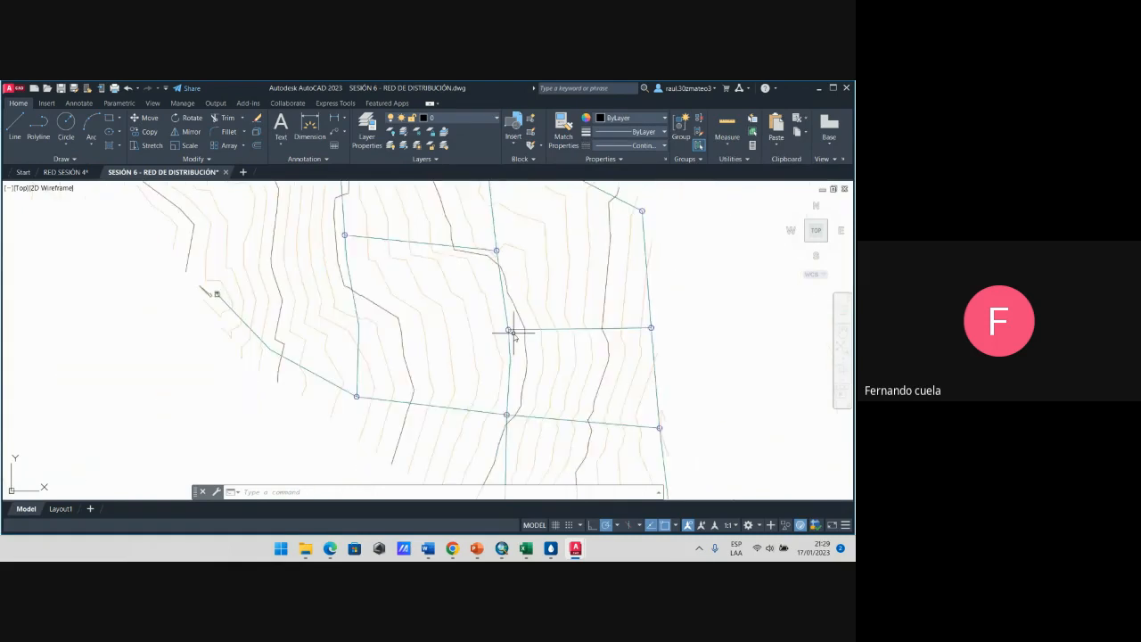
scroll(458, 267, "up", 5)
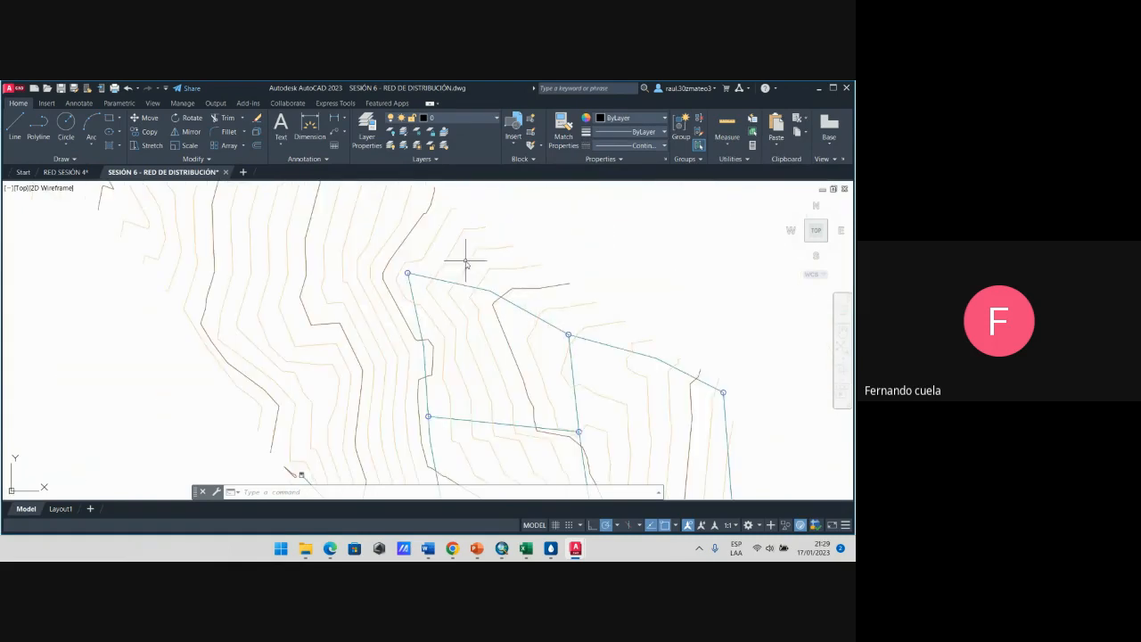
scroll(411, 313, "down", 4)
left_click_drag(411, 313, 450, 357)
scroll(369, 301, "up", 4)
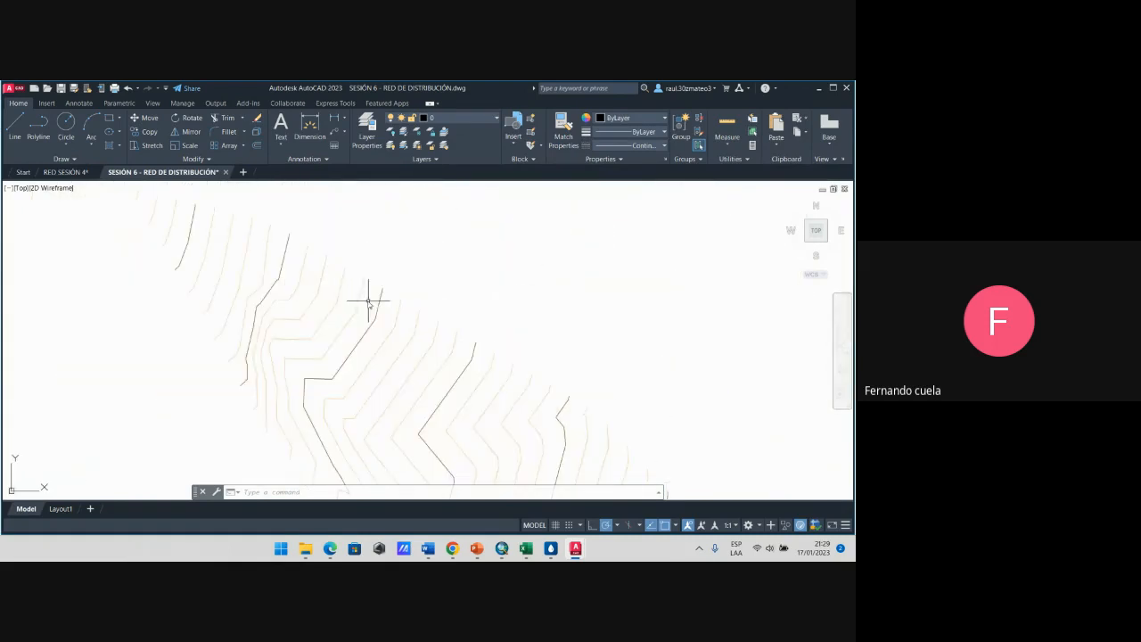
Step: Check the elevation of the minor contour crossing the pipe before the network's upper-right junction, widening the properties display to read it
scroll(406, 309, "down", 5)
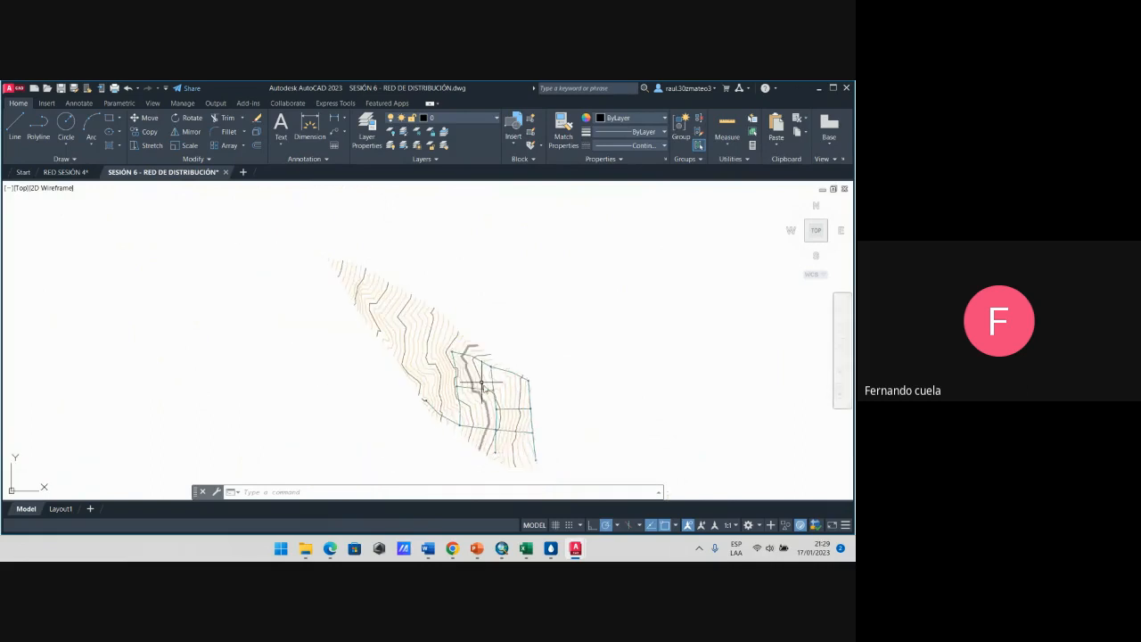
scroll(470, 346, "up", 5)
scroll(481, 359, "up", 5)
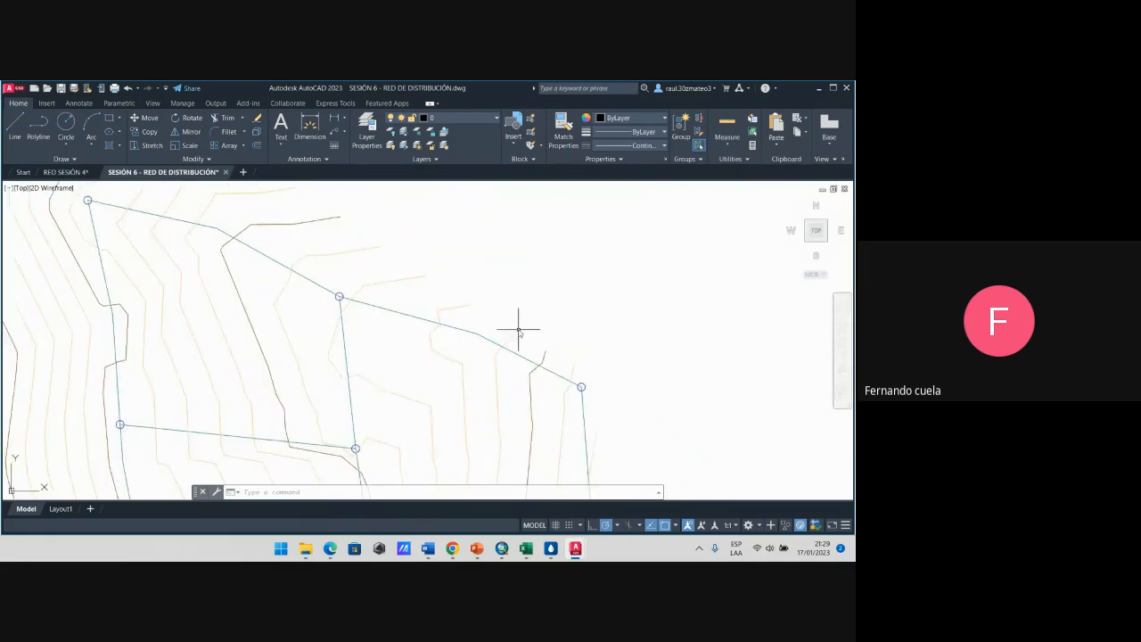
left_click(465, 314)
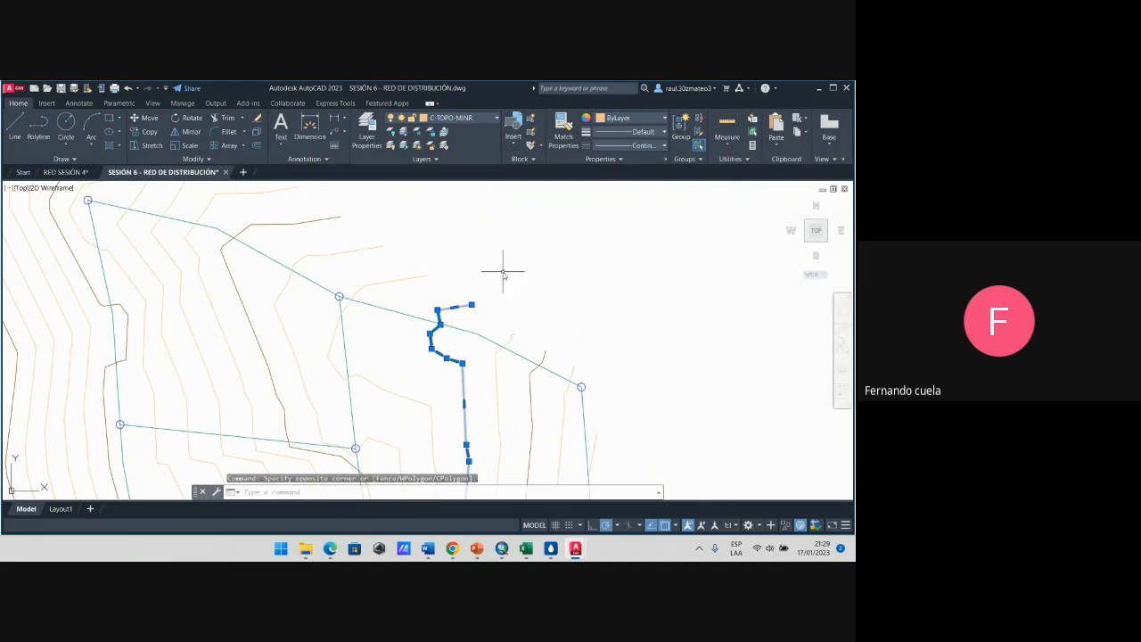
left_click(502, 275)
type("MO")
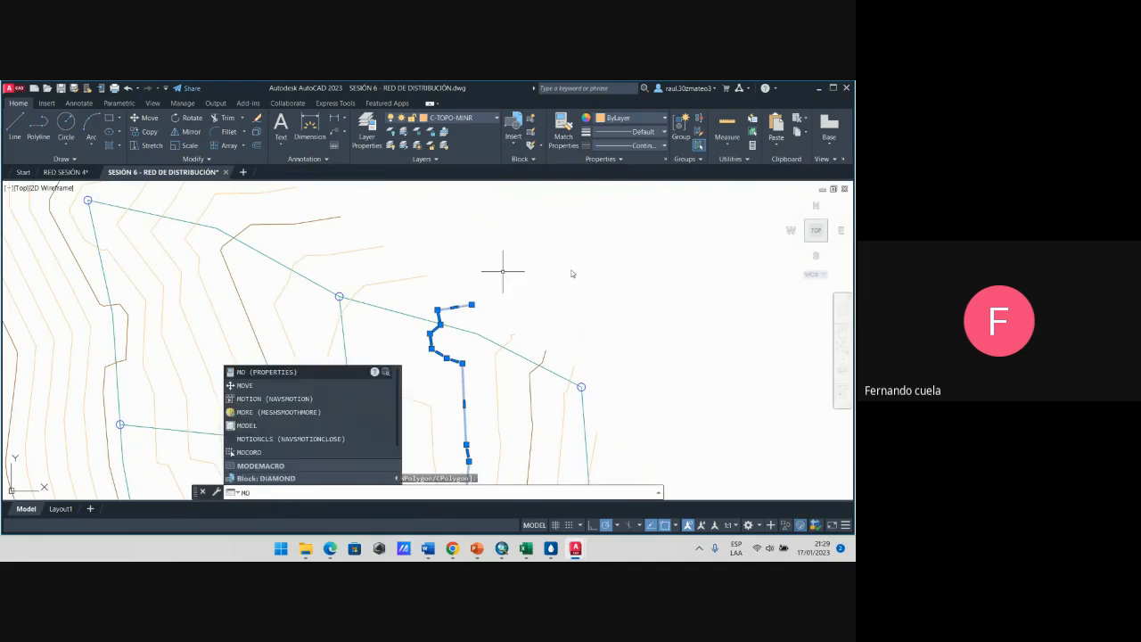
key("Return")
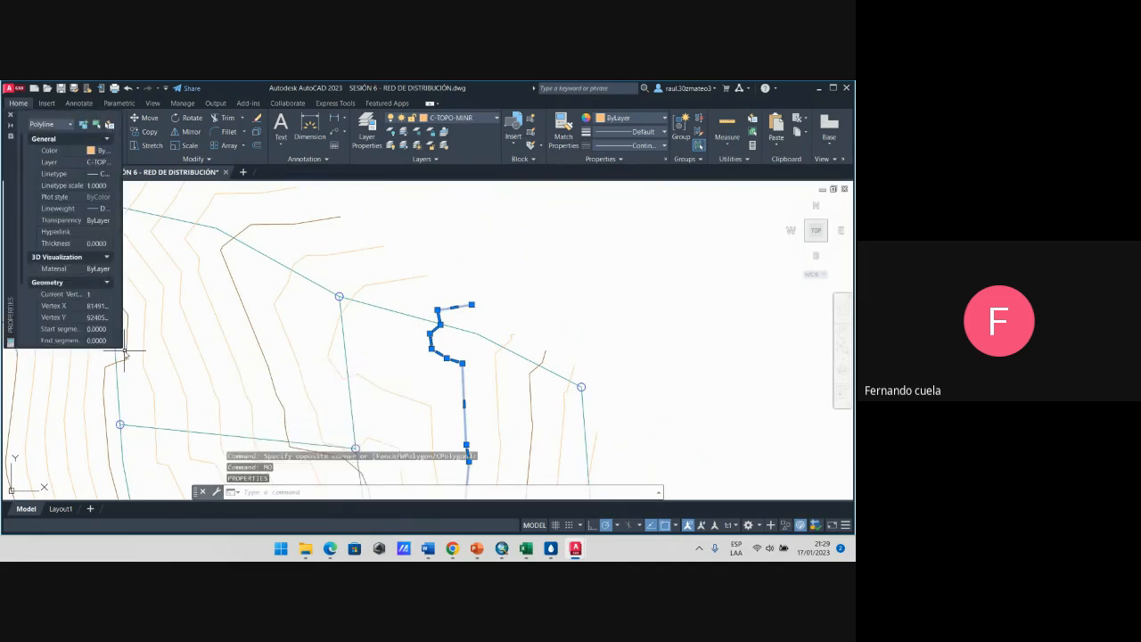
left_click_drag(122, 348, 228, 372)
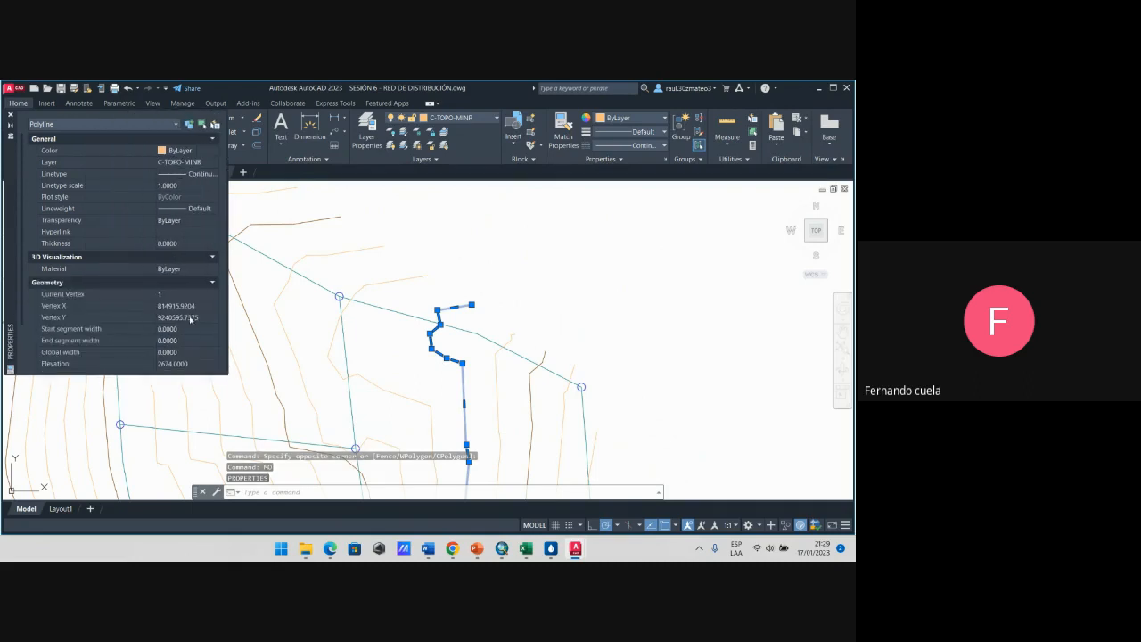
scroll(161, 317, "down", 2)
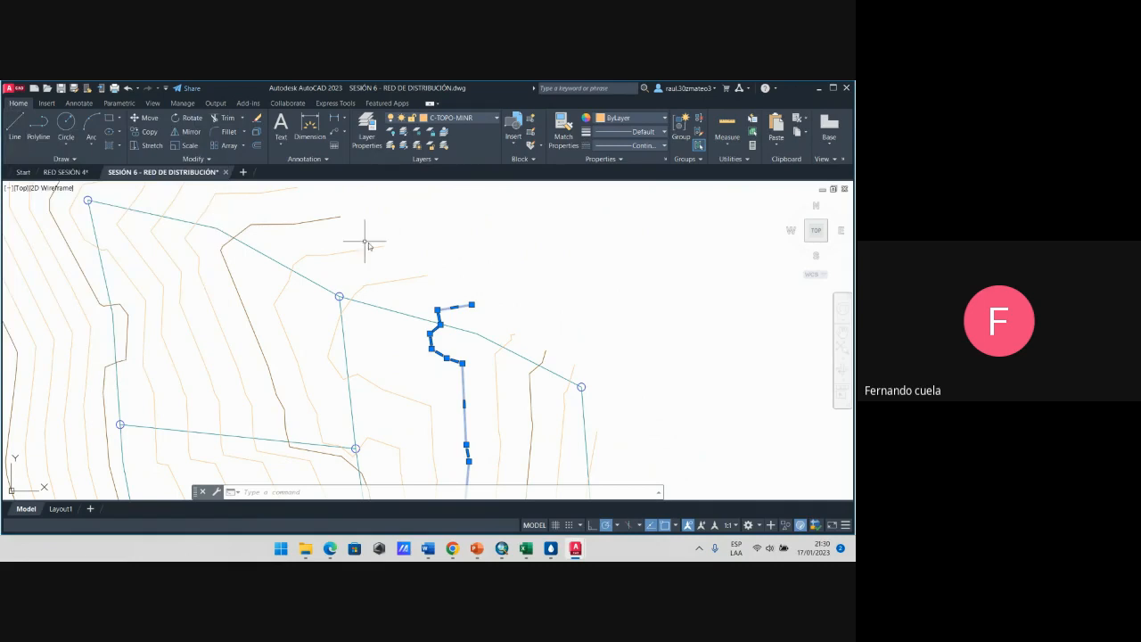
left_click(497, 255)
key("Escape")
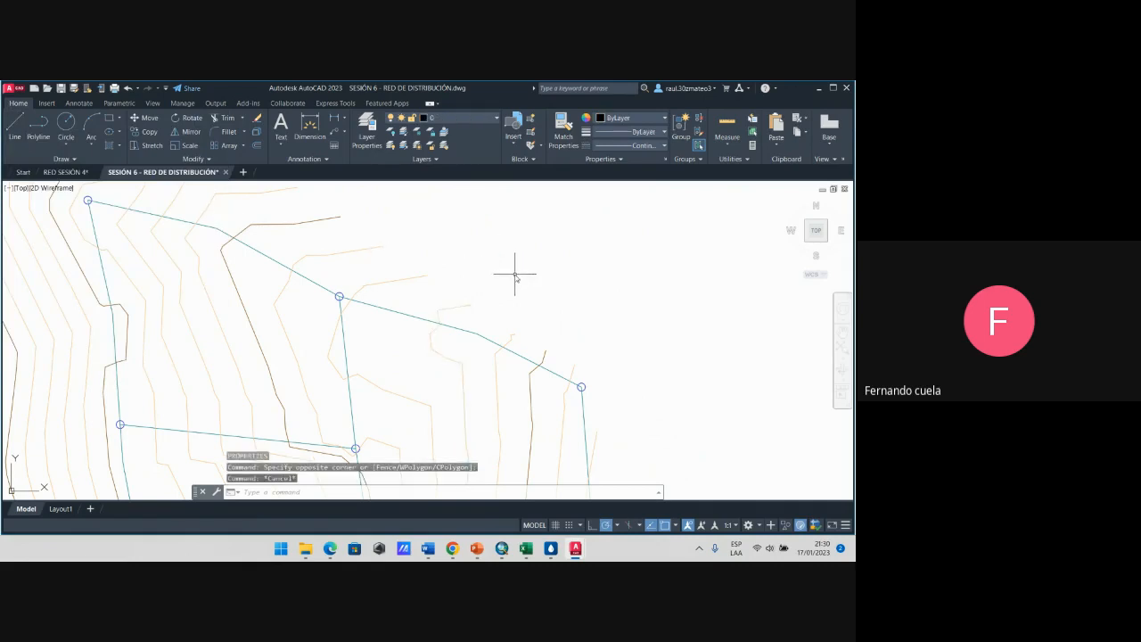
Step: Examine how the contour lines cover the network, focusing on the pipes around its upper-right junction
scroll(515, 279, "down", 5)
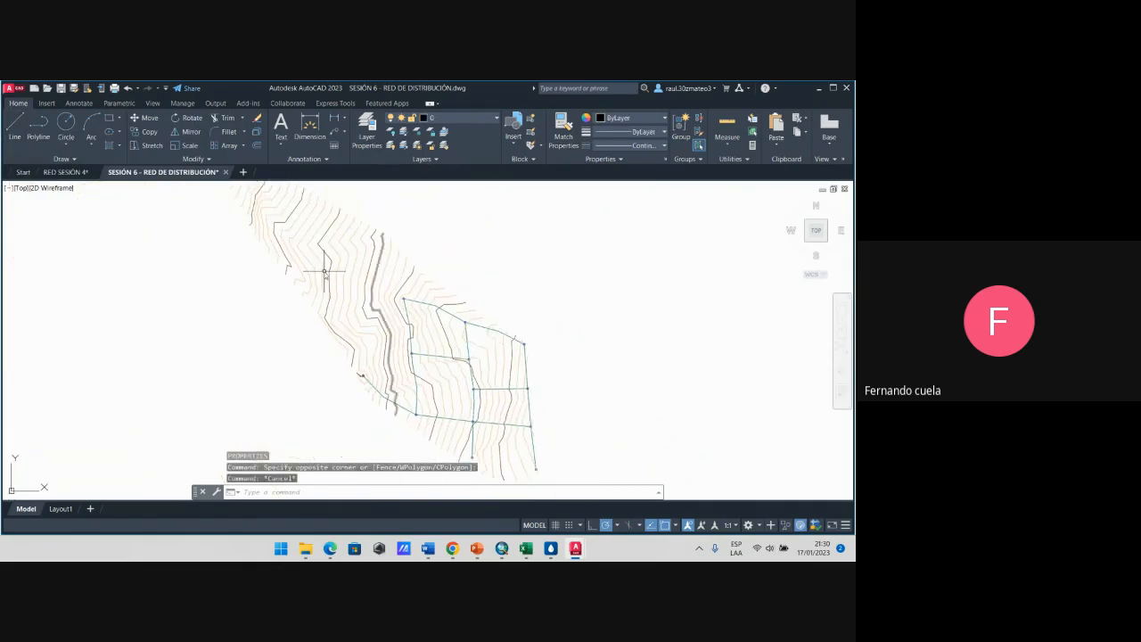
scroll(499, 327, "down", 3)
scroll(505, 328, "up", 2)
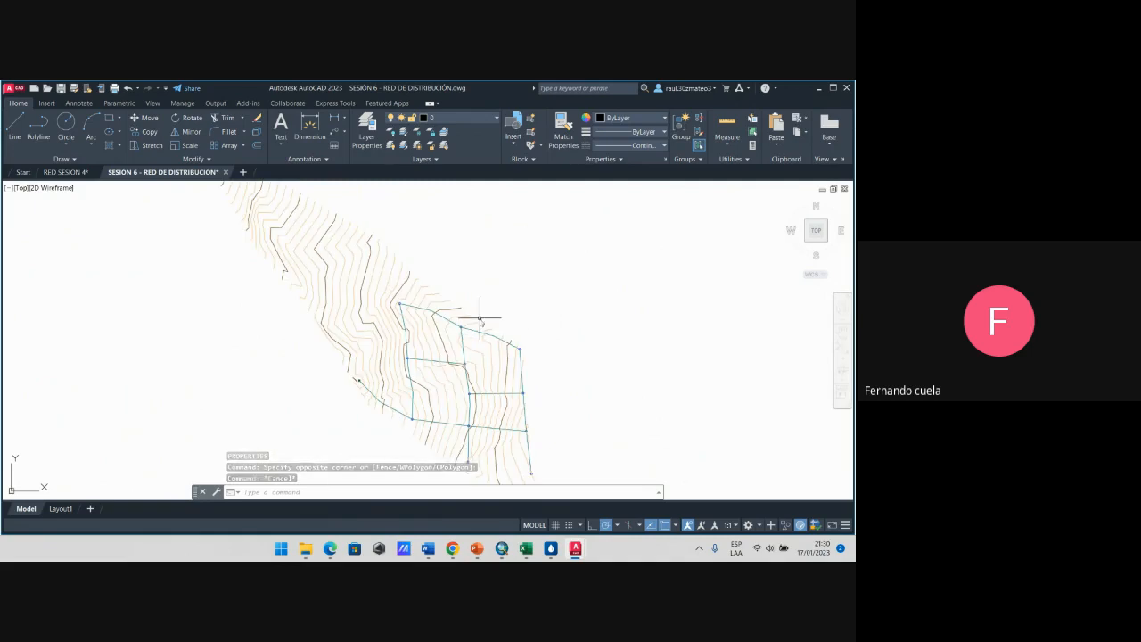
scroll(509, 337, "up", 2)
scroll(509, 340, "up", 1)
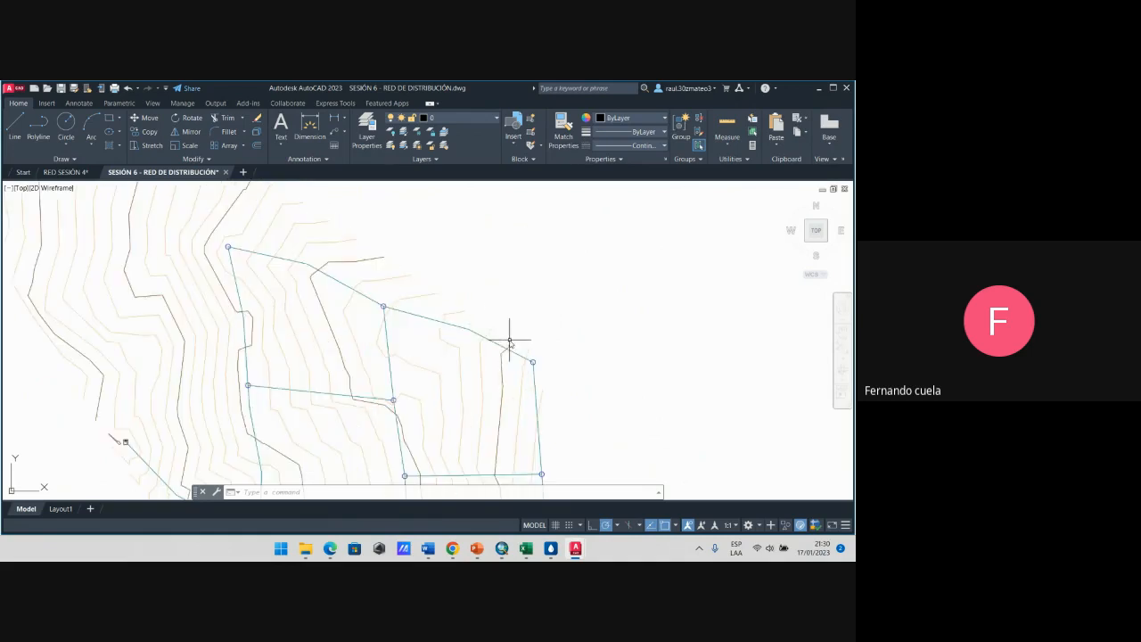
scroll(509, 342, "down", 2)
scroll(510, 326, "up", 1)
scroll(509, 350, "down", 2)
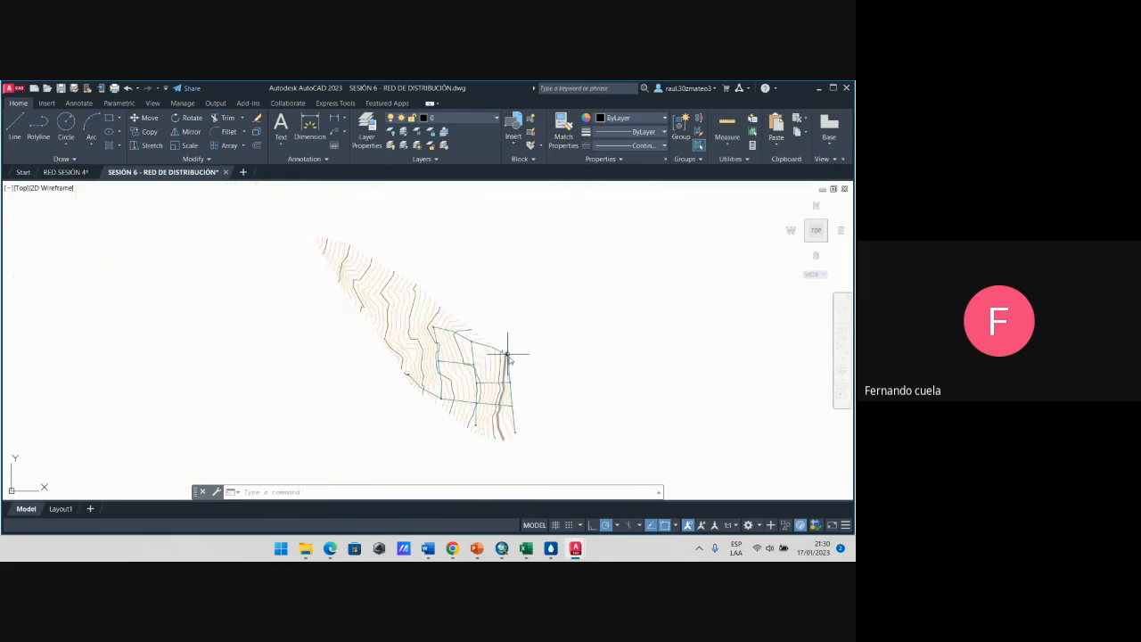
scroll(510, 369, "up", 1)
scroll(508, 370, "up", 2)
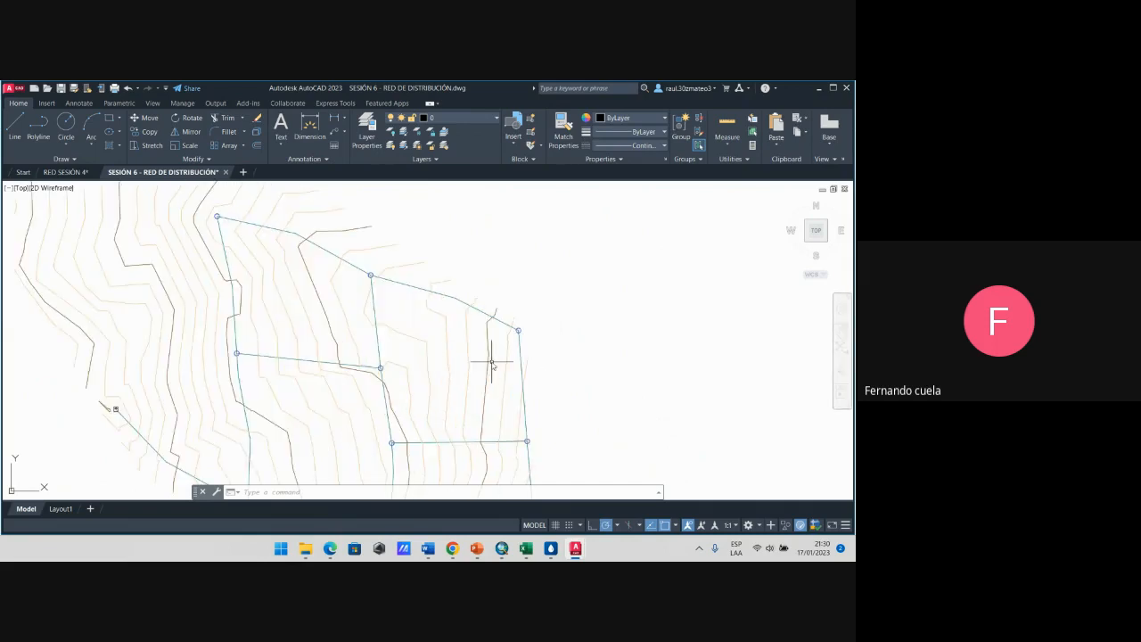
scroll(482, 348, "down", 2)
scroll(448, 353, "up", 1)
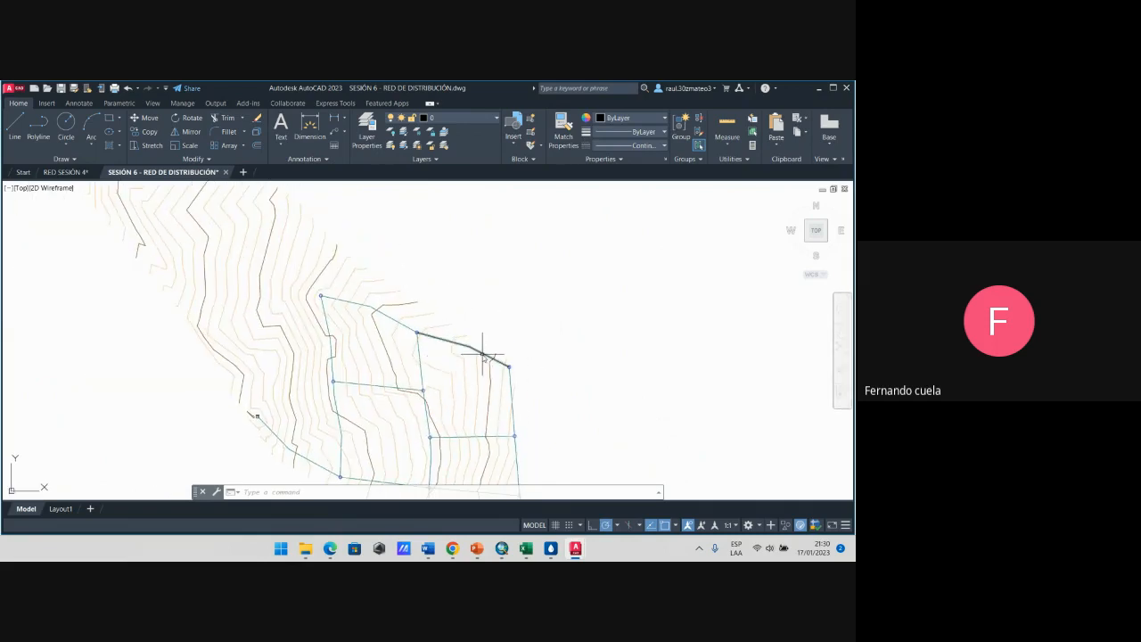
Step: Examine the contour lines passing beside the network's upper-left junction to judge its elevation
scroll(303, 295, "up", 4)
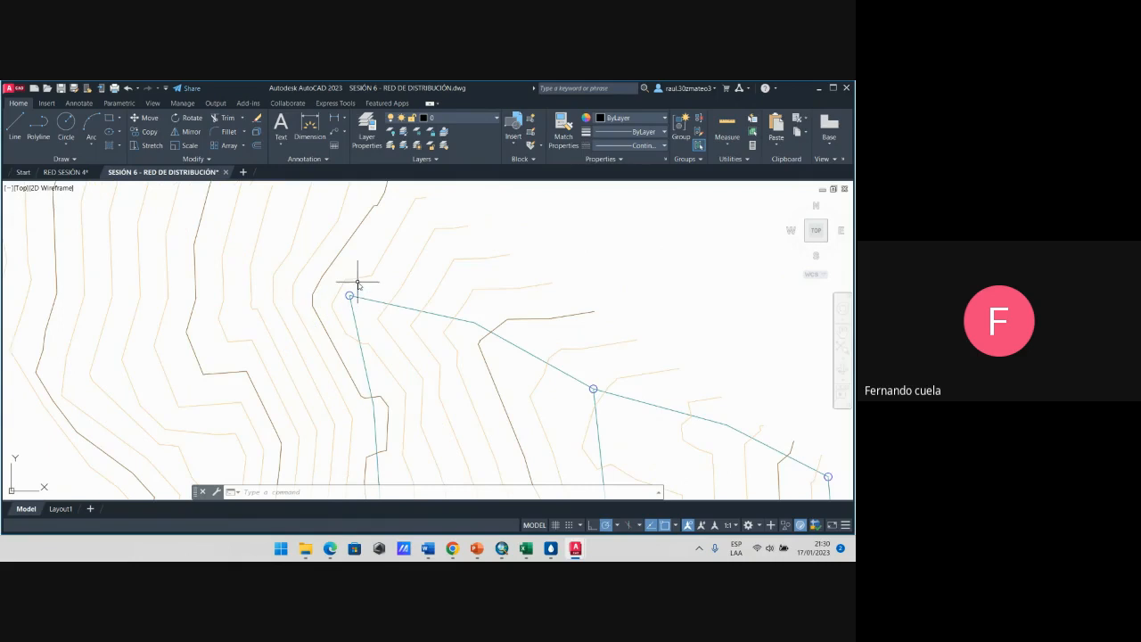
left_click(375, 354)
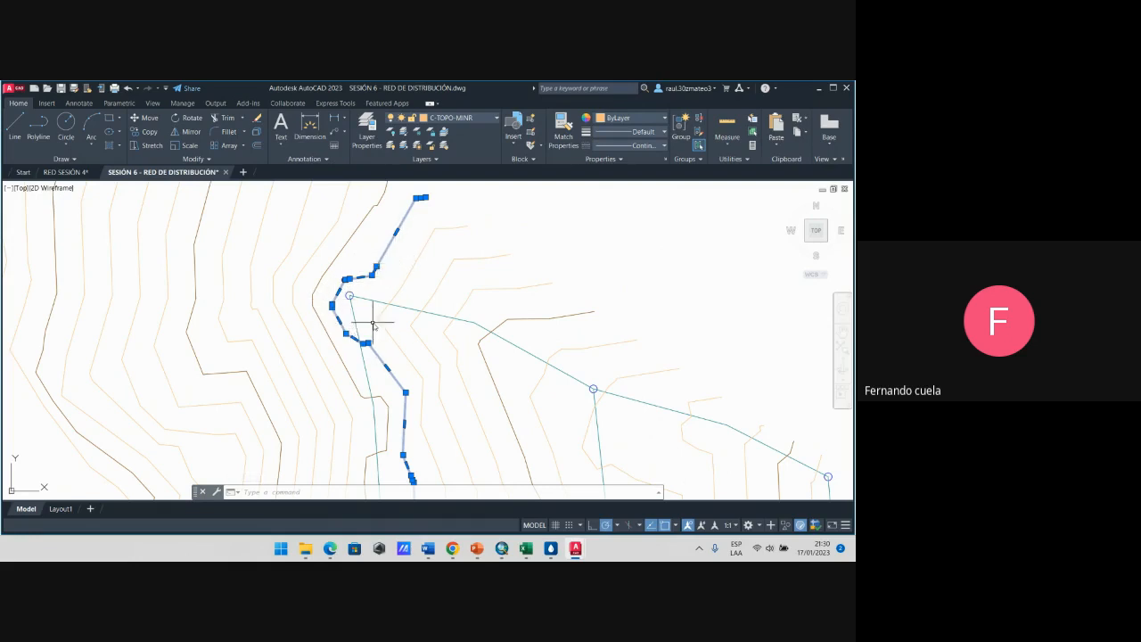
key("Escape")
scroll(334, 295, "down", 2)
scroll(338, 294, "up", 4)
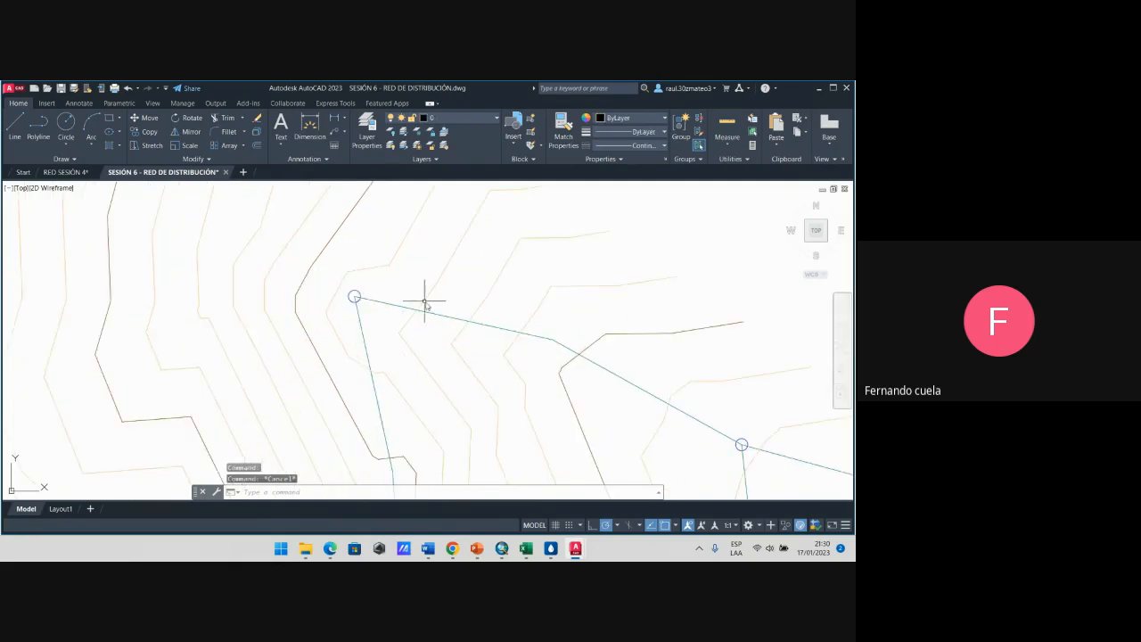
scroll(354, 297, "up", 2)
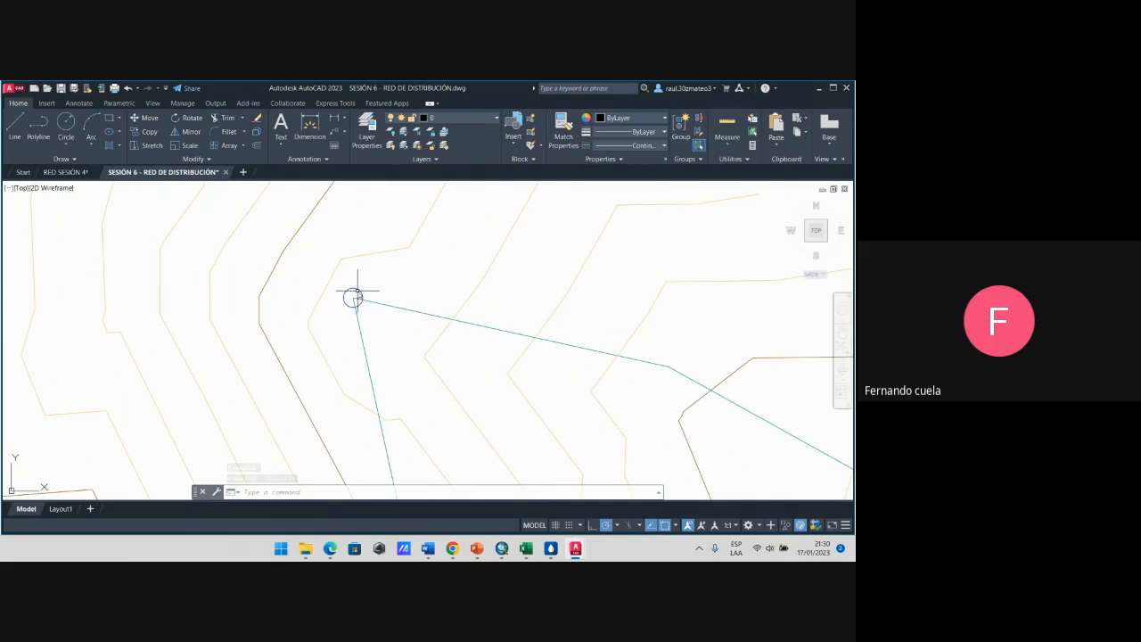
left_click(407, 276)
Step: Examine the full contour area and the contour ends lying just outside the network's upper pipes
scroll(407, 278, "down", 4)
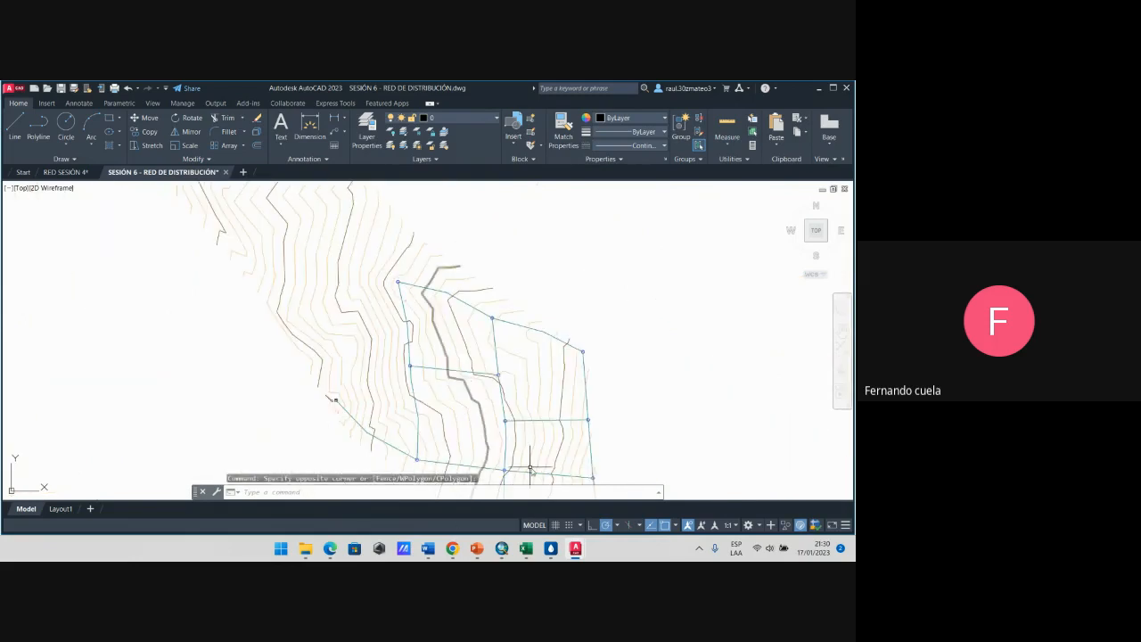
scroll(482, 393, "down", 4)
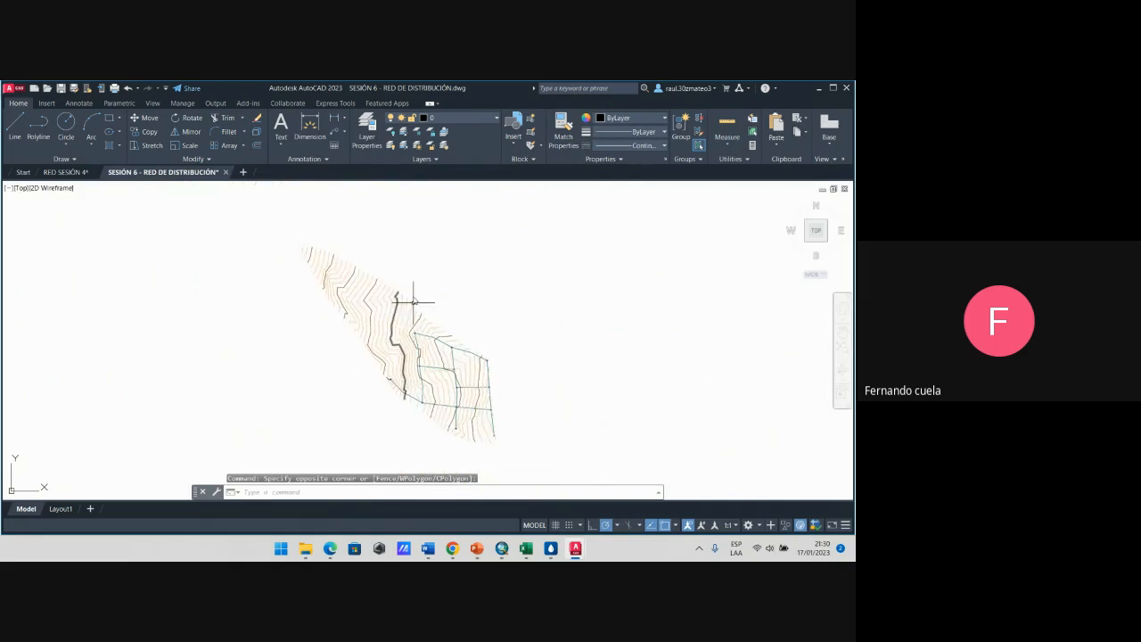
scroll(395, 339, "up", 5)
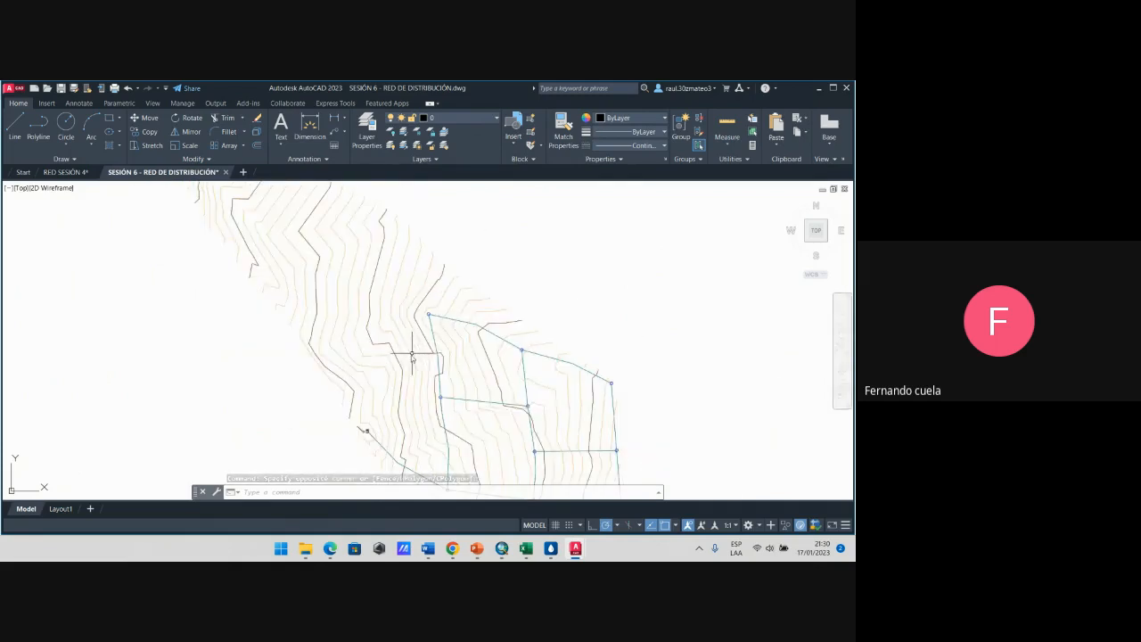
scroll(482, 290, "down", 2)
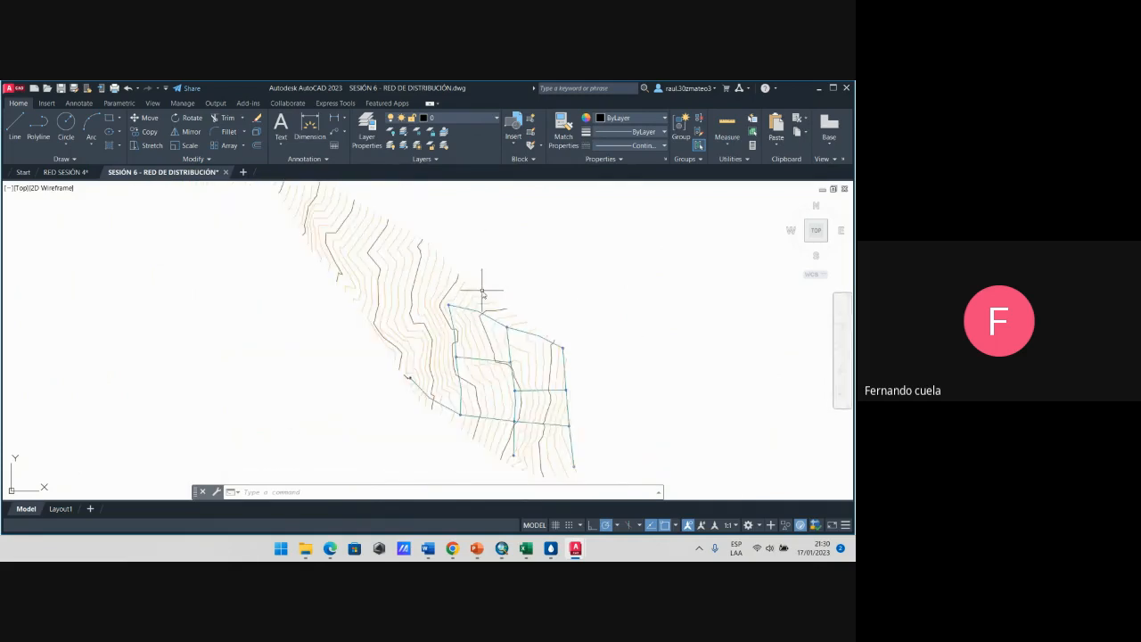
scroll(482, 290, "up", 2)
left_click_drag(494, 295, 479, 329)
left_click(530, 318)
left_click(497, 290)
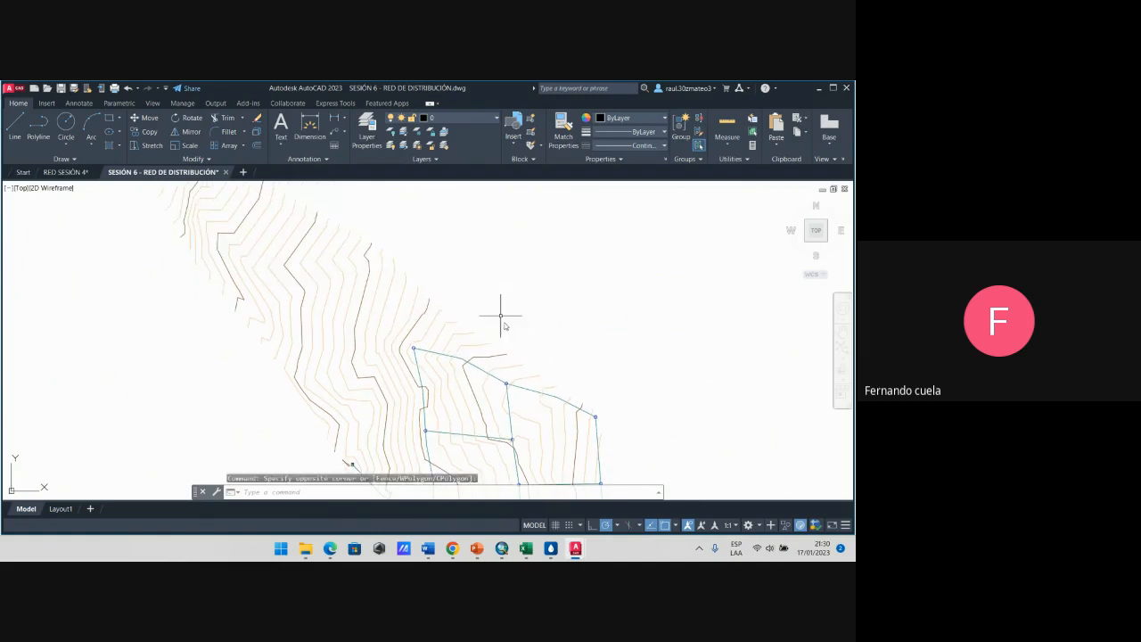
Step: Select all the blue junction circles on the NODE layer with Select Similar and delete them
left_click_drag(590, 428, 553, 363)
scroll(578, 385, "up", 2)
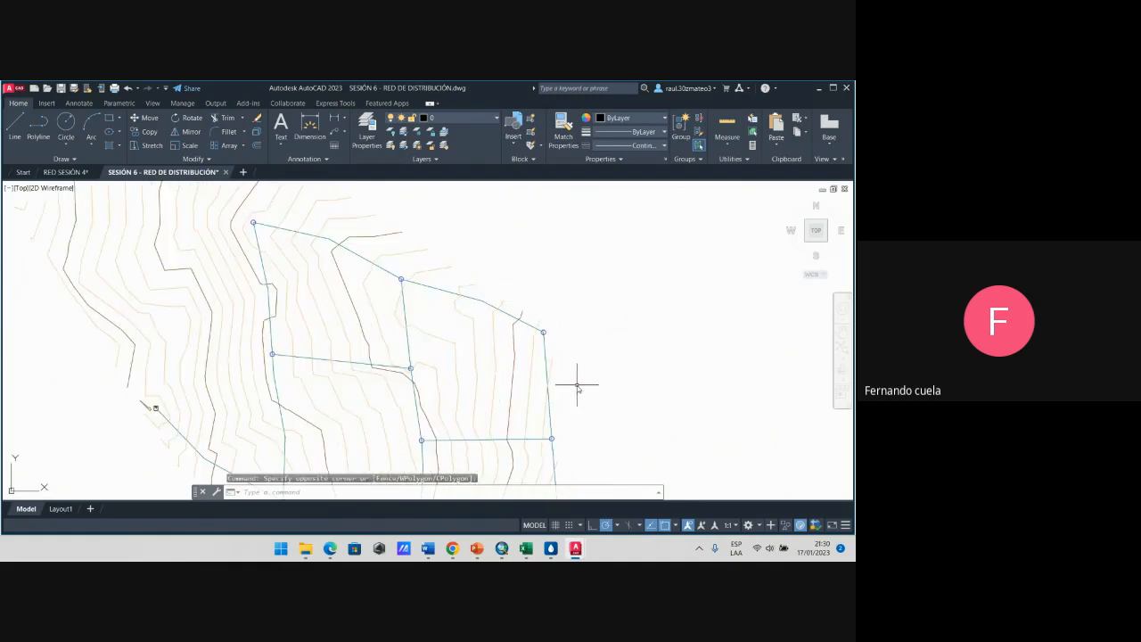
scroll(555, 366, "up", 2)
scroll(530, 309, "up", 2)
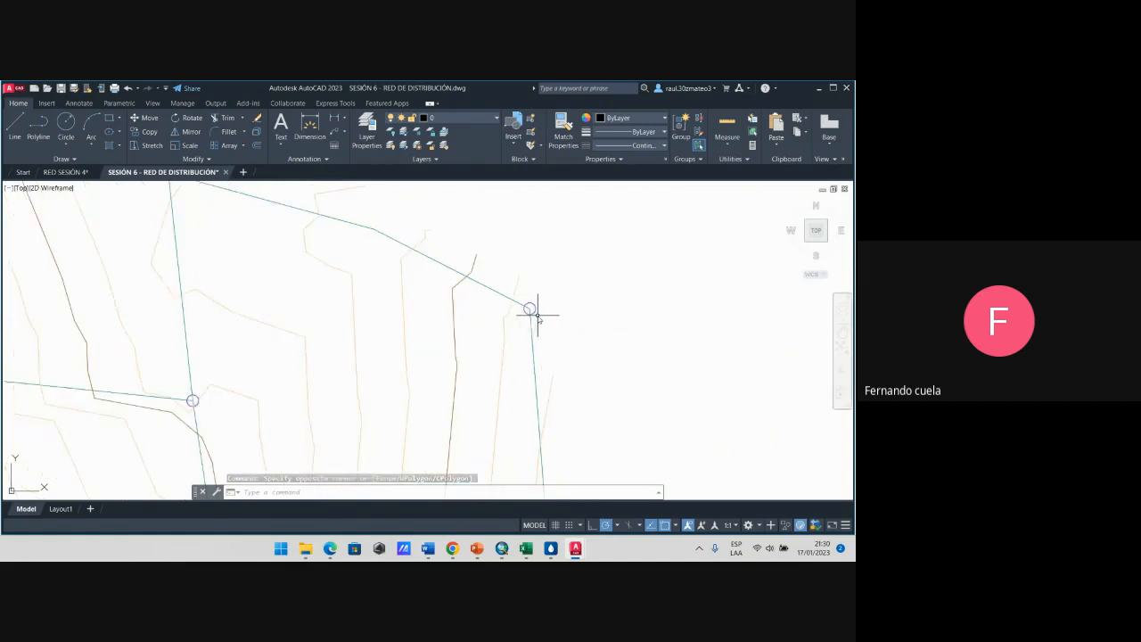
left_click(530, 311)
scroll(570, 310, "down", 3)
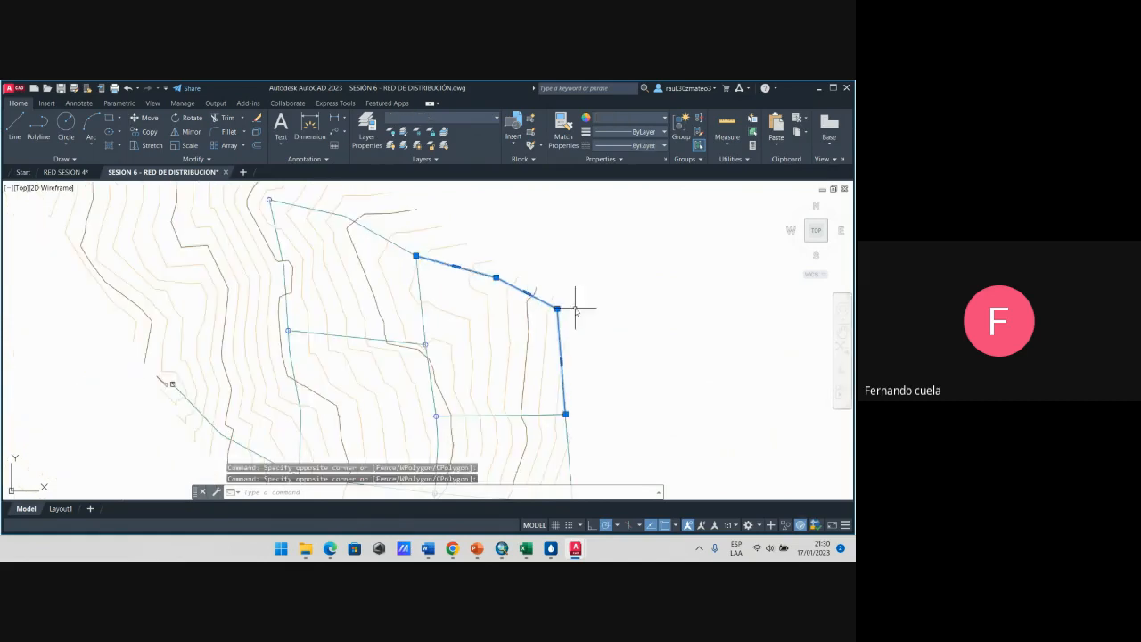
key("Escape")
scroll(578, 310, "up", 2)
left_click(549, 304)
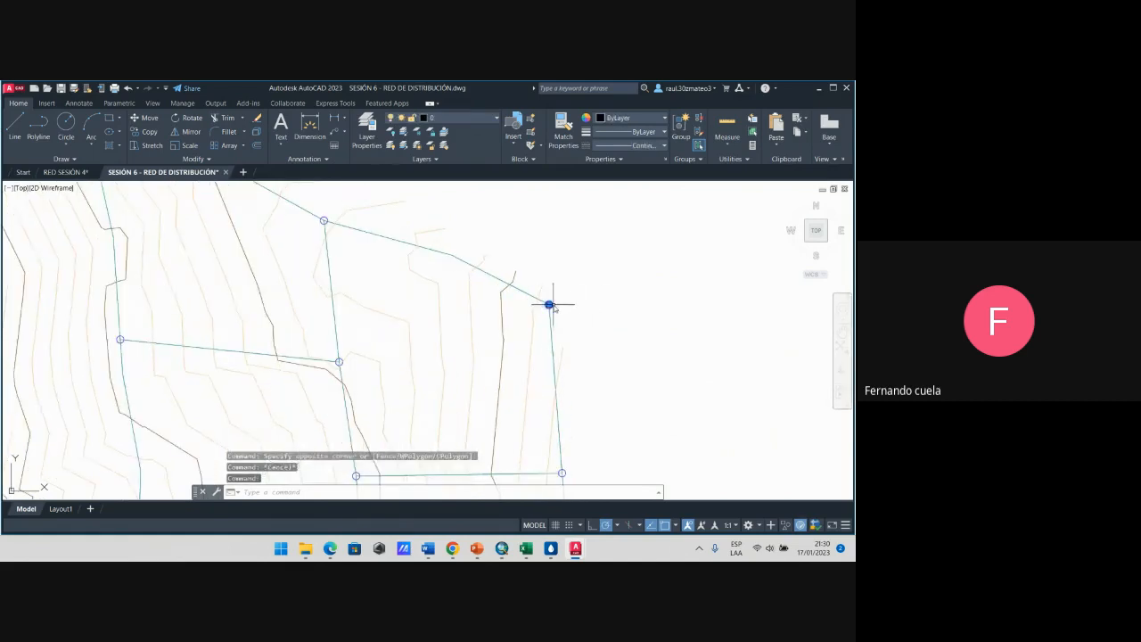
right_click(592, 309)
left_click(627, 424)
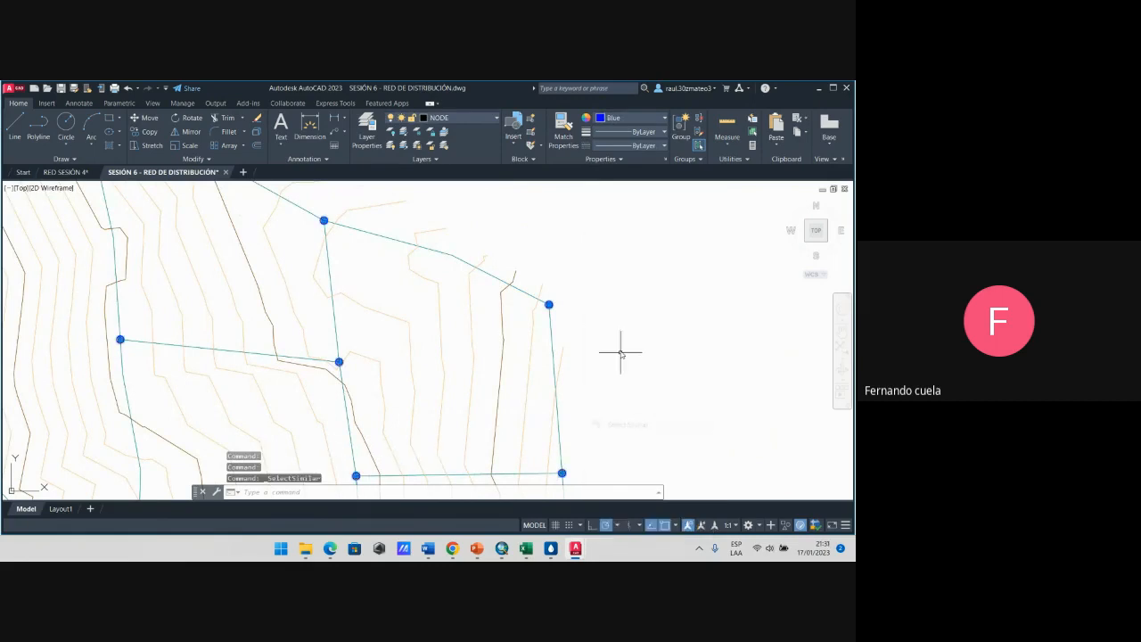
scroll(618, 351, "down", 3)
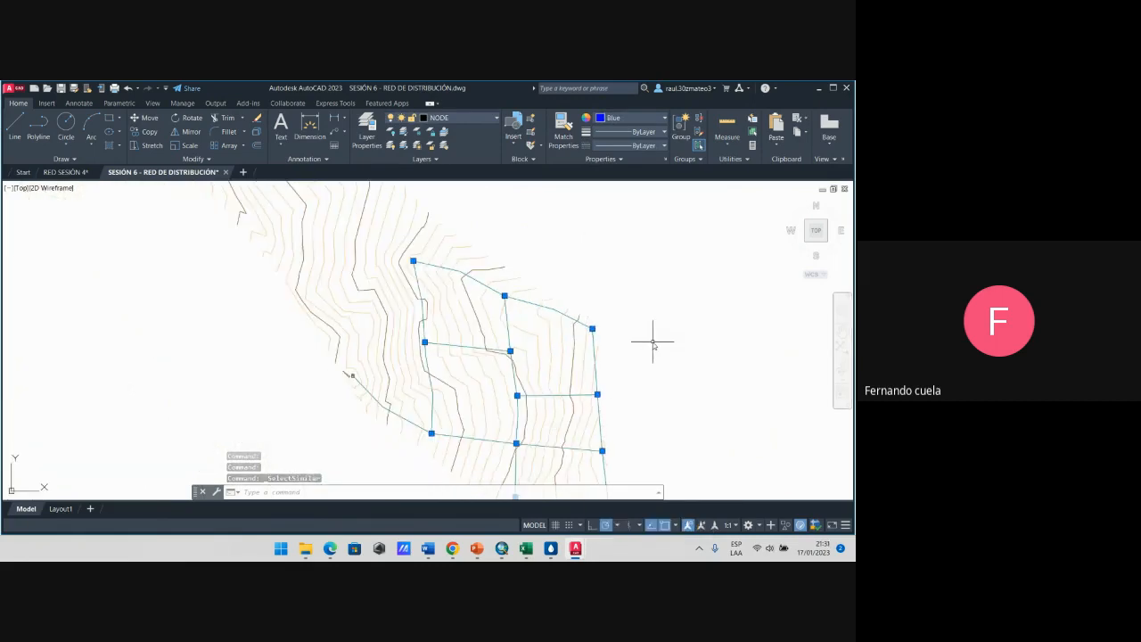
key("Delete")
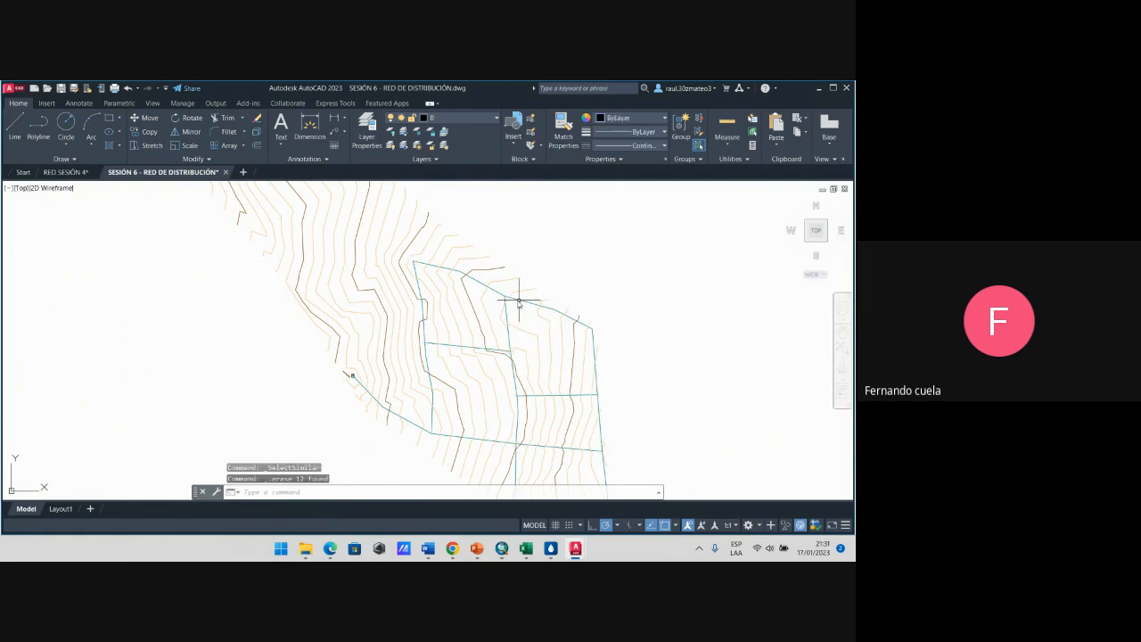
Step: Check the elevations of the minor contour crossing the upper pipe and of the pipe polyline itself in their properties
scroll(522, 301, "up", 2)
left_click(497, 289)
key("Escape")
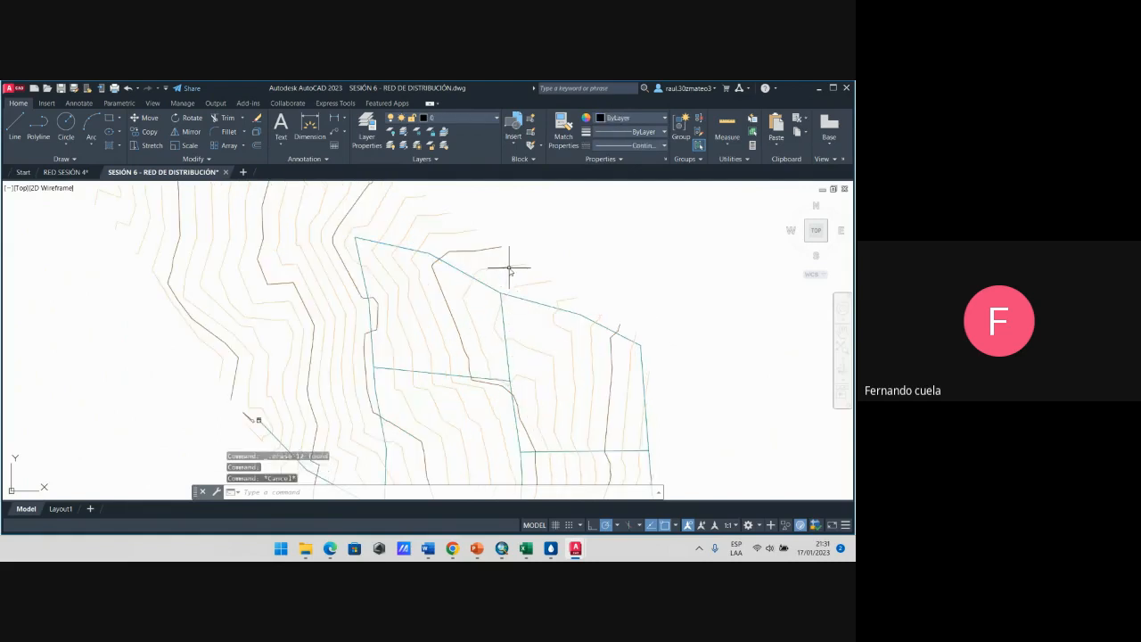
left_click(507, 264)
type("PR")
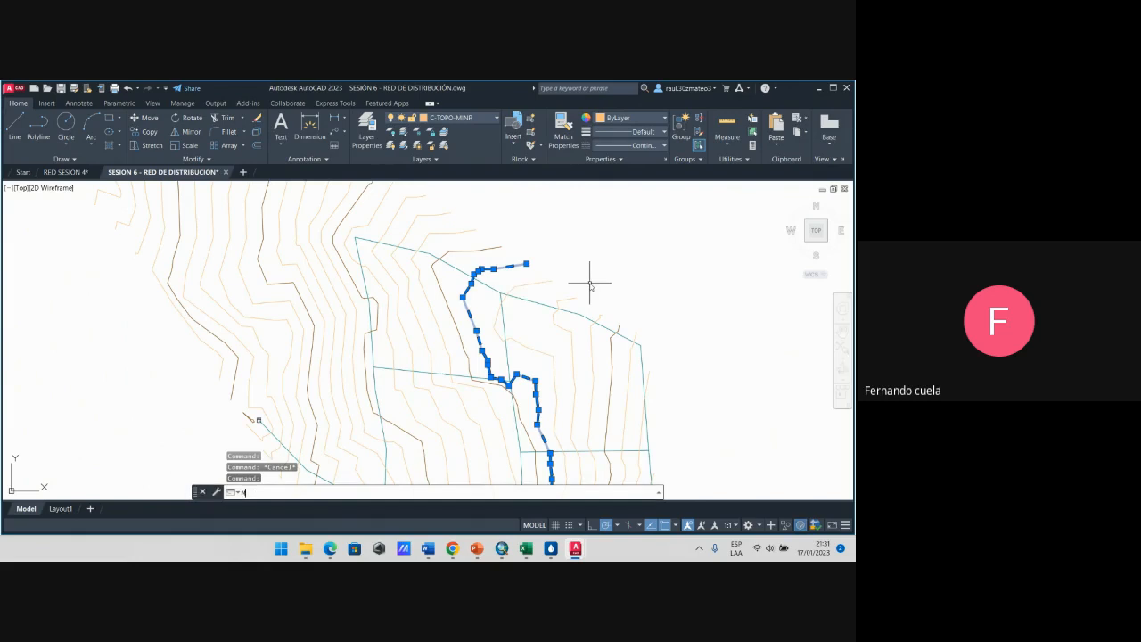
key("Return")
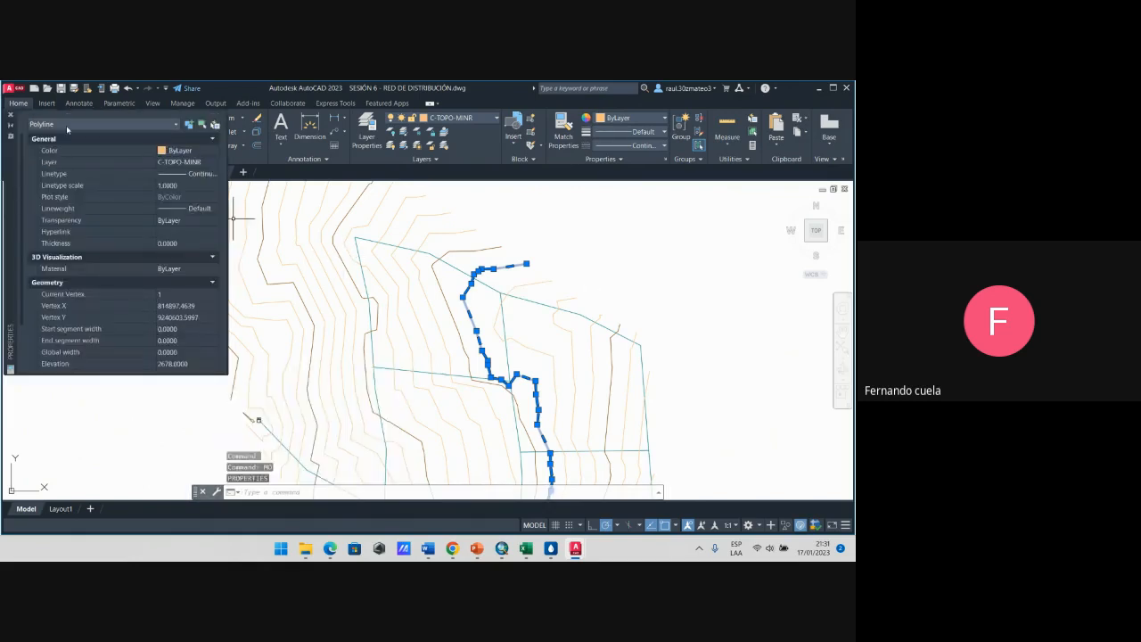
key("Escape")
left_click(492, 287)
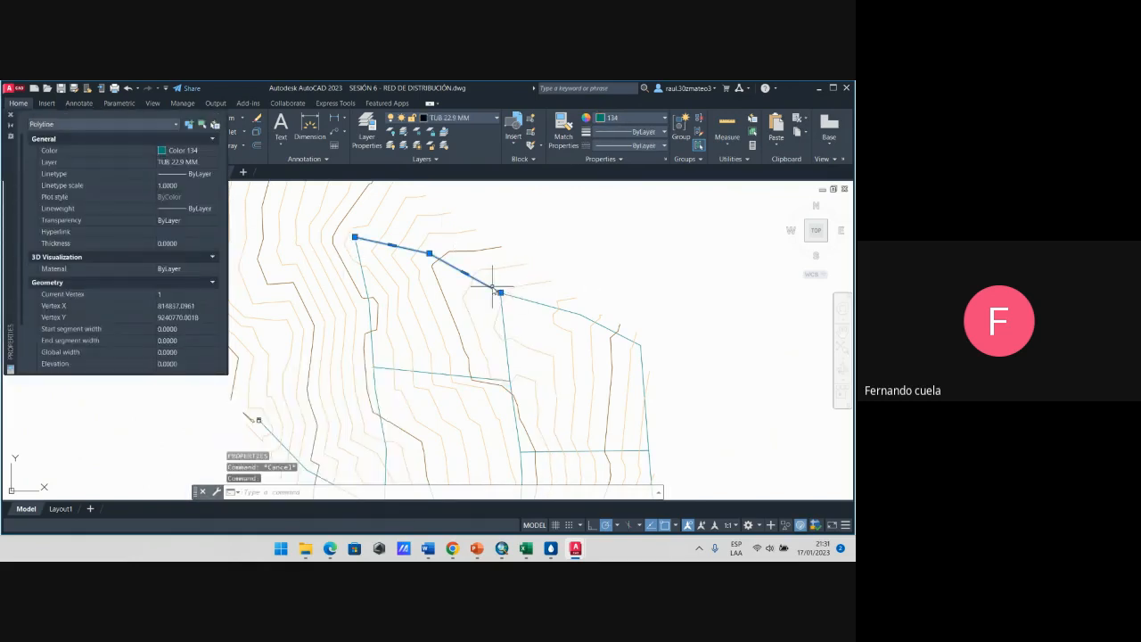
scroll(529, 290, "down", 4)
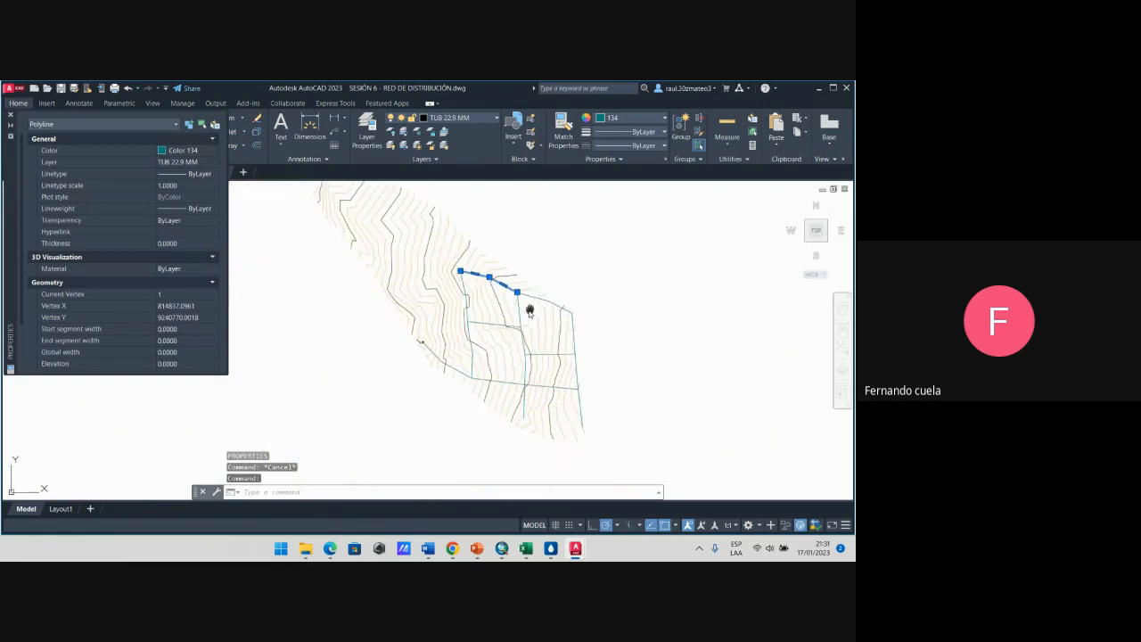
Step: Examine the upper pipe polyline and its end junction in relation to the minor contours passing on either side
scroll(526, 303, "up", 5)
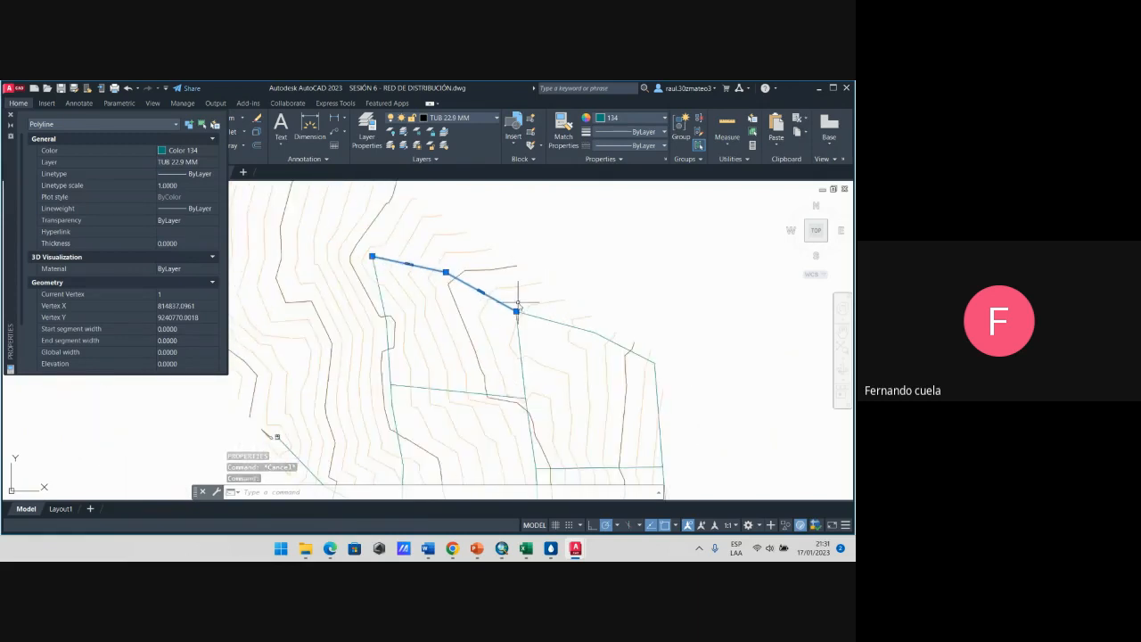
right_click(586, 254)
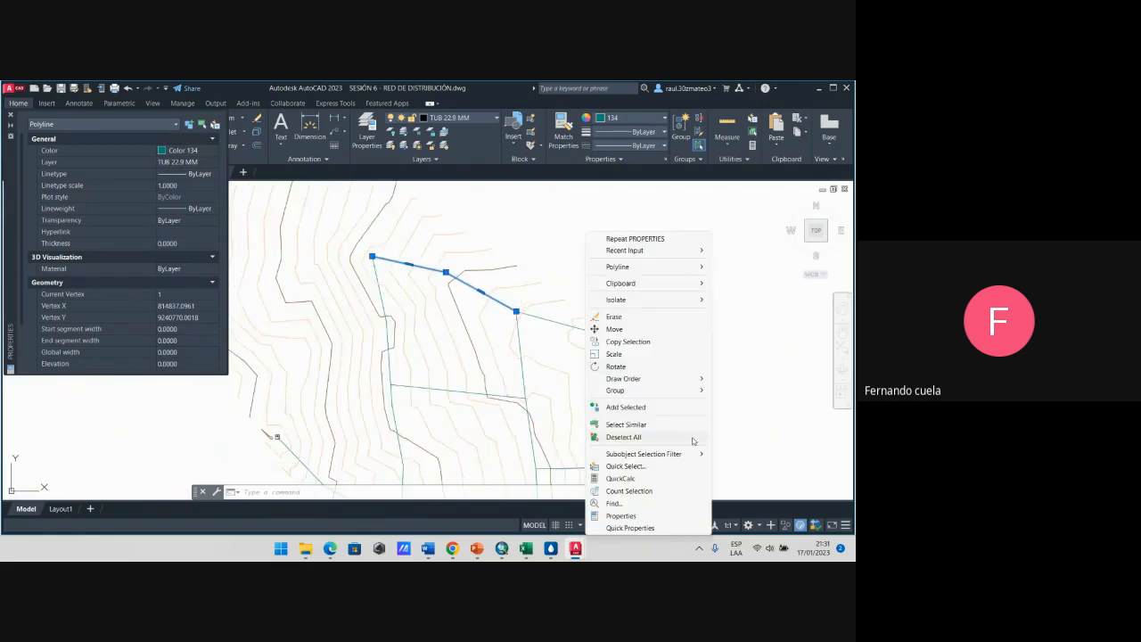
key("Escape")
key("Escape")
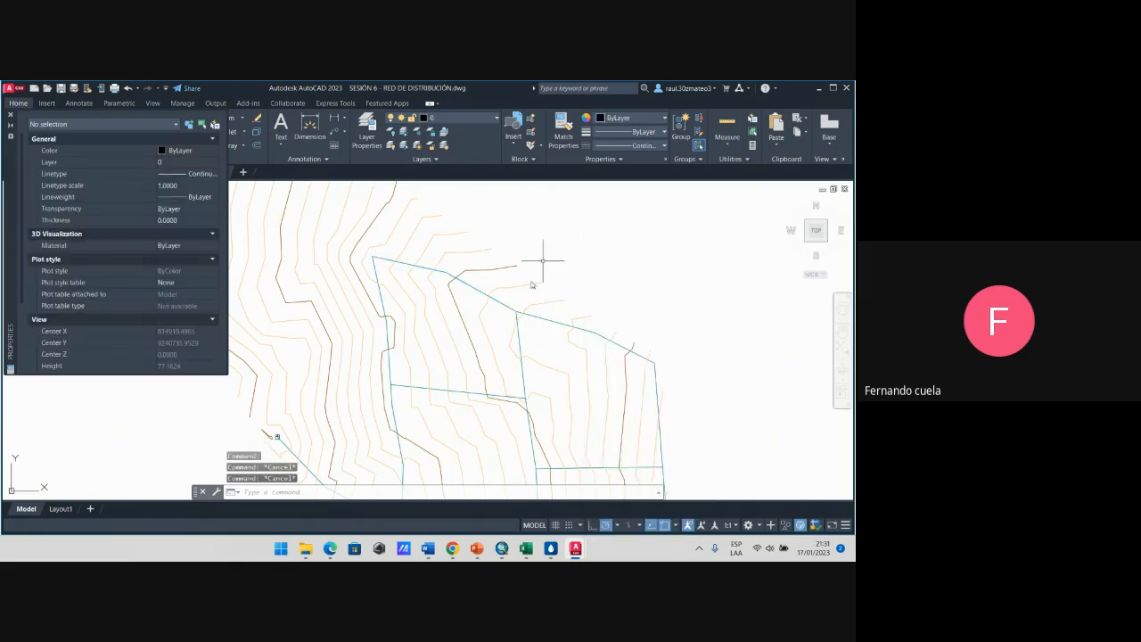
scroll(509, 303, "up", 2)
left_click(503, 307)
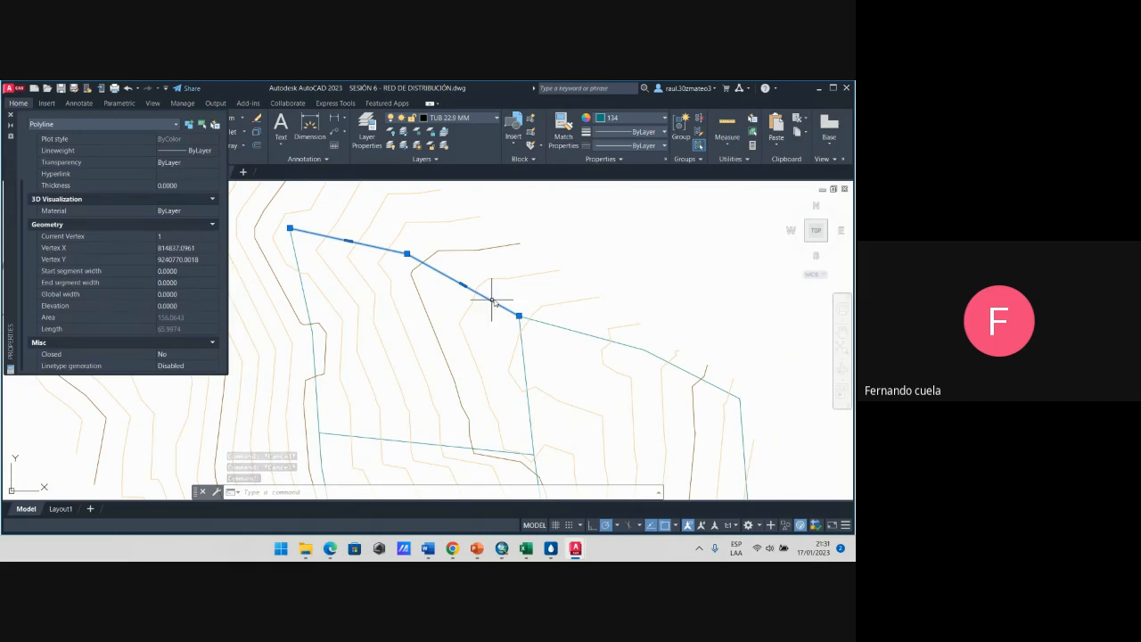
key("Escape")
key("Escape")
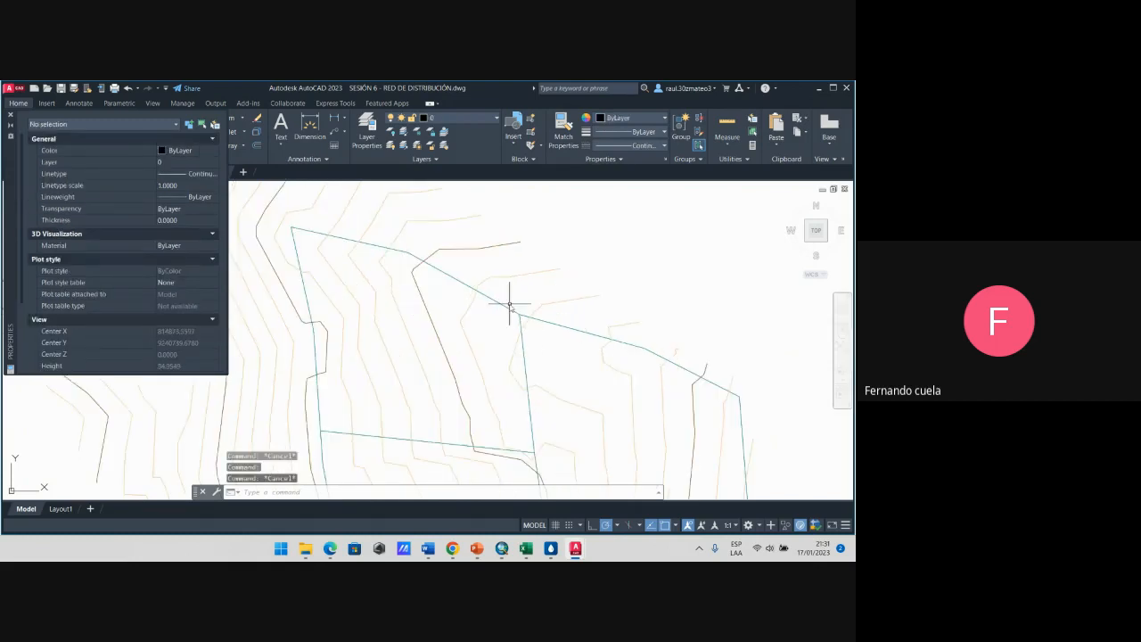
left_click(509, 305)
scroll(608, 282, "up", 2)
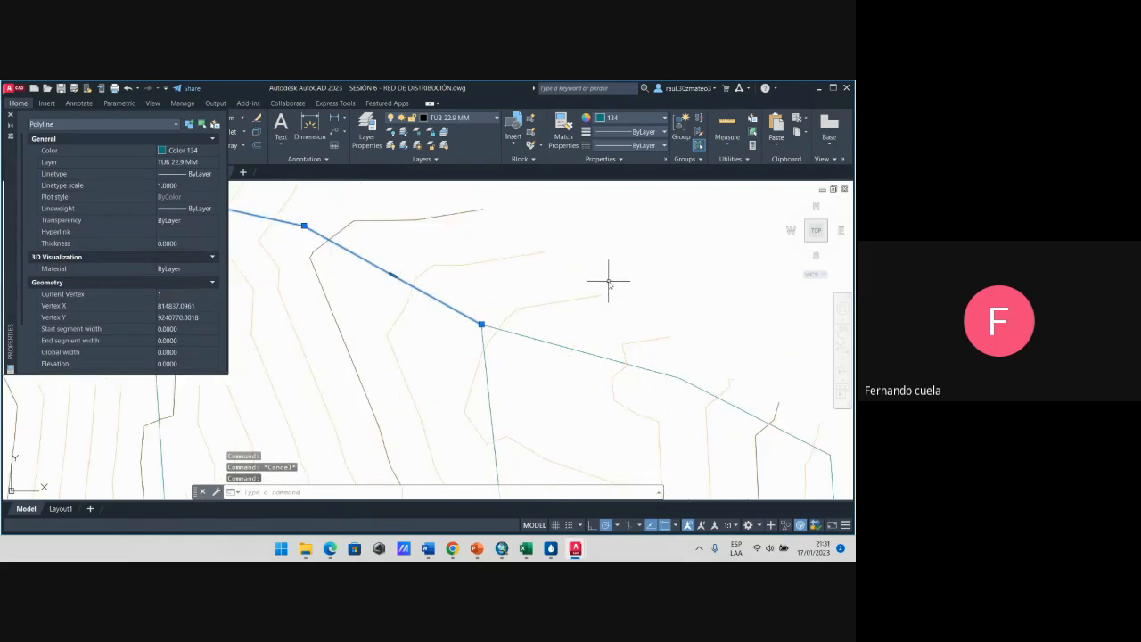
scroll(466, 314, "down", 2)
scroll(467, 310, "up", 2)
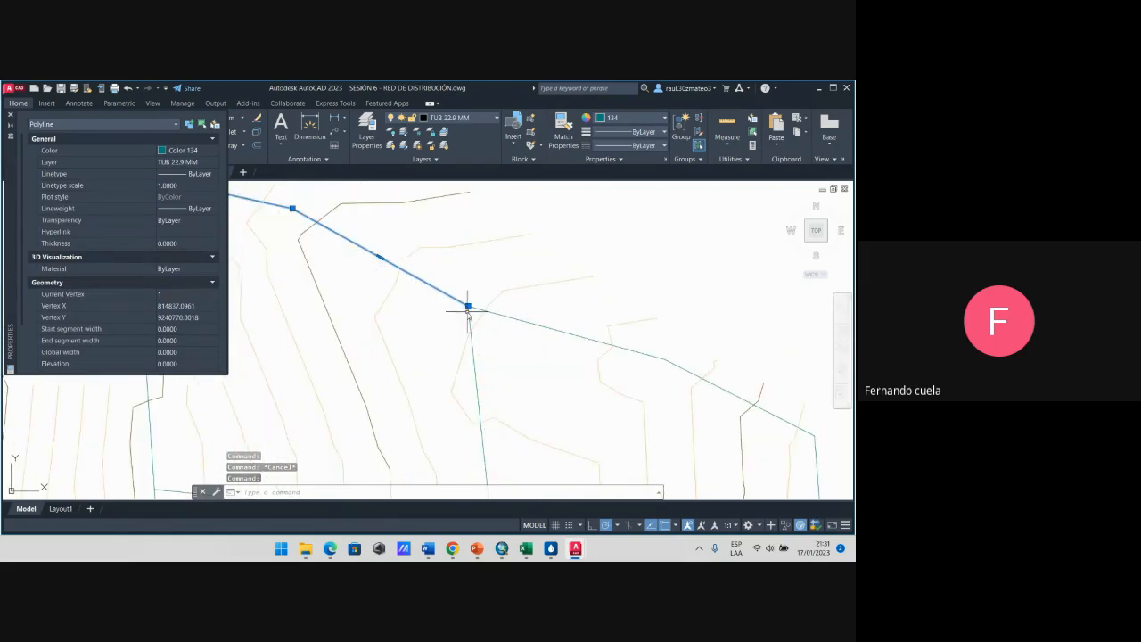
scroll(467, 313, "down", 3)
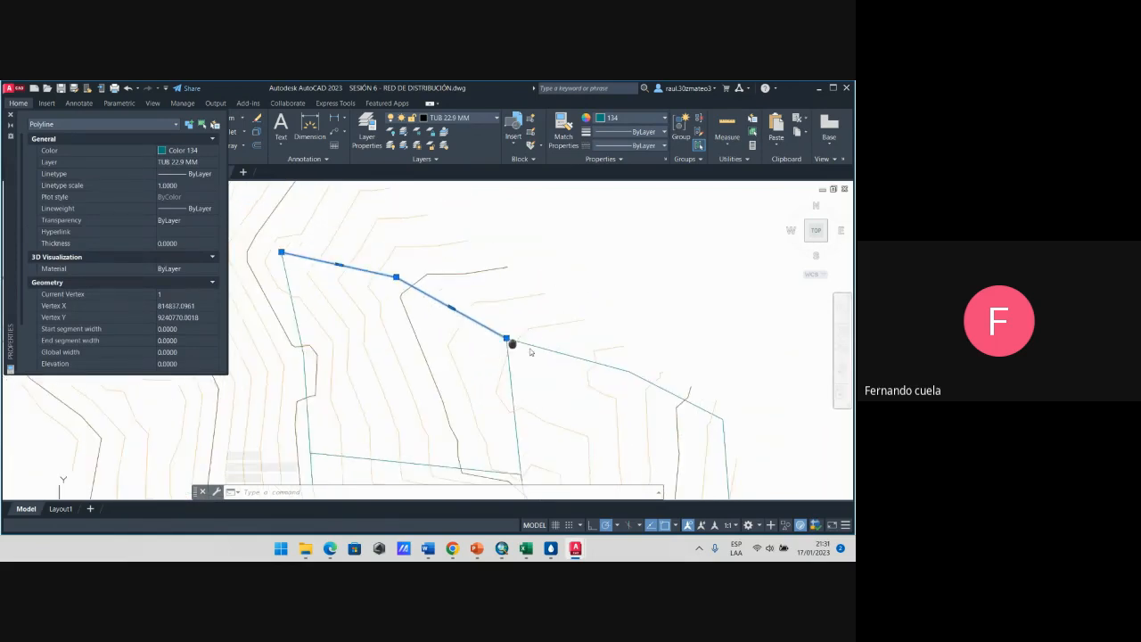
scroll(533, 311, "up", 3)
key("Escape")
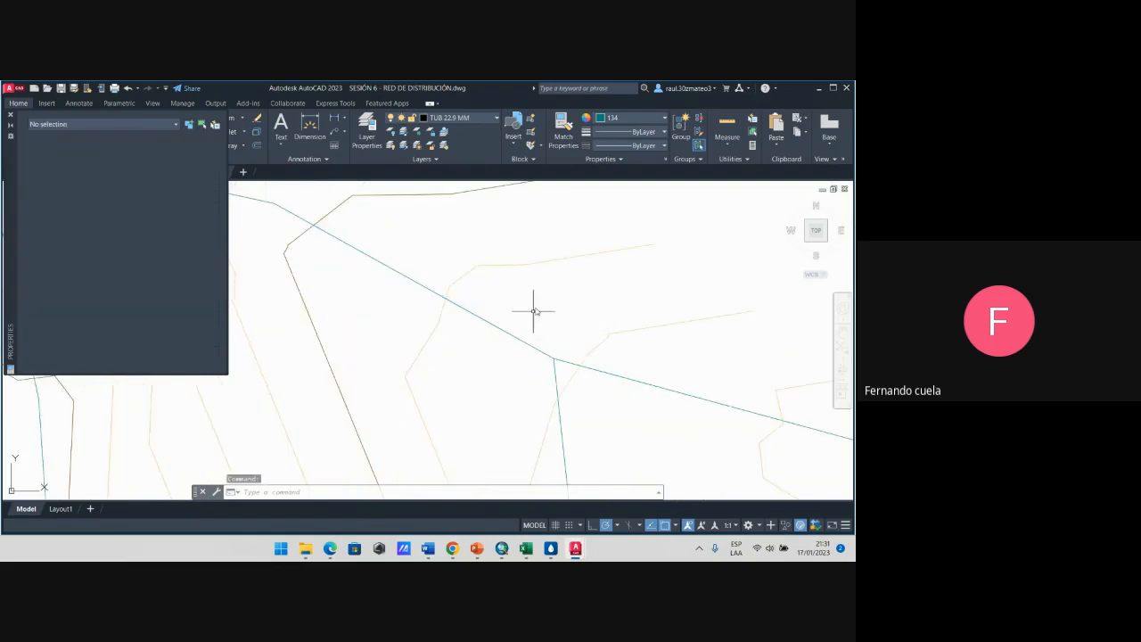
Step: Check the elevations of the two minor contours on either side of the upper-middle junction in their properties
left_click(565, 292)
left_click(551, 295)
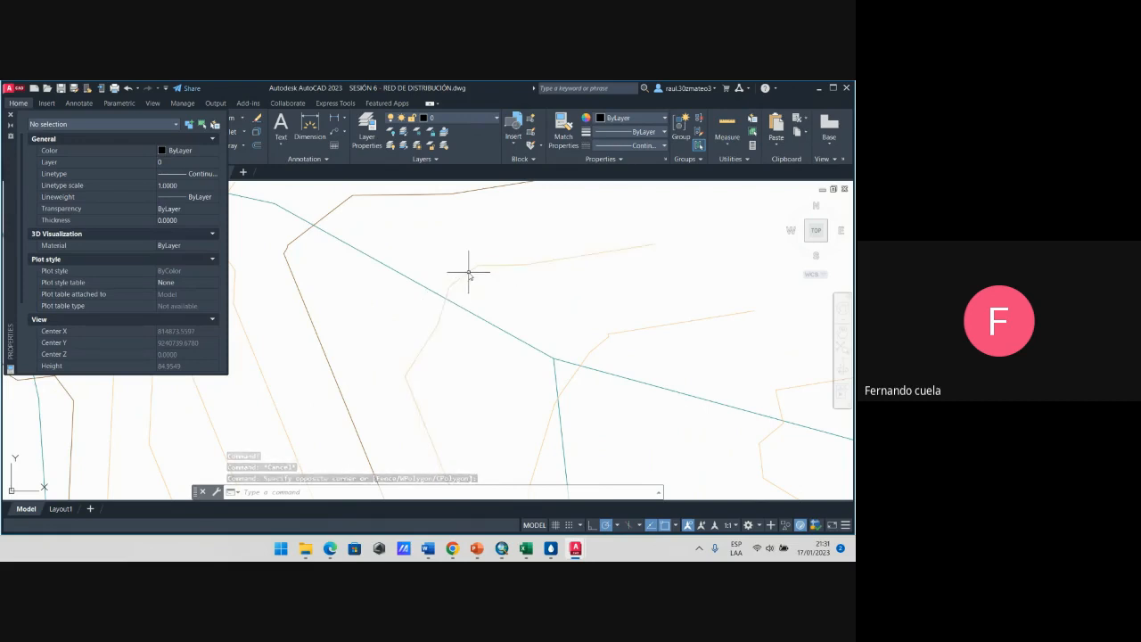
left_click(471, 280)
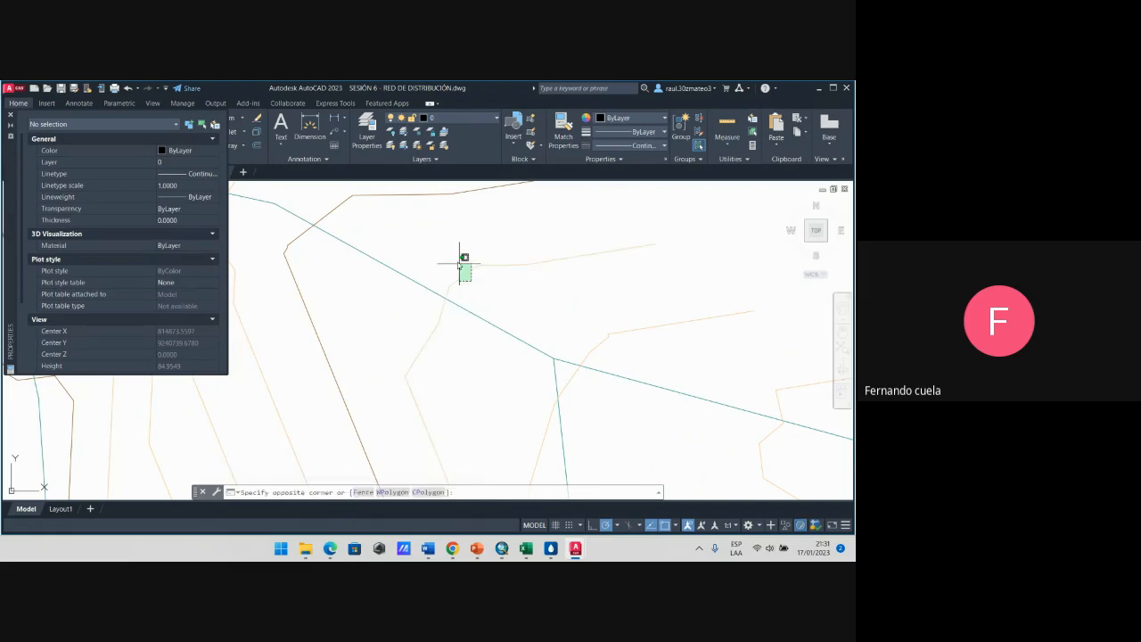
left_click(460, 265)
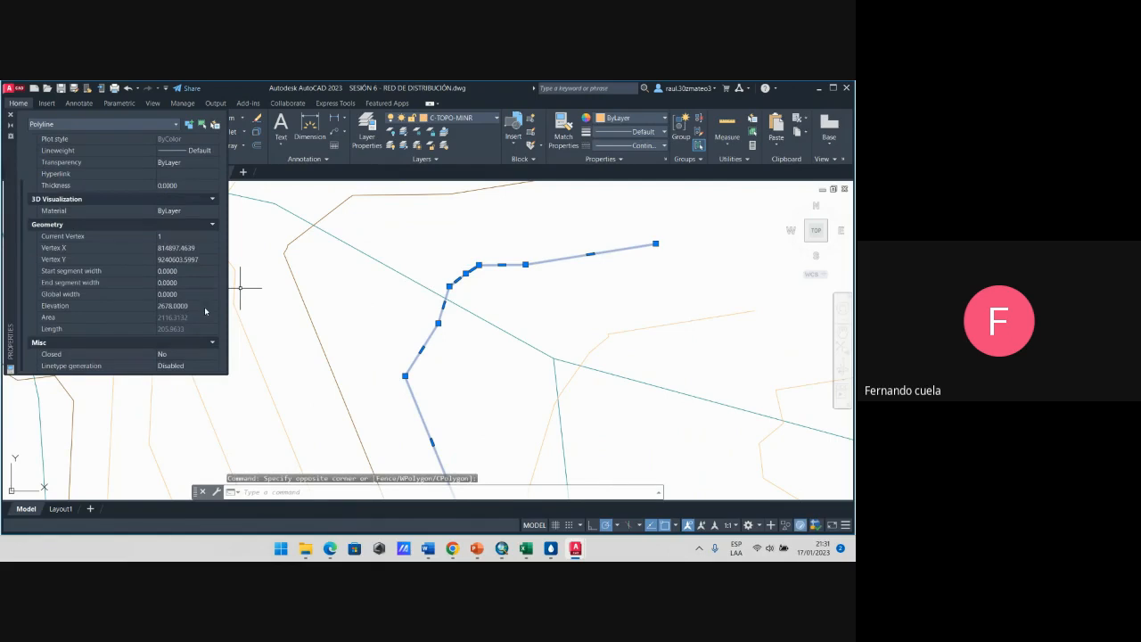
key("Escape")
left_click(491, 319)
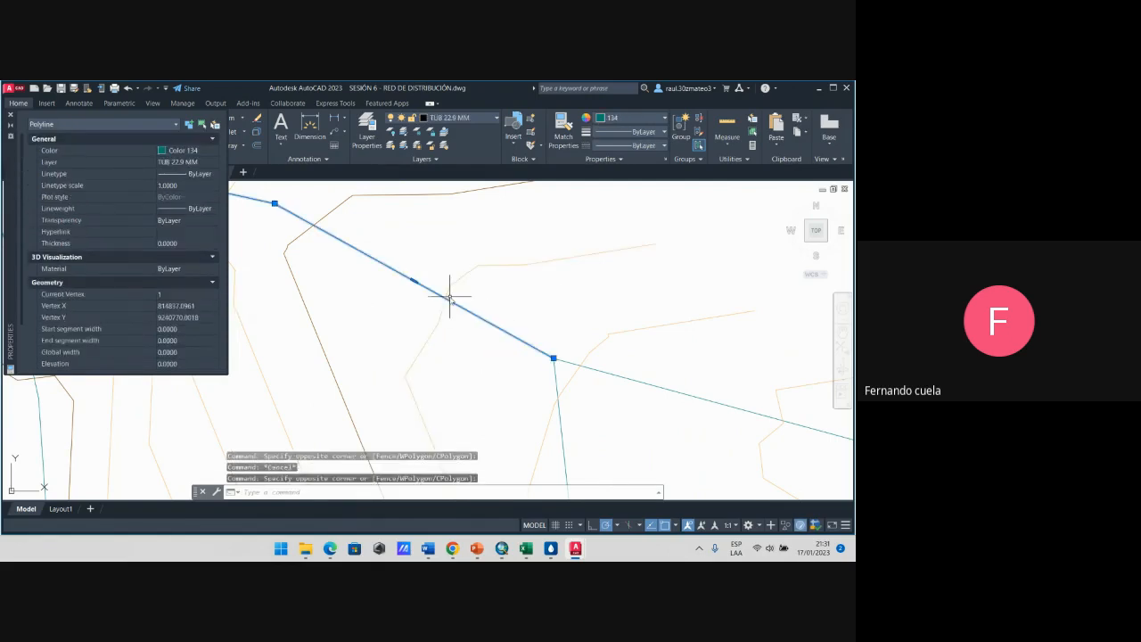
key("Escape")
left_click(585, 346)
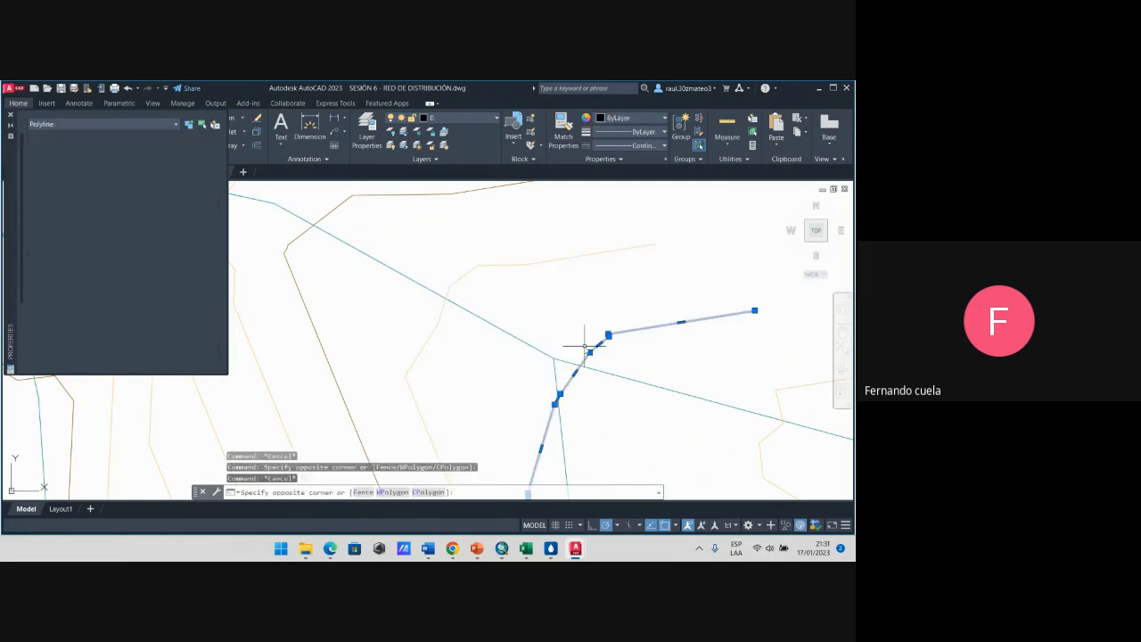
left_click(592, 339)
scroll(180, 354, "down", 3)
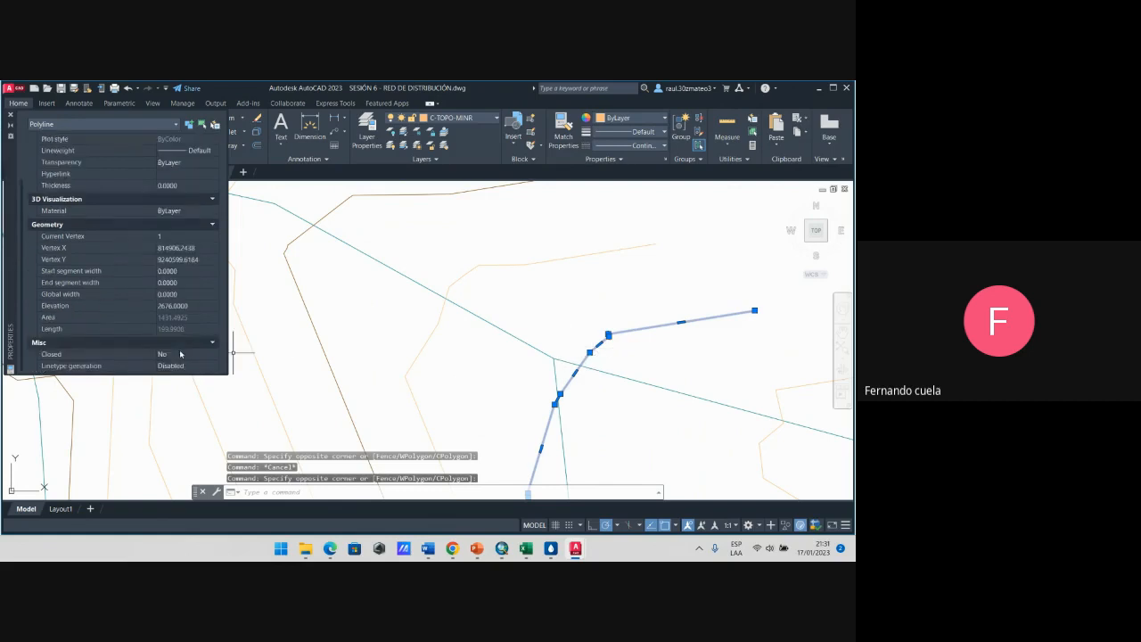
key("Escape")
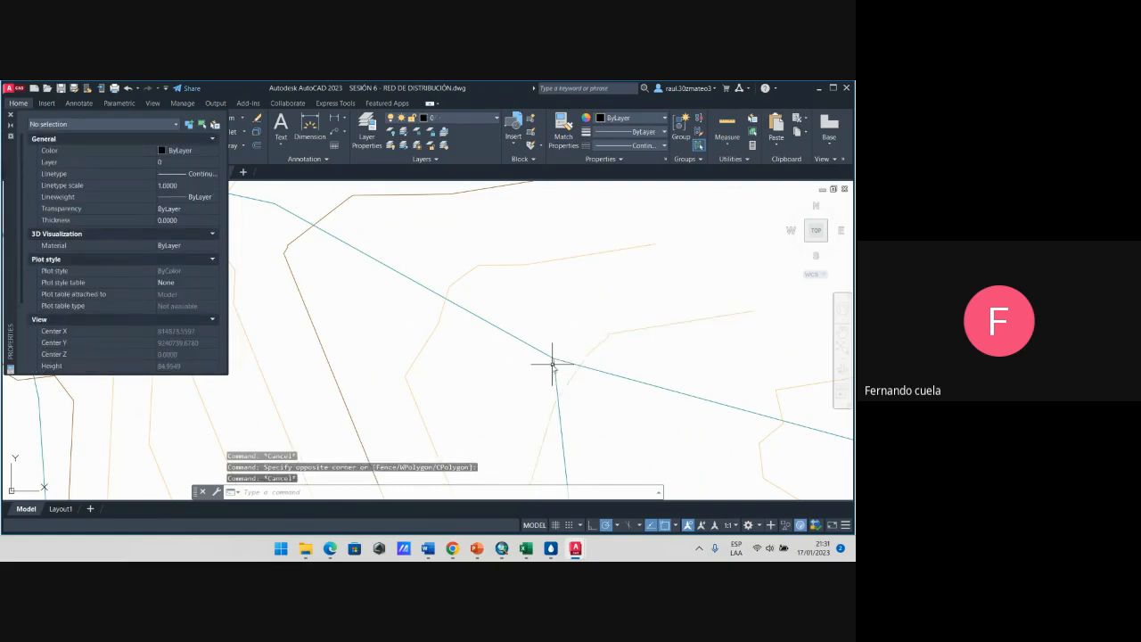
Step: Select the pipes meeting at the upper-middle junction, extend to all TUB 22.9 MM polylines with Select Similar, and delete them
scroll(550, 365, "down", 5)
scroll(547, 374, "up", 4)
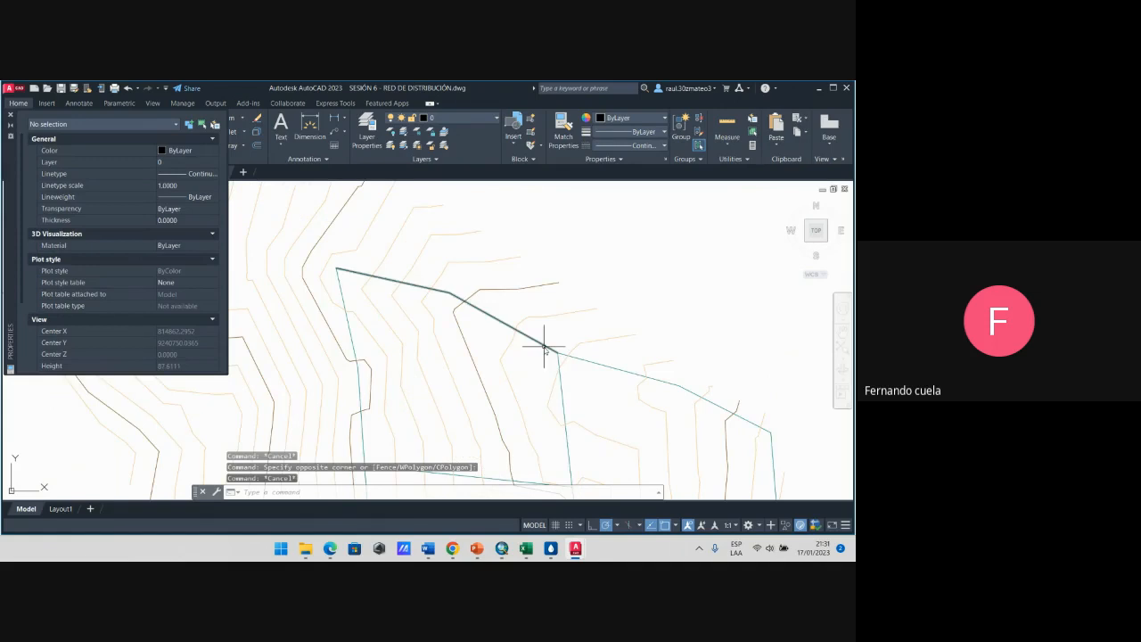
scroll(570, 353, "down", 1)
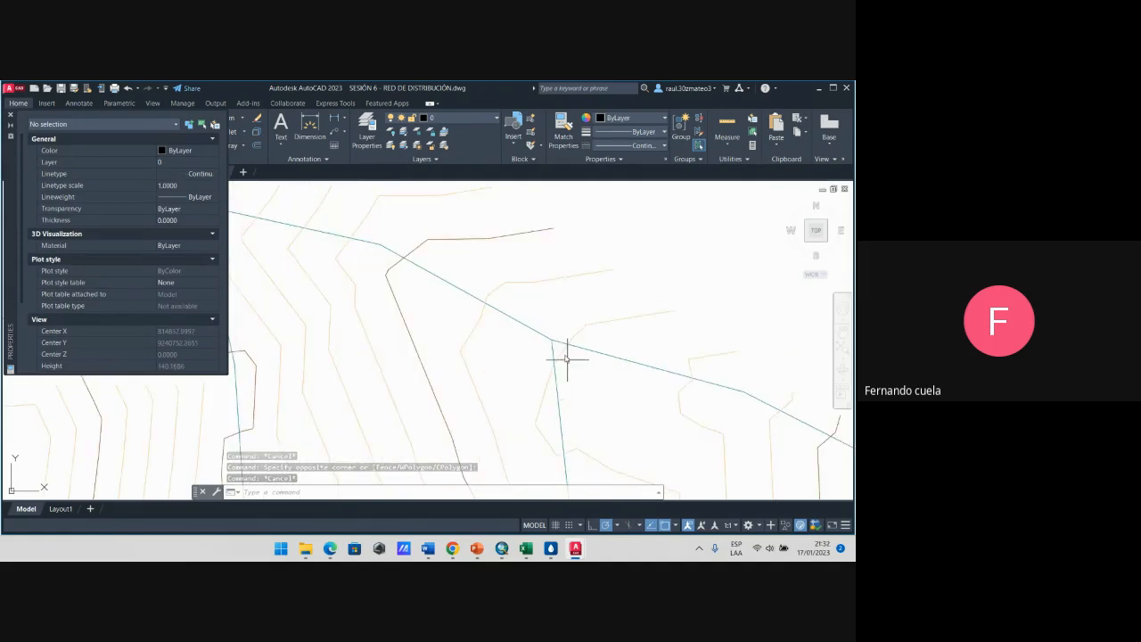
scroll(561, 335, "down", 1)
scroll(562, 326, "up", 6)
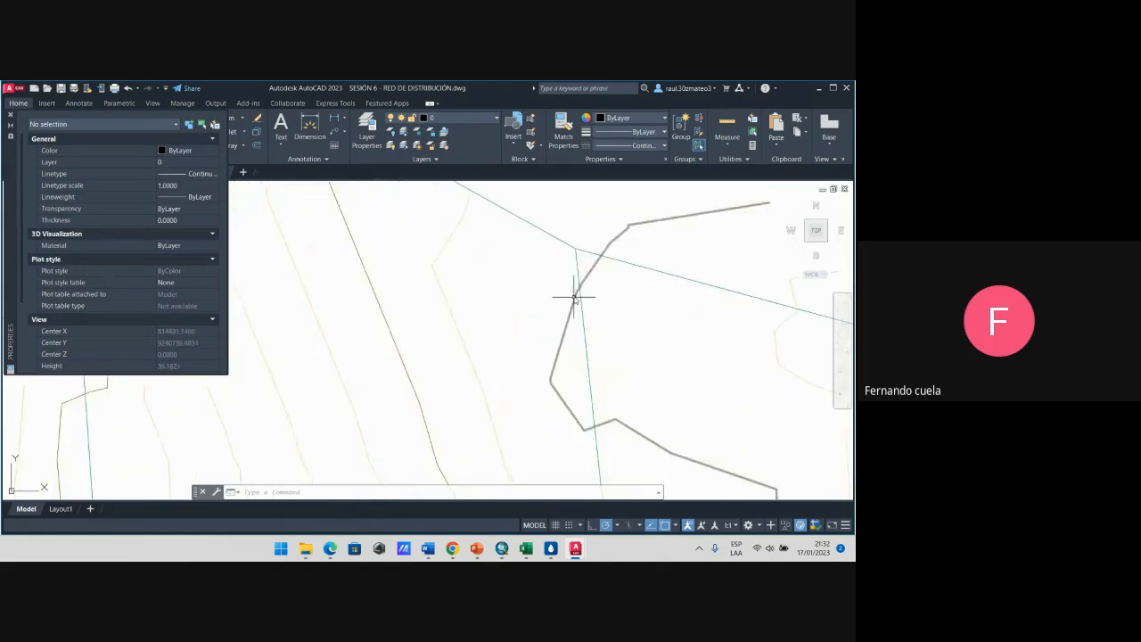
left_click(579, 313)
left_click(565, 273)
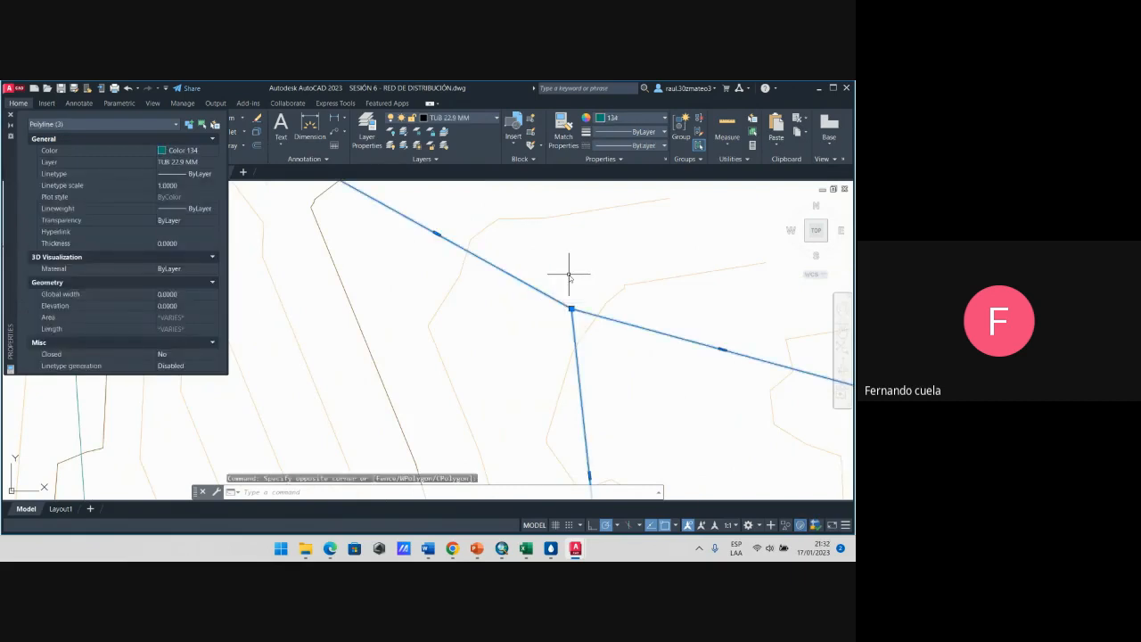
right_click(567, 269)
left_click(637, 426)
scroll(638, 392, "down", 5)
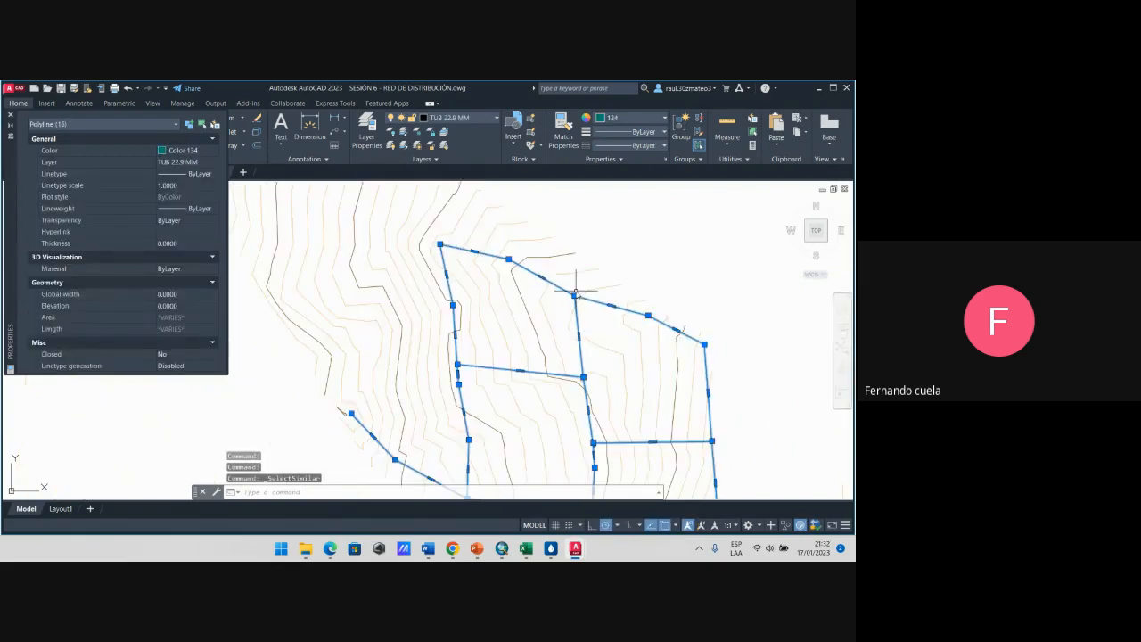
scroll(642, 383, "up", 2)
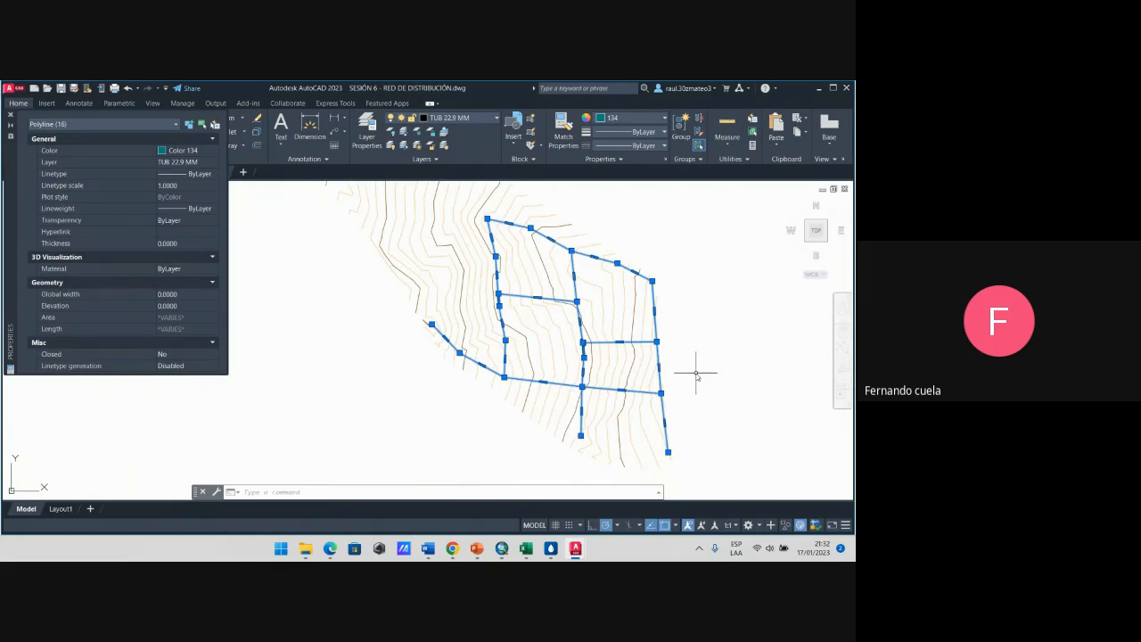
key("Delete")
Step: Delete the TANK block on the NODE layer beside the western contour ends
scroll(430, 330, "up", 5)
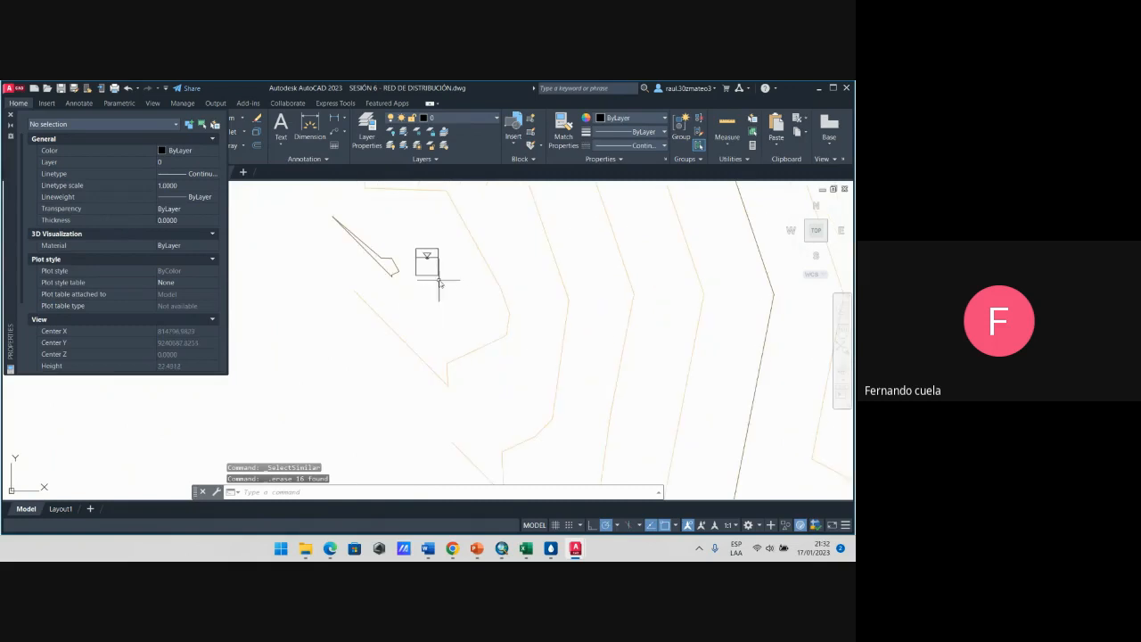
left_click(449, 283)
left_click(435, 256)
scroll(446, 292, "down", 2)
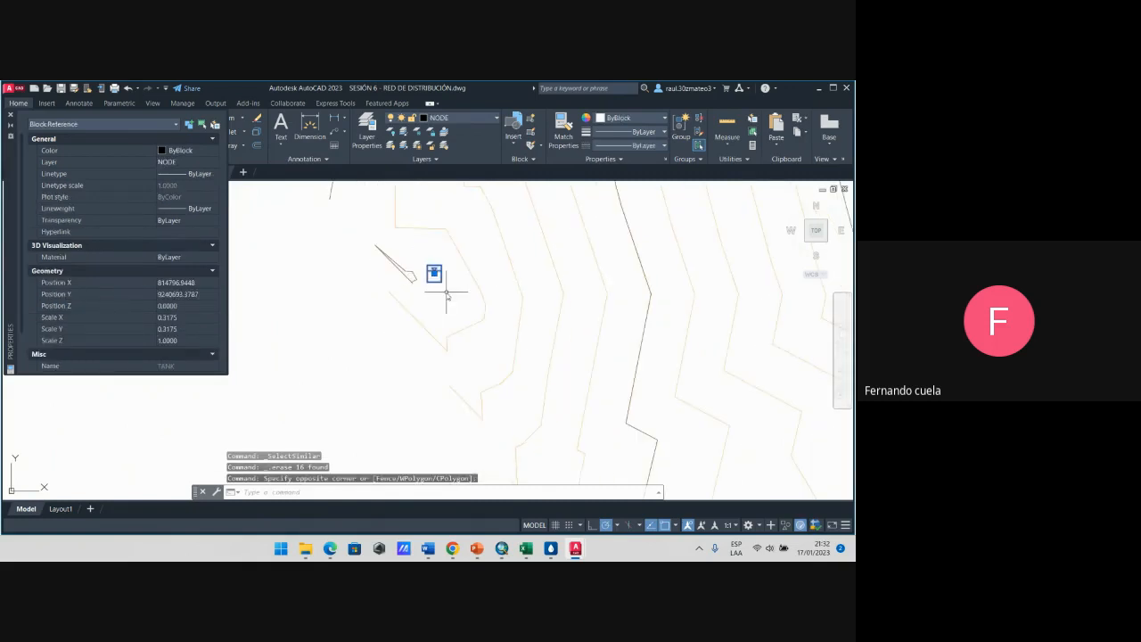
key("Delete")
Step: Examine the whole drawing for anything left besides the contour lines
scroll(447, 294, "down", 6)
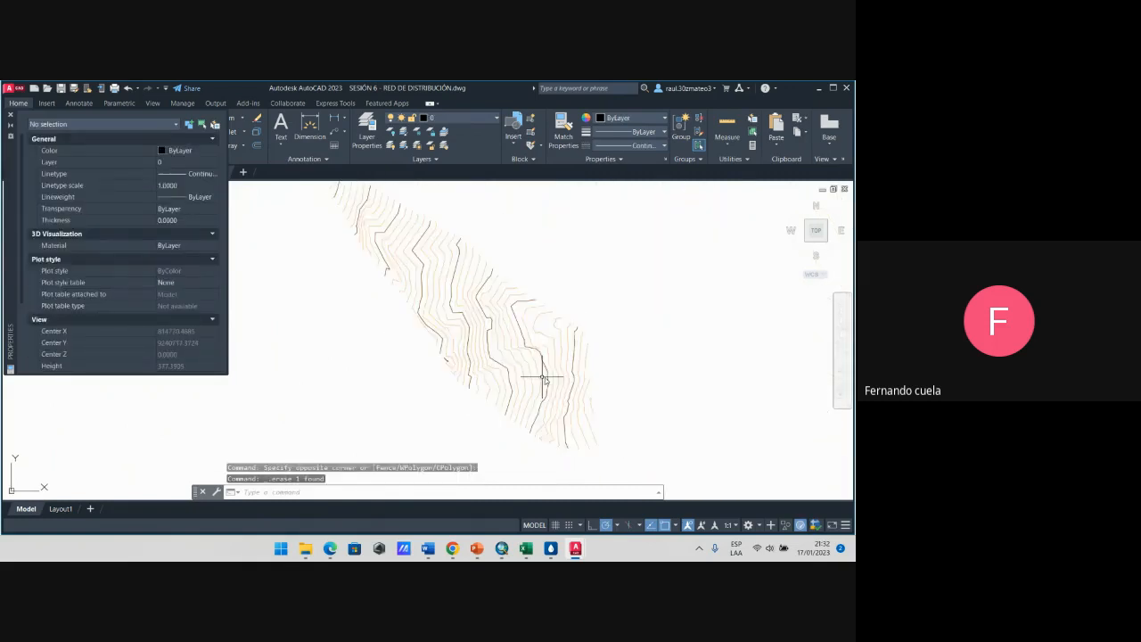
scroll(535, 365, "down", 2)
scroll(481, 312, "up", 2)
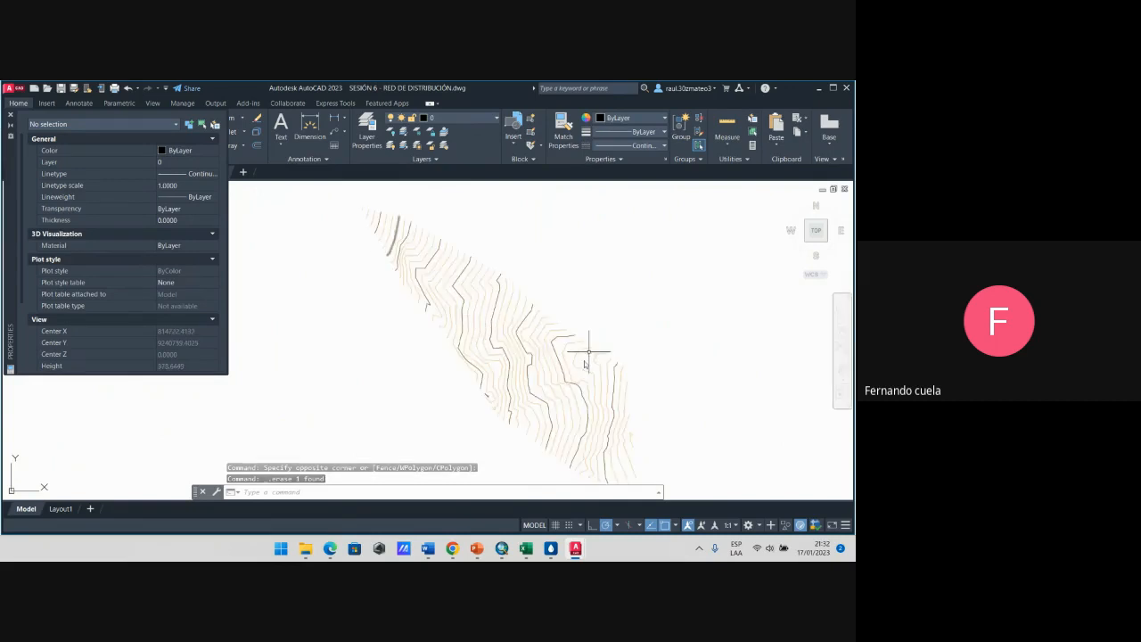
scroll(530, 369, "down", 3)
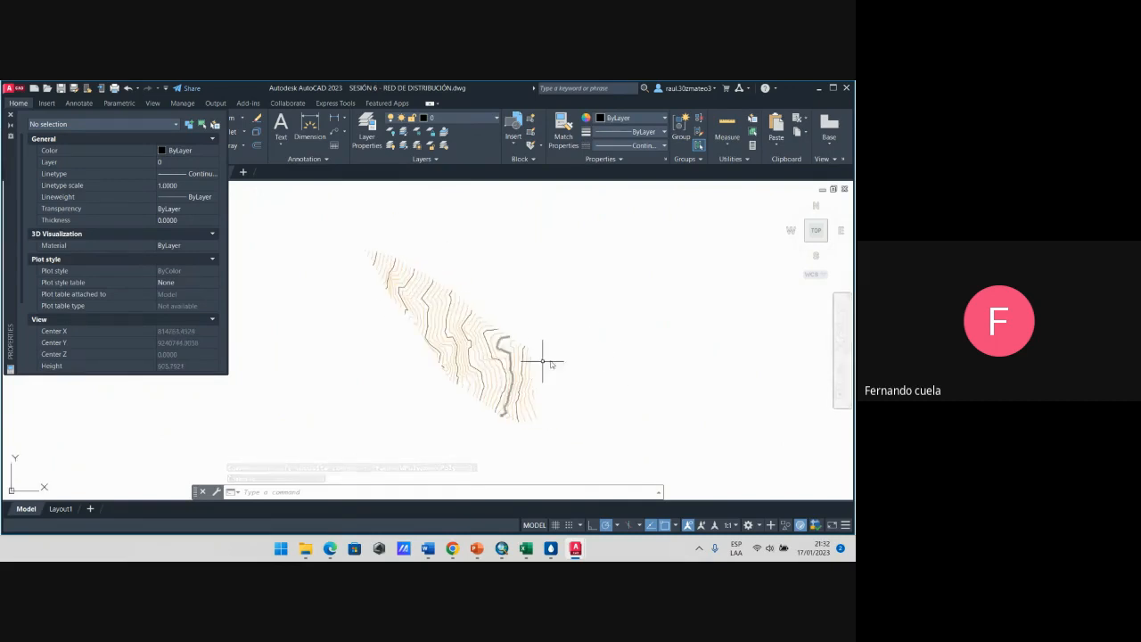
left_click(554, 312)
left_click(556, 308)
left_click(559, 323)
left_click(559, 326)
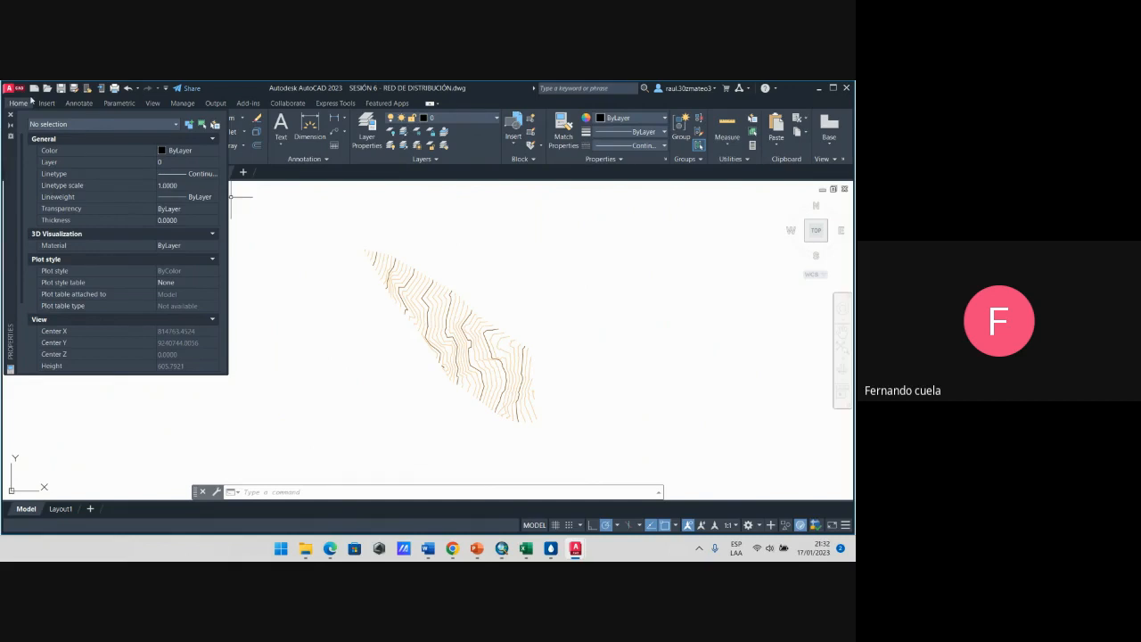
Step: Save the contour drawing as an AutoCAD 2004/LT2004 DXF named SESIÓN 6 - RED DE DISTRIBUCIÓN in the T-REX folder, dismissing the version conflict notice
left_click(12, 90)
left_click(43, 225)
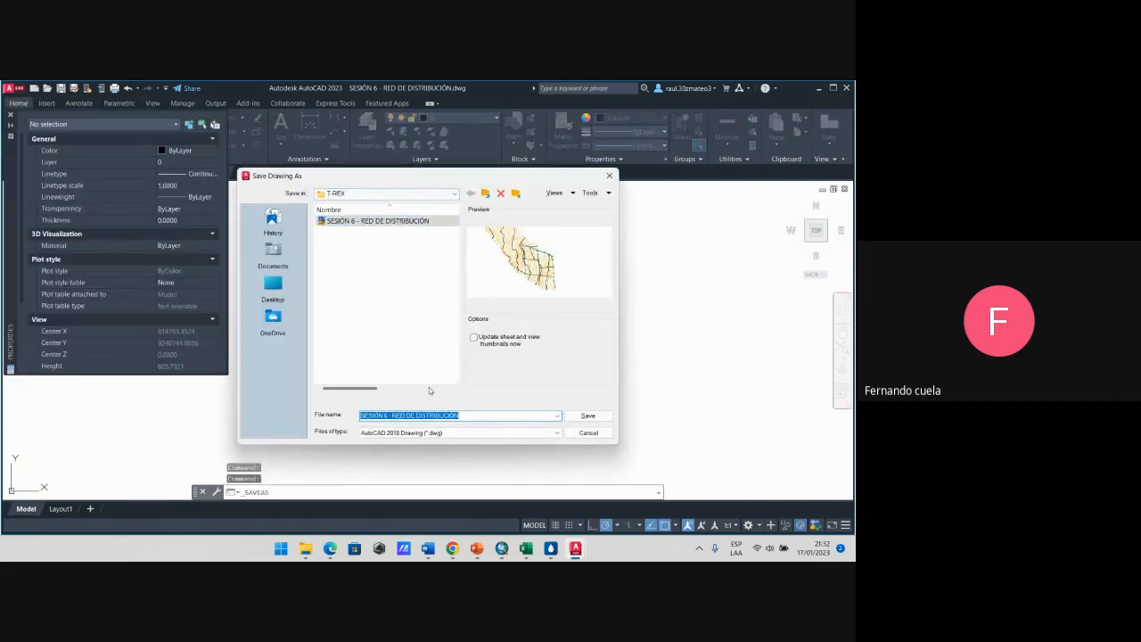
left_click(414, 433)
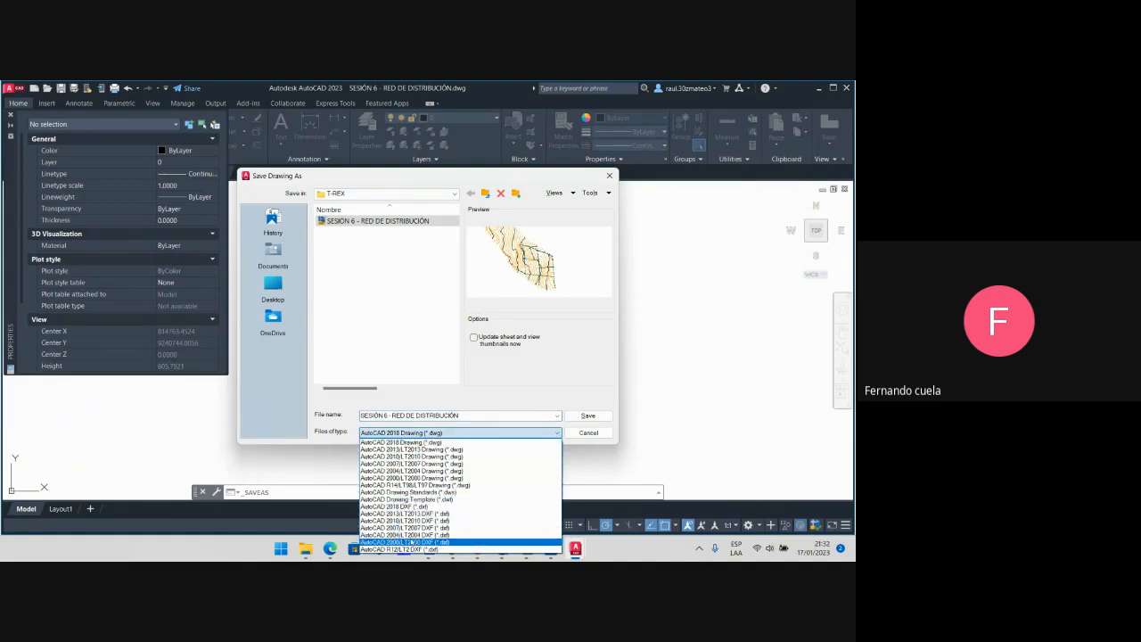
left_click(428, 537)
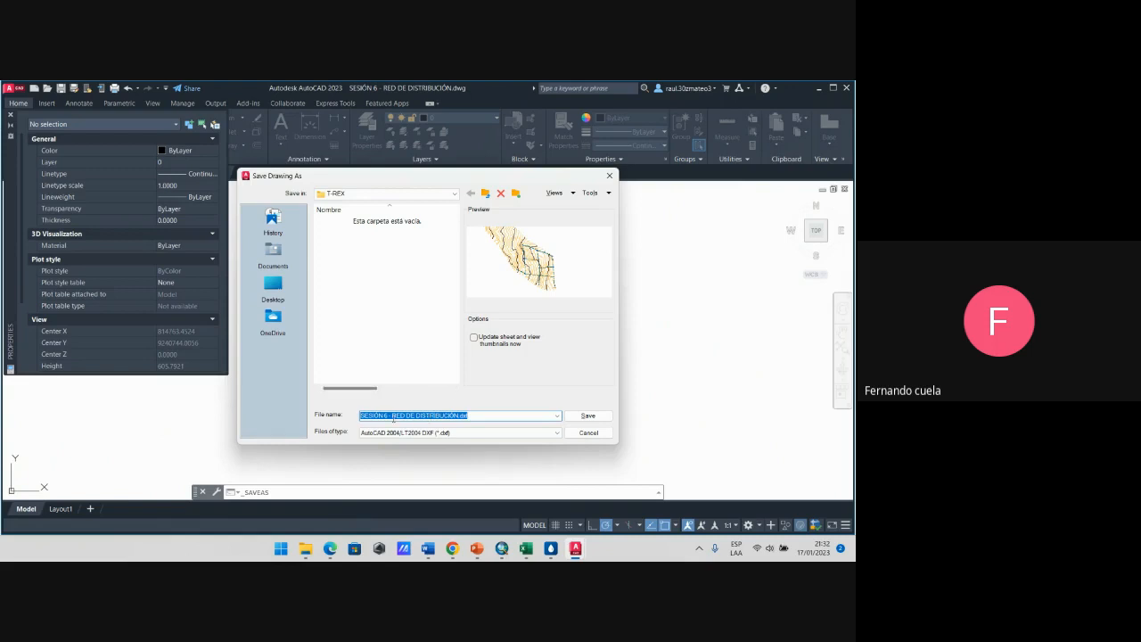
left_click(576, 417)
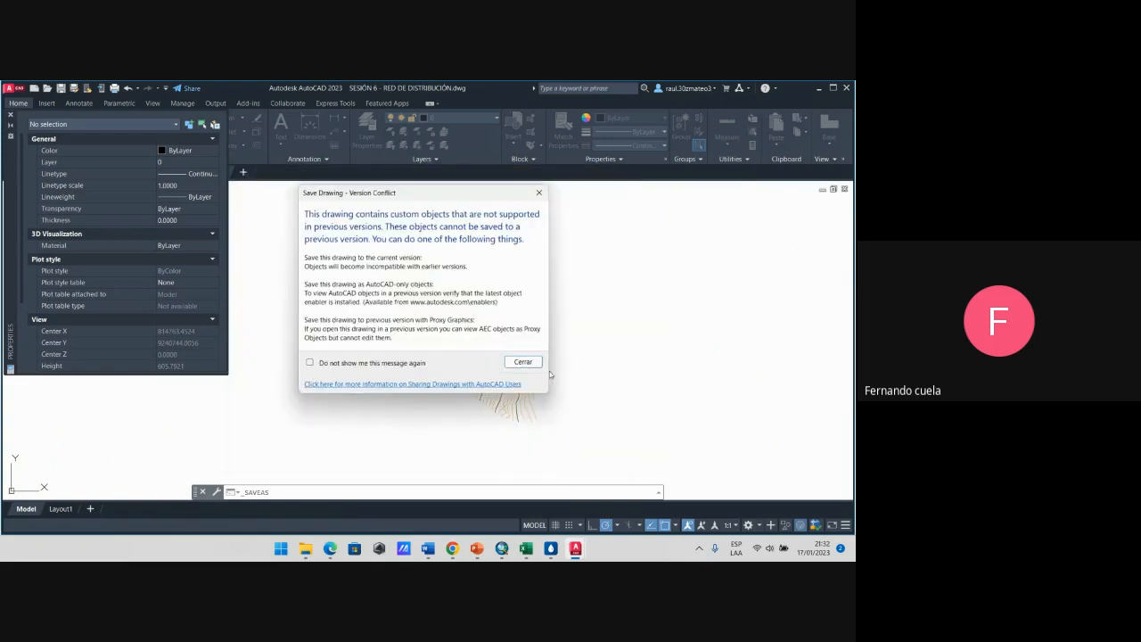
left_click(522, 362)
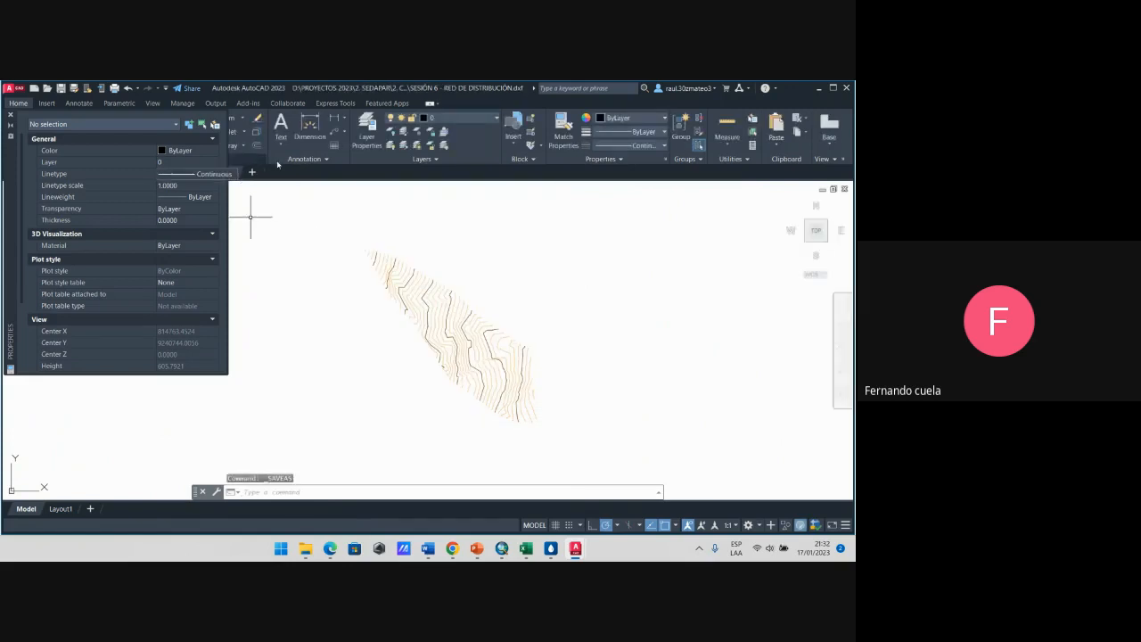
Step: Close the exported DXF drawing and return to the RED SESIÓN 4 network drawing
left_click(235, 173)
left_click(464, 347)
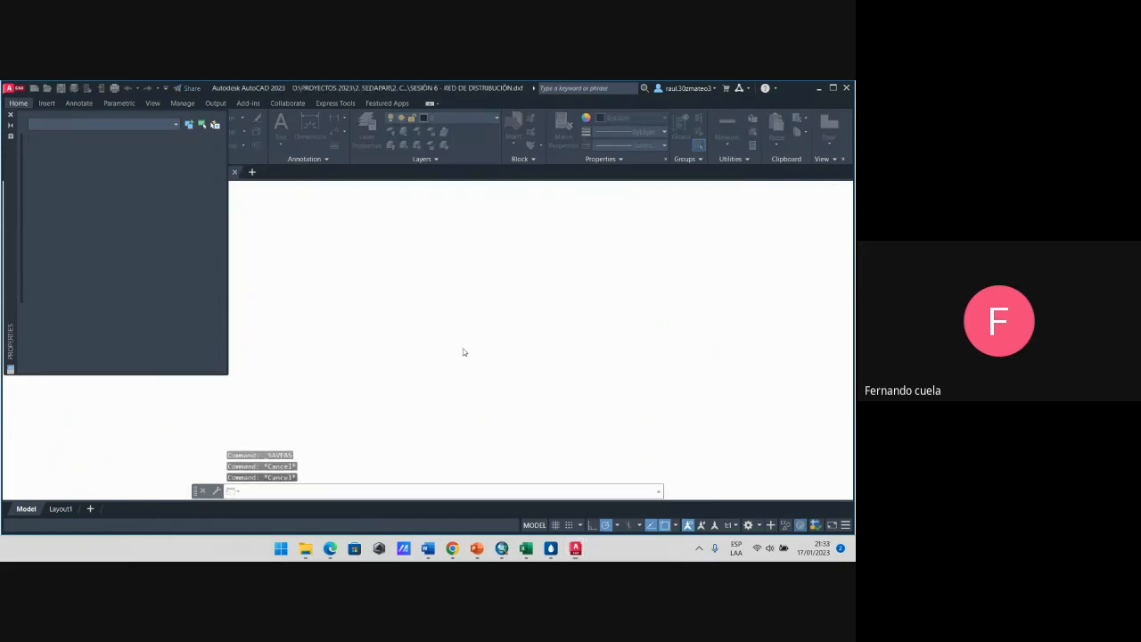
scroll(460, 336, "down", 4)
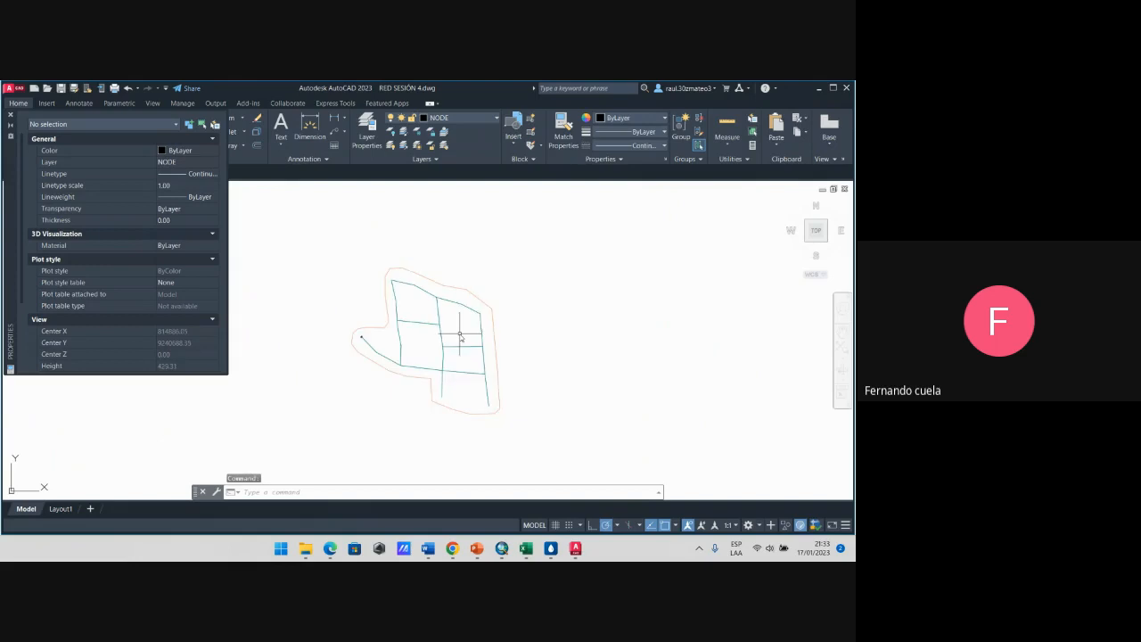
Step: Switch to the WaterGEMS model and set the elevation of all junctions to 0 m with a global edit in the junction table
left_click(551, 550)
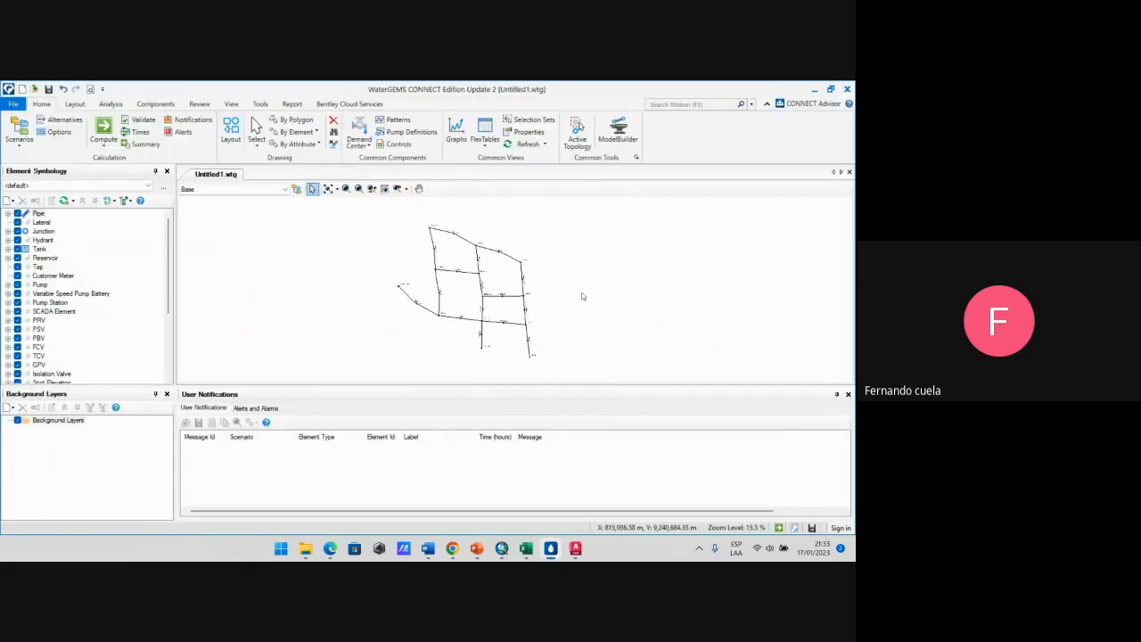
scroll(580, 308, "up", 1)
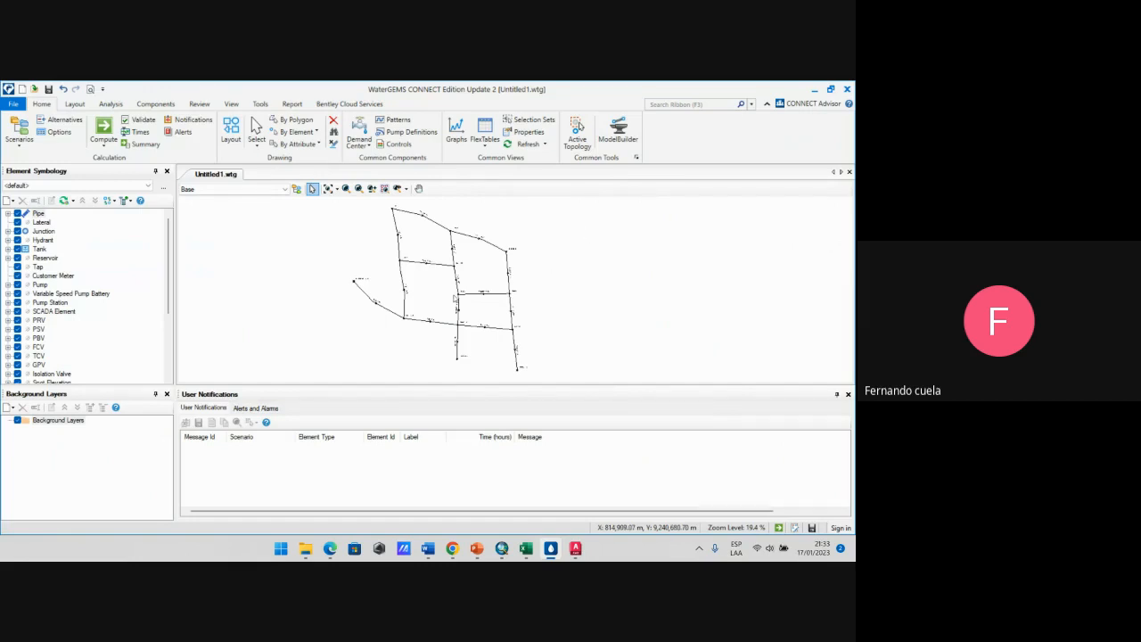
scroll(405, 317, "up", 6)
scroll(397, 321, "down", 5)
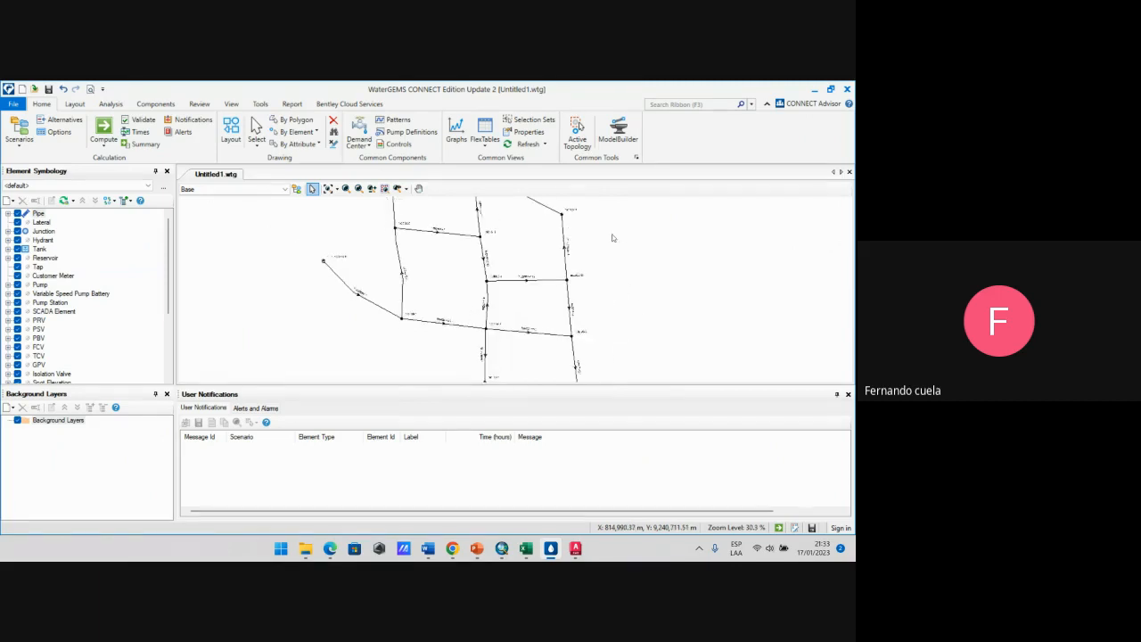
left_click(485, 140)
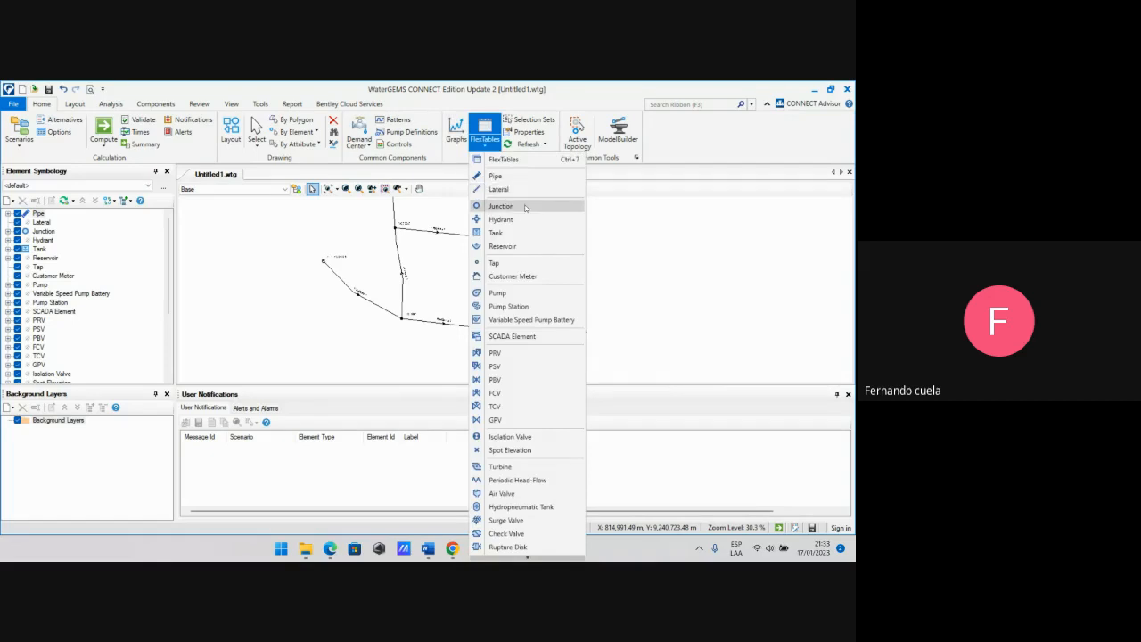
left_click(525, 207)
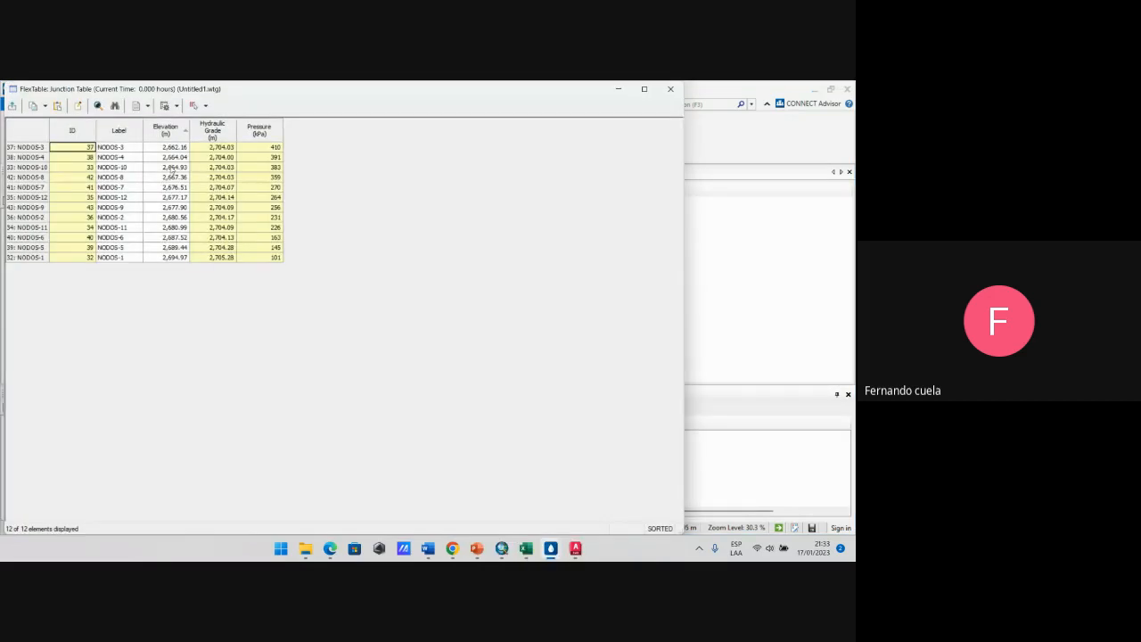
right_click(172, 131)
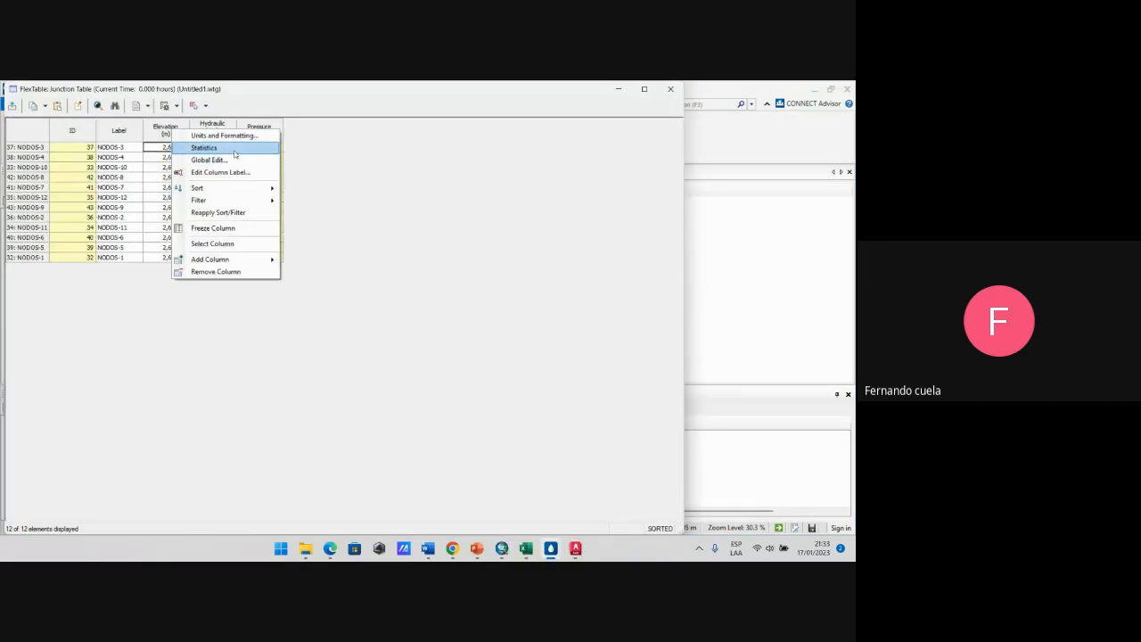
left_click(208, 159)
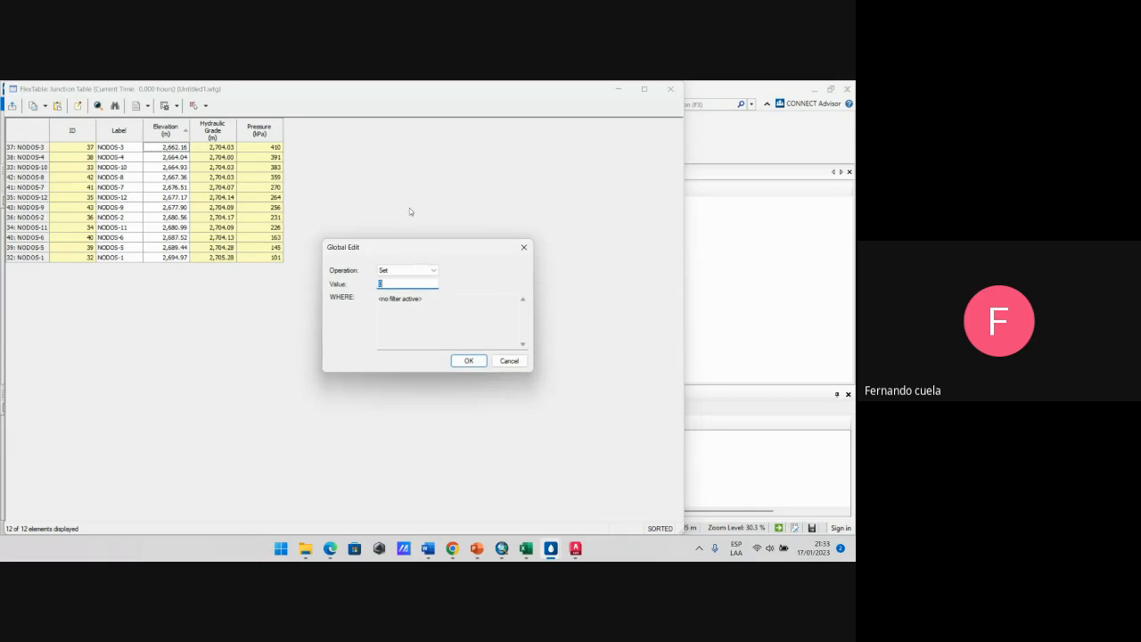
left_click(467, 361)
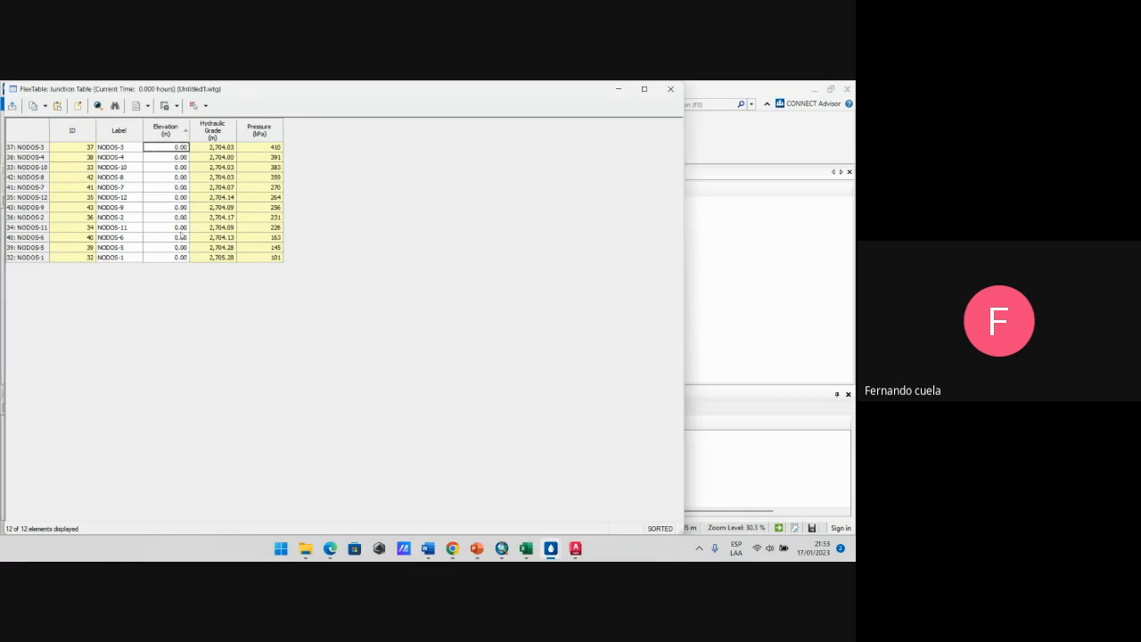
left_click(670, 88)
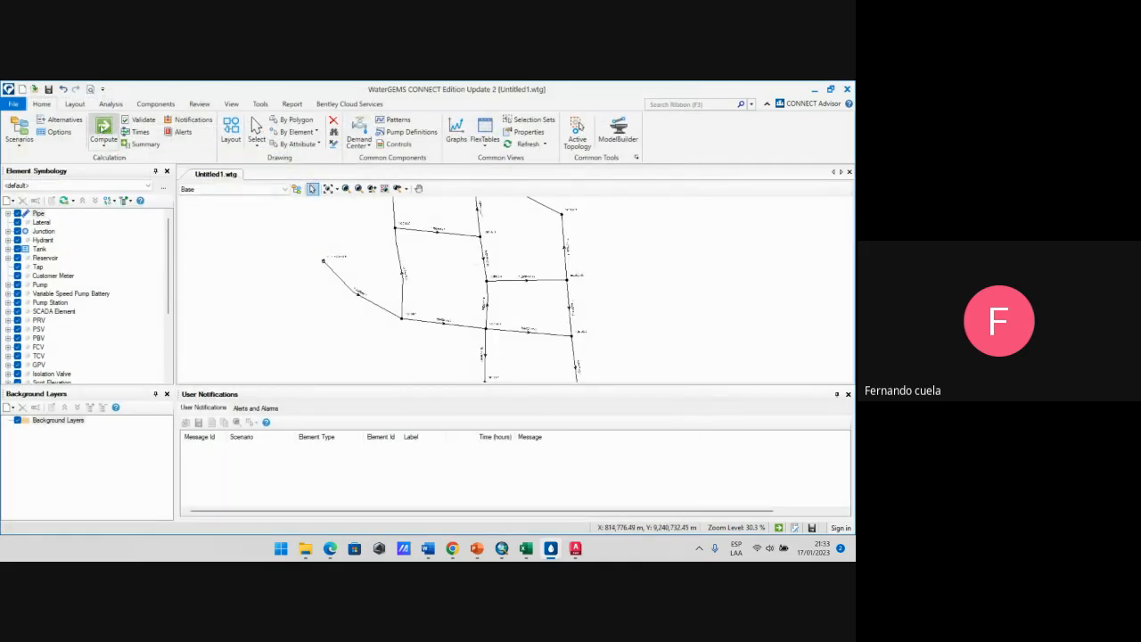
Step: Compute the Base scenario and check the hydraulic grade and pressure of the junctions in their table
left_click(103, 128)
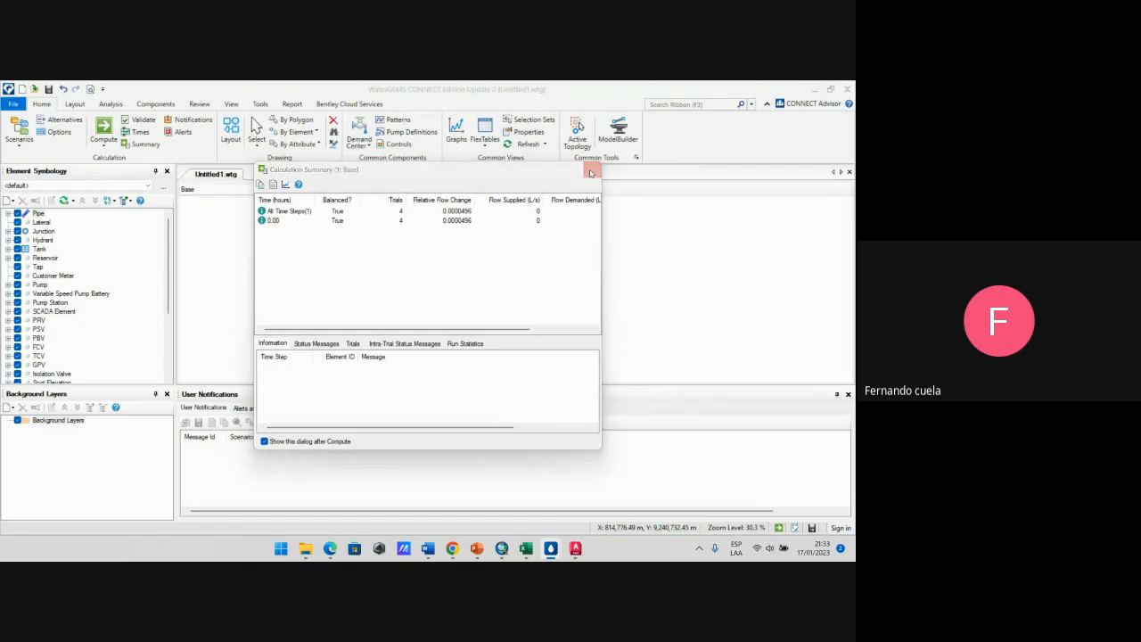
left_click(590, 172)
left_click(484, 133)
left_click(517, 211)
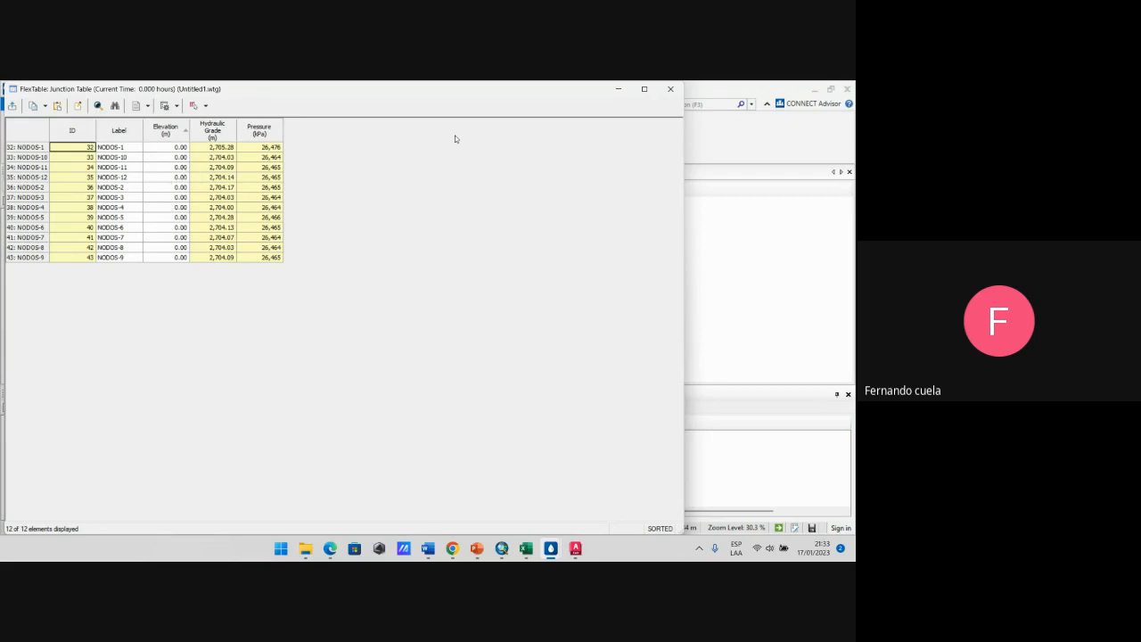
left_click(670, 89)
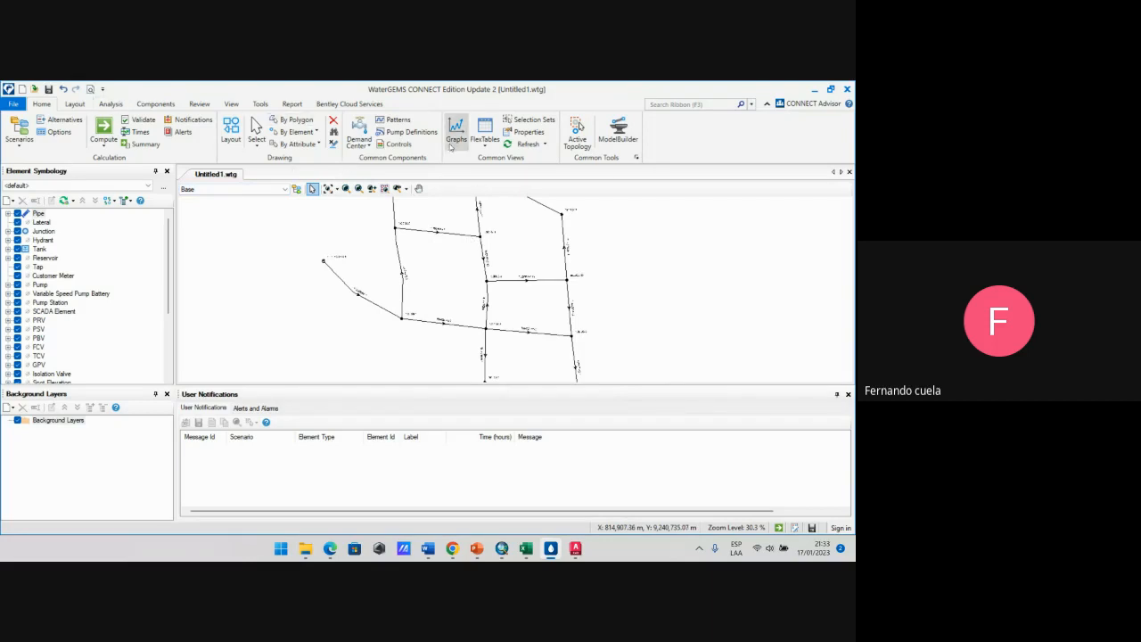
Step: Start the TRex wizard and set its data source type to DXF Contours
left_click(261, 104)
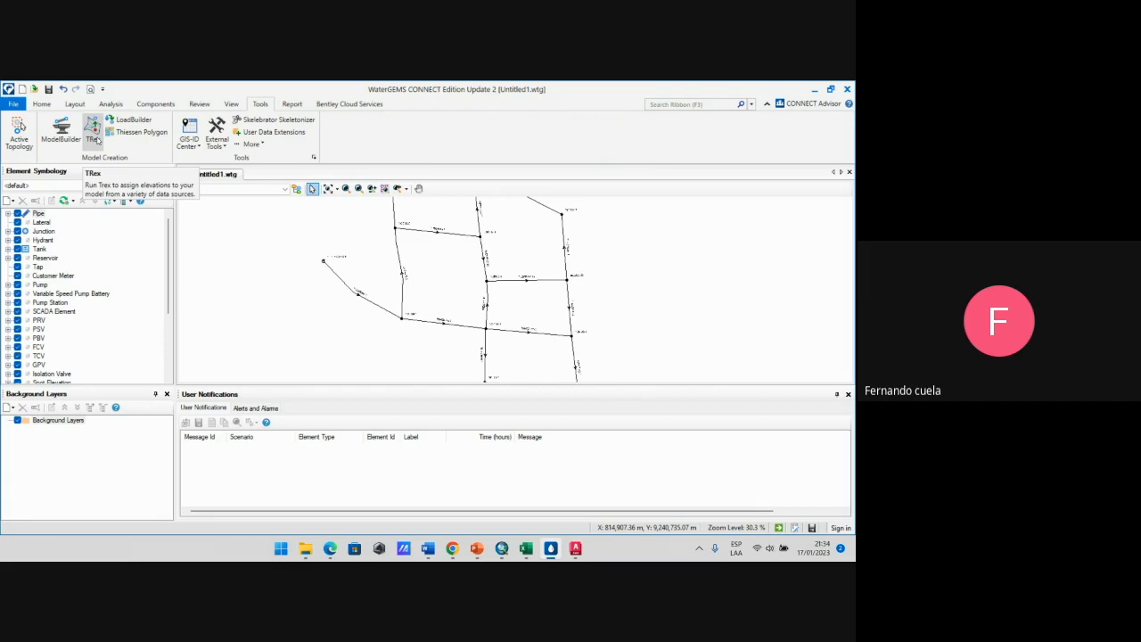
left_click(94, 138)
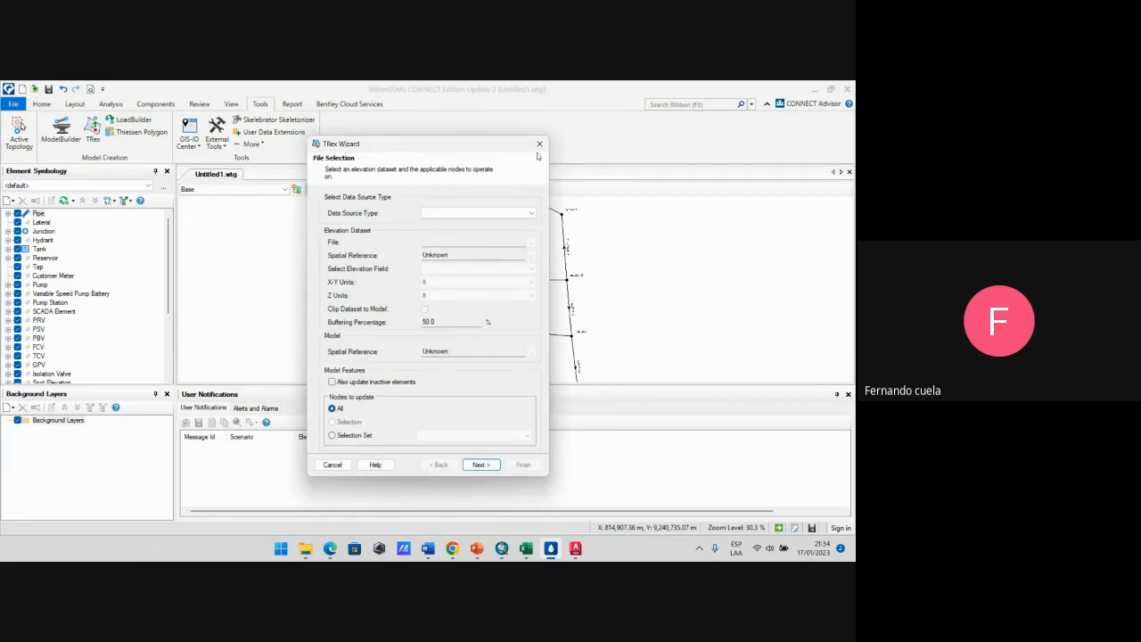
left_click(538, 144)
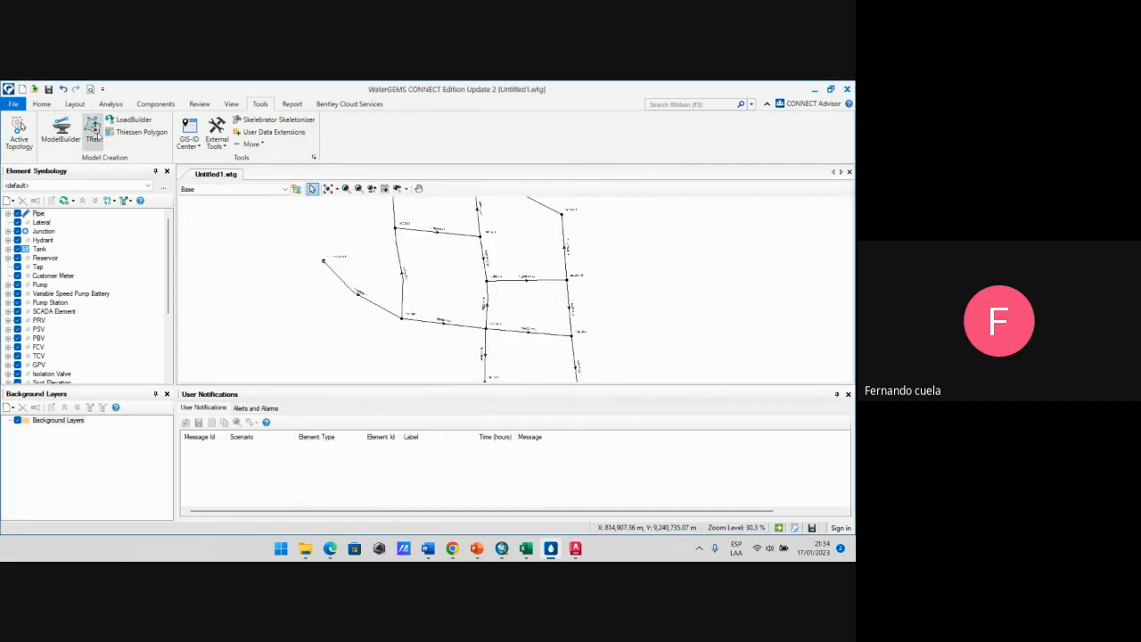
left_click(94, 133)
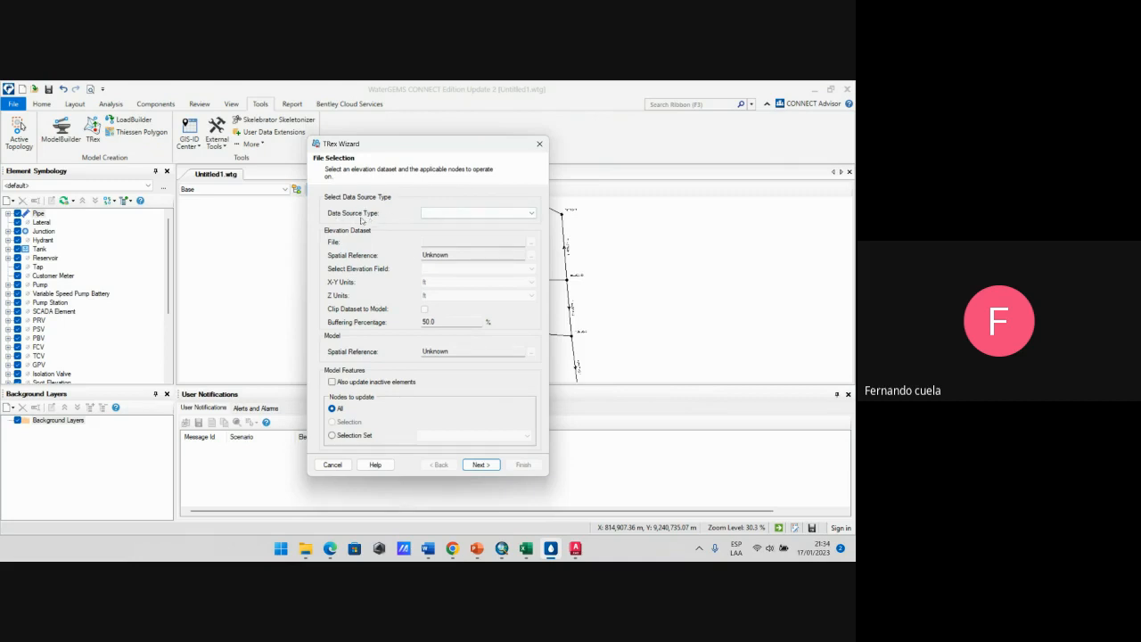
left_click(461, 215)
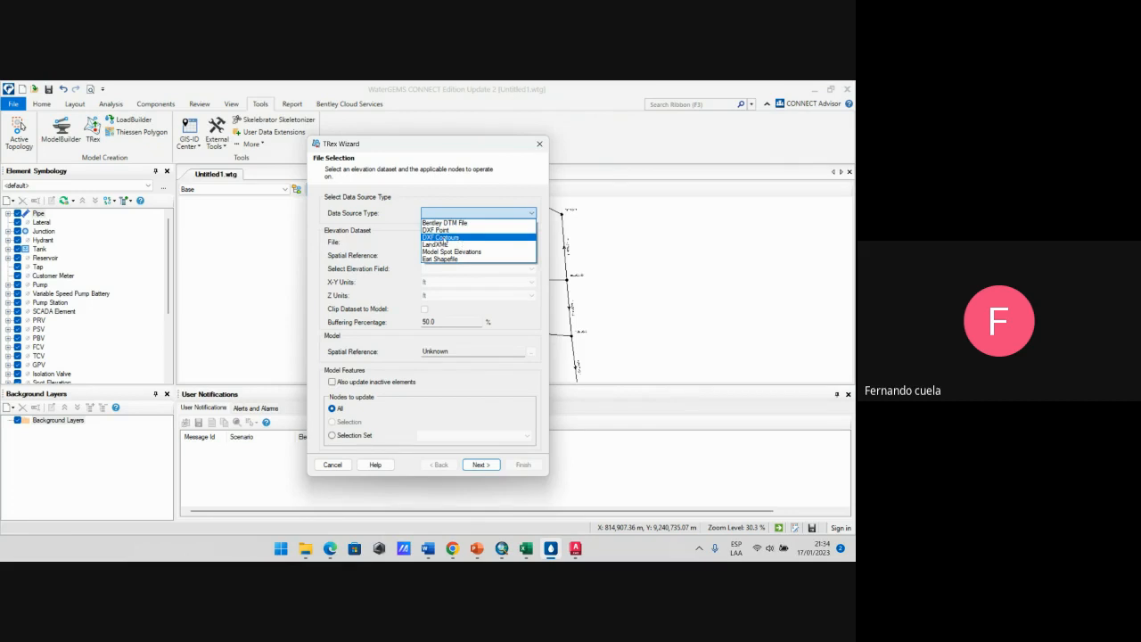
left_click(445, 238)
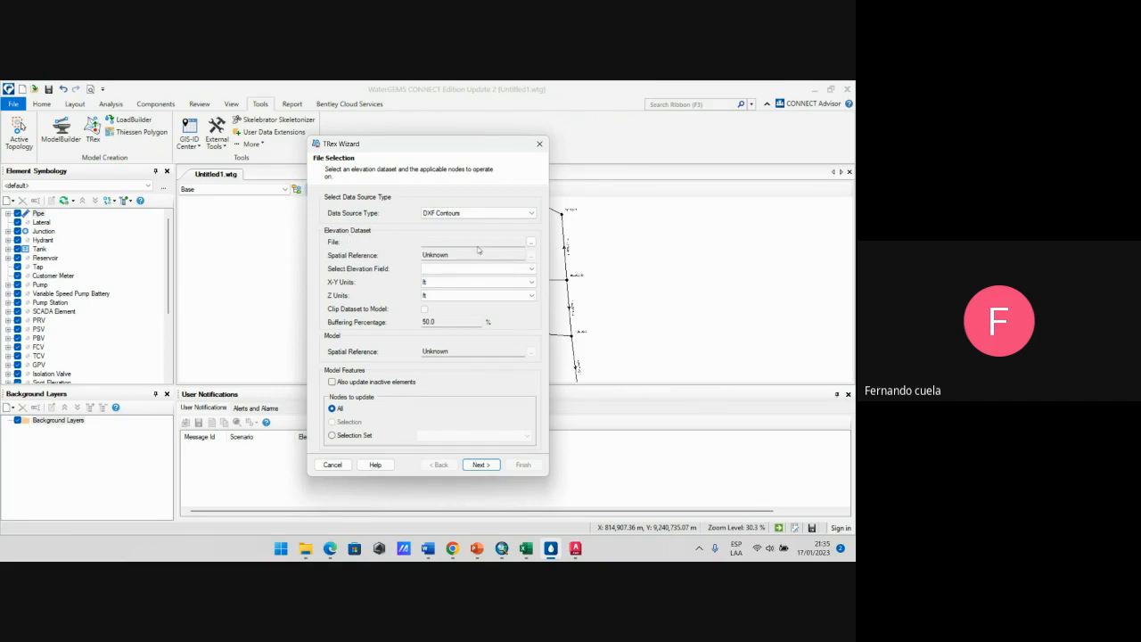
Step: Load the DXF file SESIÓN 6 - RED DE DISTRIBUCIÓN from the T-REX folder of 4. SESION 4 as the elevation dataset
left_click(531, 244)
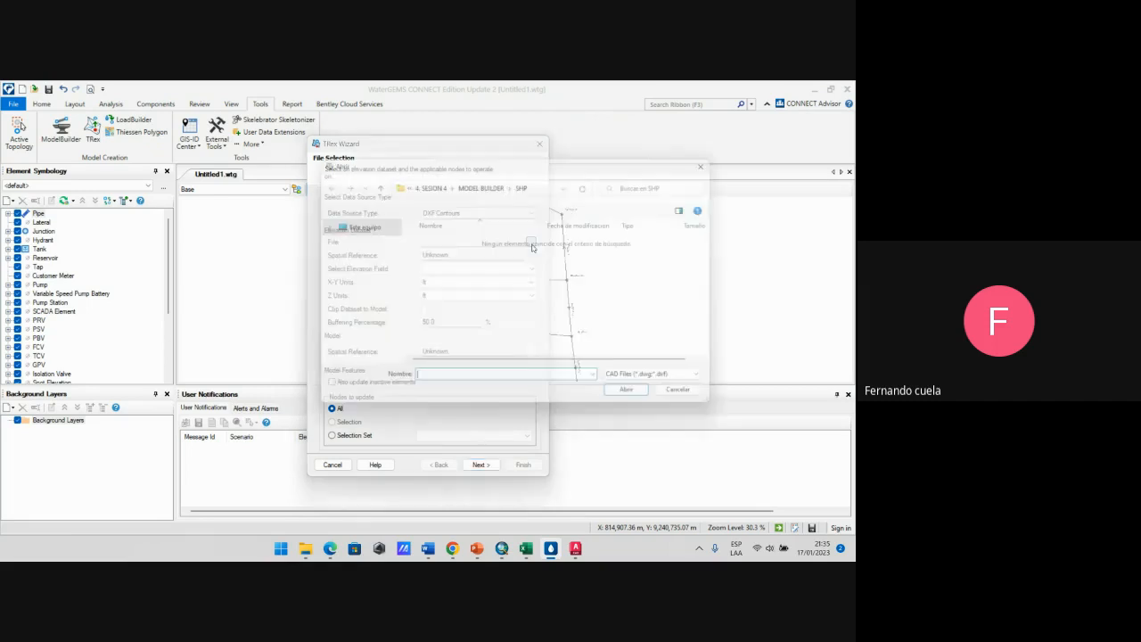
left_click(502, 185)
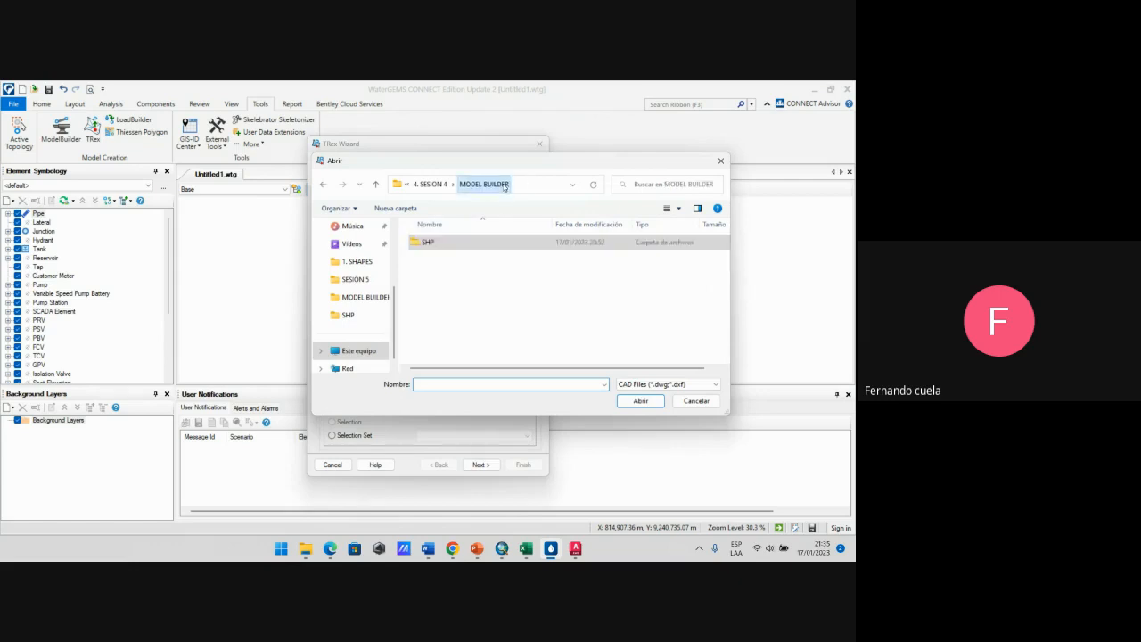
left_click(438, 185)
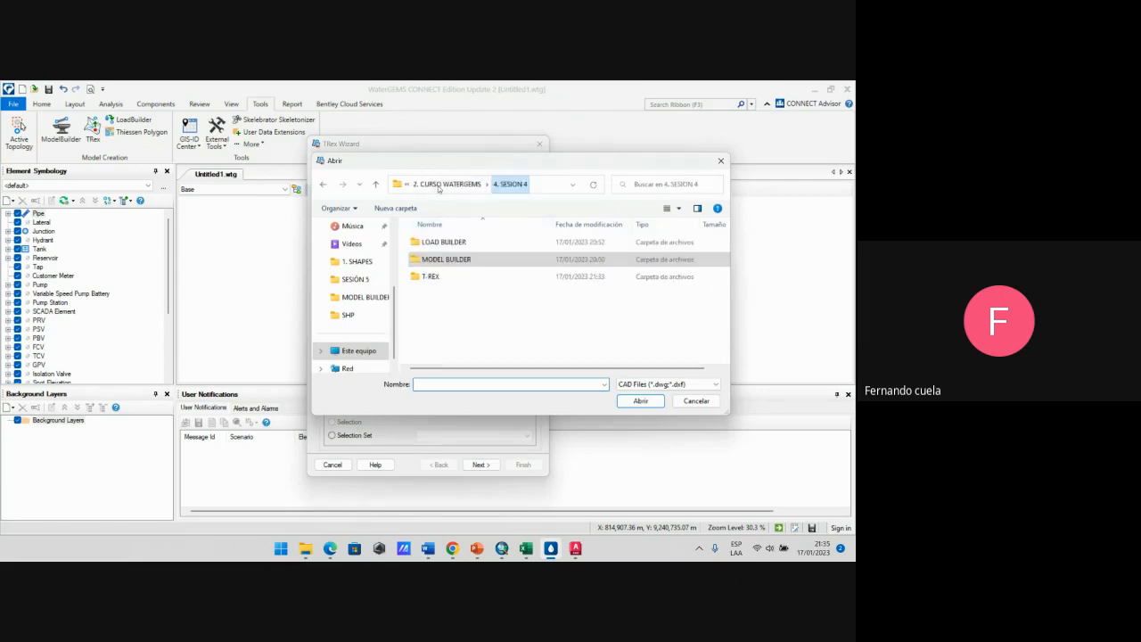
double_click(477, 277)
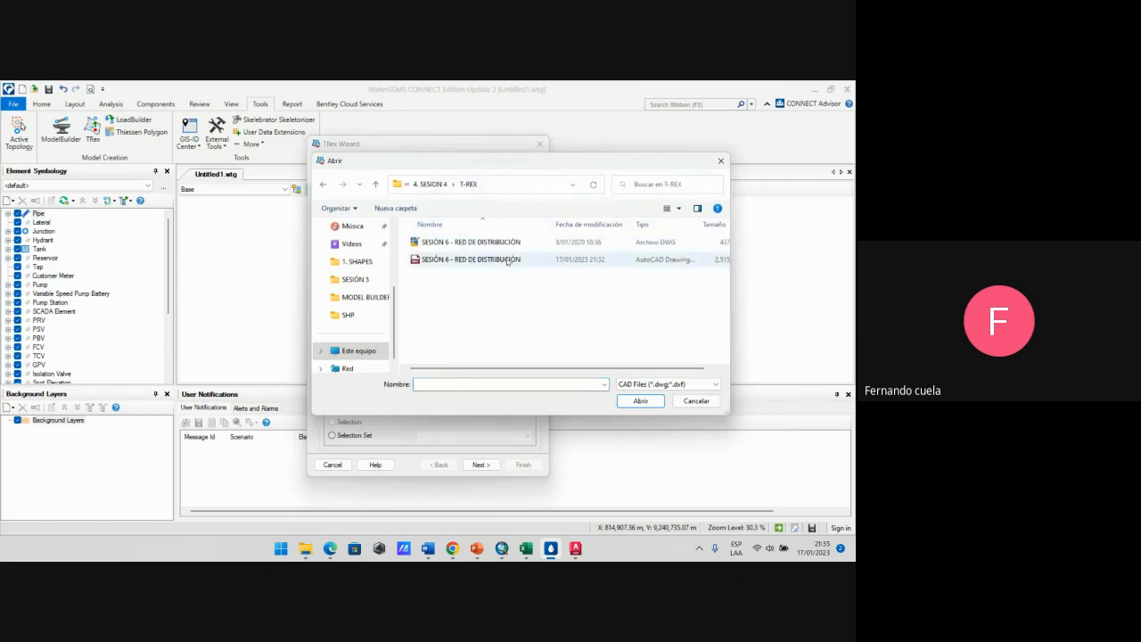
left_click(508, 260)
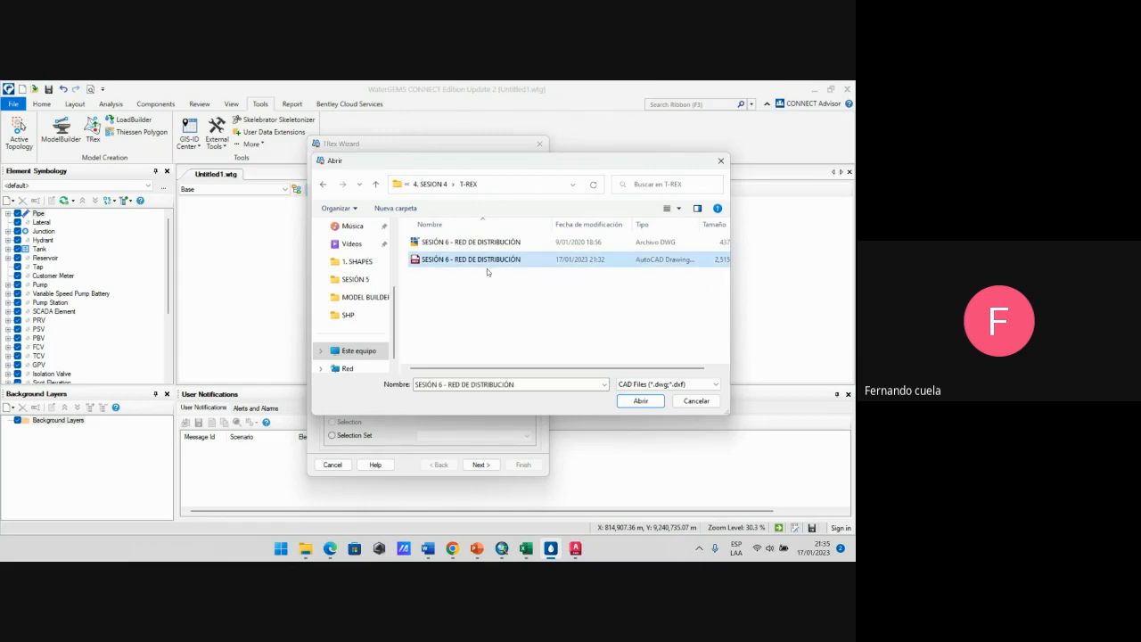
left_click(638, 401)
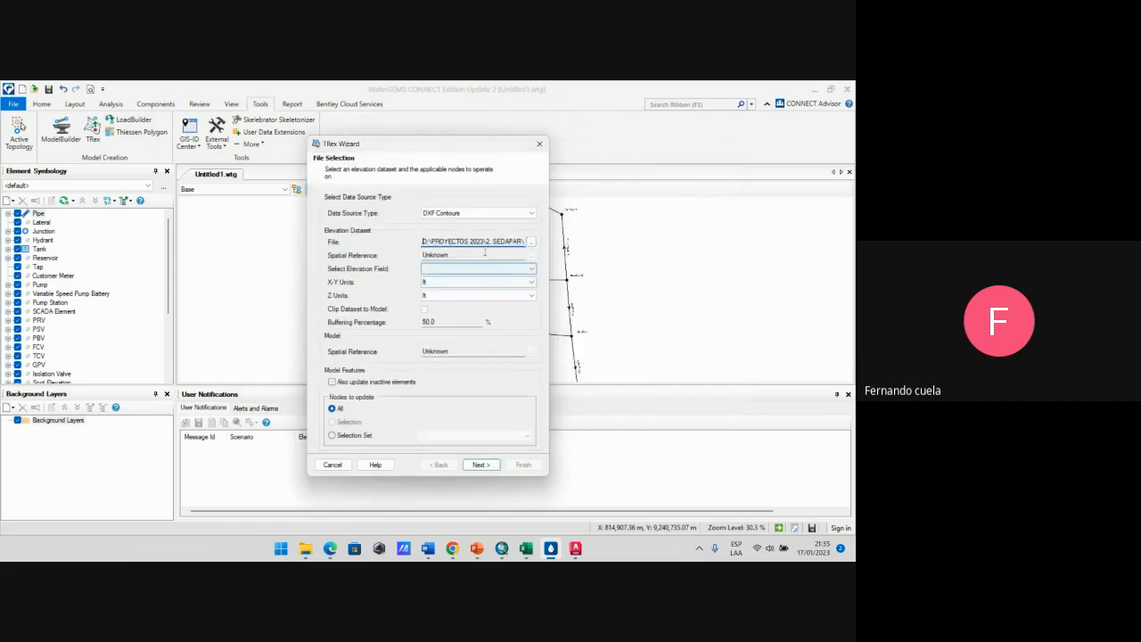
Step: Choose Elevation as the elevation field of the contour dataset
left_click(533, 270)
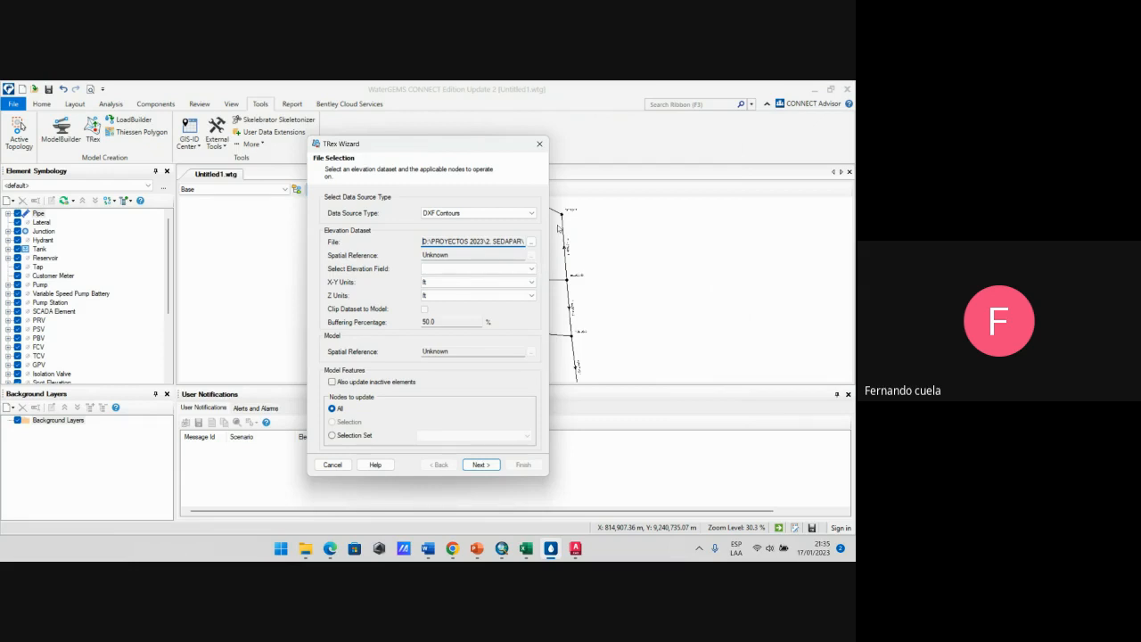
mouse_move(575, 553)
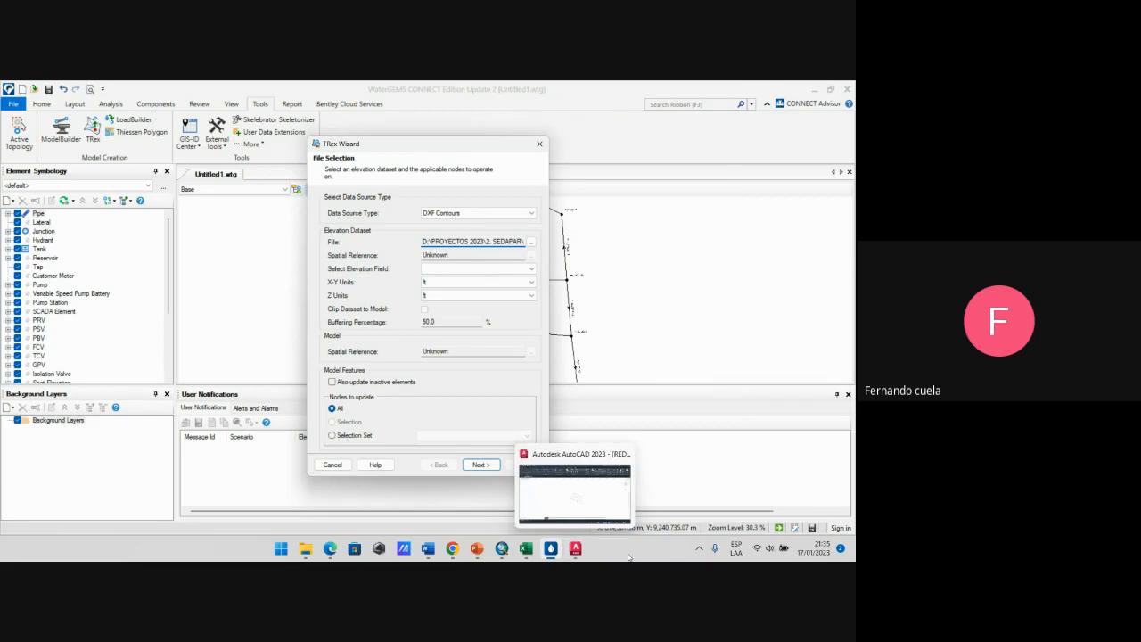
left_click(498, 271)
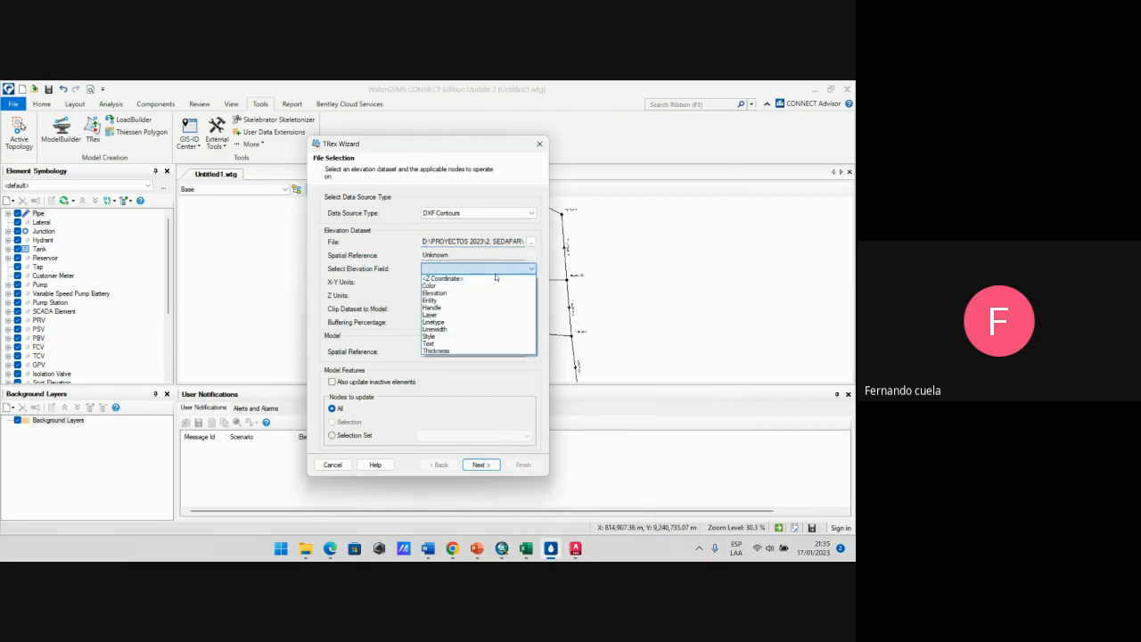
left_click(359, 268)
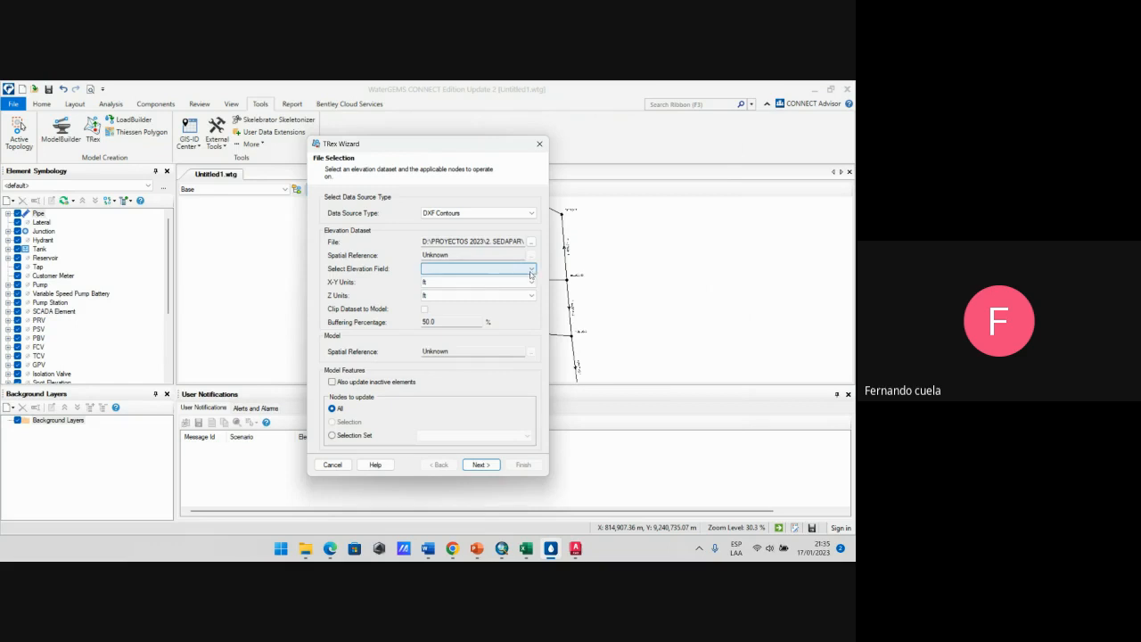
left_click(446, 270)
left_click(460, 272)
left_click(459, 270)
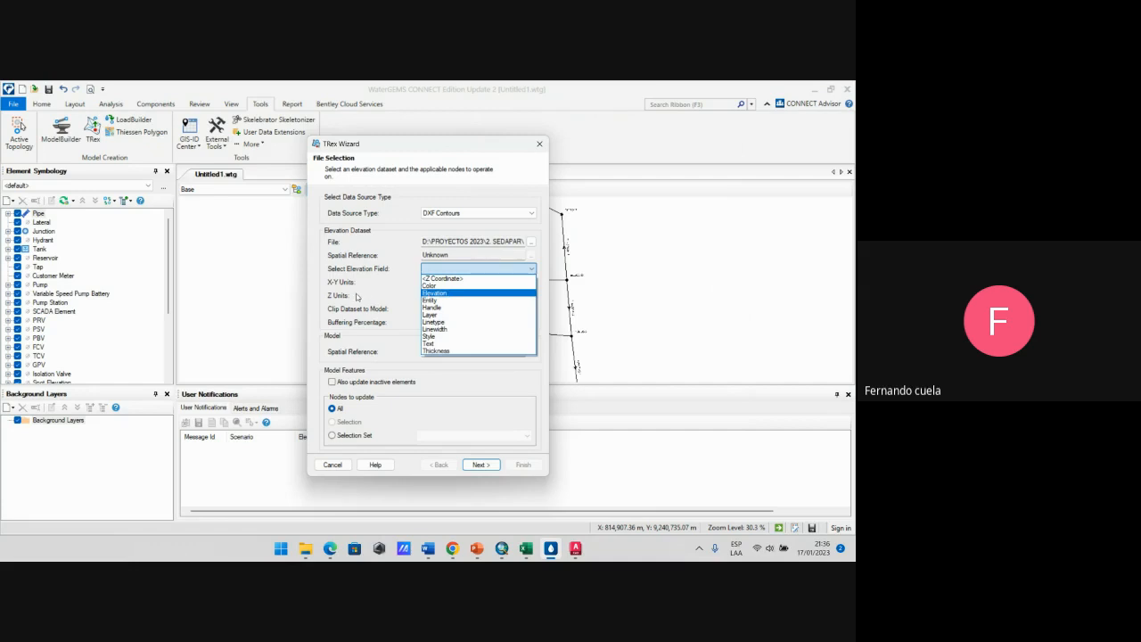
left_click(440, 295)
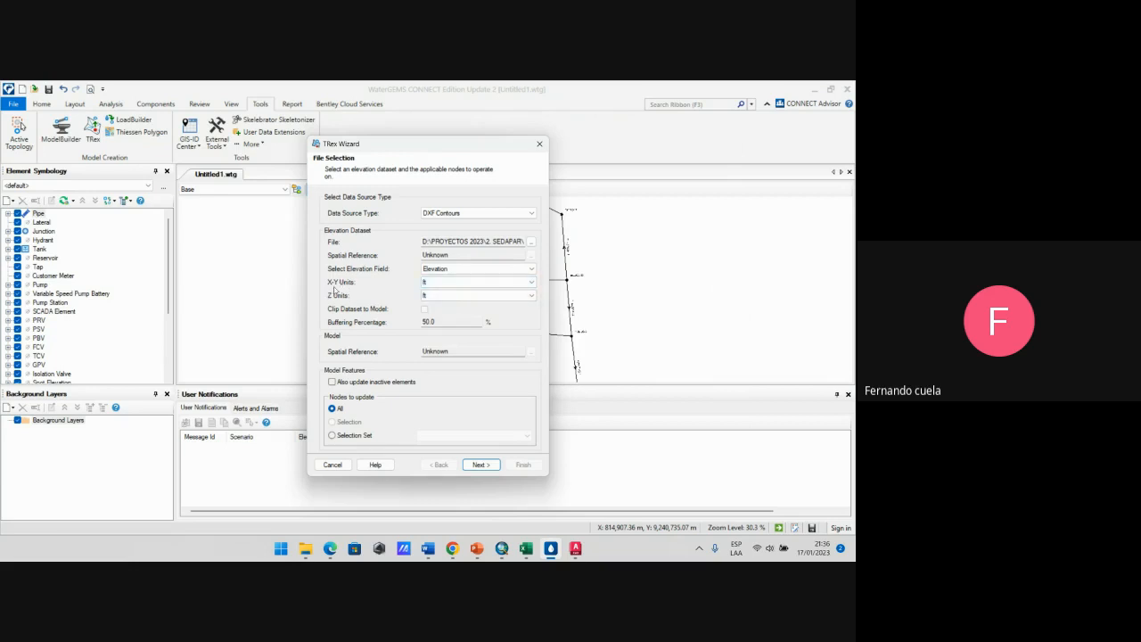
Step: Set both the X-Y units and the Z units of the elevation dataset to m
left_click(437, 283)
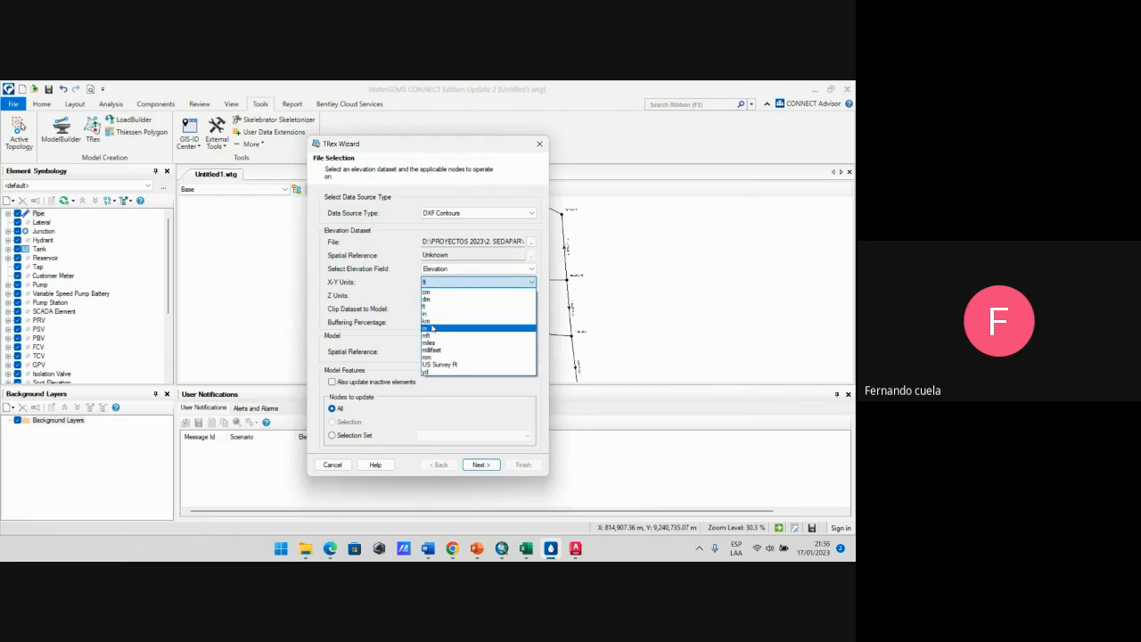
left_click(431, 329)
left_click(425, 297)
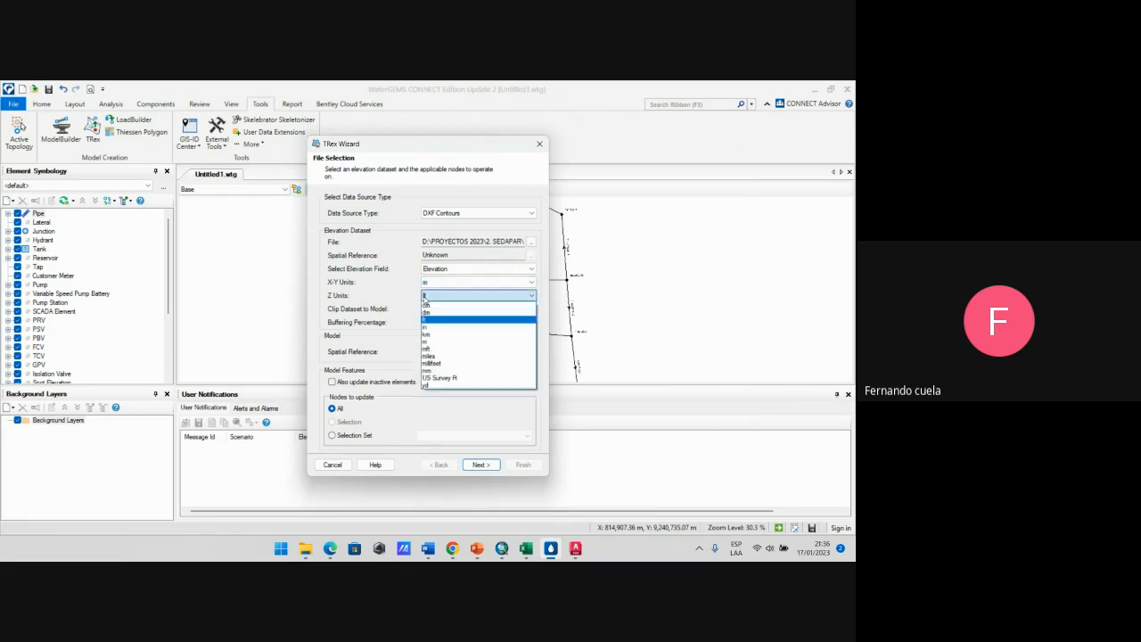
left_click(427, 341)
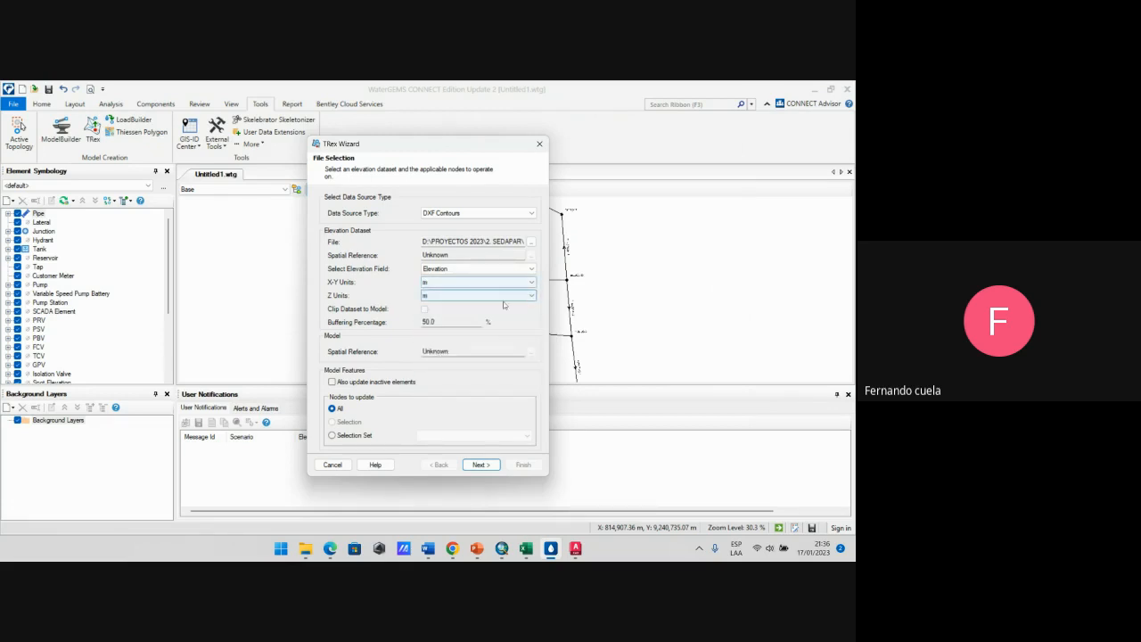
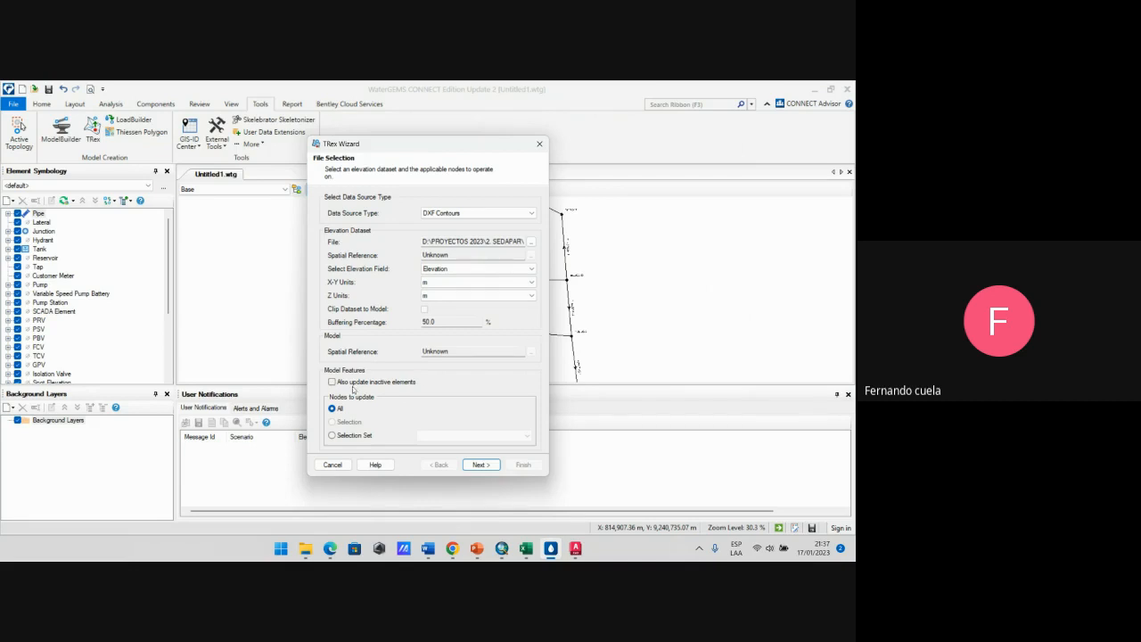
left_click(332, 382)
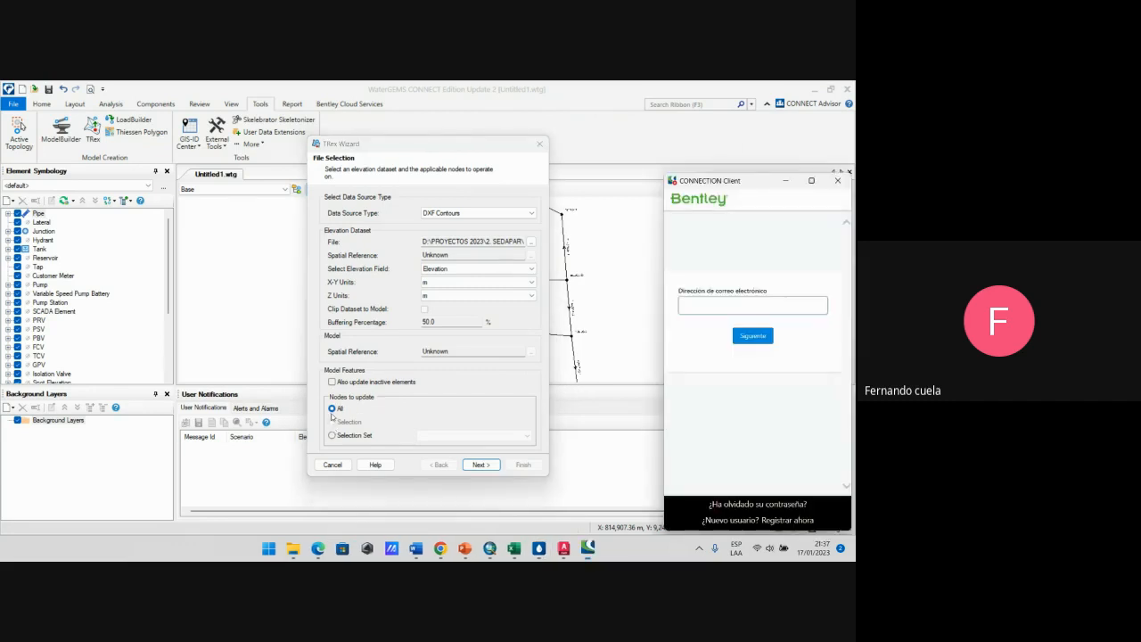
Step: Dismiss the CONNECTION Client sign-in window covering the model
left_click(836, 182)
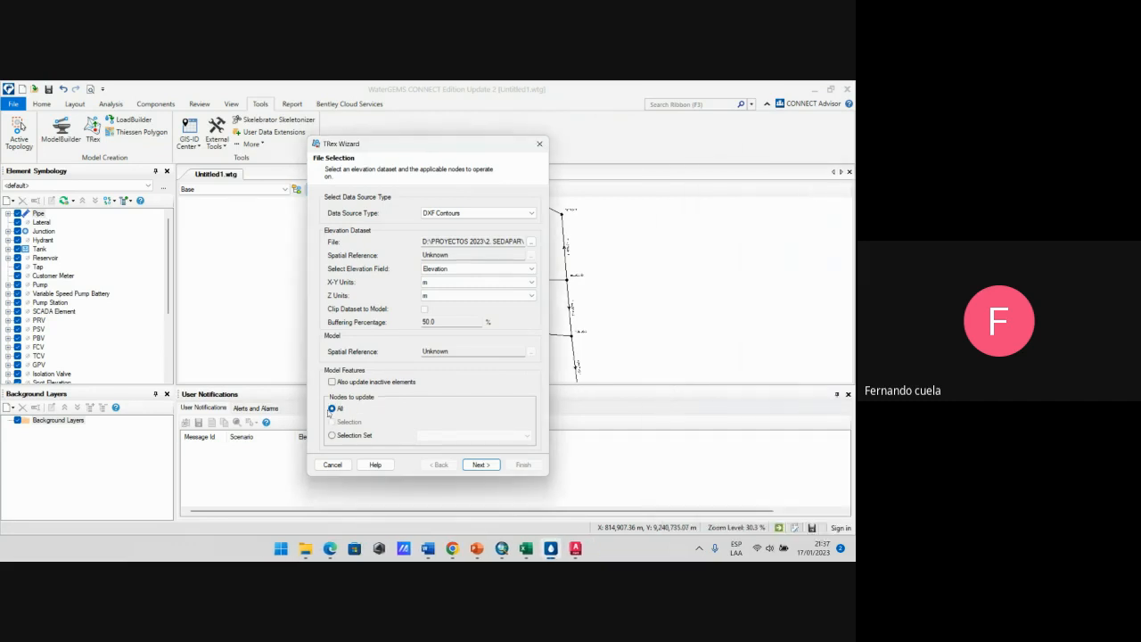
left_click(333, 436)
left_click(431, 436)
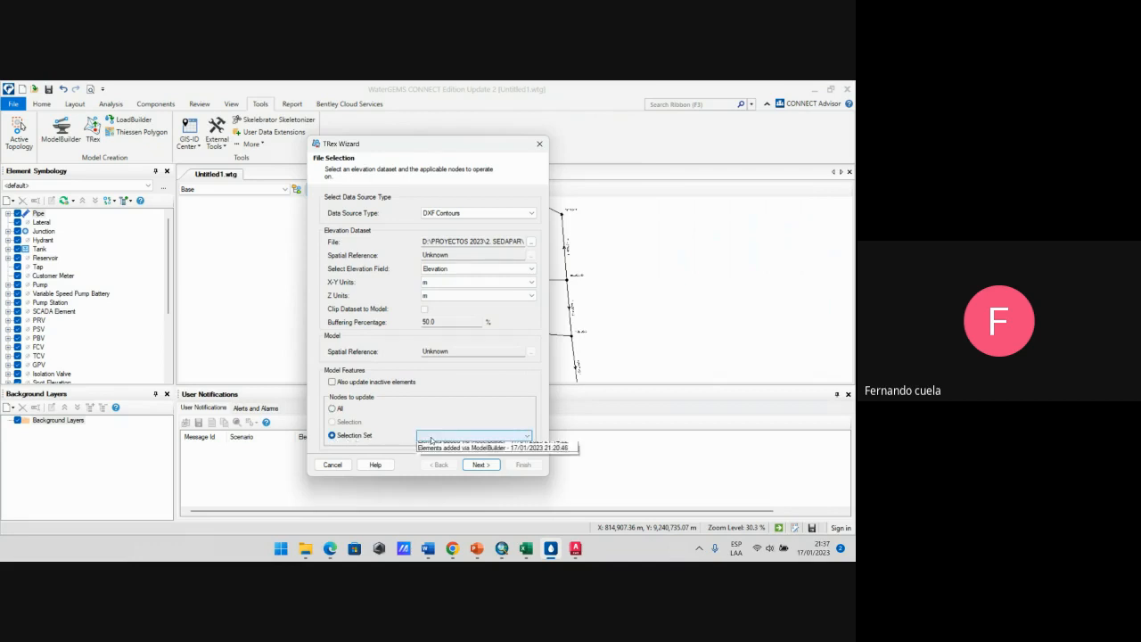
left_click(433, 438)
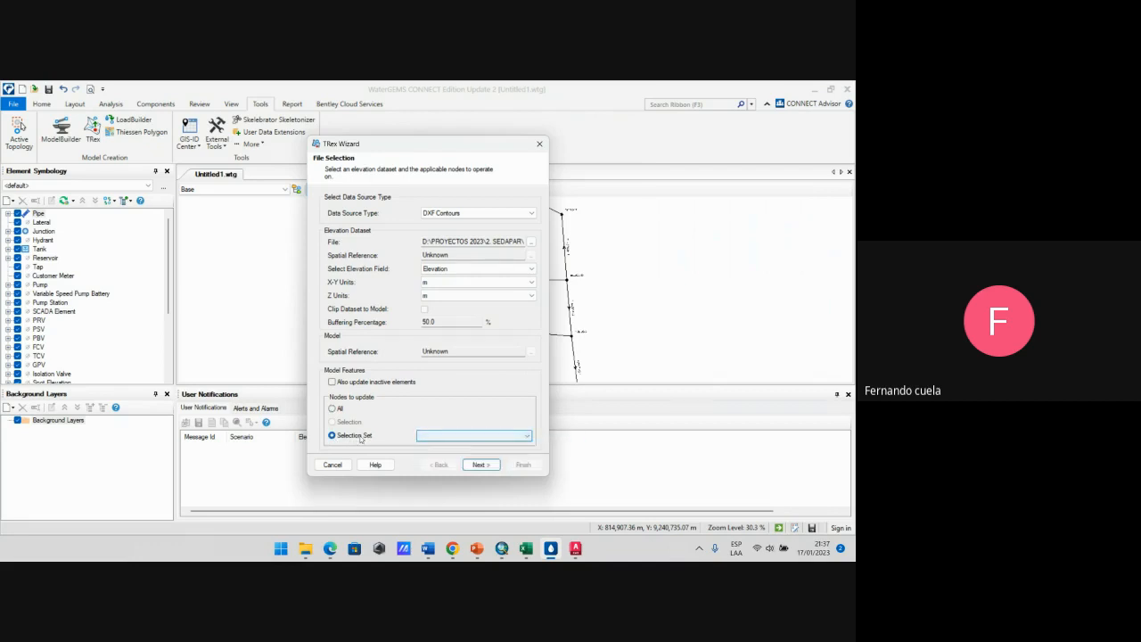
left_click(420, 437)
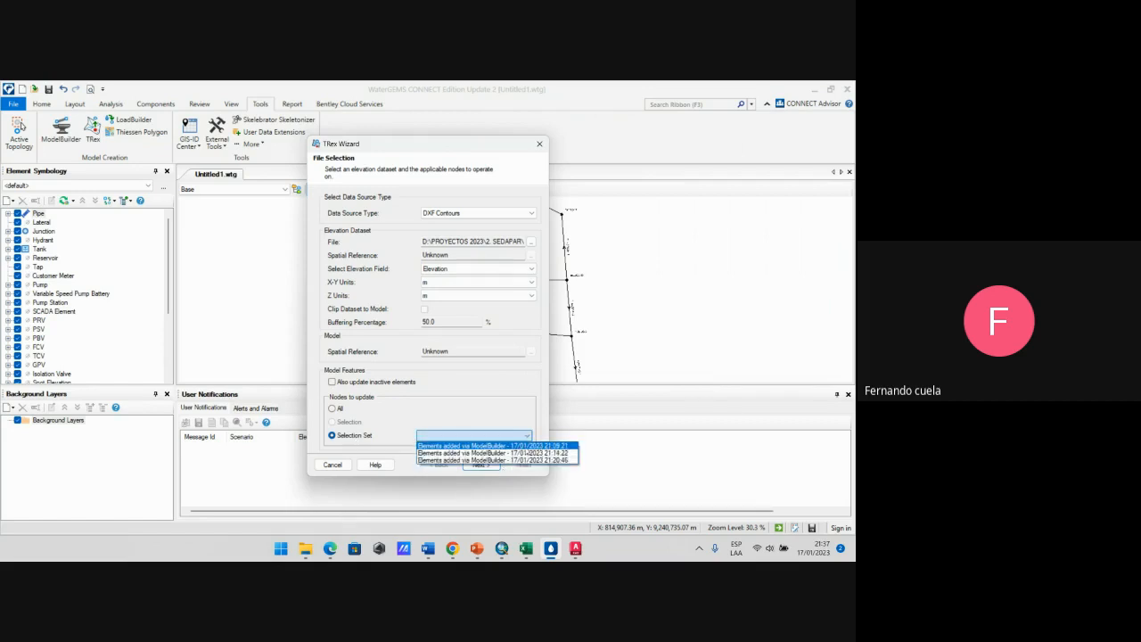
left_click(490, 443)
left_click(331, 408)
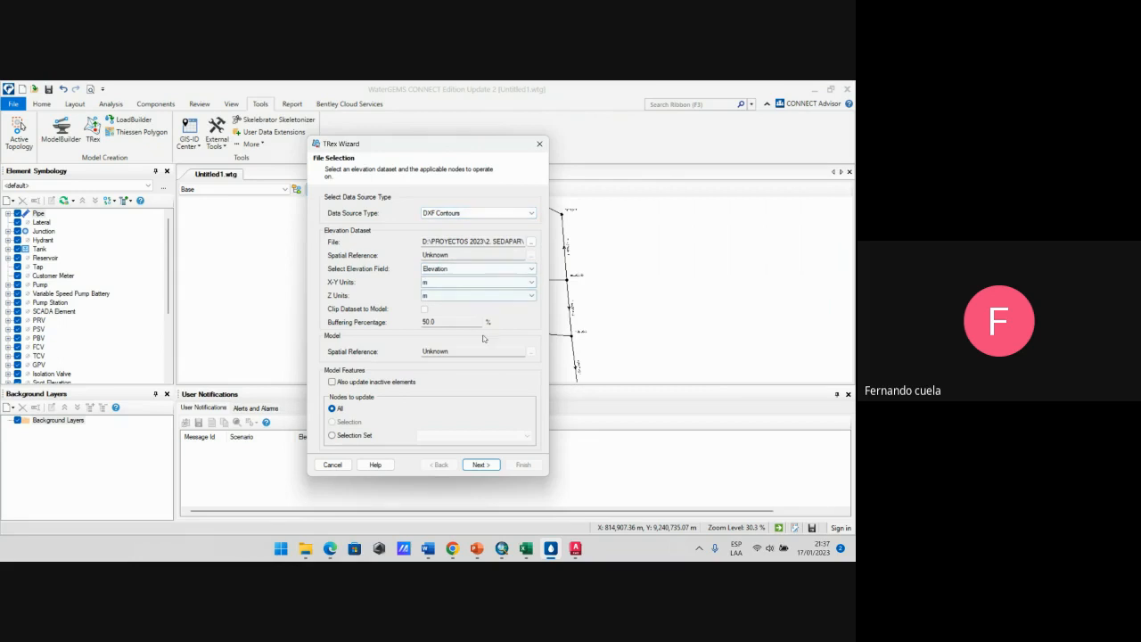
Step: Extract the elevations for all nodes from the contour dataset and review the resulting node list
left_click(482, 465)
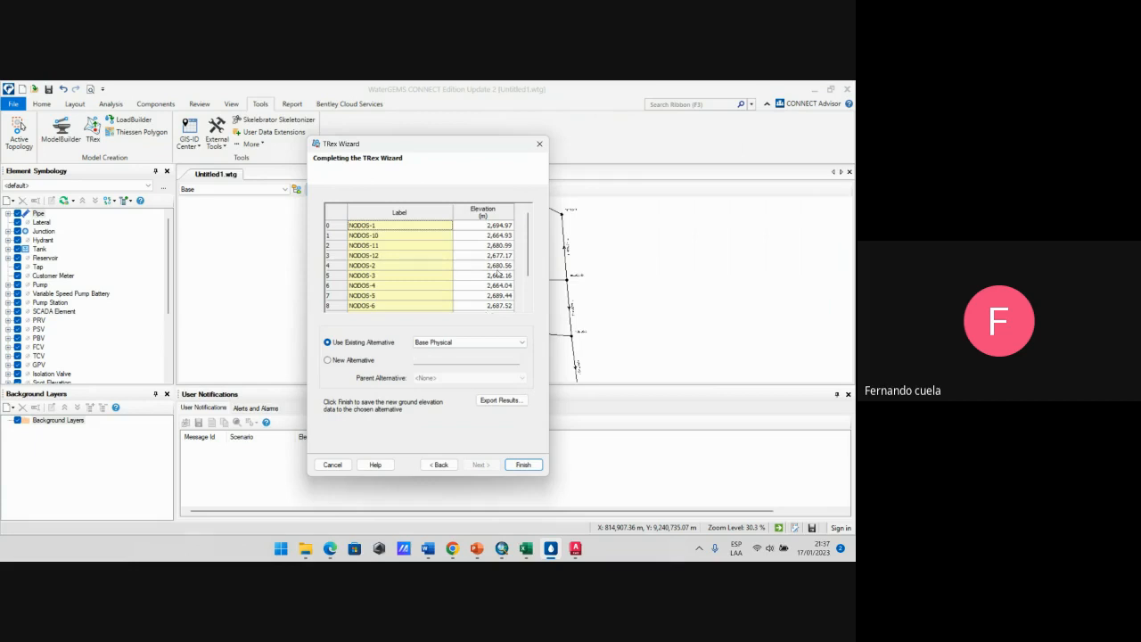
scroll(509, 235, "down", 2)
scroll(510, 236, "down", 2)
scroll(511, 236, "up", 2)
scroll(508, 242, "down", 2)
scroll(462, 278, "up", 2)
scroll(487, 286, "down", 2)
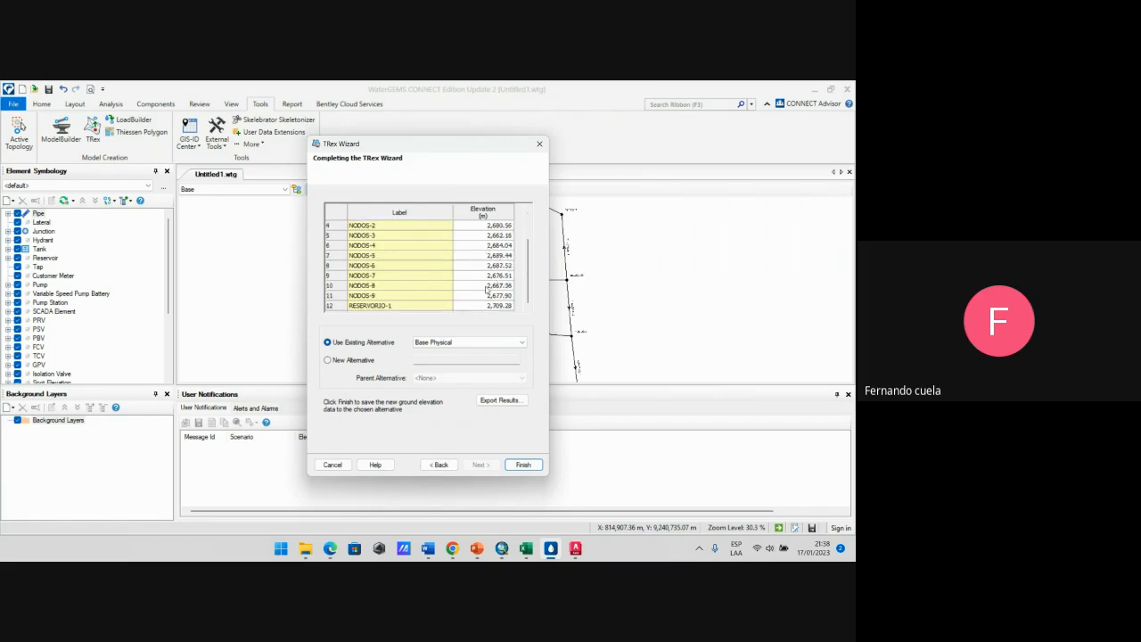
Step: Choose the existing alternative Base Physical as the destination for the extracted elevations
left_click(471, 344)
left_click(417, 348)
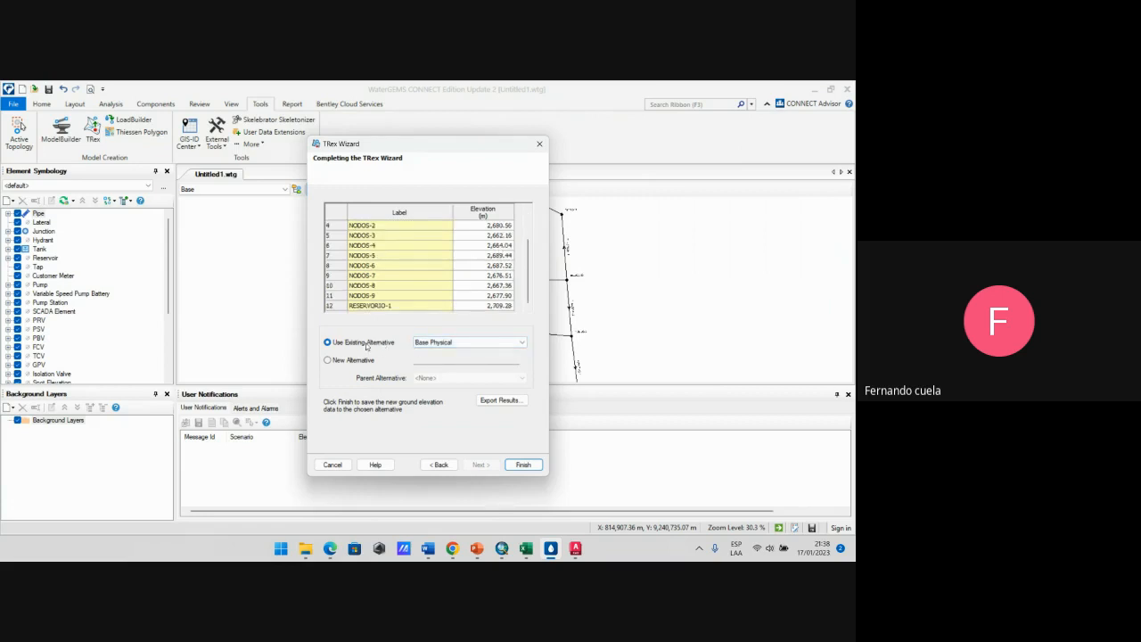
left_click(472, 346)
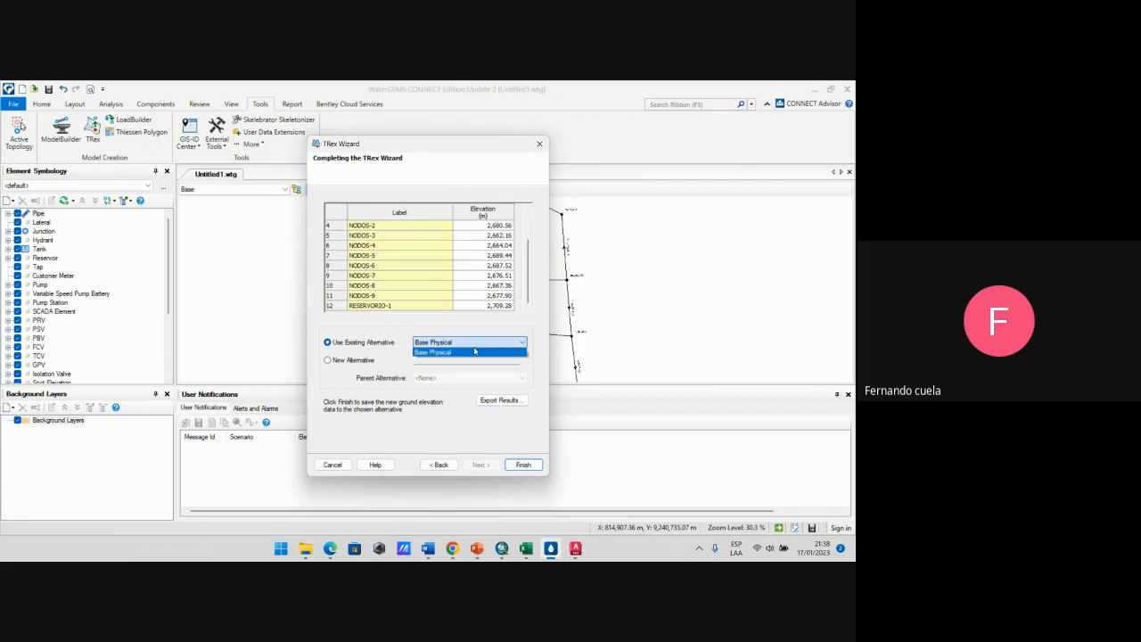
left_click(479, 355)
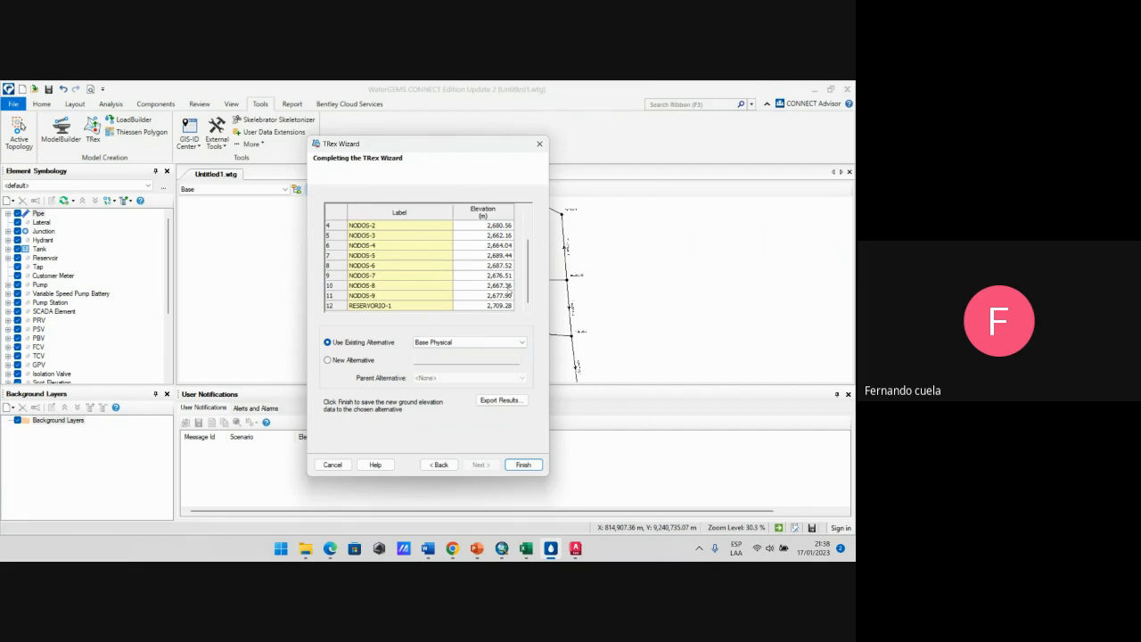
left_click(342, 365)
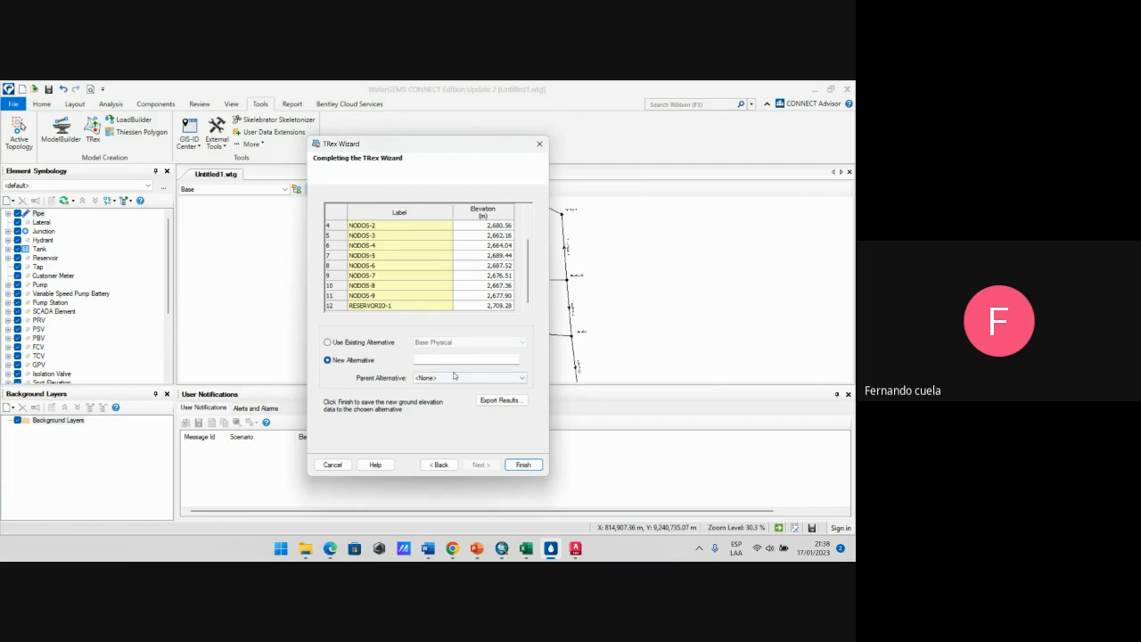
left_click(461, 378)
left_click(460, 378)
left_click(431, 378)
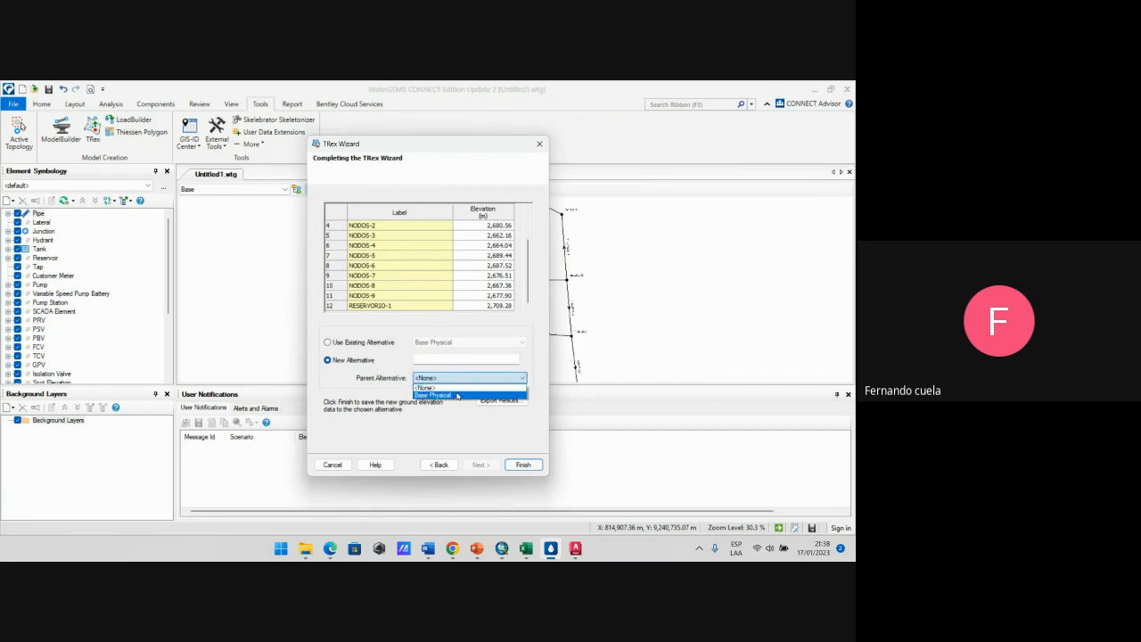
left_click(461, 389)
left_click(343, 344)
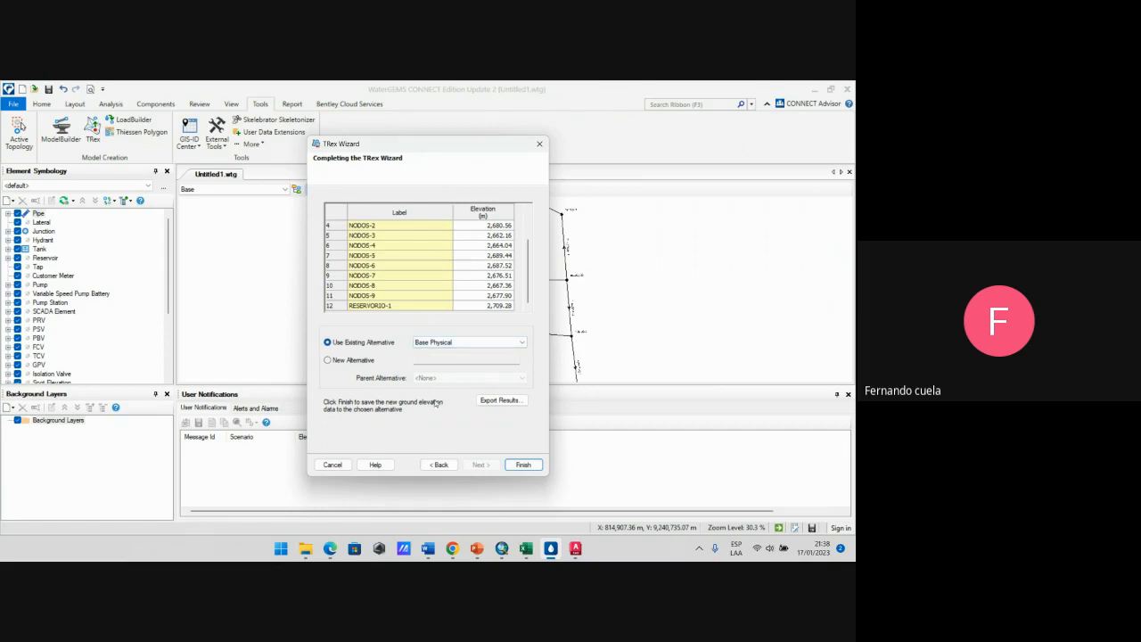
Step: Finish the TRex wizard to save the elevations to the existing alternative, and compute the network model
left_click(523, 464)
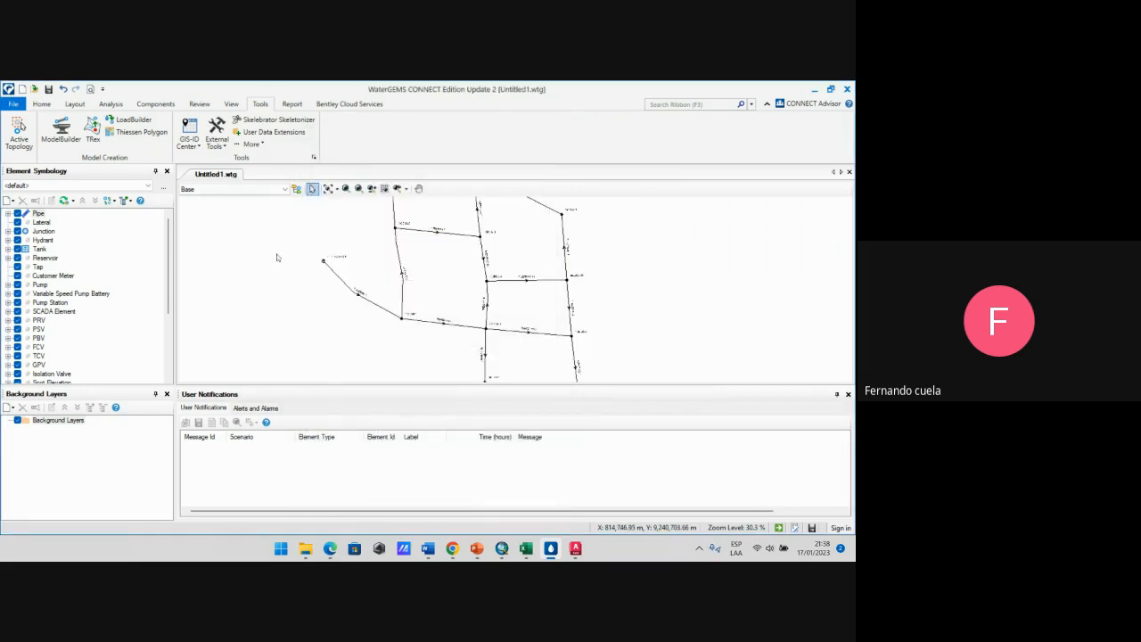
left_click(46, 104)
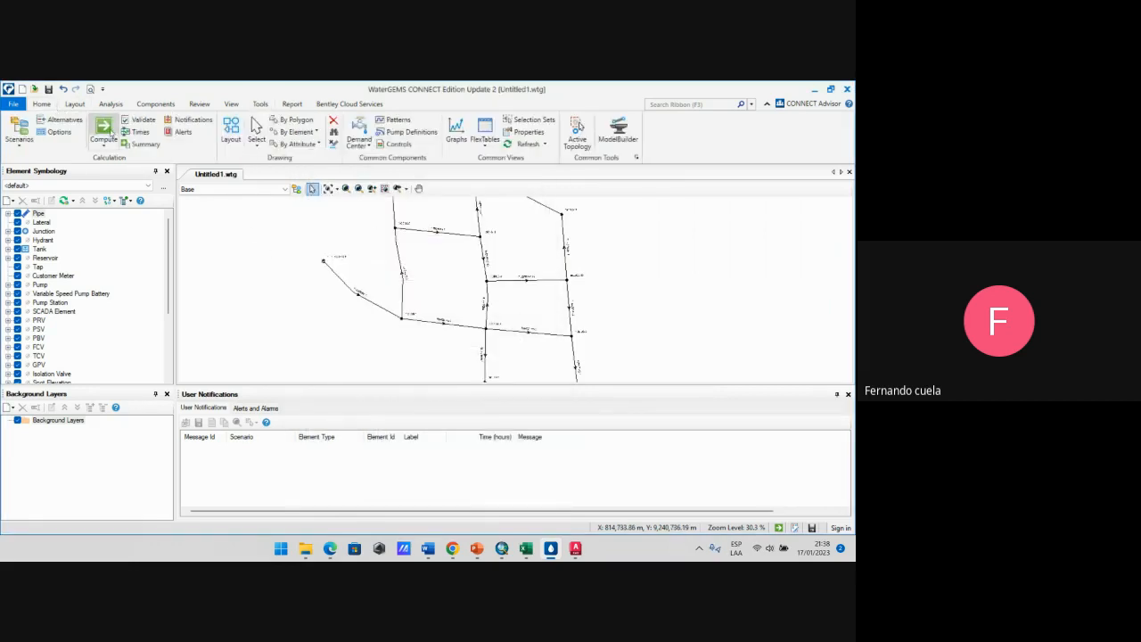
left_click(105, 130)
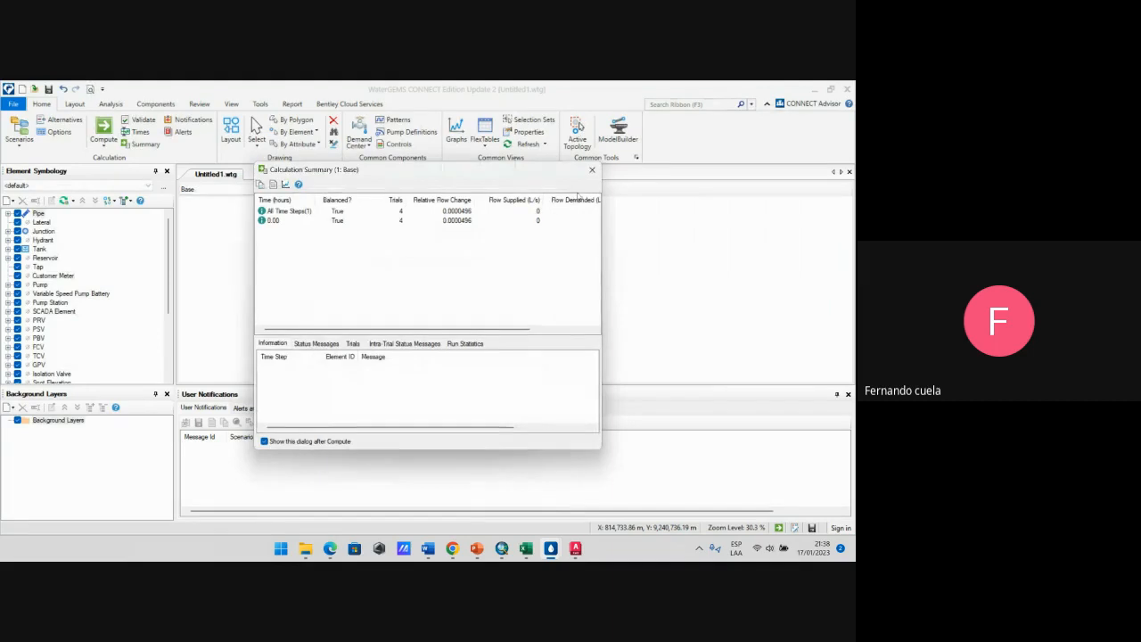
left_click(592, 170)
Step: Examine the elevations, hydraulic grades and pressures of the nodes in the Junction FlexTable
left_click(485, 140)
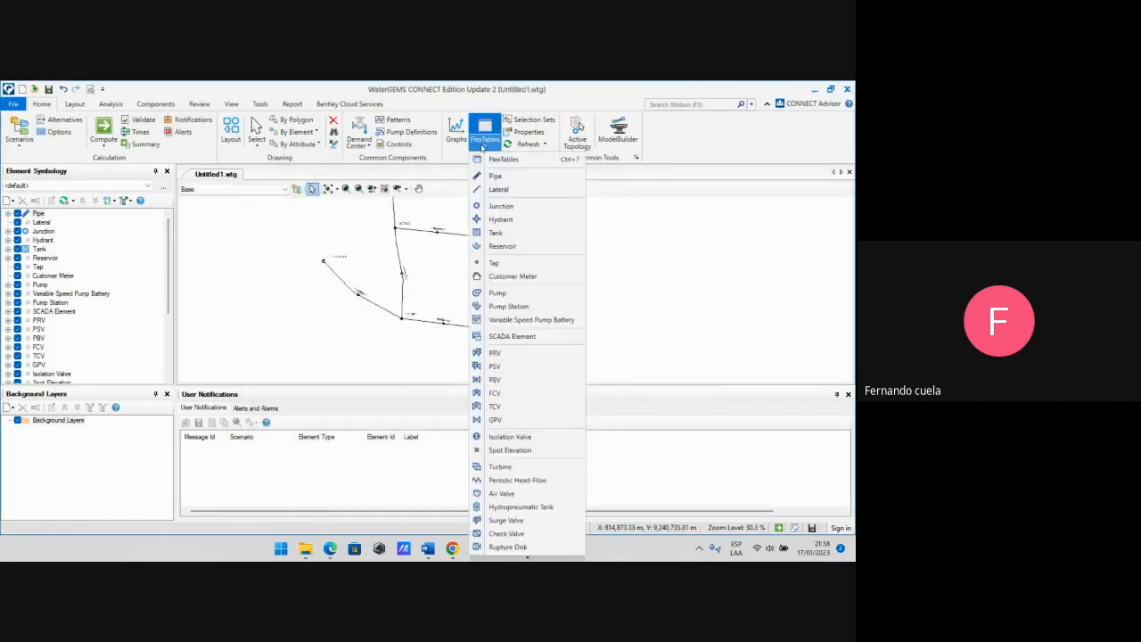
left_click(504, 206)
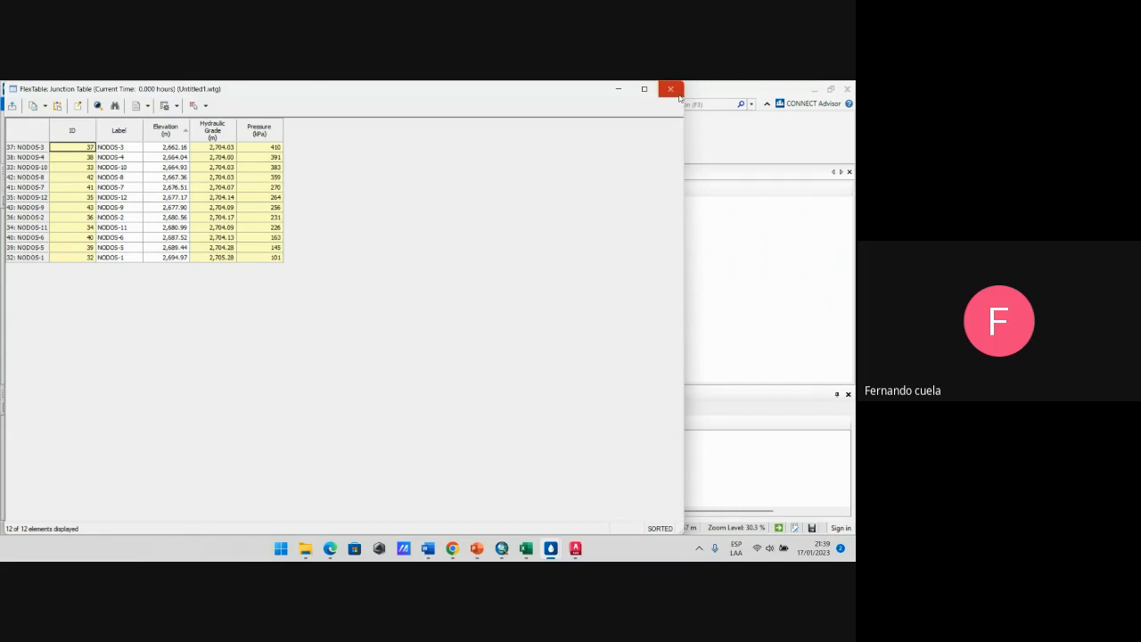
right_click(270, 133)
left_click(509, 164)
left_click(670, 88)
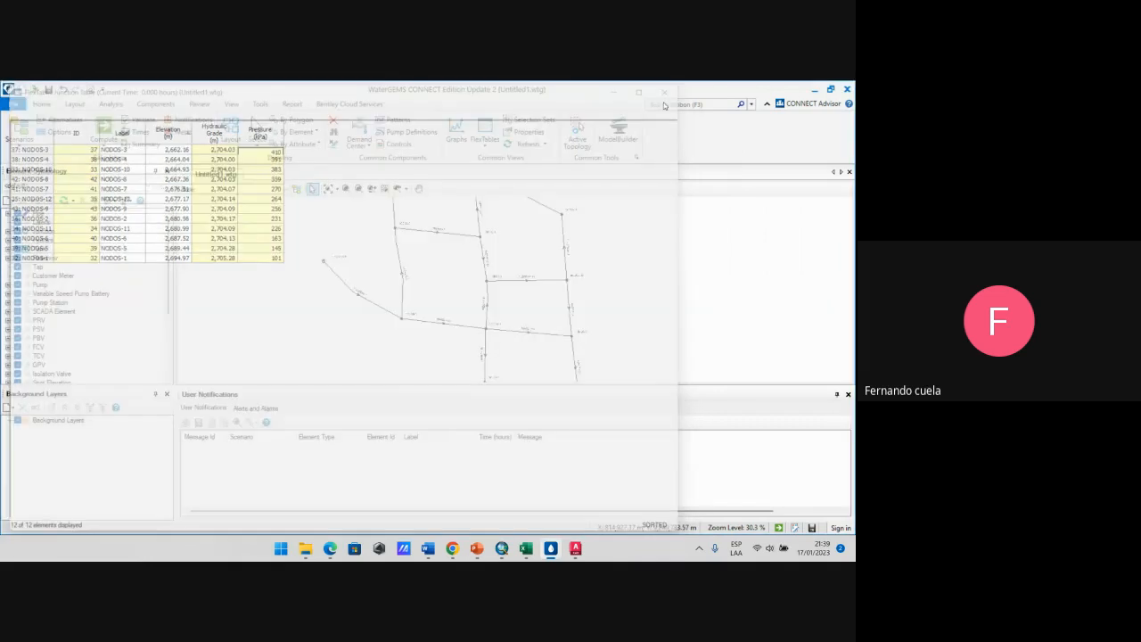
scroll(611, 239, "down", 2)
scroll(553, 272, "up", 1)
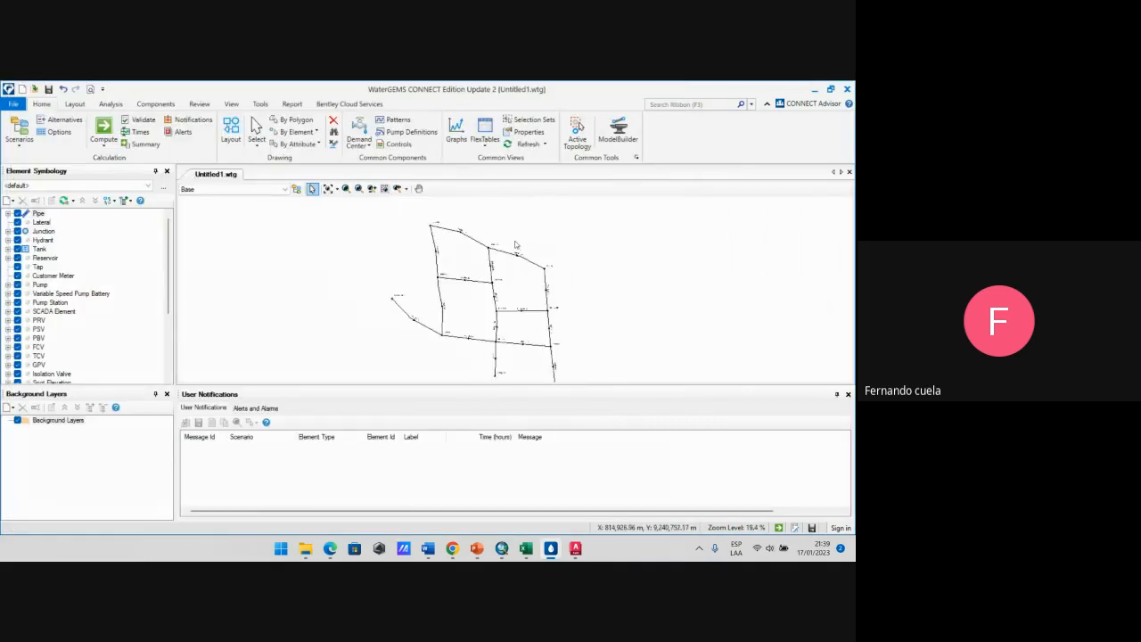
left_click(262, 105)
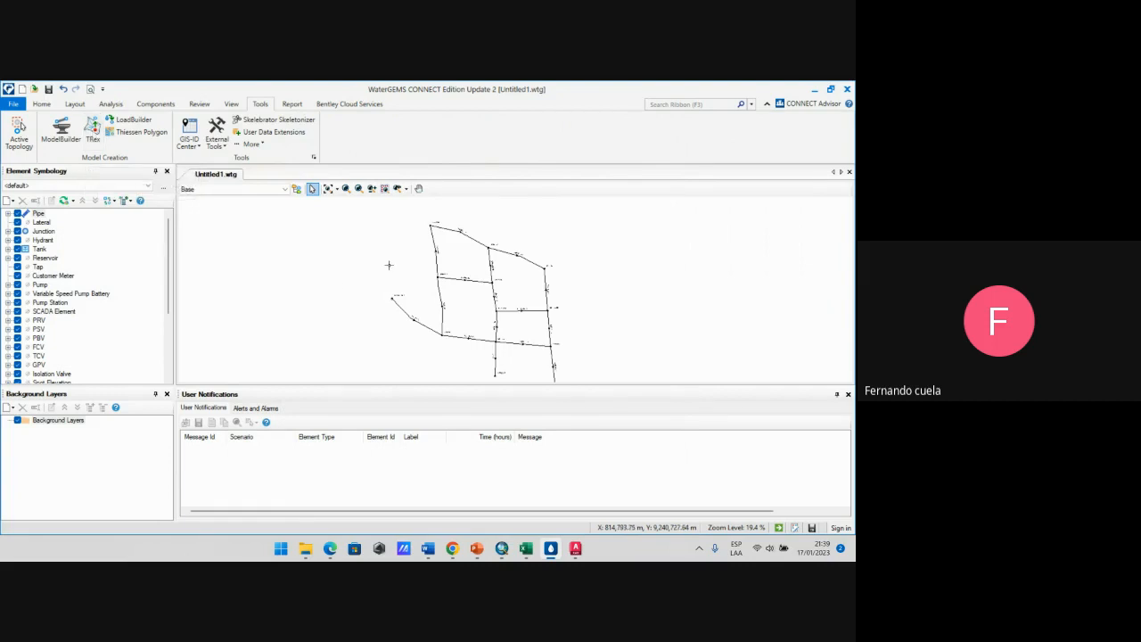
scroll(381, 258, "down", 1)
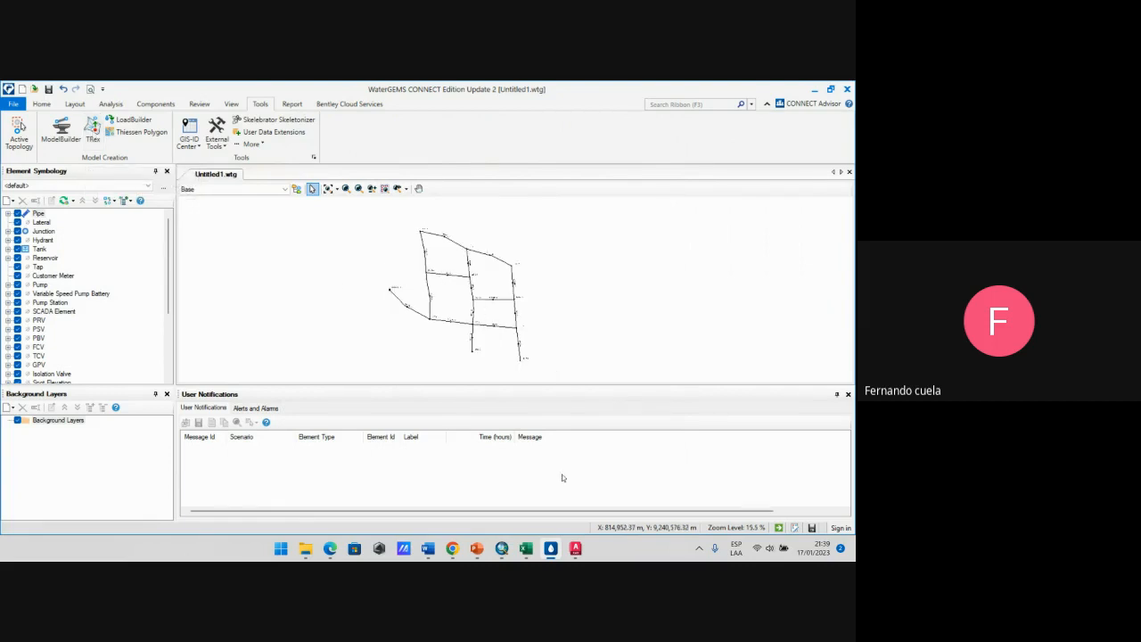
Step: Switch to the RED SESIÓN 4 drawing in AutoCAD and close the Properties palette
left_click(576, 549)
scroll(420, 339, "up", 8)
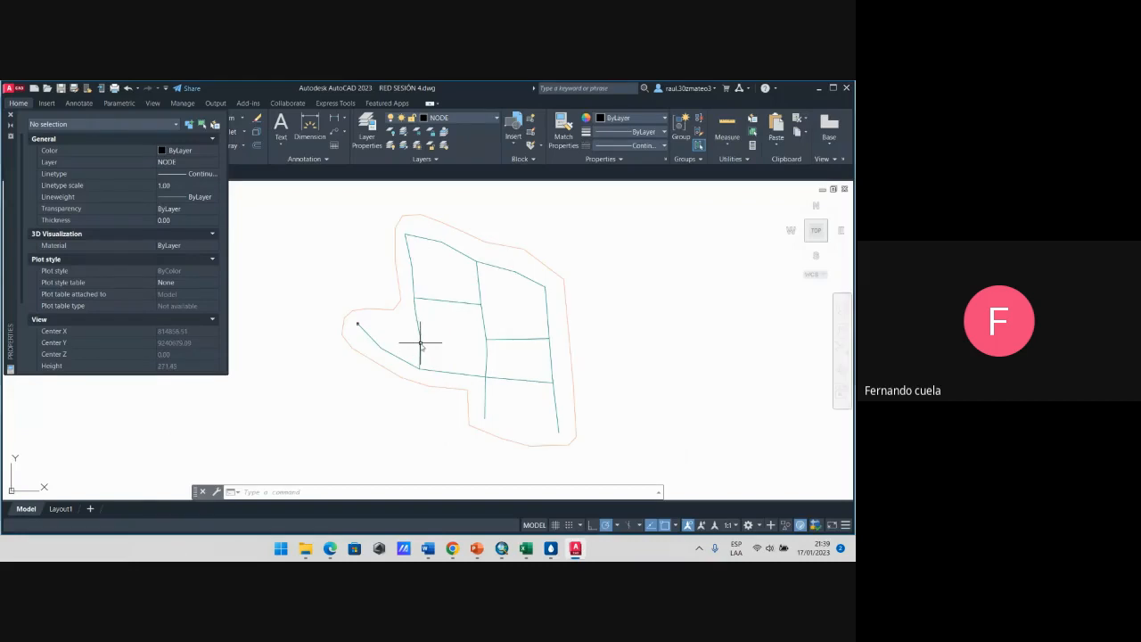
scroll(395, 298, "down", 2)
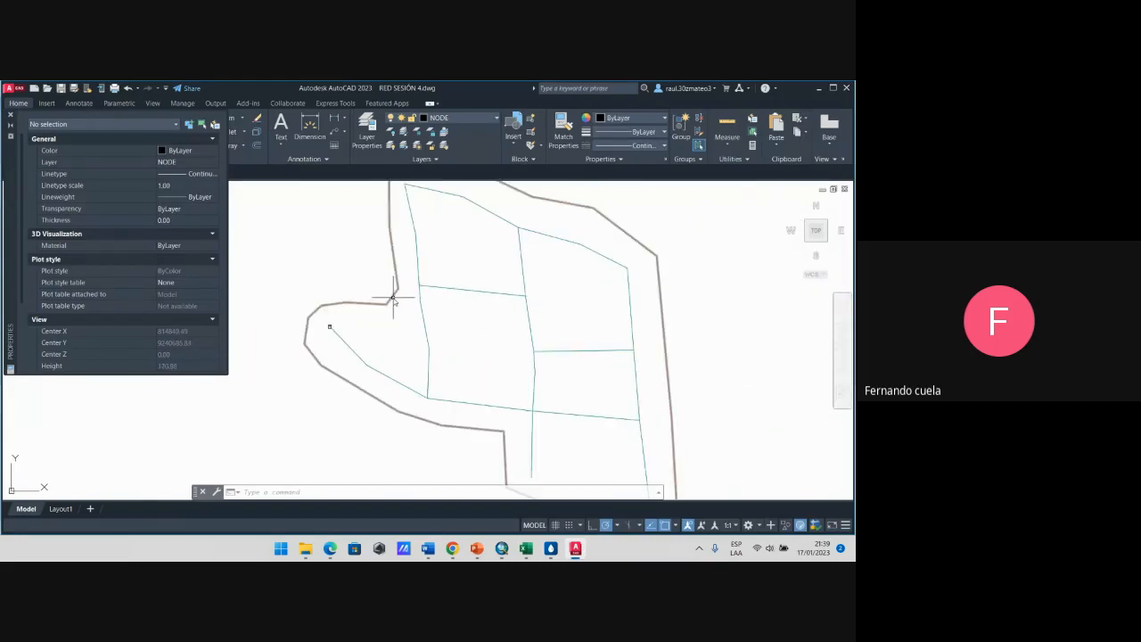
scroll(440, 323, "down", 2)
scroll(550, 334, "up", 3)
scroll(550, 334, "down", 3)
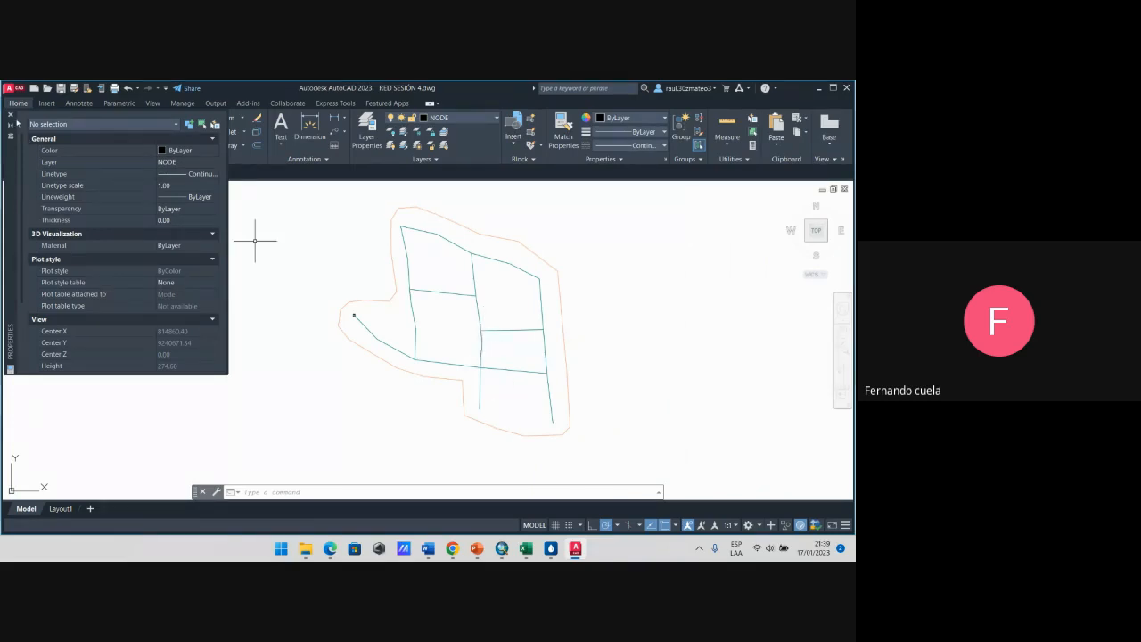
left_click(11, 114)
Step: Examine the pipe network layout and the boundary outline surrounding it in the drawing
scroll(402, 303, "down", 3)
scroll(426, 325, "up", 3)
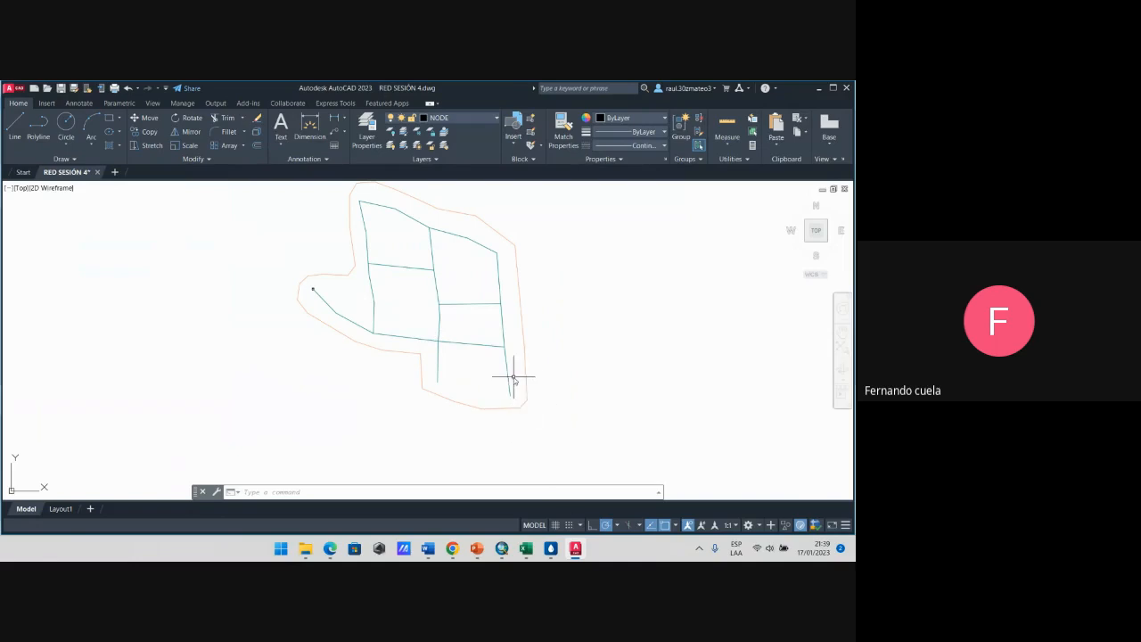
scroll(515, 374, "down", 3)
scroll(518, 367, "up", 3)
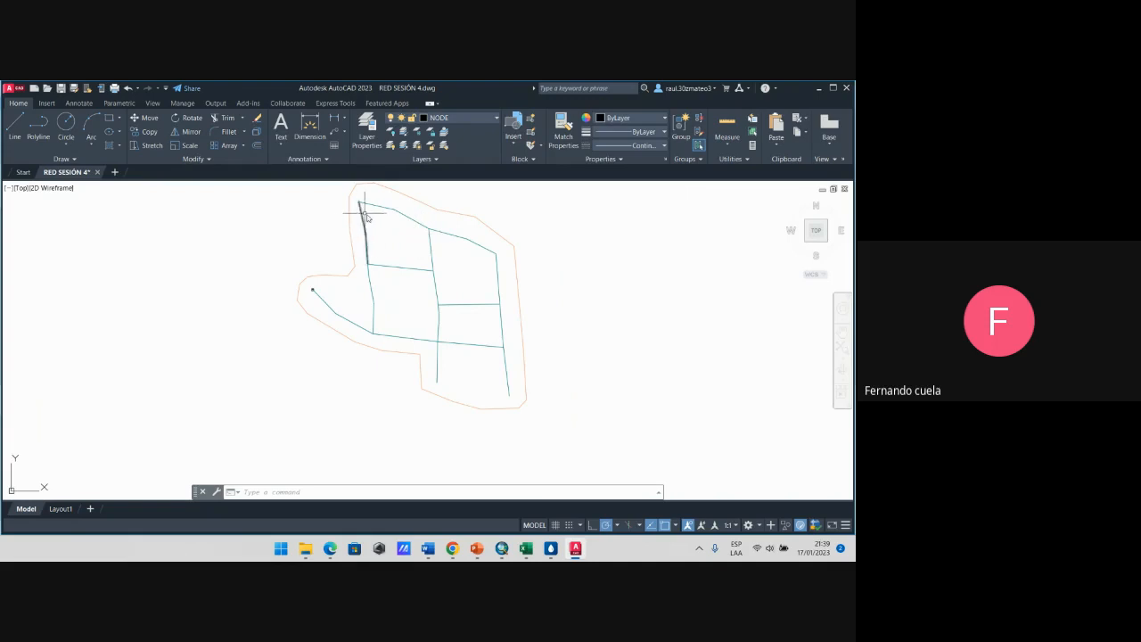
scroll(534, 321, "down", 2)
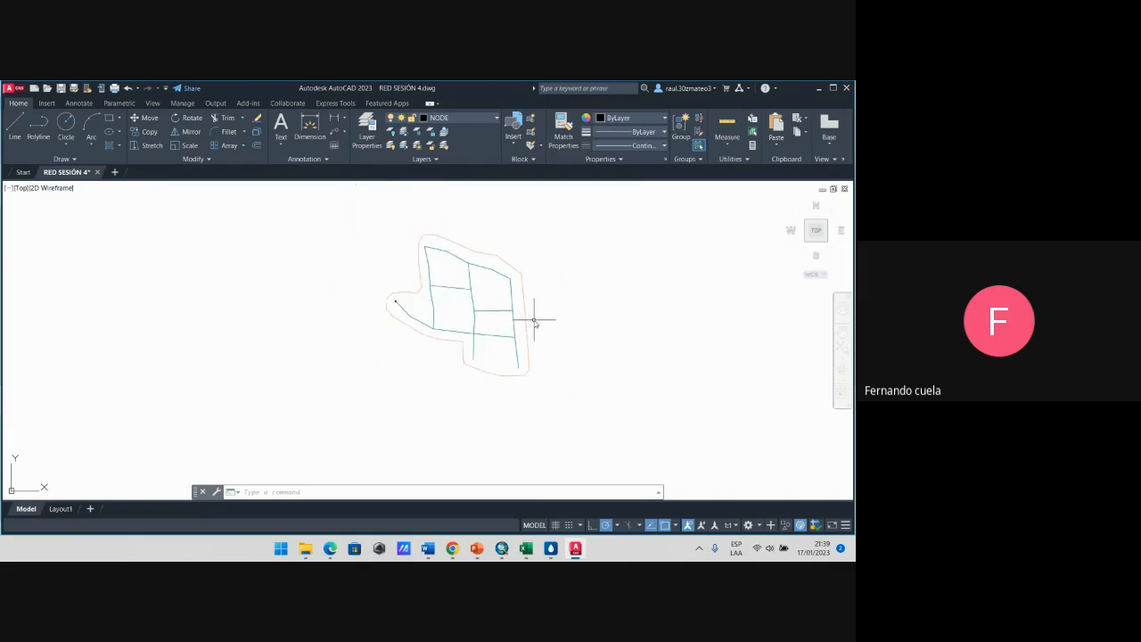
left_click_drag(534, 321, 527, 339)
left_click(547, 348)
left_click(543, 345)
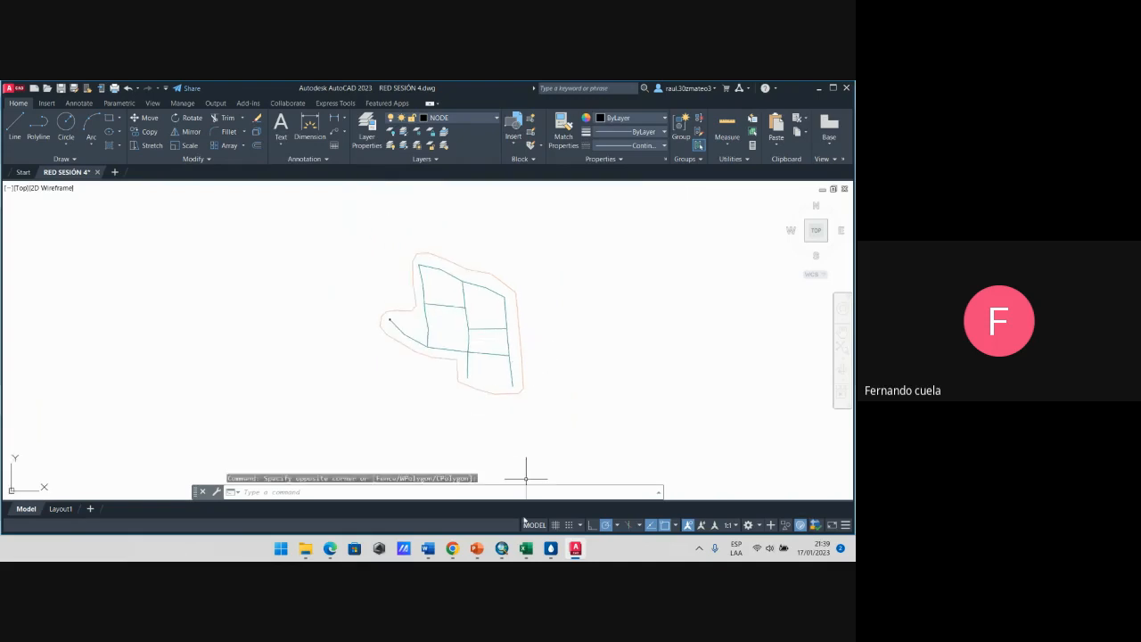
left_click(550, 547)
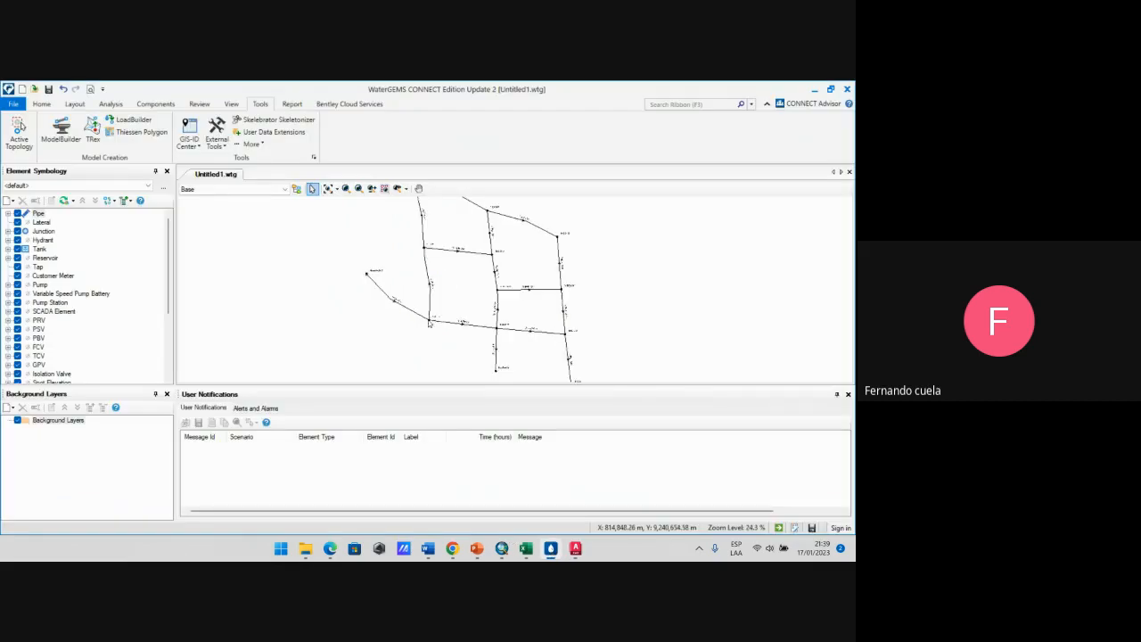
scroll(428, 324, "up", 3)
scroll(525, 272, "down", 5)
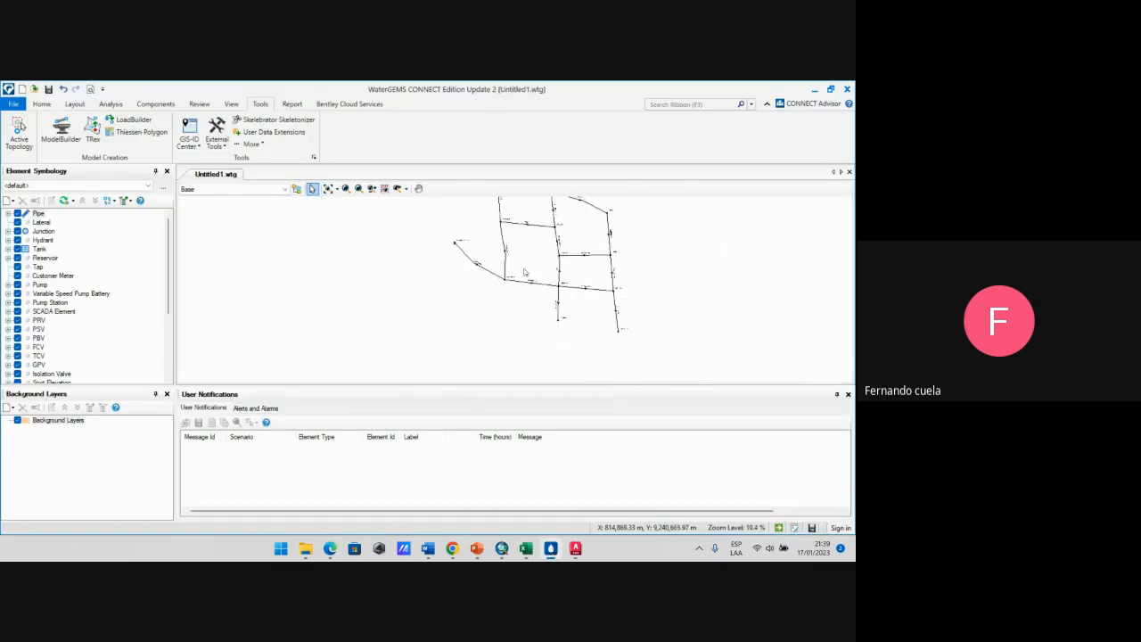
Step: Switch to the SESION 4 presentation in PowerPoint and examine slide 11 on automatic demand assignment with LoadBuilder
left_click(477, 547)
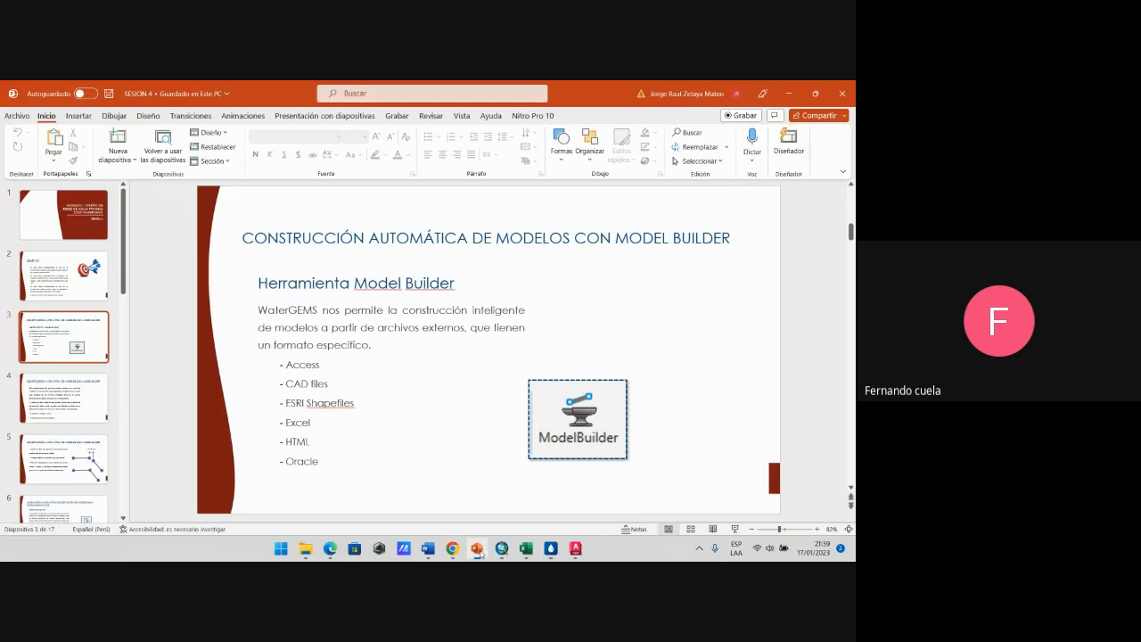
scroll(413, 330, "down", 2)
scroll(412, 331, "down", 4)
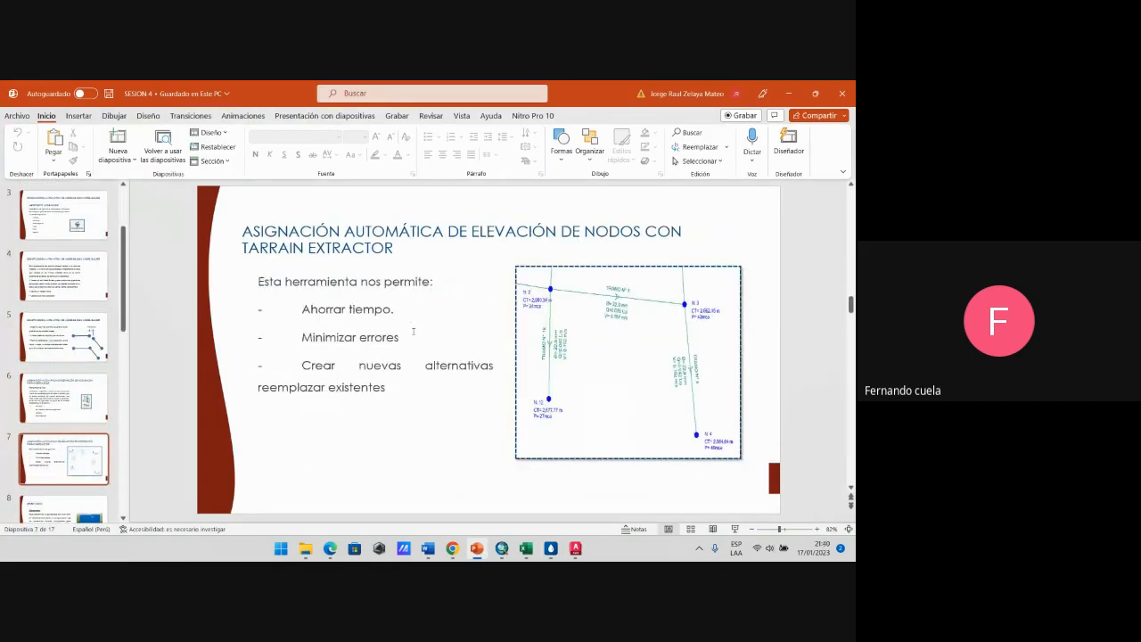
scroll(413, 331, "down", 1)
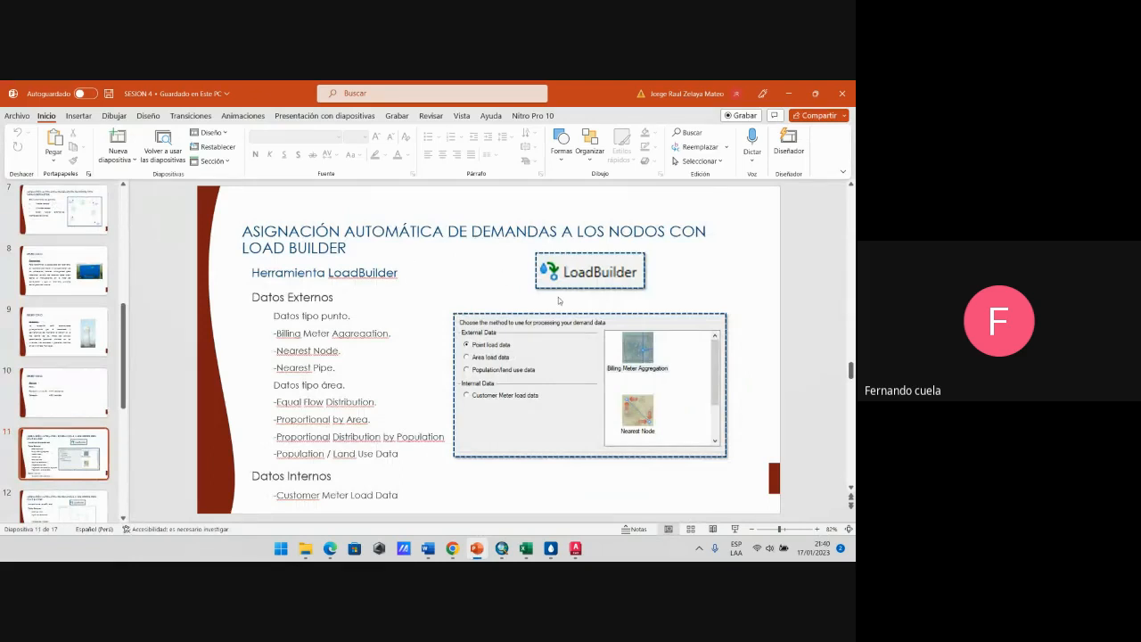
scroll(413, 298, "down", 1)
scroll(416, 295, "up", 1)
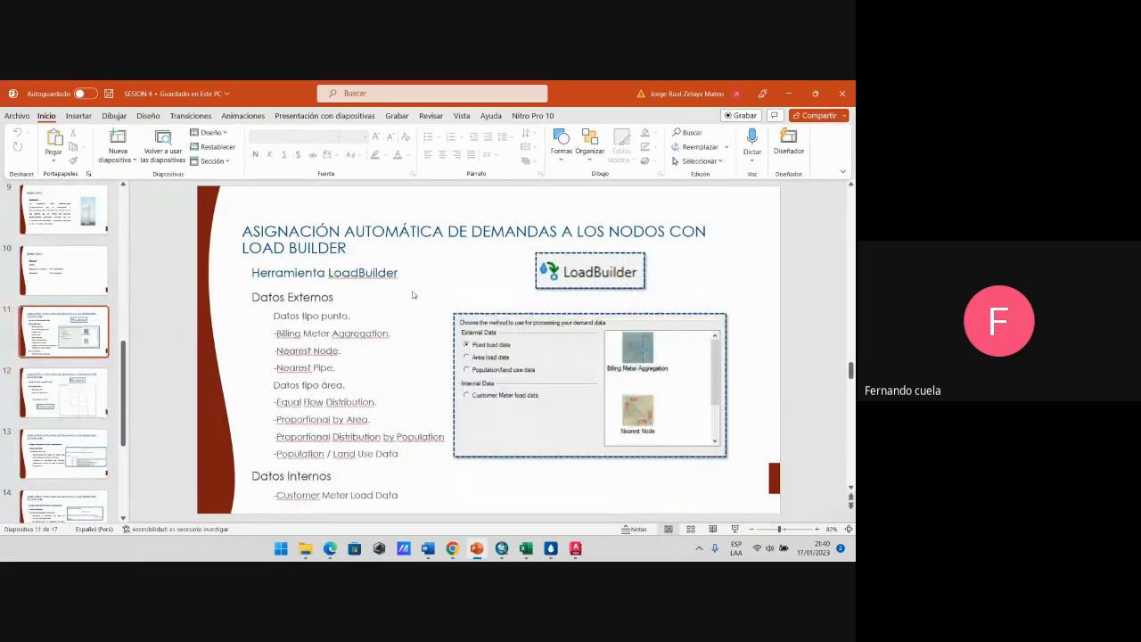
Step: Examine slides 11 and 12 on LoadBuilder's external data methods, Equal Flow Distribution and Thiessen polygons
scroll(410, 374, "down", 1)
scroll(380, 449, "down", 1)
scroll(420, 366, "up", 1)
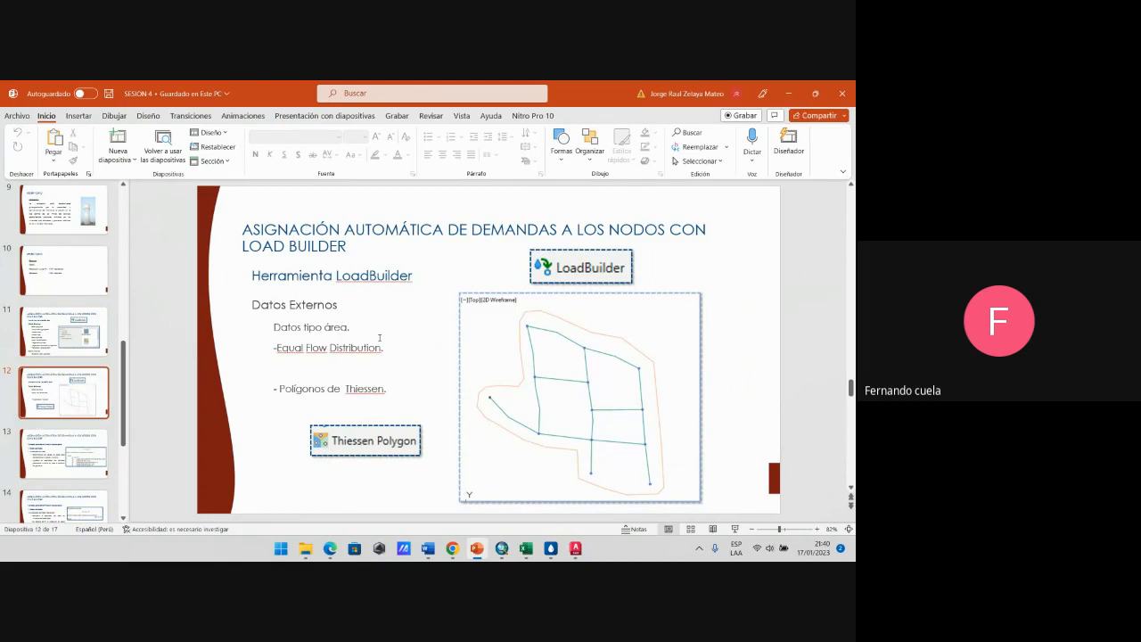
scroll(379, 337, "up", 1)
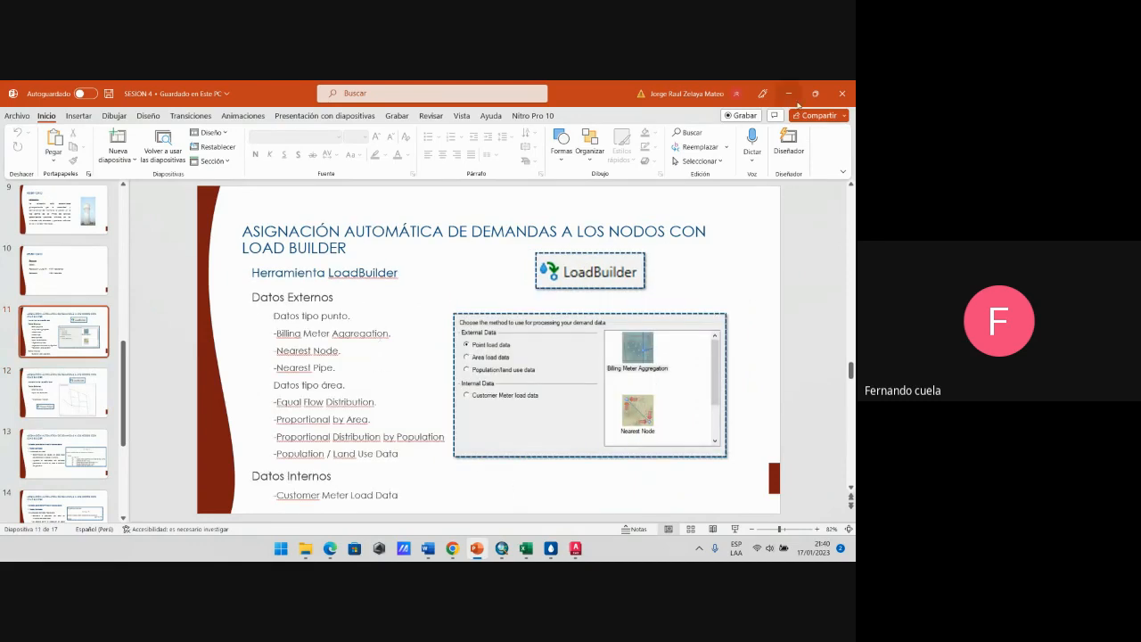
scroll(396, 357, "down", 1)
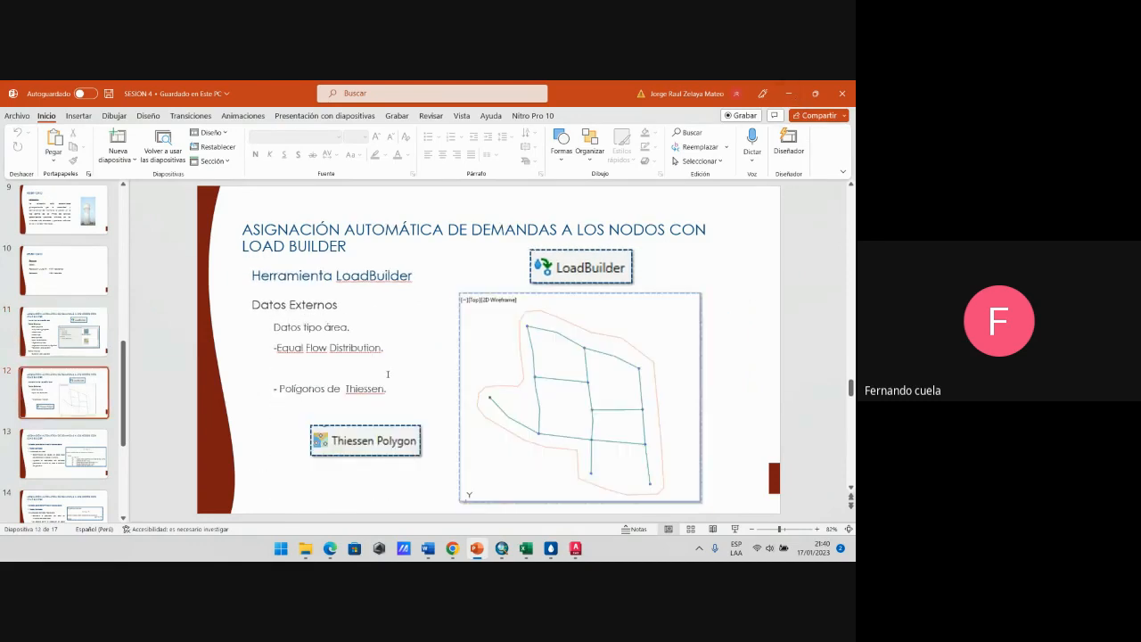
scroll(404, 383, "down", 1)
scroll(404, 384, "up", 1)
scroll(426, 333, "up", 1)
scroll(425, 333, "down", 1)
Step: Switch to WaterGEMS and open the Demand Control Center, accepting that its changes cannot be undone
left_click(788, 92)
scroll(499, 306, "up", 3)
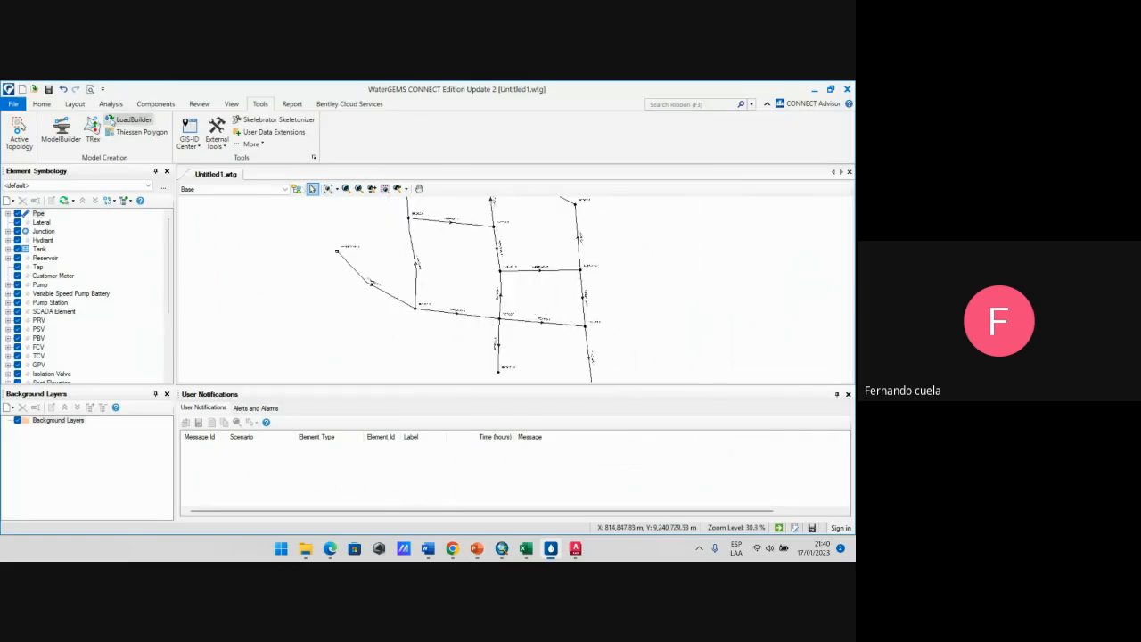
left_click(50, 106)
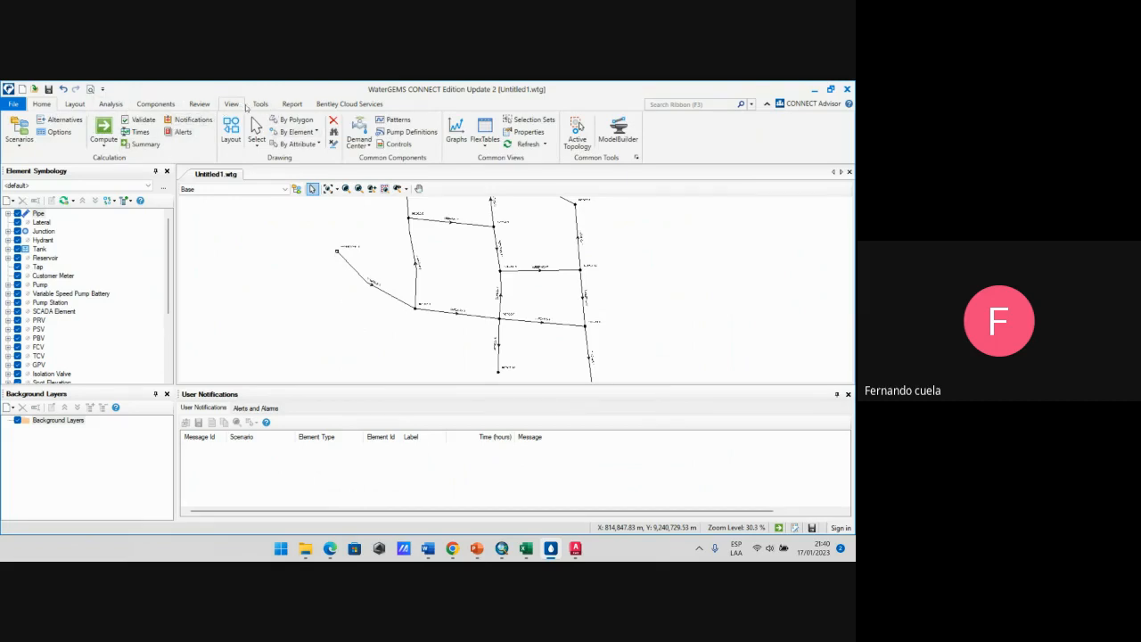
left_click(366, 148)
left_click(414, 157)
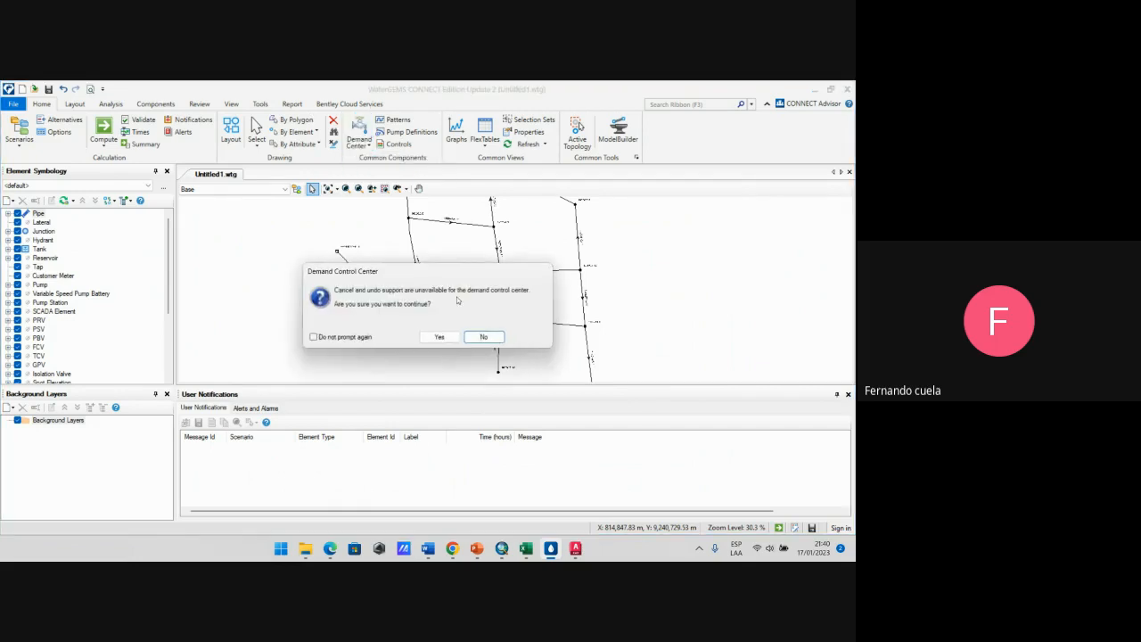
left_click(439, 337)
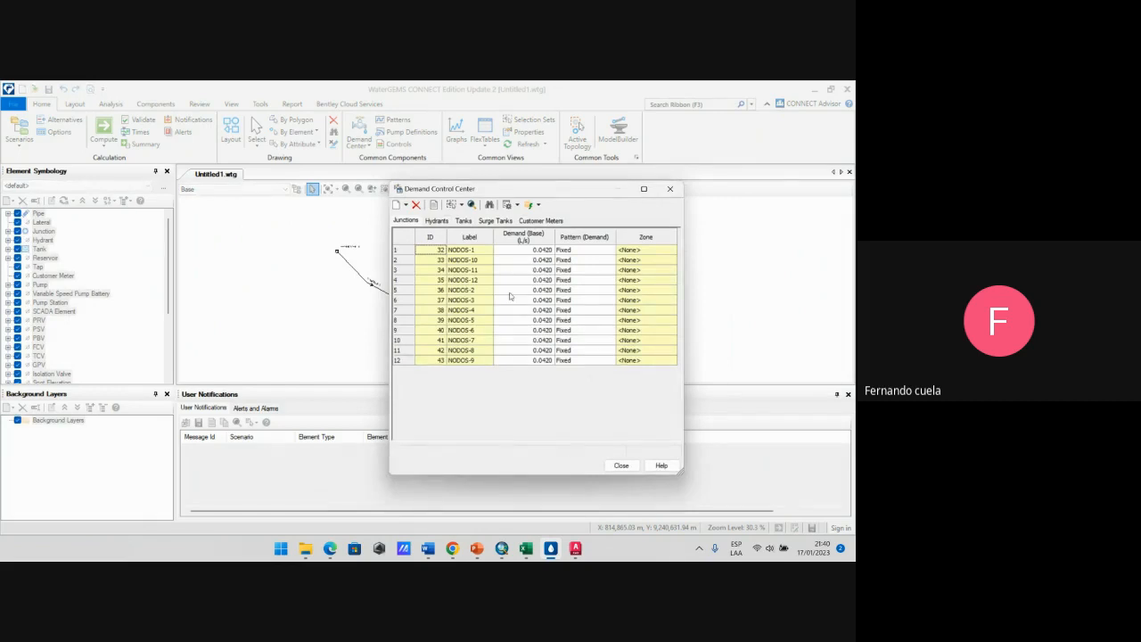
Step: Delete the base demands of all junctions, NODOS-1 to NODOS-12, and close the Demand Control Center
left_click(397, 250)
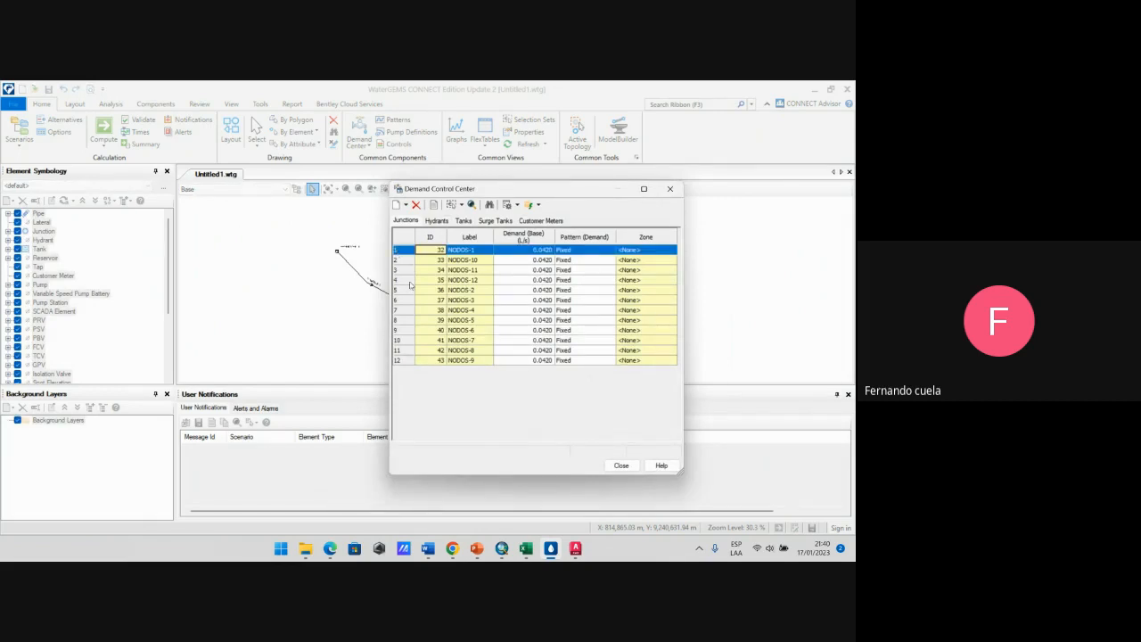
left_click(398, 361, "shift")
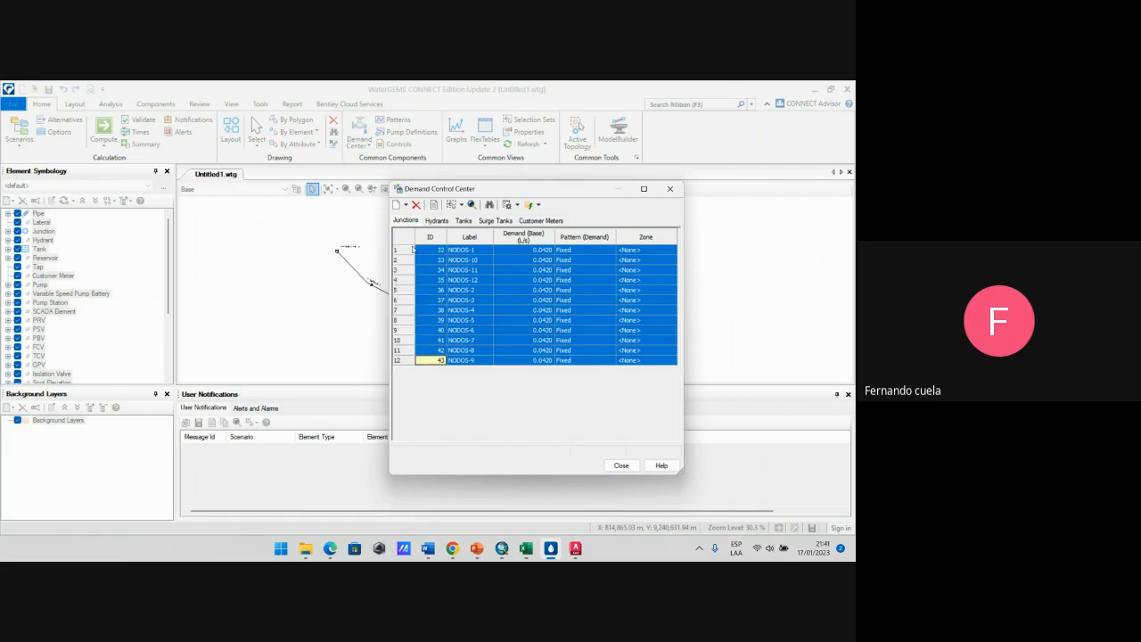
left_click(404, 250)
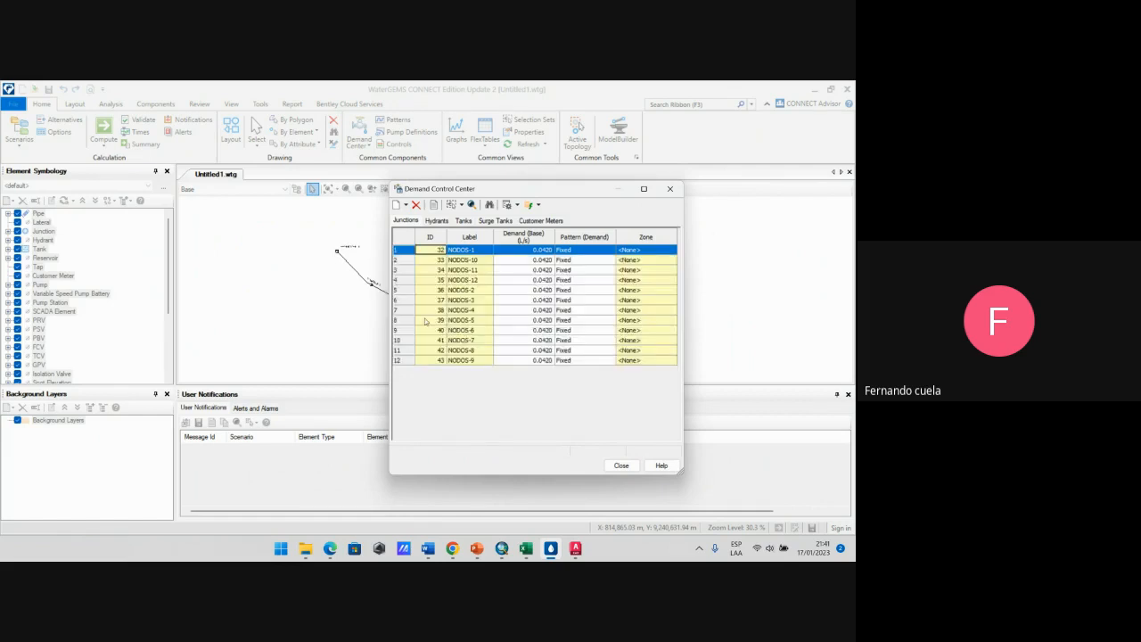
left_click(400, 362, "shift")
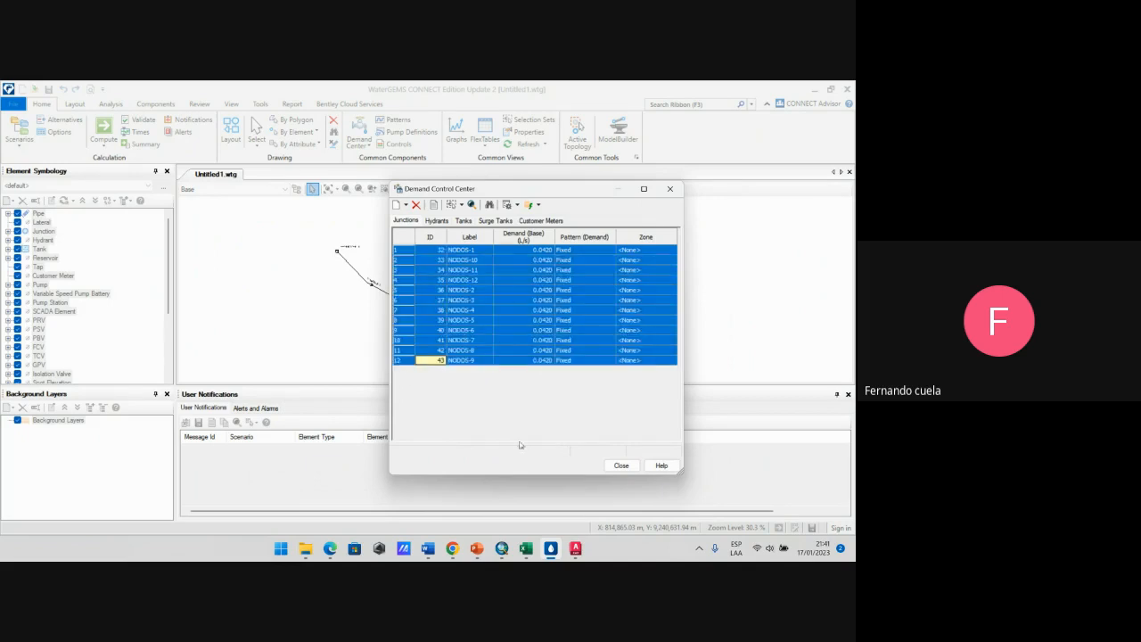
left_click(417, 208)
left_click(621, 465)
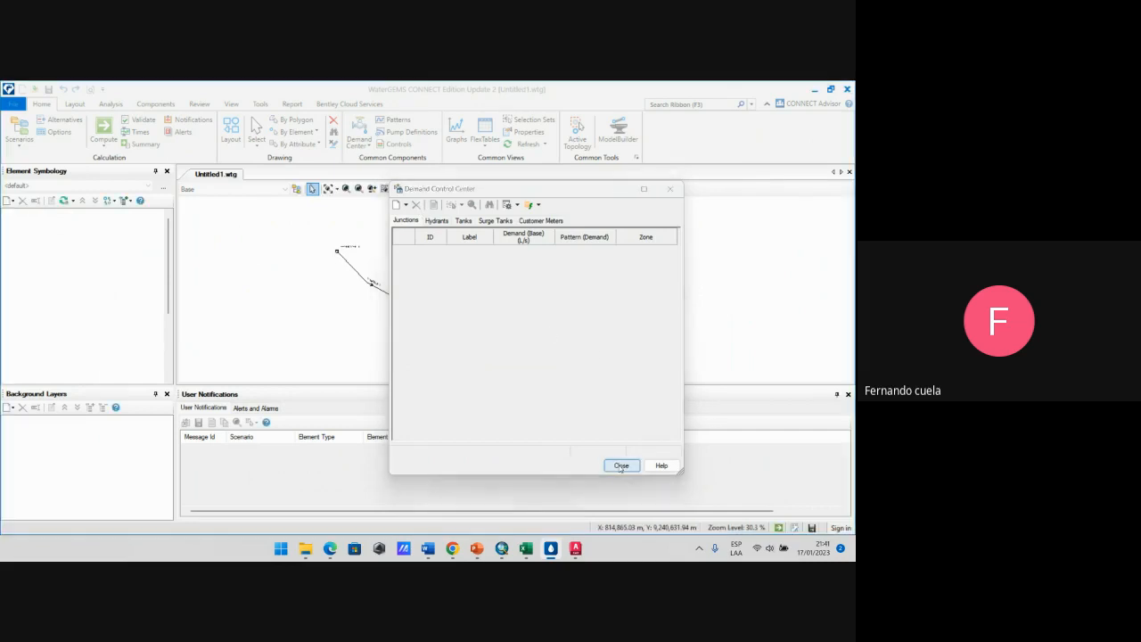
Step: Compute the network without demands and check the junction list in the Demand Control Center
left_click(104, 130)
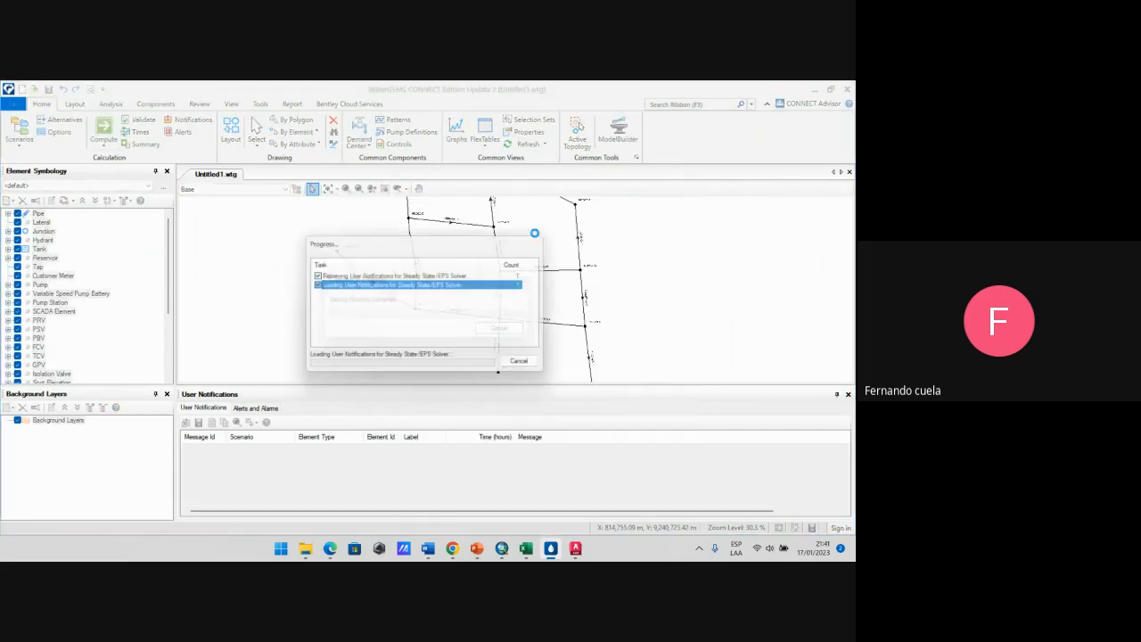
left_click(591, 168)
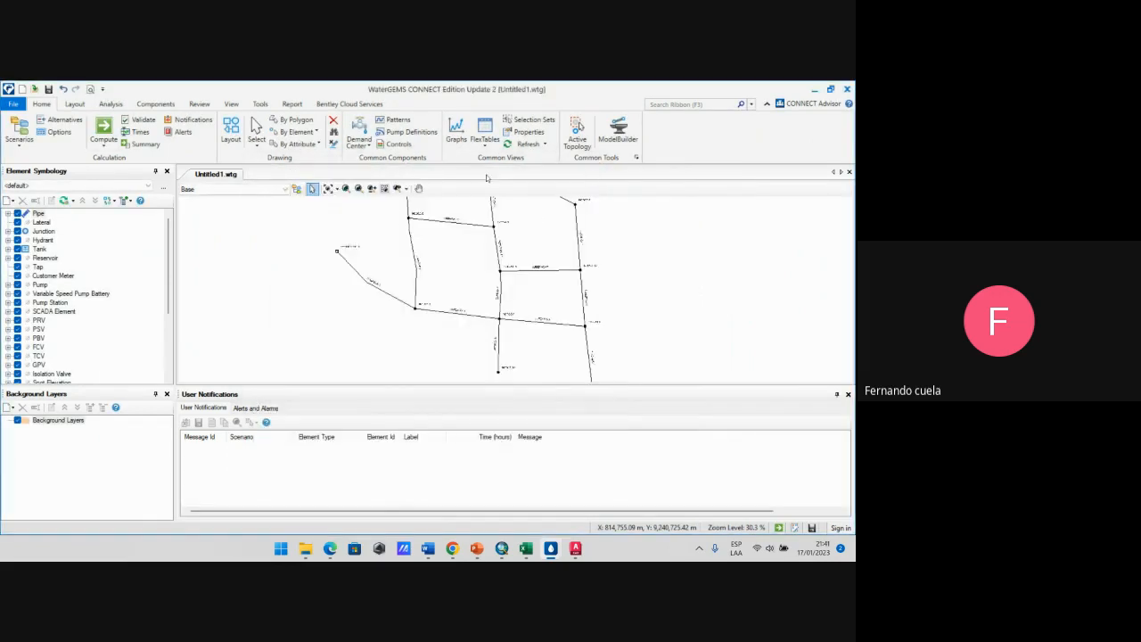
left_click(358, 143)
left_click(406, 174)
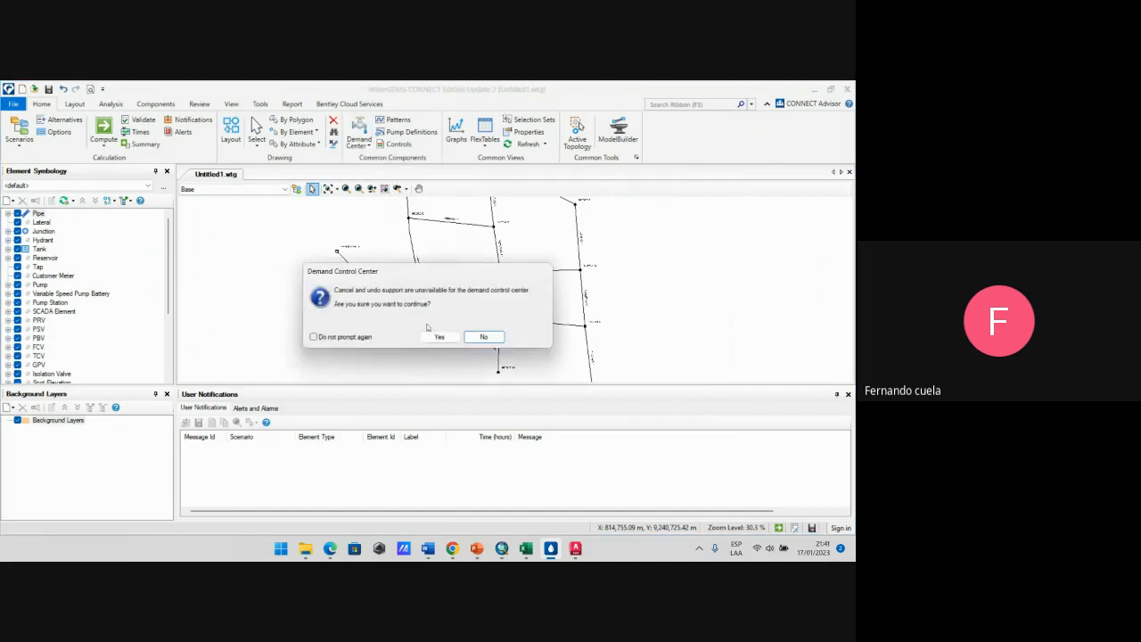
left_click(437, 336)
left_click(670, 187)
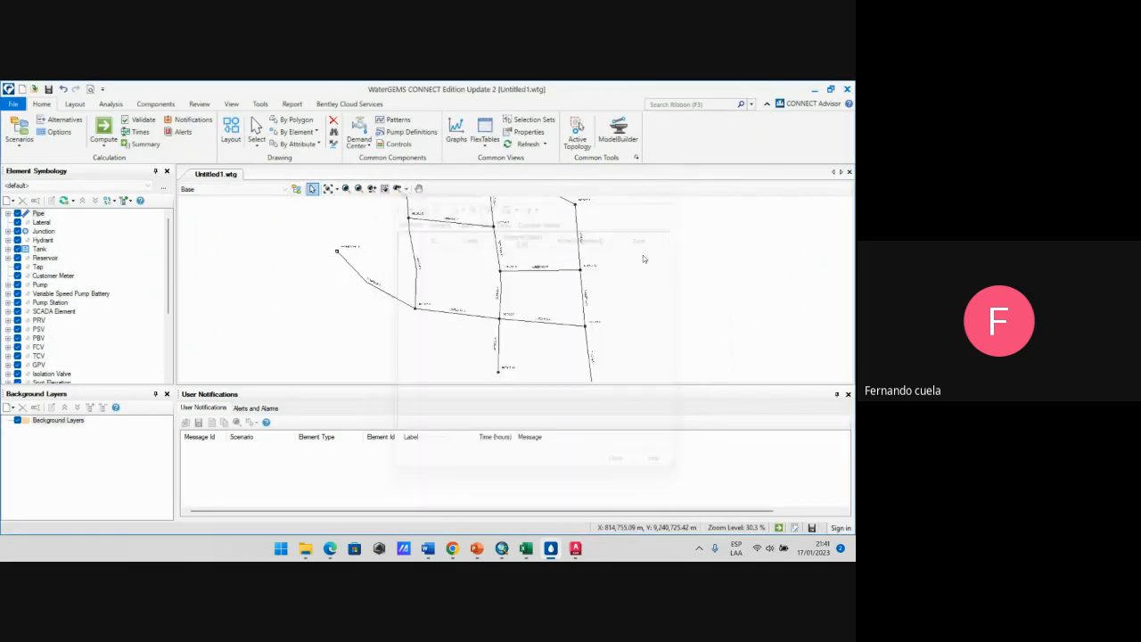
Step: Examine the layout of nodes and pipes in the network, including the areas around NODOS-5 and NODOS-6
scroll(652, 287, "down", 3)
scroll(653, 287, "up", 1)
mouse_move(627, 307)
left_mouse_down()
mouse_move(594, 322)
mouse_move(611, 286)
mouse_move(593, 275)
left_mouse_up()
scroll(612, 286, "up", 1)
scroll(612, 285, "down", 1)
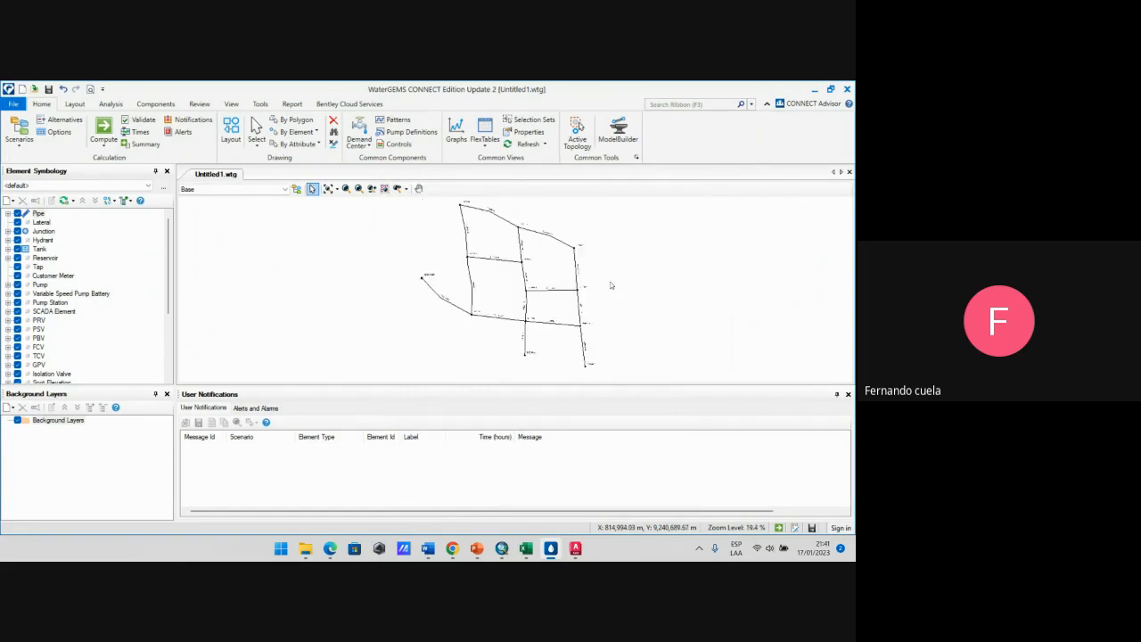
left_click_drag(508, 257, 462, 271)
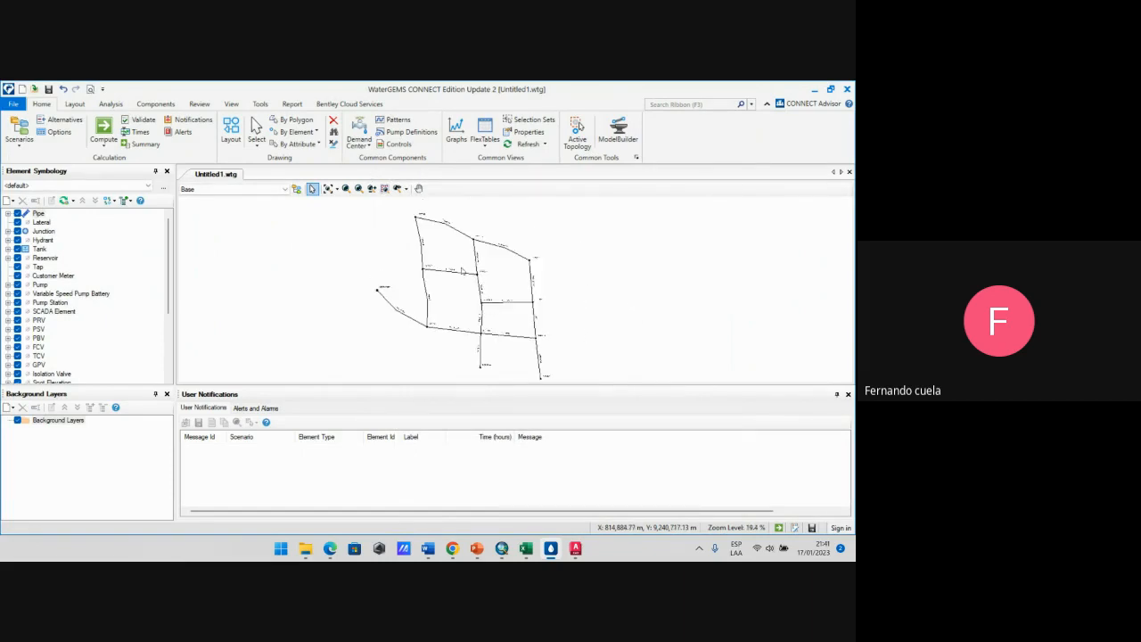
scroll(427, 276, "up", 5)
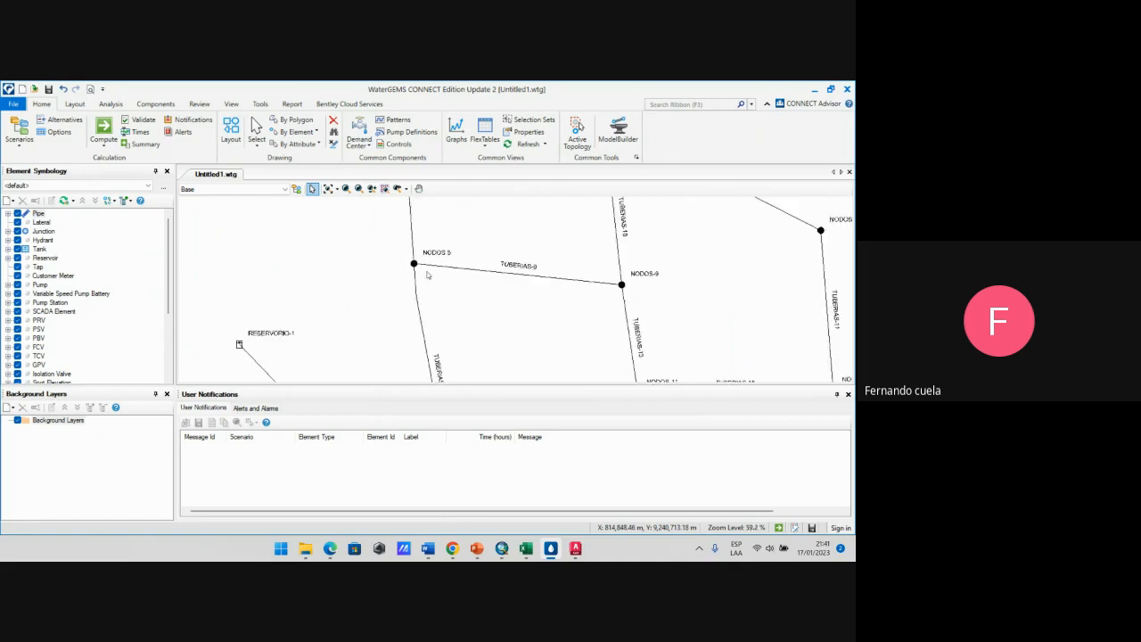
scroll(427, 275, "down", 3)
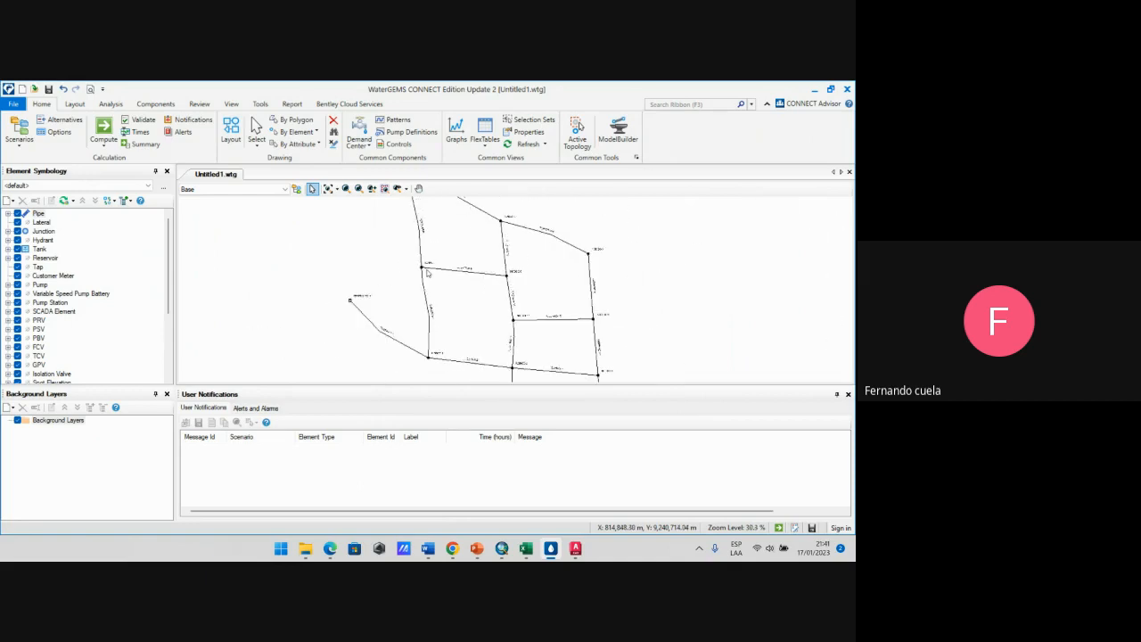
scroll(427, 274, "down", 3)
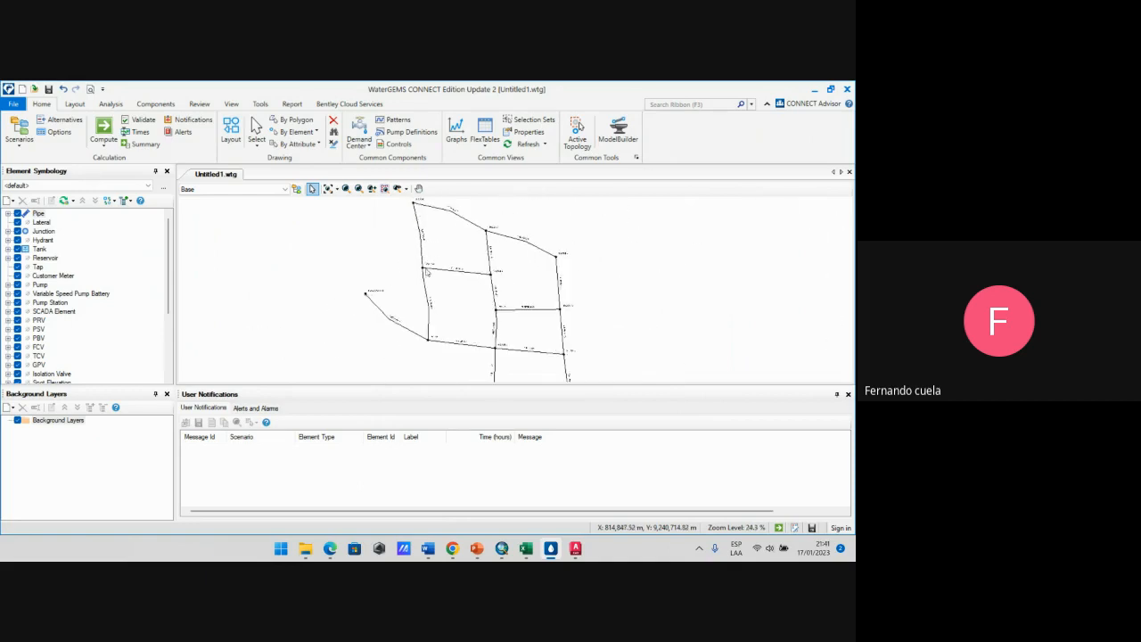
left_click_drag(451, 280, 431, 293)
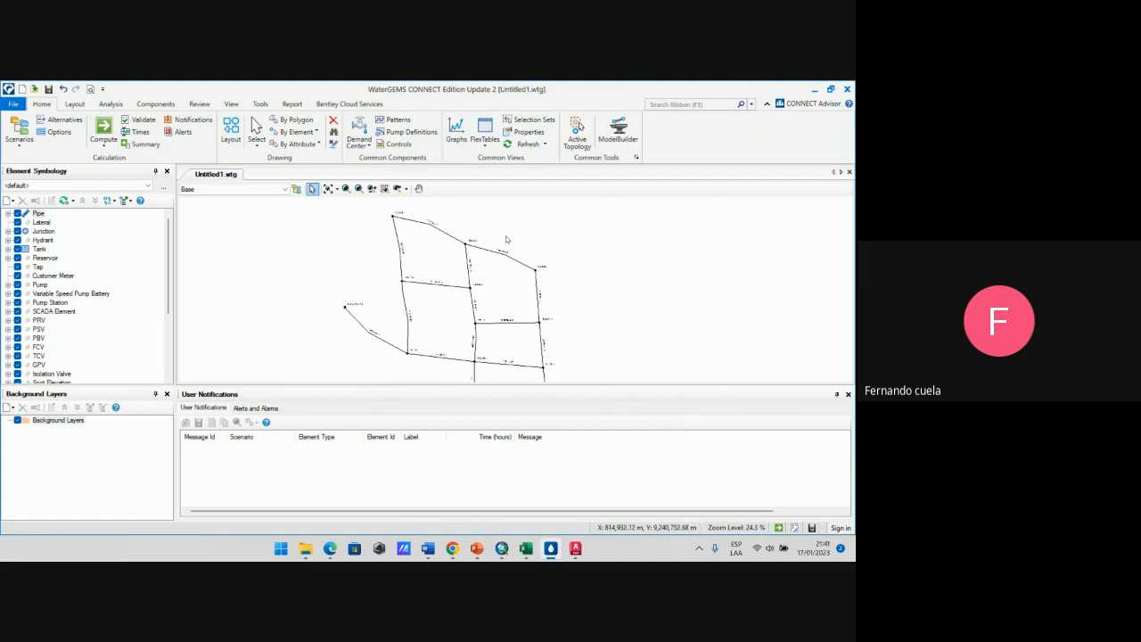
scroll(412, 285, "down", 1)
left_click_drag(502, 293, 496, 270)
left_click_drag(478, 317, 478, 333)
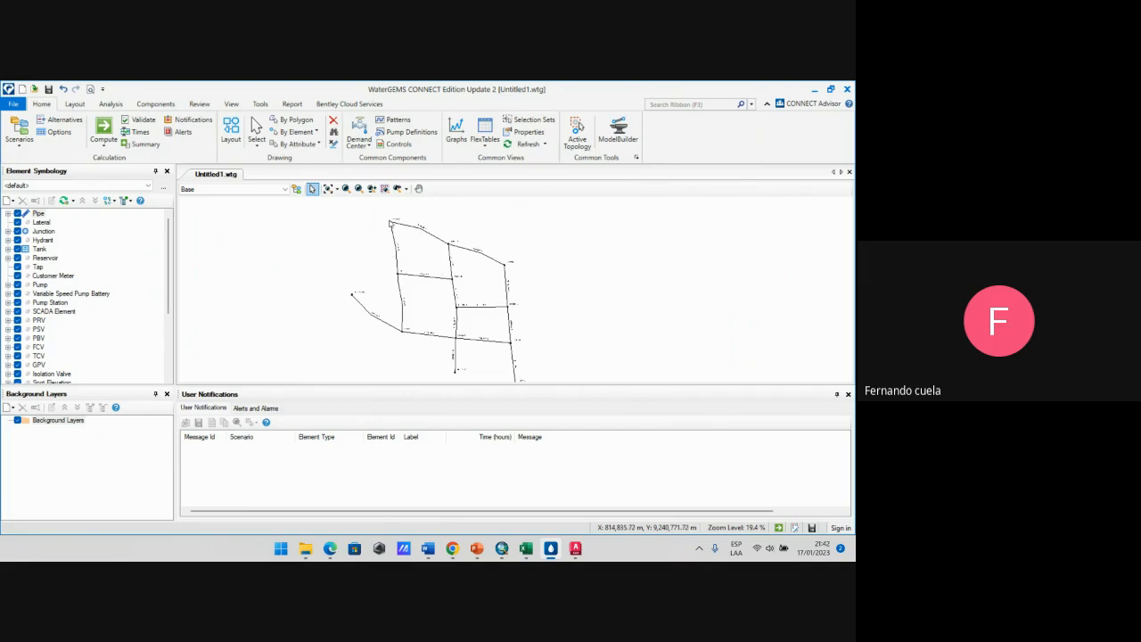
scroll(397, 230, "up", 5)
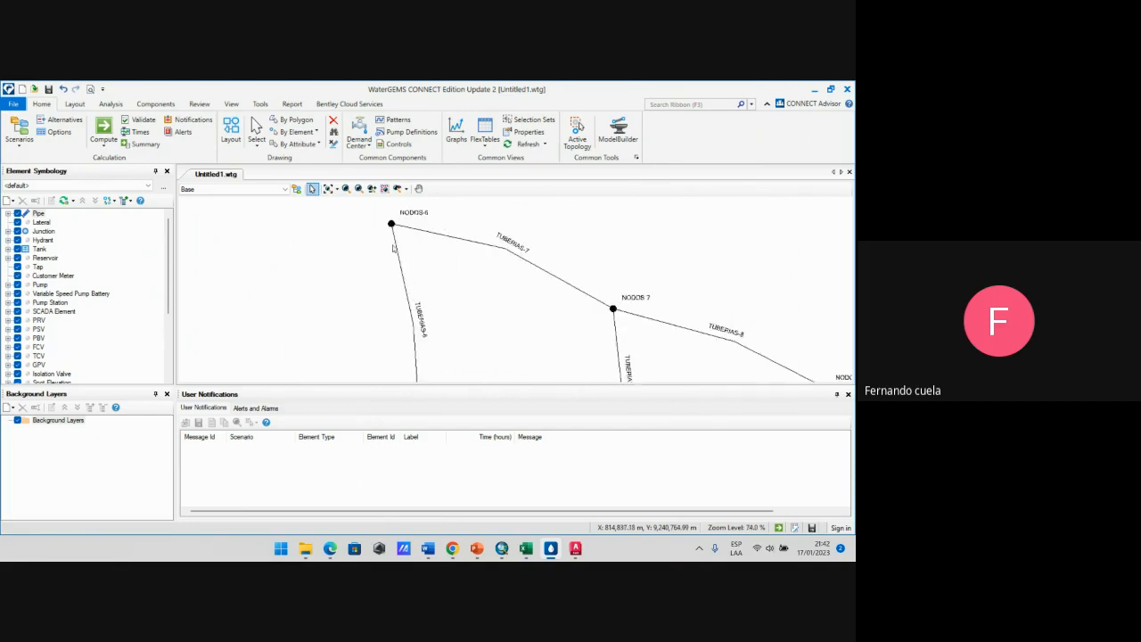
scroll(393, 248, "down", 3)
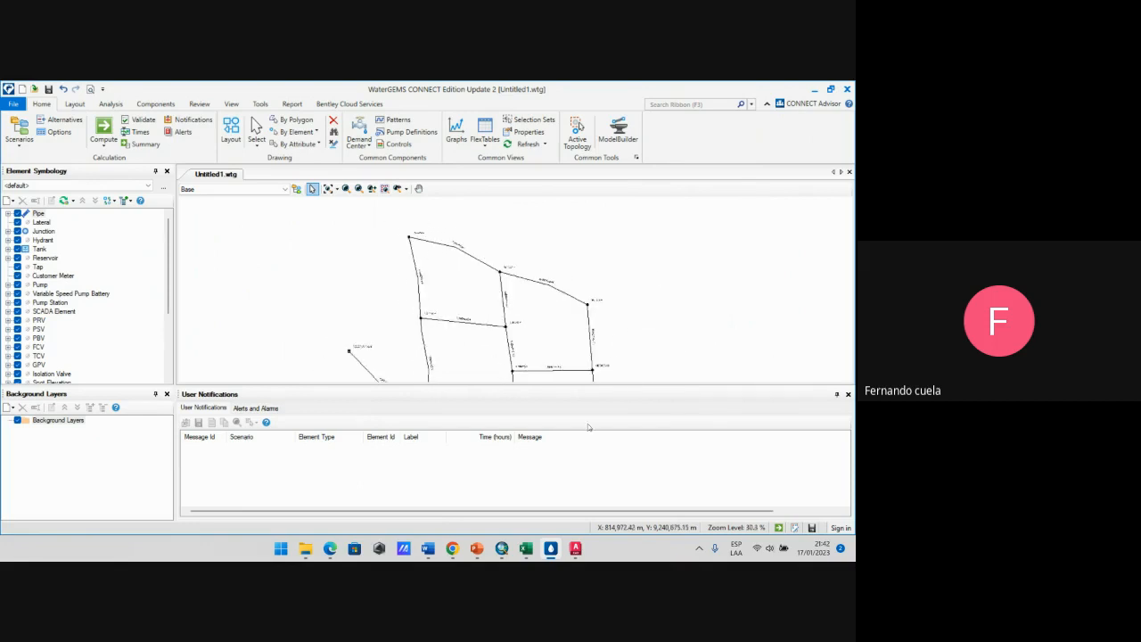
Step: Switch to the RED SESIÓN 4 drawing in AutoCAD and examine the boundary outline enclosing the pipe network
left_click(575, 548)
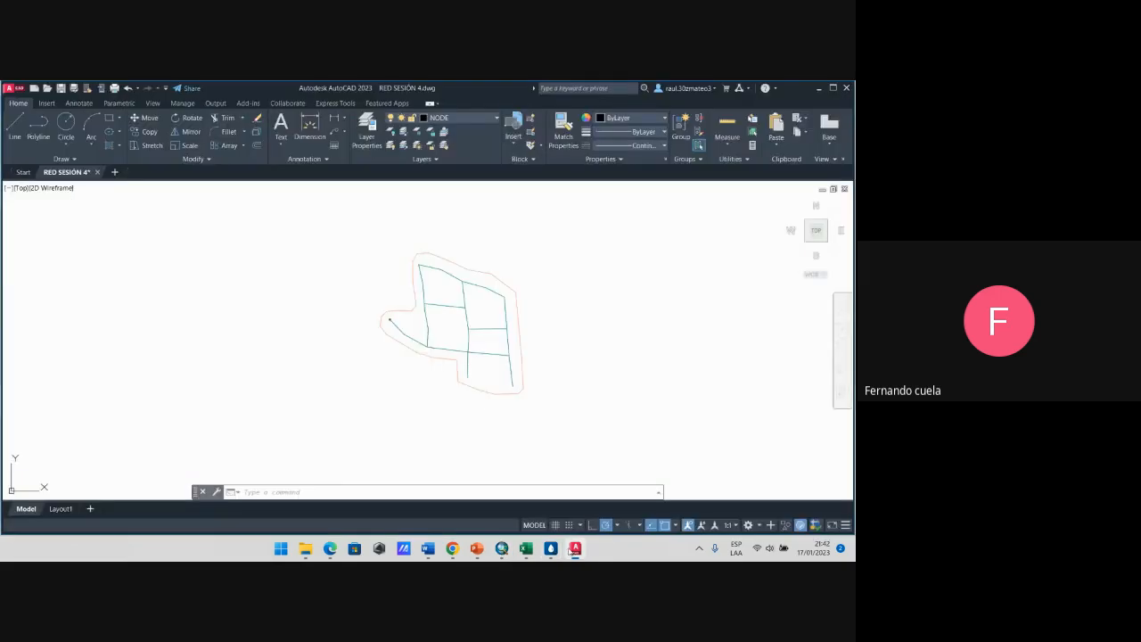
scroll(516, 394, "up", 2)
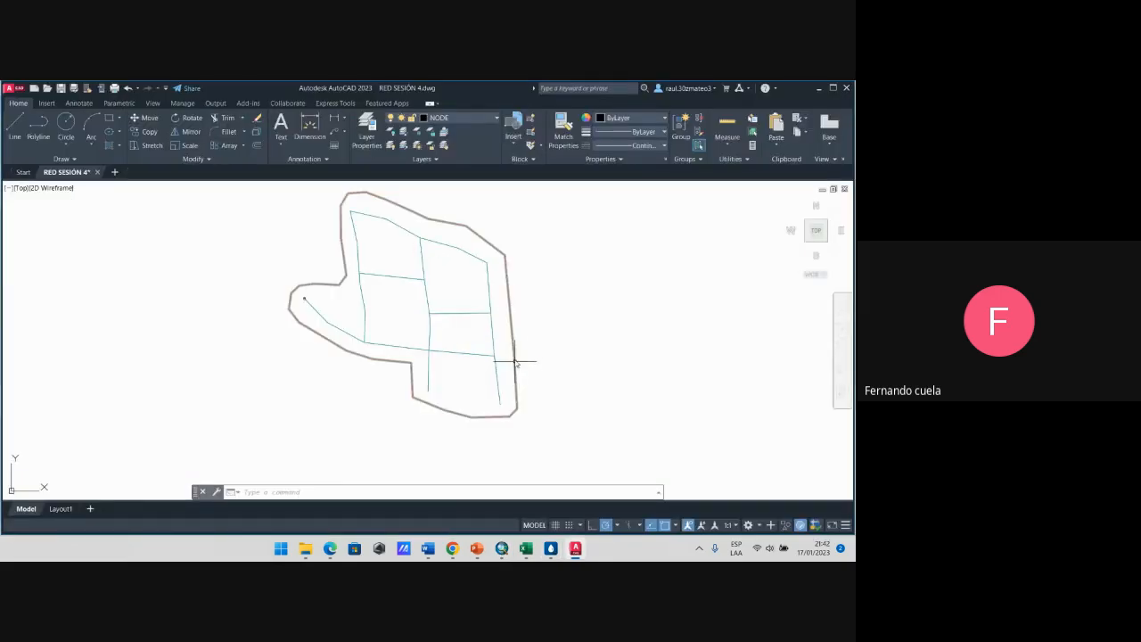
scroll(513, 356, "down", 2)
scroll(509, 367, "up", 2)
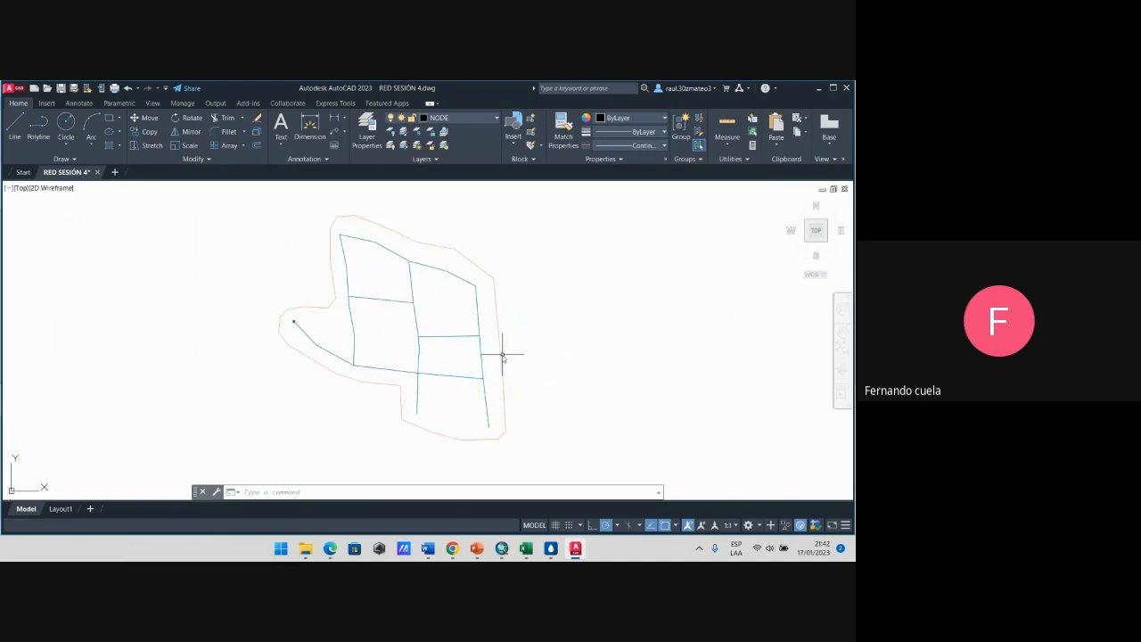
Step: Switch back to WaterGEMS and bring up the model creation tools for the network
left_click(551, 549)
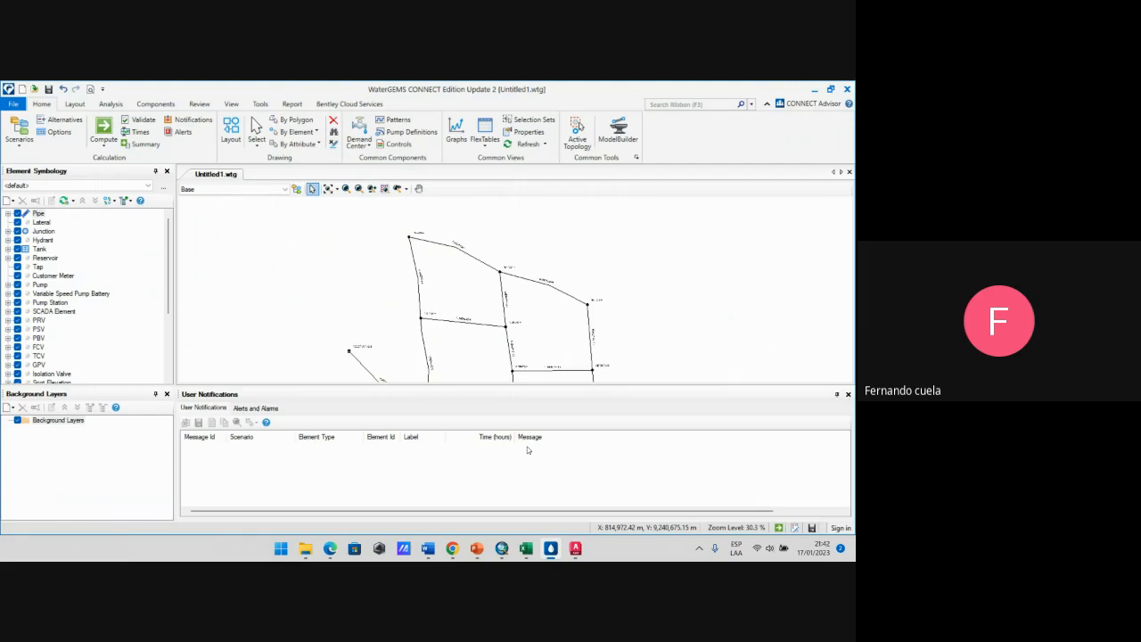
scroll(351, 216, "down", 1)
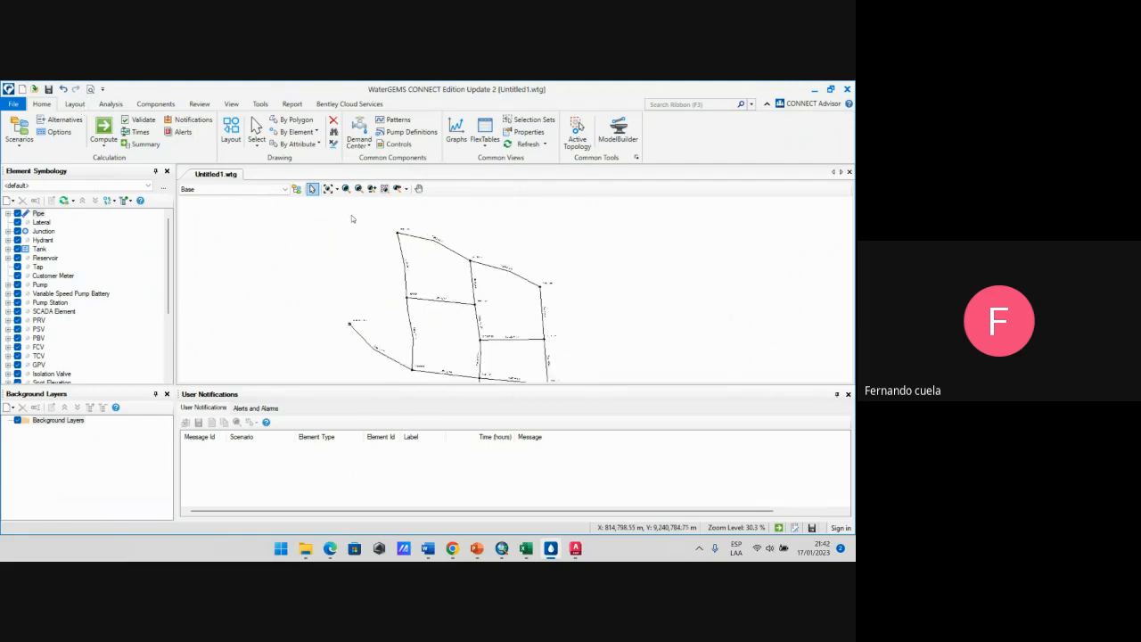
left_click_drag(404, 240, 369, 221)
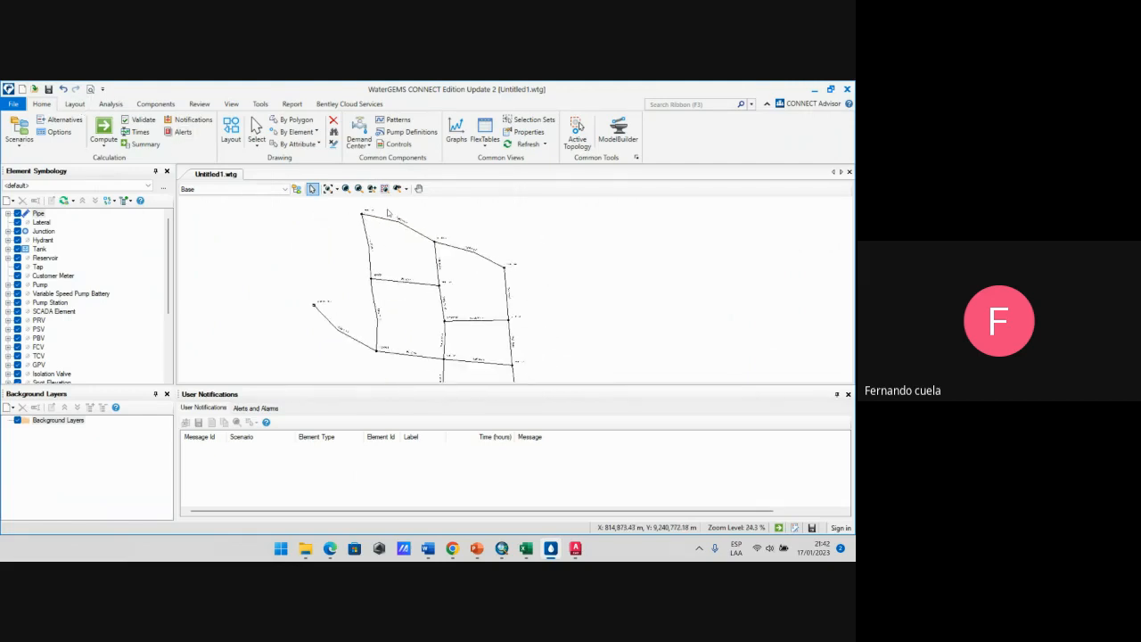
left_click(260, 103)
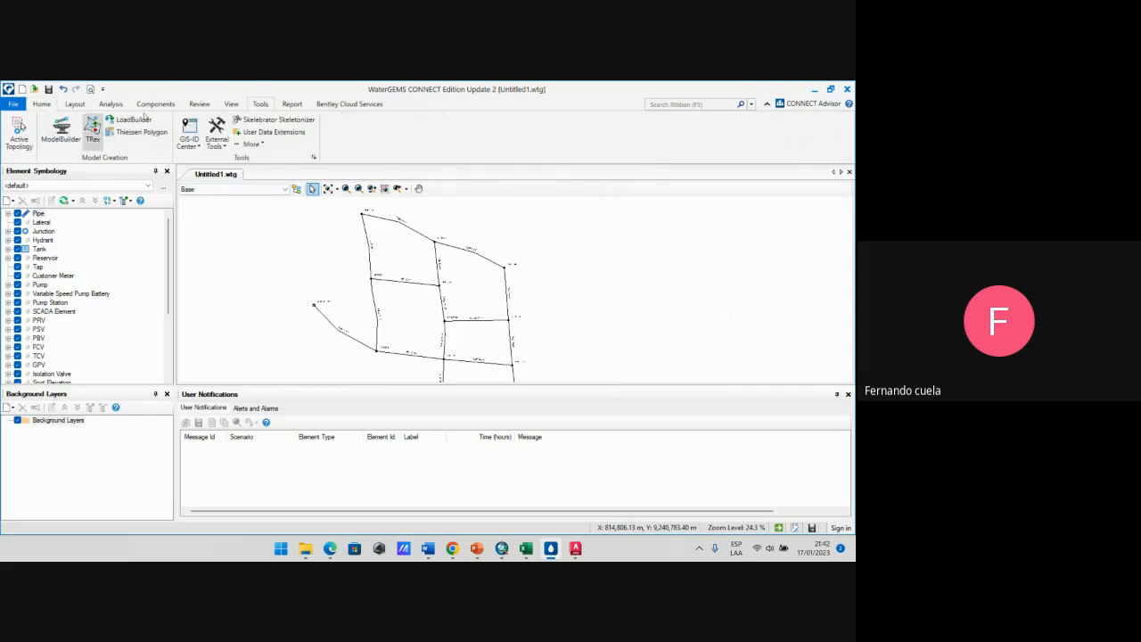
Step: Start a new LoadBuilder definition and examine the allocation methods offered for point load data
left_click(126, 126)
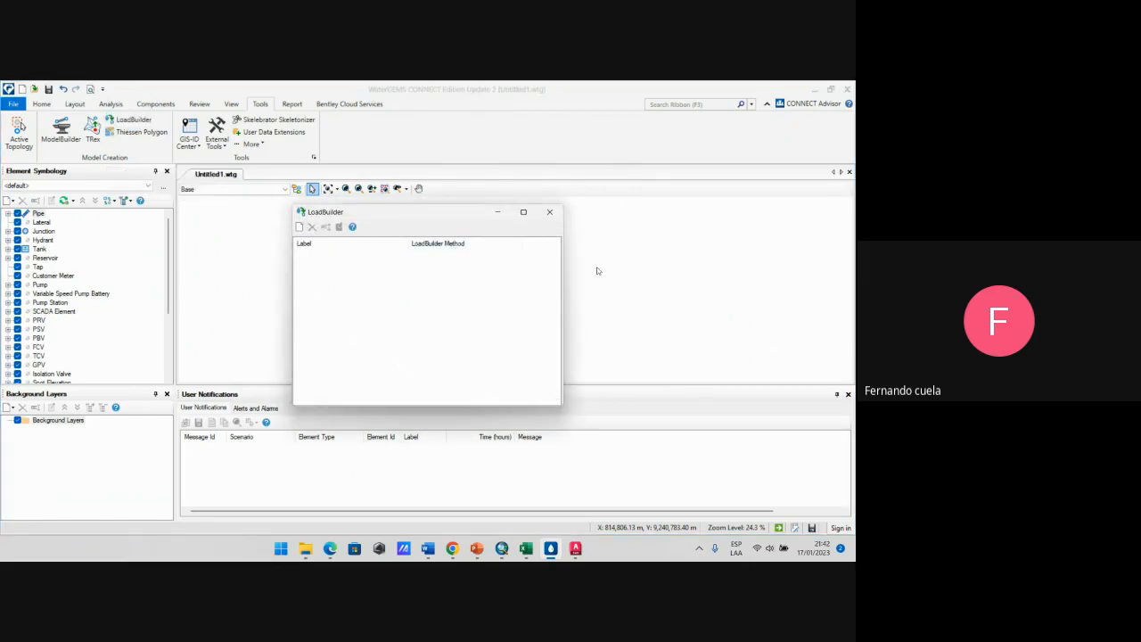
left_click(300, 227)
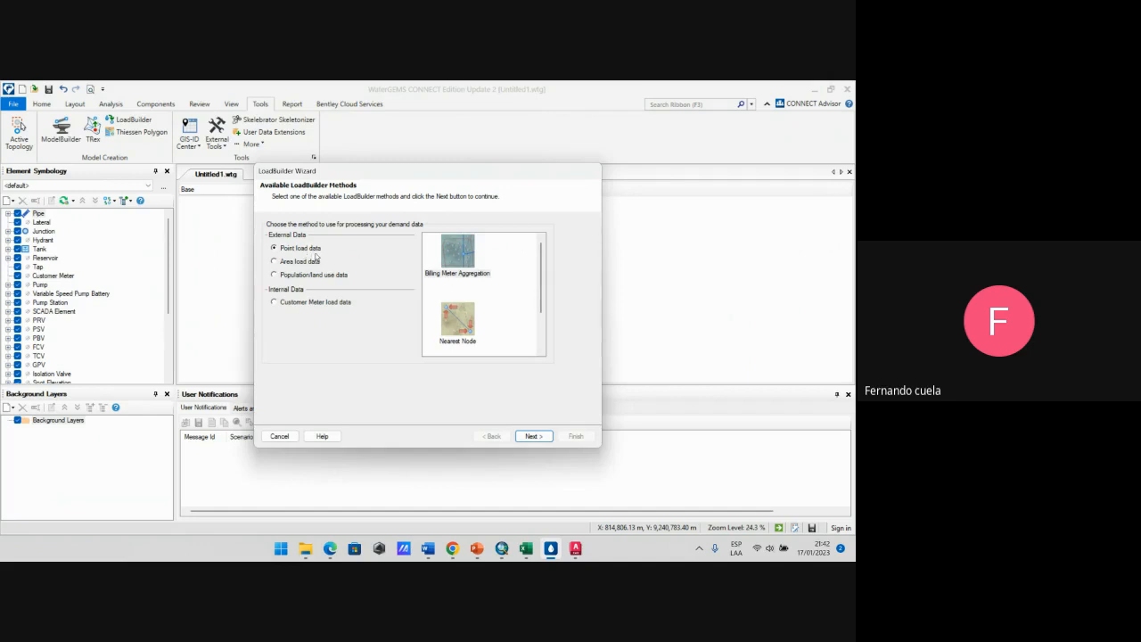
scroll(475, 270, "down", 1)
scroll(476, 270, "up", 1)
scroll(488, 285, "down", 1)
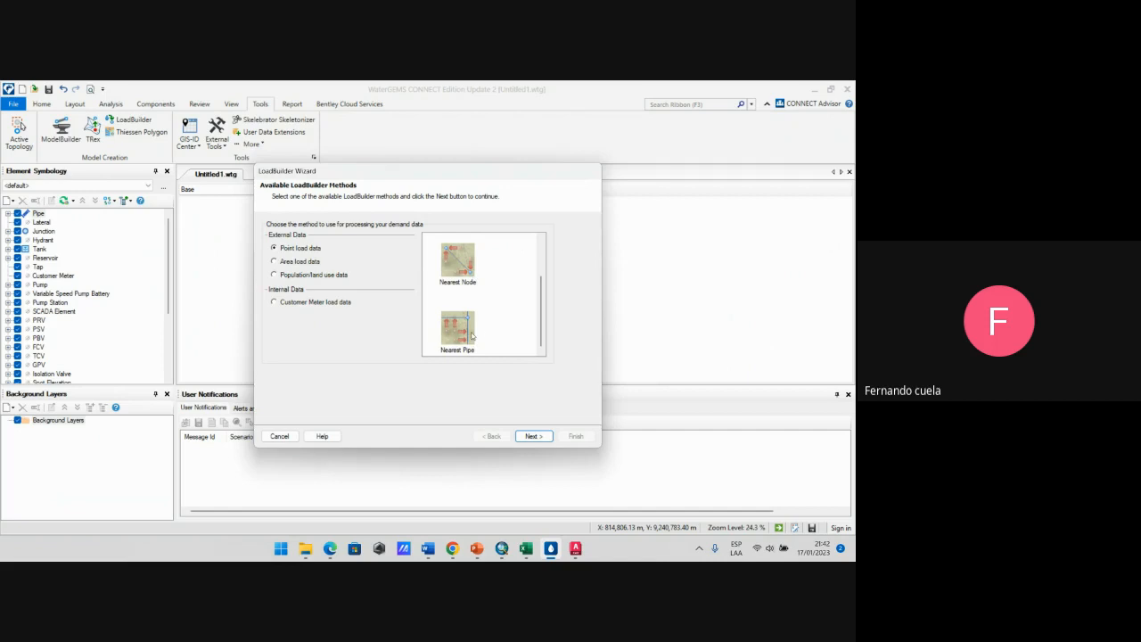
scroll(472, 335, "up", 1)
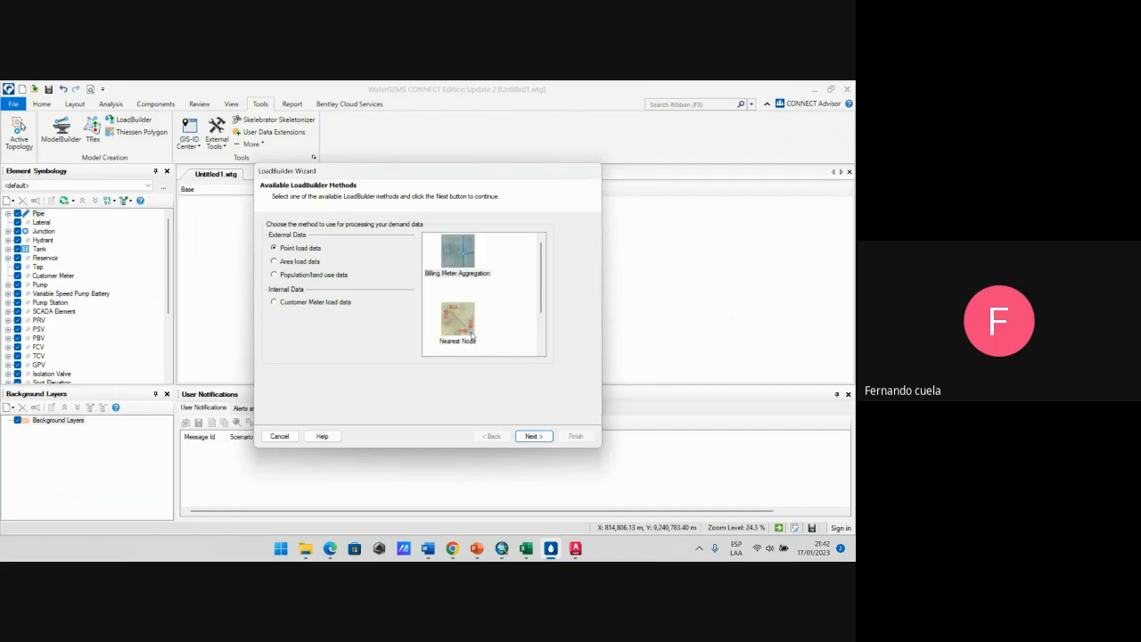
Step: Examine the LoadBuilder methods offered for area load data and customer meter load data
left_click(296, 262)
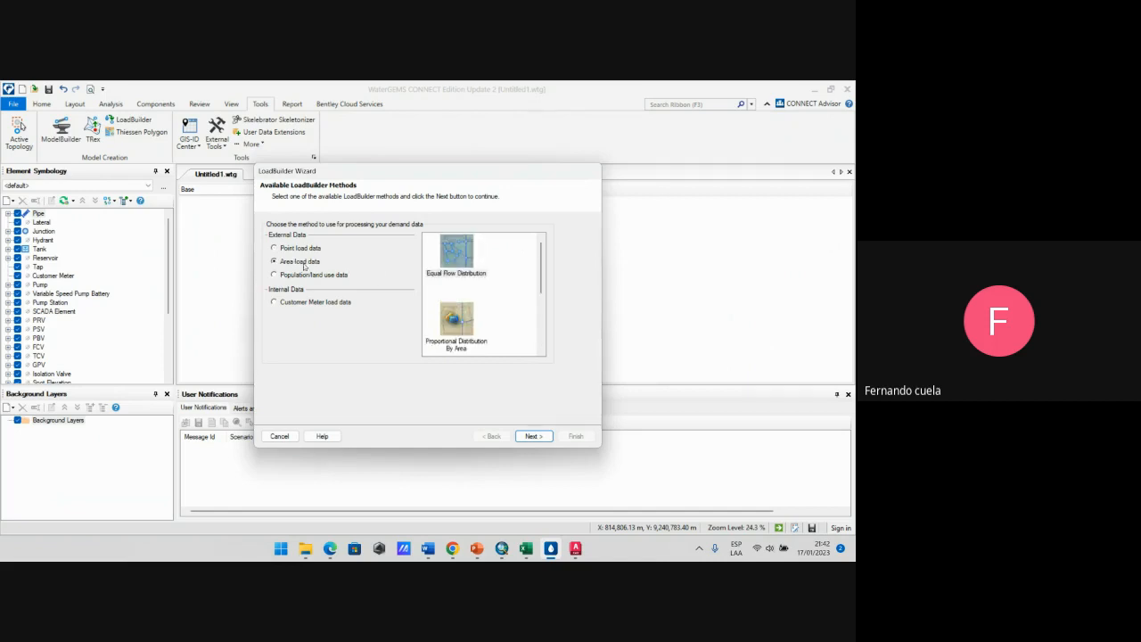
scroll(532, 278, "down", 3)
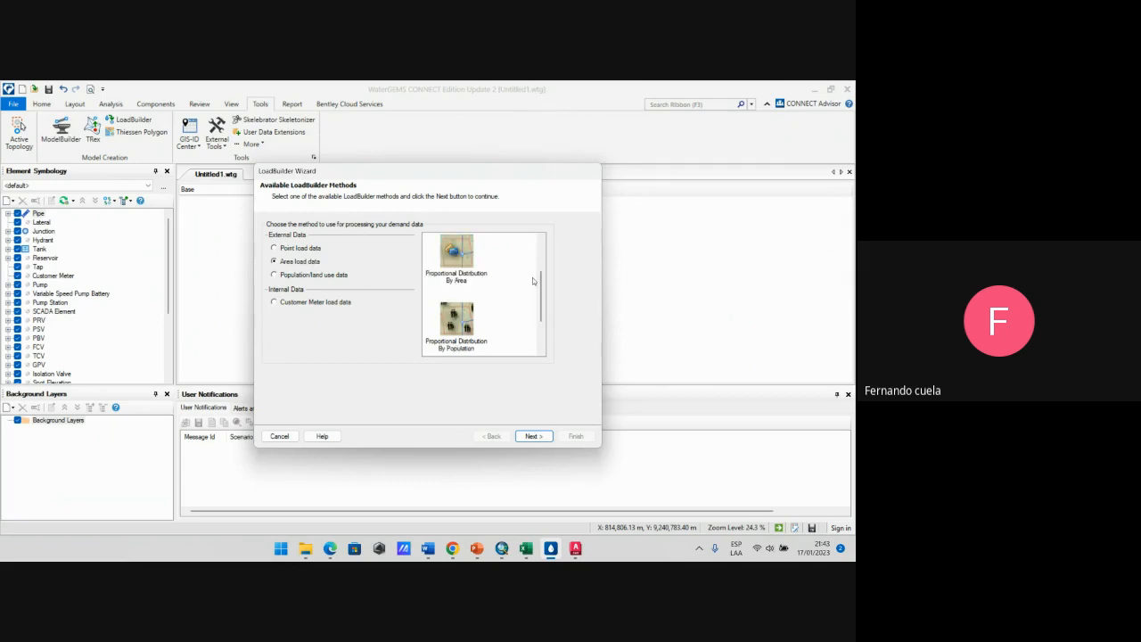
scroll(532, 277, "up", 3)
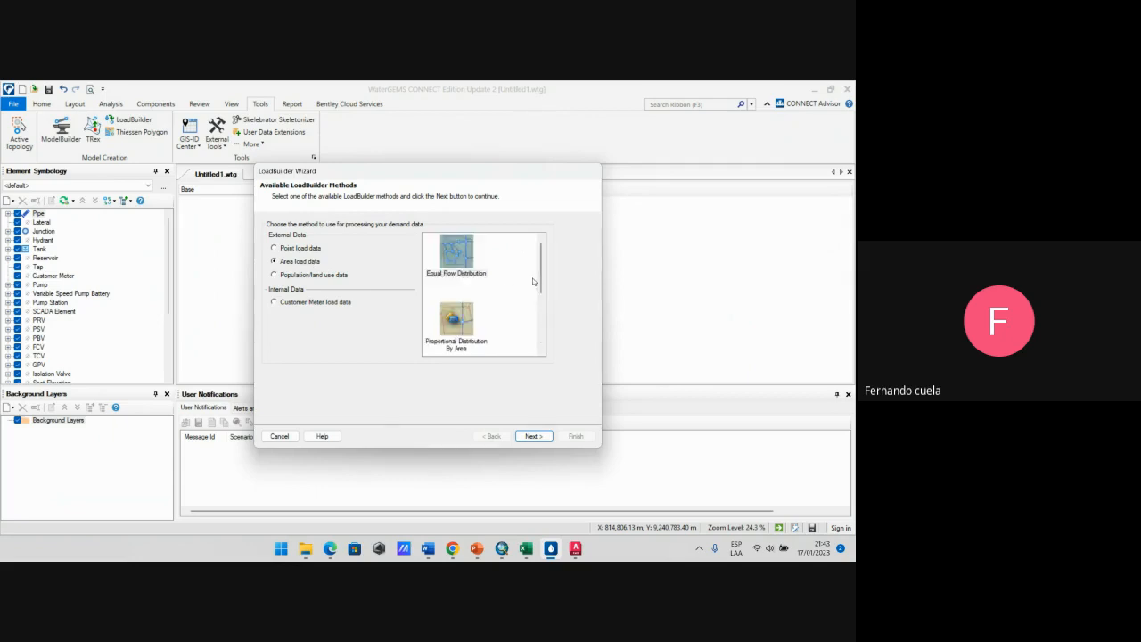
left_click(455, 262)
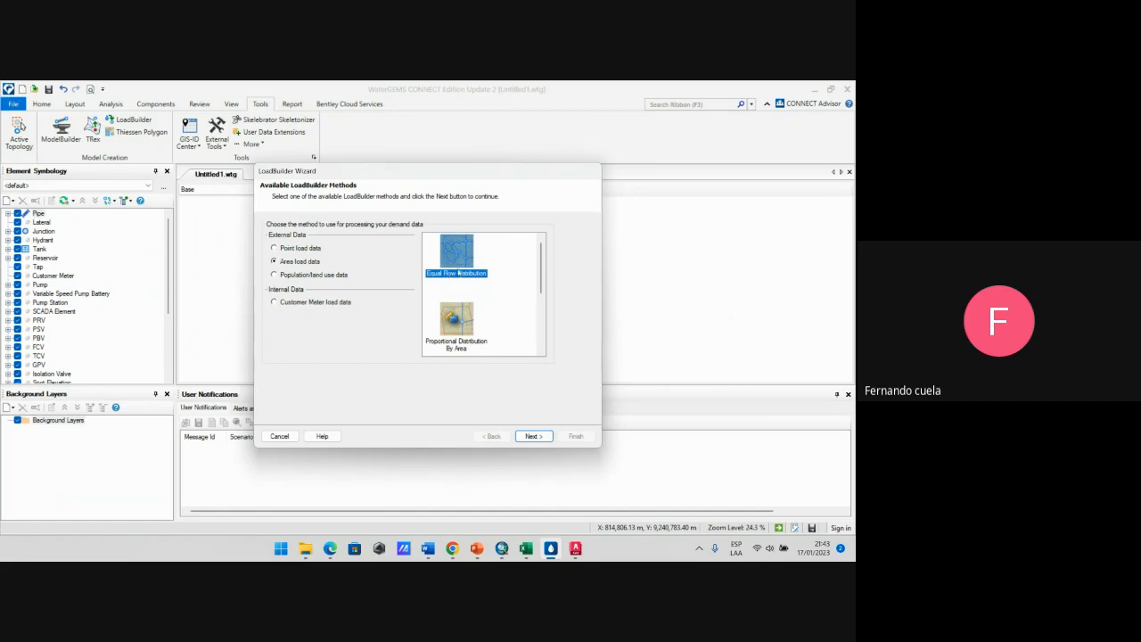
left_click(276, 305)
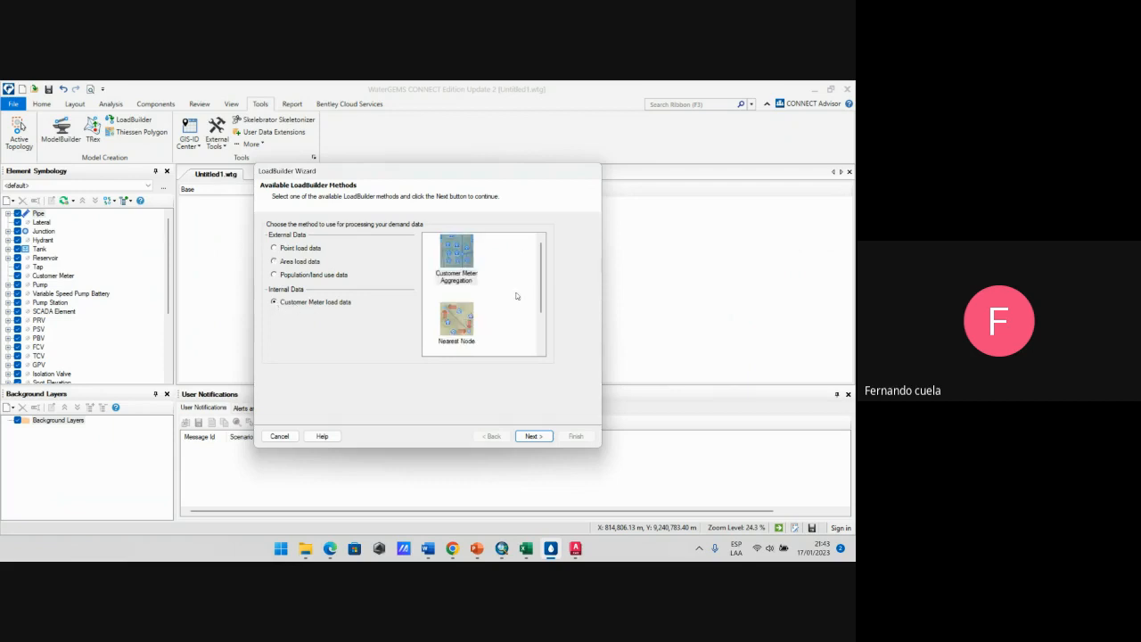
scroll(515, 292, "down", 3)
scroll(466, 325, "up", 2)
Step: Choose area load data with the Equal Flow Distribution method and proceed to its data settings
left_click(292, 263)
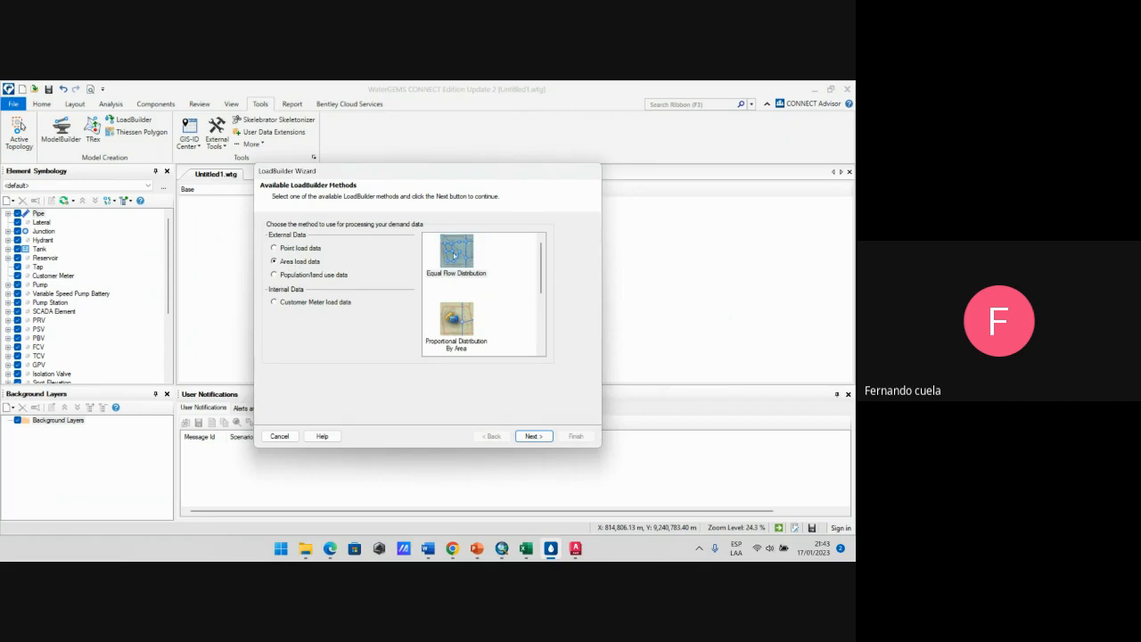
left_click(455, 255)
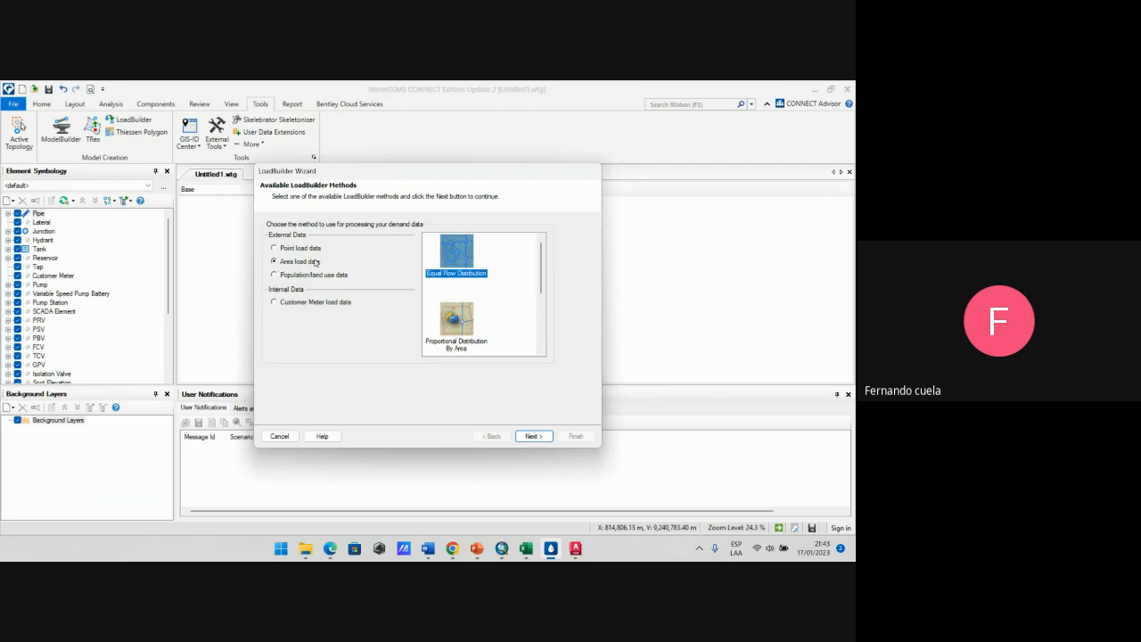
left_click(533, 436)
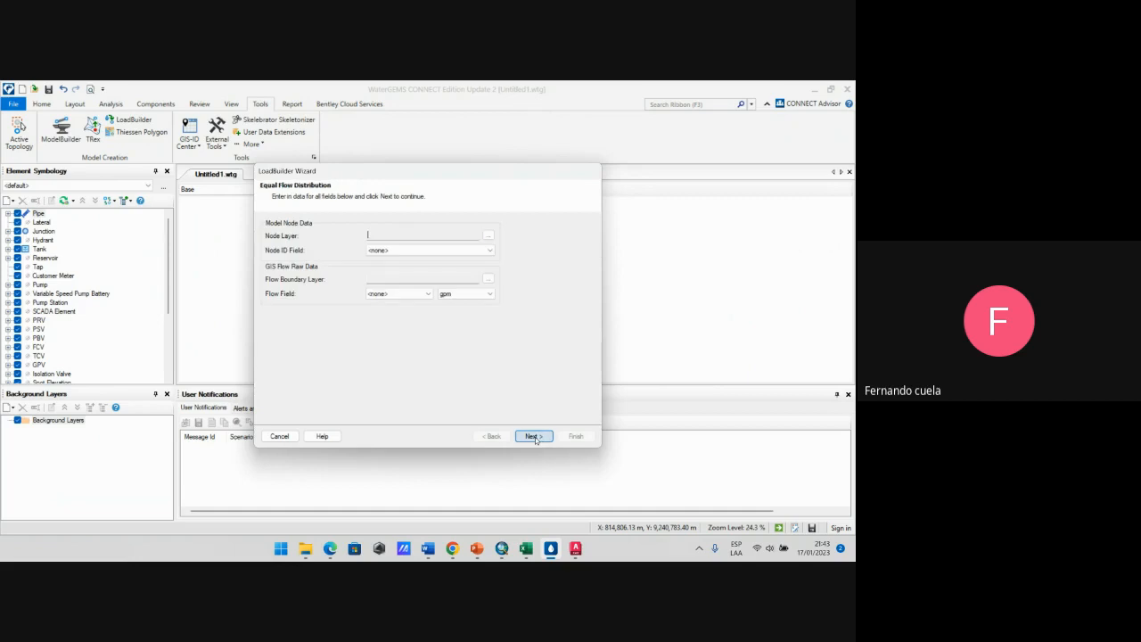
Step: Set the node layer of the equal flow distribution to Junction\All Elements
left_click(488, 235)
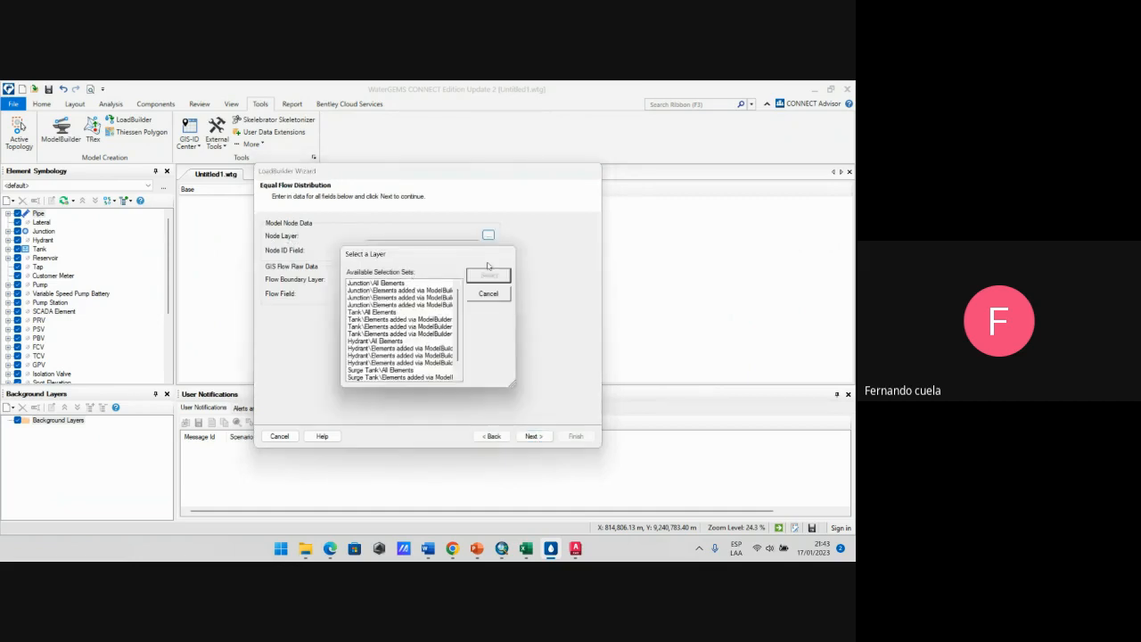
left_click(497, 296)
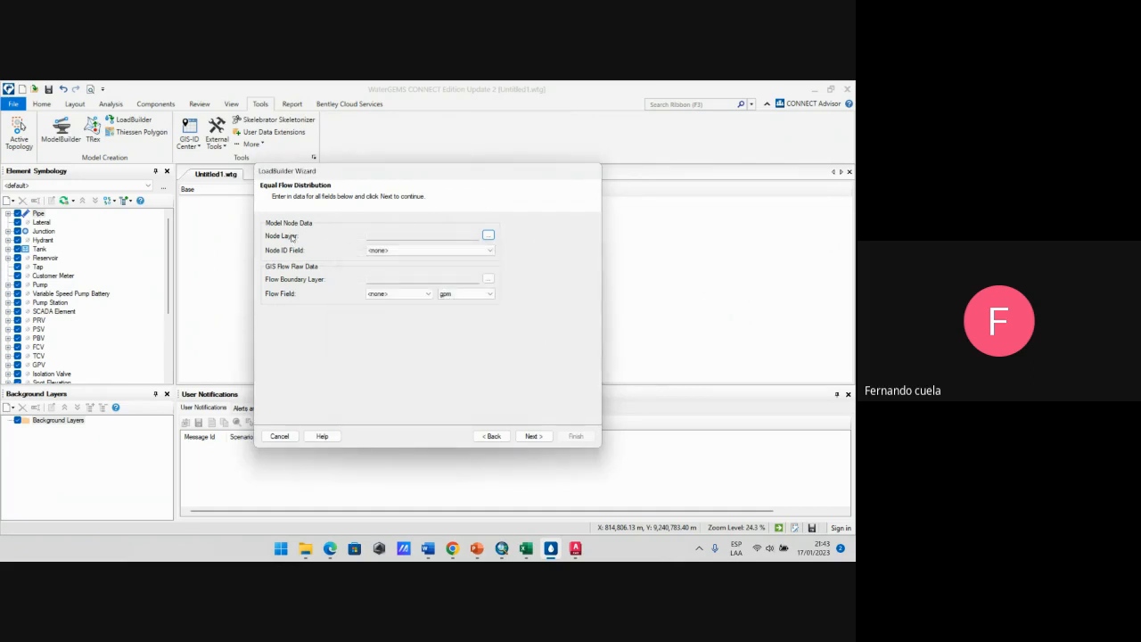
left_click(488, 236)
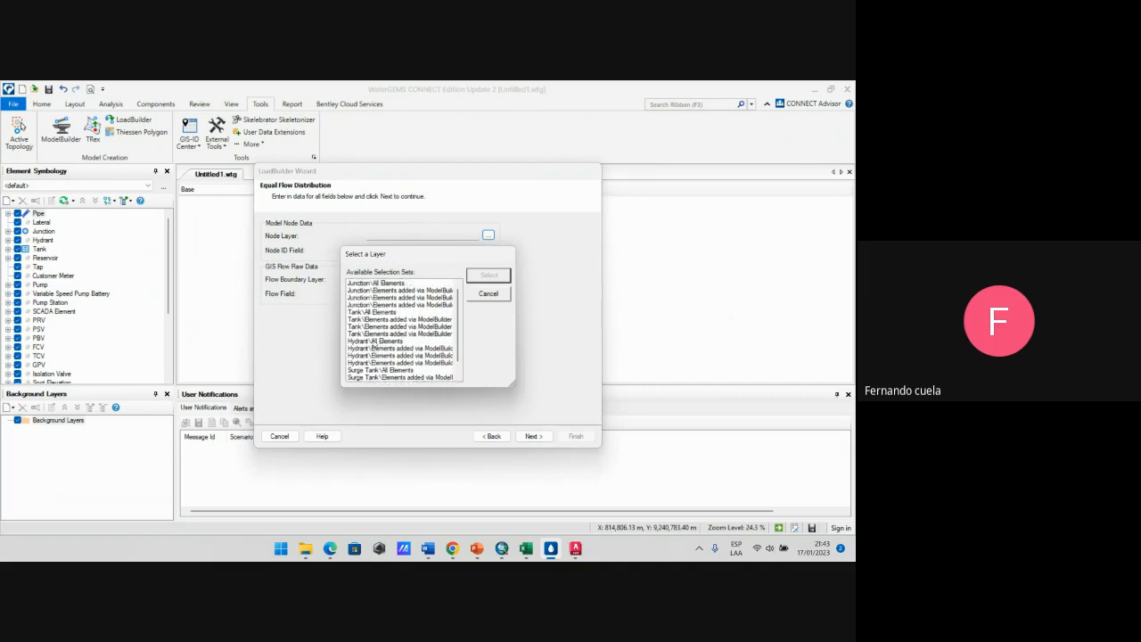
left_click(393, 284)
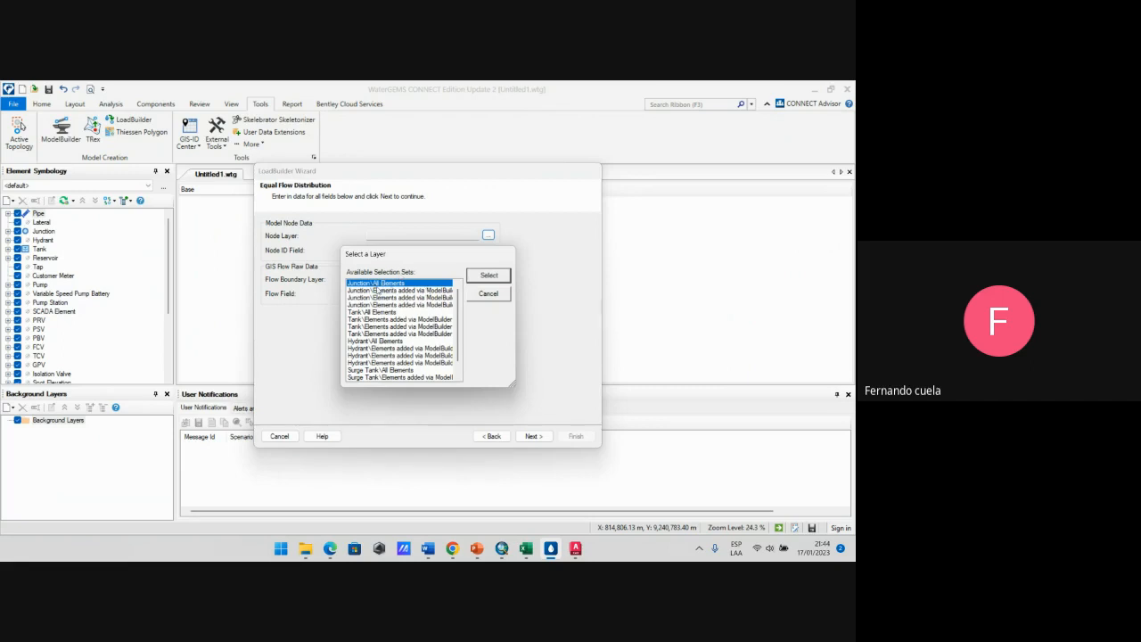
left_click(485, 275)
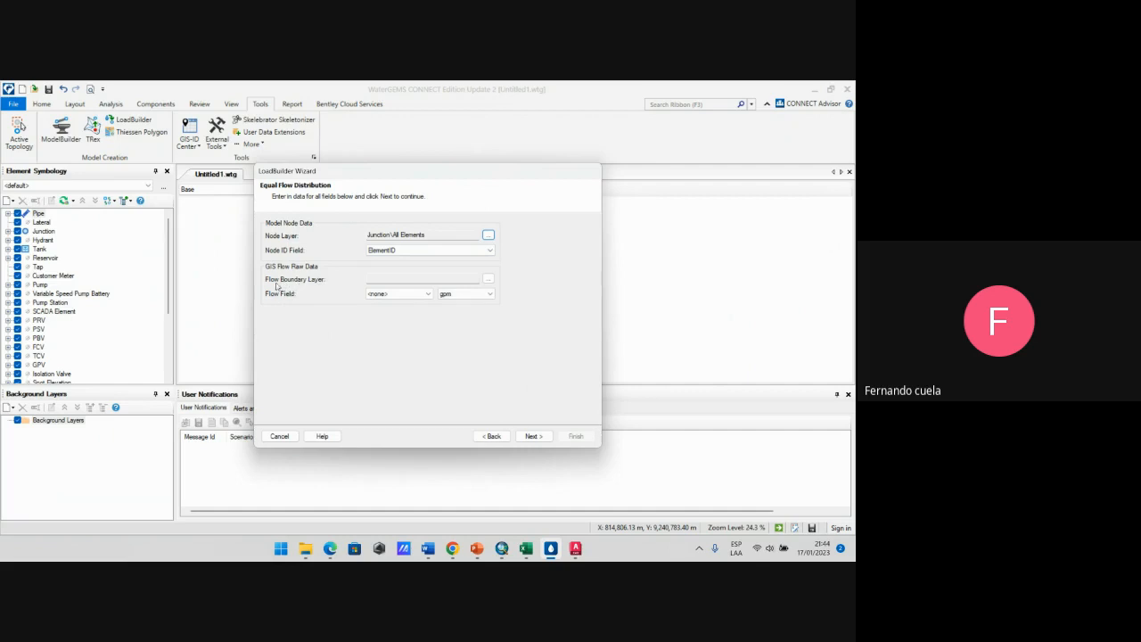
Step: Browse for a flow boundary shapefile, cancel the LoadBuilder wizard and close LoadBuilder
left_click(489, 279)
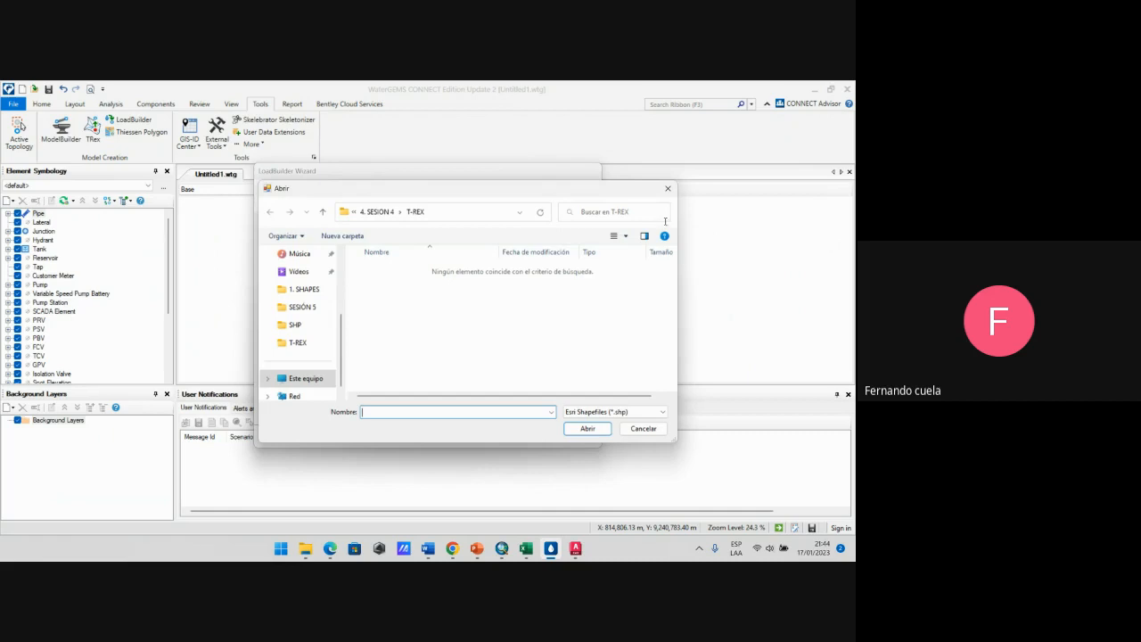
left_click(668, 189)
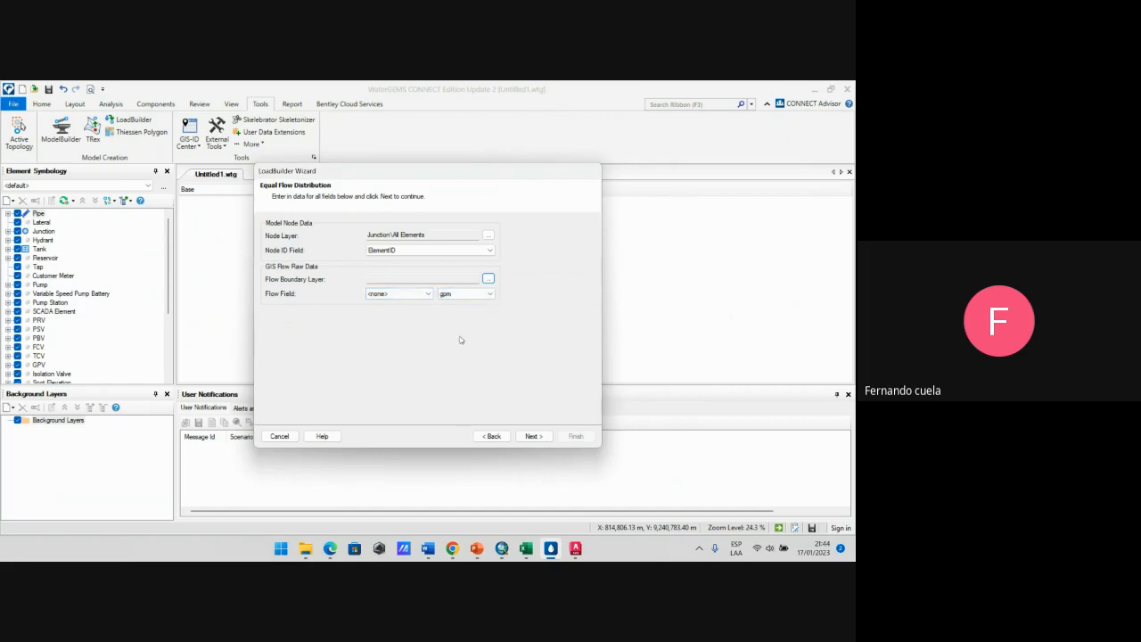
left_click(279, 438)
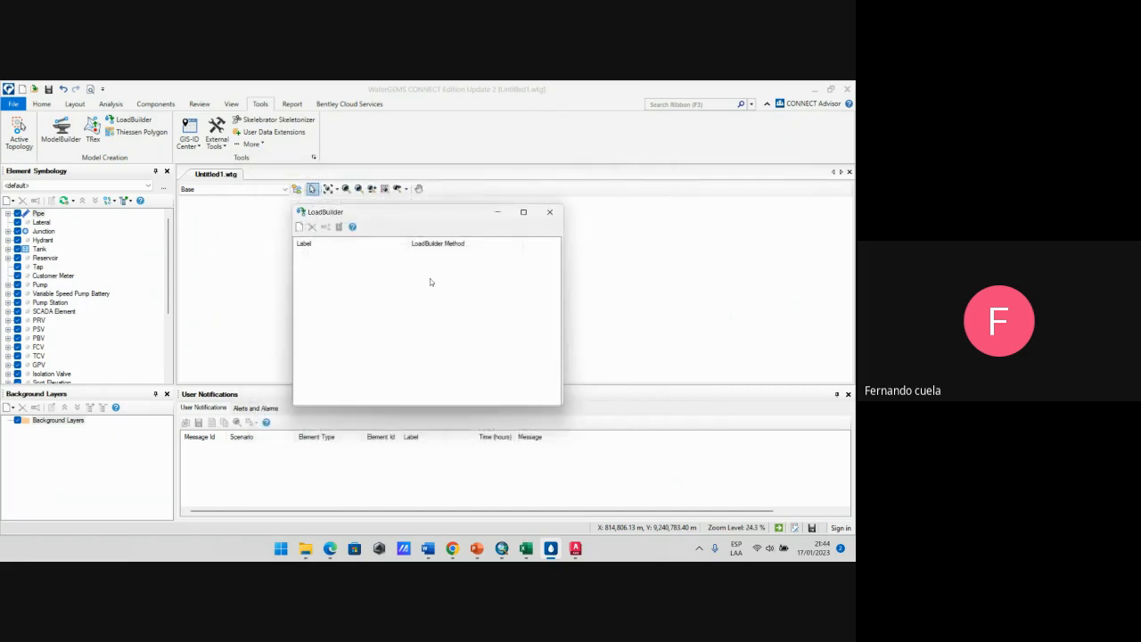
left_click(544, 212)
Step: Start the Thiessen Polygon Creator and set its node layer to Junction\All Elements
scroll(587, 289, "down", 3)
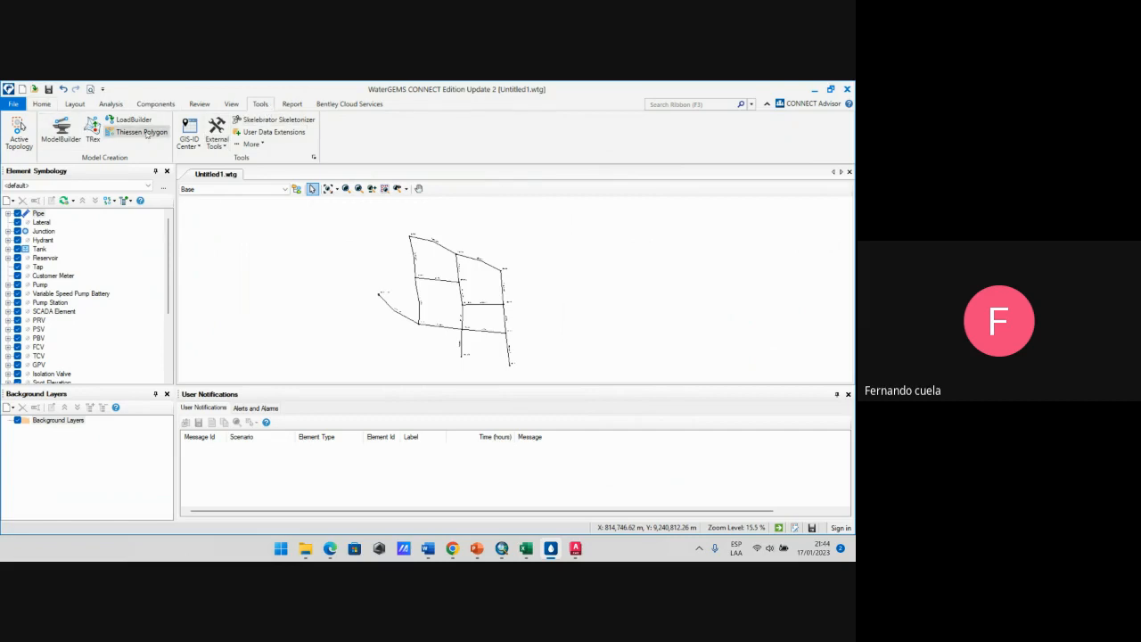
left_click(107, 132)
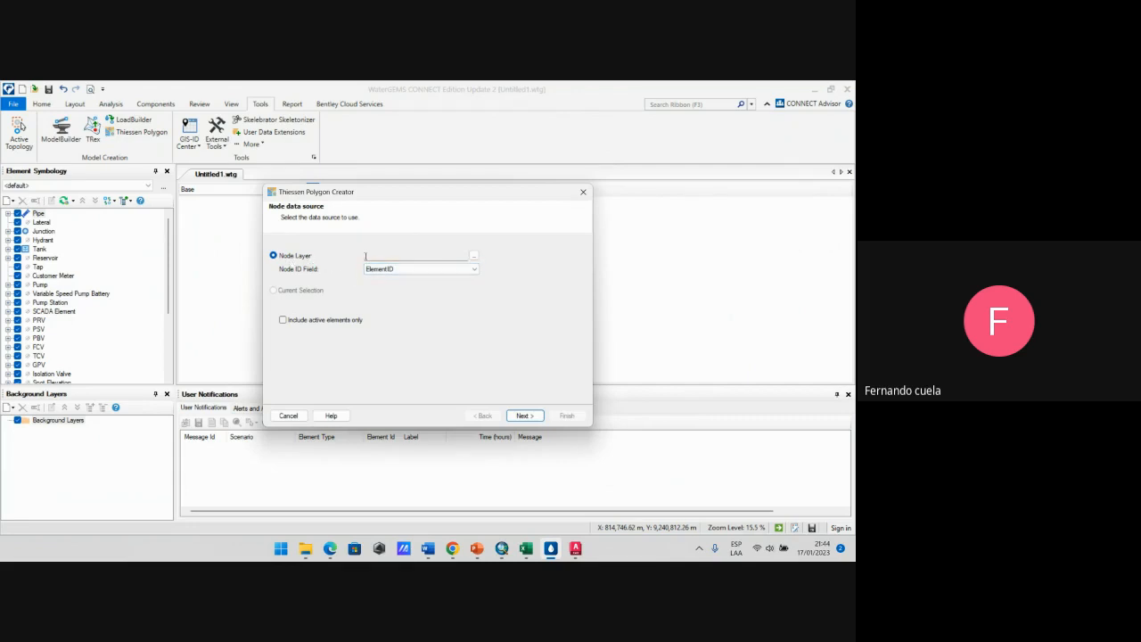
left_click(474, 256)
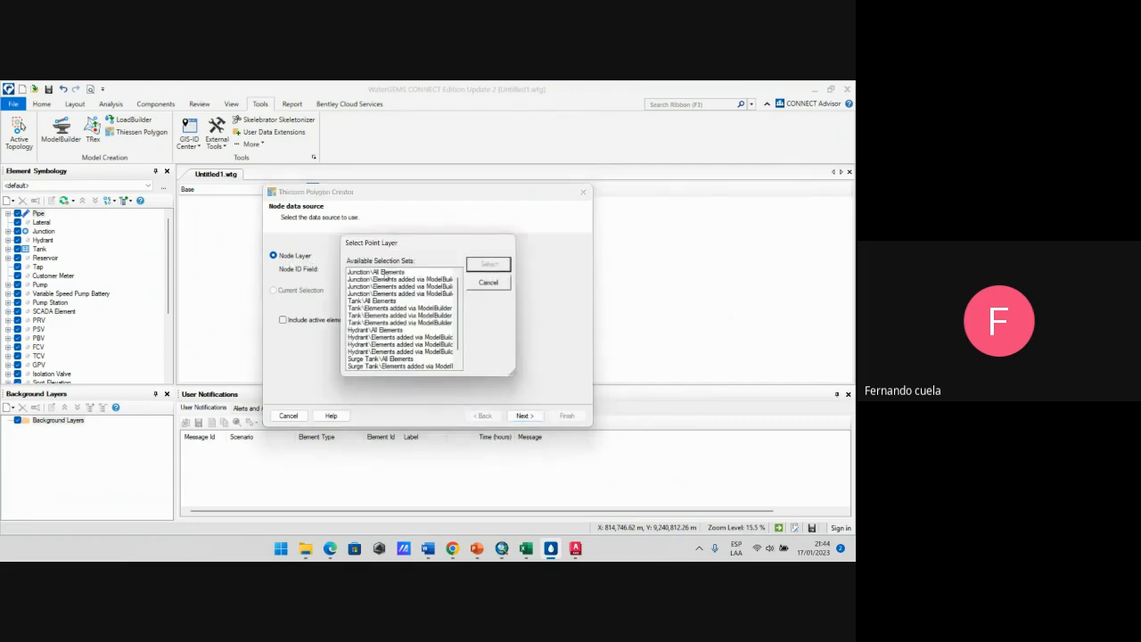
left_click(384, 272)
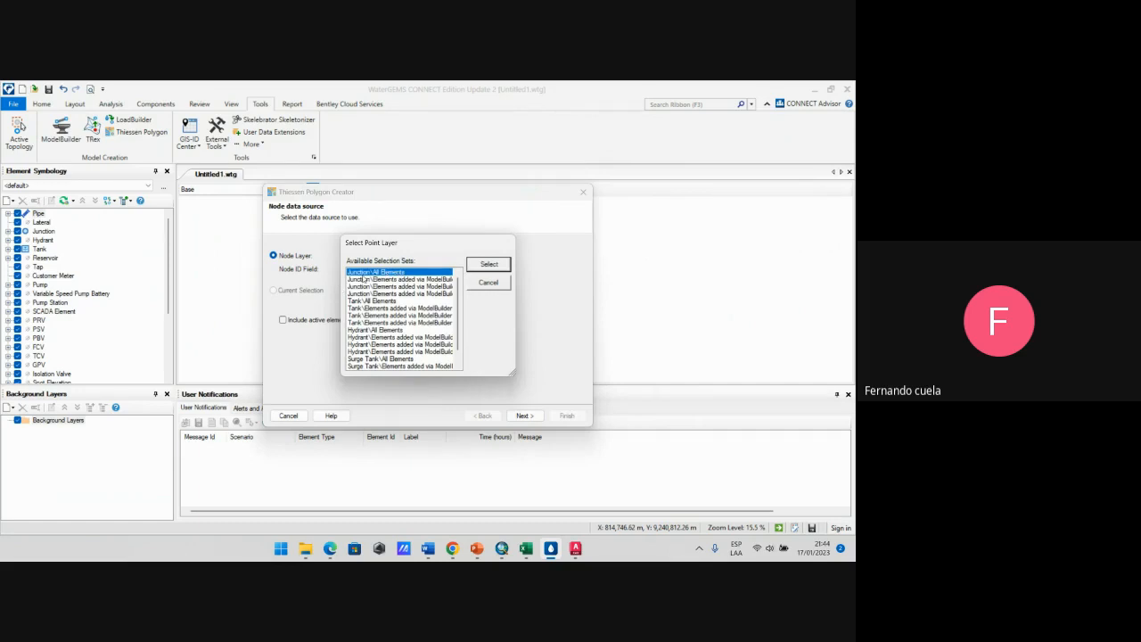
left_click(386, 302)
left_click(381, 330)
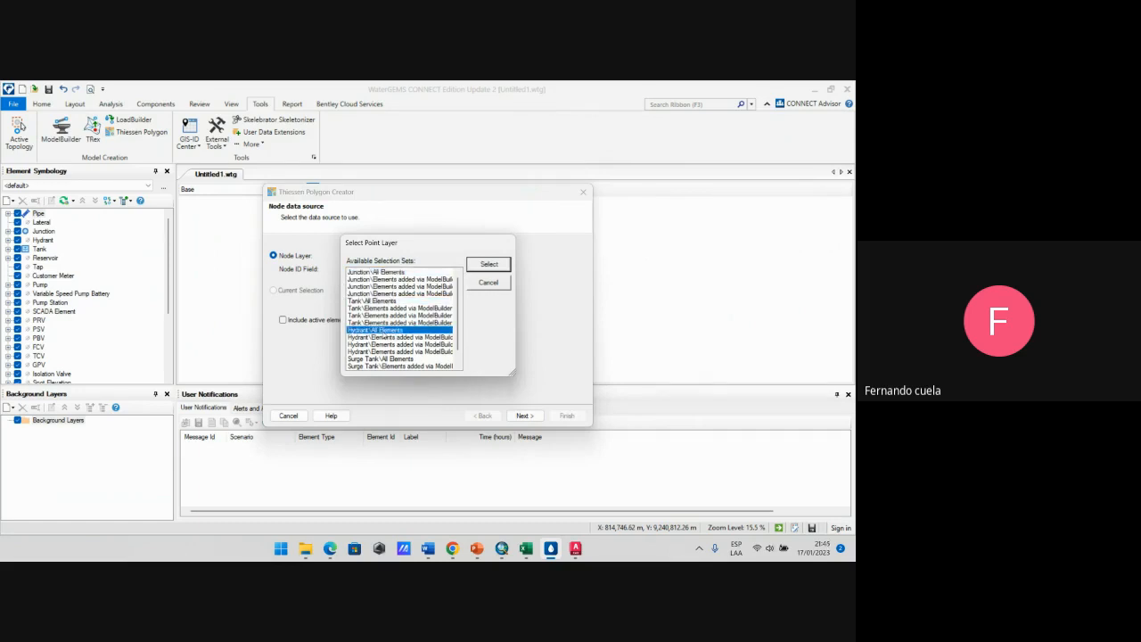
scroll(383, 333, "down", 1)
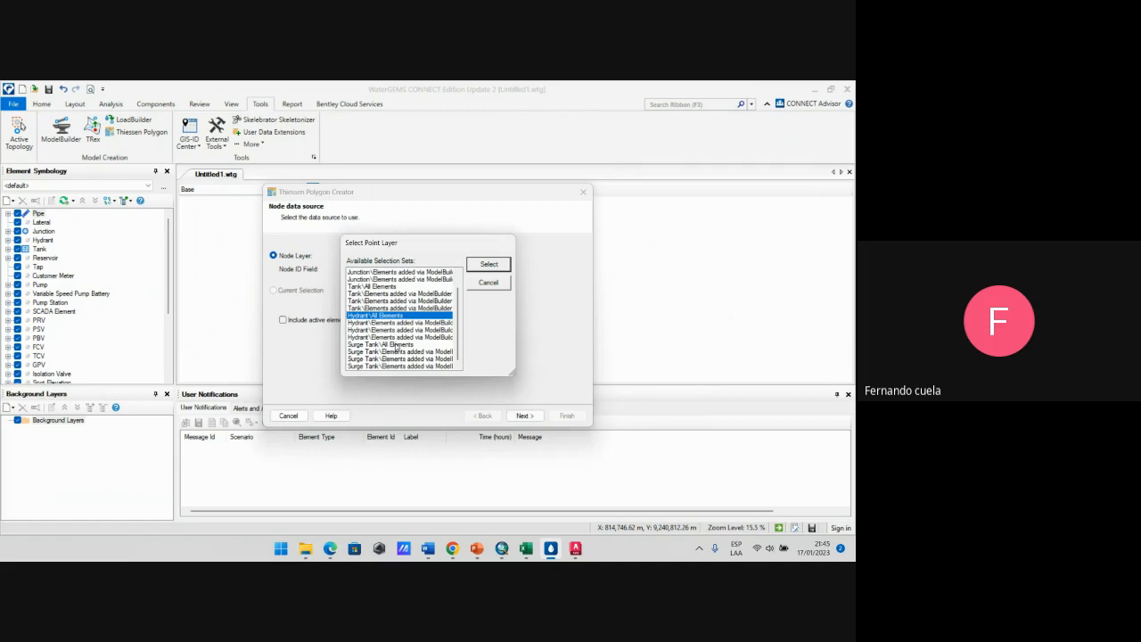
scroll(396, 345, "up", 1)
left_click(375, 273)
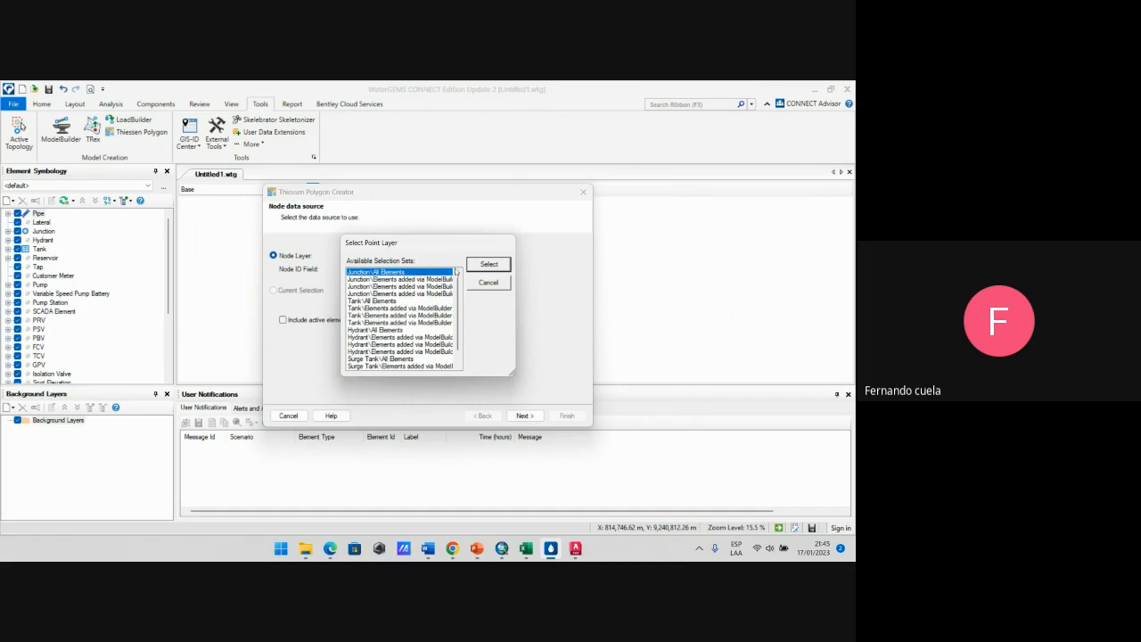
left_click(489, 266)
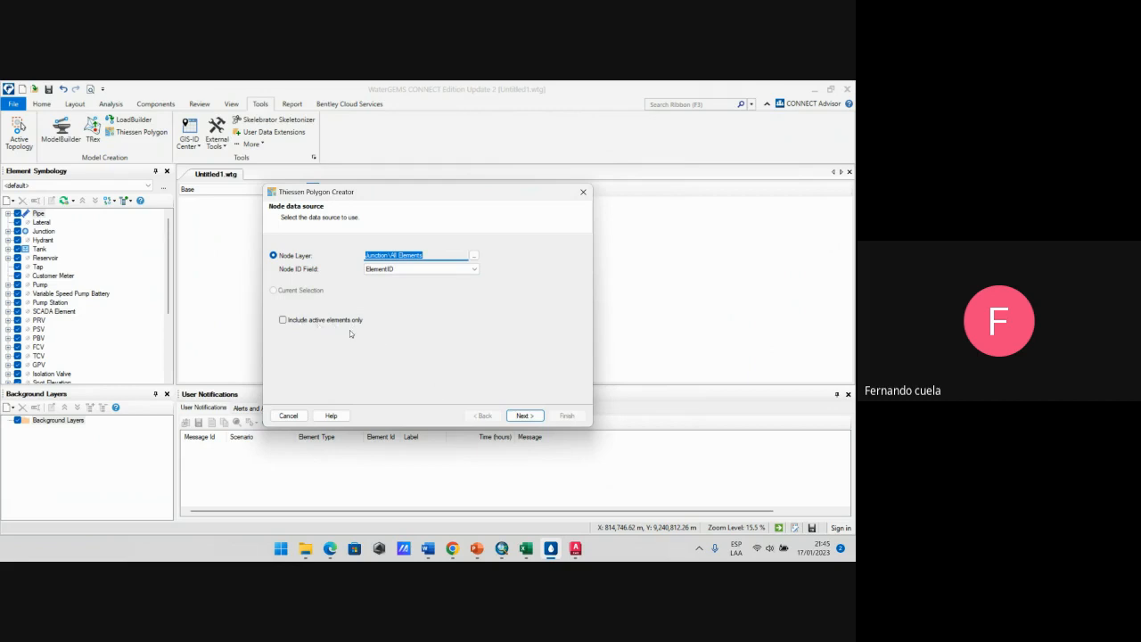
Step: Try a polygon boundary layer instead of a buffering percentage, browse for its shapefile, and close the Thiessen Polygon Creator without choosing one
left_click(524, 415)
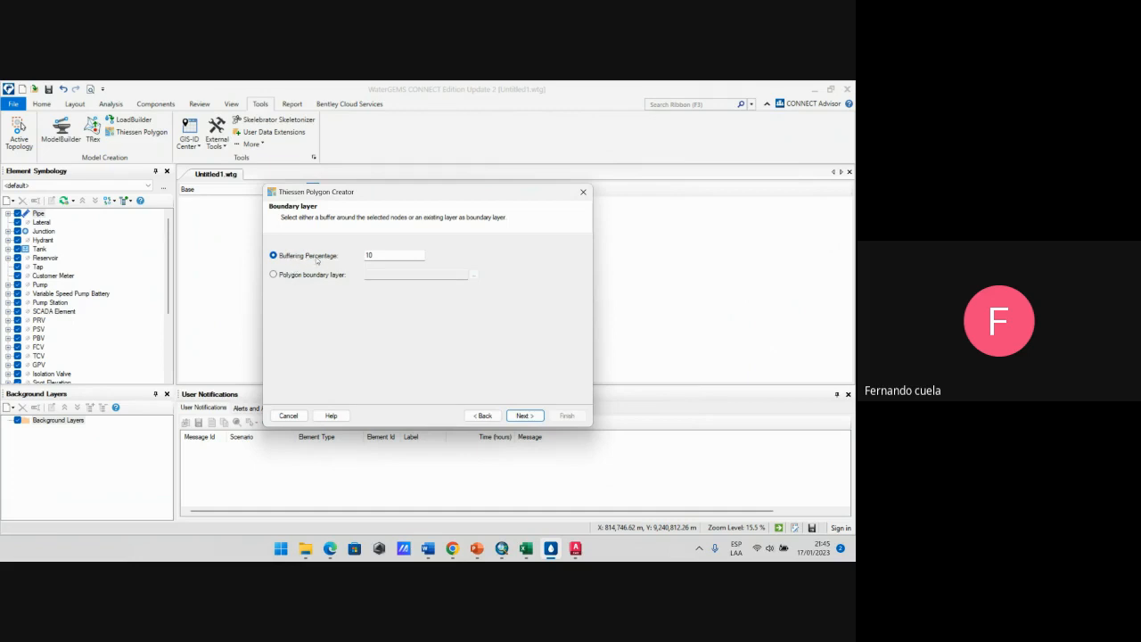
left_click(274, 276)
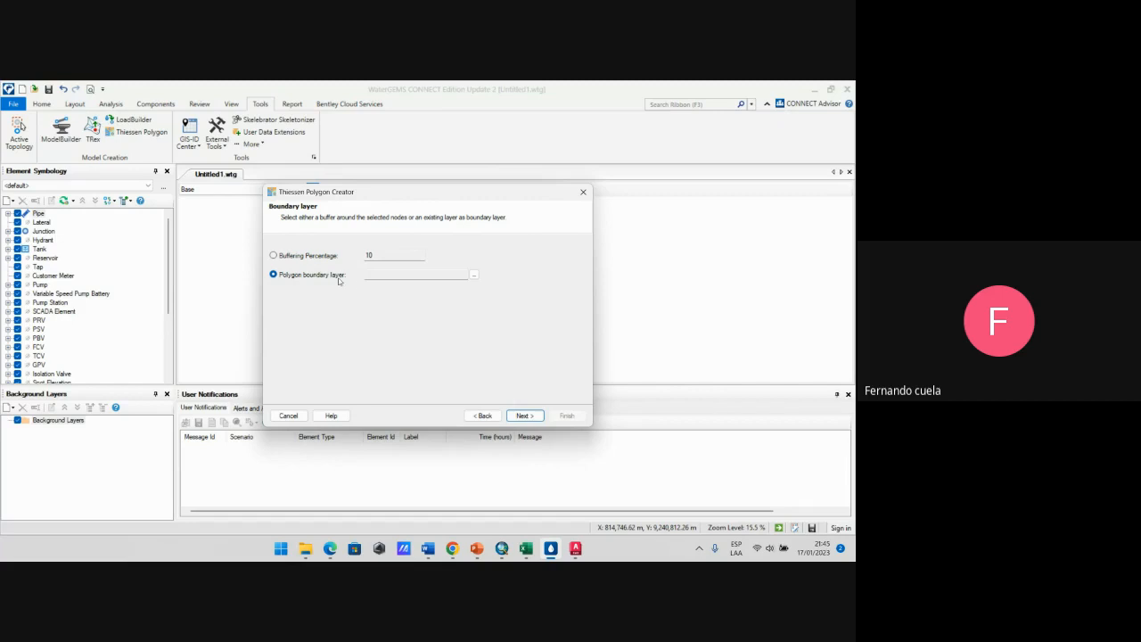
left_click(473, 275)
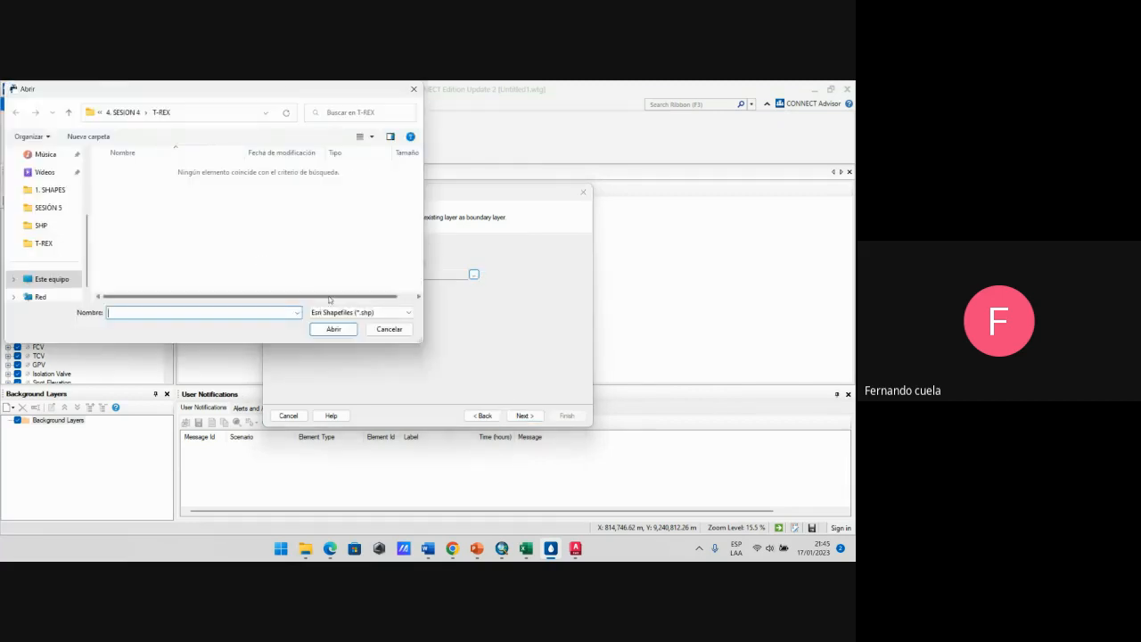
left_click(357, 313)
left_click(360, 321)
left_click(413, 90)
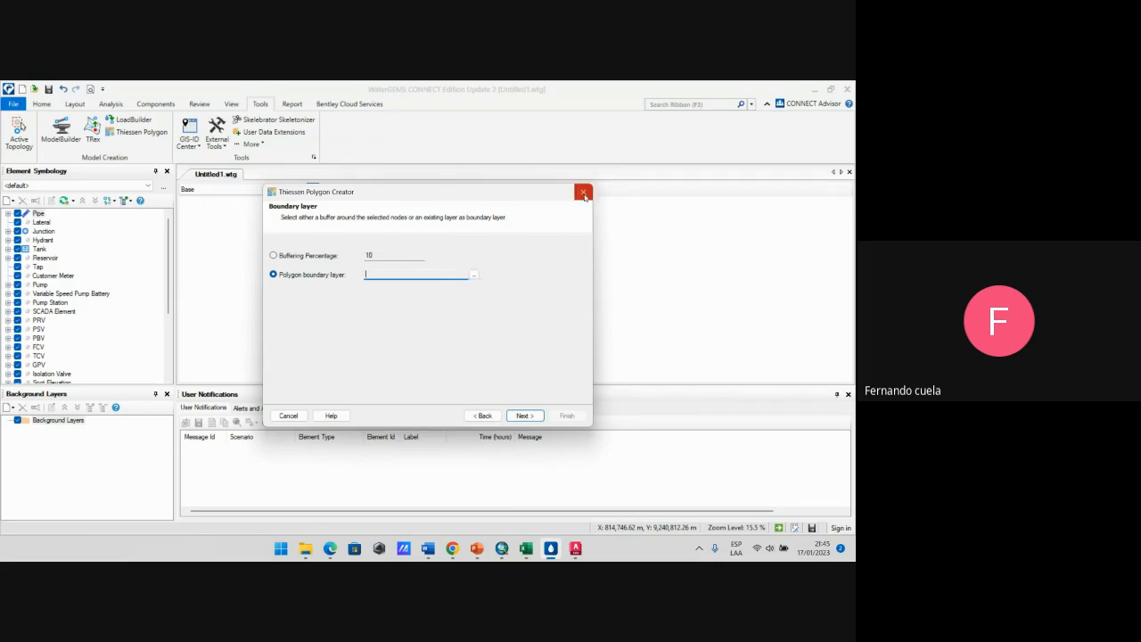
left_click(583, 192)
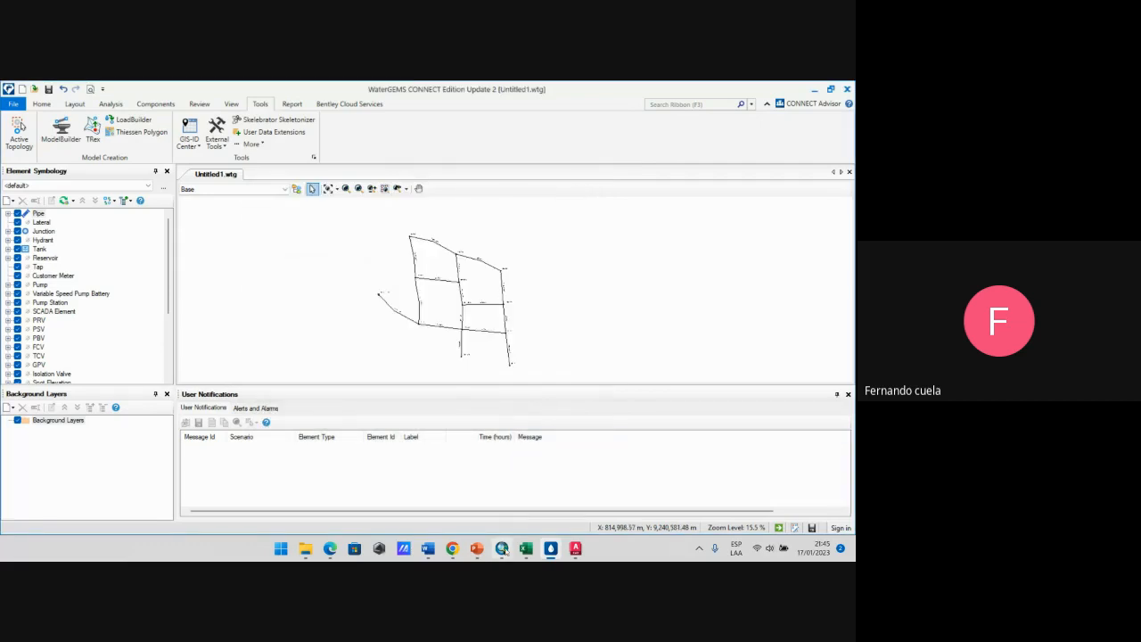
Step: Switch to ArcMap and view the whole pipe network at 1:2,500
left_click(501, 548)
scroll(484, 242, "down", 2)
scroll(484, 241, "up", 1)
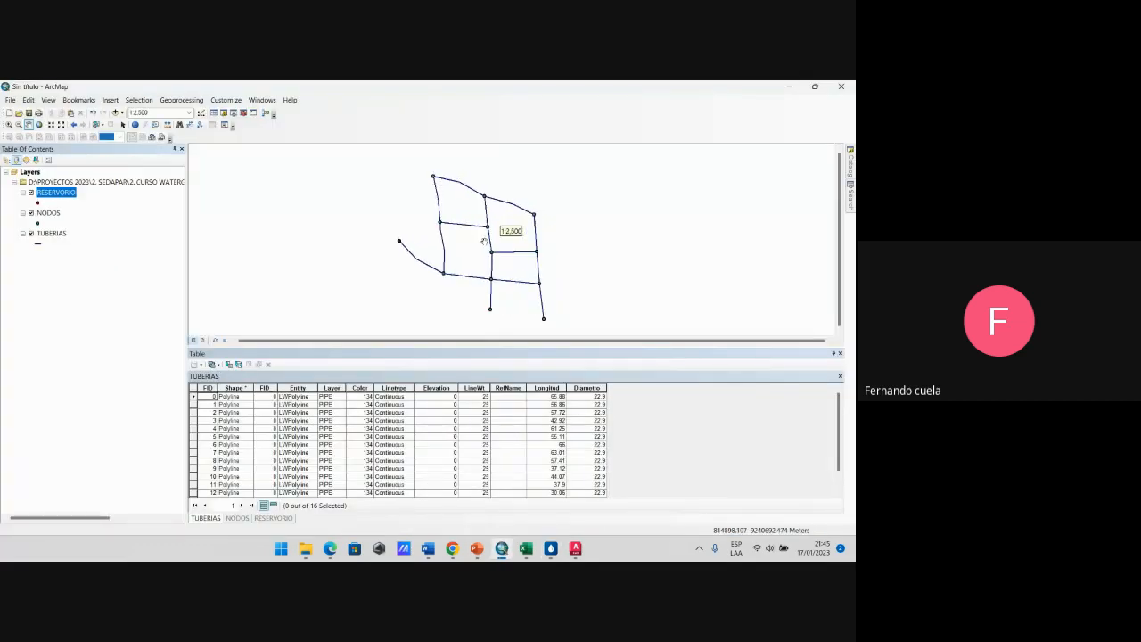
left_click_drag(509, 274, 481, 268)
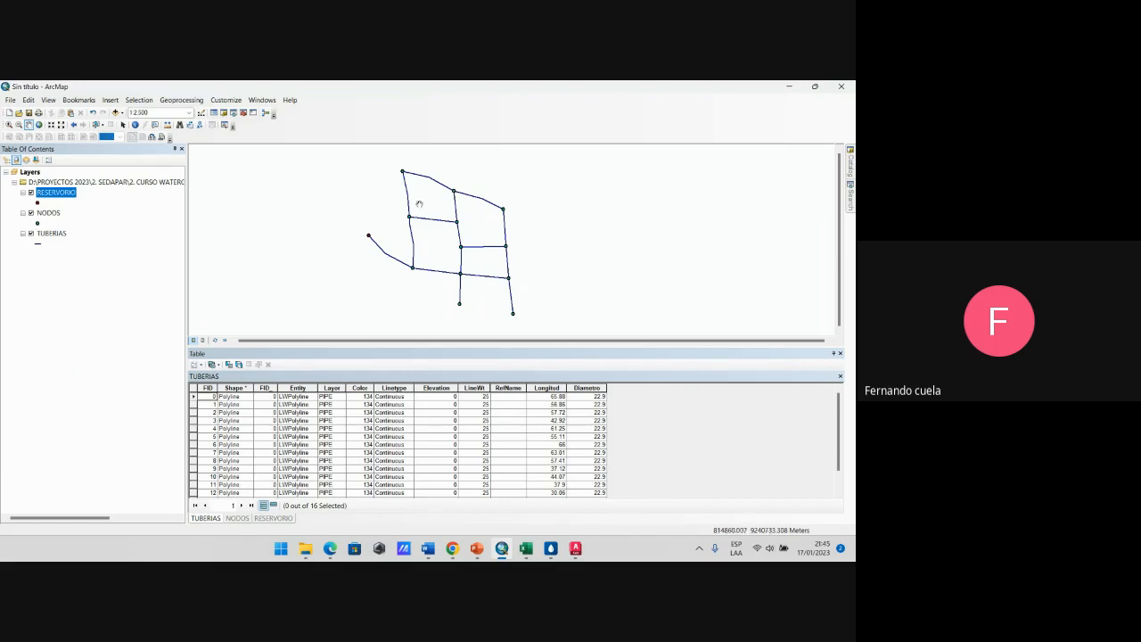
Step: View the network's boundary outline in AutoCAD, return to ArcMap and start the Create Feature Class tool from Data Management Tools
left_click(575, 548)
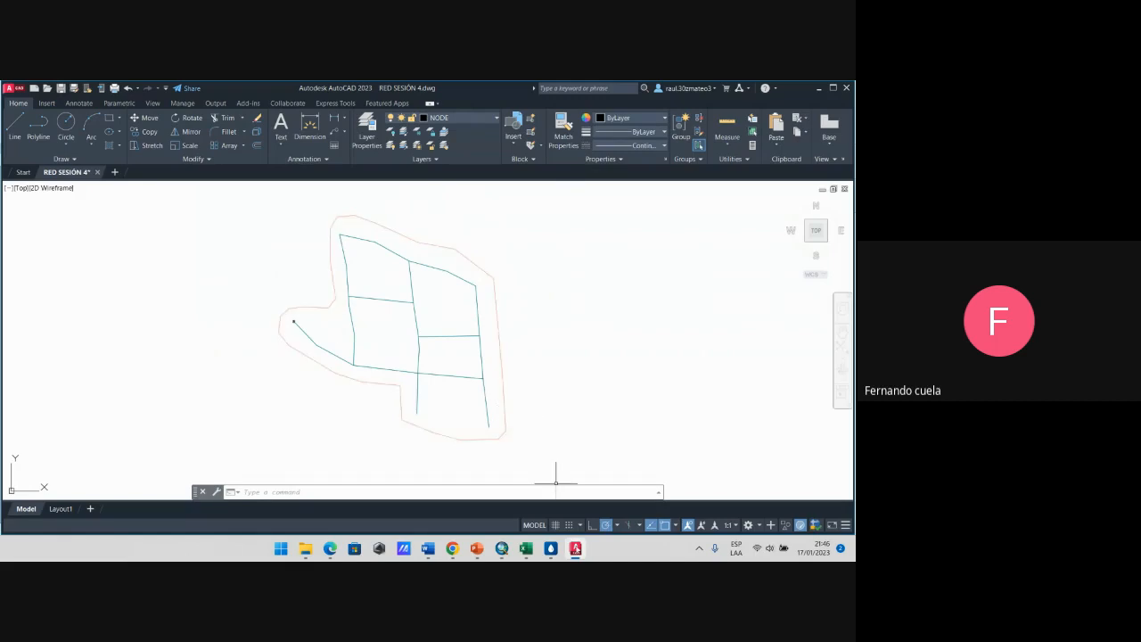
key("alt+Tab")
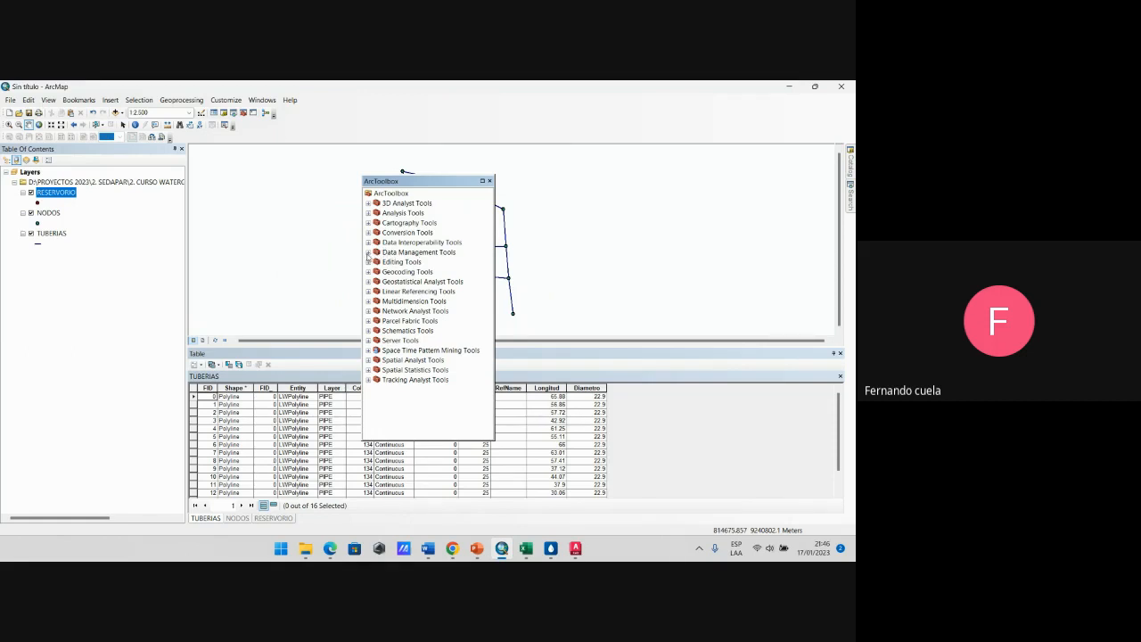
left_click(368, 253)
scroll(419, 228, "down", 1)
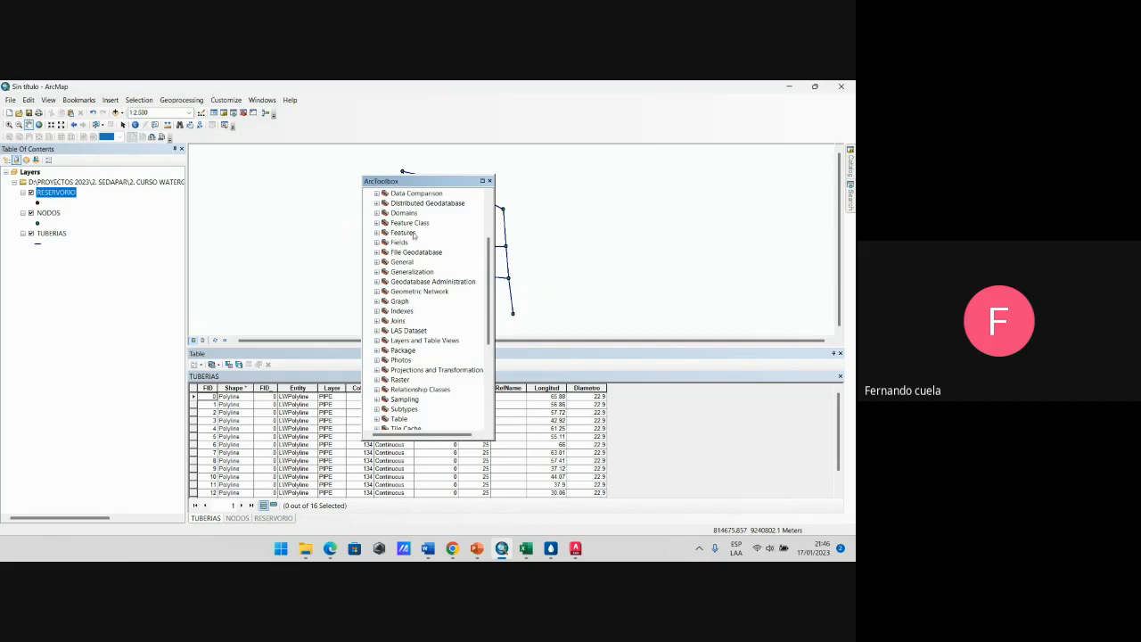
left_click(376, 233)
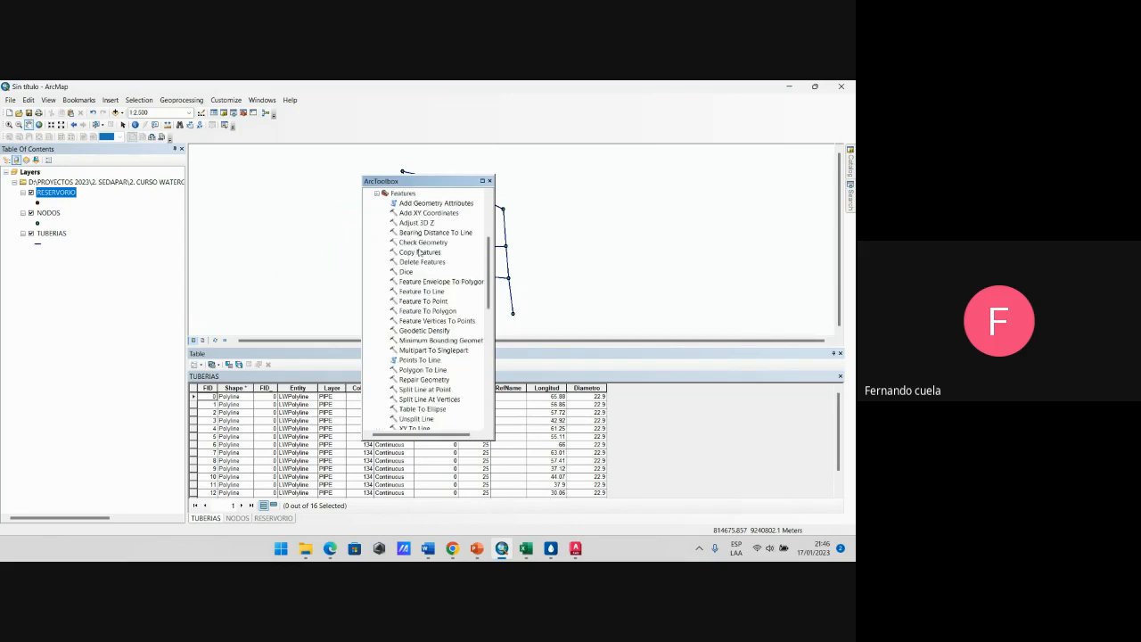
scroll(380, 225, "up", 1)
left_click(376, 213)
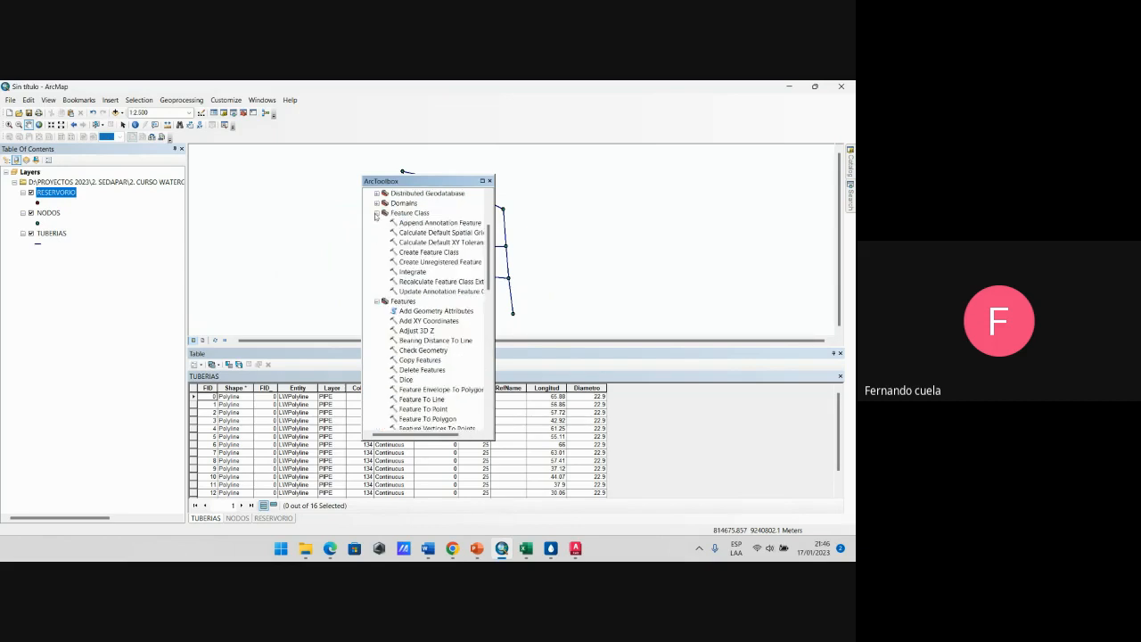
double_click(432, 254)
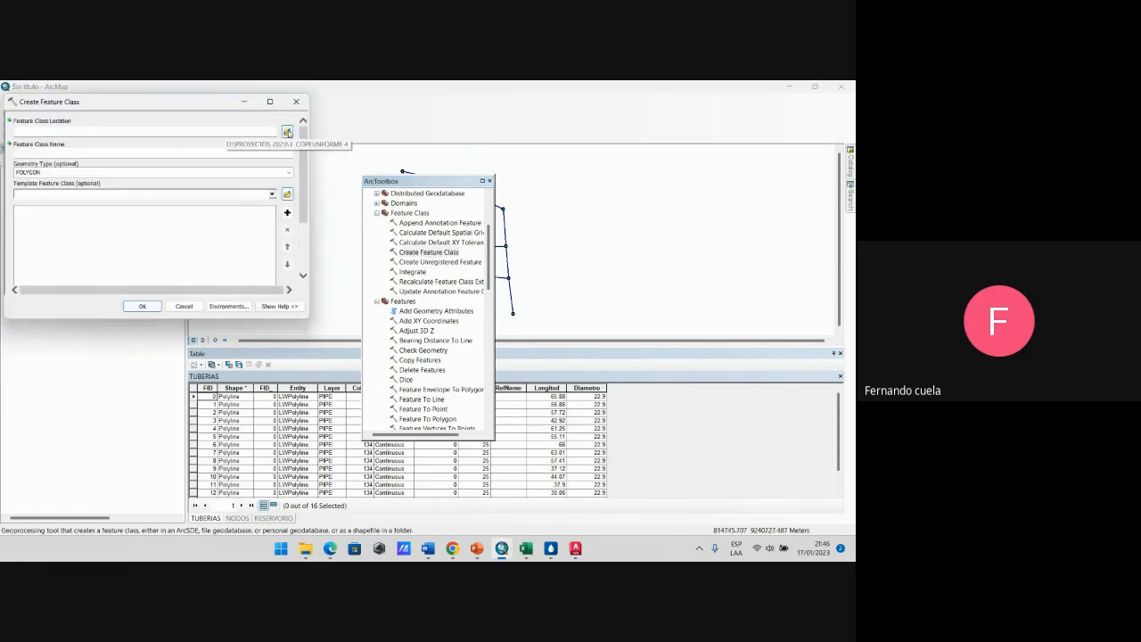
Step: Browse for the feature class location to PROYECTOS 2023\2. SEDAPAR\2. CURSO WATERGEMS\4. SESION 4\LOAD BUILDER
left_click(287, 132)
left_click(157, 139)
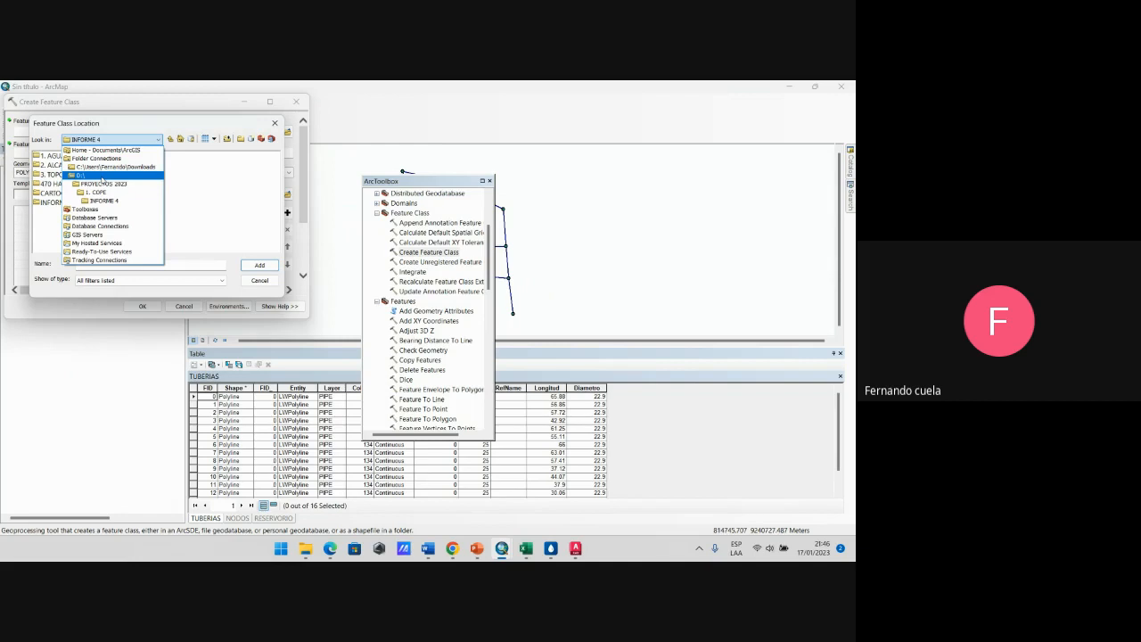
left_click(106, 183)
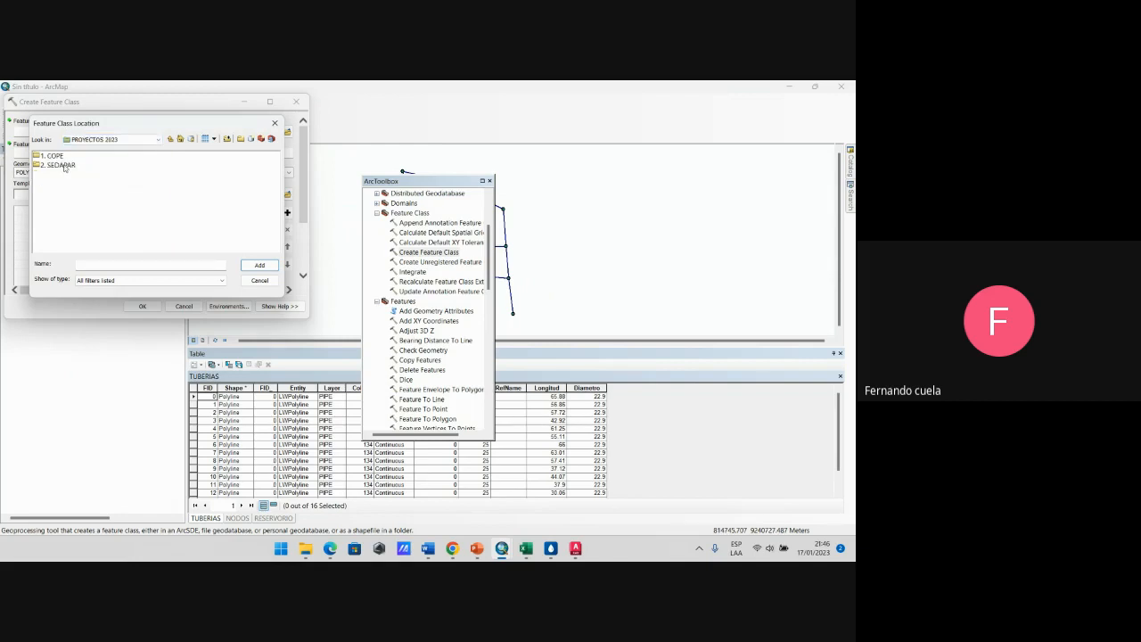
left_click(64, 166)
double_click(65, 166)
double_click(82, 167)
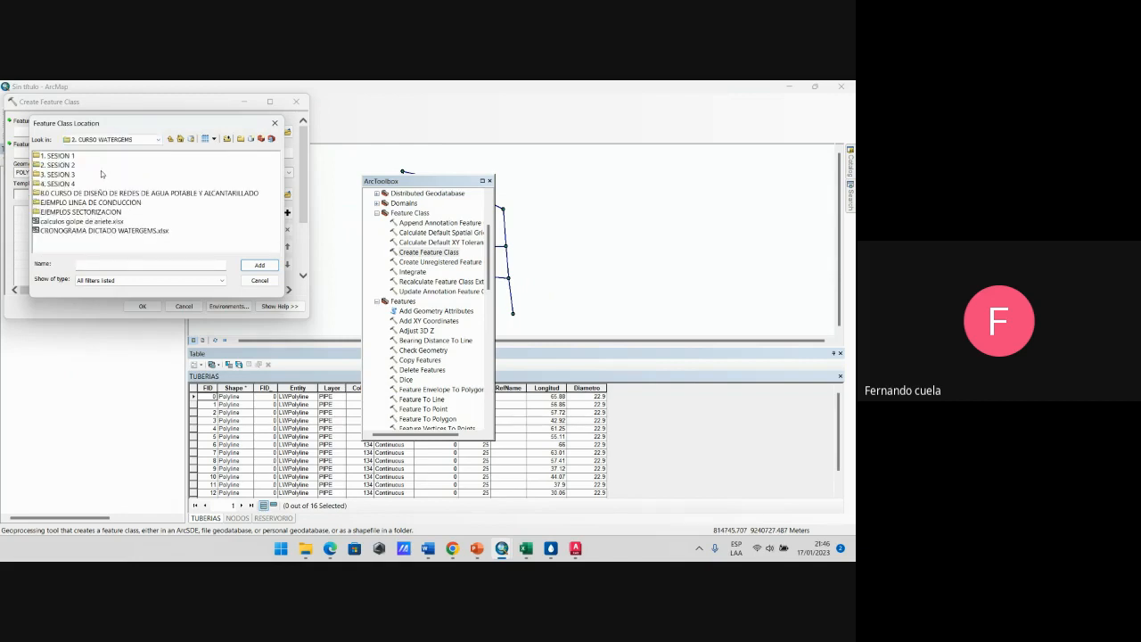
double_click(74, 184)
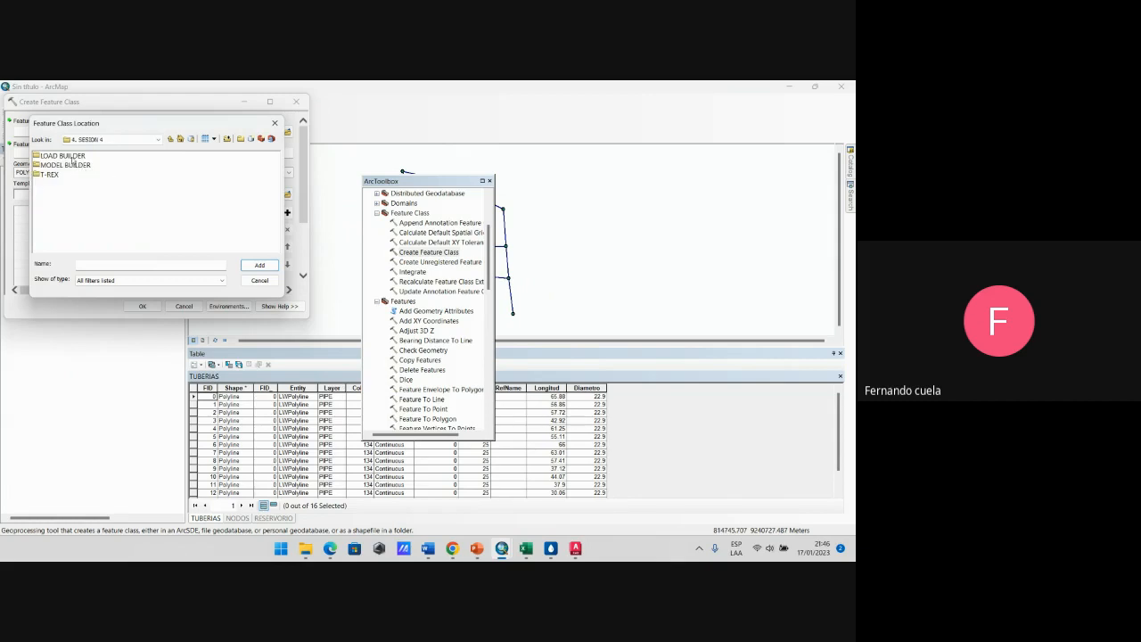
double_click(73, 156)
Step: Create a new folder named CIRCUITO inside LOAD BUILDER and open it
left_click(239, 139)
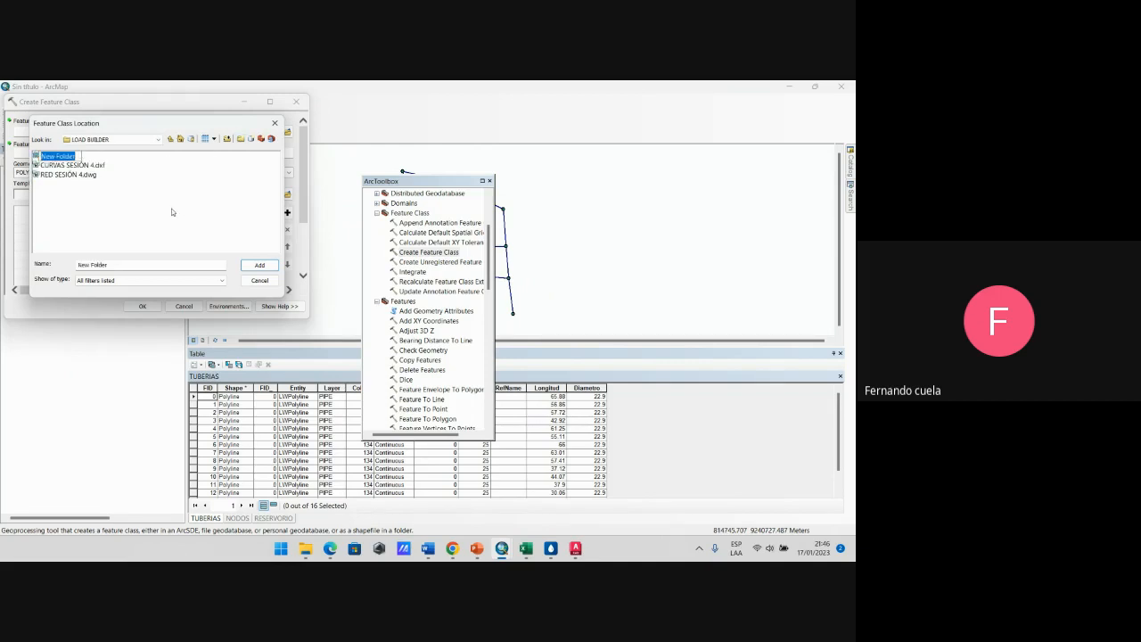
type("POIDE IN")
key("BackSpace")
key("BackSpace")
key("BackSpace")
key("BackSpace")
key("BackSpace")
key("BackSpace")
key("BackSpace")
key("BackSpace")
type("CIRCUITO")
key("Return")
double_click(51, 159)
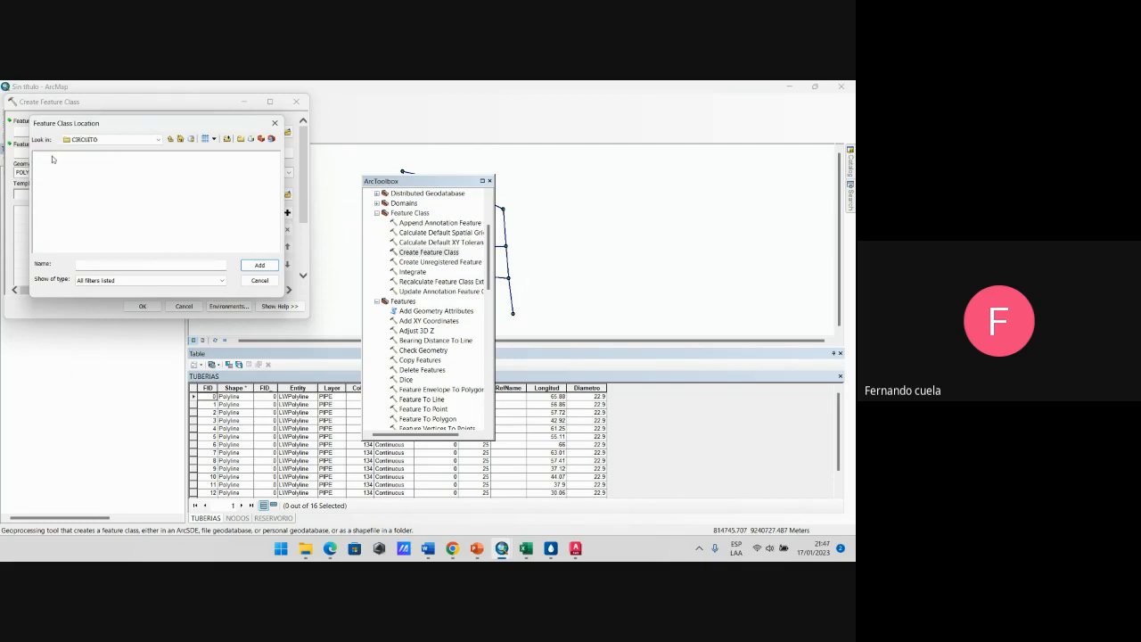
left_click(171, 140)
left_click(57, 155)
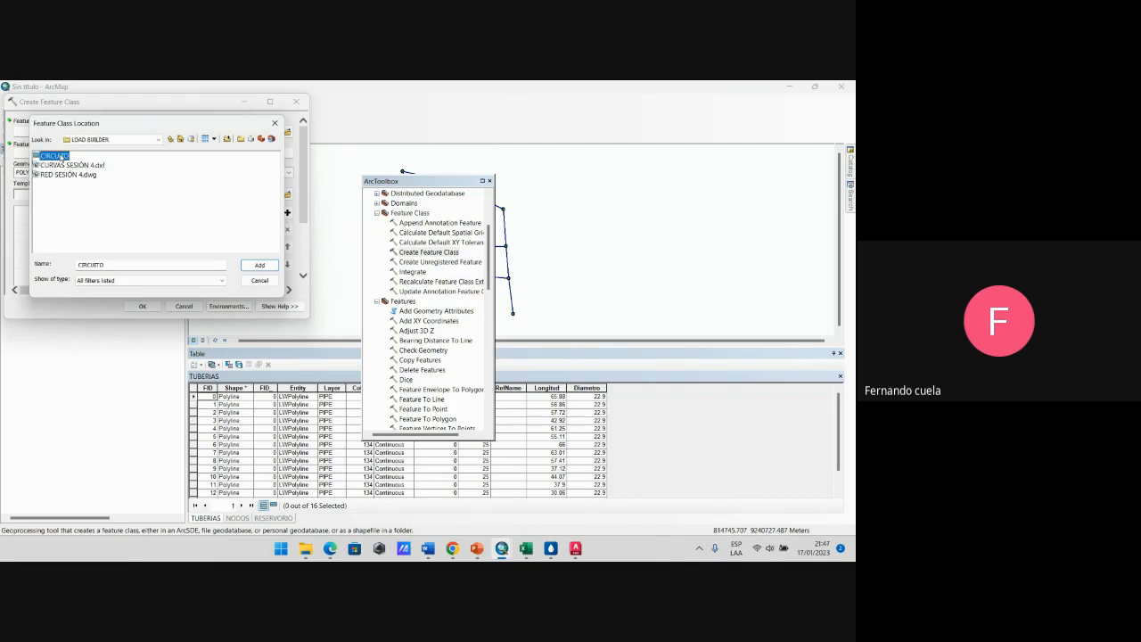
left_click(258, 264)
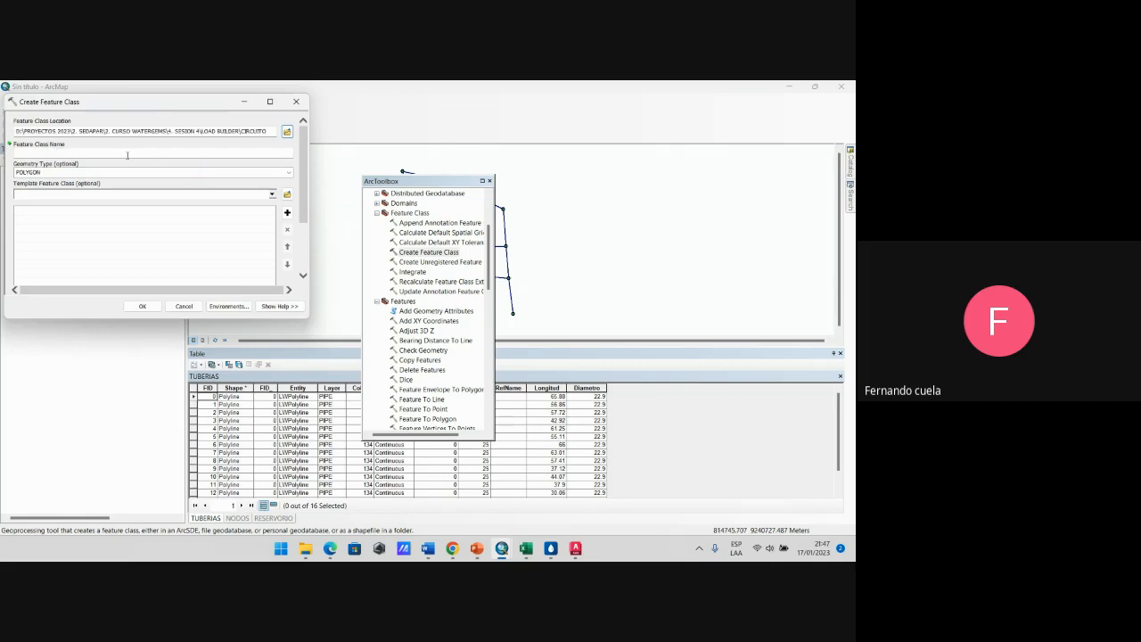
left_click(128, 154)
type("CIRCUITO")
left_click_drag(304, 175, 301, 142)
left_click(296, 102)
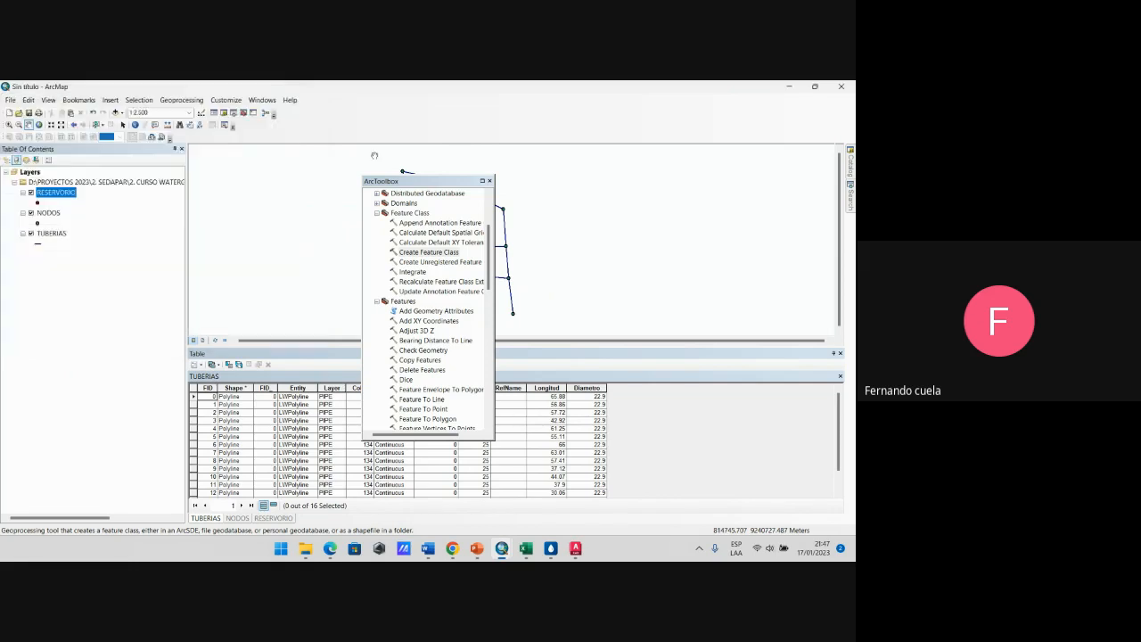
Step: Check the projected coordinate system and UTM zone in the RESERVORIO layer's source properties, and close them
left_click(489, 180)
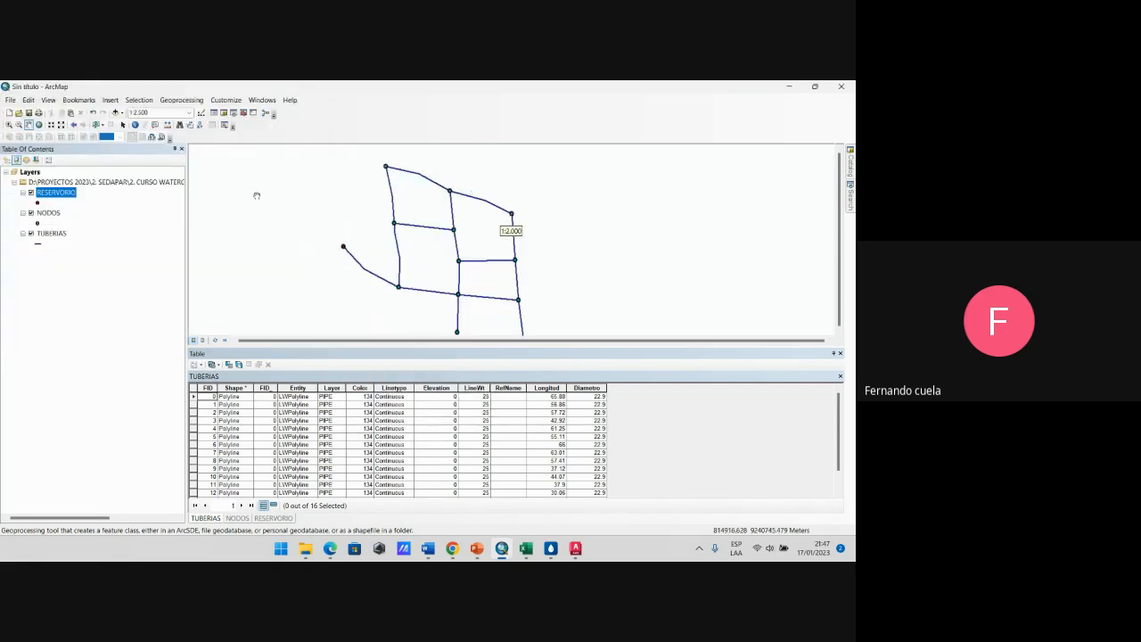
right_click(60, 192)
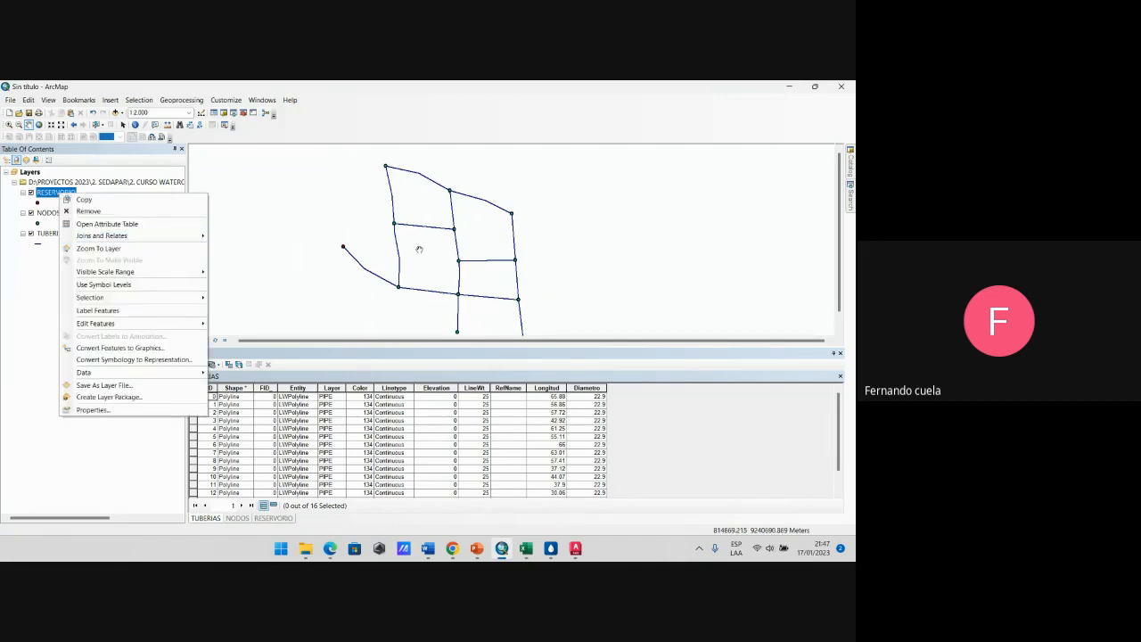
left_click(162, 424)
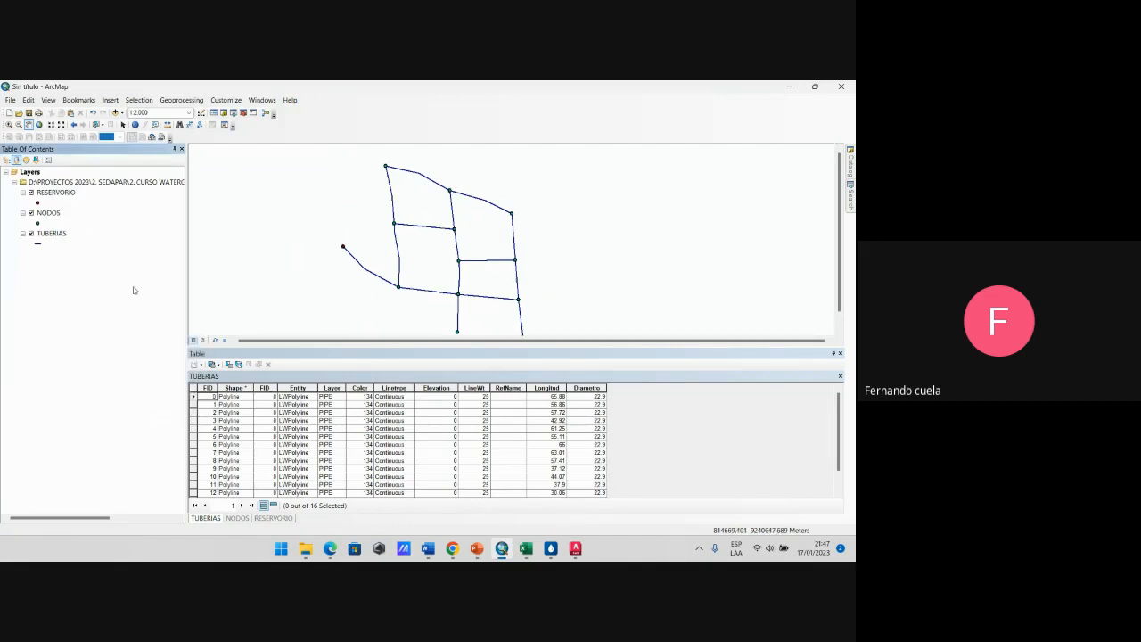
right_click(56, 195)
left_click(111, 411)
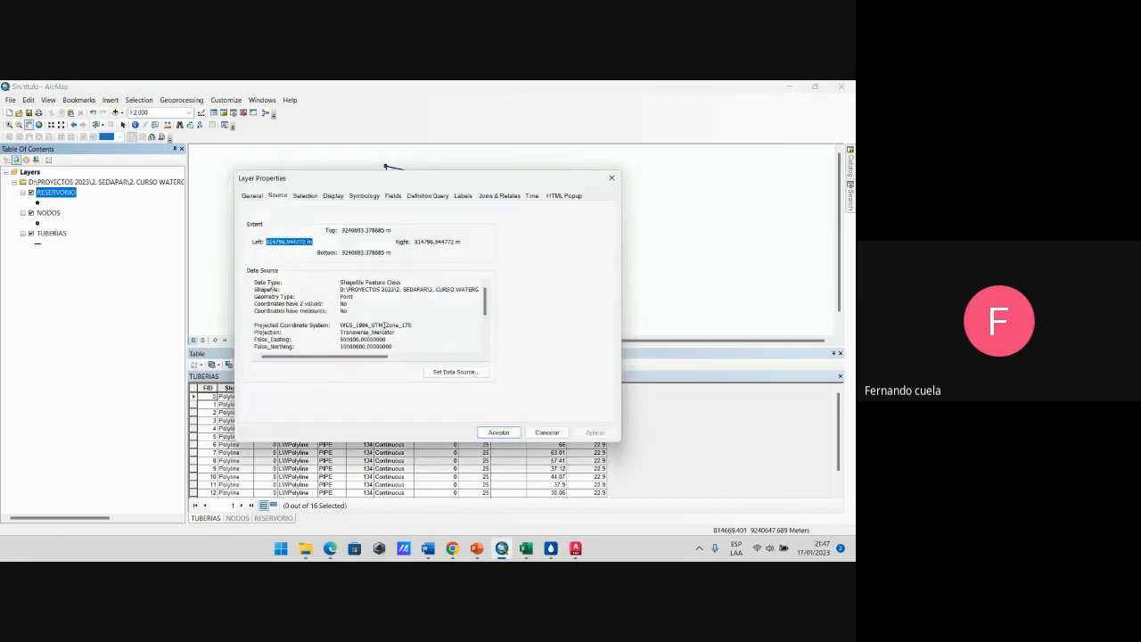
left_click_drag(385, 325, 412, 326)
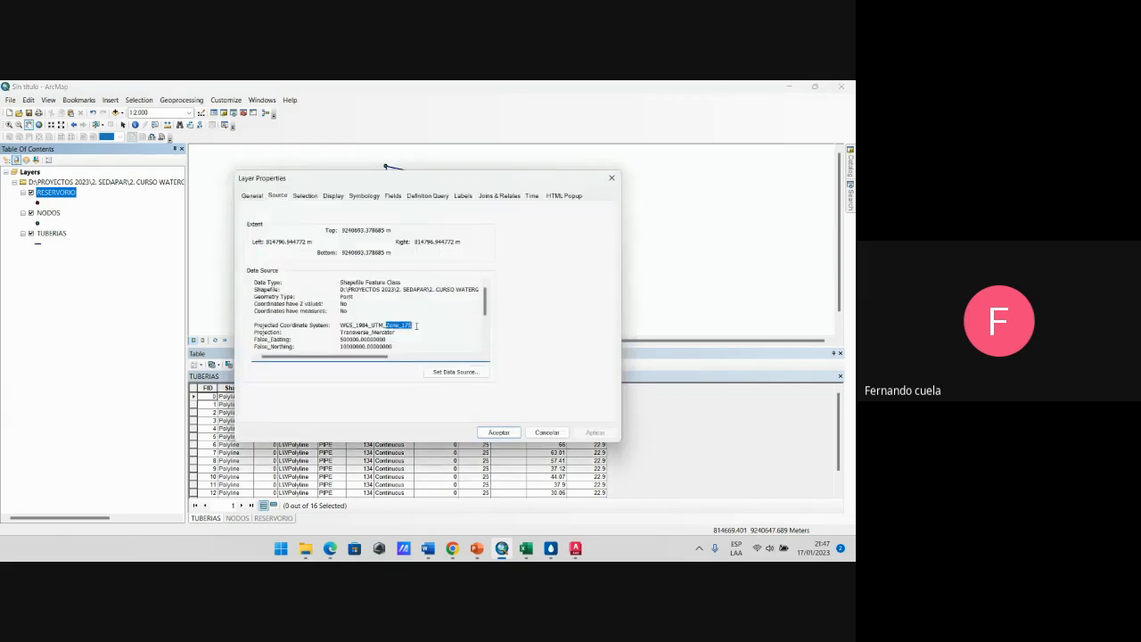
double_click(411, 327)
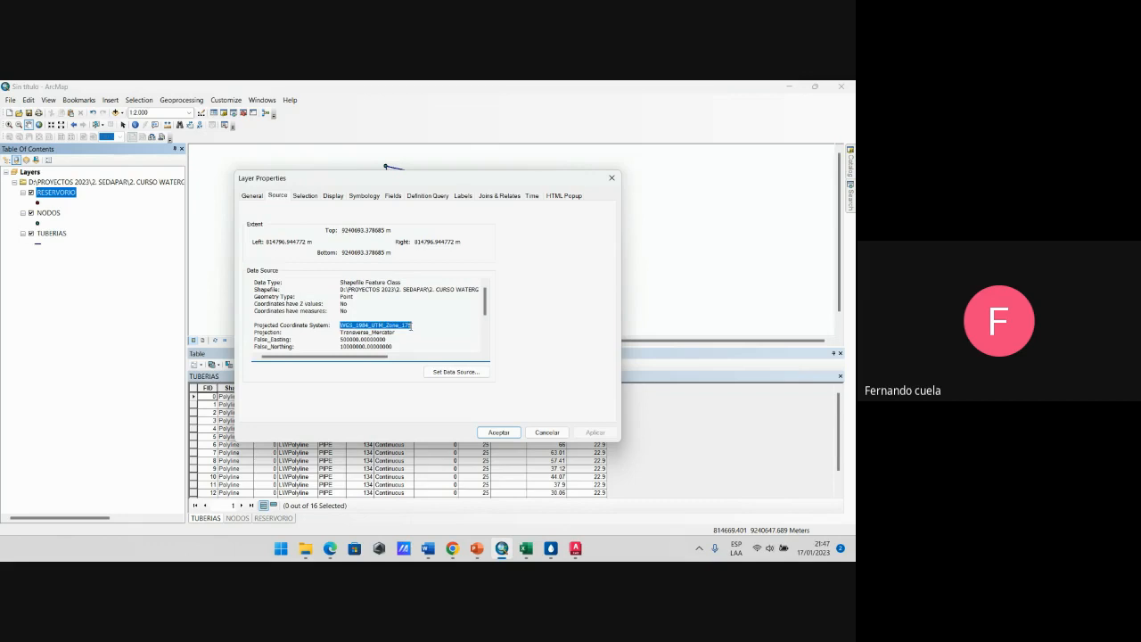
left_click(612, 178)
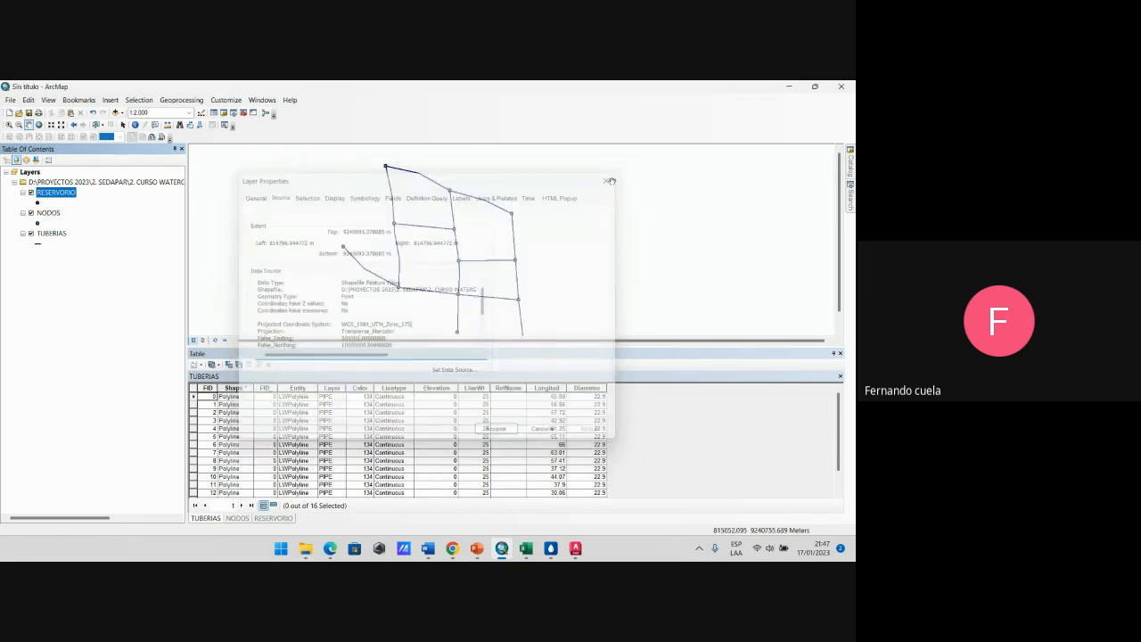
Step: Restart Create Feature Class, set its location to the CIRCUITO folder and name the polygon feature class CIRCUITO
left_click(243, 112)
double_click(439, 254)
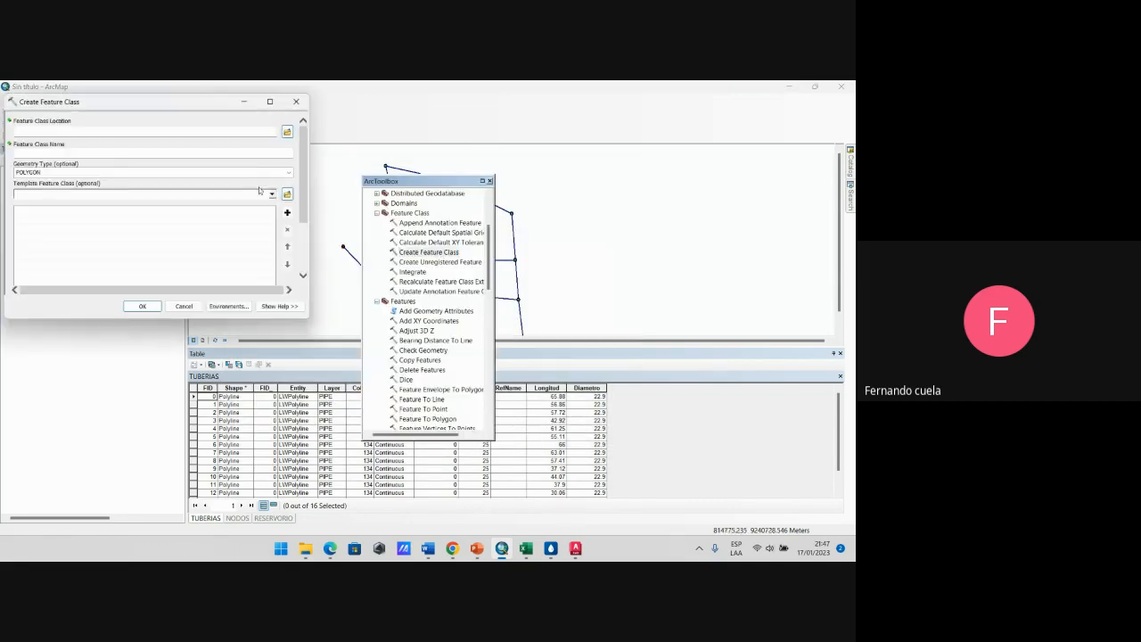
left_click(287, 133)
left_click(53, 155)
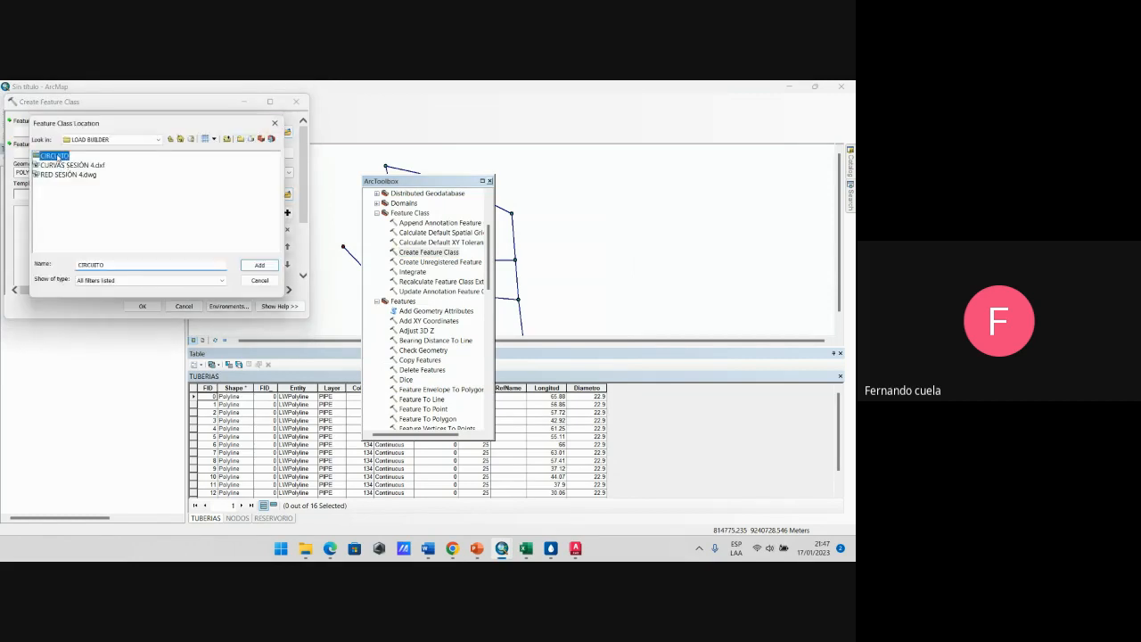
left_click(260, 265)
left_click(88, 154)
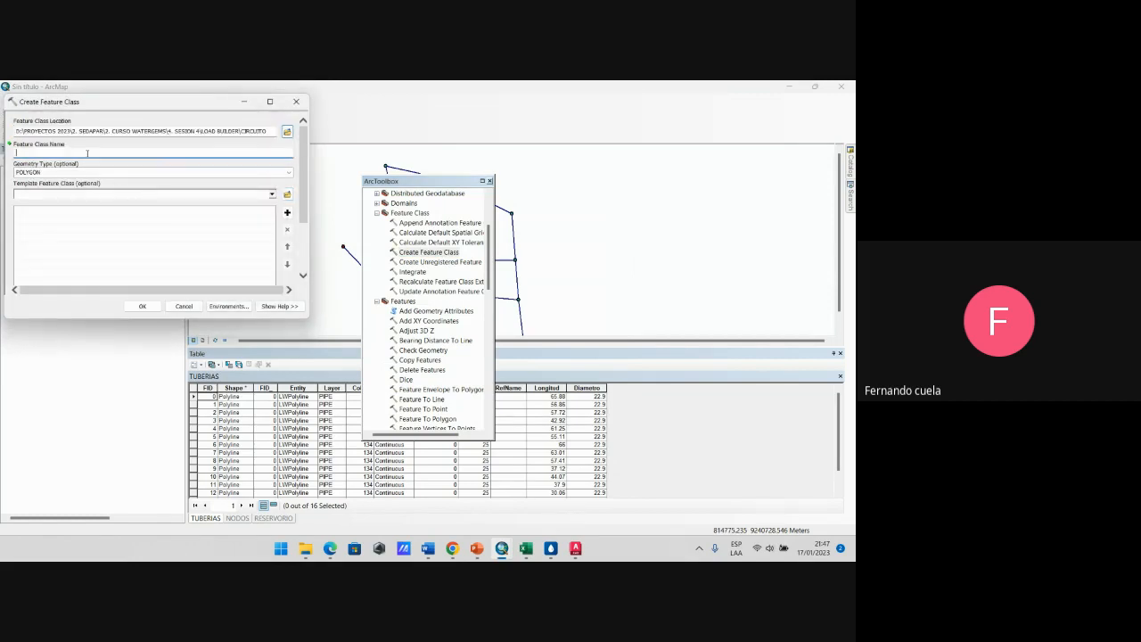
type("CIRCUITO")
Step: Assign the WGS 1984 UTM Zone 17S coordinate system, create the feature class and close ArcToolbox
scroll(302, 222, "down", 3)
scroll(301, 222, "down", 2)
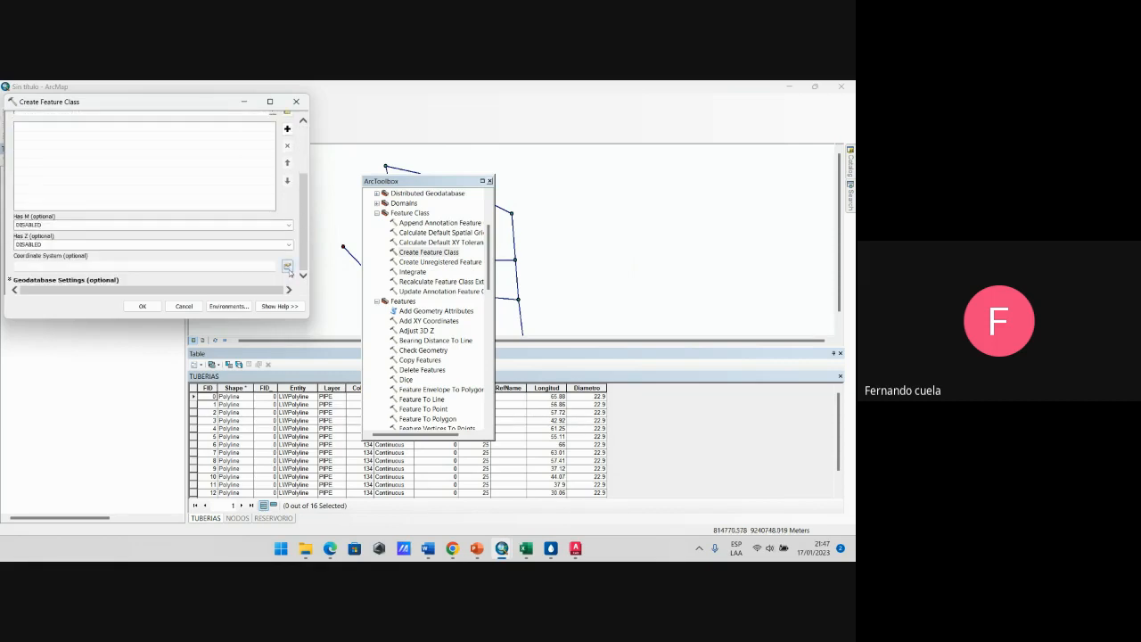
left_click(287, 266)
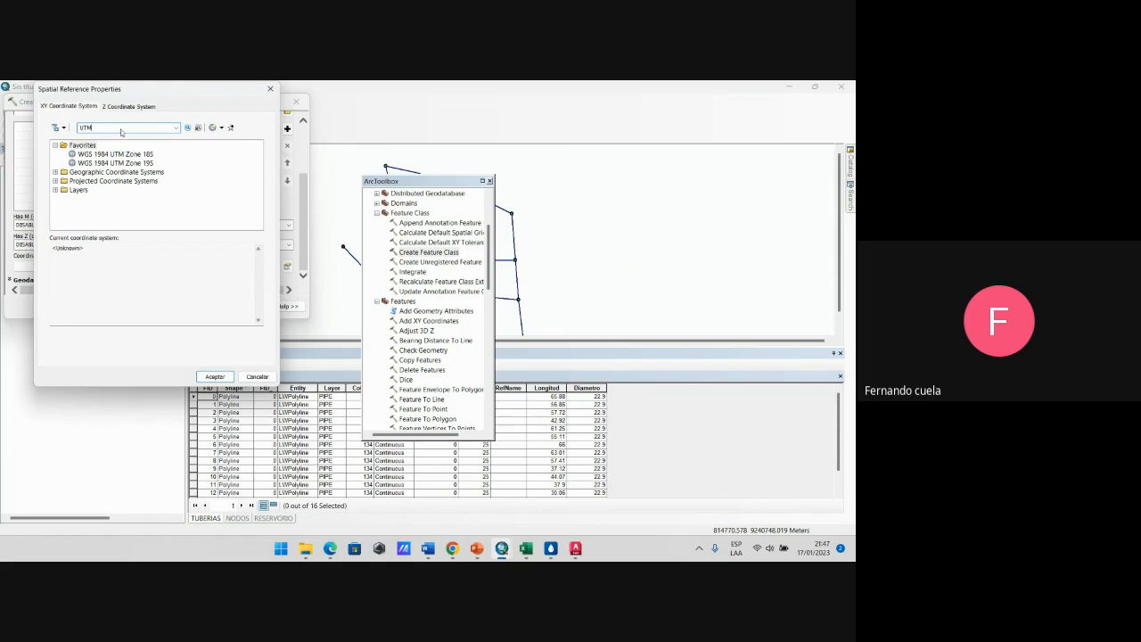
left_click(55, 180)
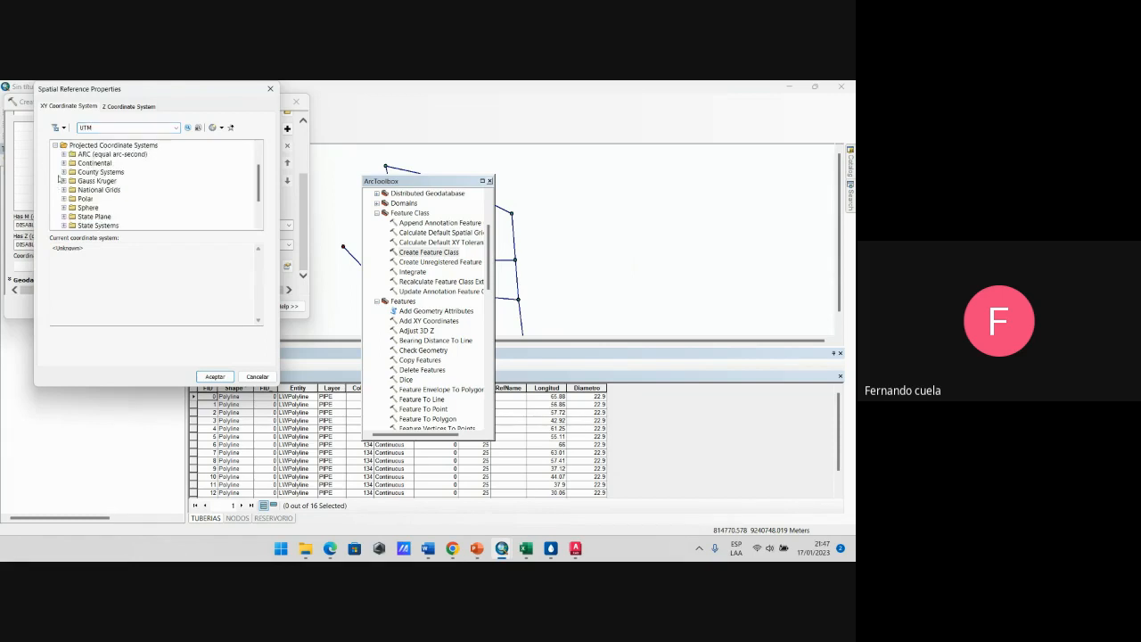
scroll(112, 201, "down", 3)
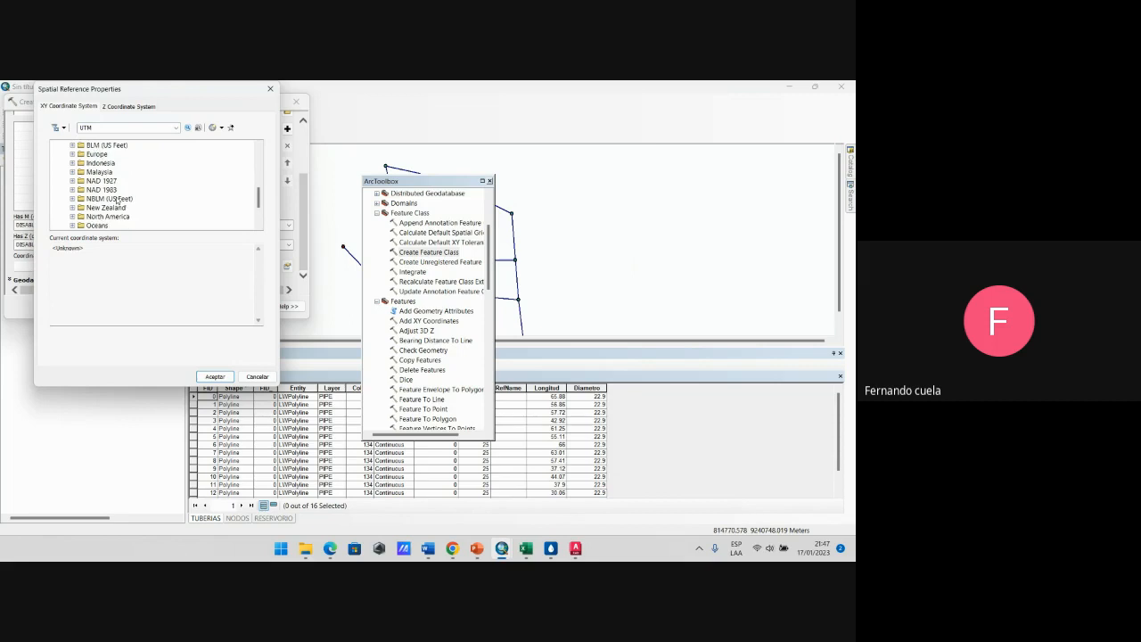
left_click(72, 198)
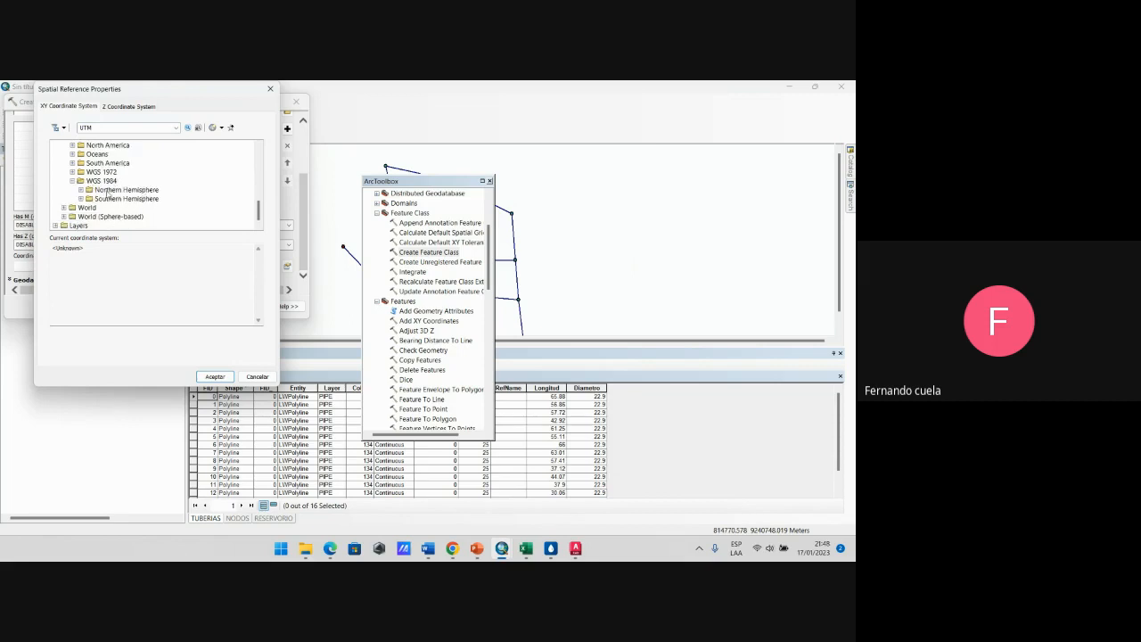
double_click(88, 199)
scroll(164, 185, "down", 3)
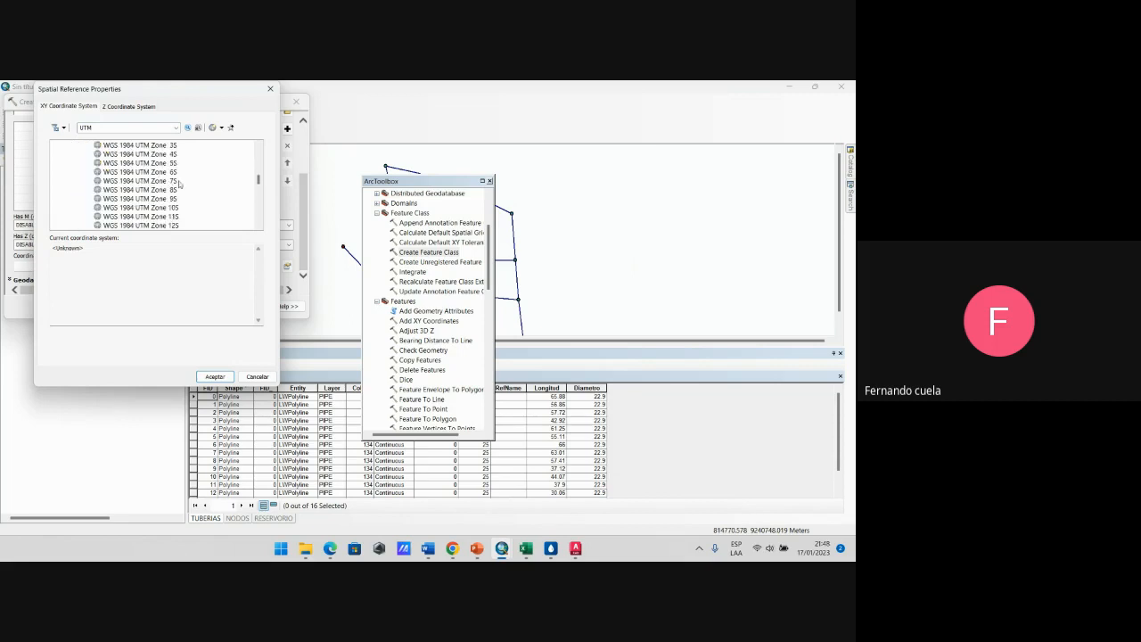
left_click(176, 217)
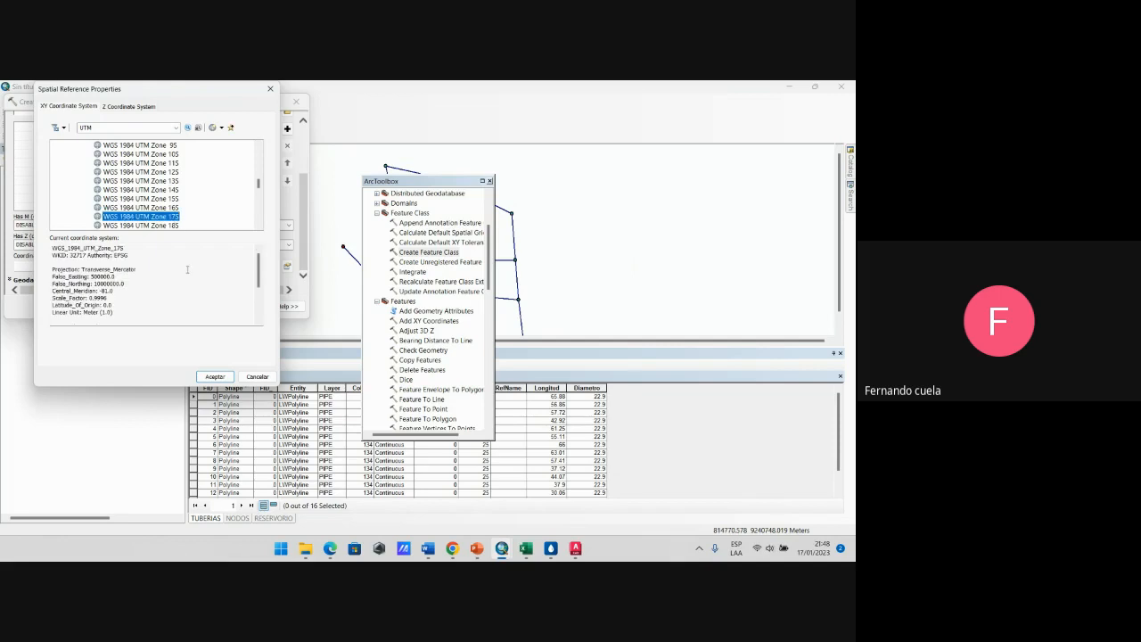
left_click(218, 377)
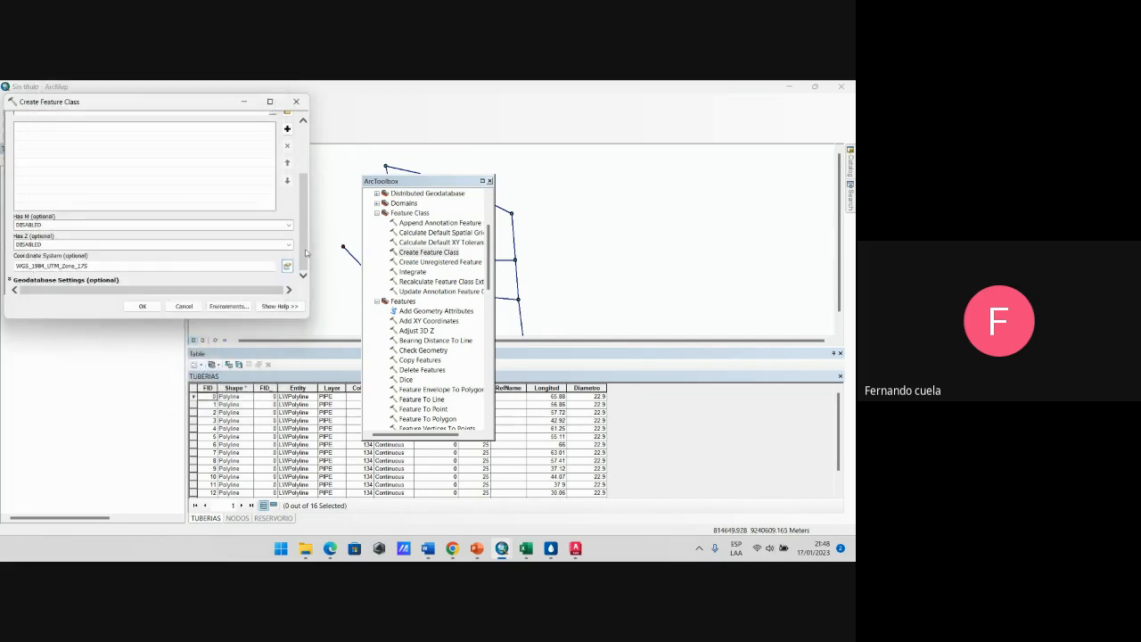
left_click(142, 305)
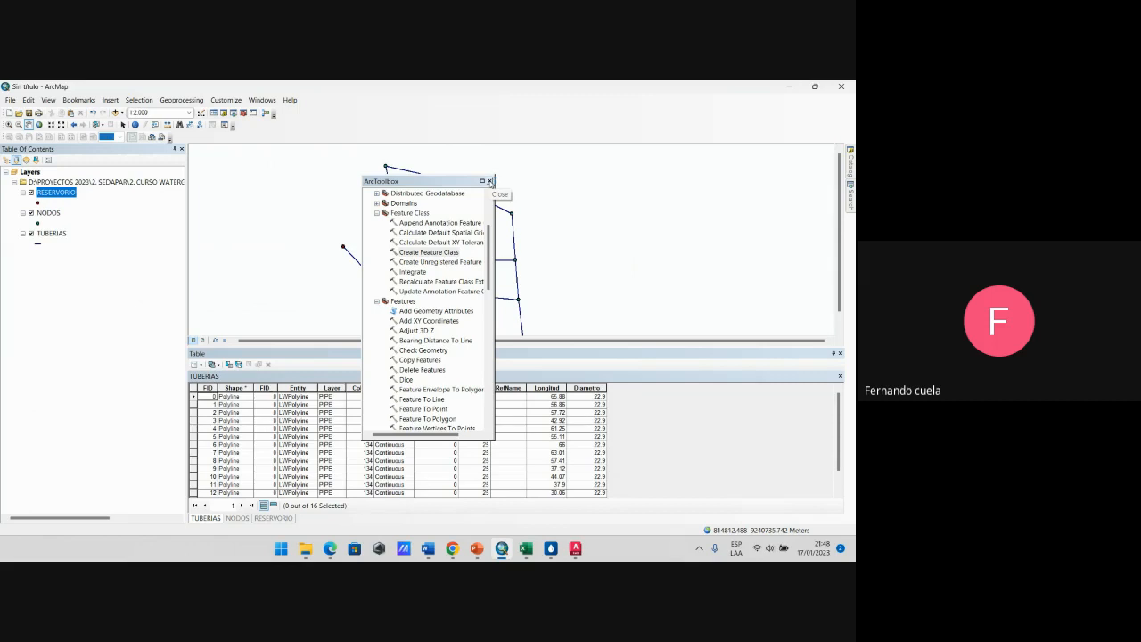
left_click(490, 181)
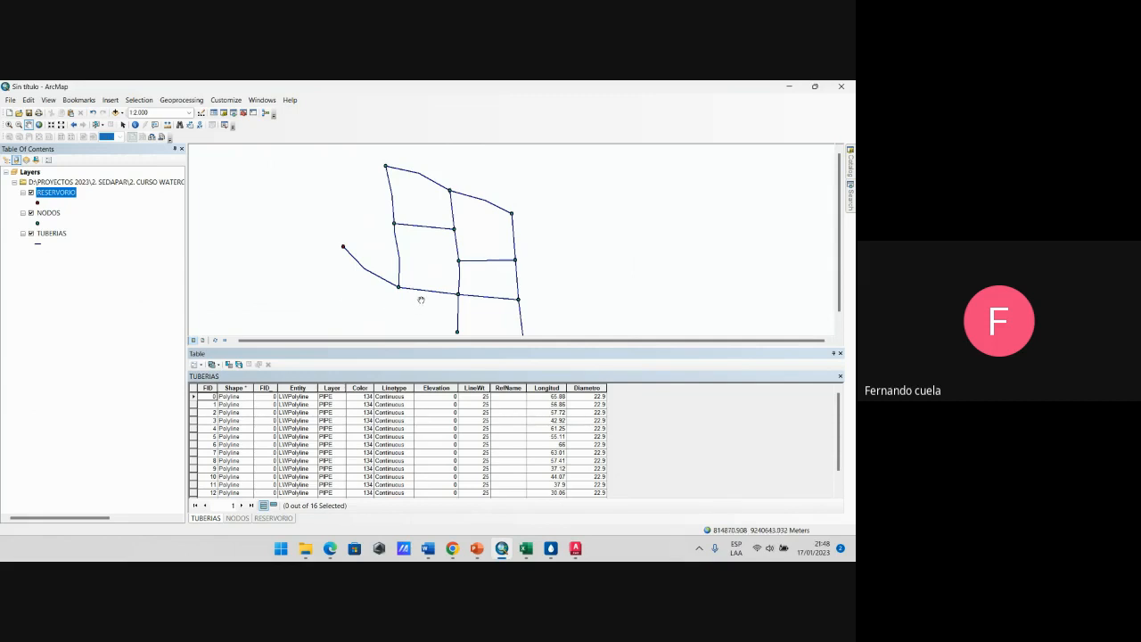
Step: Start an edit session on the CIRCUITO layer and choose its feature template with the Polygon construction tool
left_click_drag(401, 290, 387, 268)
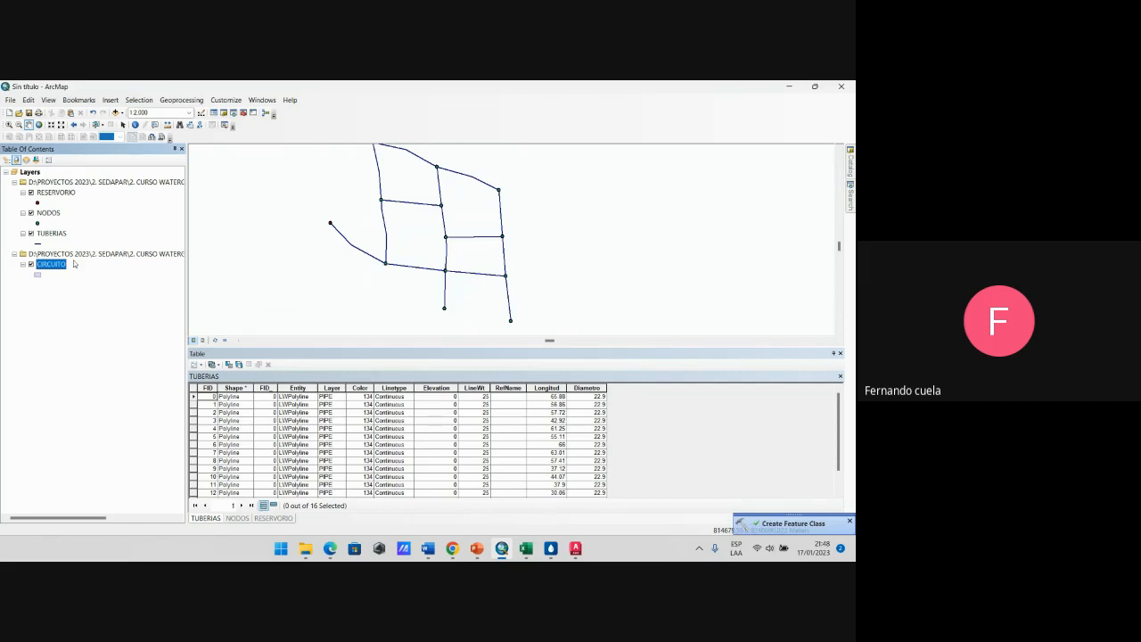
right_click(57, 268)
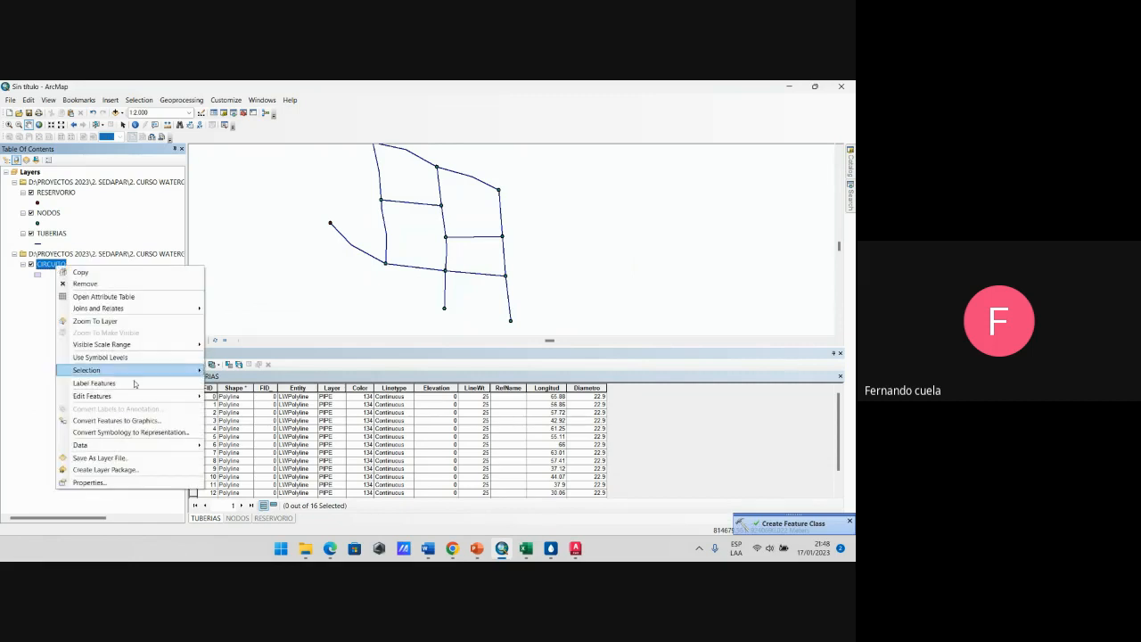
left_click(222, 397)
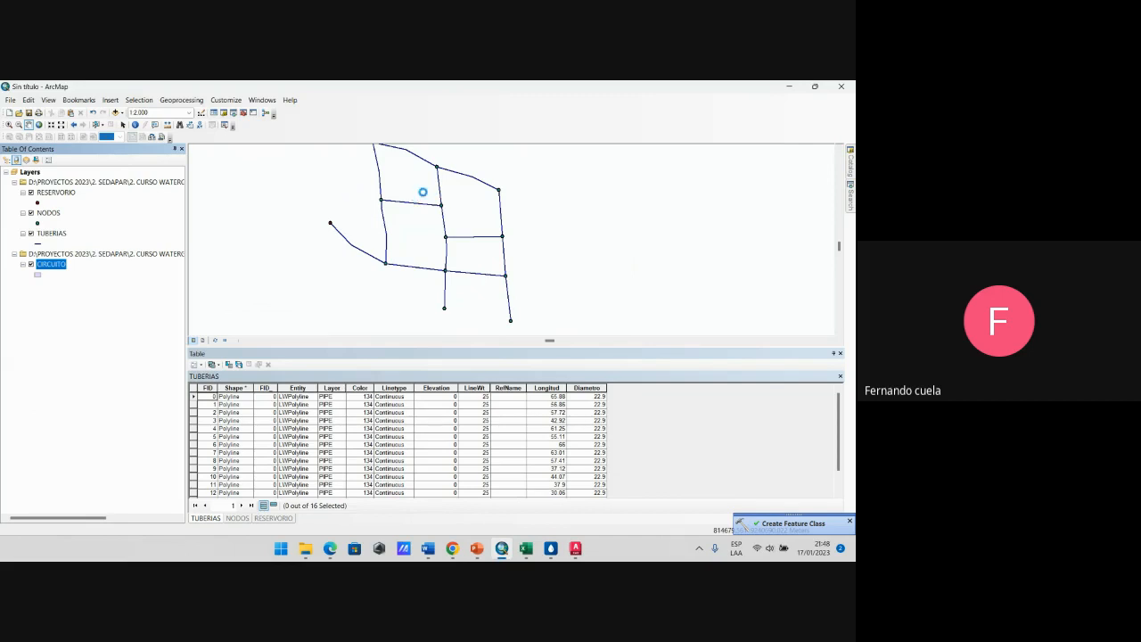
left_click(365, 162)
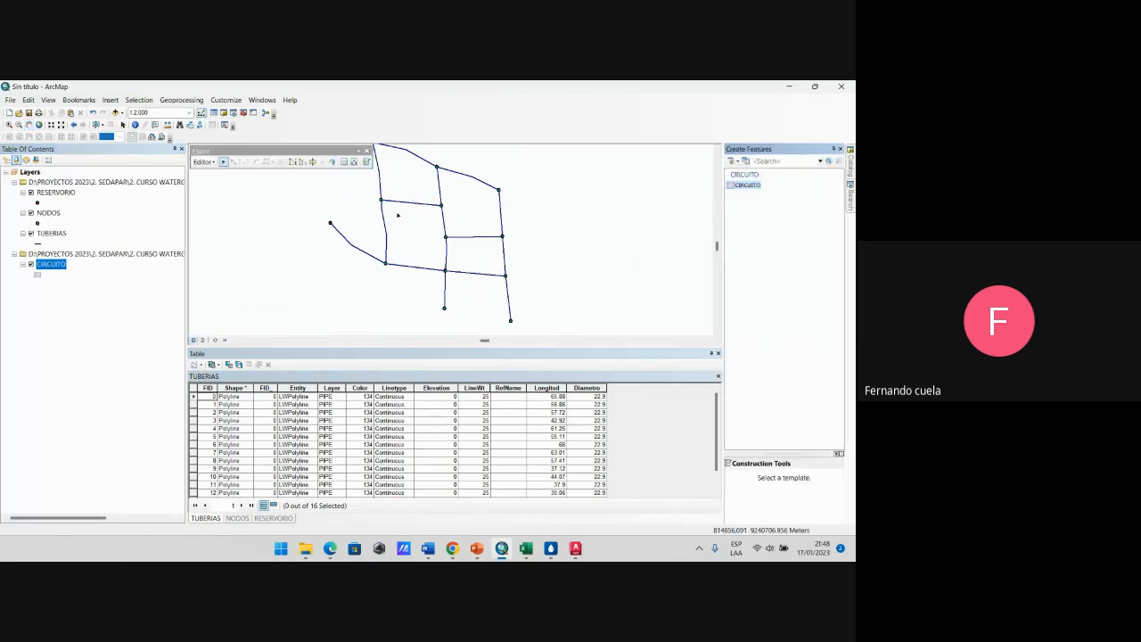
left_click(746, 185)
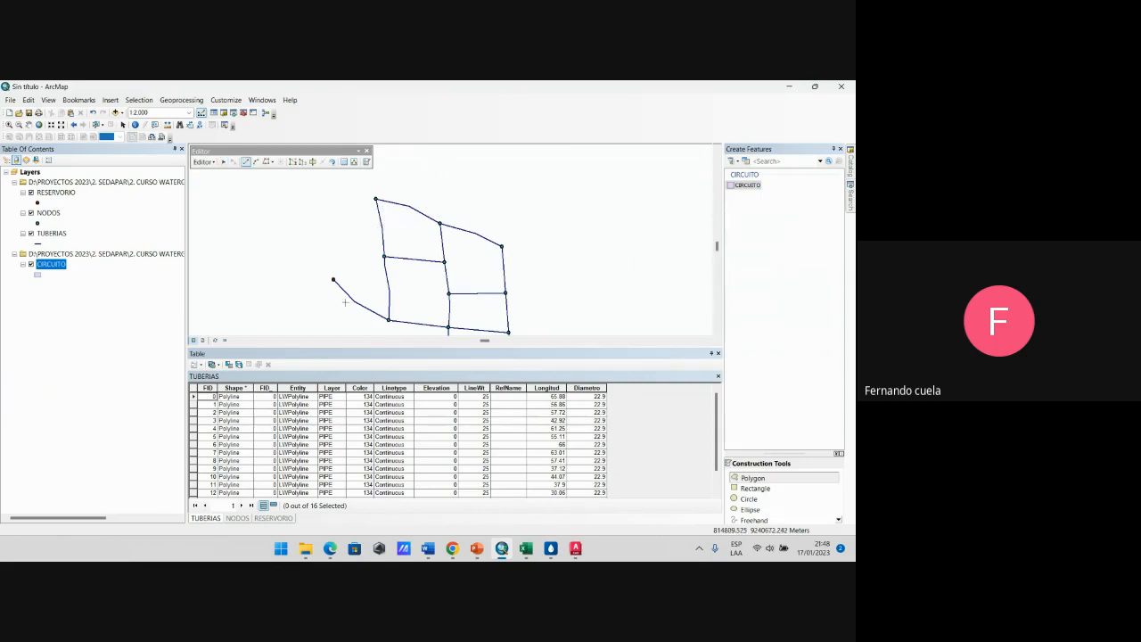
Step: Glance at the reference boundary in AutoCAD, and sketch a CIRCUITO polygon in ArcMap around the pipe network, leaving the reservoir outside
left_click(575, 547)
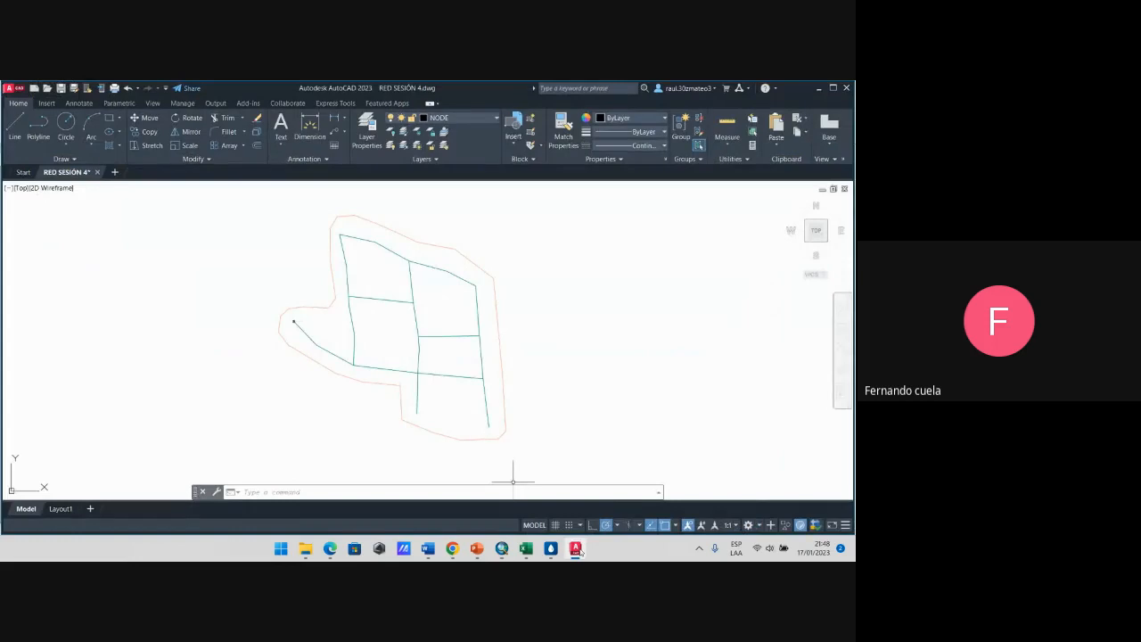
left_click(575, 548)
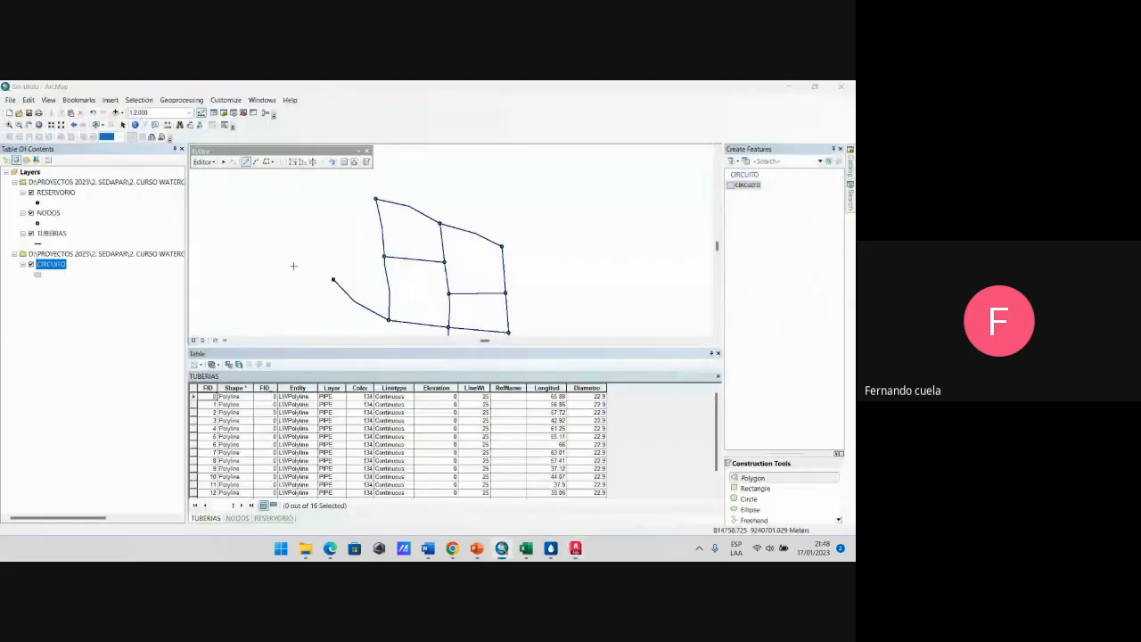
left_click(376, 185)
left_click(355, 209)
left_click(347, 282)
left_click_drag(348, 294, 349, 226)
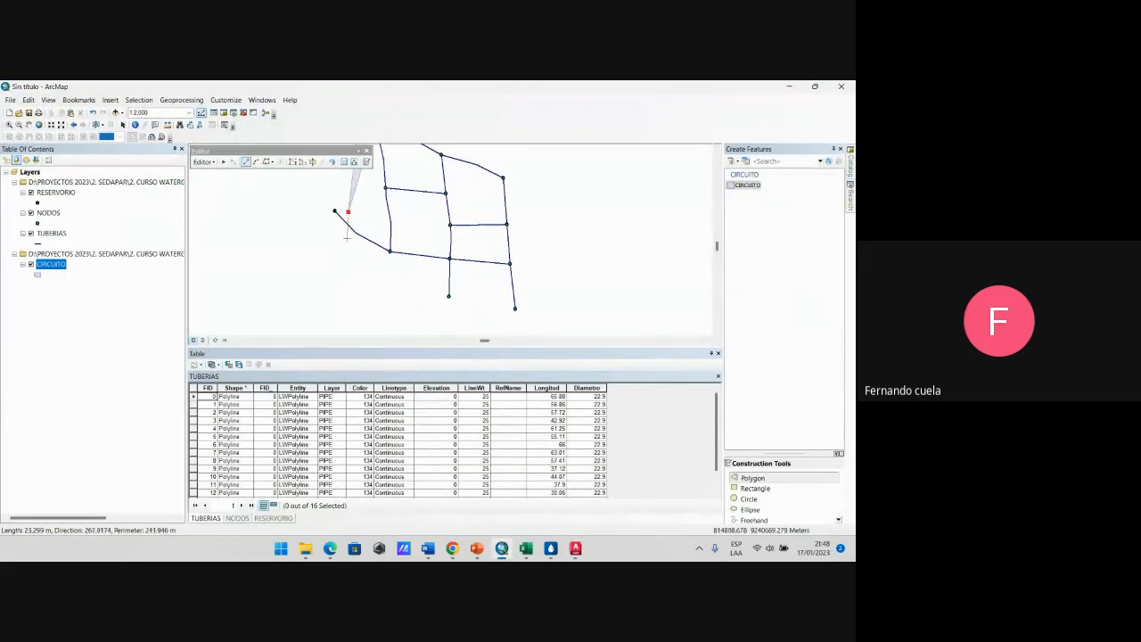
left_click(346, 241)
left_click(414, 280)
left_click_drag(441, 300, 427, 279)
left_click(459, 306)
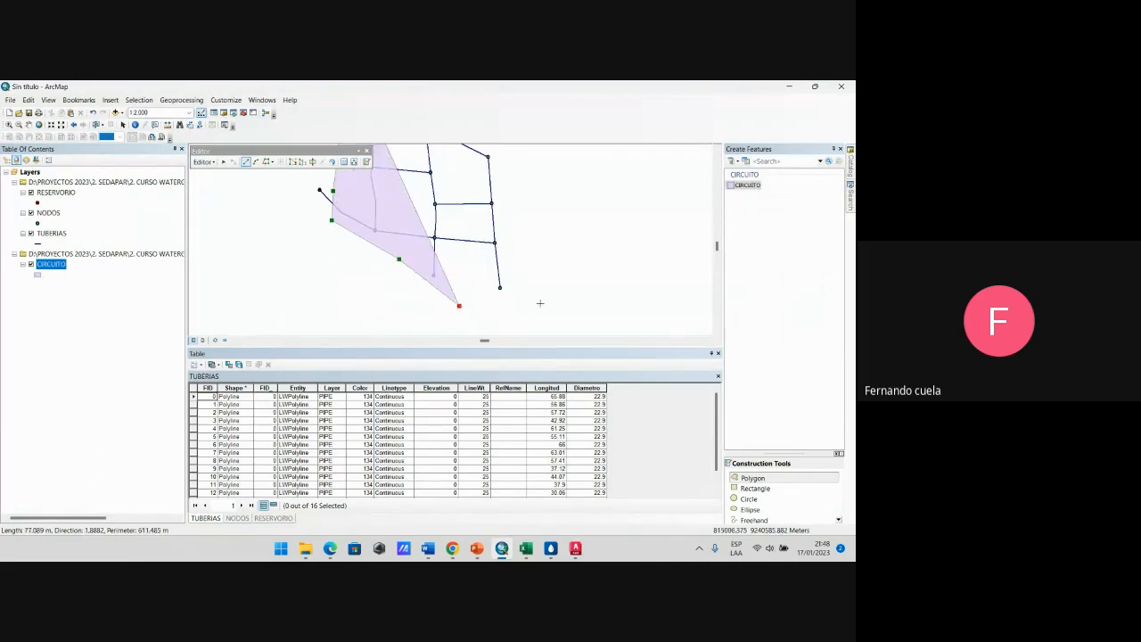
left_click(540, 306)
left_click_drag(516, 223, 519, 318)
left_click(527, 256)
double_click(449, 208)
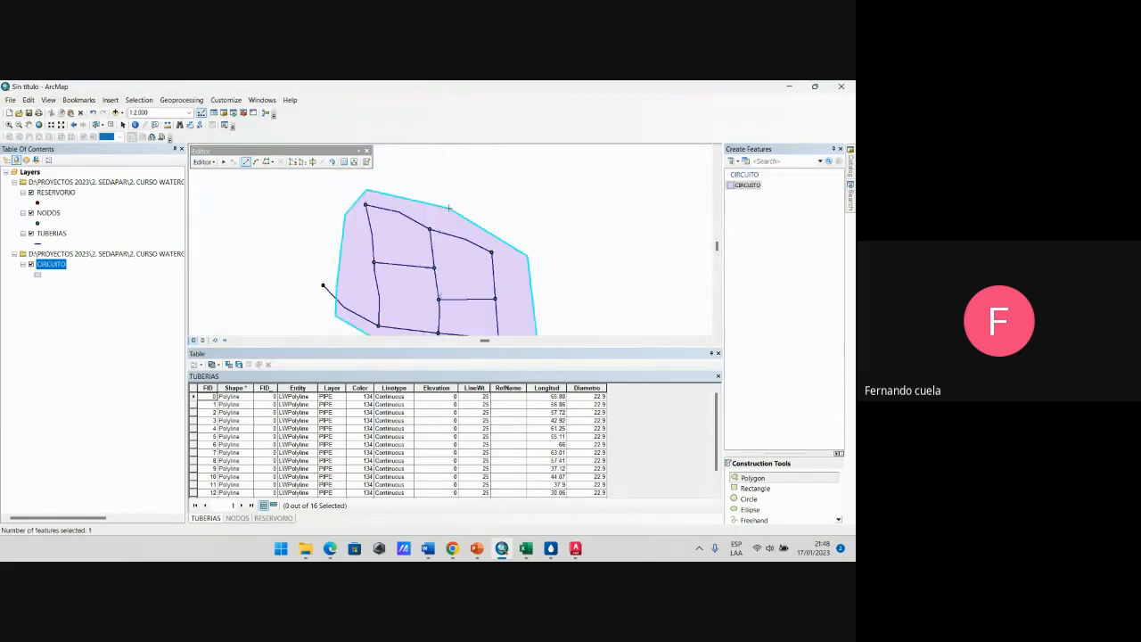
left_click_drag(476, 224, 465, 189)
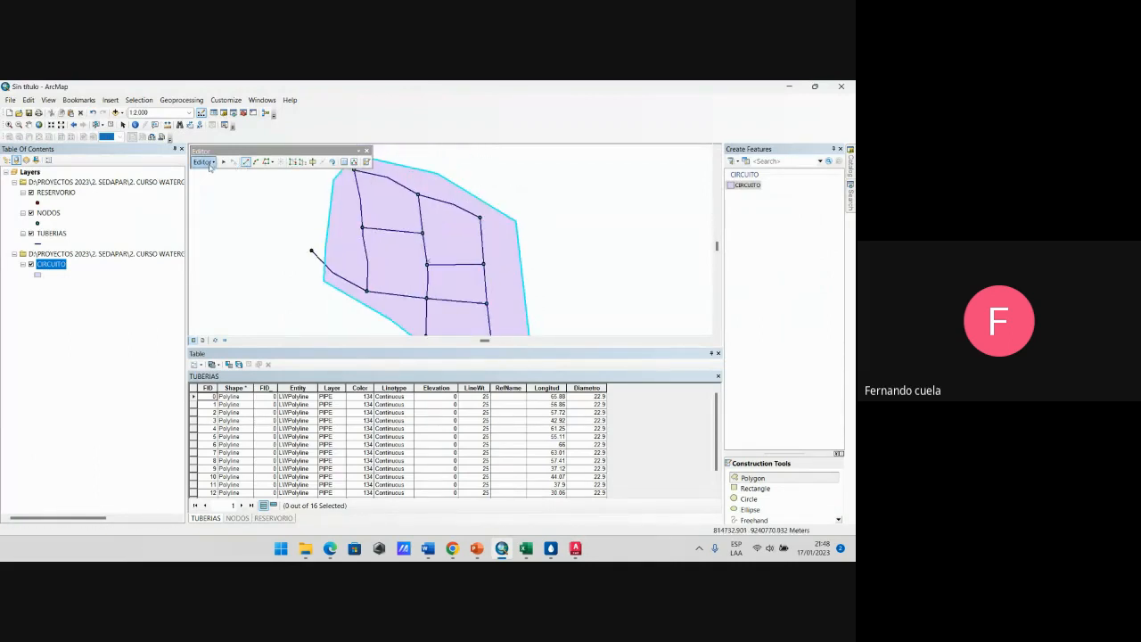
Step: Save the edits to the CIRCUITO layer and stop editing
right_click(61, 267)
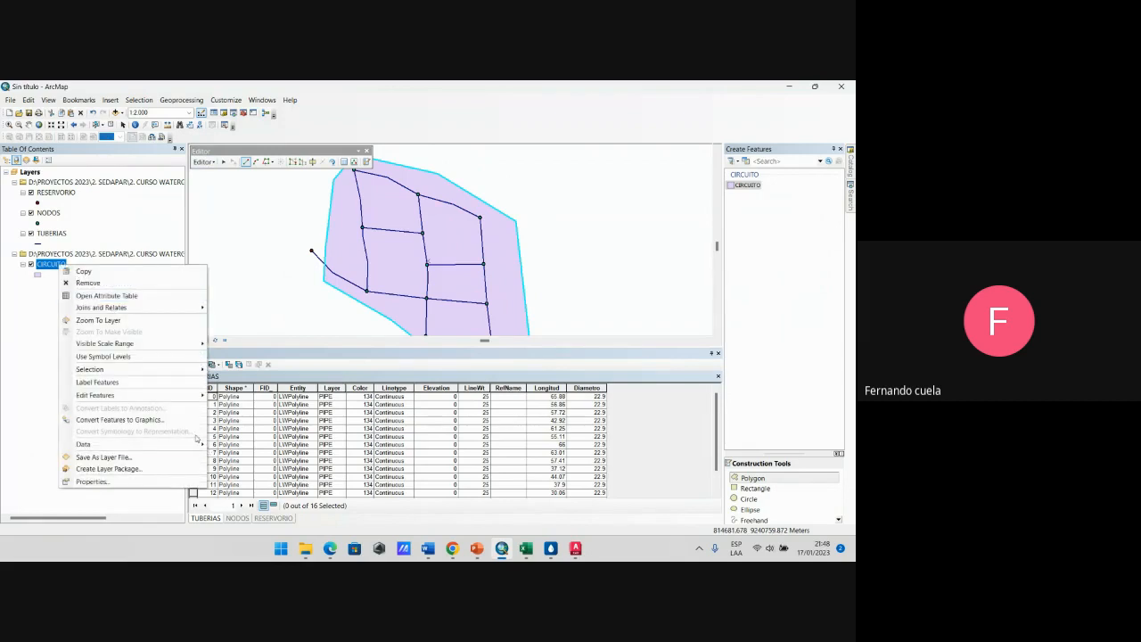
mouse_move(204, 398)
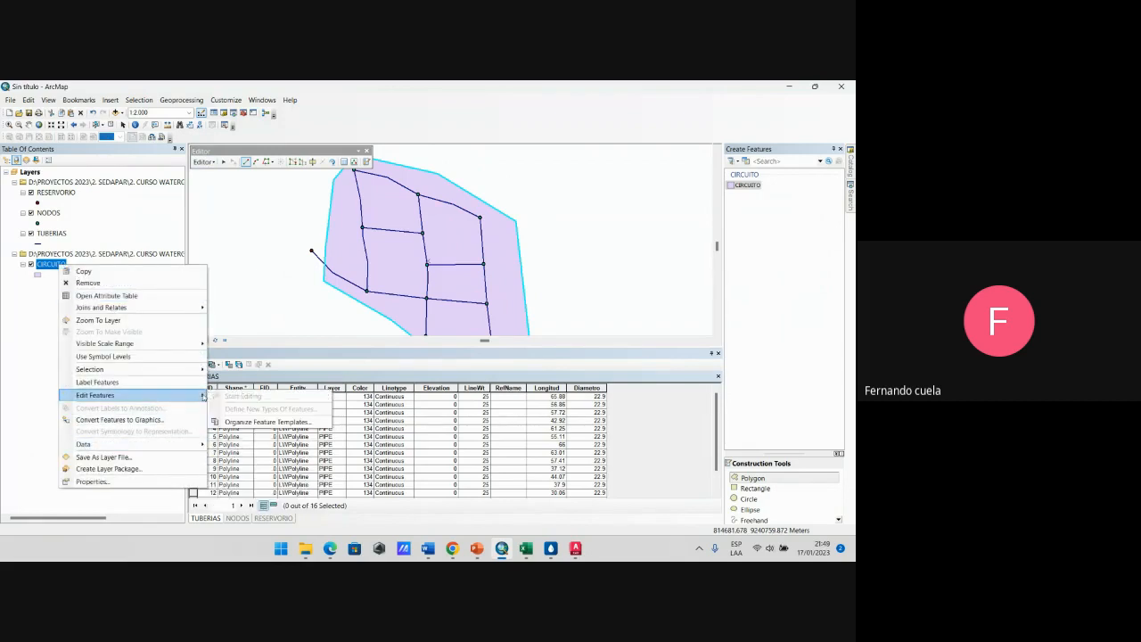
left_click(212, 163)
left_click(229, 199)
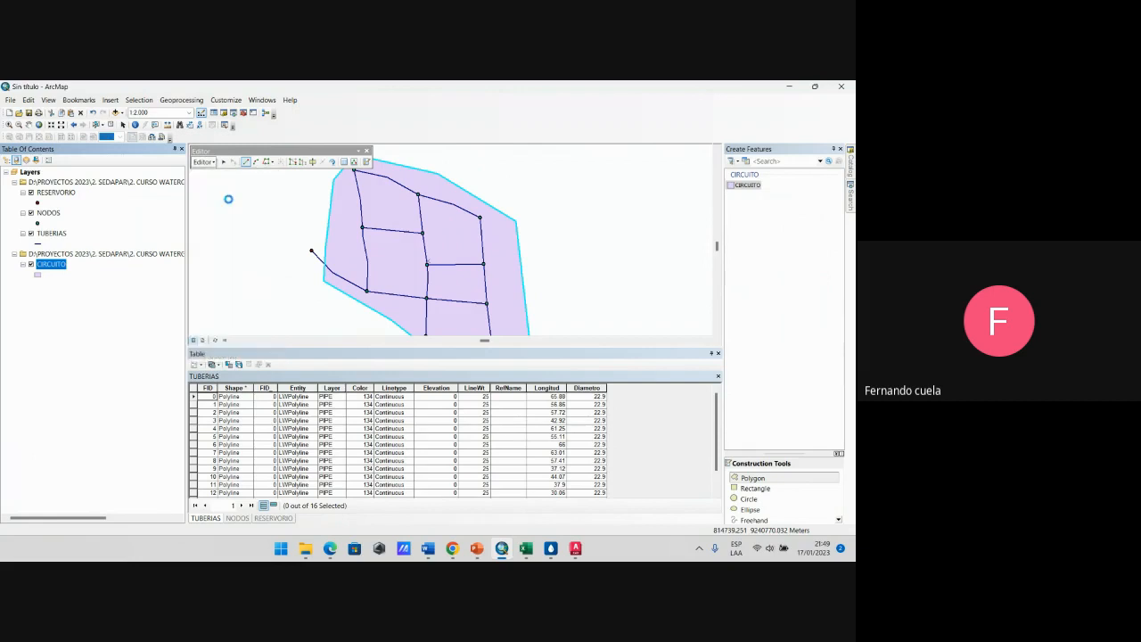
left_click(203, 161)
left_click(223, 186)
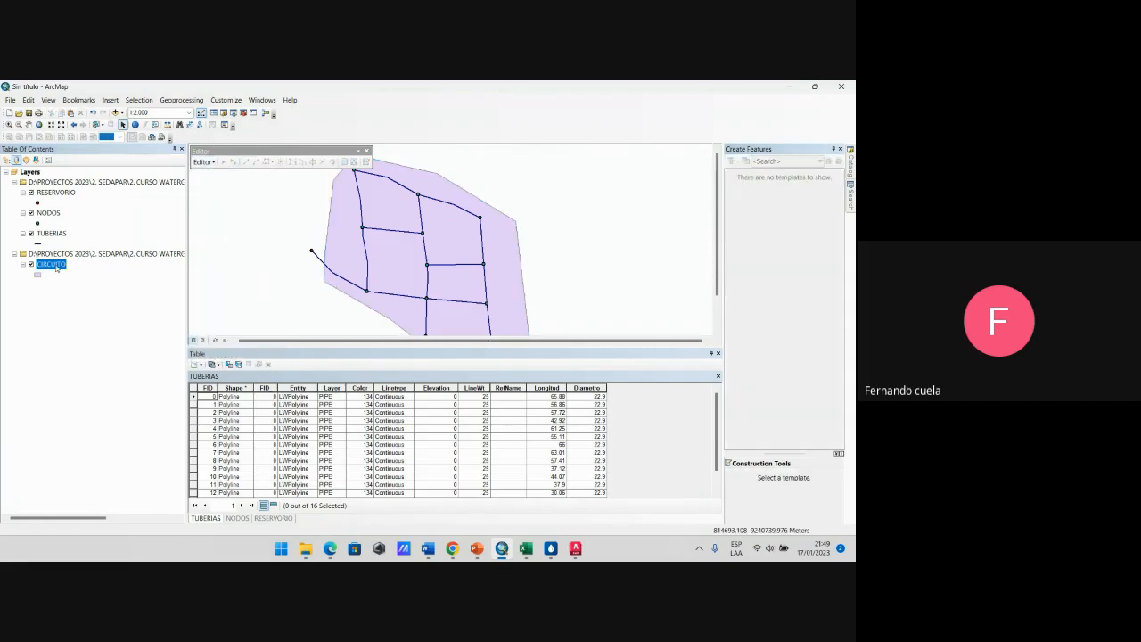
Step: Open the CIRCUITO attribute table and check the polygon record and its coverage of the network
right_click(55, 268)
left_click(103, 295)
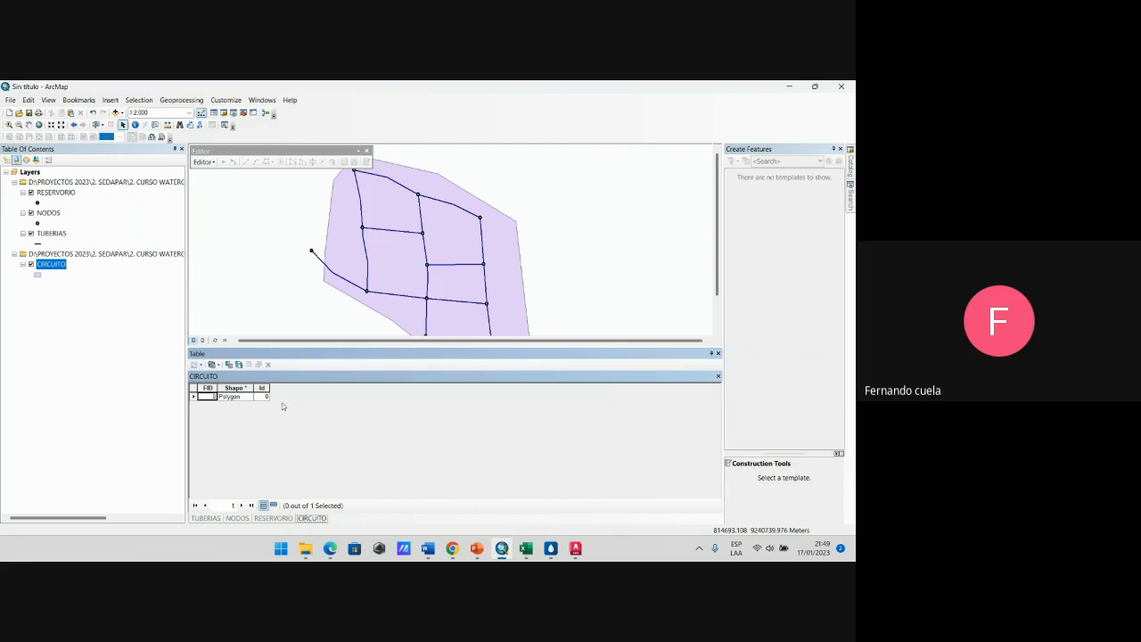
scroll(453, 273, "down", 2)
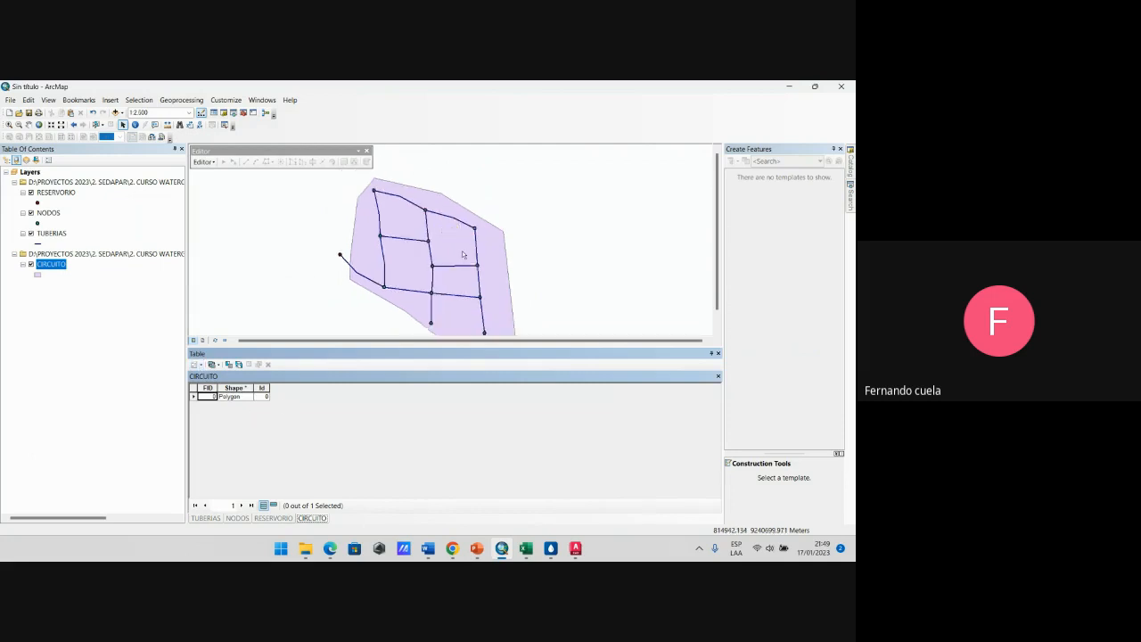
left_click_drag(430, 292, 420, 270)
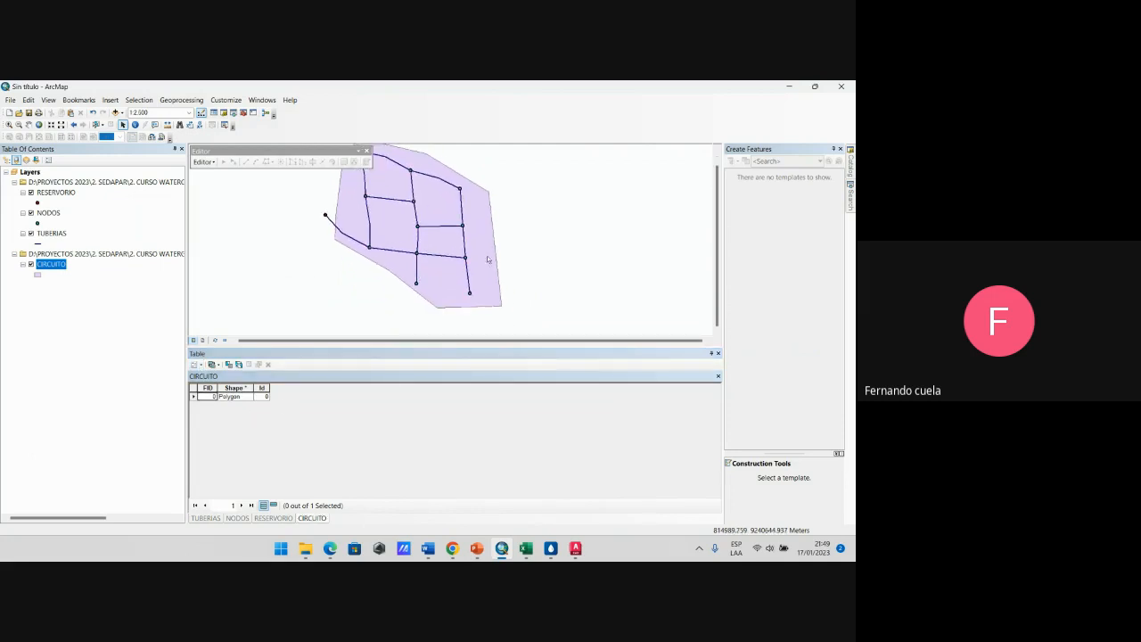
left_click_drag(507, 255, 510, 259)
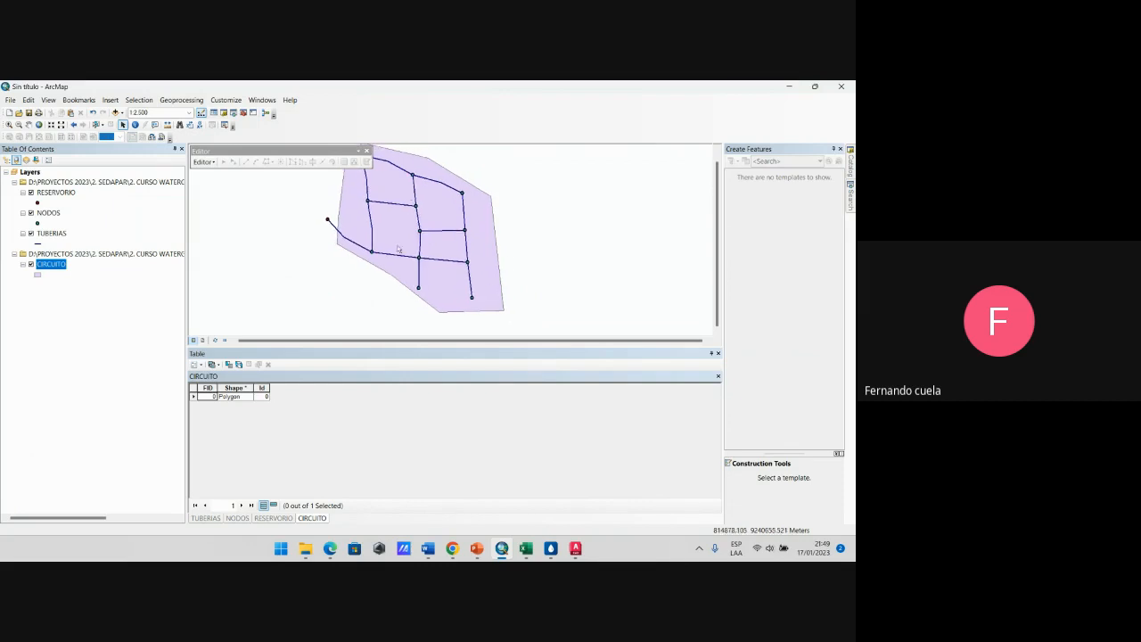
Step: Remove the CIRCUITO layer from the map and switch to WaterGEMS
right_click(56, 265)
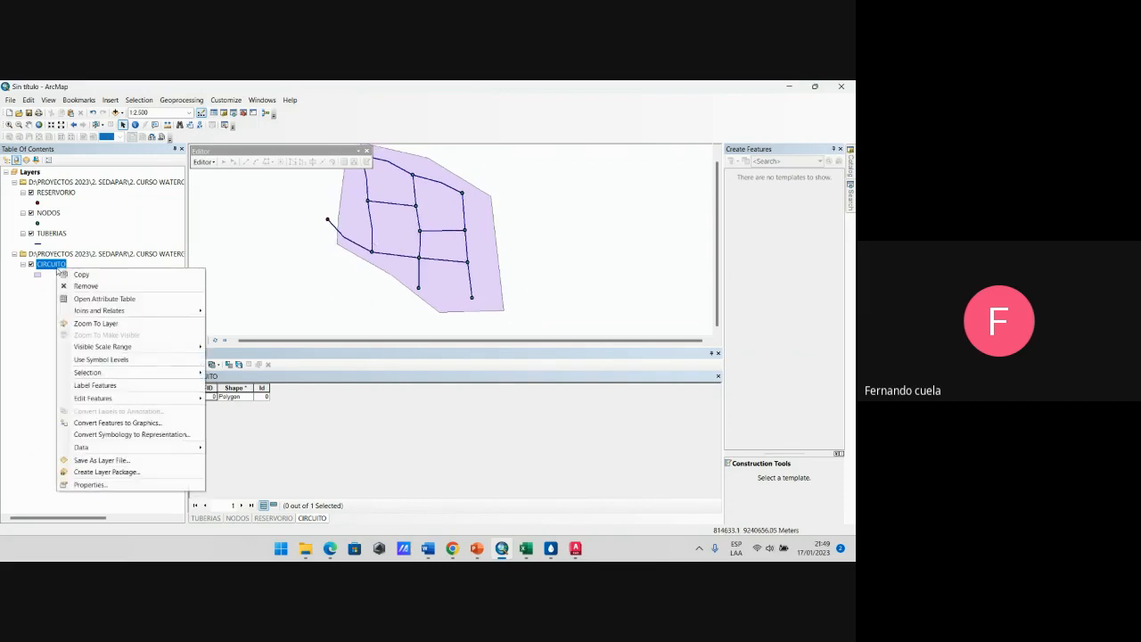
left_click(50, 268)
right_click(55, 267)
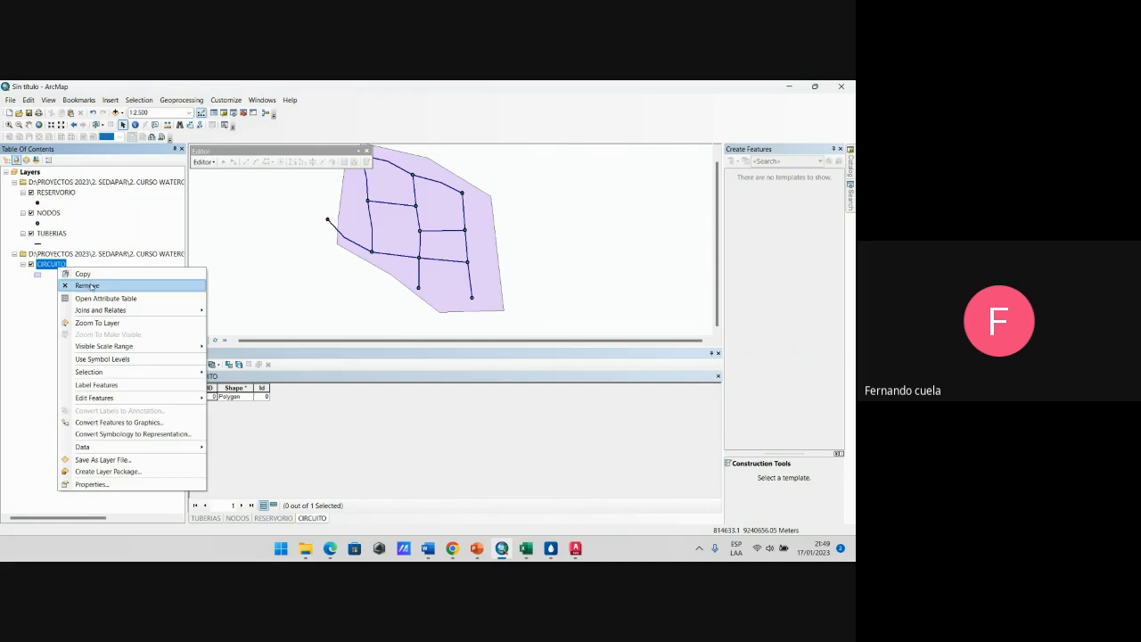
left_click(91, 285)
left_click(551, 548)
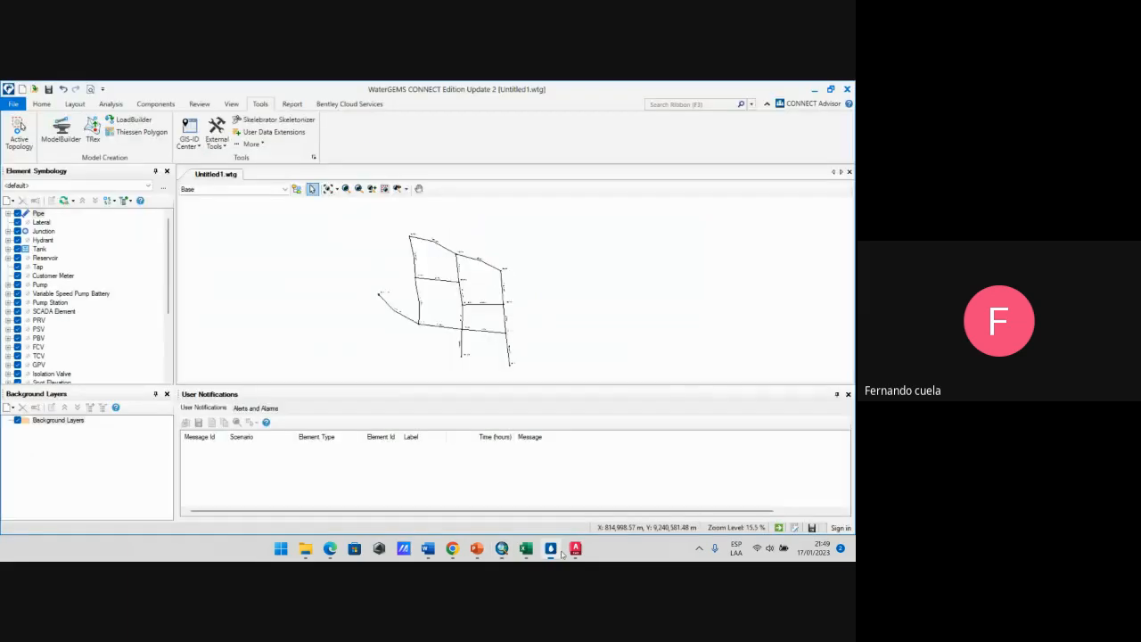
Step: Start the Thiessen Polygon Creator with Junction\All Elements as the node layer and advance to the boundary layer settings
left_click(140, 135)
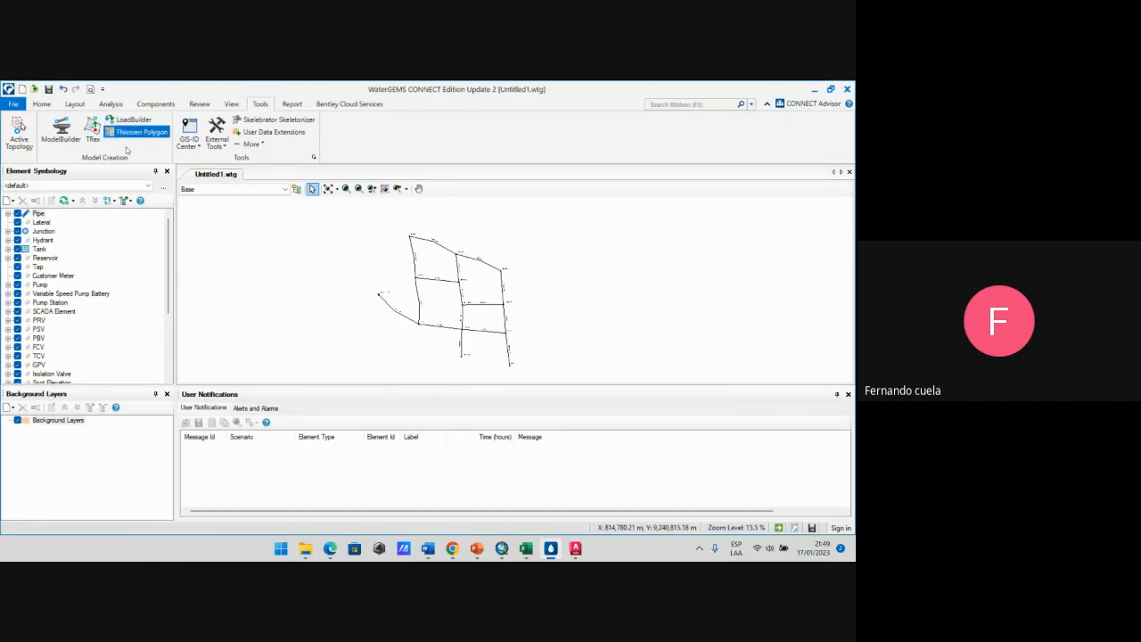
left_click(475, 256)
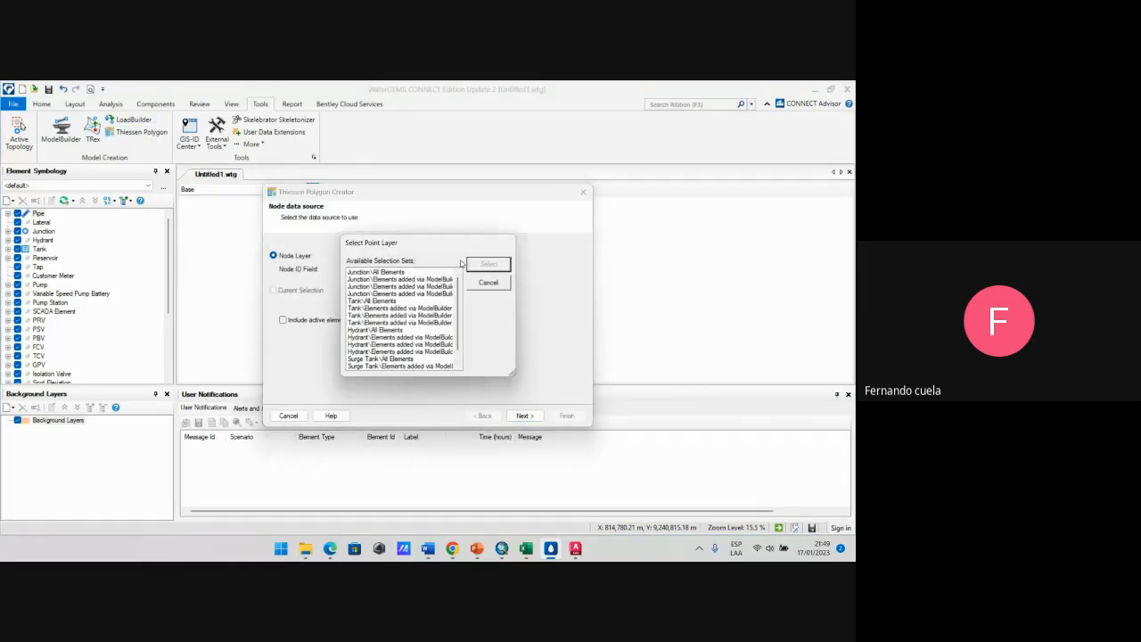
left_click(405, 273)
left_click(491, 265)
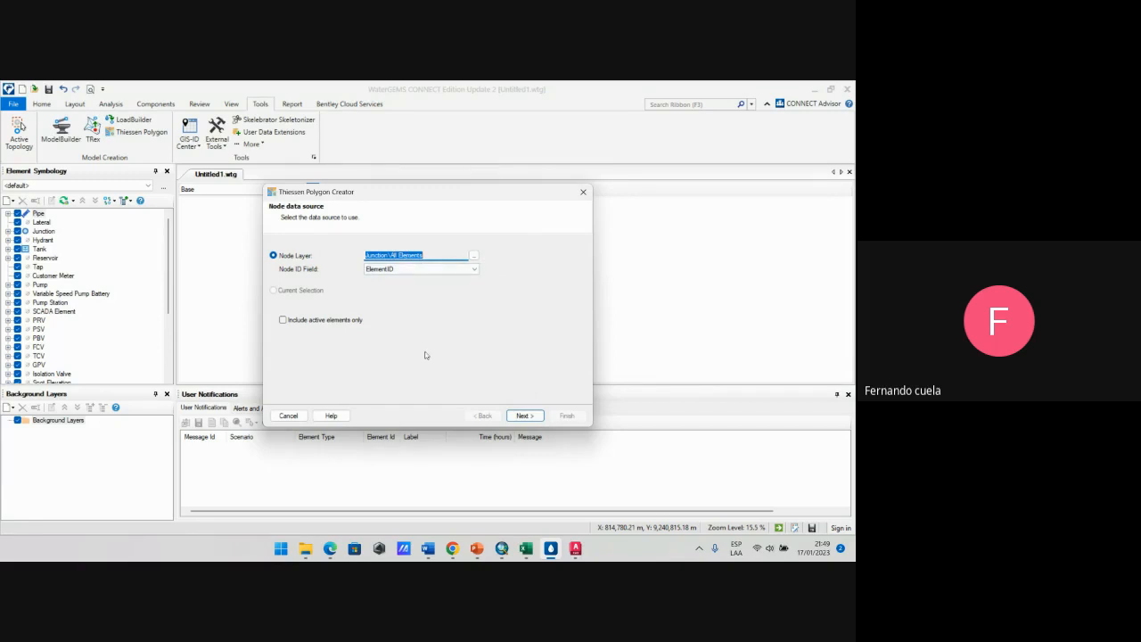
left_click(521, 416)
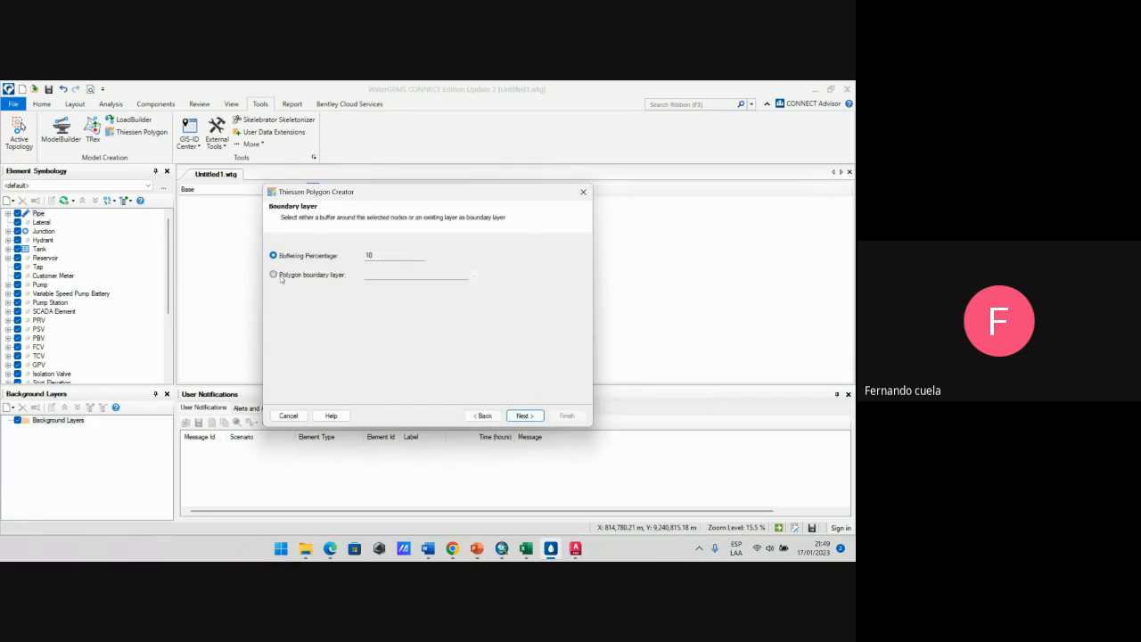
Step: Use the CIRCUITO shapefile from LOAD BUILDER's CIRCUITO folder as the polygon boundary layer and proceed to the output settings
left_click(281, 276)
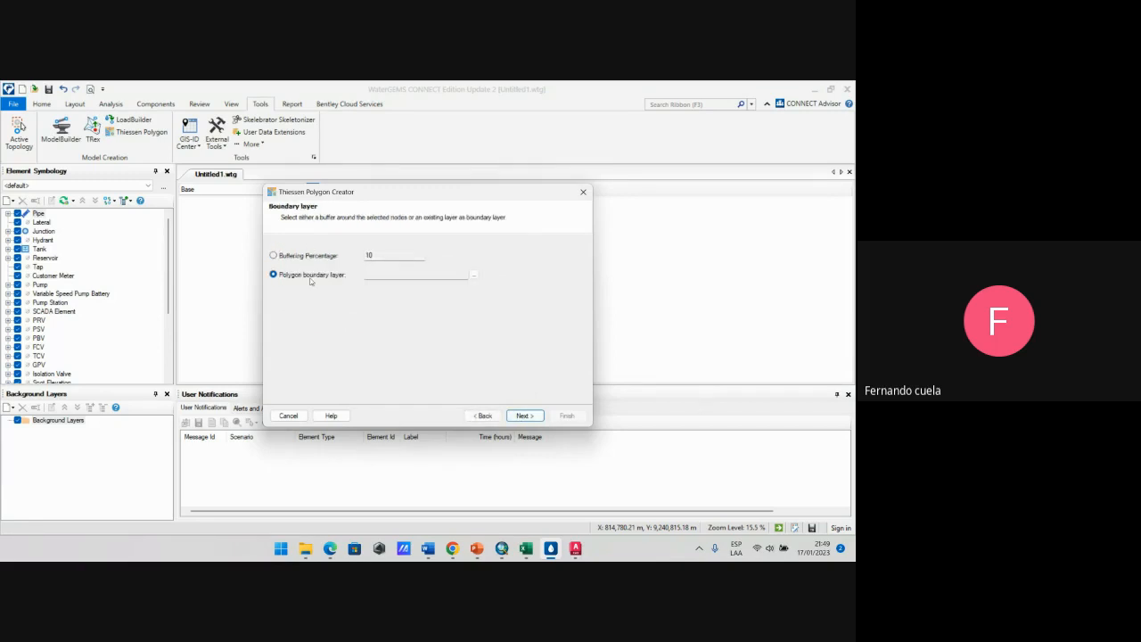
left_click(473, 275)
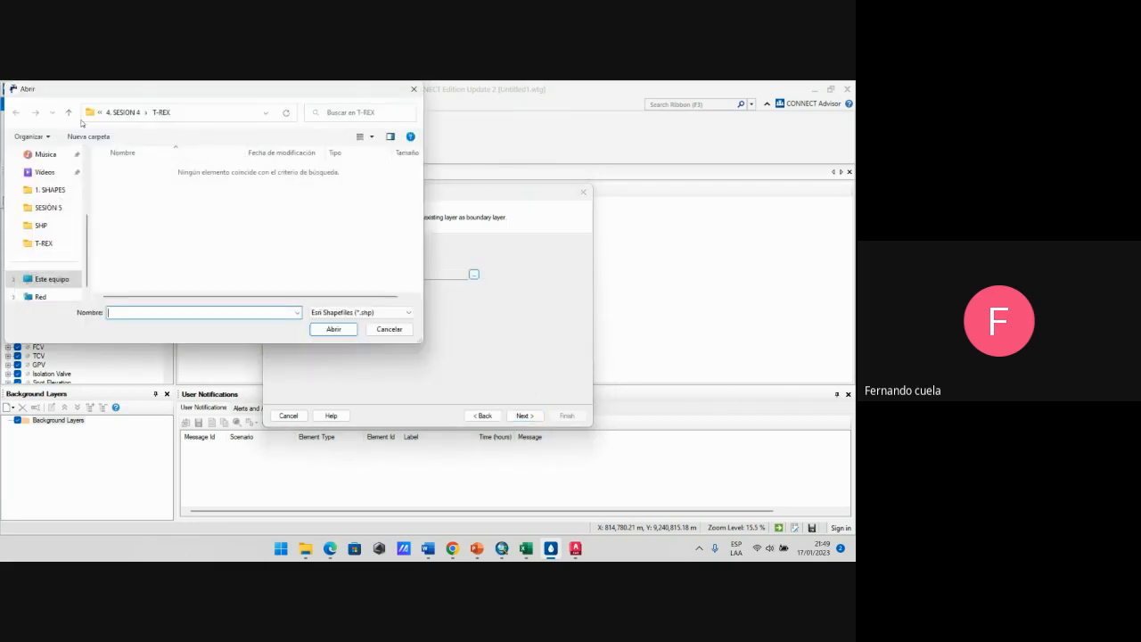
left_click(68, 113)
double_click(134, 170)
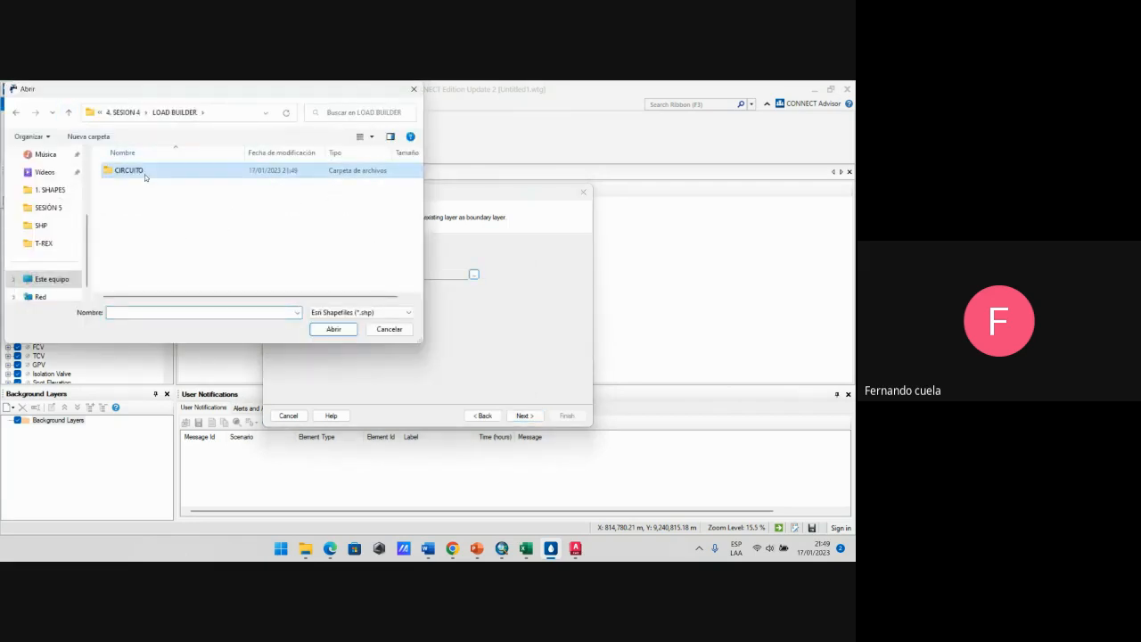
double_click(145, 174)
left_click(143, 177)
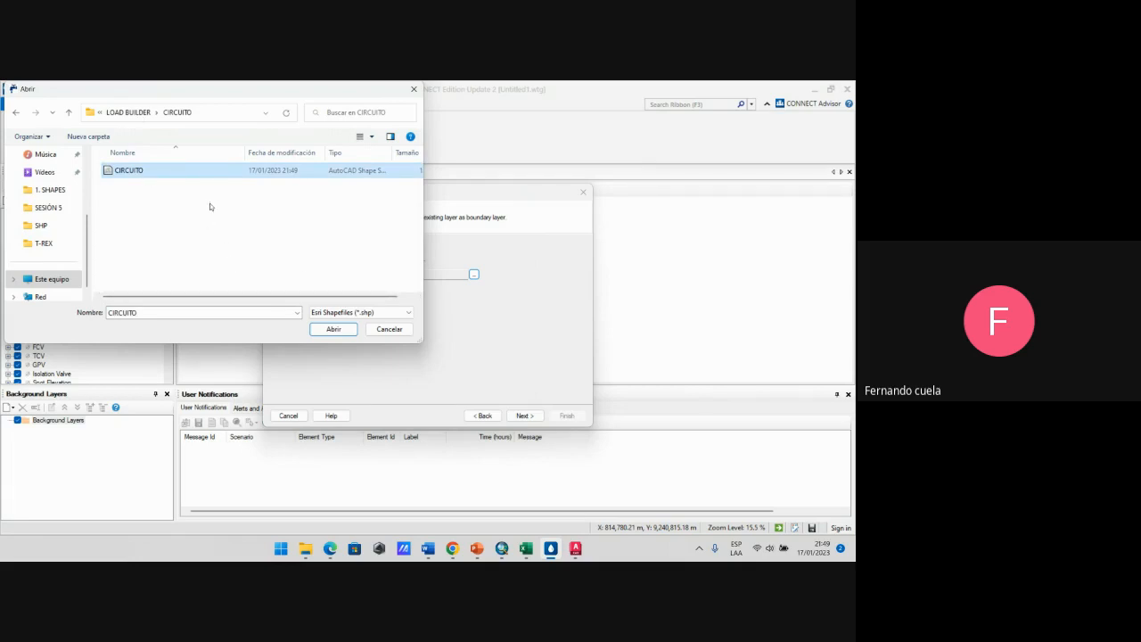
left_click(346, 332)
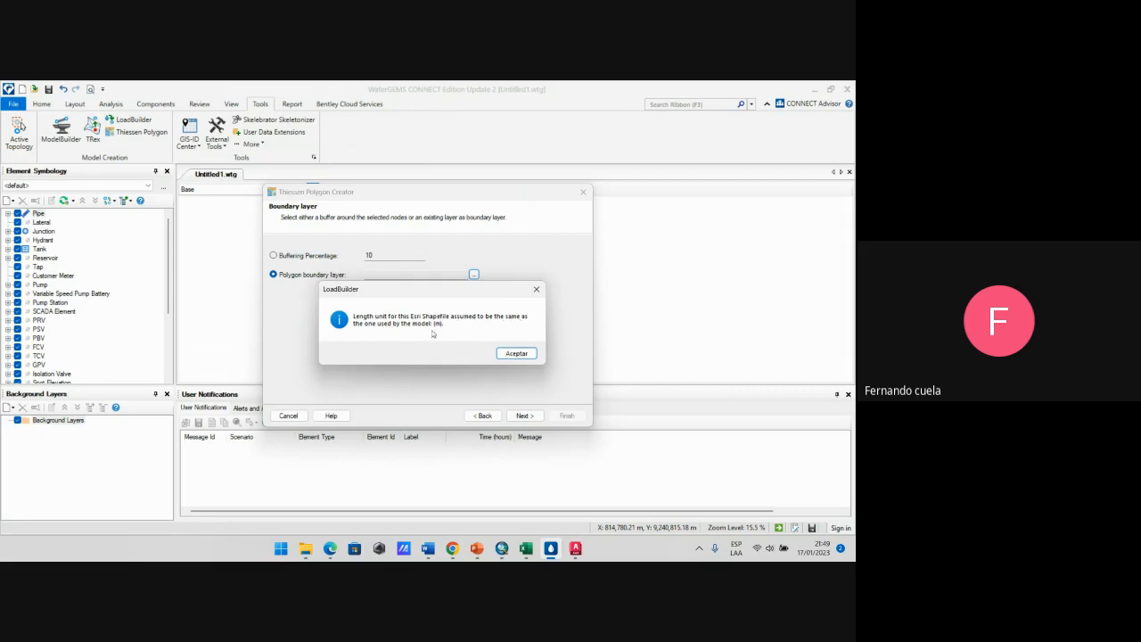
left_click(510, 353)
left_click(525, 415)
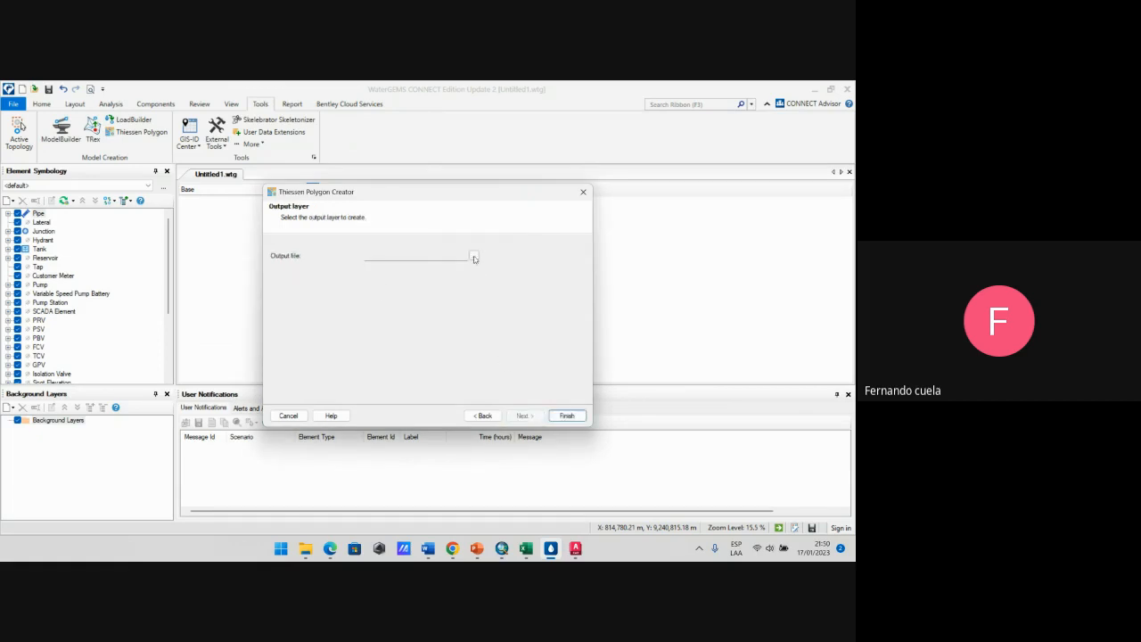
Step: Name the output shapefile THIESSEN in the CIRCUITO folder and generate the Thiessen polygons
left_click(474, 257)
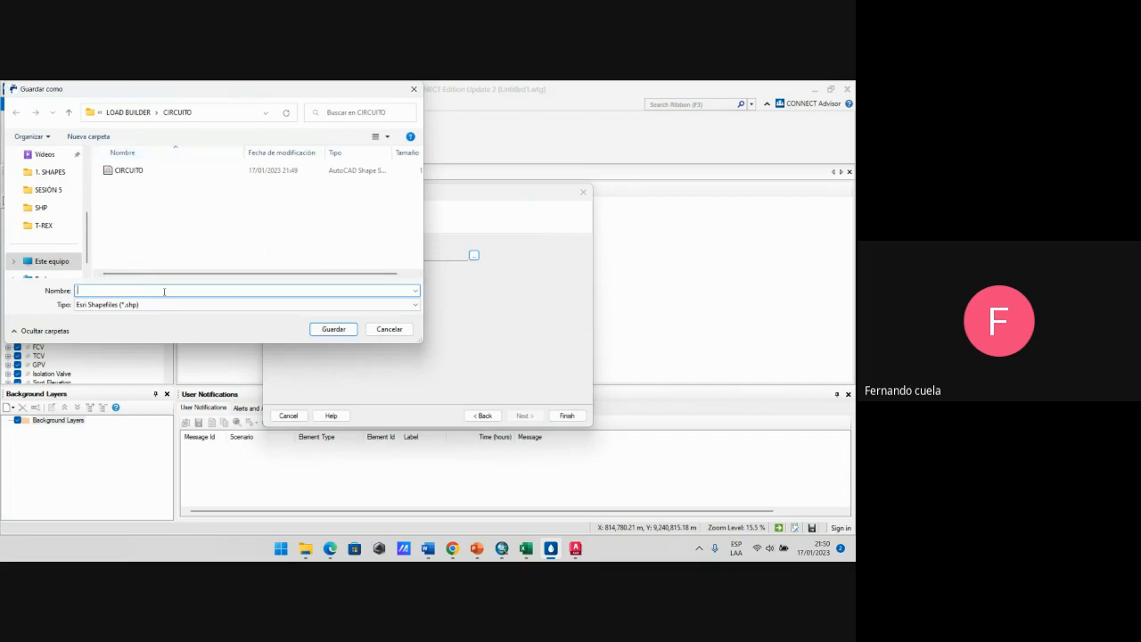
type("THIESSEN")
left_click(314, 332)
left_click(567, 416)
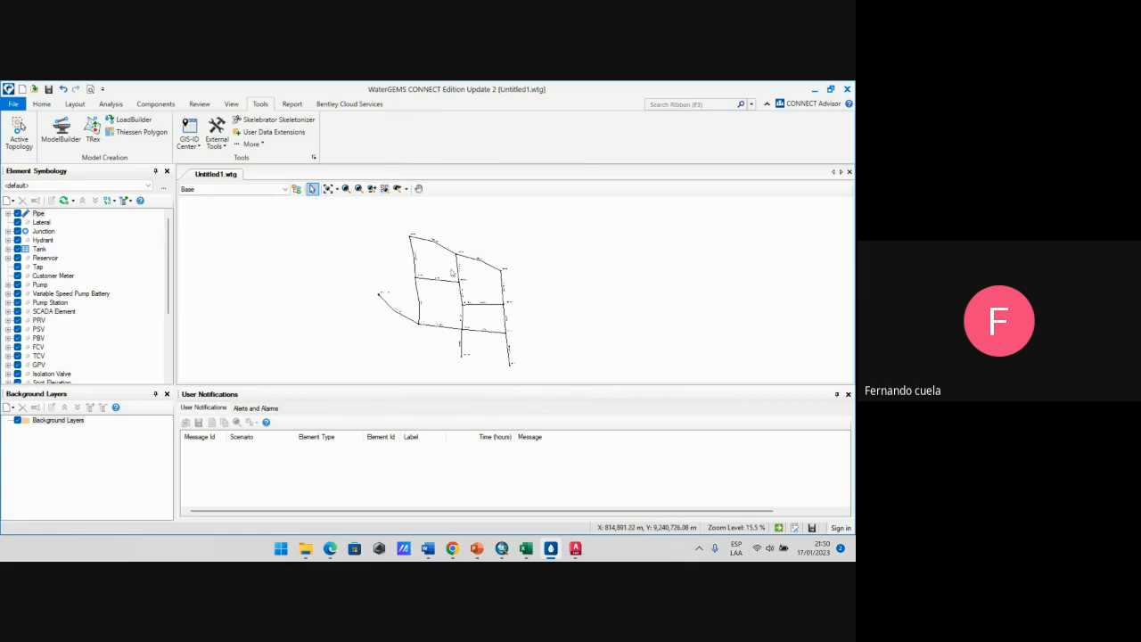
left_click_drag(444, 264, 407, 262)
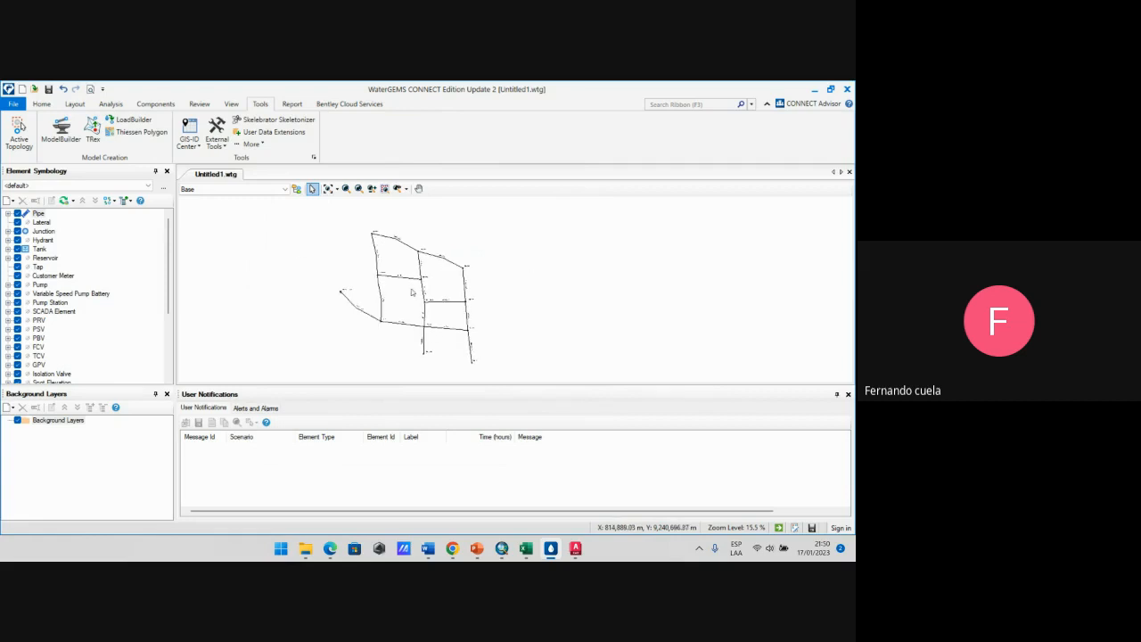
Step: Switch to ArcMap, refresh the LOAD BUILDER folder in the catalog and expand it down to the CIRCUITO folder's shapefiles
key("alt+Tab")
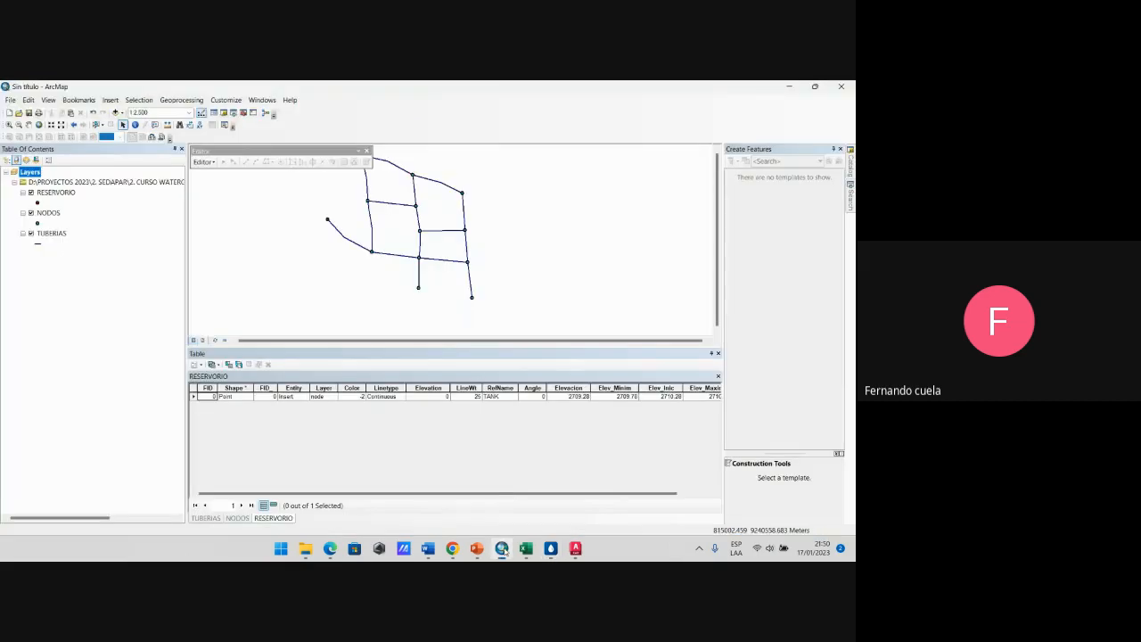
left_click(839, 149)
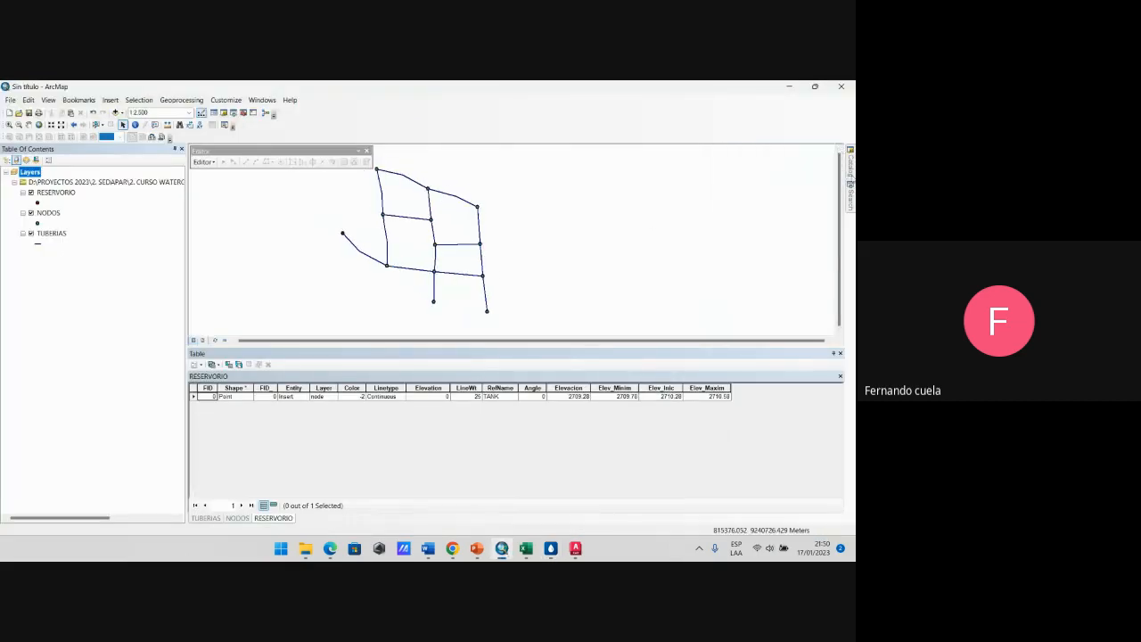
left_click(849, 173)
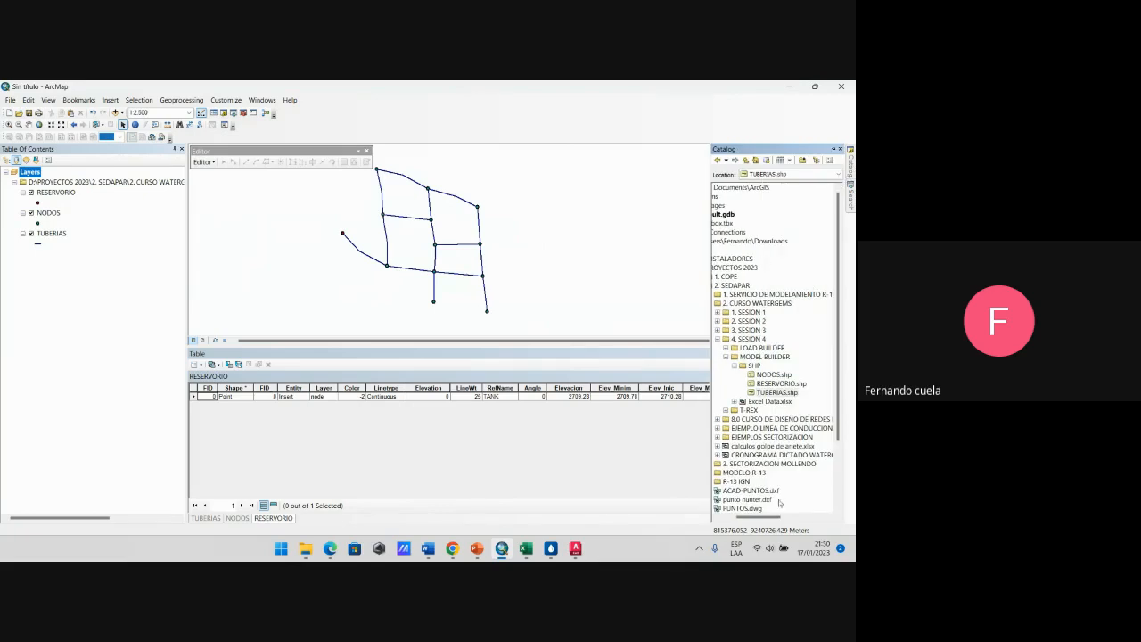
left_click_drag(760, 517, 755, 516)
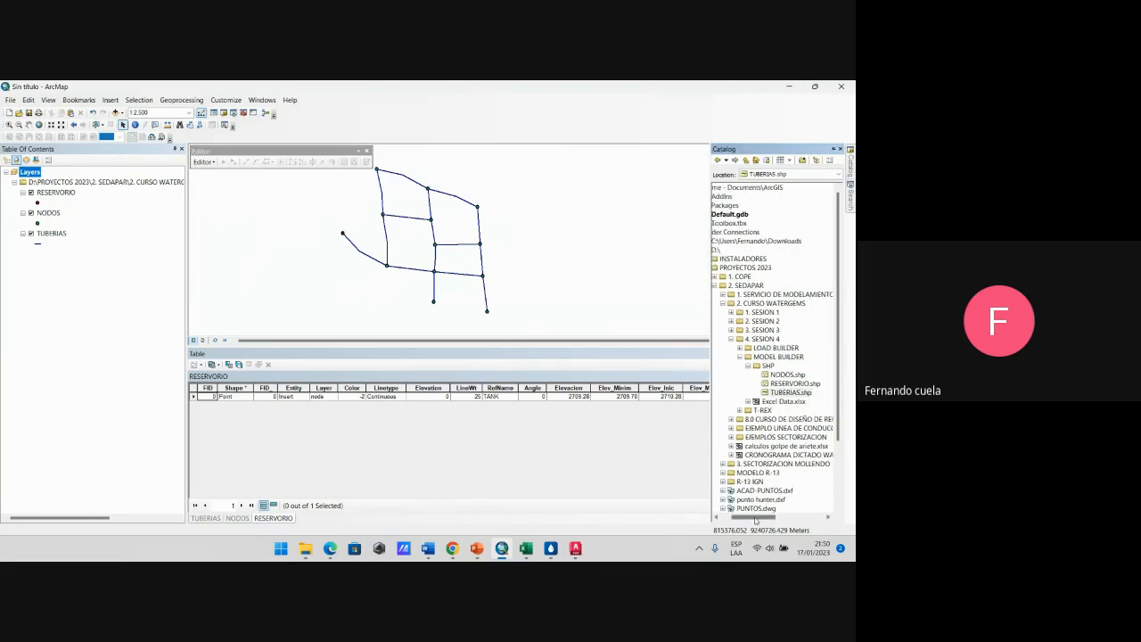
right_click(773, 350)
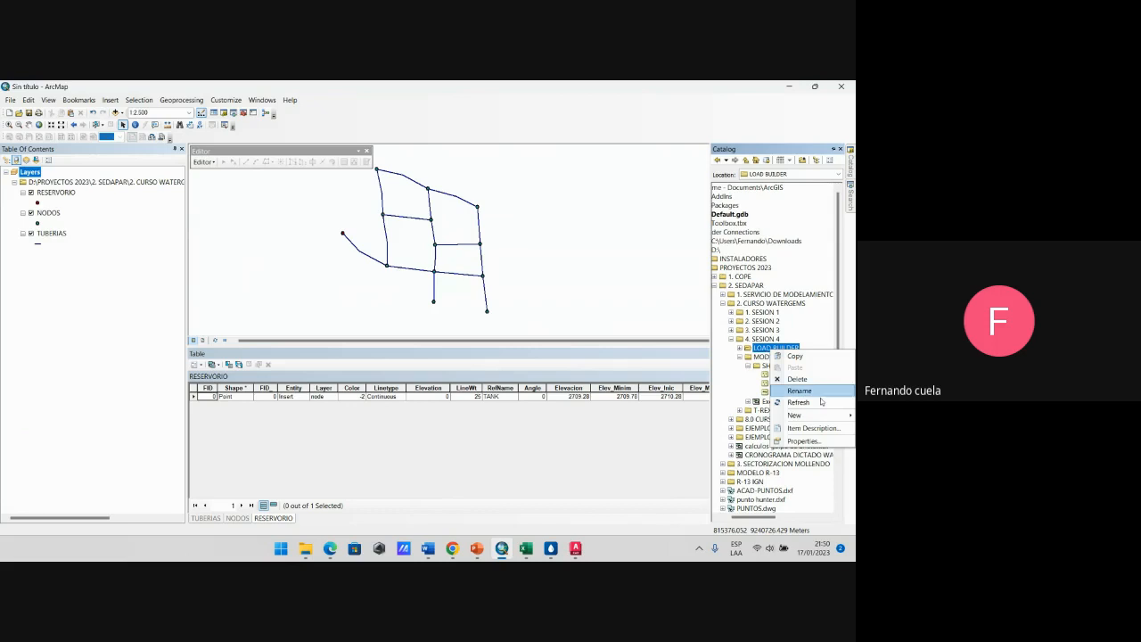
left_click(812, 403)
left_click(739, 348)
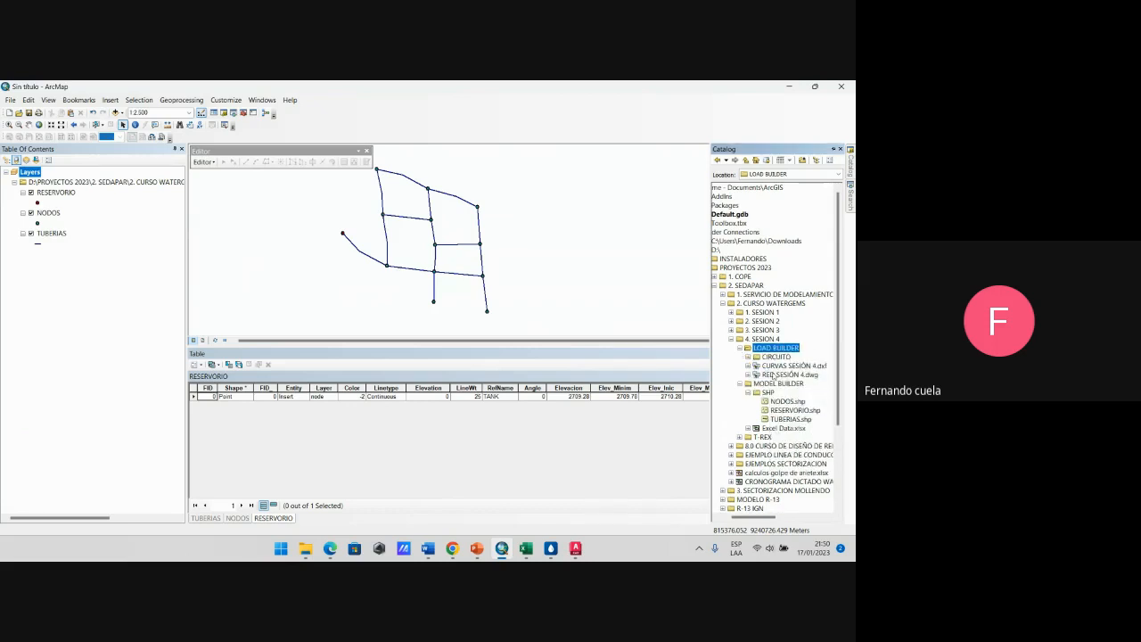
left_click(748, 357)
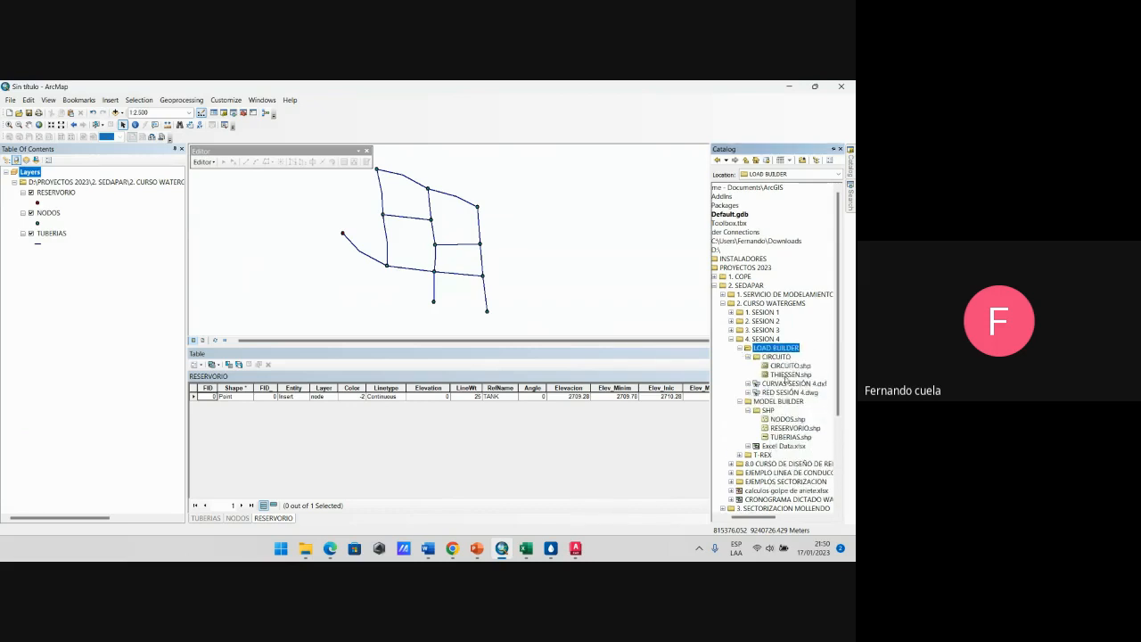
Step: Add THIESSEN.shp from the CIRCUITO folder to the map and dismiss the spatial reference warning
left_click(787, 375)
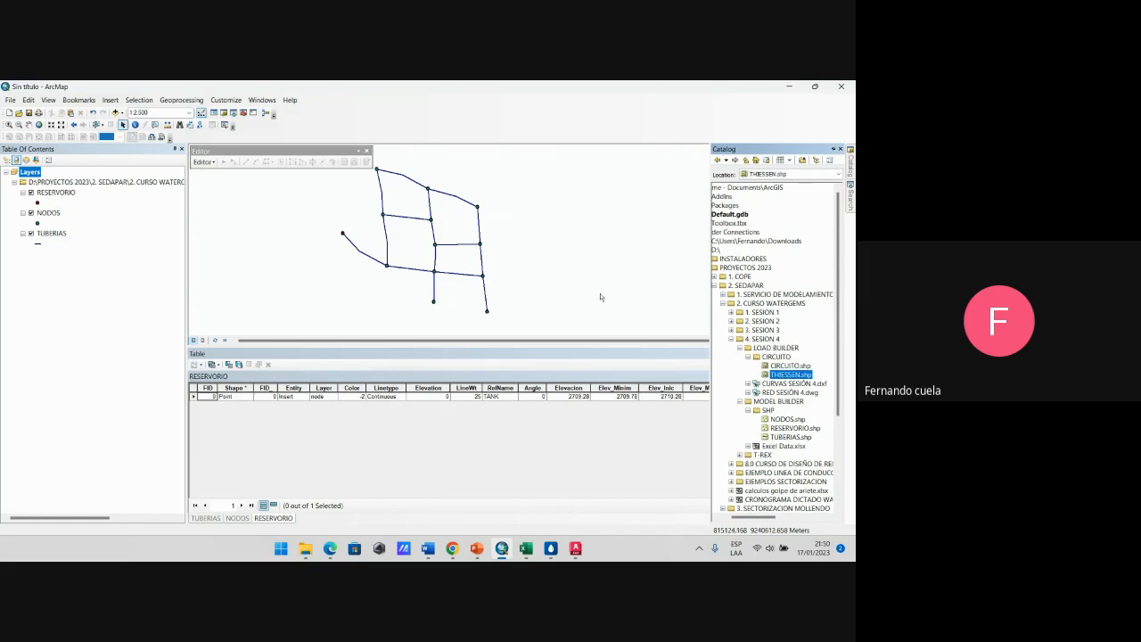
left_click(549, 548)
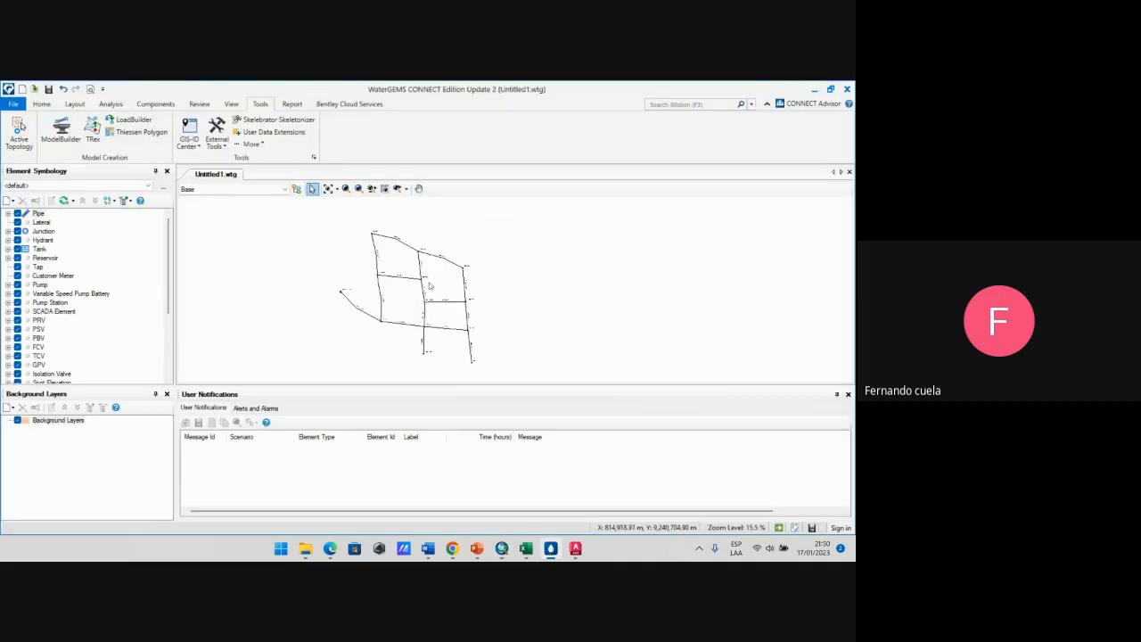
key("alt+Tab")
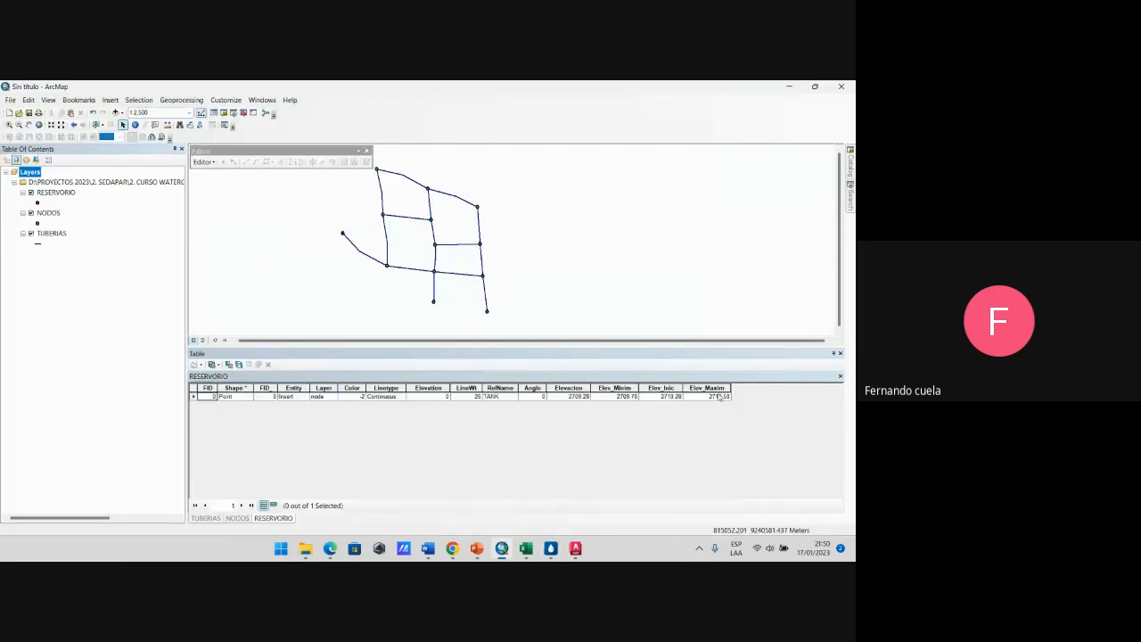
left_click(851, 167)
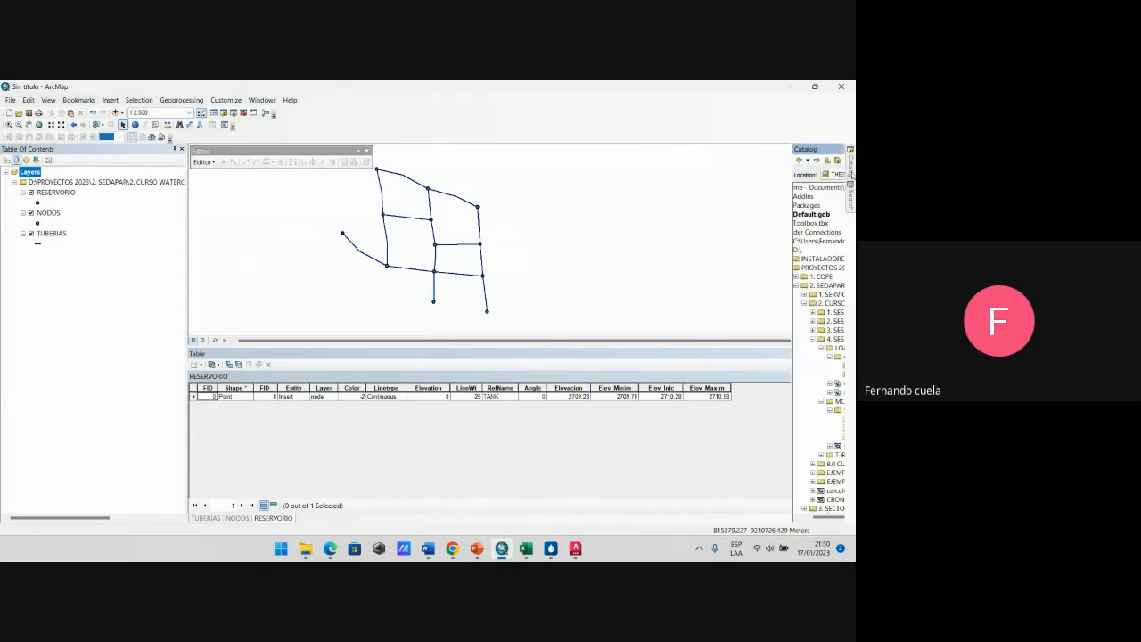
left_click(782, 374)
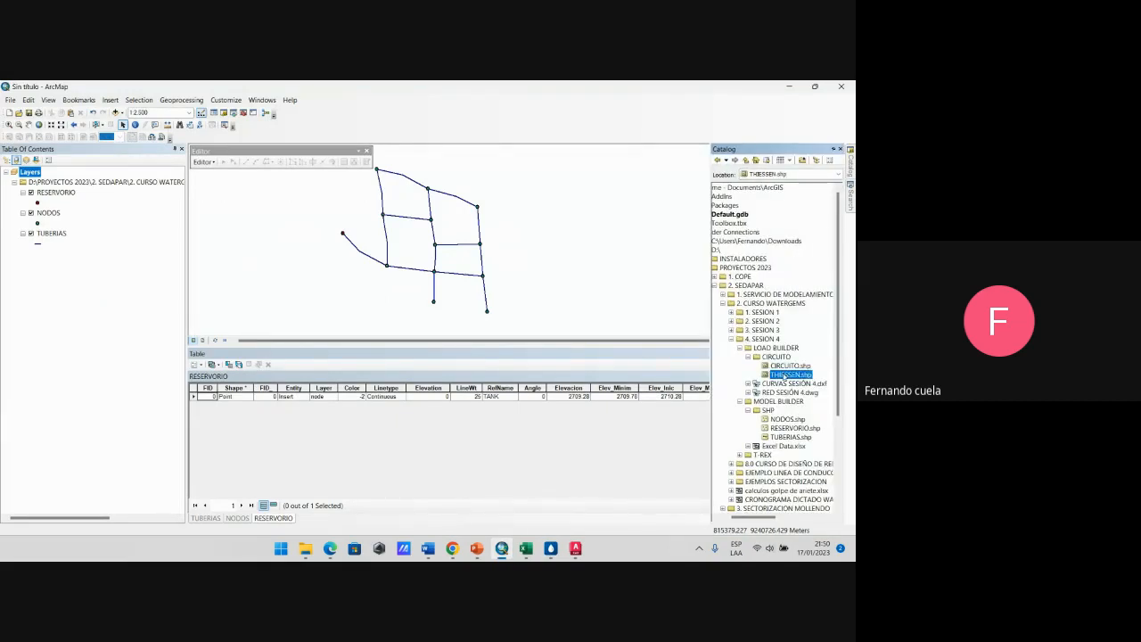
left_click_drag(597, 302, 511, 255)
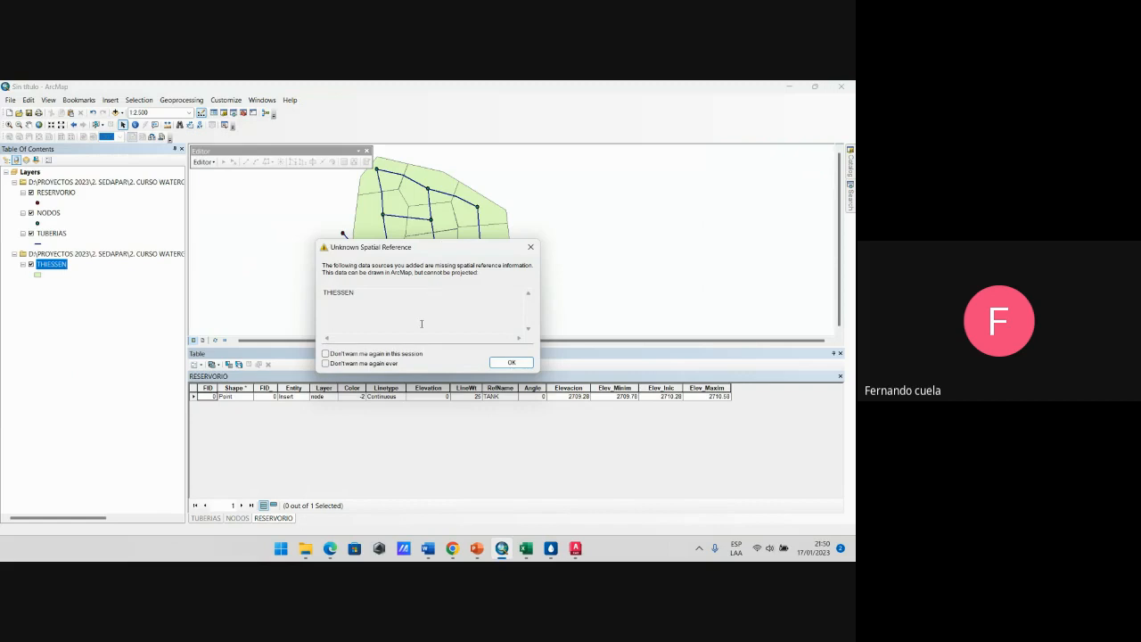
left_click(514, 363)
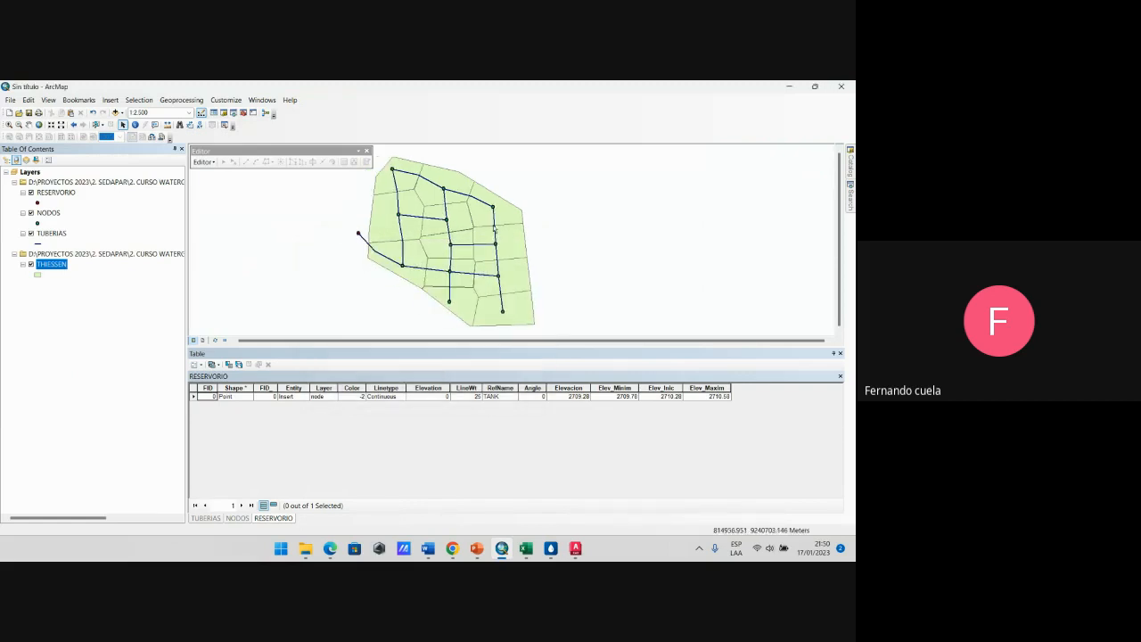
scroll(493, 229, "up", 1)
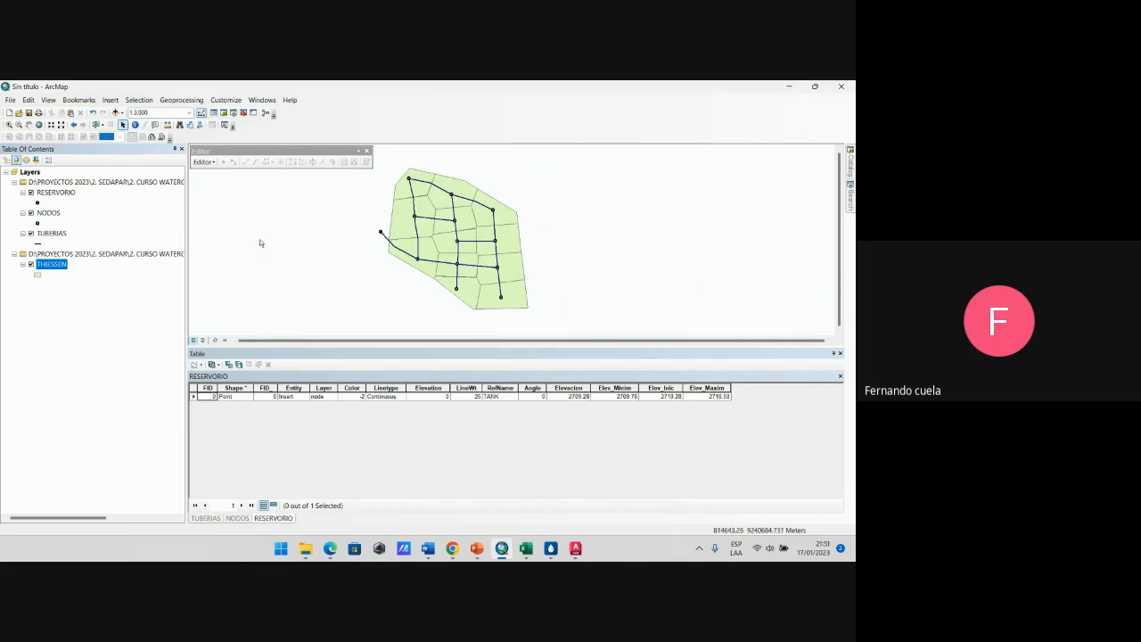
Step: Open ArcToolbox and expand the Projections and Transformations toolset under Data Management Tools, collapsing Feature Class and Features
right_click(57, 267)
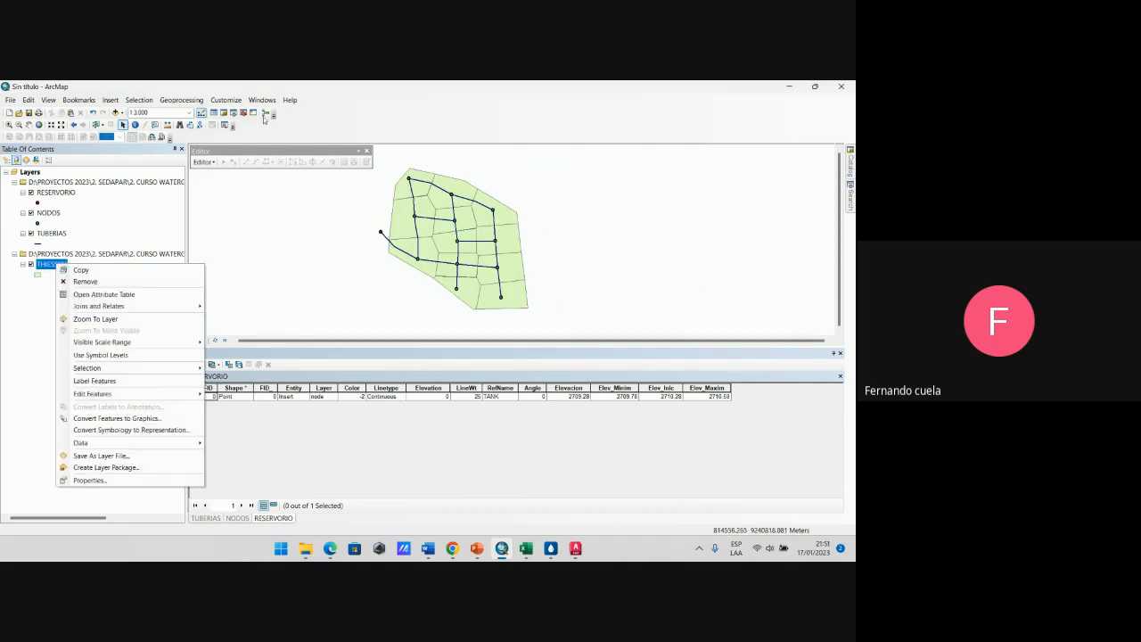
left_click(337, 116)
left_click(243, 114)
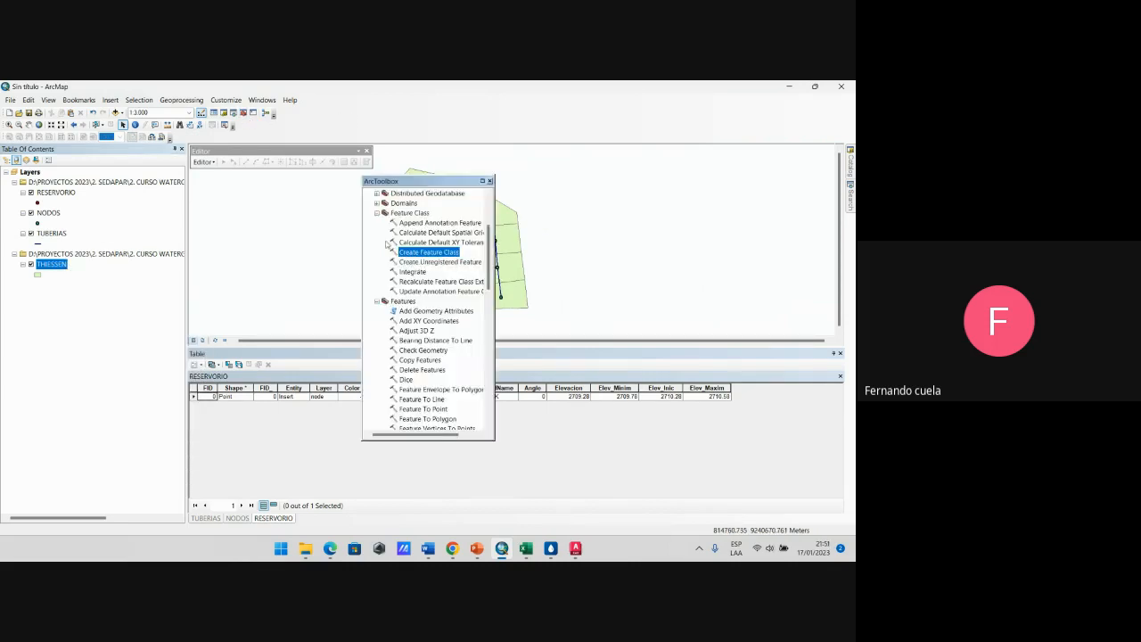
left_click(376, 214)
scroll(416, 235, "down", 3)
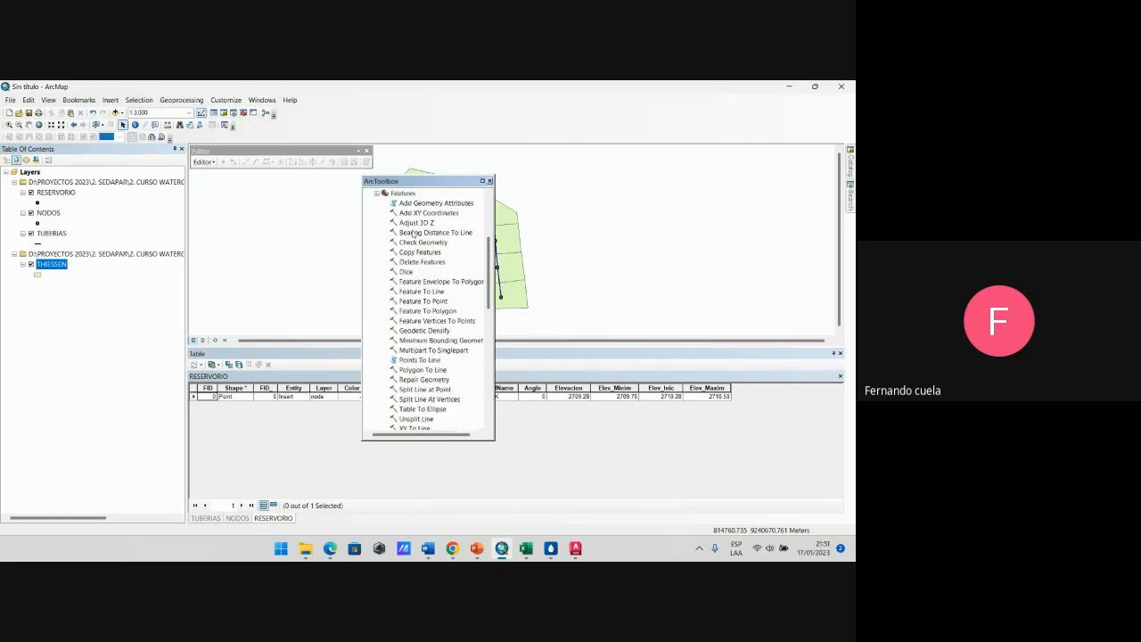
scroll(425, 258, "up", 3)
scroll(425, 257, "up", 2)
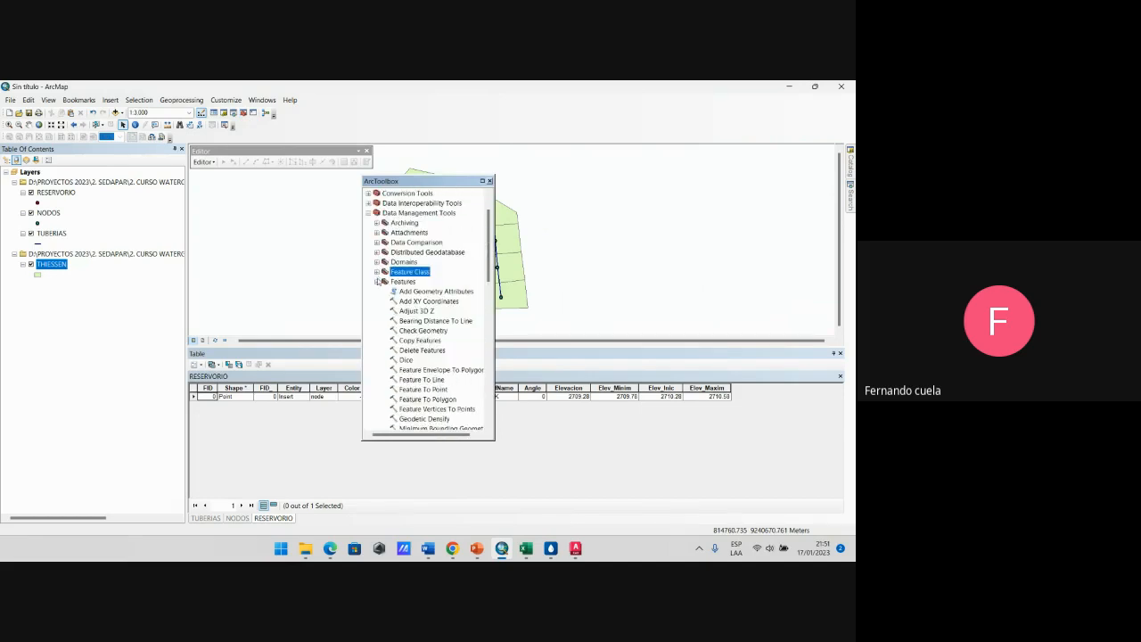
left_click(377, 282)
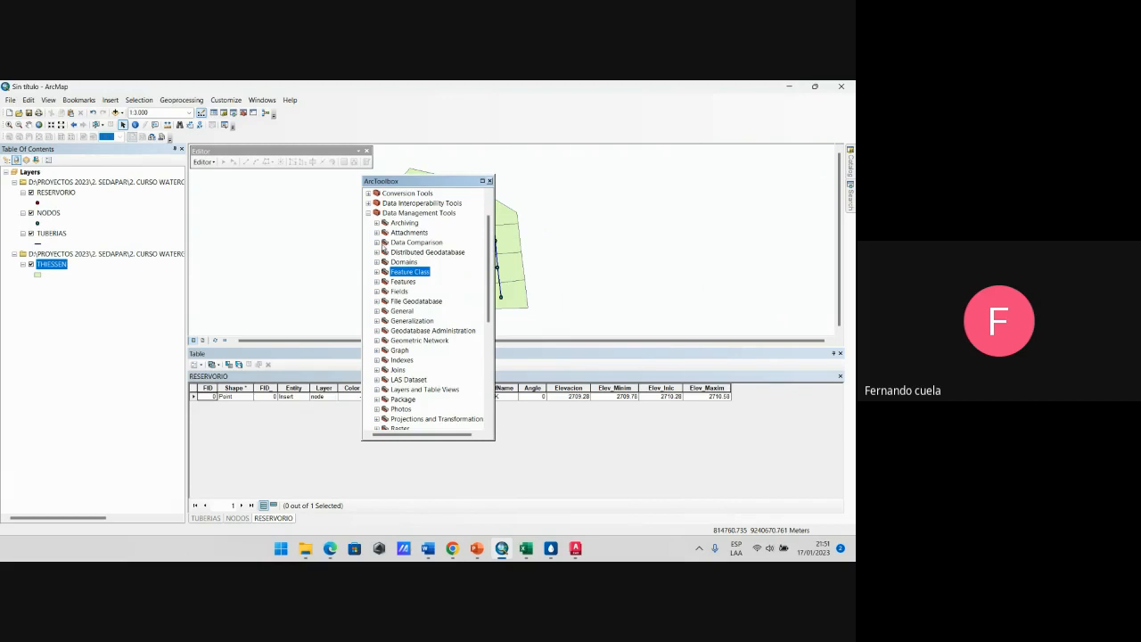
scroll(381, 252, "up", 1)
scroll(401, 247, "down", 5)
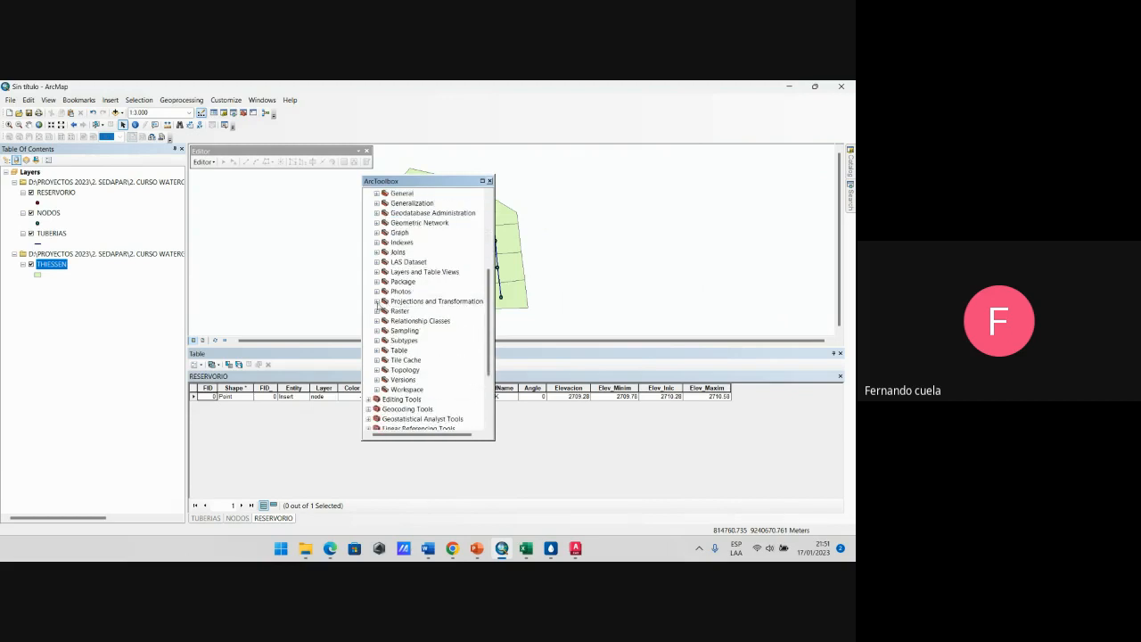
left_click(377, 301)
Step: Check the THIESSEN layer's coordinate system in its source properties, leaving the settings as they are
right_click(57, 266)
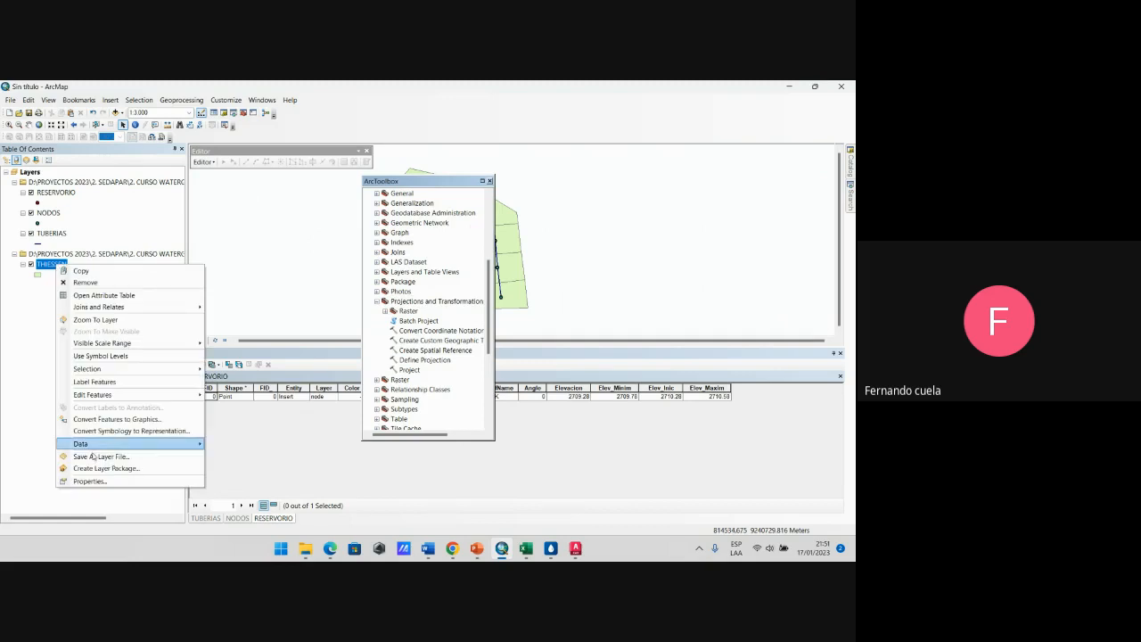
left_click(107, 483)
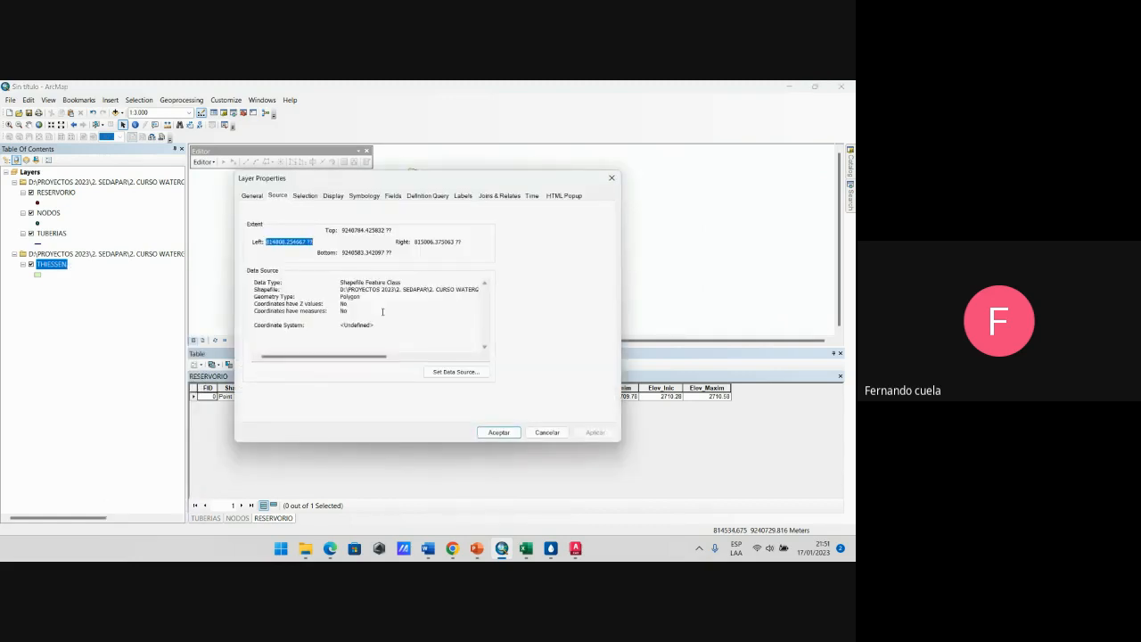
left_click_drag(339, 324, 393, 325)
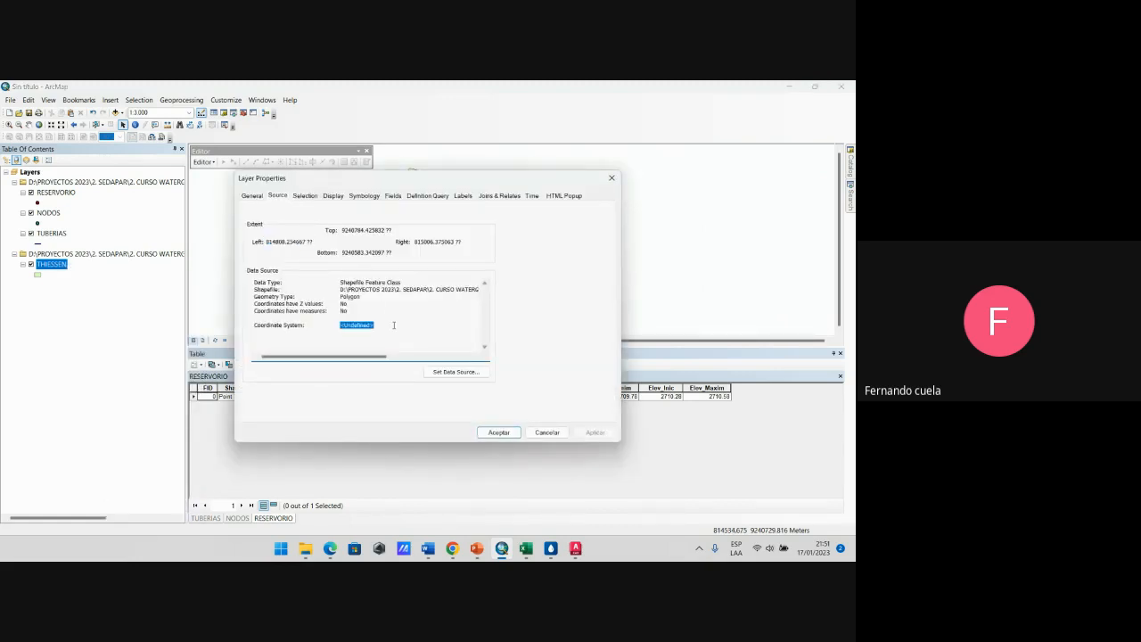
left_click(611, 178)
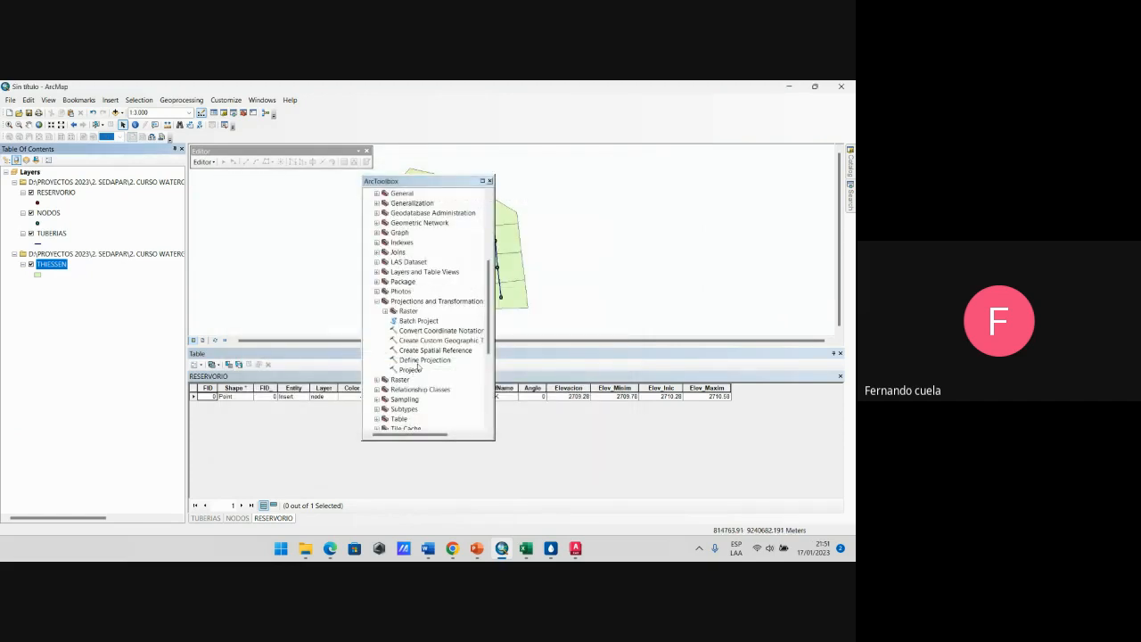
Step: Start the Define Projection tool with THIESSEN as the input dataset
double_click(423, 360)
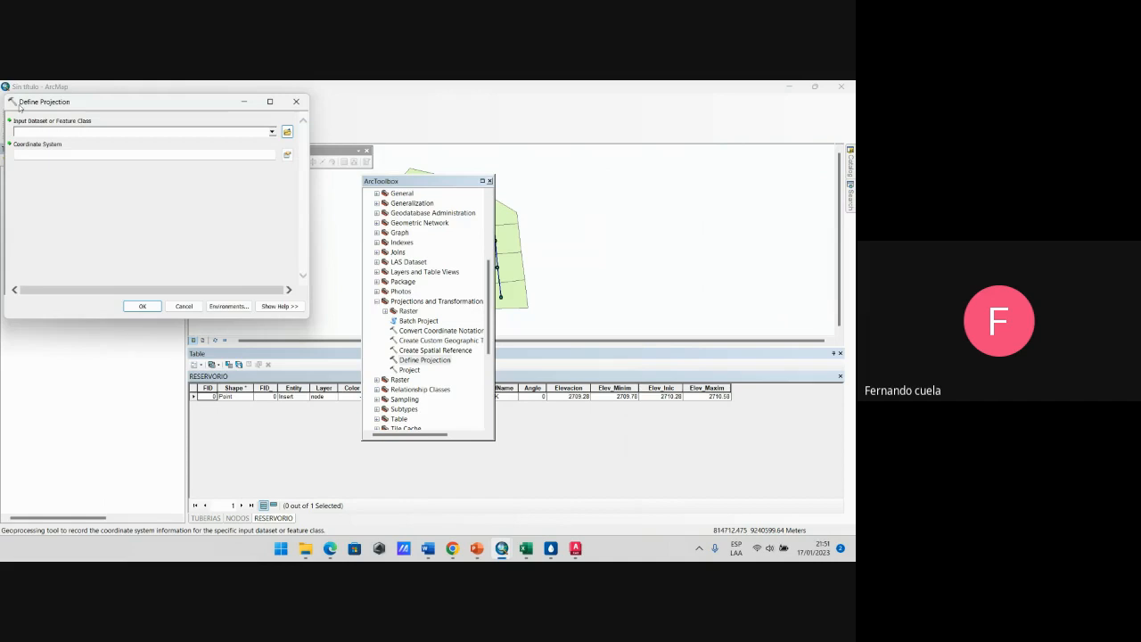
left_click(272, 133)
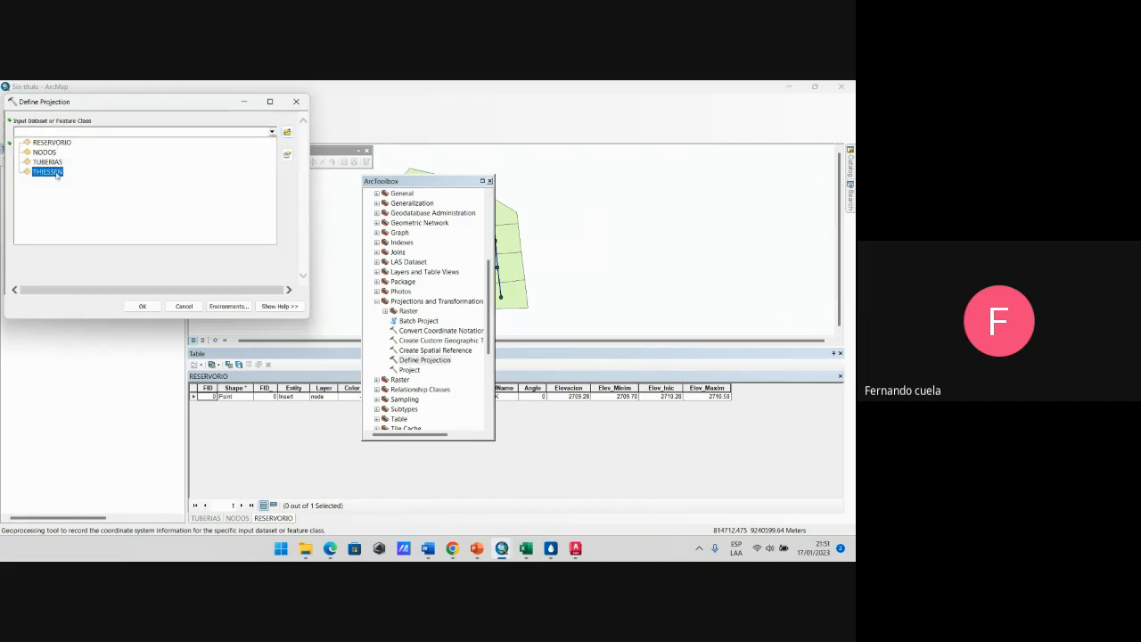
left_click(48, 171)
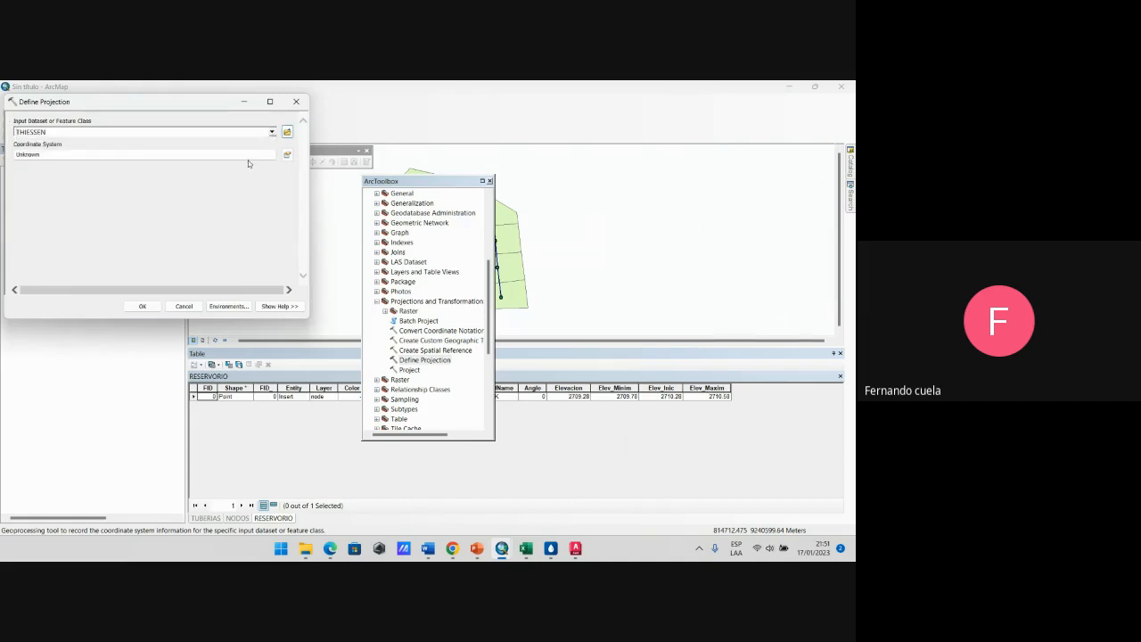
Step: Search the coordinate systems for UTM and choose WGS 1984 UTM Zone 17S from the Southern Hemisphere group for the THIESSEN projection
left_click(286, 154)
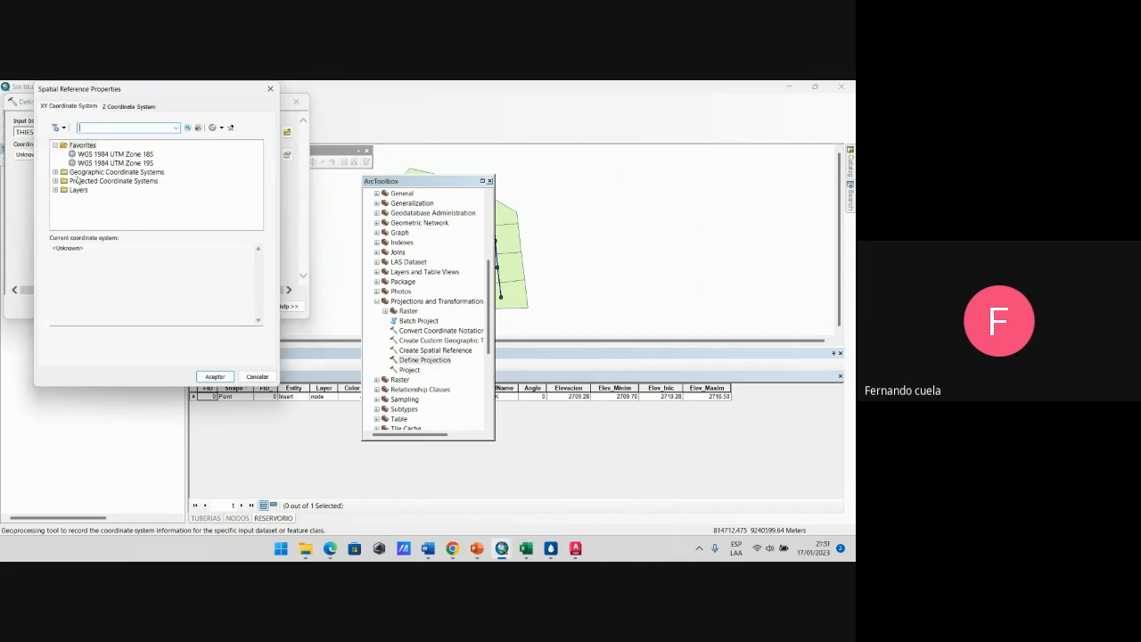
type("UTM")
left_click(55, 183)
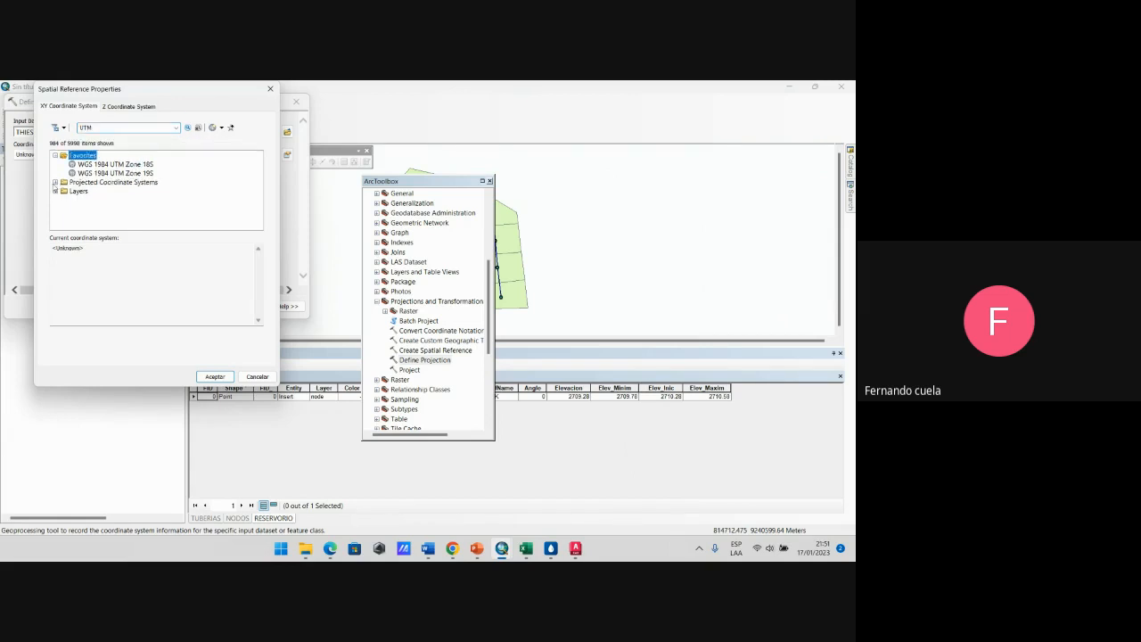
left_click(54, 183)
left_click(64, 201)
scroll(112, 213, "down", 3)
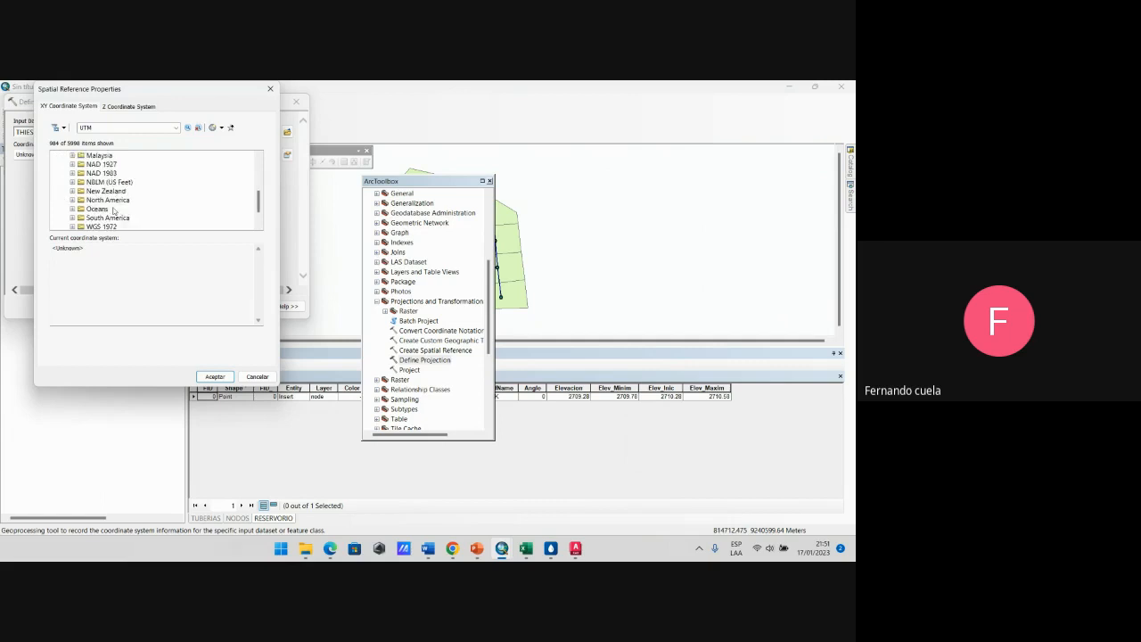
left_click(72, 209)
scroll(127, 220, "down", 1)
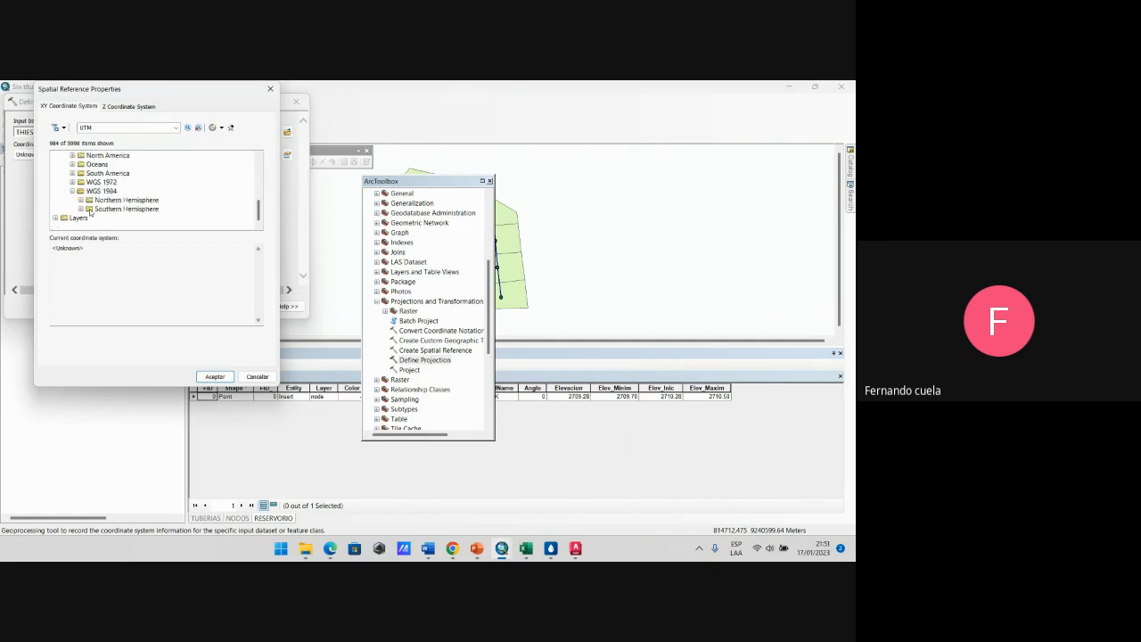
left_click(81, 210)
scroll(138, 208, "down", 2)
scroll(191, 189, "down", 1)
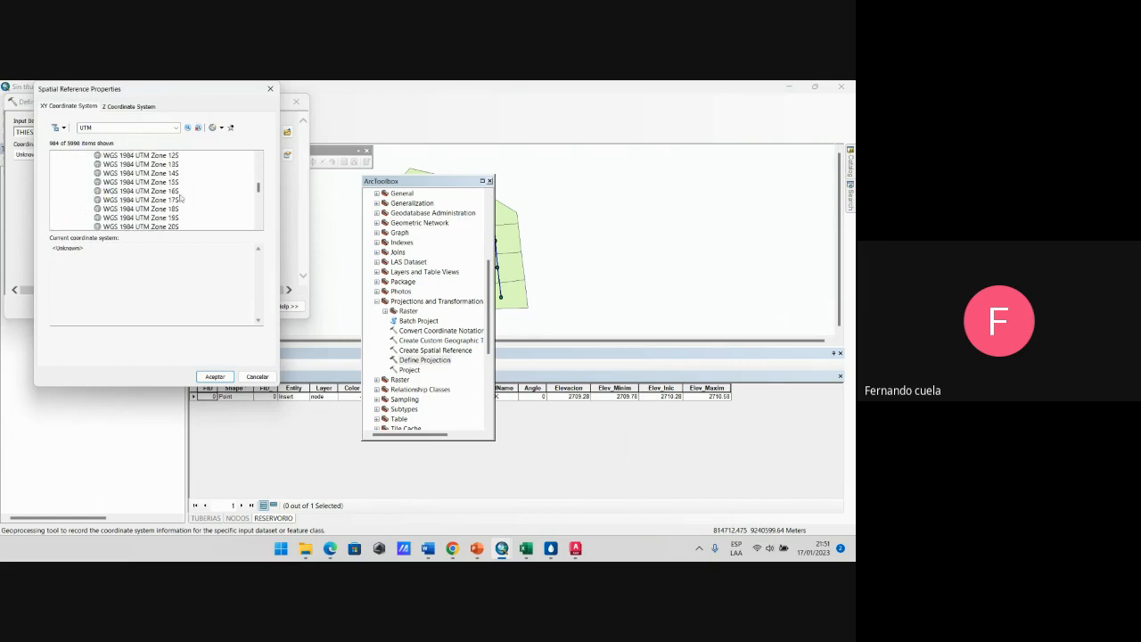
left_click(142, 199)
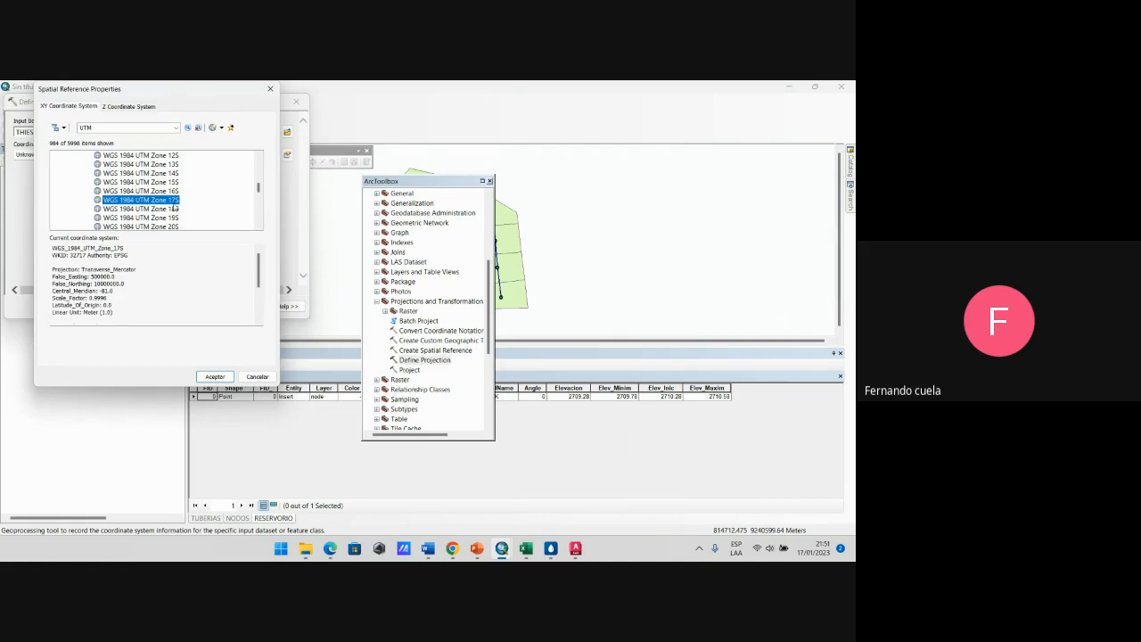
left_click(215, 376)
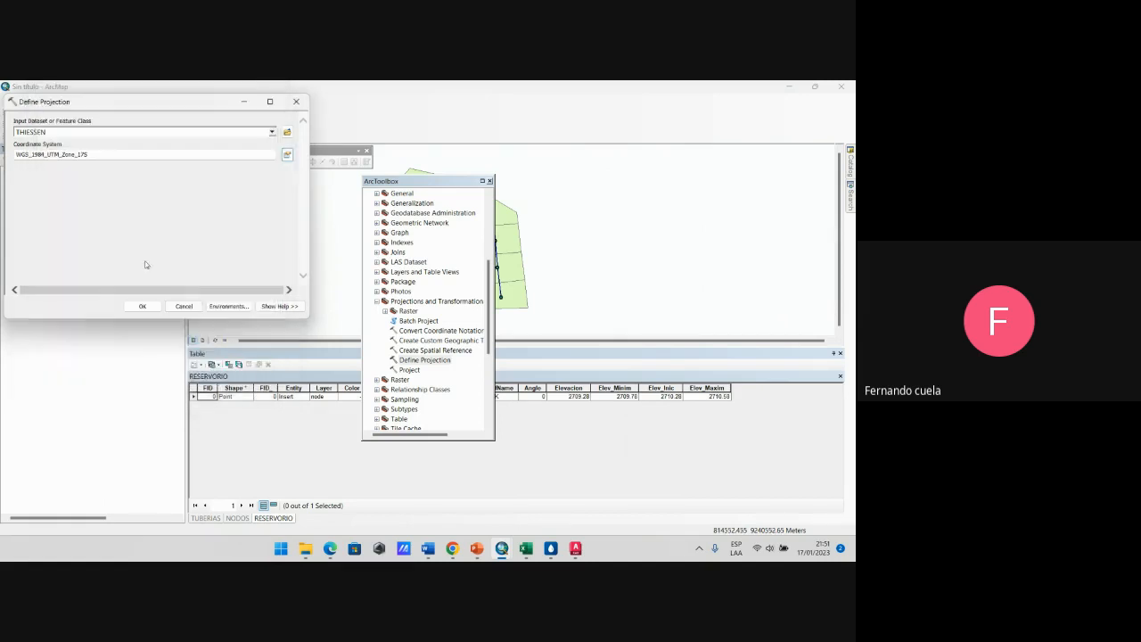
Step: Run Define Projection on THIESSEN with WGS_1984_UTM_Zone_17S and close ArcToolbox
left_click(141, 304)
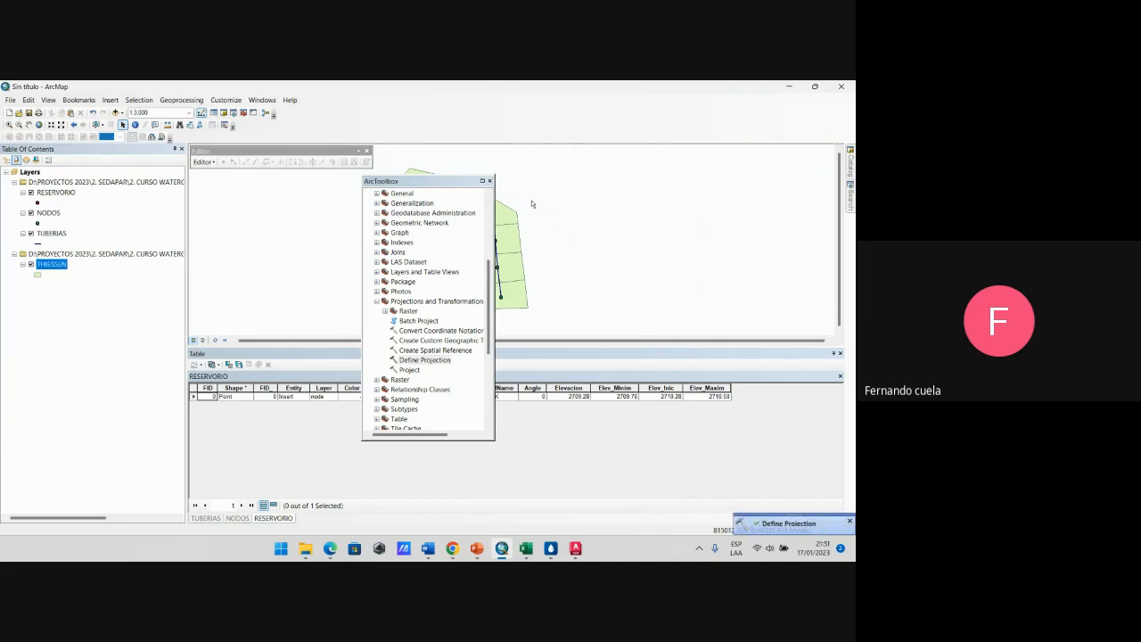
left_click(489, 181)
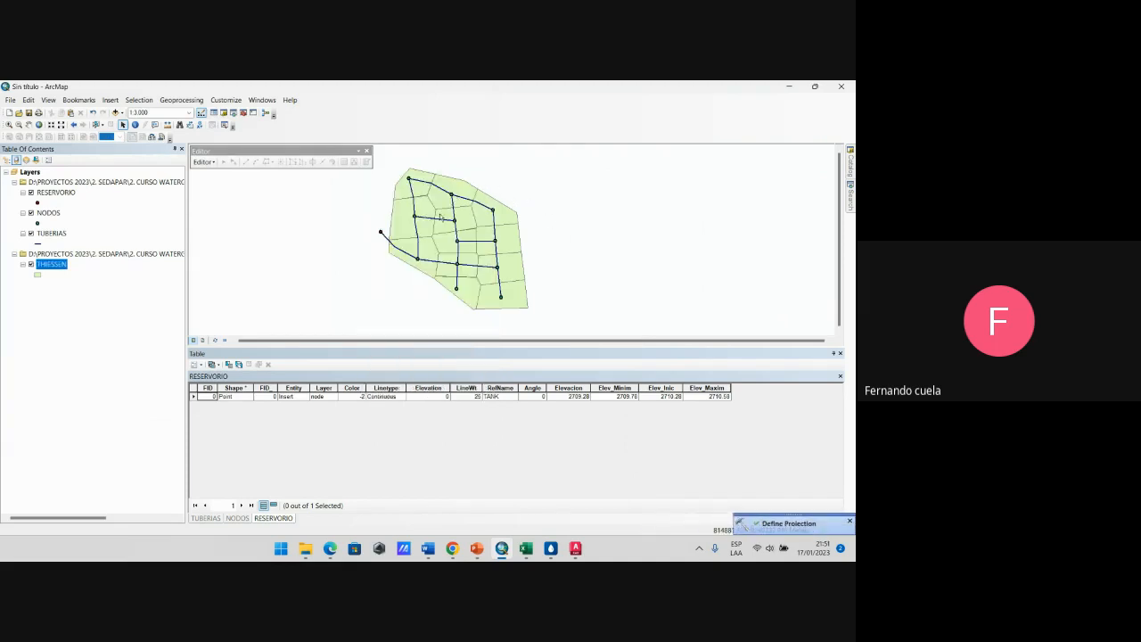
scroll(431, 221, "down", 2)
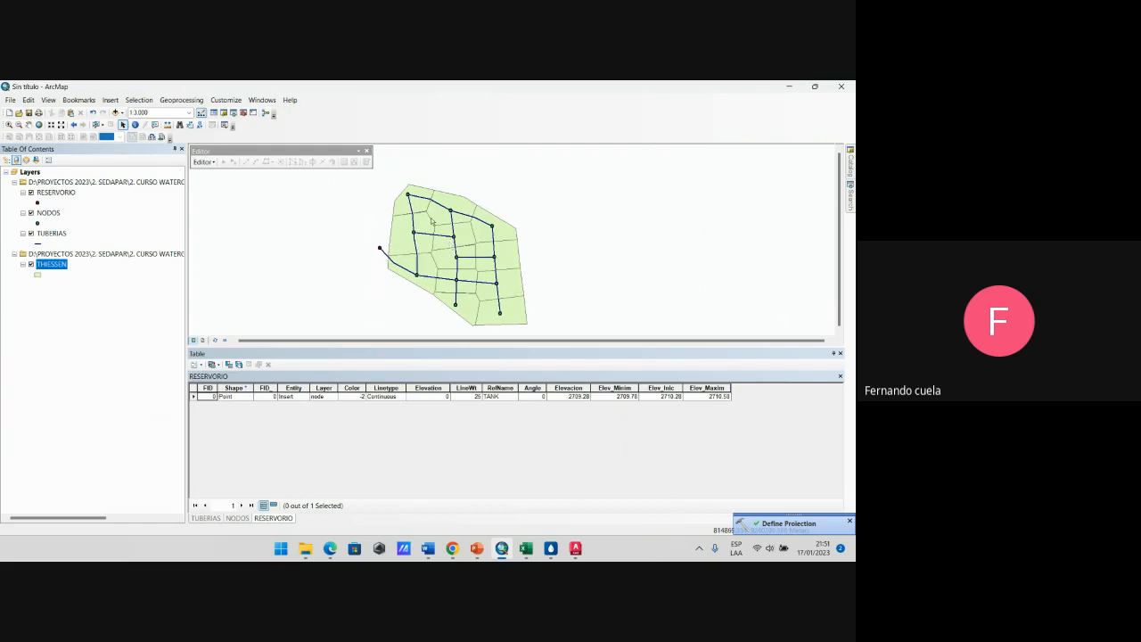
scroll(432, 221, "up", 2)
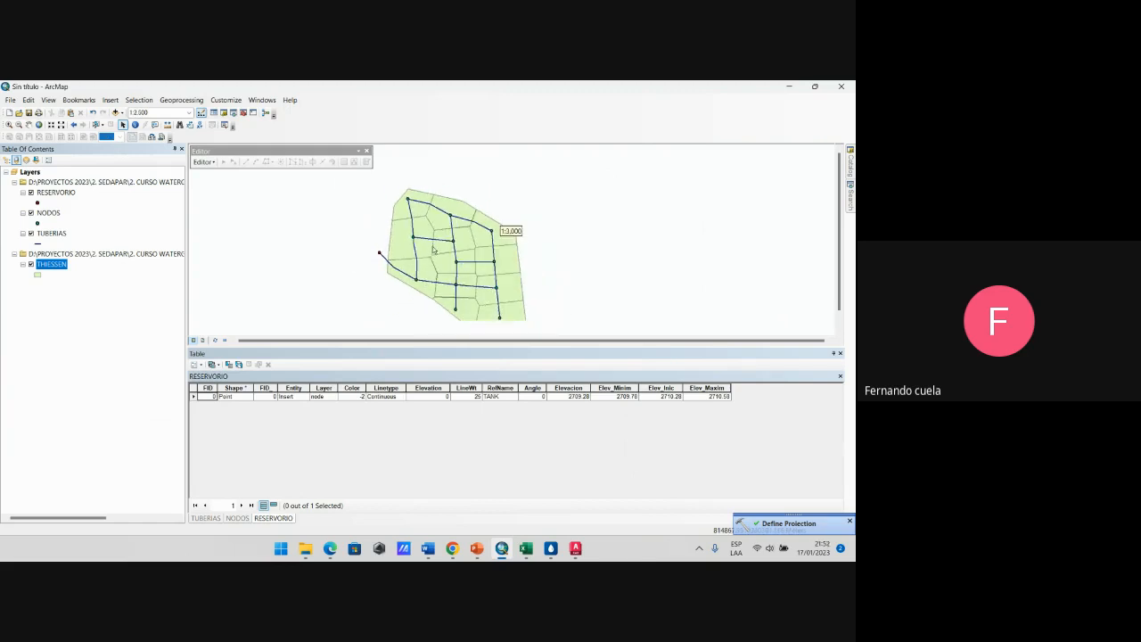
left_click_drag(437, 274, 442, 237)
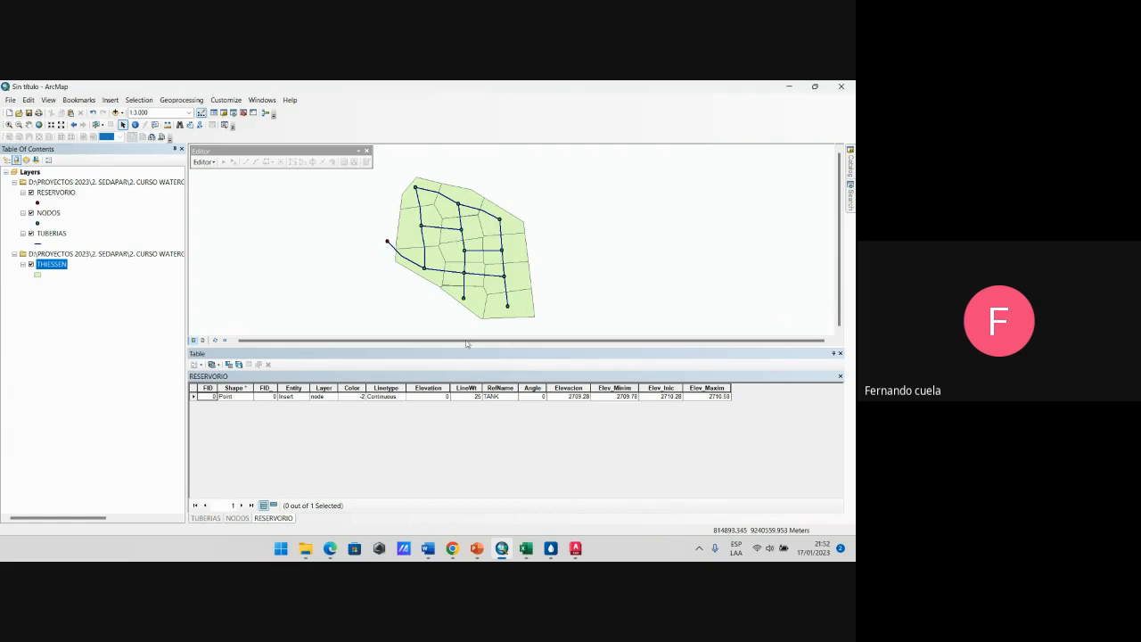
Step: Switch to the Excel workbook and sum the node demands B2:B13 in cell B14 of the Demanda sheet
left_click(526, 549)
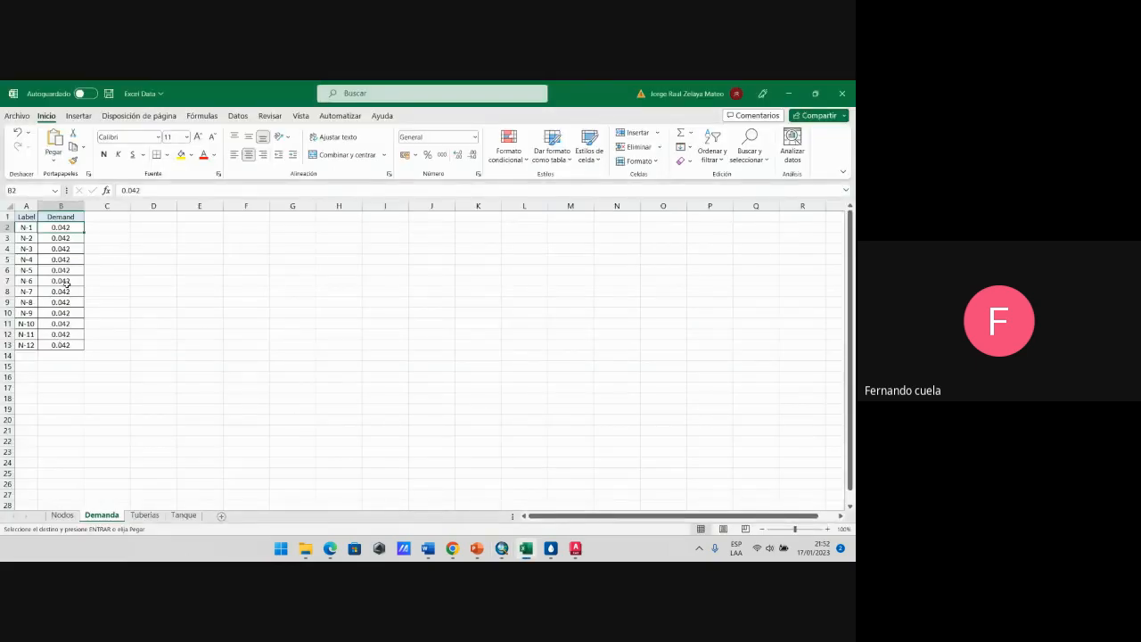
left_click_drag(66, 228, 63, 346)
left_click(65, 355)
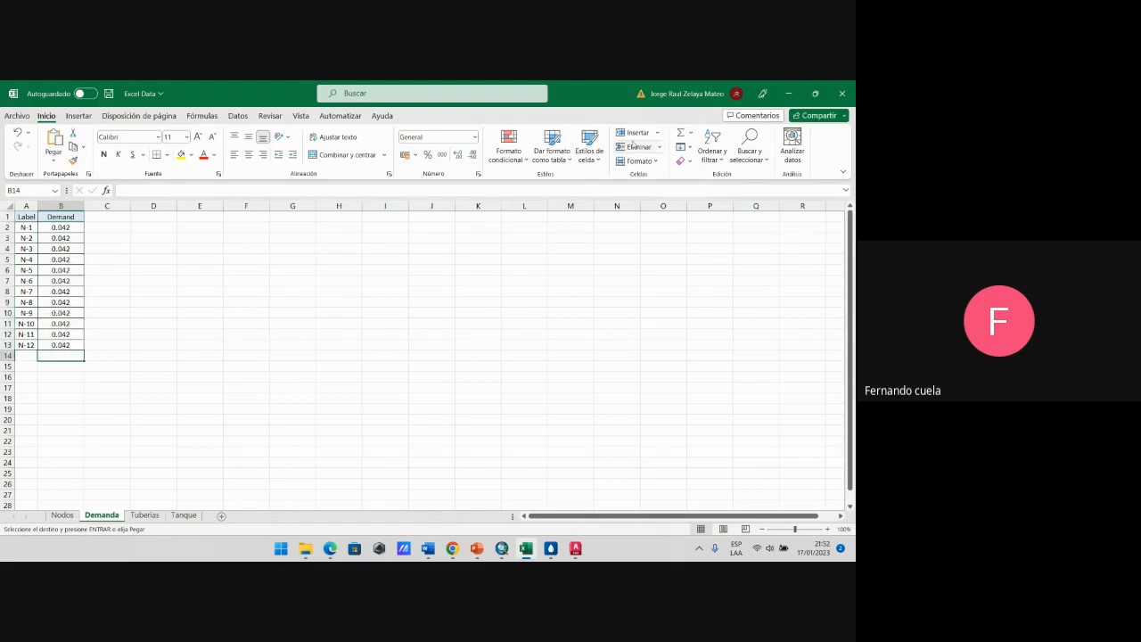
left_click(678, 133)
key("Return")
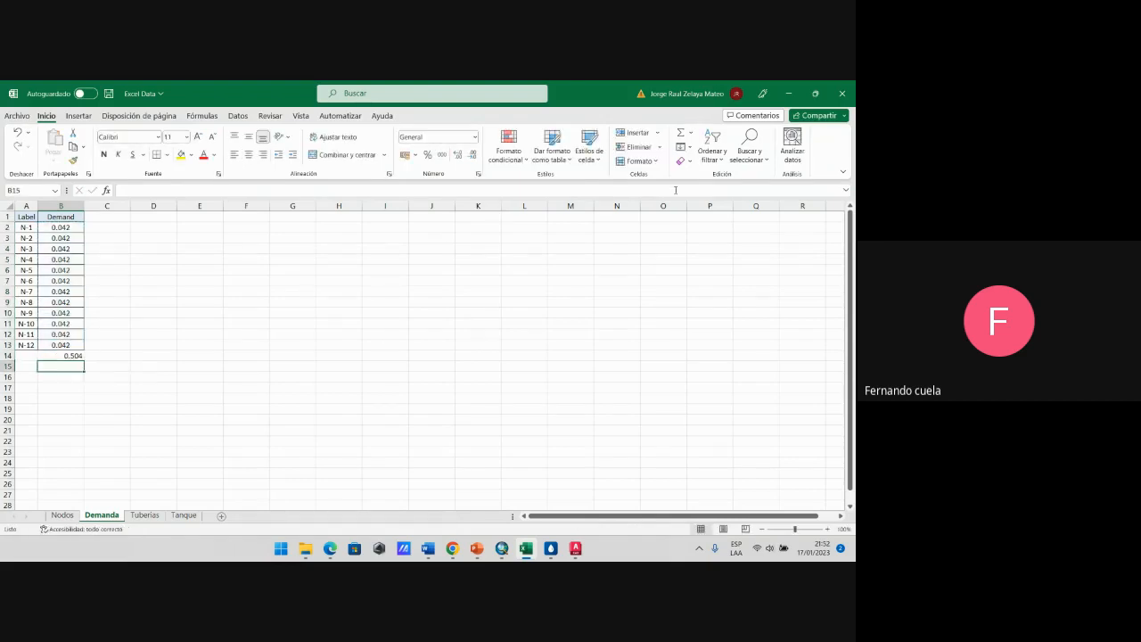
left_click(77, 355)
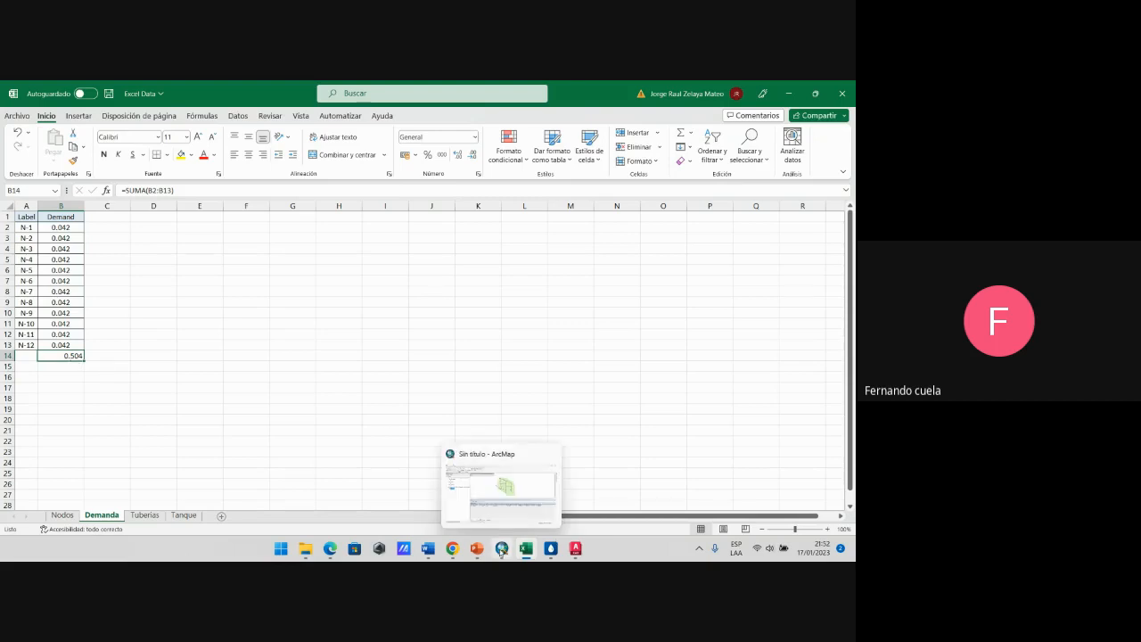
Step: Switch back to ArcMap, open the THIESSEN attribute table and add a Double field named AREA_TOTAL
left_click(500, 549)
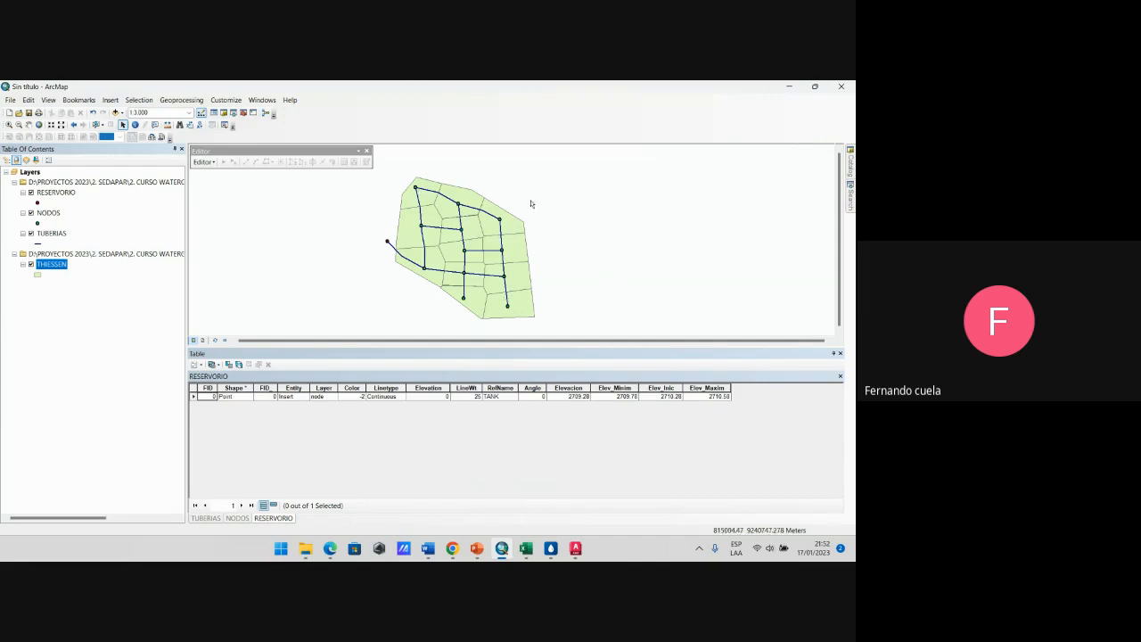
right_click(53, 267)
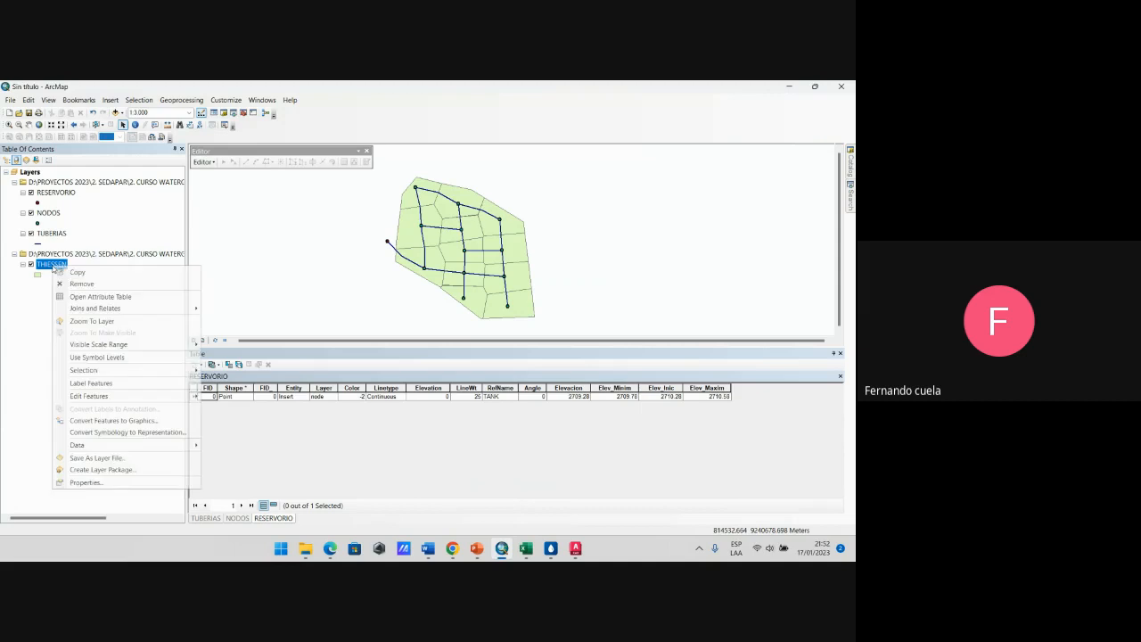
left_click(92, 297)
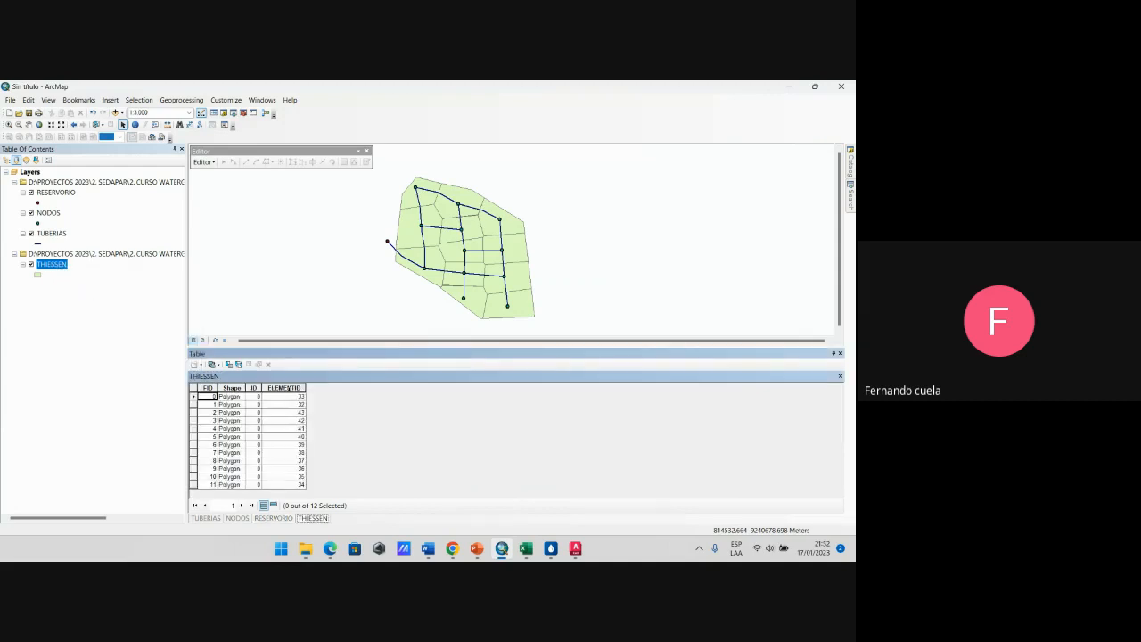
left_click(193, 365)
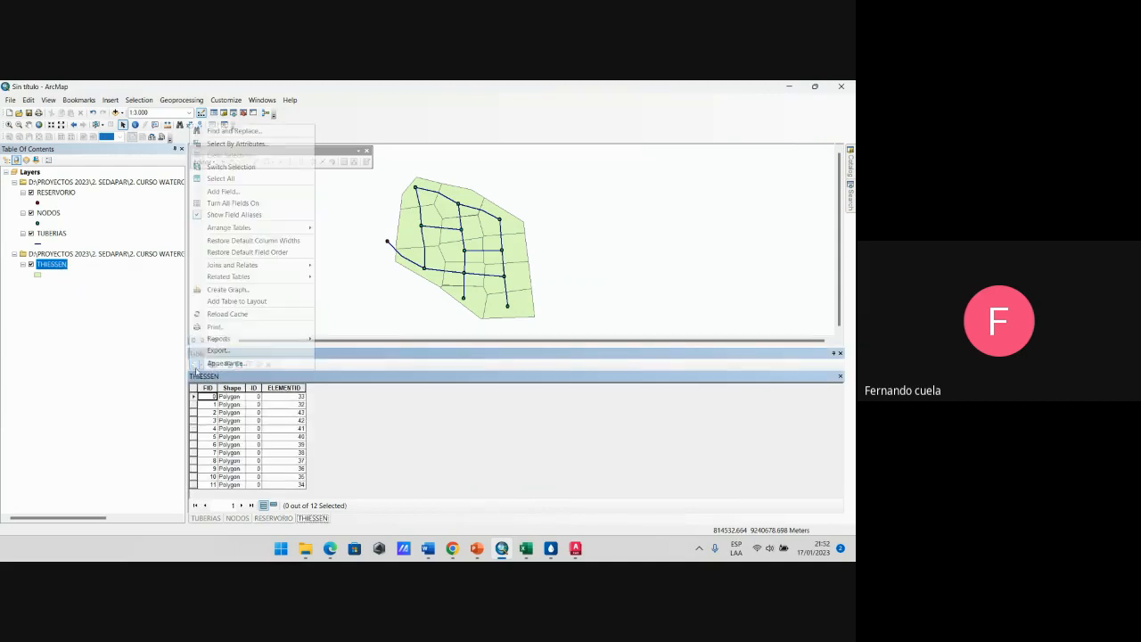
left_click(232, 190)
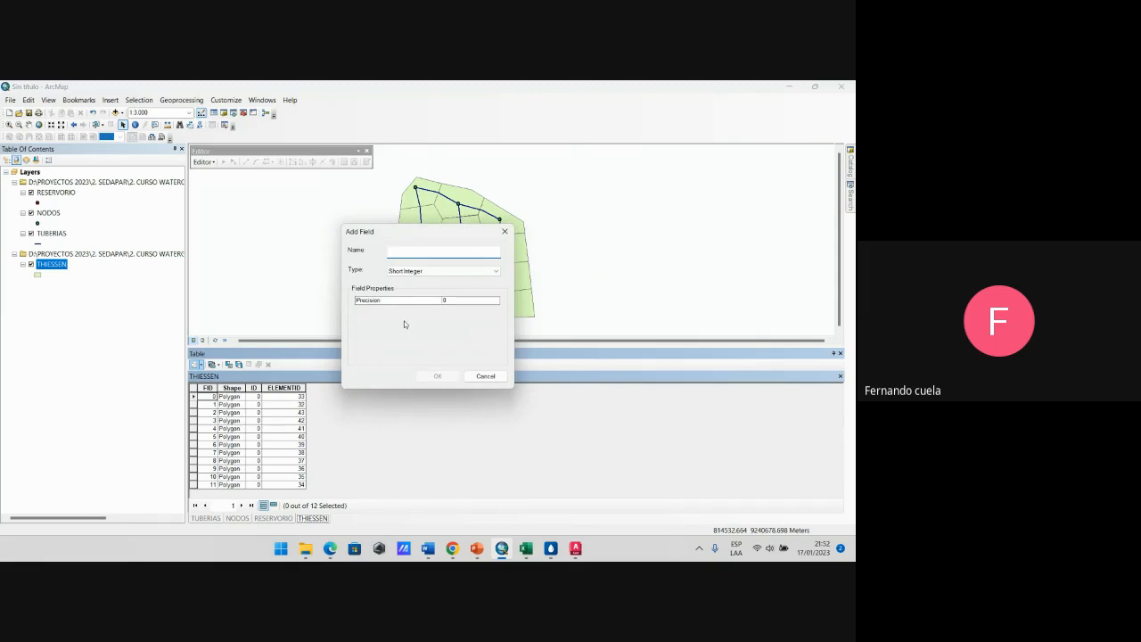
type("AREA TOTAL")
left_click(454, 275)
left_click(430, 302)
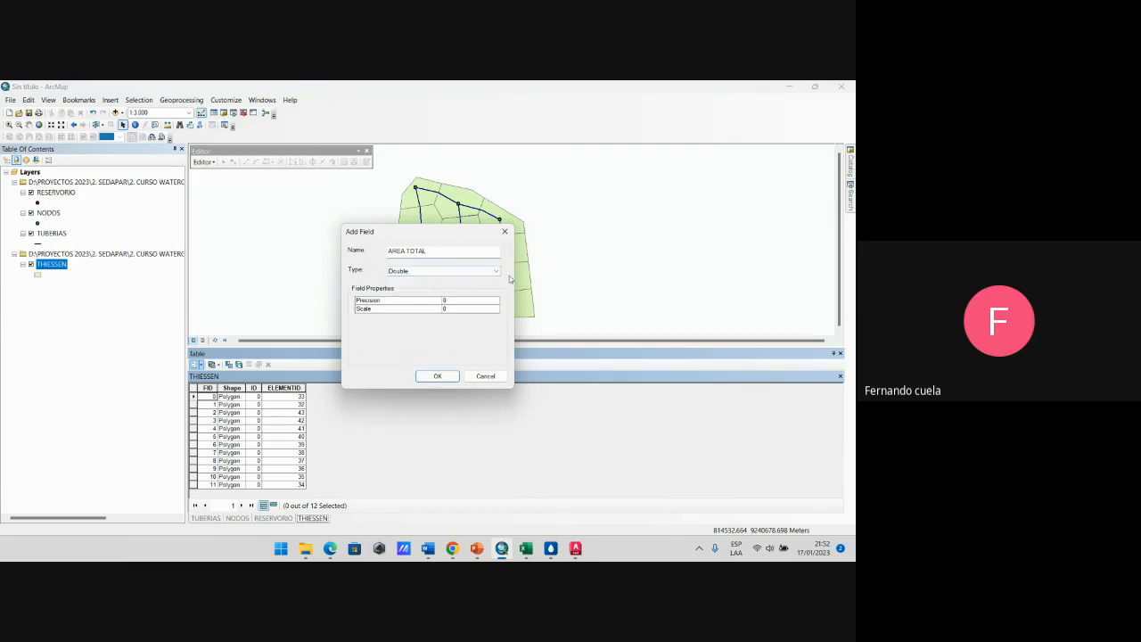
left_click(455, 377)
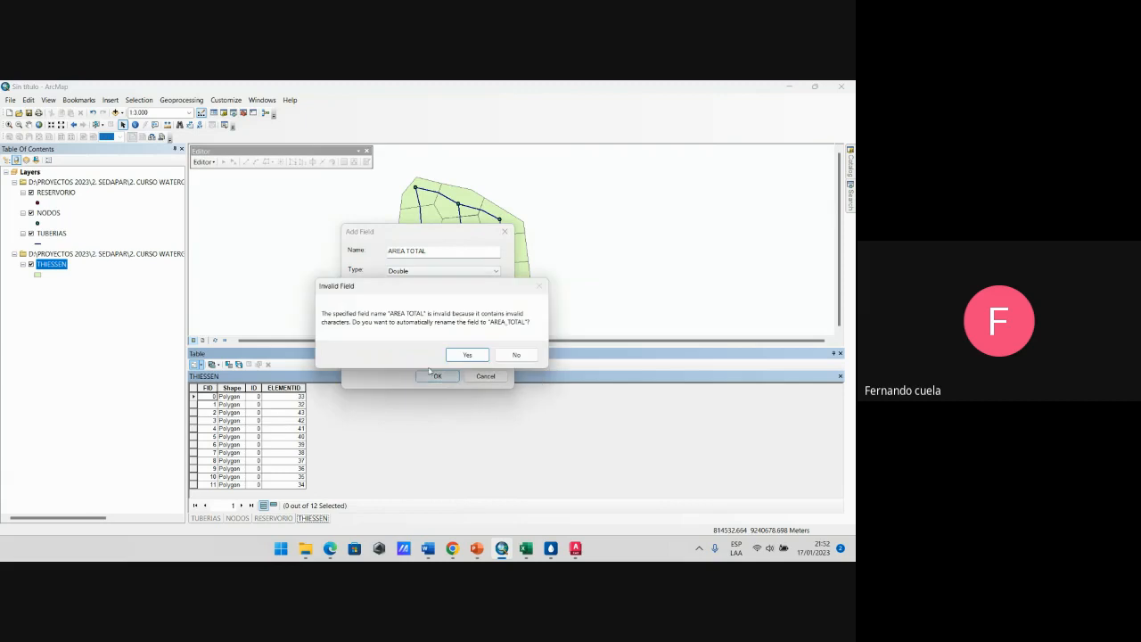
left_click(465, 356)
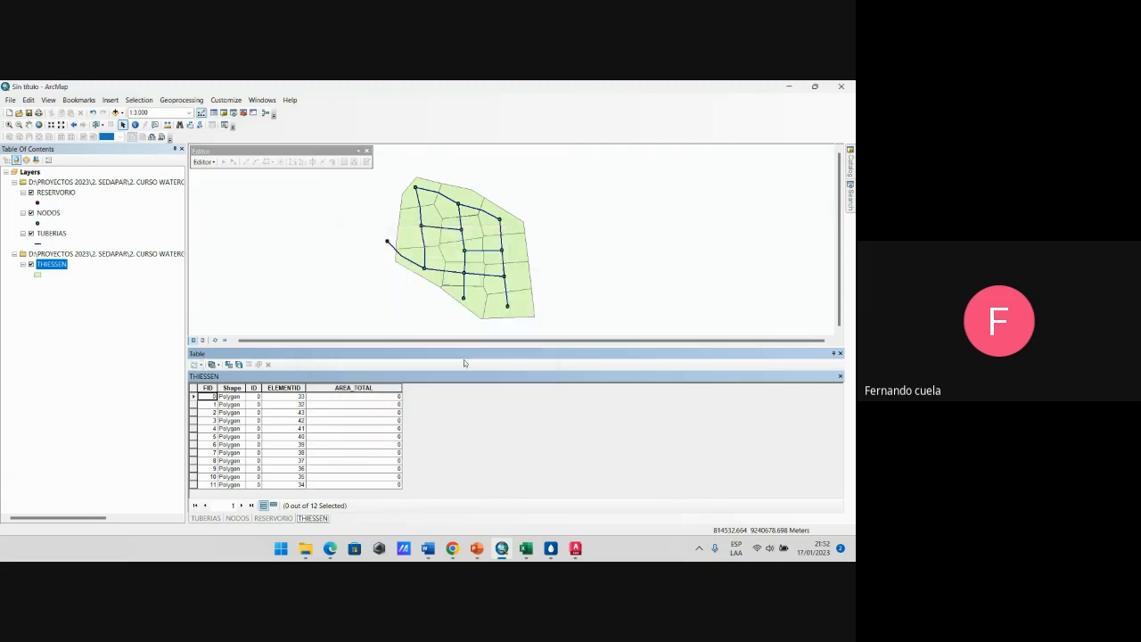
Step: Add a Double field named AREA to the THIESSEN attribute table
right_click(52, 265)
left_click(66, 298)
left_click(198, 365)
left_click(230, 191)
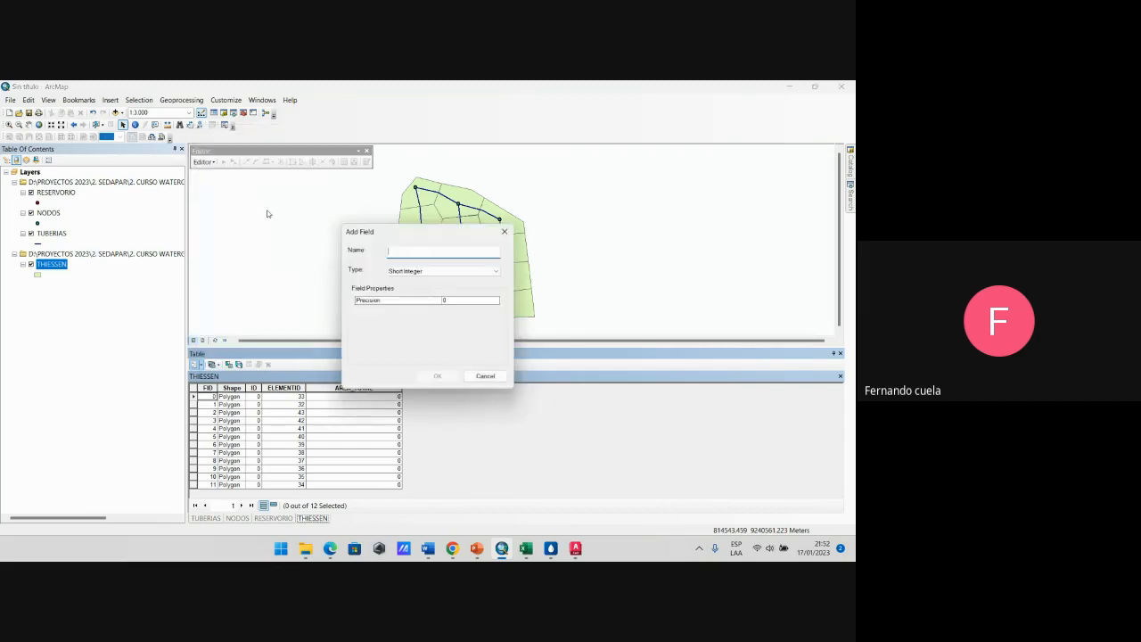
type("AREA")
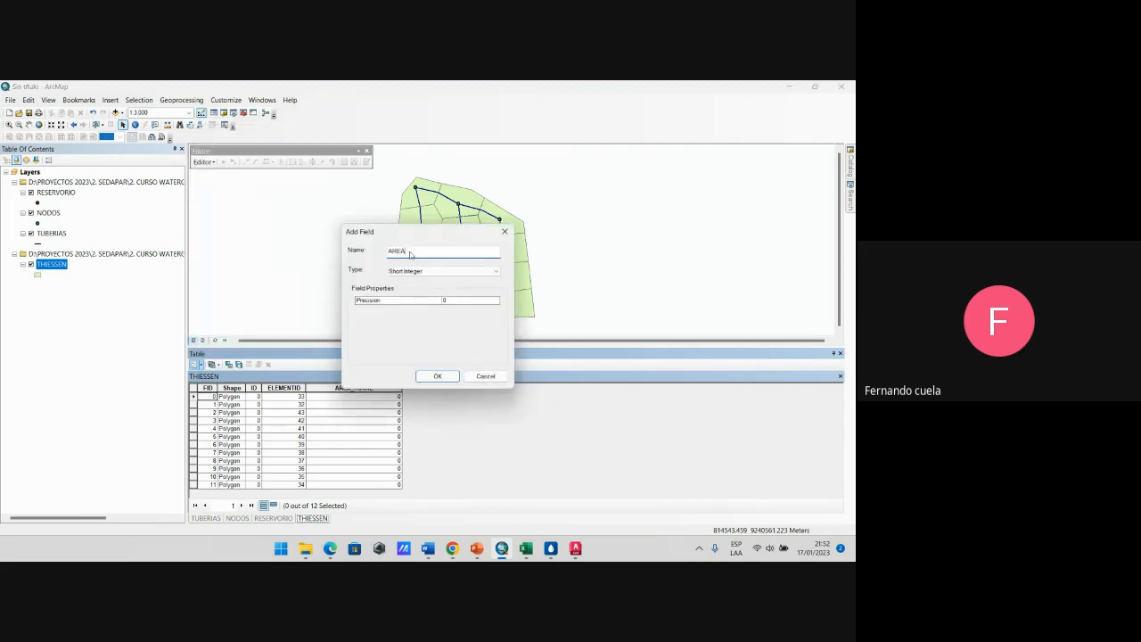
left_click(460, 272)
left_click(464, 303)
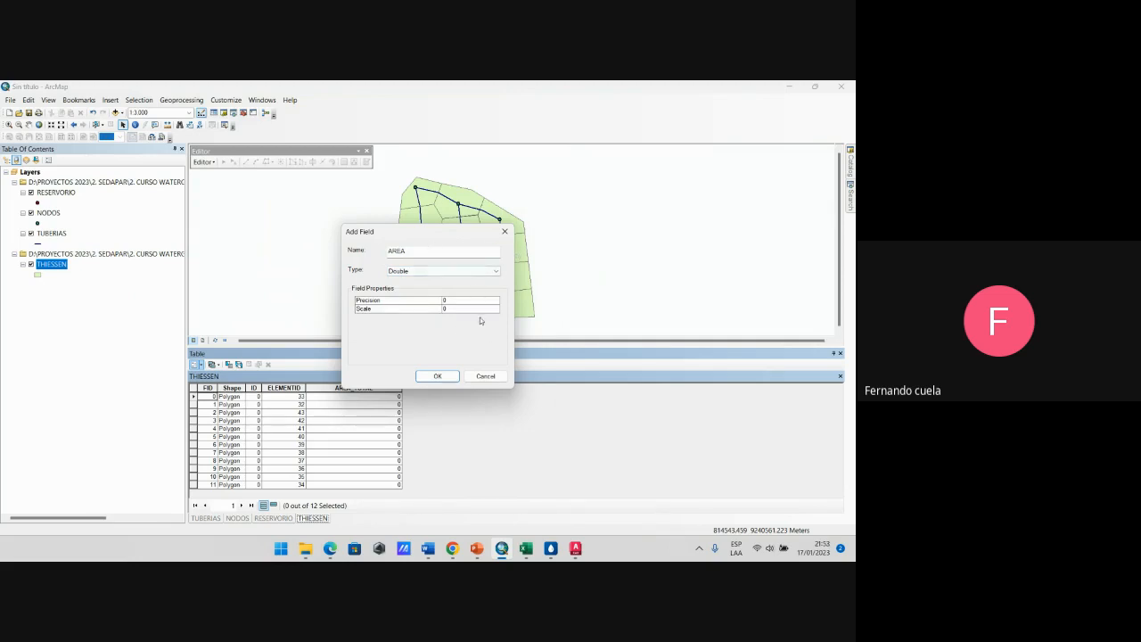
left_click(446, 378)
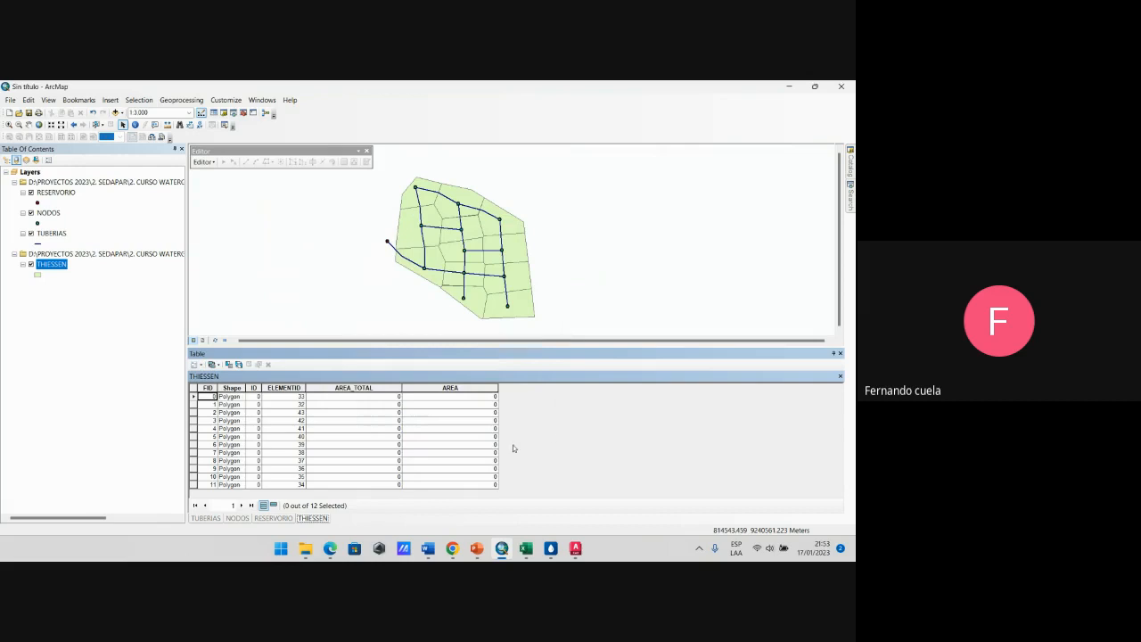
Step: Add a Double field named QTOTAL to the THIESSEN attribute table
left_click(194, 364)
left_click(222, 190)
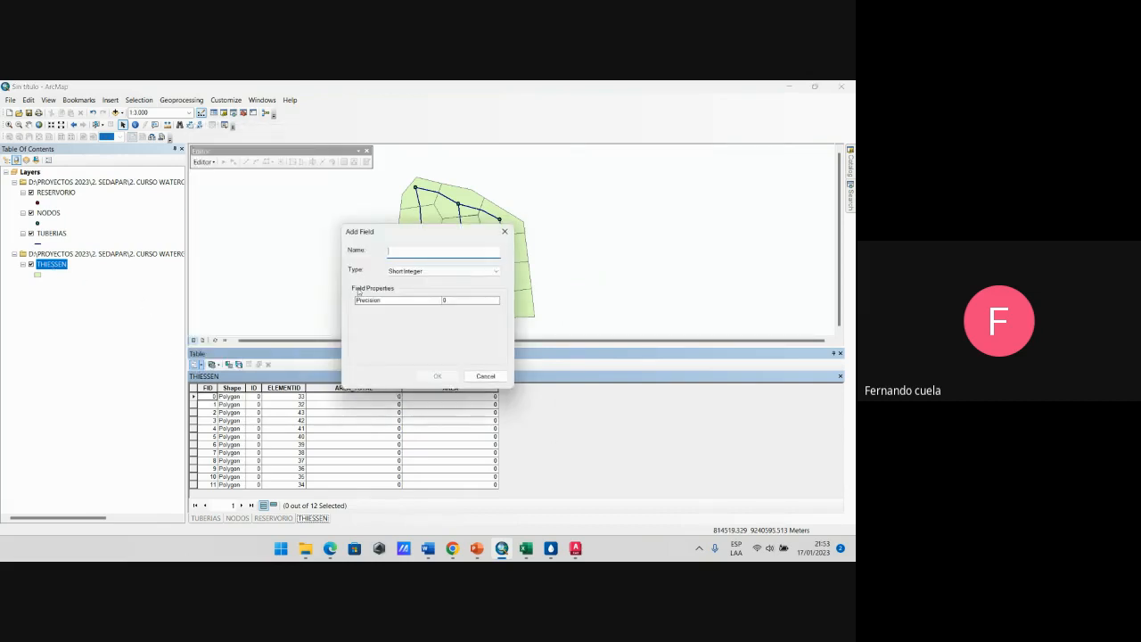
left_click(436, 270)
left_click(414, 305)
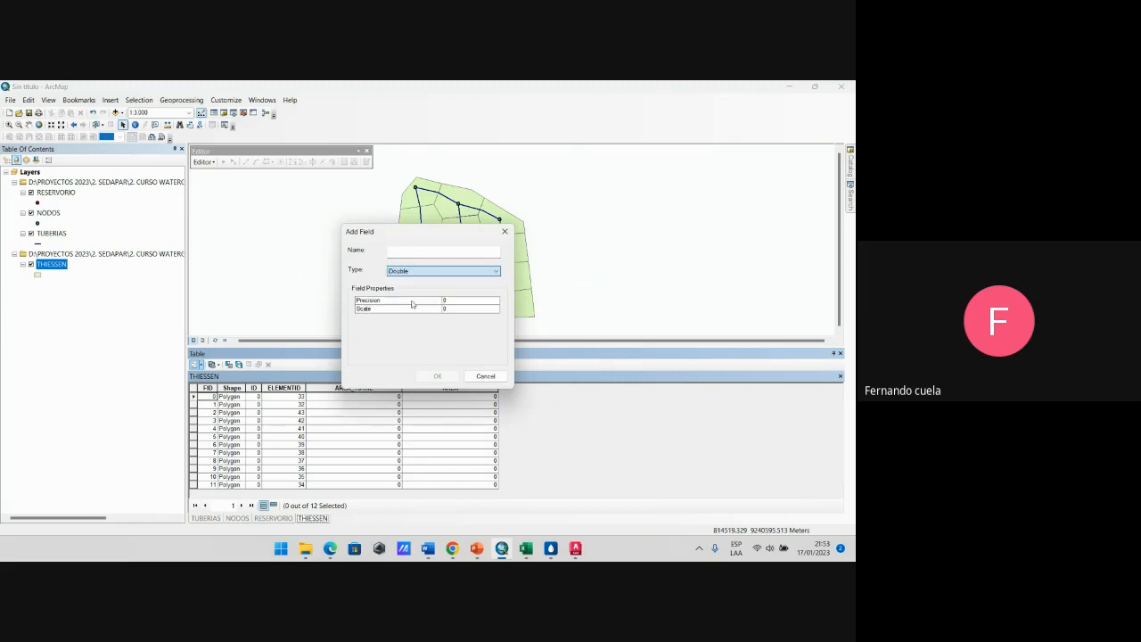
left_click(440, 256)
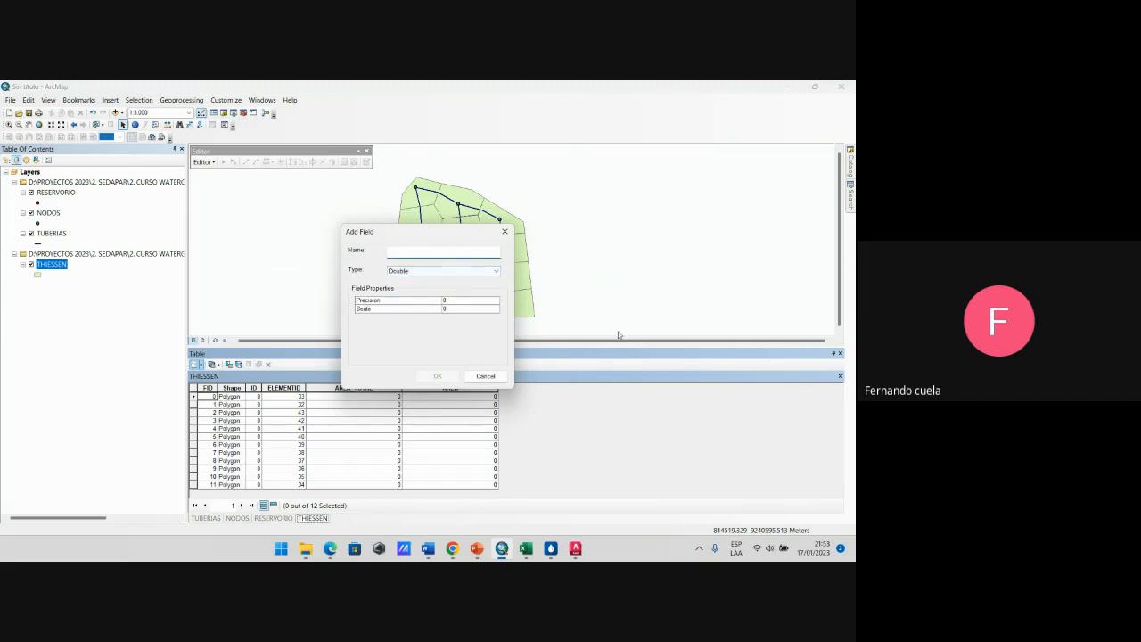
type("QTOTAL")
left_click(437, 376)
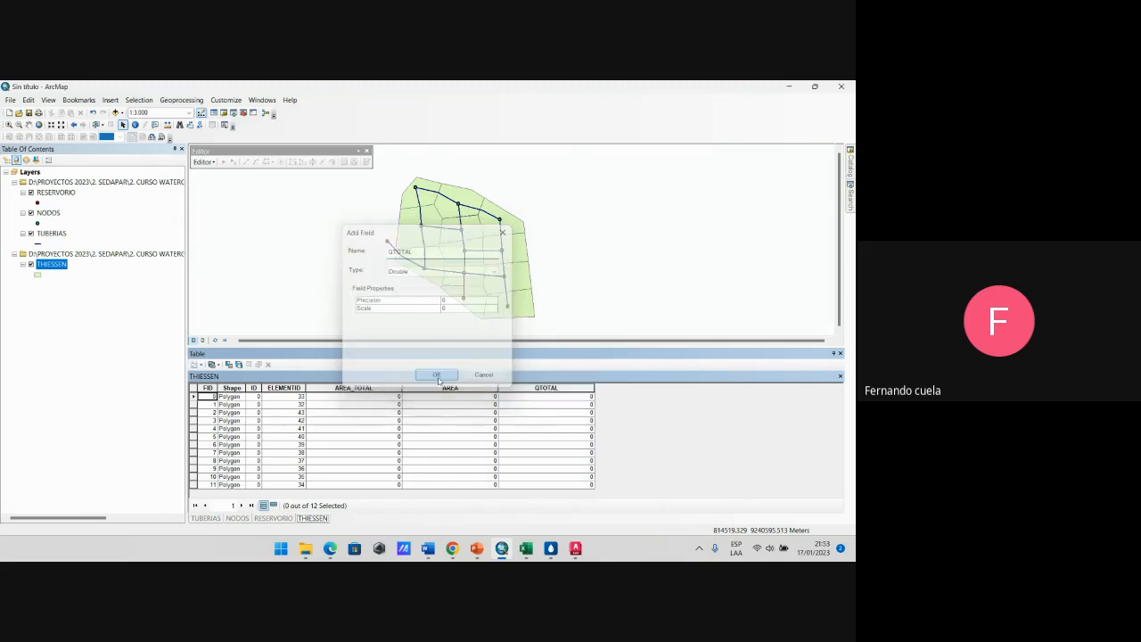
Step: Add a Double field named QU to the THIESSEN attribute table
left_click(194, 364)
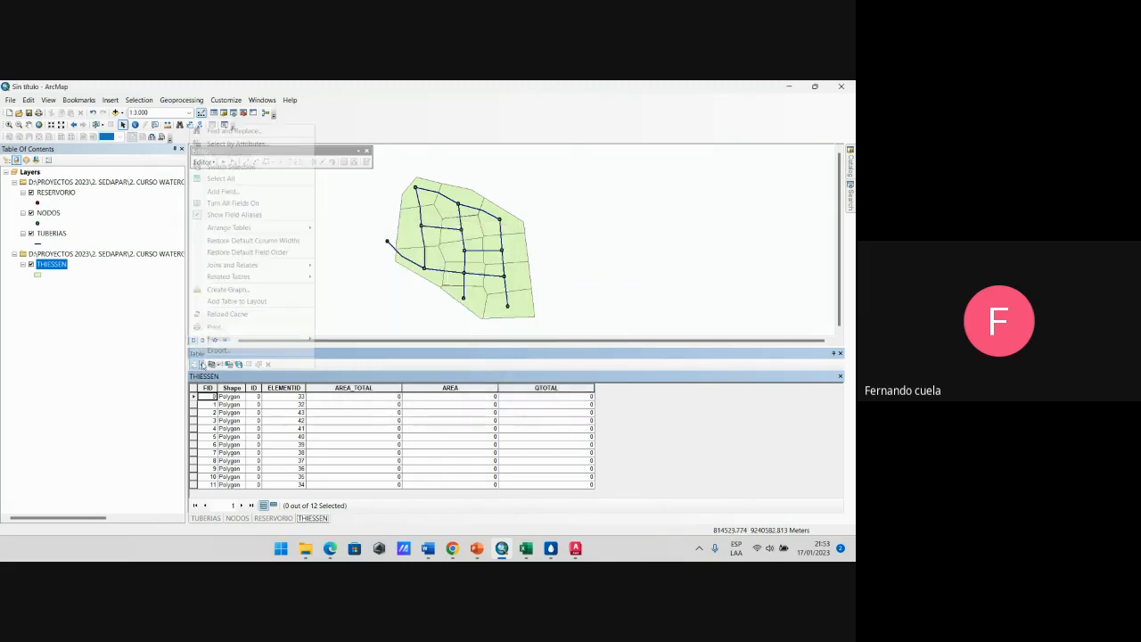
left_click(247, 197)
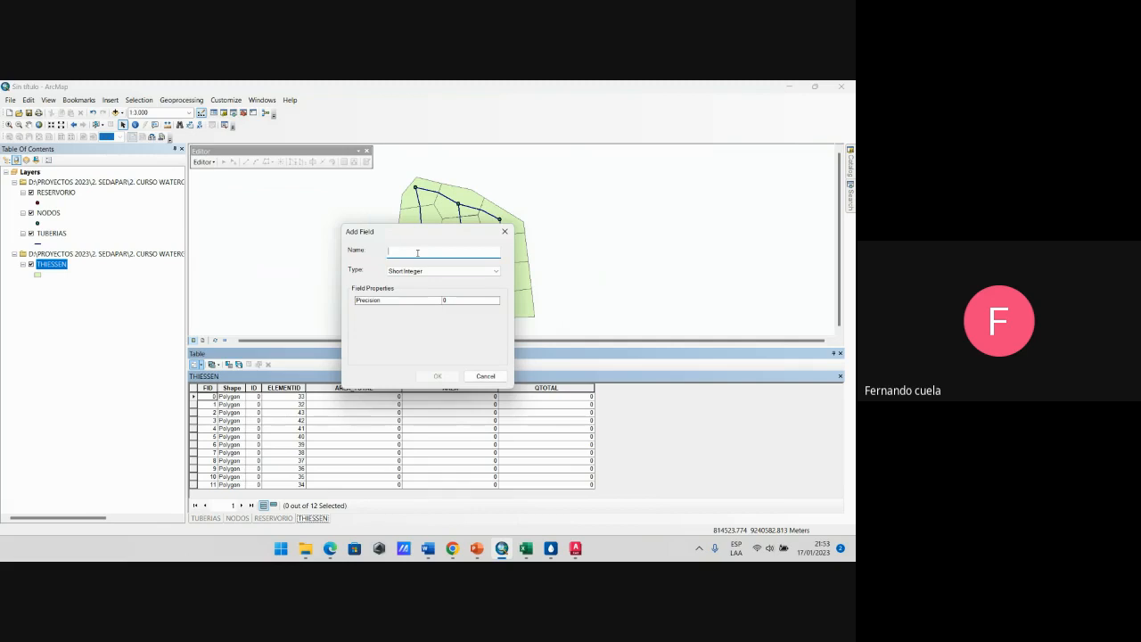
type("Q")
key("BackSpace")
type("QU")
left_click(427, 272)
left_click(435, 295)
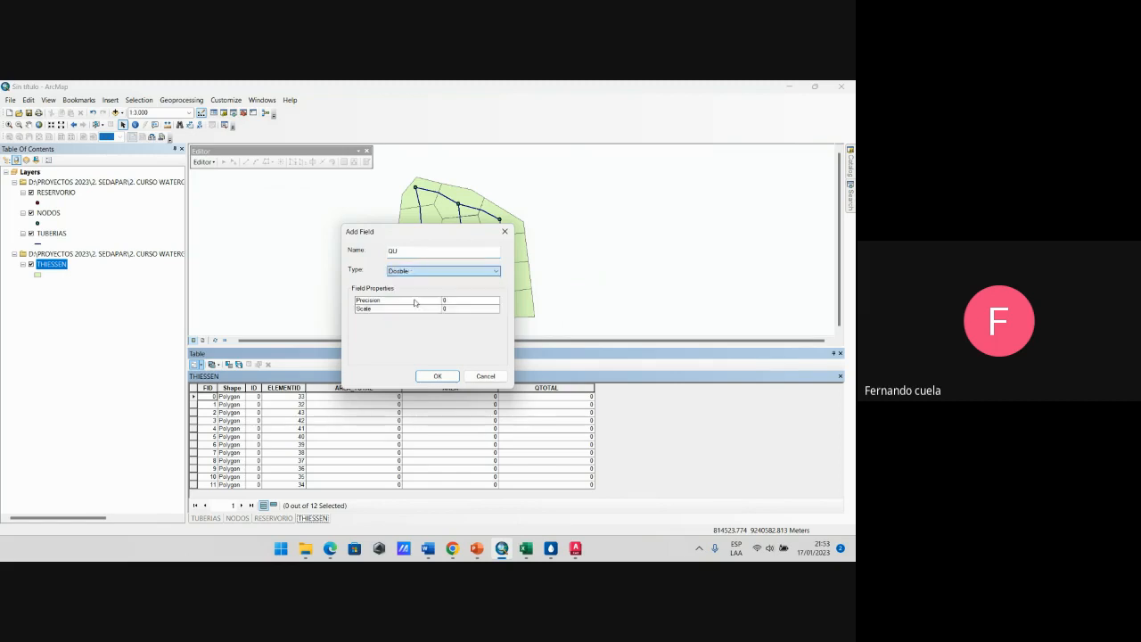
left_click(436, 375)
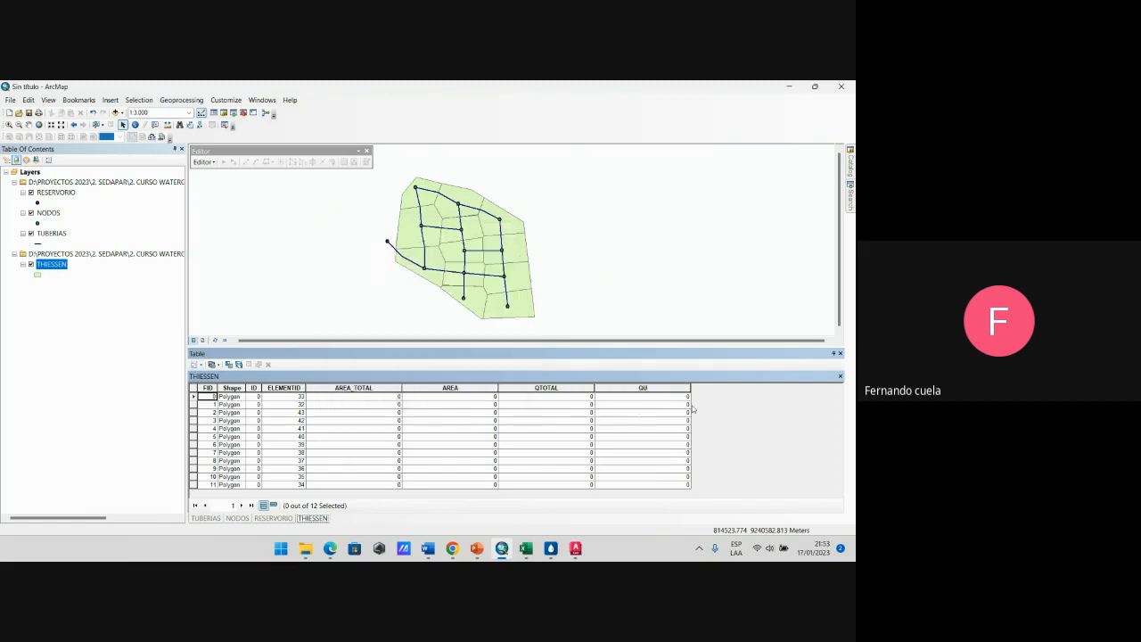
Step: Calculate the geometry of the AREA field in the THIESSEN table as area in hectares, using the data source's coordinate system
right_click(447, 387)
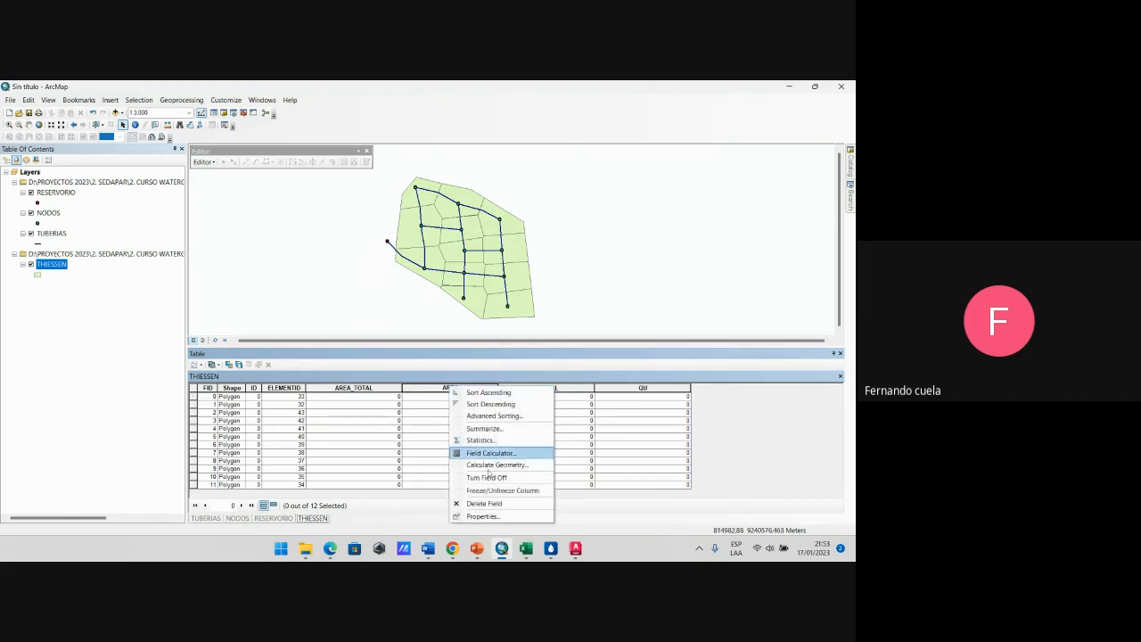
left_click(496, 465)
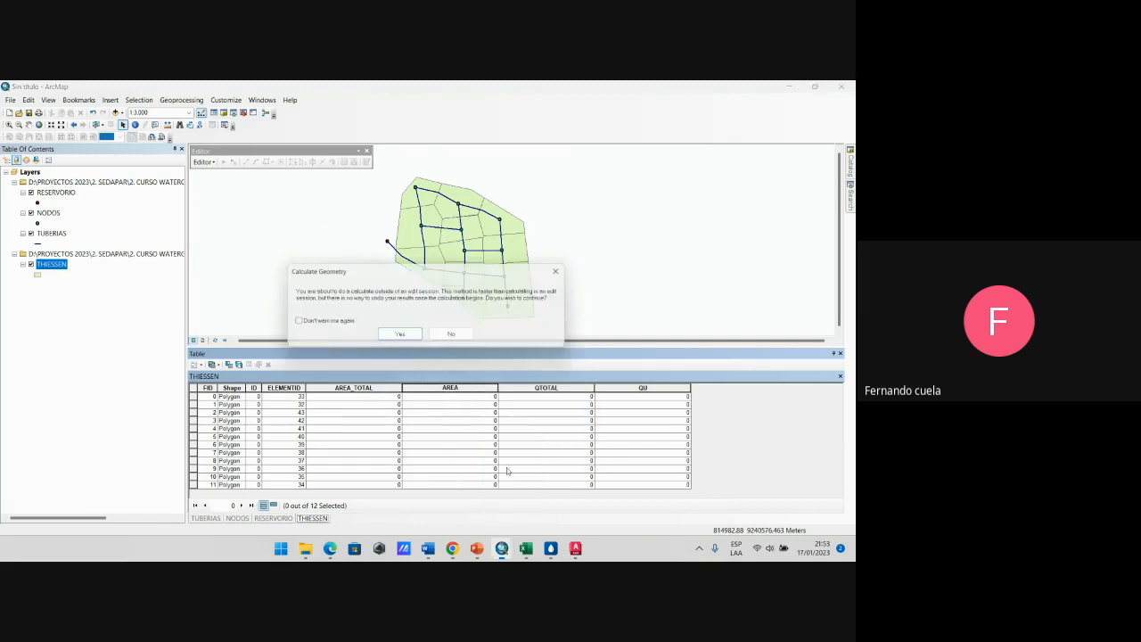
left_click(399, 333)
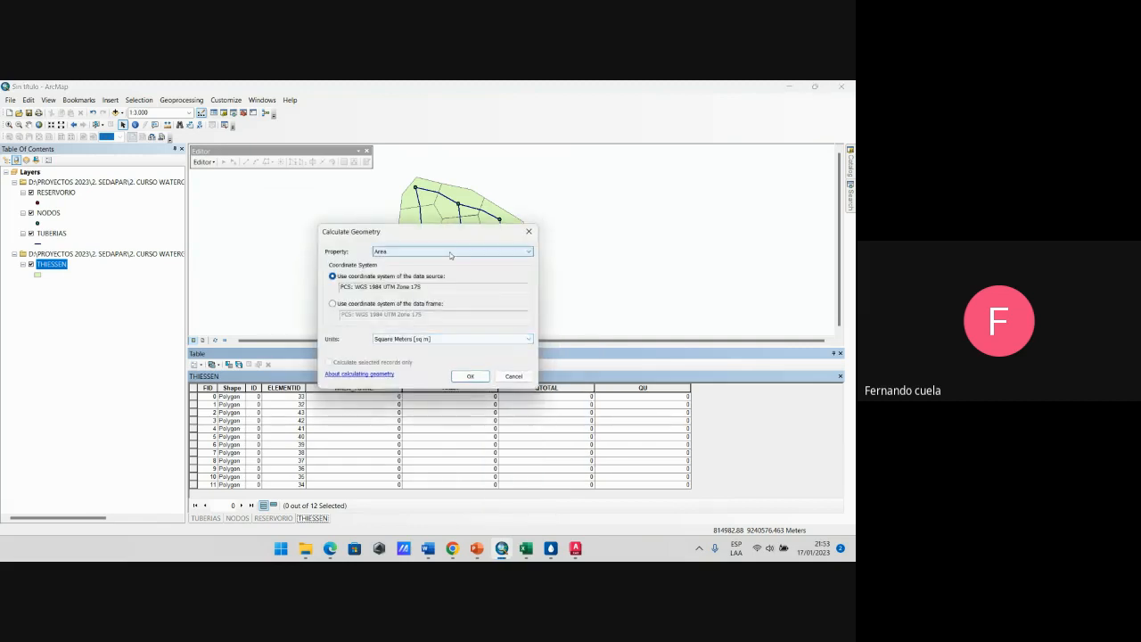
left_click(428, 340)
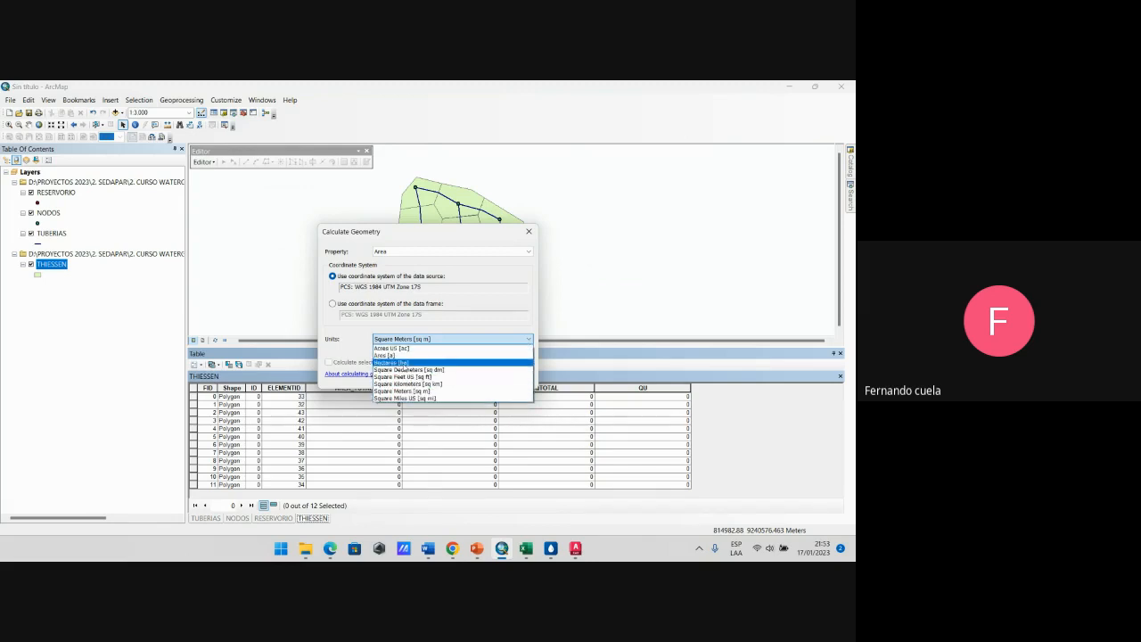
left_click(405, 362)
left_click(437, 344)
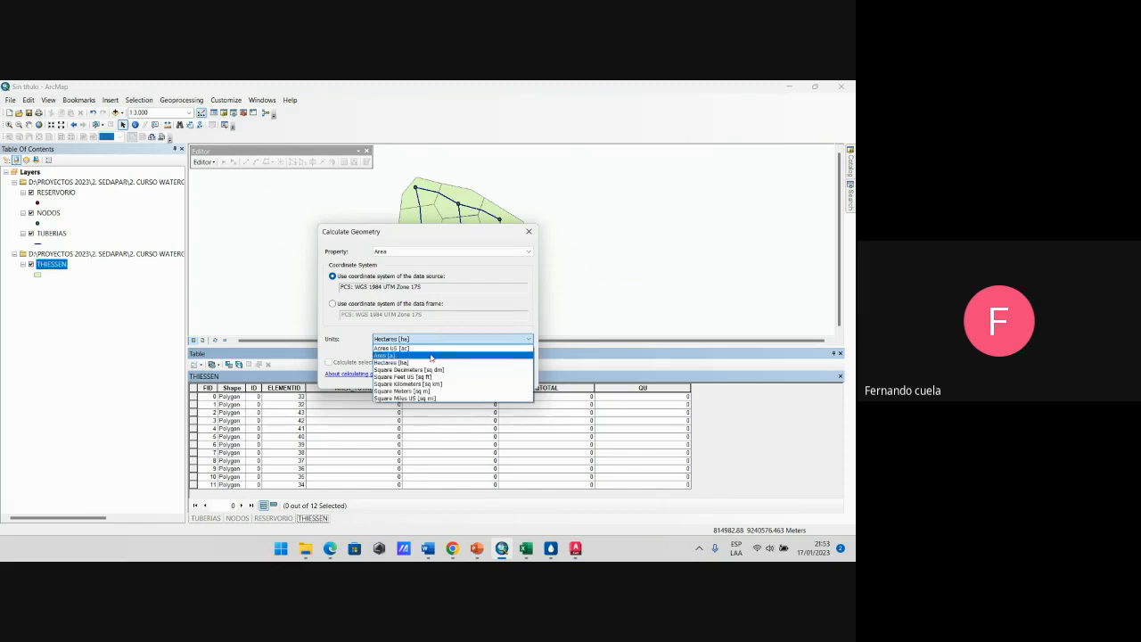
left_click(433, 366)
left_click(469, 375)
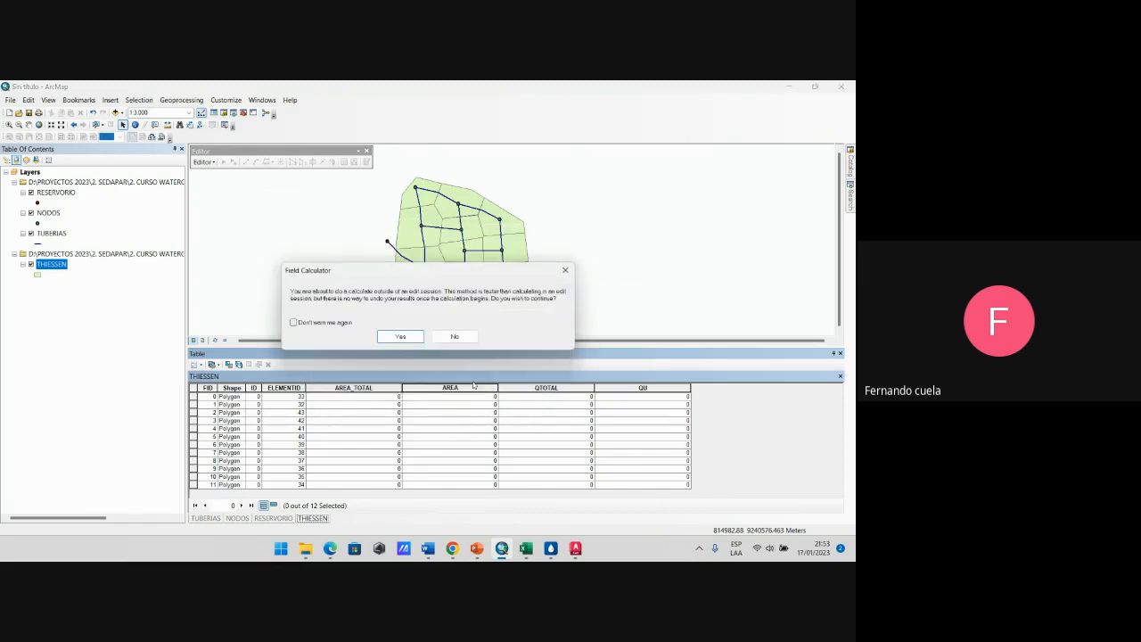
left_click(407, 341)
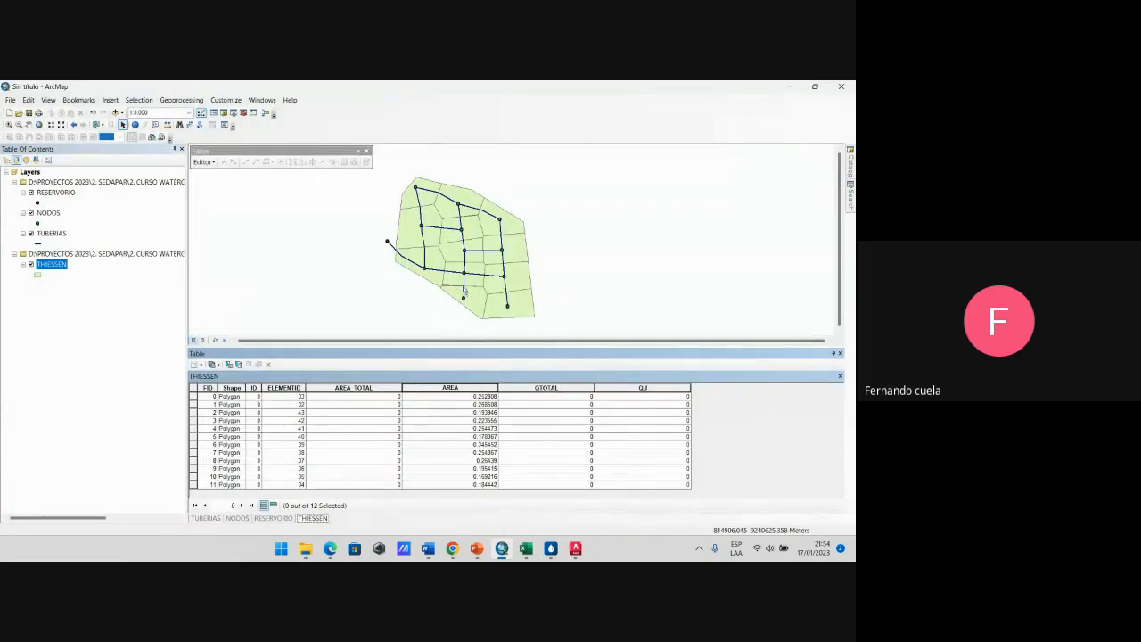
Step: Open the statistics of the THIESSEN AREA field and copy its sum
scroll(463, 289, "up", 1)
scroll(445, 289, "down", 1)
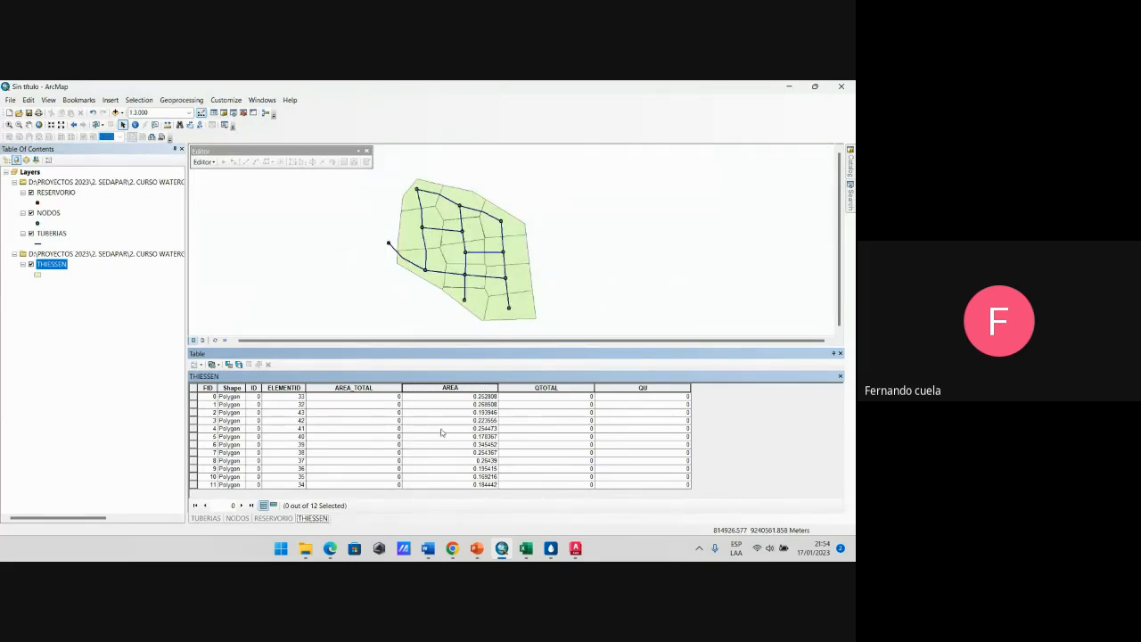
right_click(471, 393)
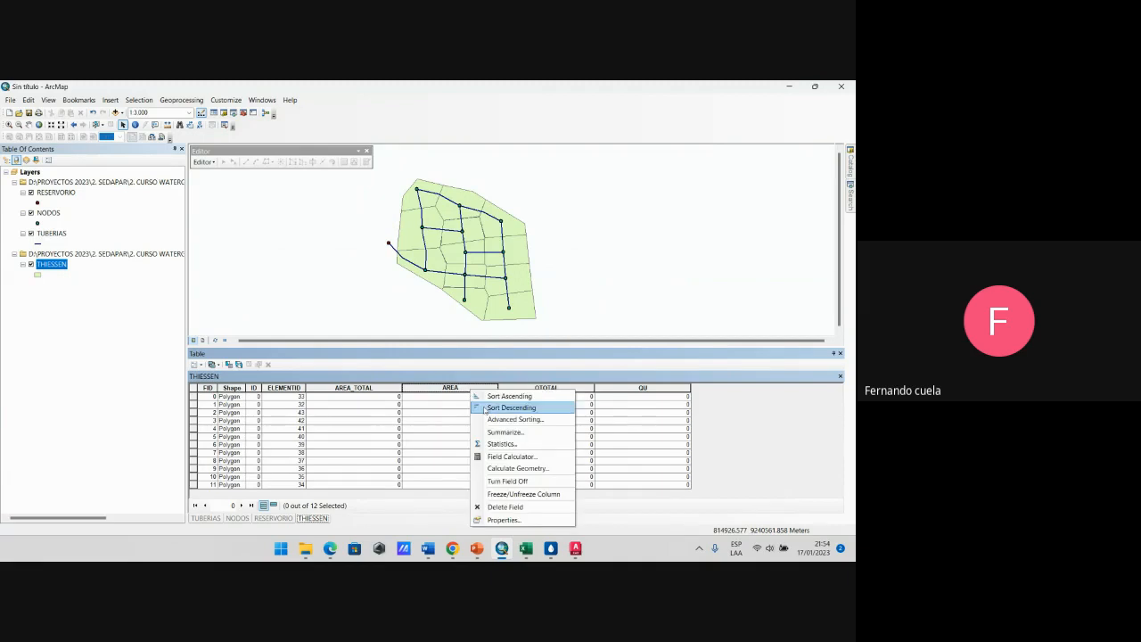
left_click(515, 444)
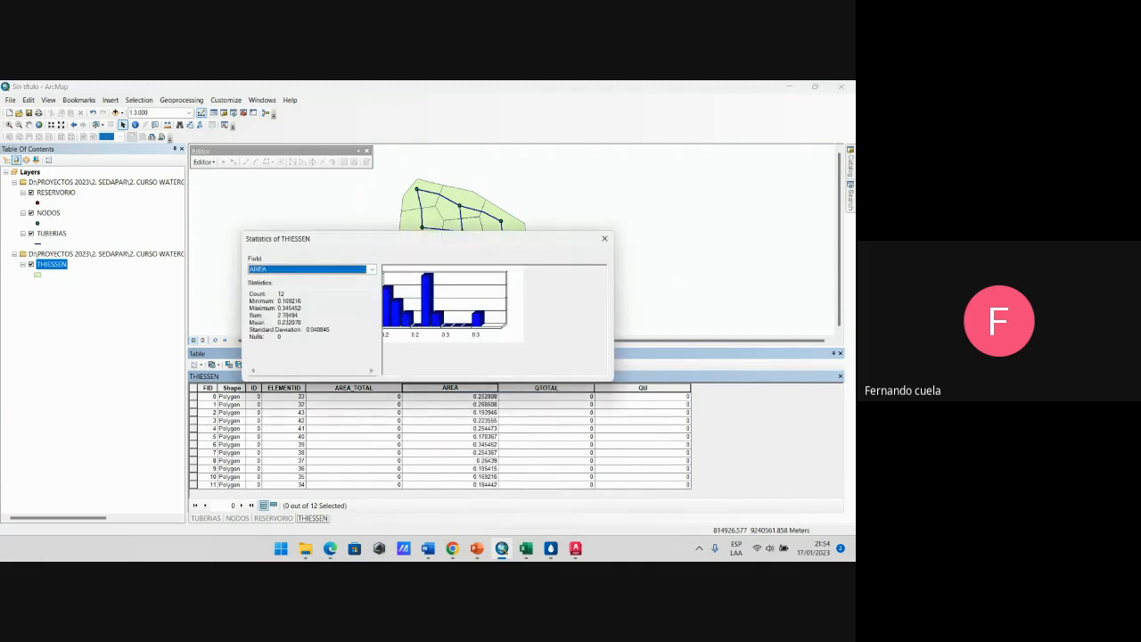
double_click(284, 315)
key("ctrl+c")
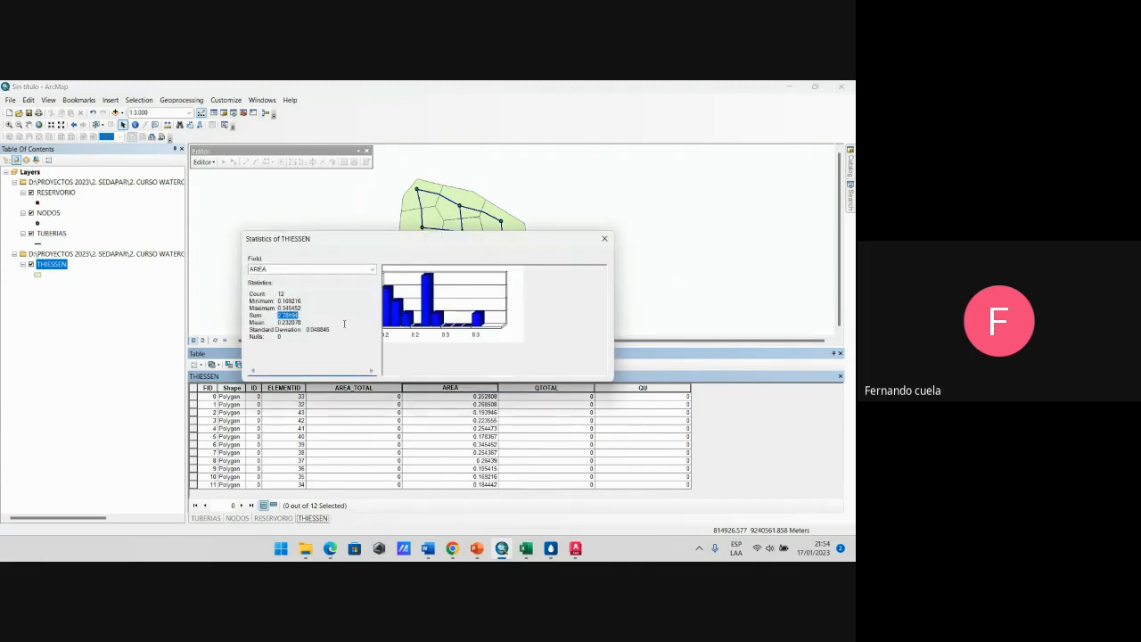
left_click(605, 240)
Step: Fill the AREA_TOTAL field with the copied value 2.78494 using the Field Calculator
right_click(364, 386)
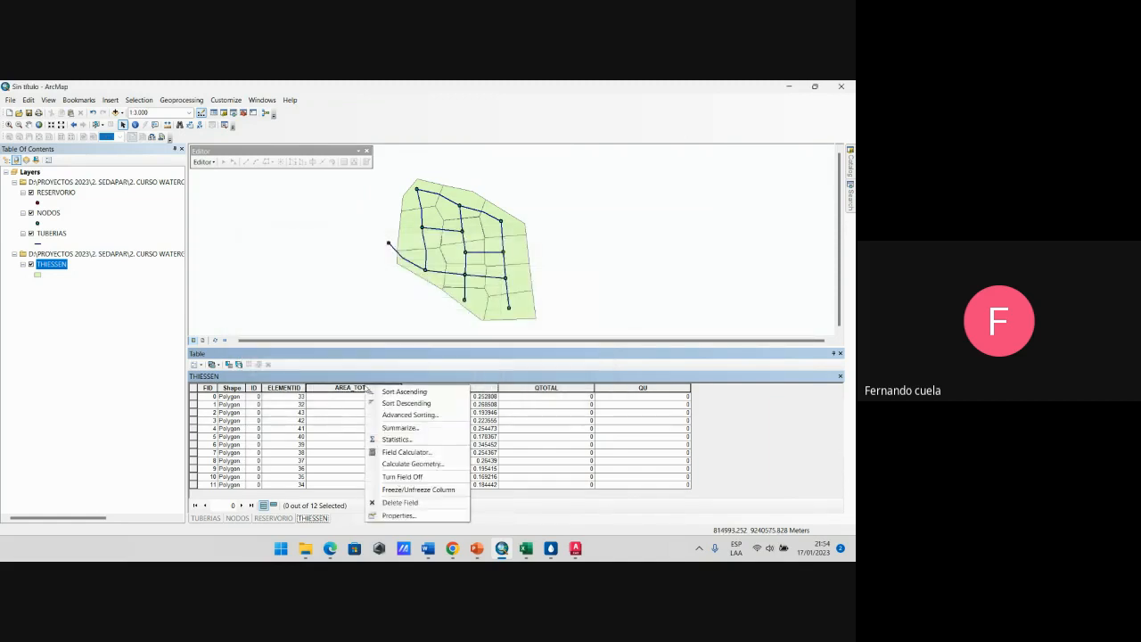
left_click(406, 452)
left_click(395, 336)
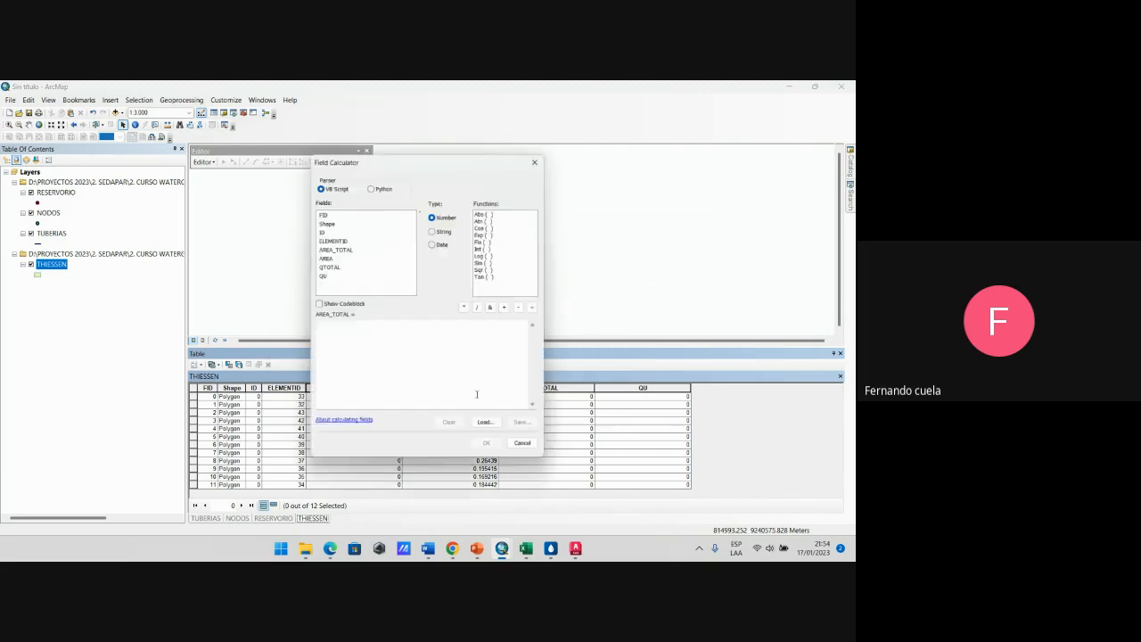
left_click(391, 352)
key("ctrl+v")
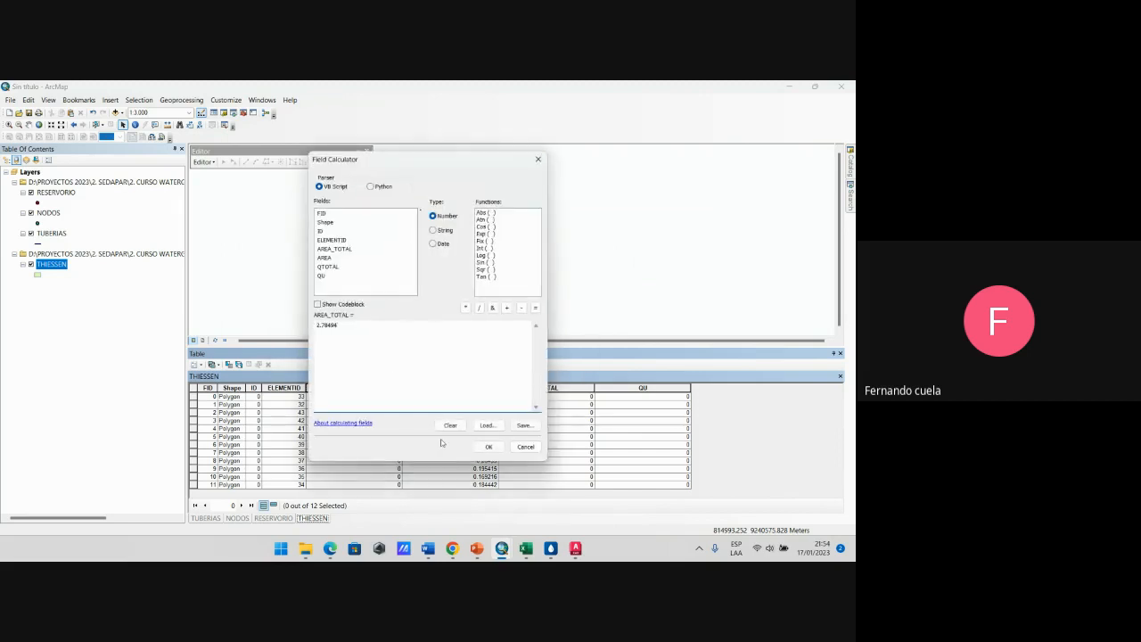
left_click(488, 446)
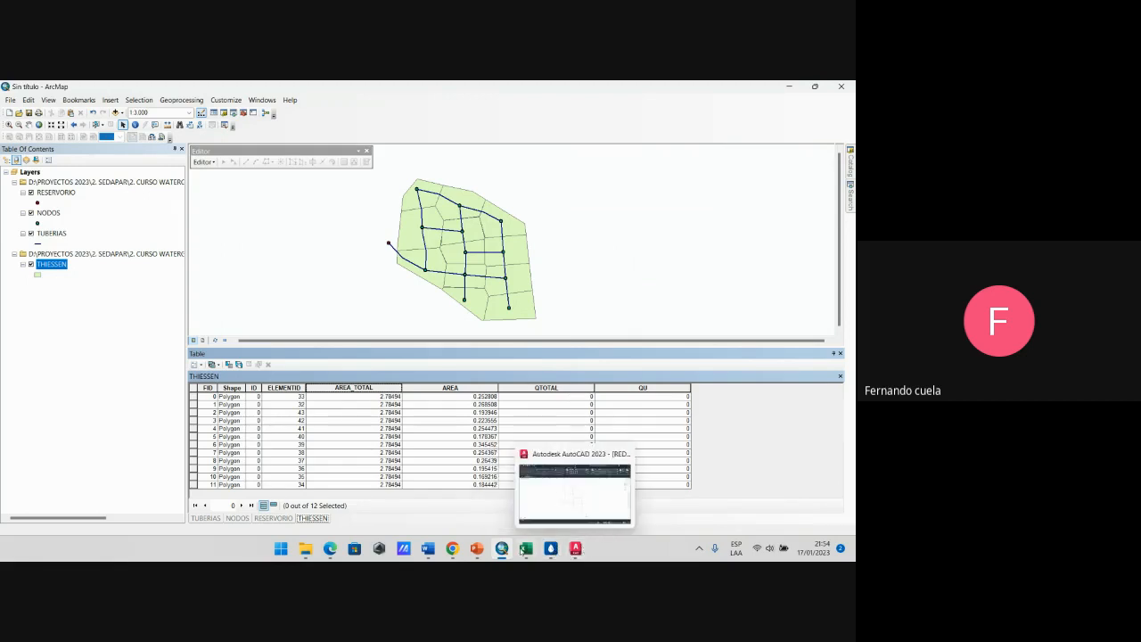
Step: Check the total demand in the Excel Demanda sheet, return to ArcMap and fill the QTOTAL field with 0.504 using the Field Calculator
left_click(526, 549)
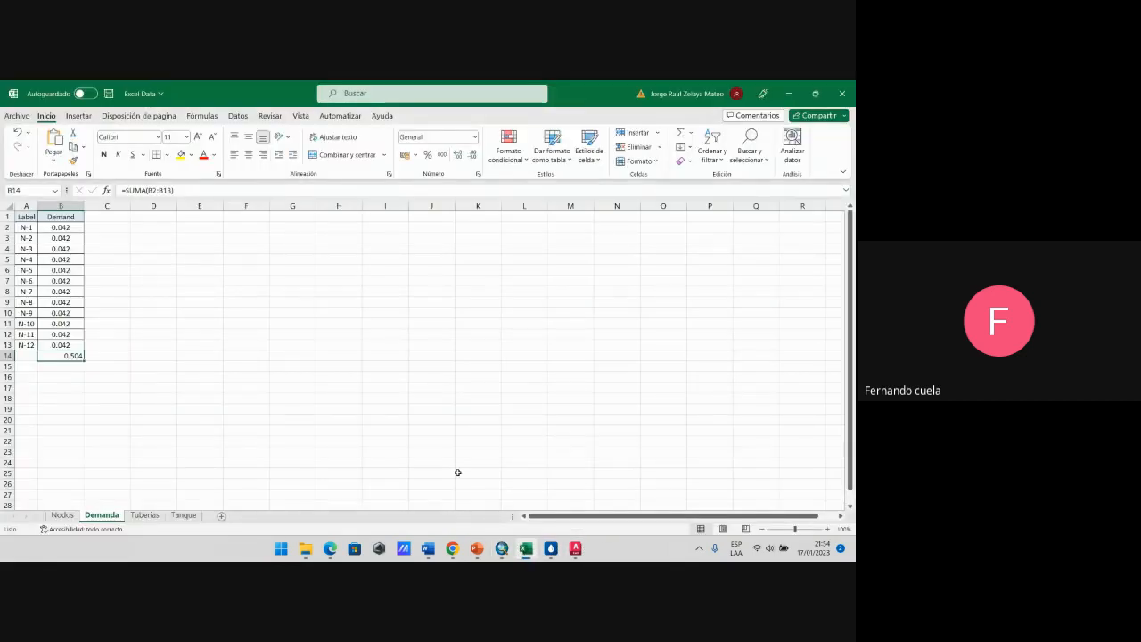
left_click(528, 549)
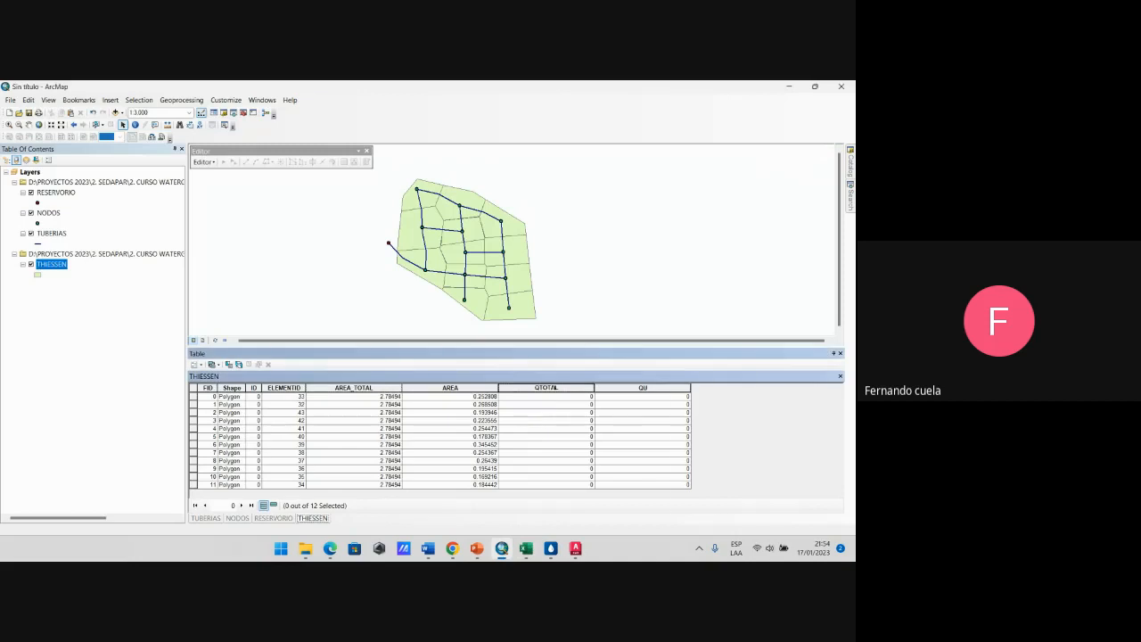
right_click(554, 388)
left_click(597, 451)
left_click(408, 336)
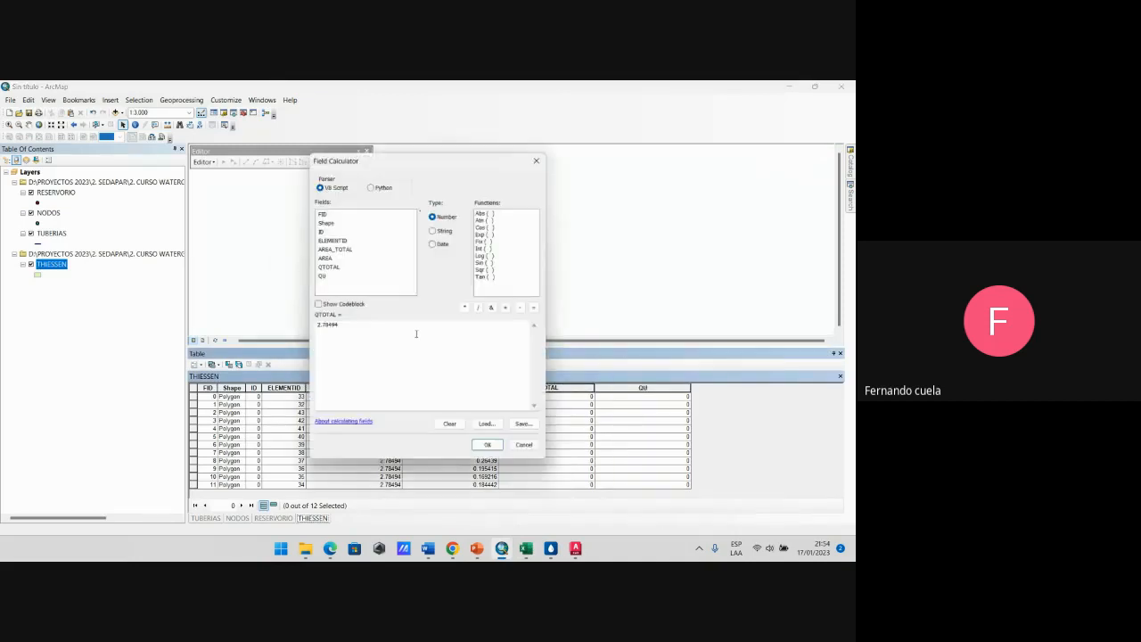
type("0.50")
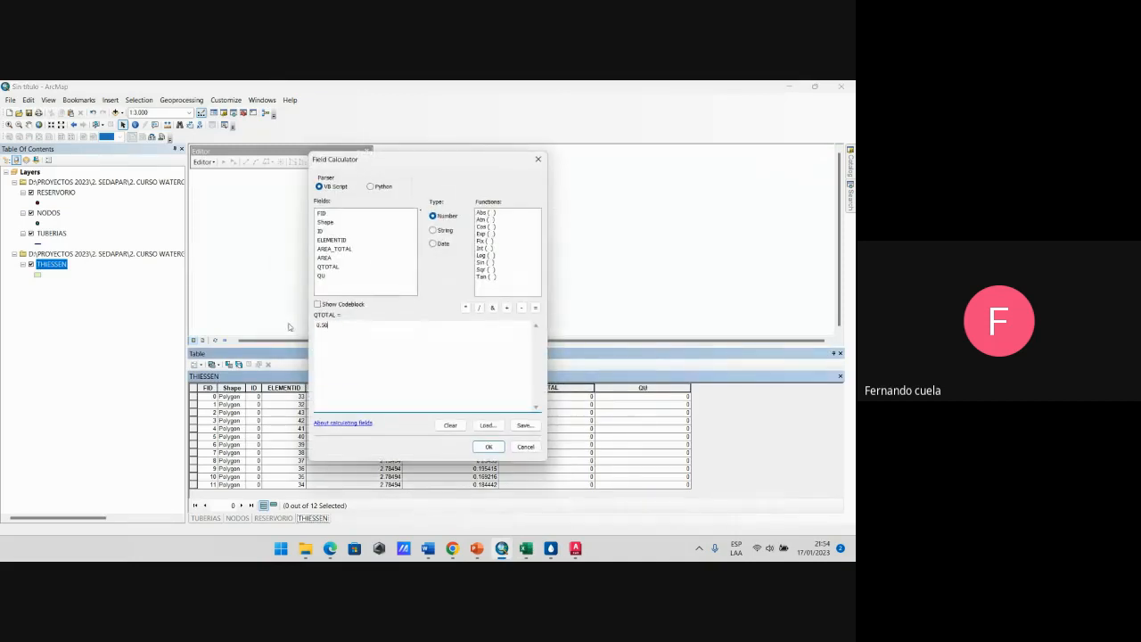
type("4")
left_click(488, 447)
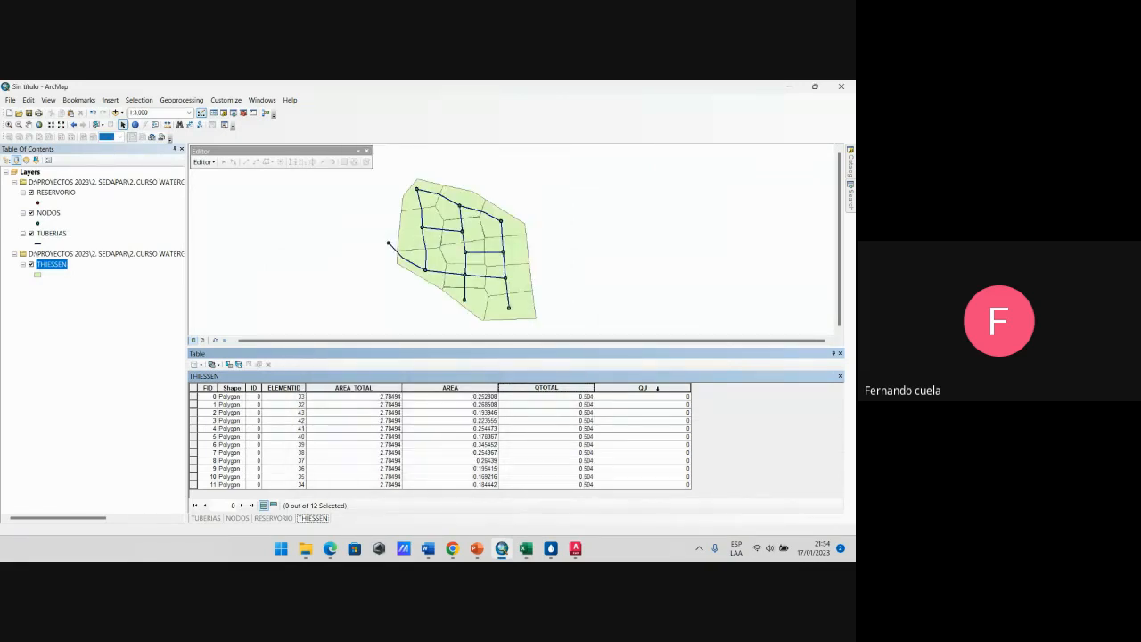
right_click(657, 388)
left_click(740, 455)
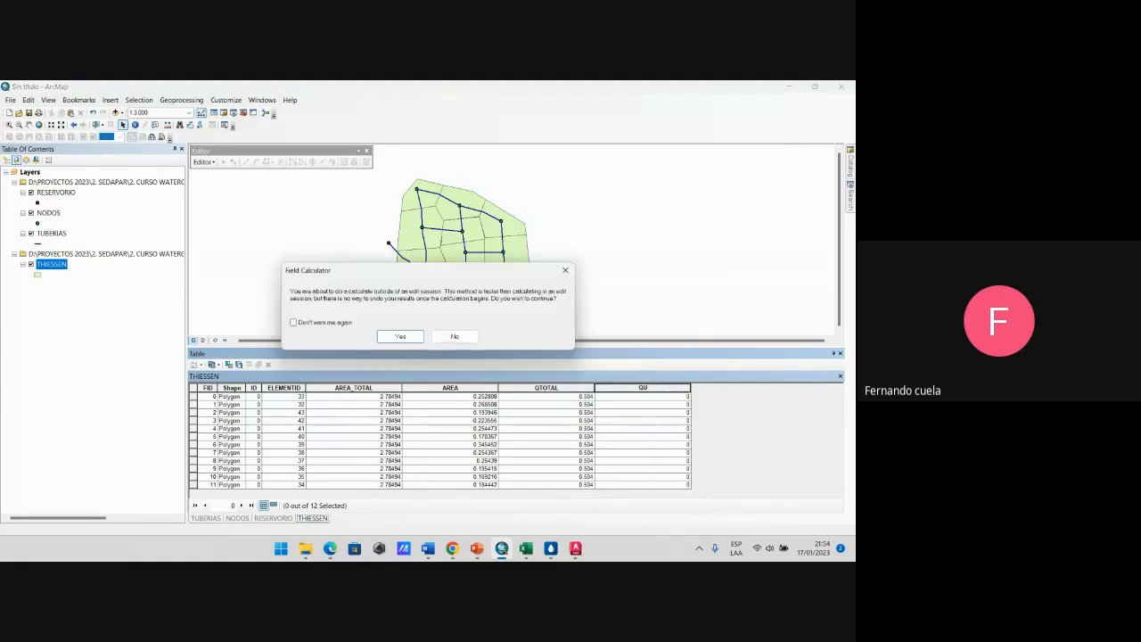
left_click(400, 336)
left_click_drag(453, 161, 610, 161)
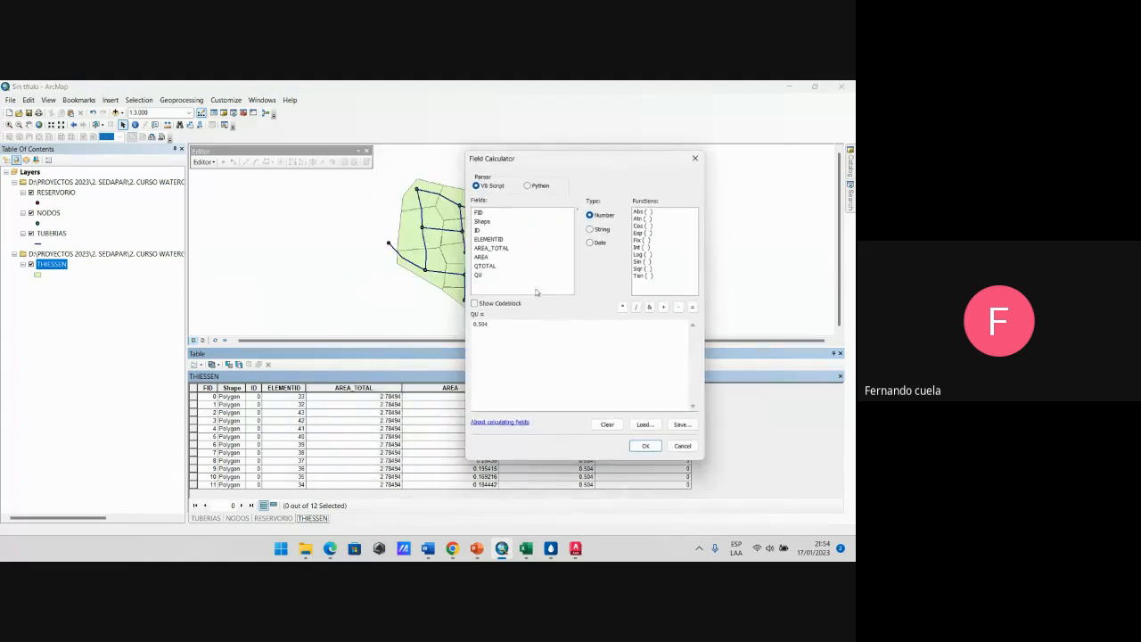
double_click(520, 327)
key("Return")
Step: Calculate the QU field with the expression [AREA]/[AREA_TOTAL]*[QTOTAL] in the Field Calculator
right_click(658, 389)
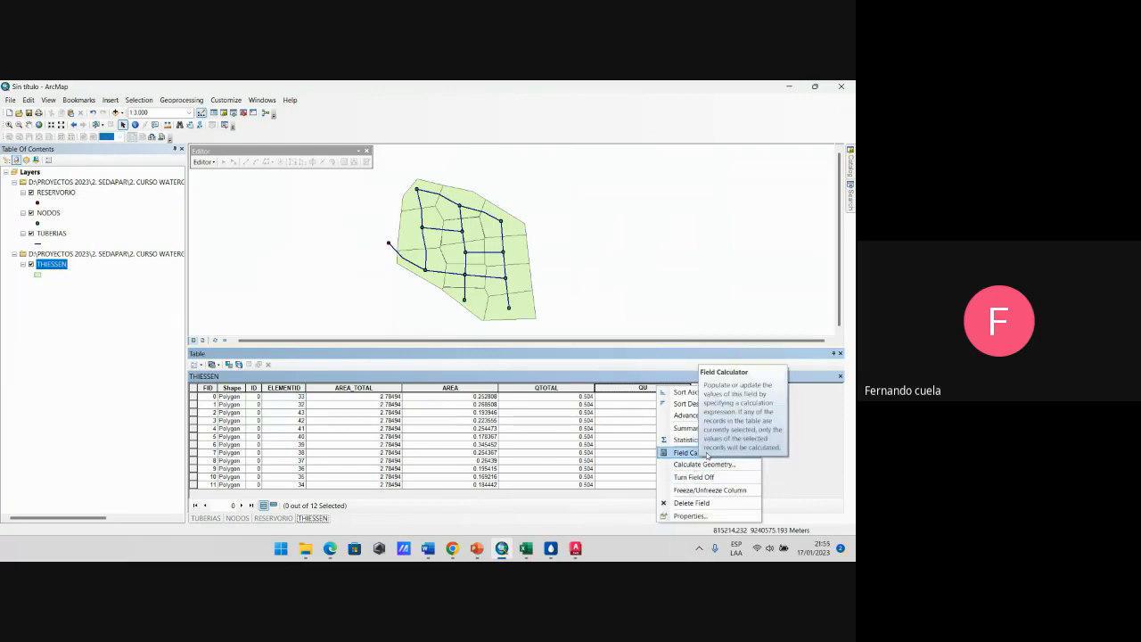
left_click(700, 453)
left_click(400, 337)
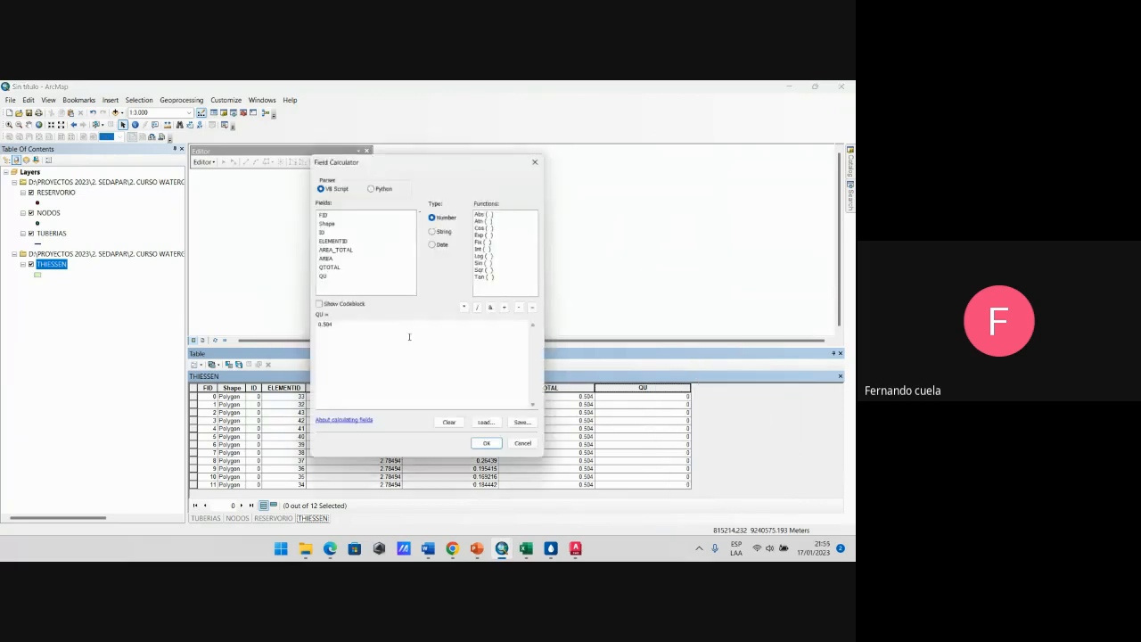
key("Delete")
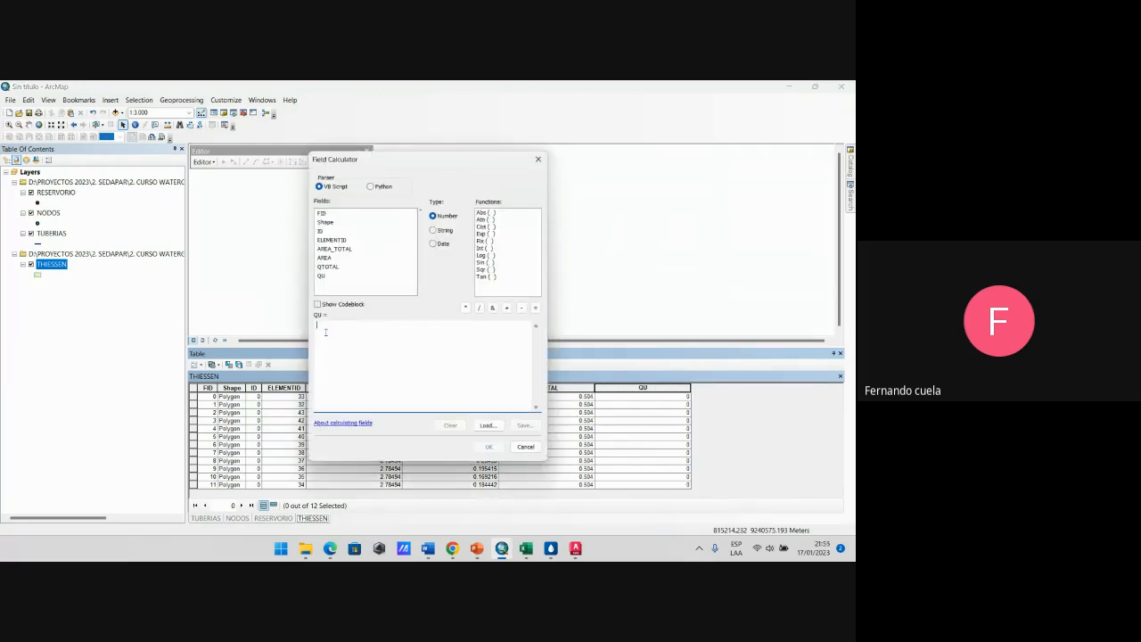
left_click_drag(465, 169, 629, 150)
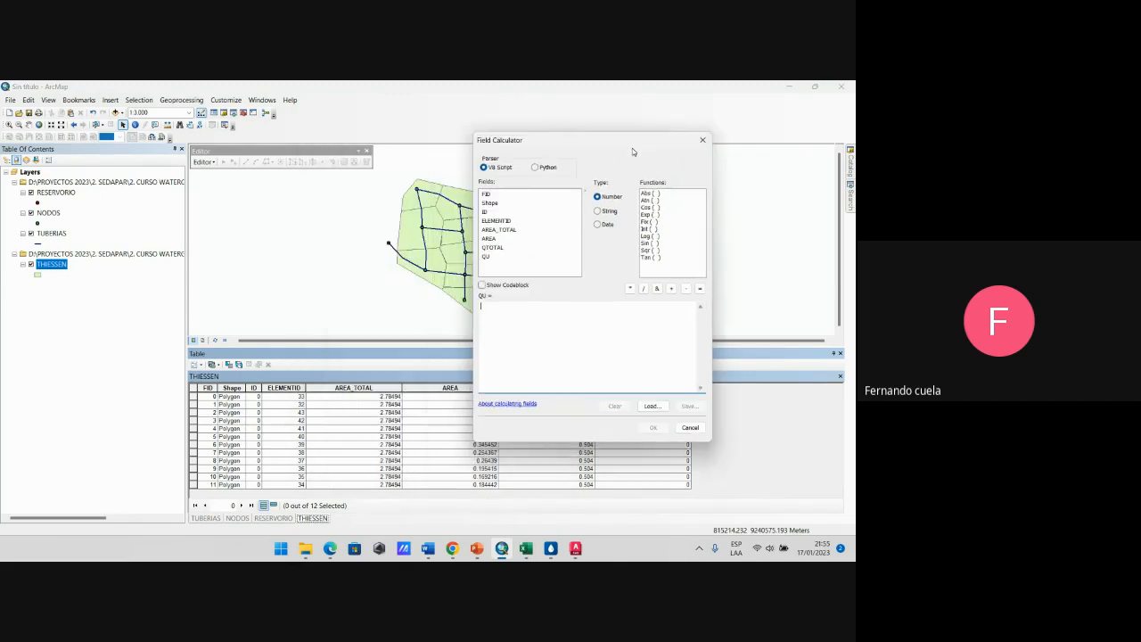
double_click(488, 239)
double_click(501, 230)
type("*")
double_click(493, 247)
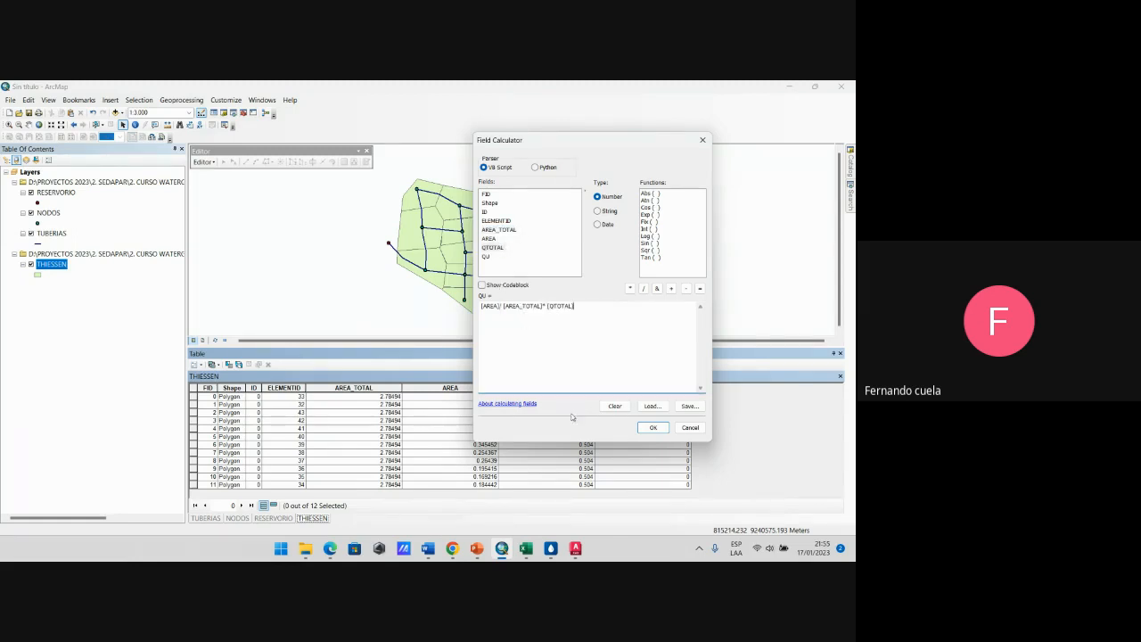
left_click(653, 428)
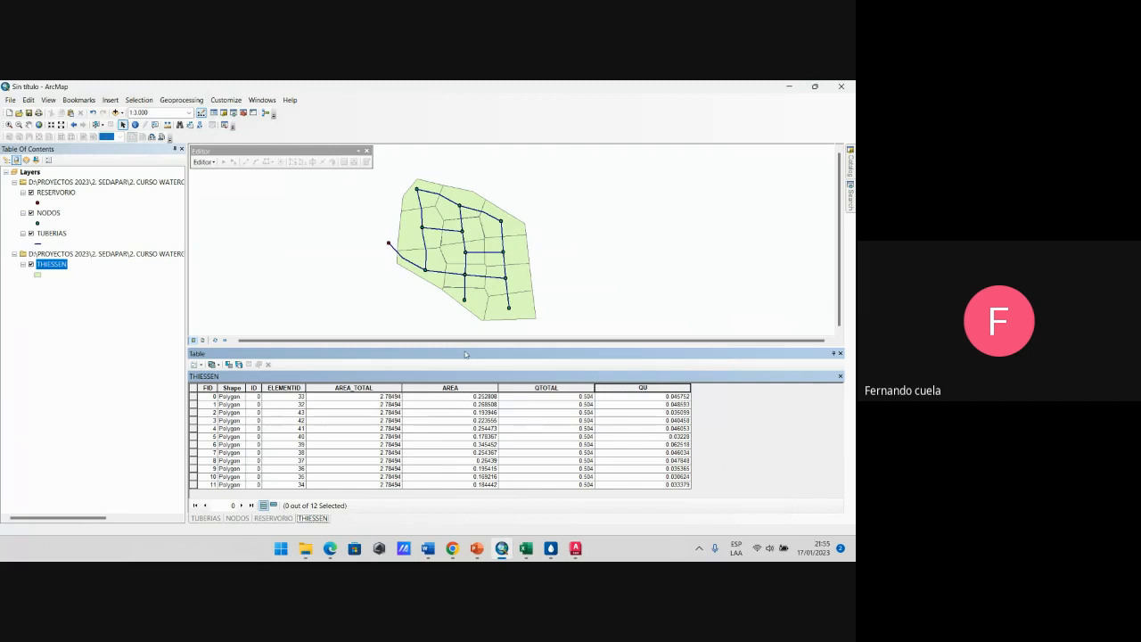
Step: Check the sum of the QU field in its statistics, and close the statistics window
right_click(665, 388)
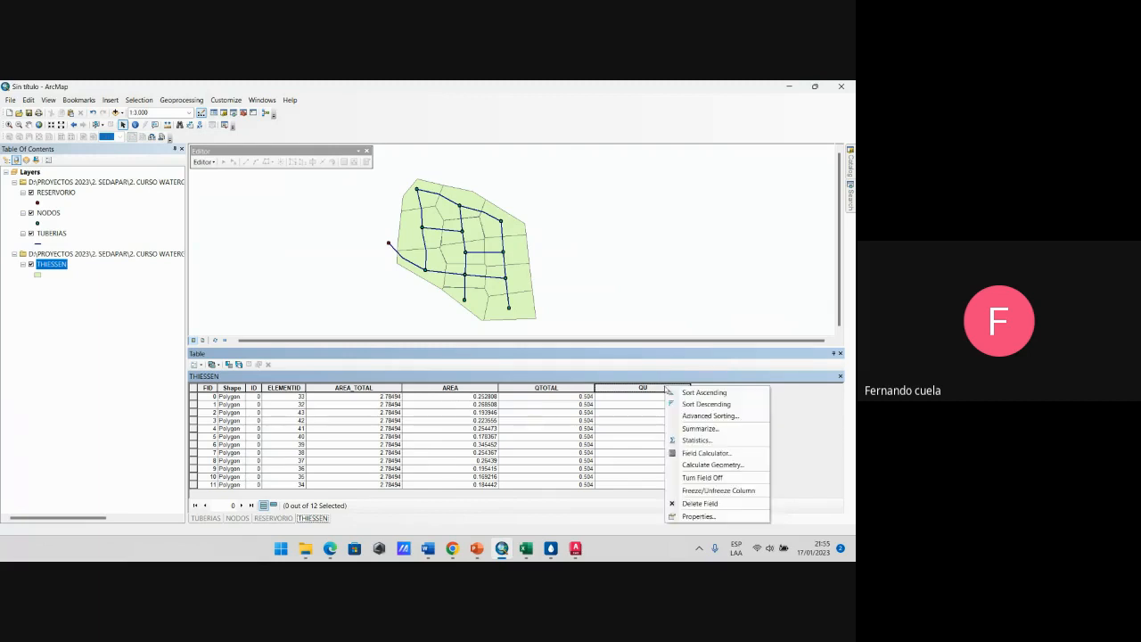
left_click(696, 440)
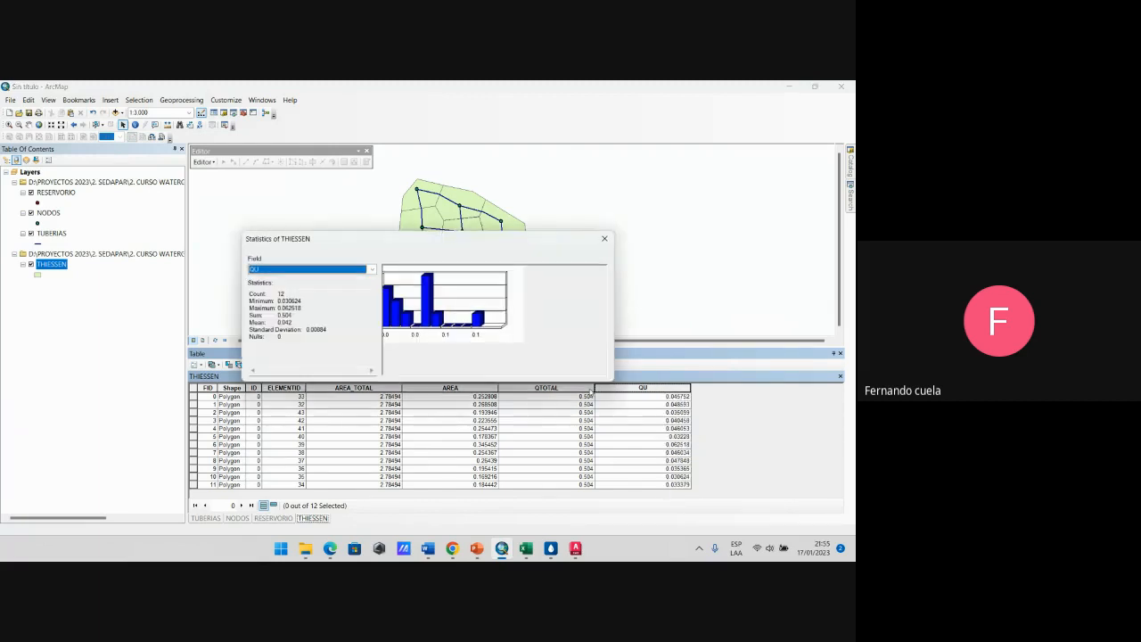
double_click(279, 315)
left_click(605, 238)
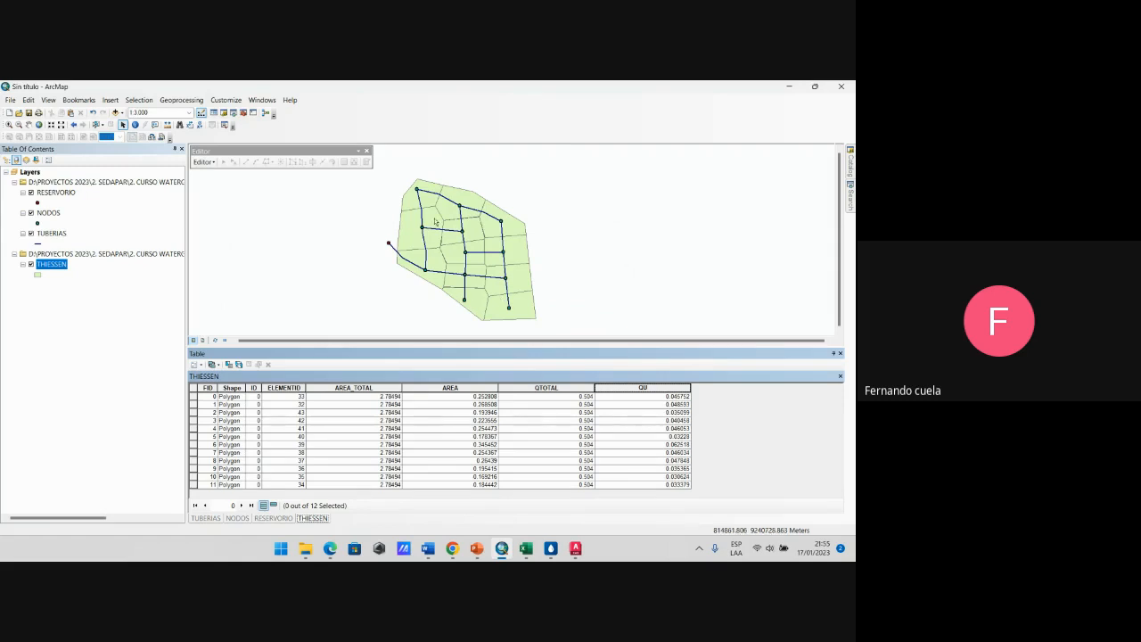
Step: Remove the THIESSEN layer from the ArcMap layer list
scroll(440, 228, "down", 1)
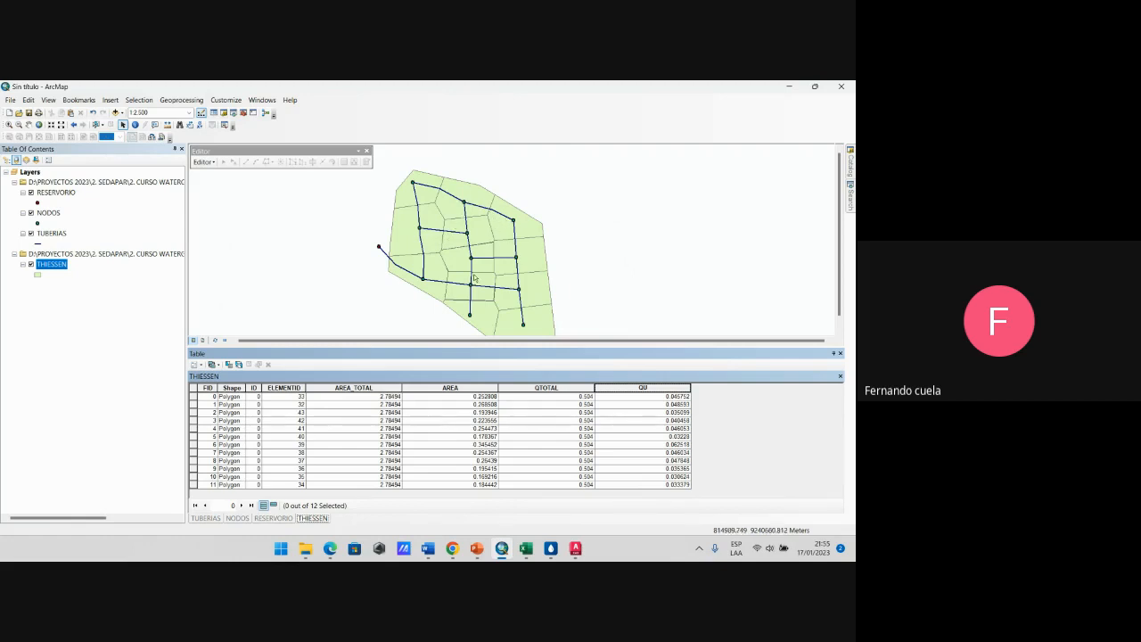
left_click_drag(458, 266, 486, 249)
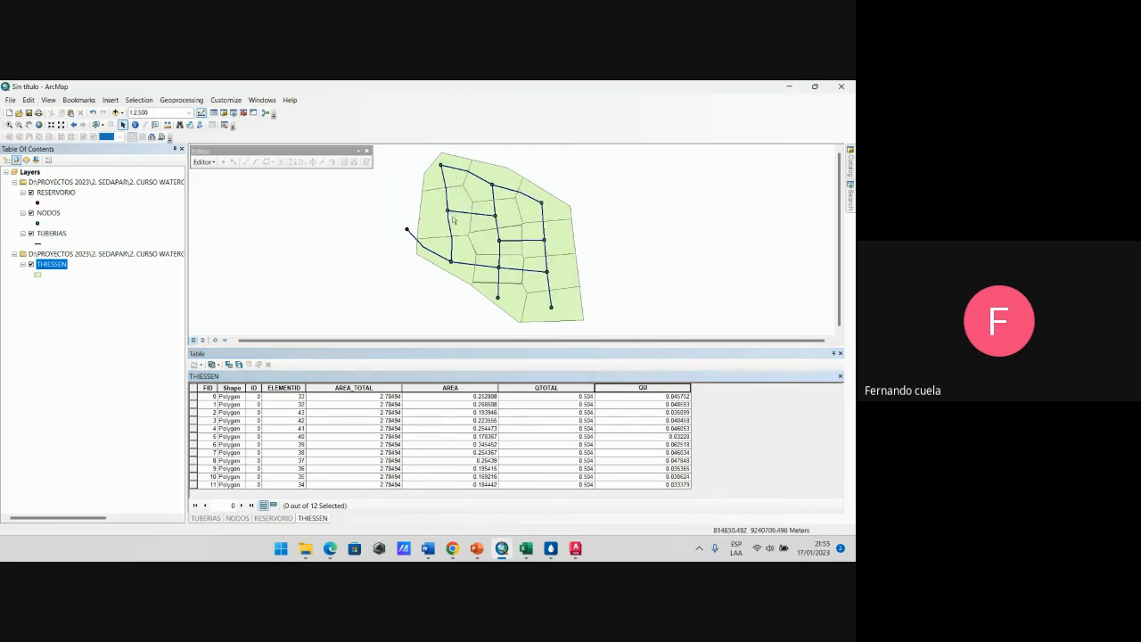
left_click_drag(471, 250, 474, 231)
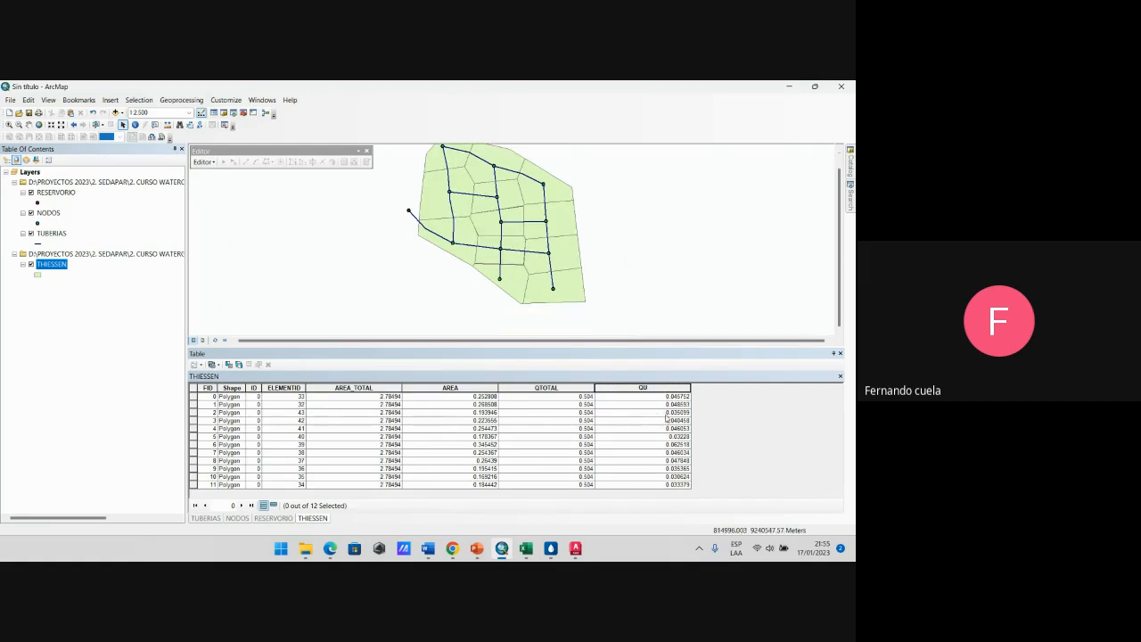
right_click(61, 268)
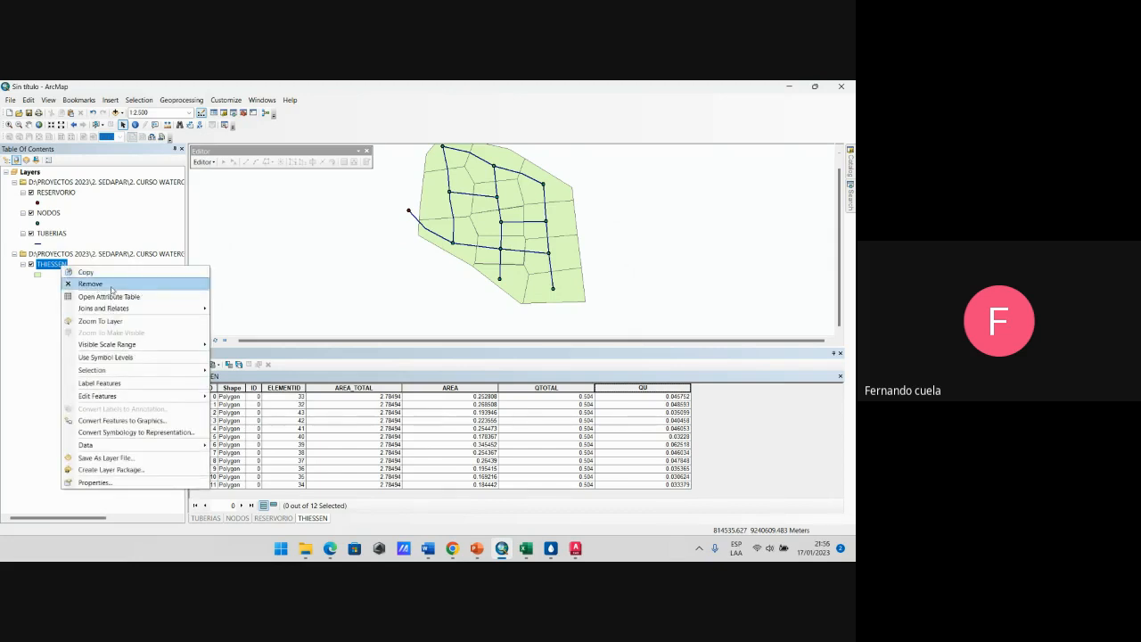
left_click(98, 284)
Step: Switch to WaterGEMS and start a new LoadBuilder run using area load data with the Equal Flow Distribution method
left_click(550, 548)
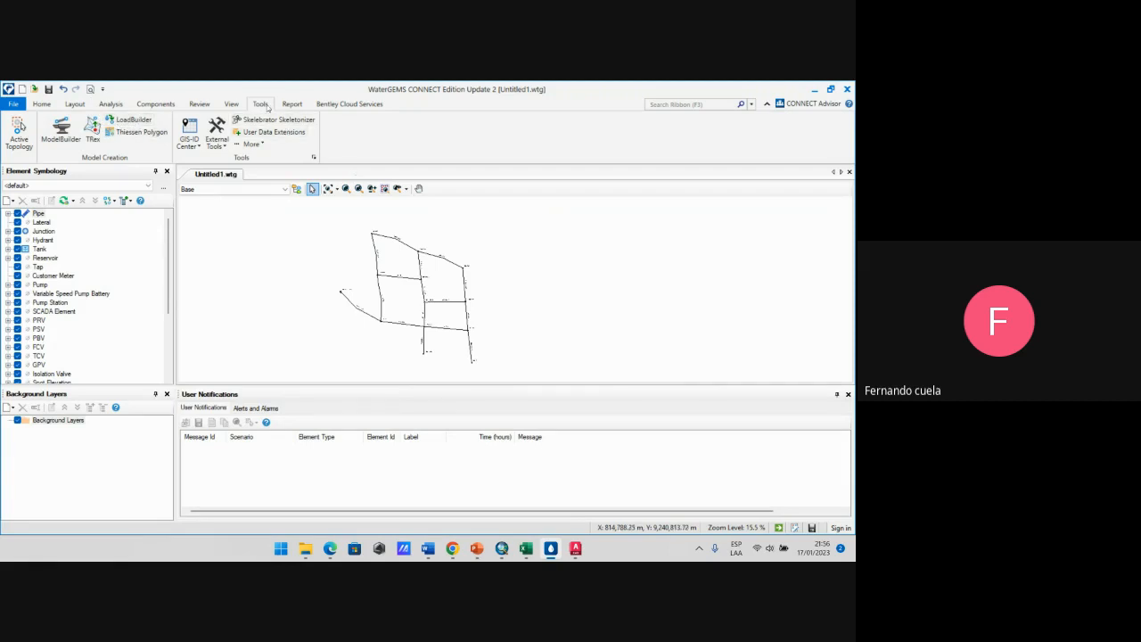
left_click(131, 121)
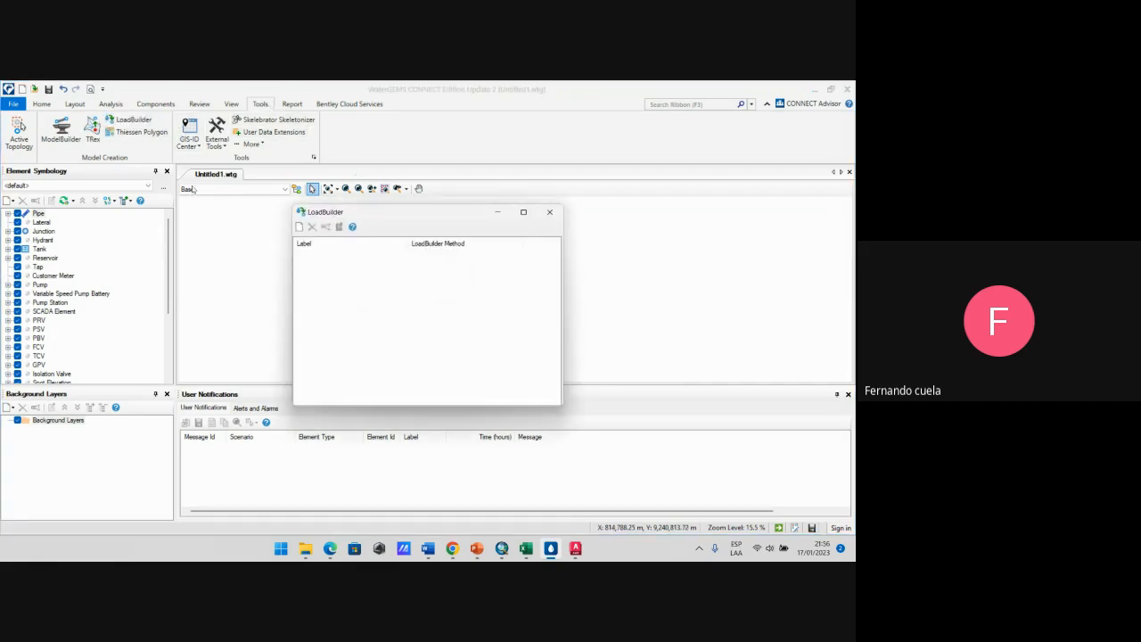
left_click(300, 227)
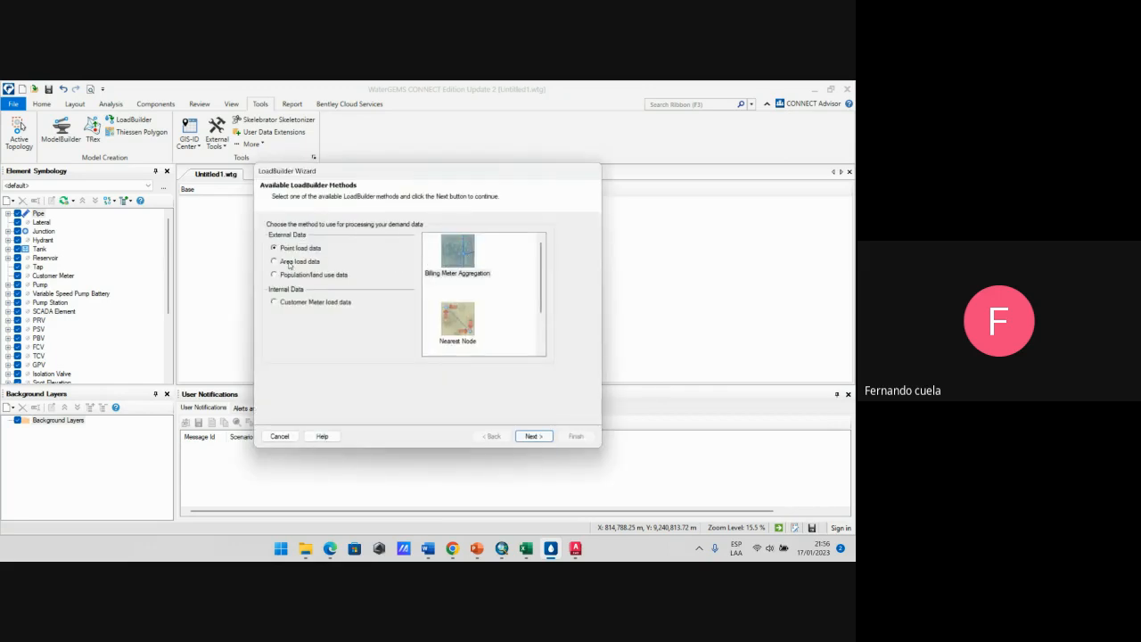
left_click(297, 262)
left_click(472, 266)
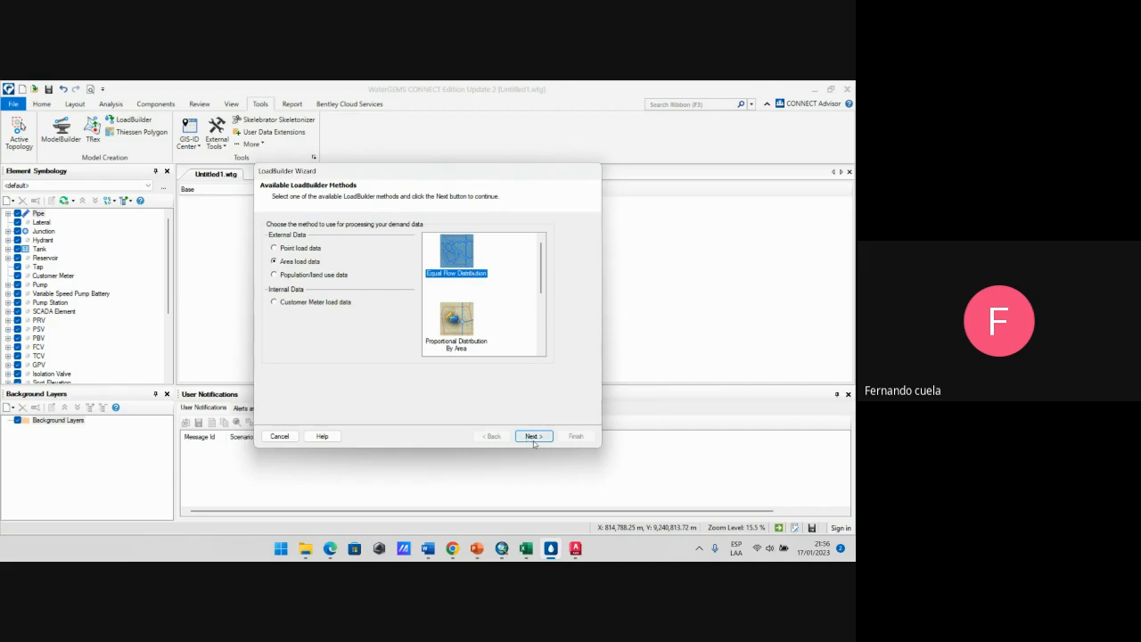
scroll(526, 336, "down", 3)
scroll(481, 341, "up", 3)
left_click(533, 436)
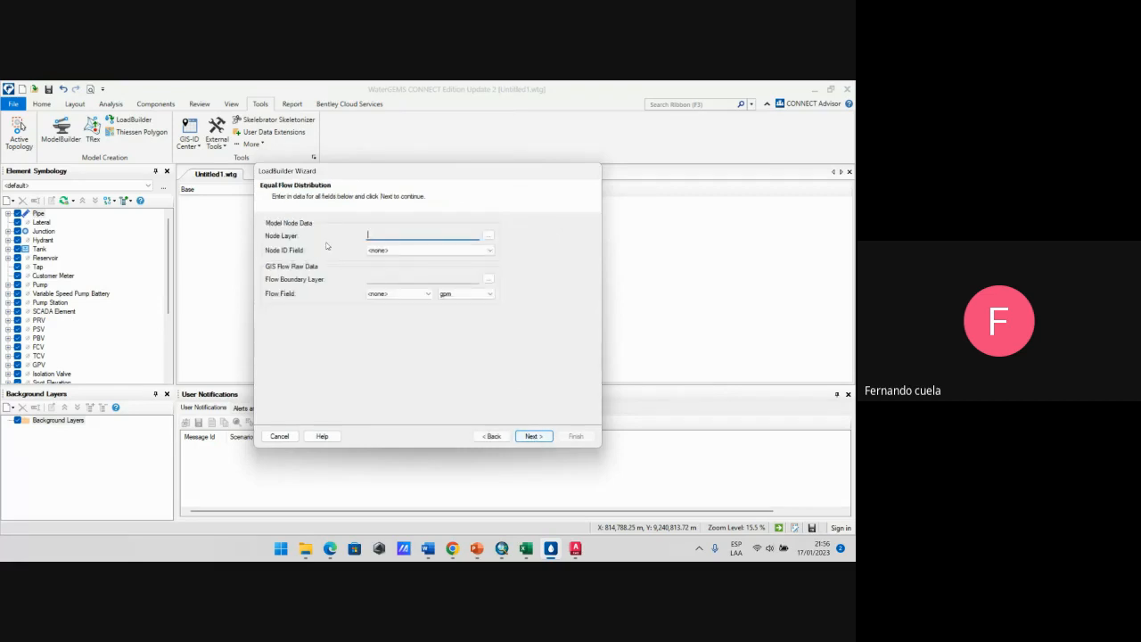
Step: Assign Junction\All Elements as the node layer and the THIESSEN shapefile from the CIRCUITO folder as the flow boundary layer
left_click(488, 235)
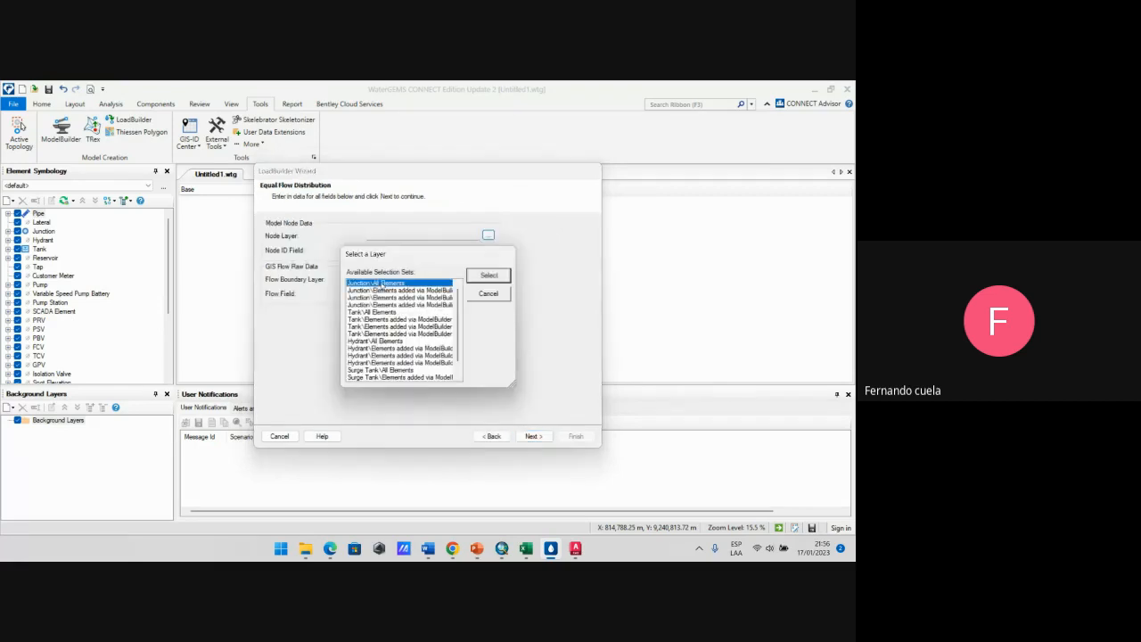
left_click(488, 276)
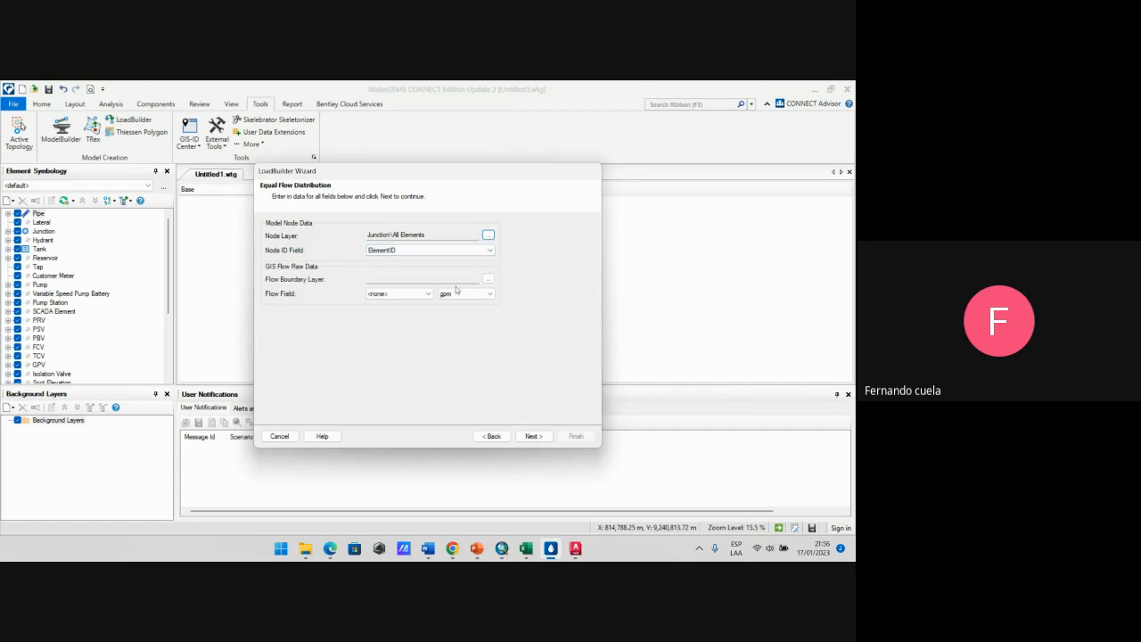
left_click(487, 279)
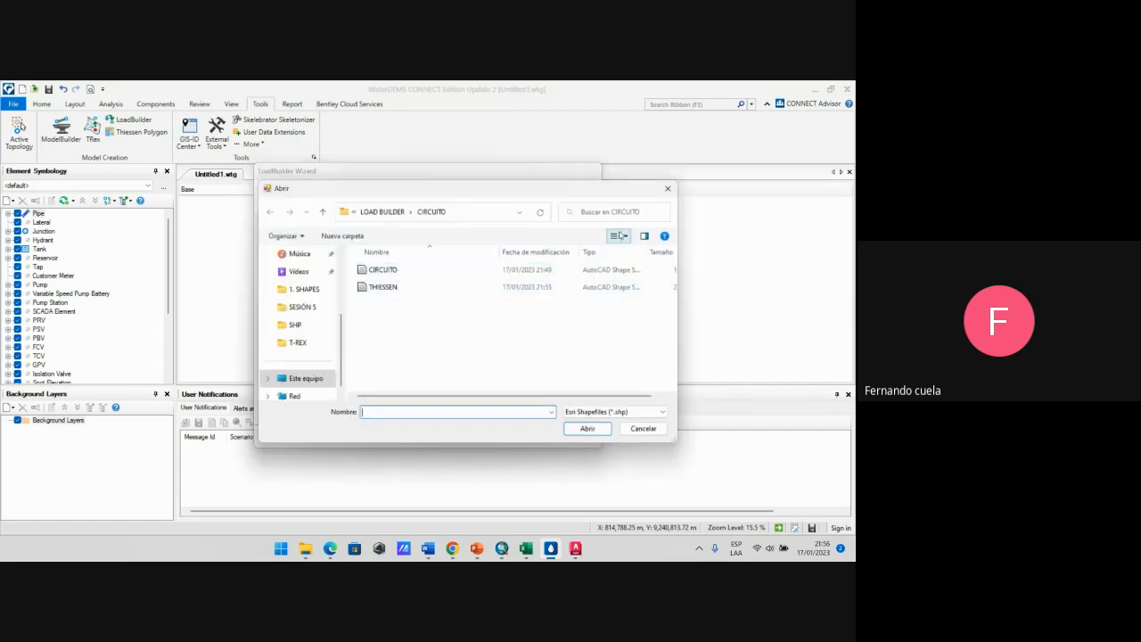
left_click(668, 190)
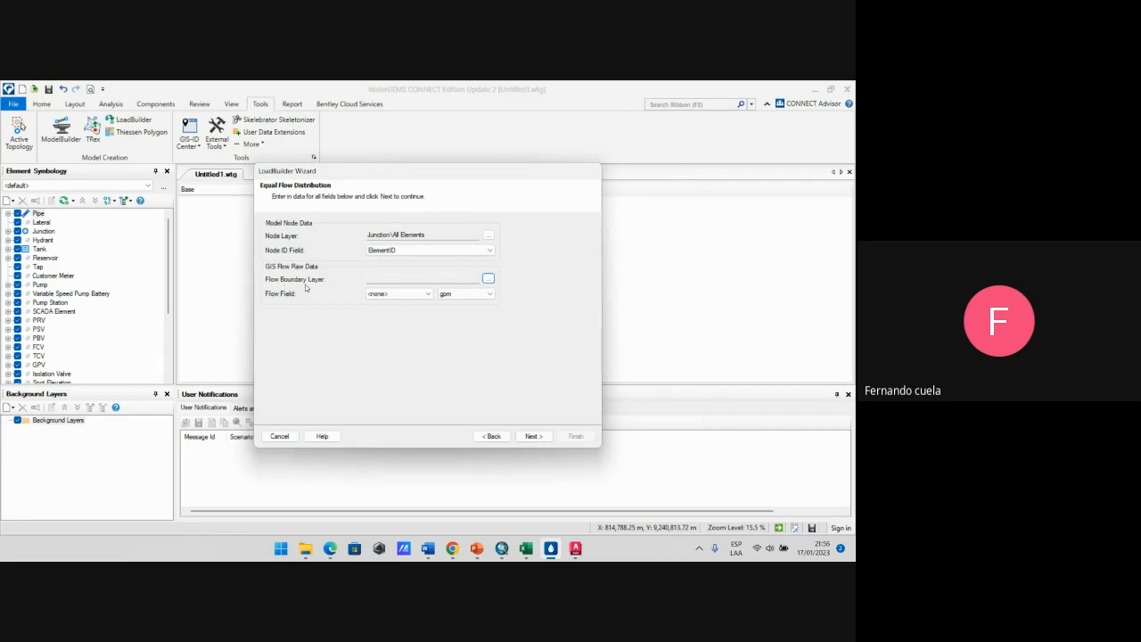
left_click(487, 280)
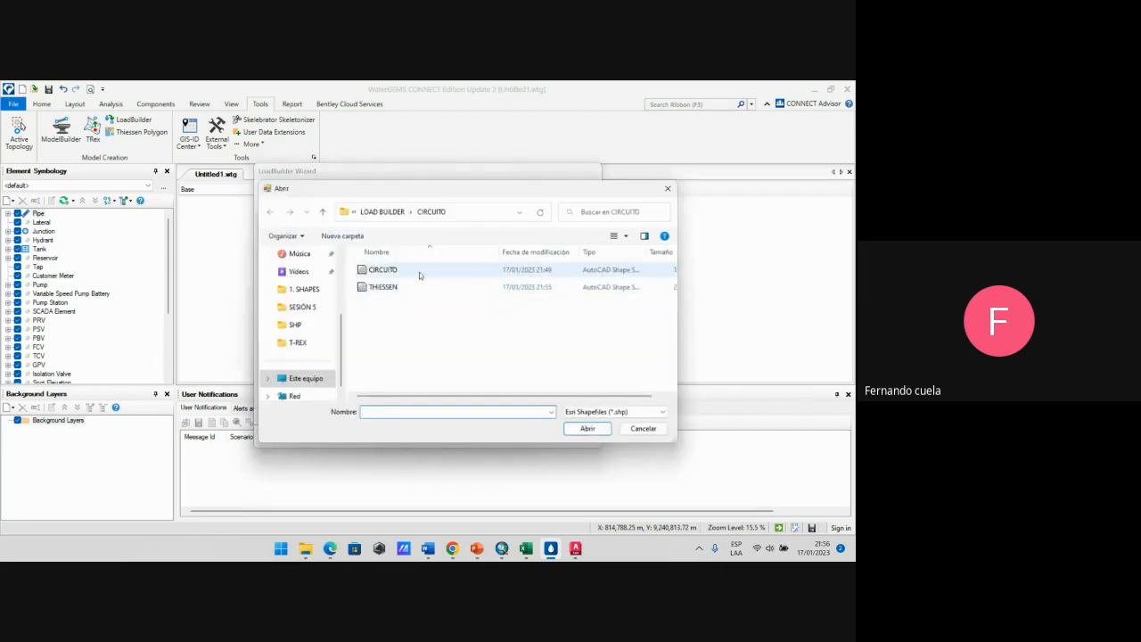
left_click(396, 286)
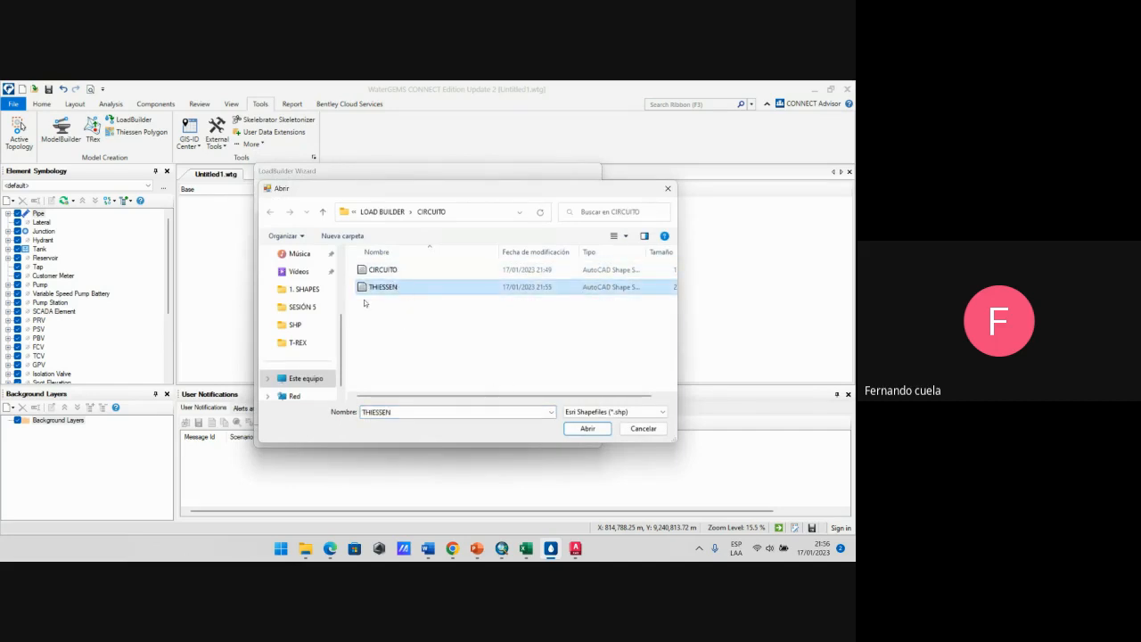
left_click(584, 429)
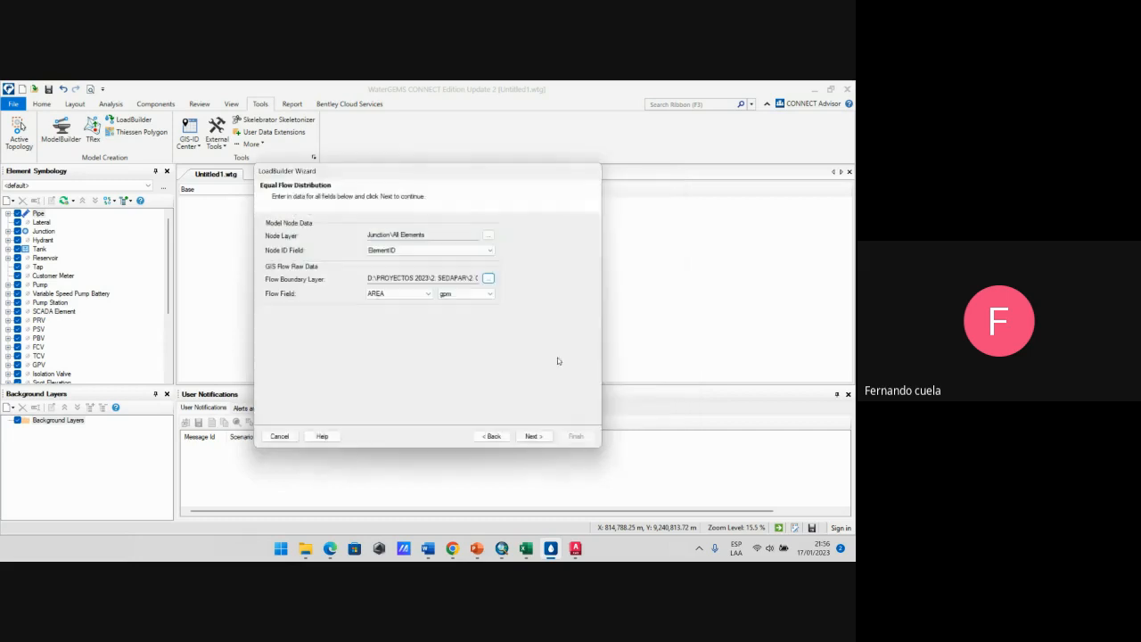
Step: Set the flow field to QU with L/s as its unit and continue to the calculation summary
left_click(377, 289)
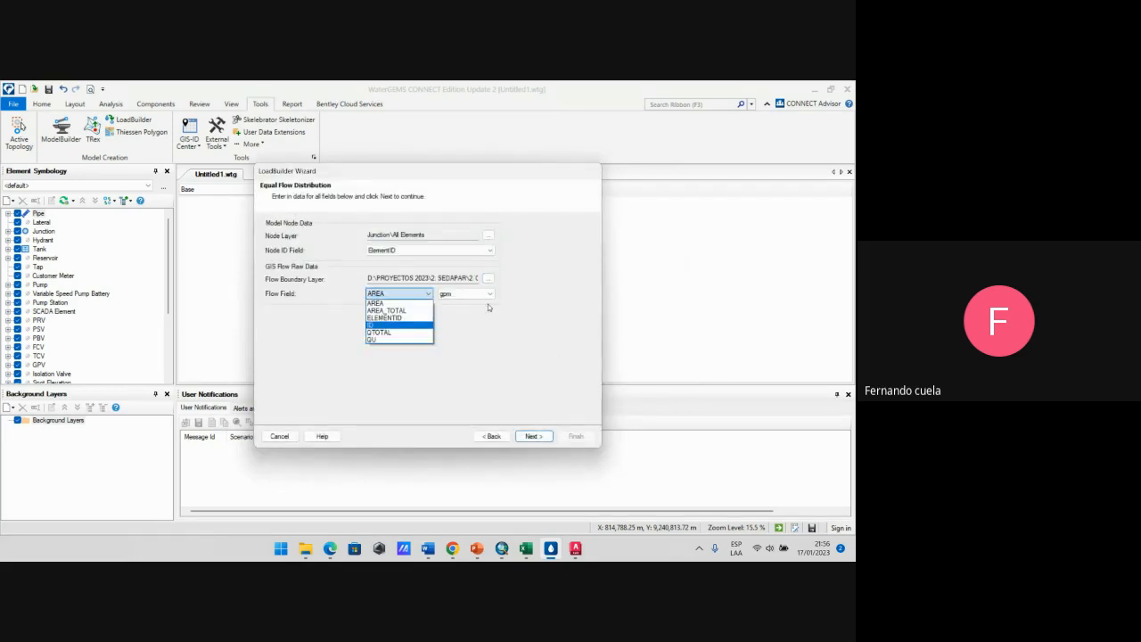
left_click(479, 369)
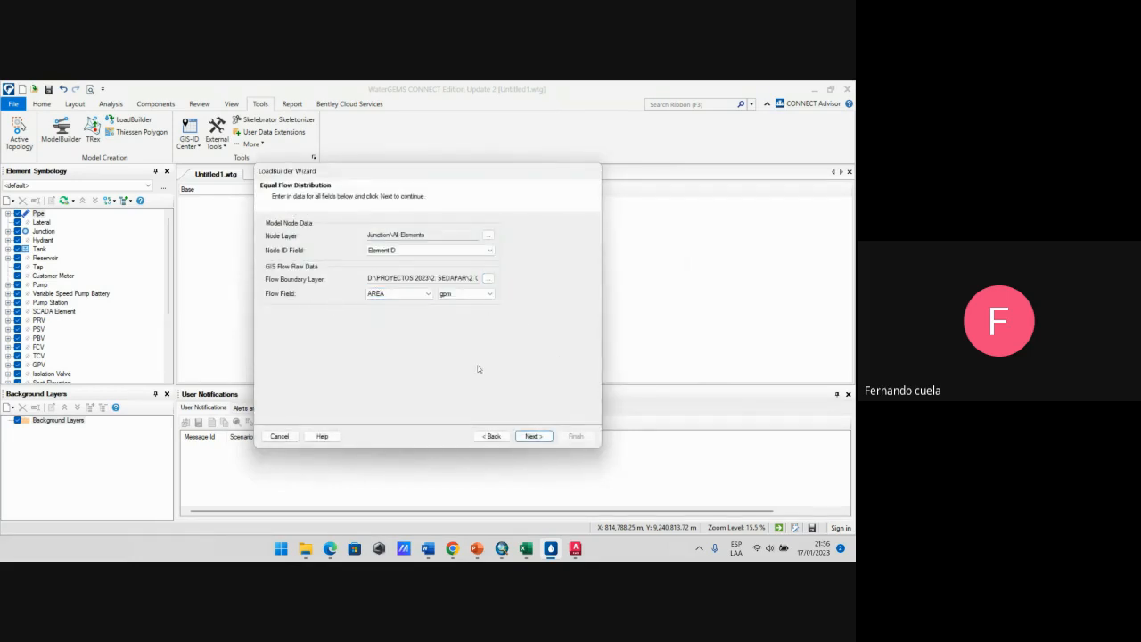
left_click(395, 295)
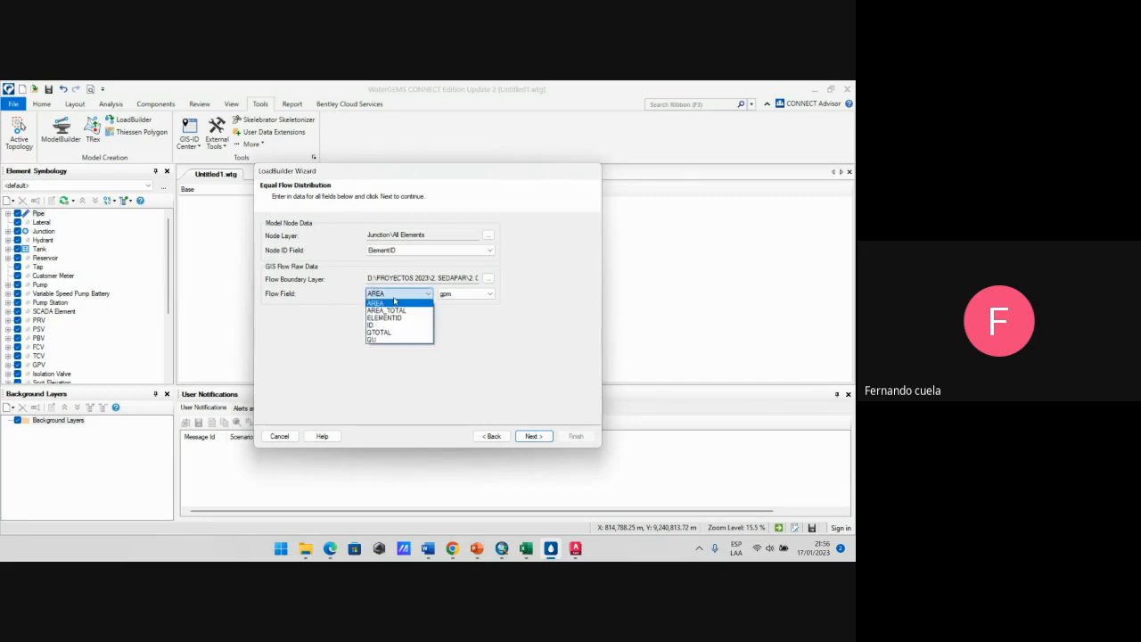
left_click(381, 340)
left_click(465, 295)
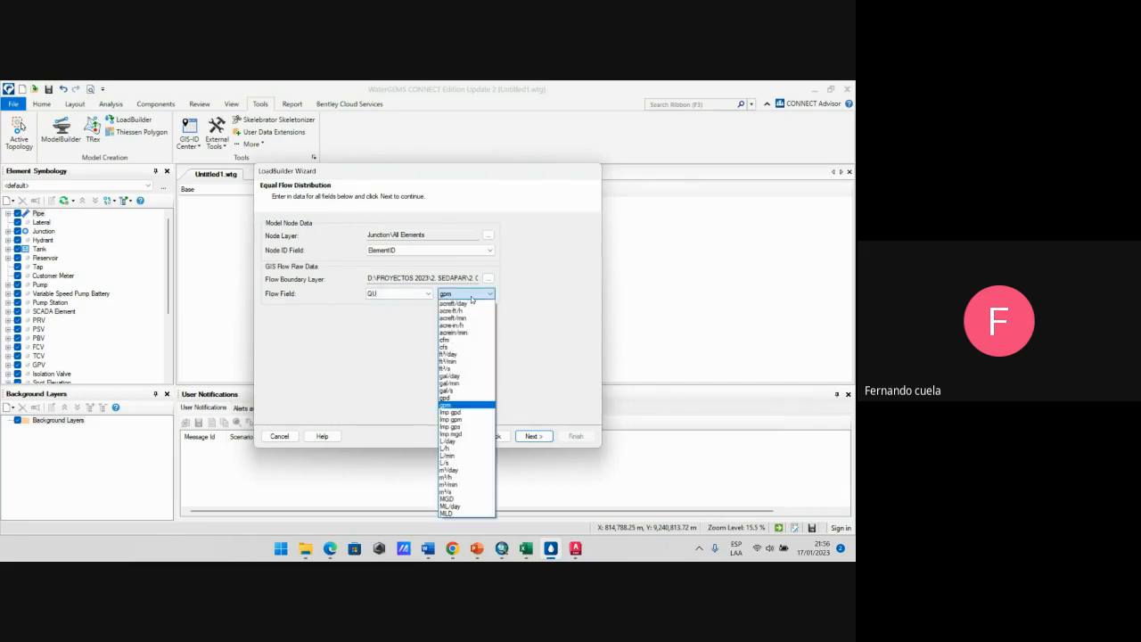
left_click(463, 464)
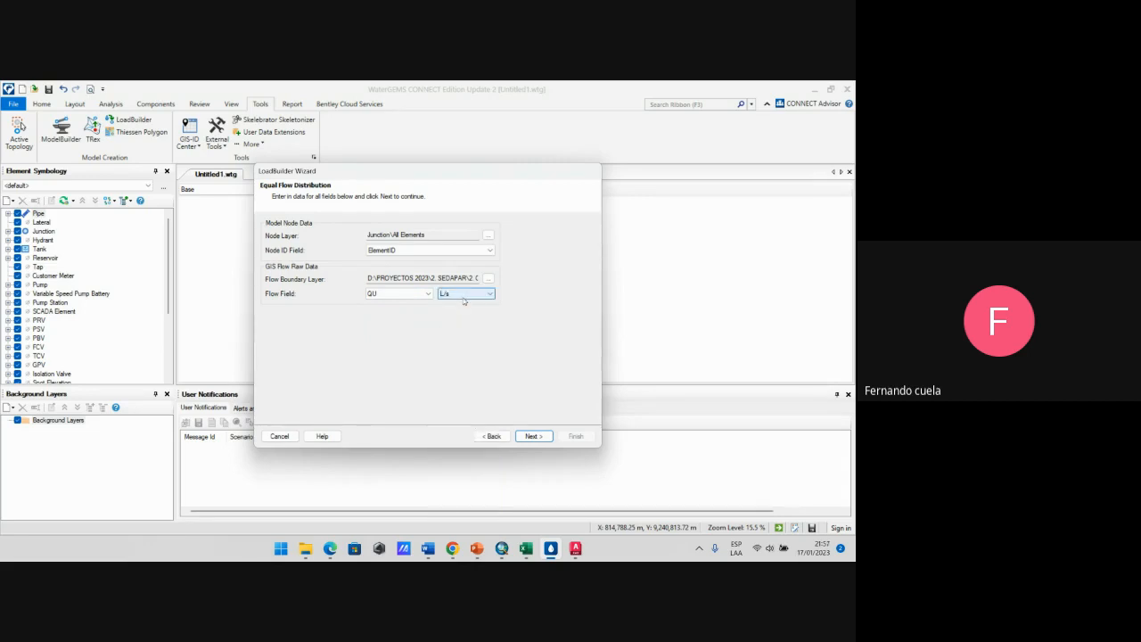
left_click(403, 294)
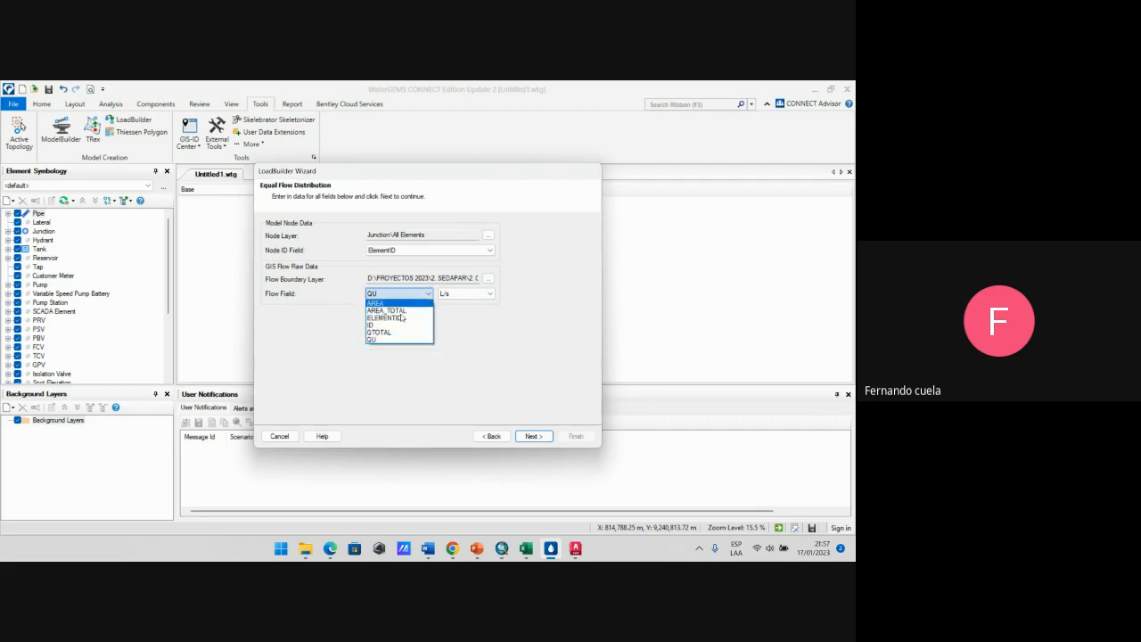
left_click(391, 342)
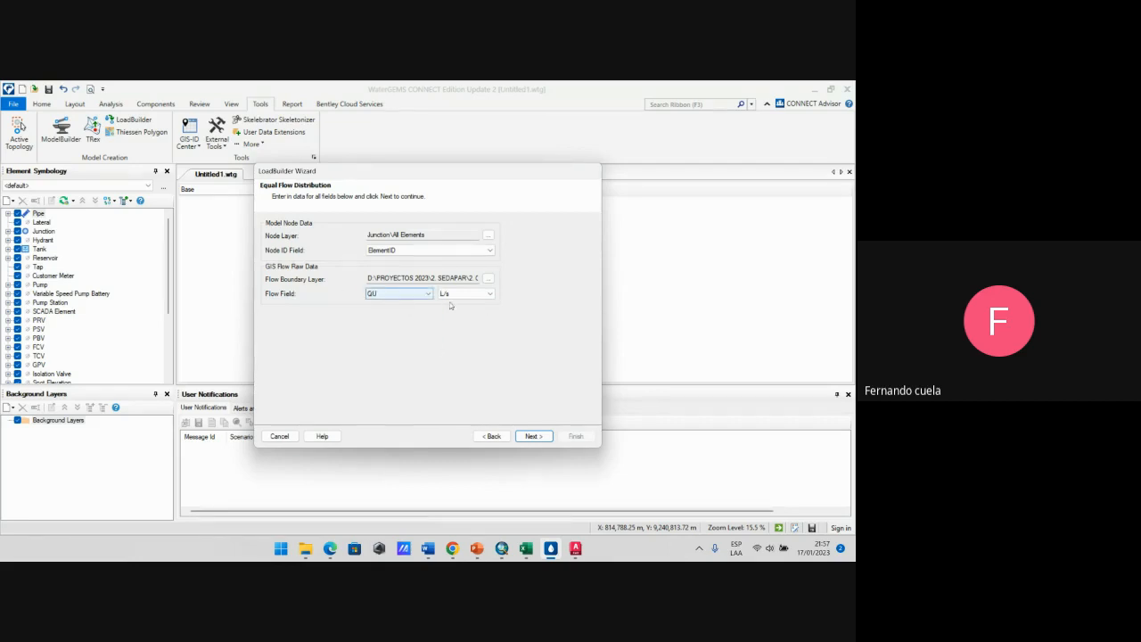
left_click(466, 297)
left_click(466, 297)
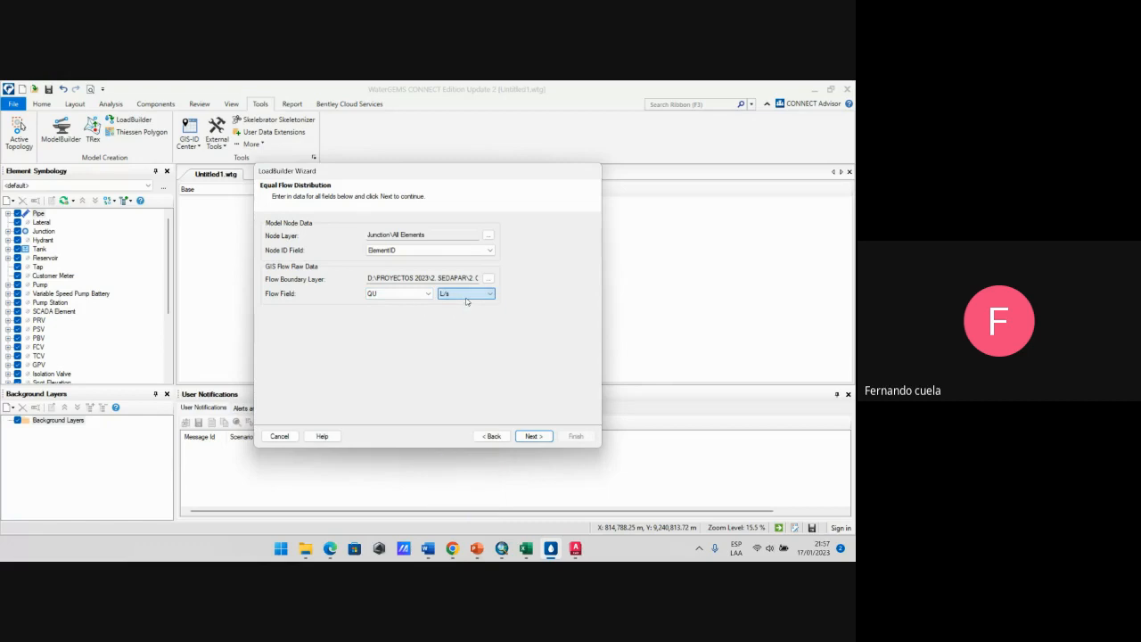
left_click(533, 436)
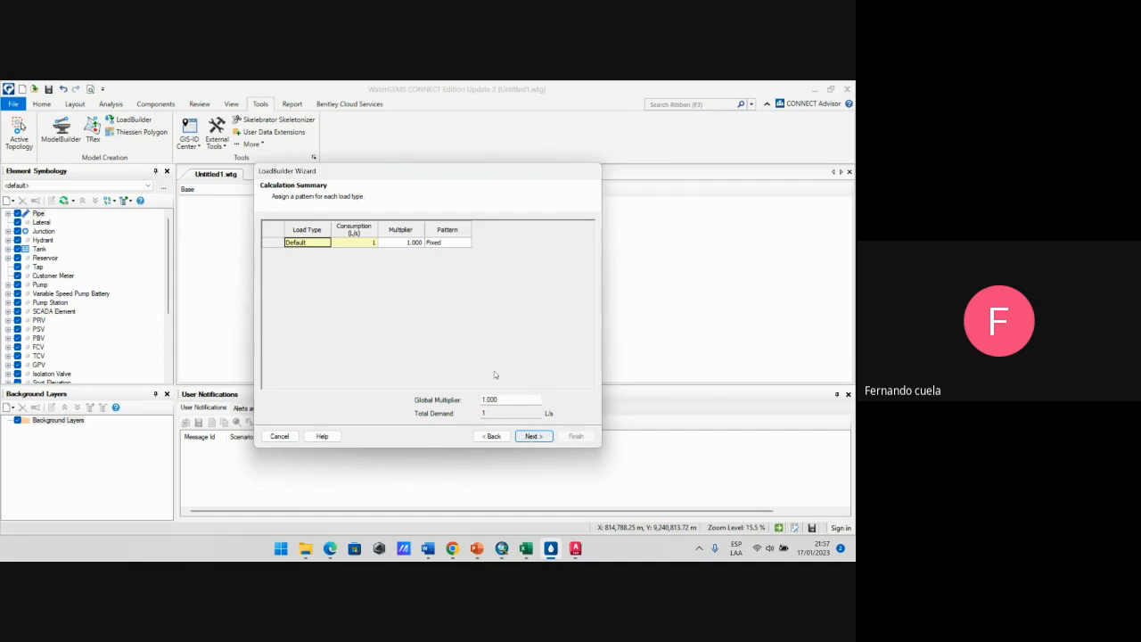
Step: Set the display precision of the Consumption column to 4 and continue to the results preview
right_click(365, 235)
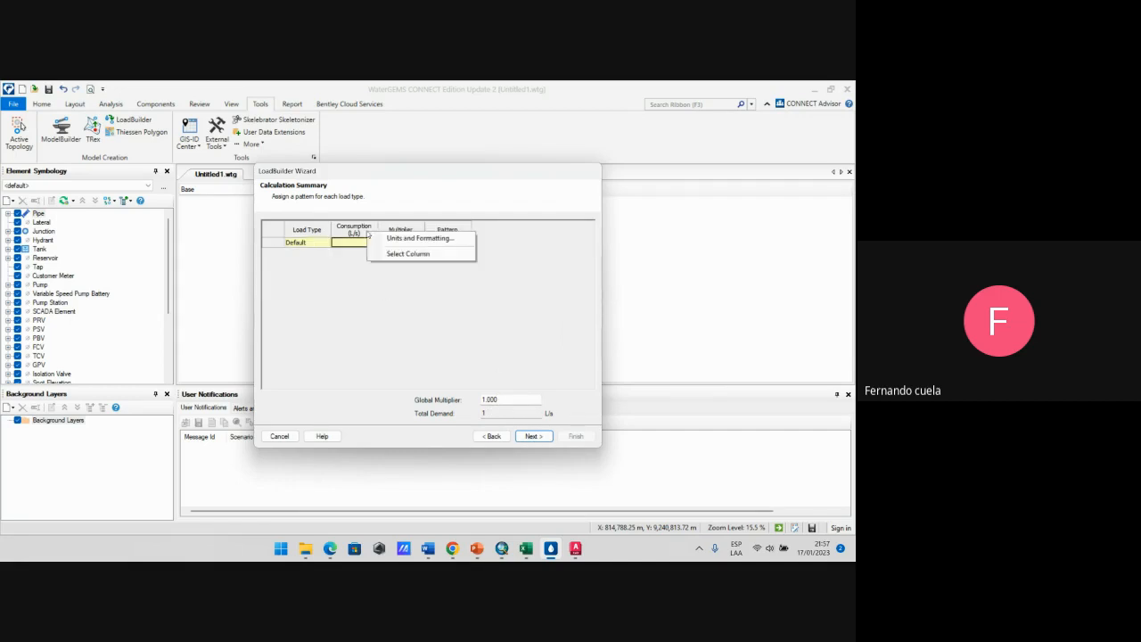
left_click(351, 288)
right_click(365, 236)
left_click(365, 237)
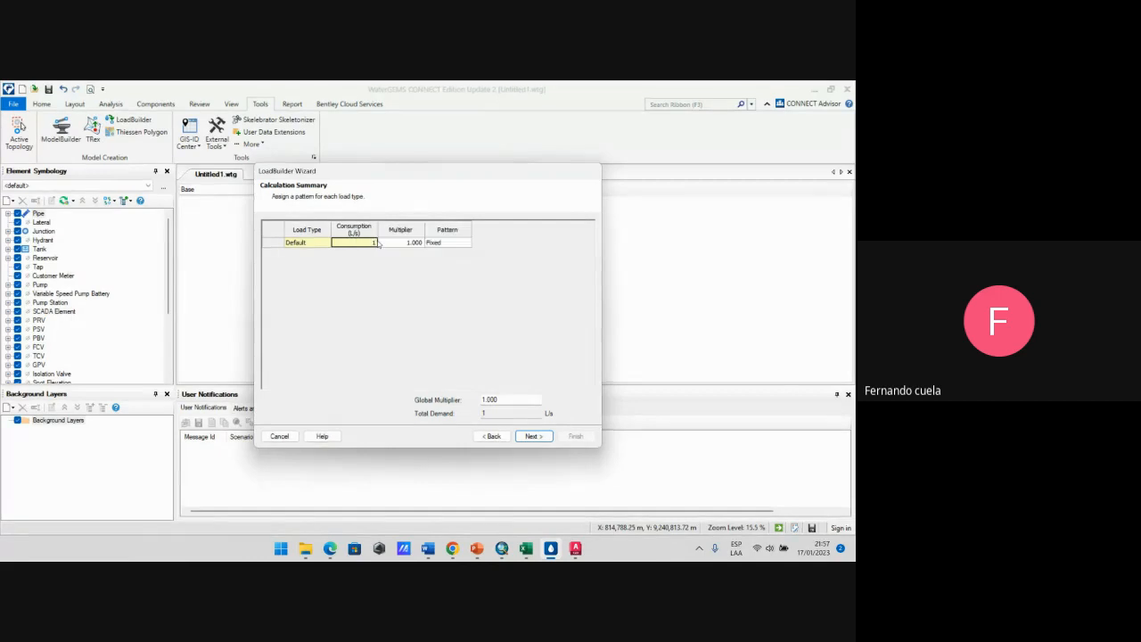
double_click(395, 320)
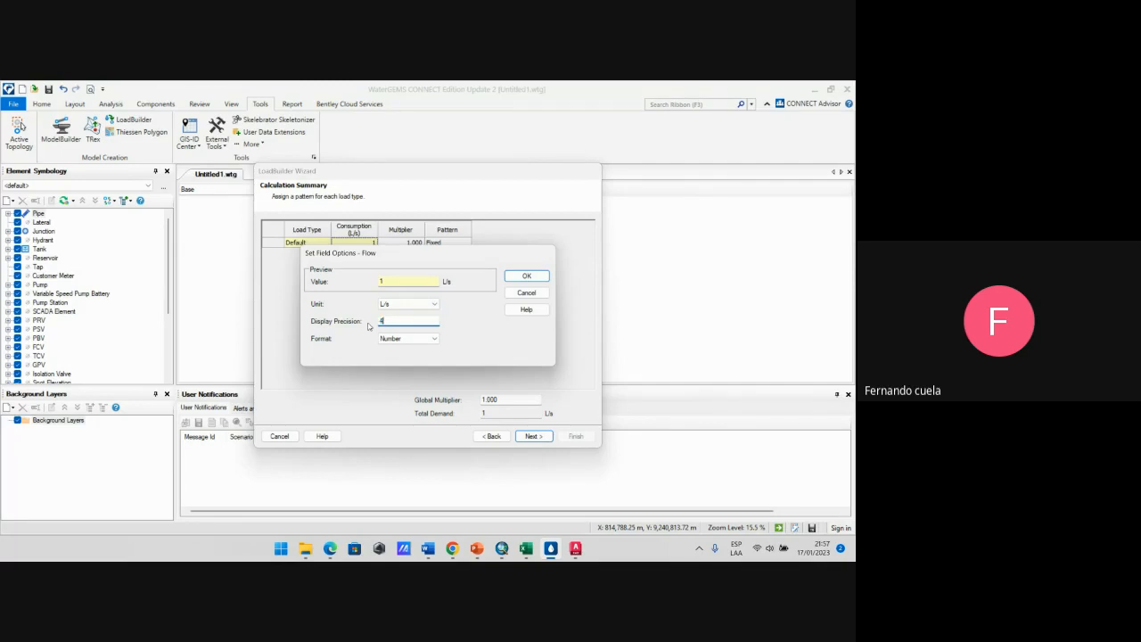
type("4")
left_click(525, 279)
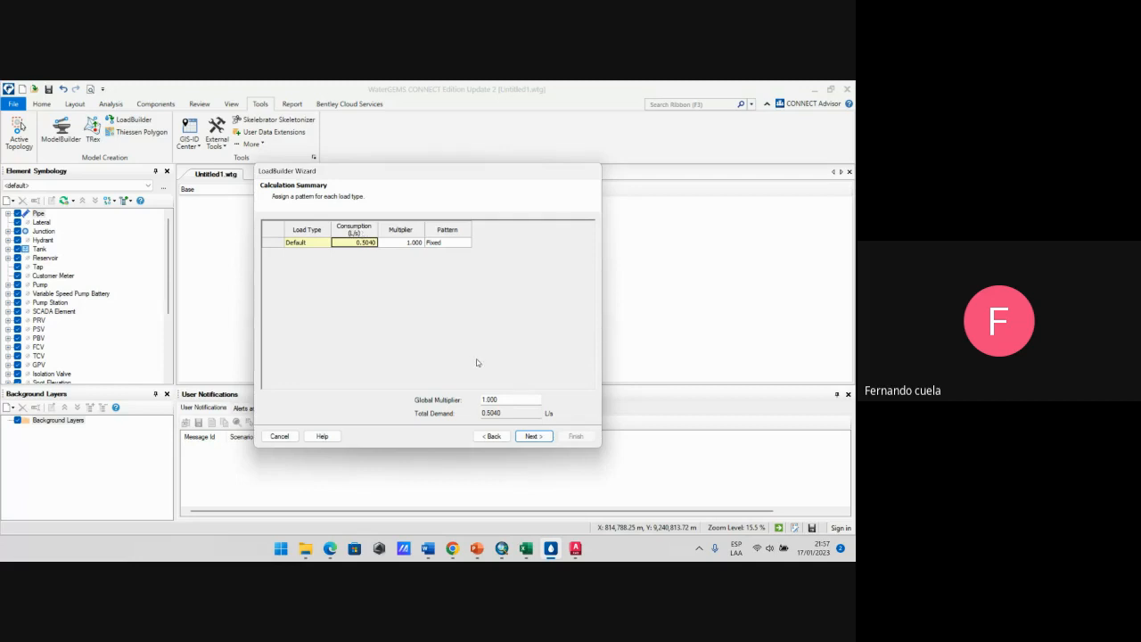
left_click(534, 435)
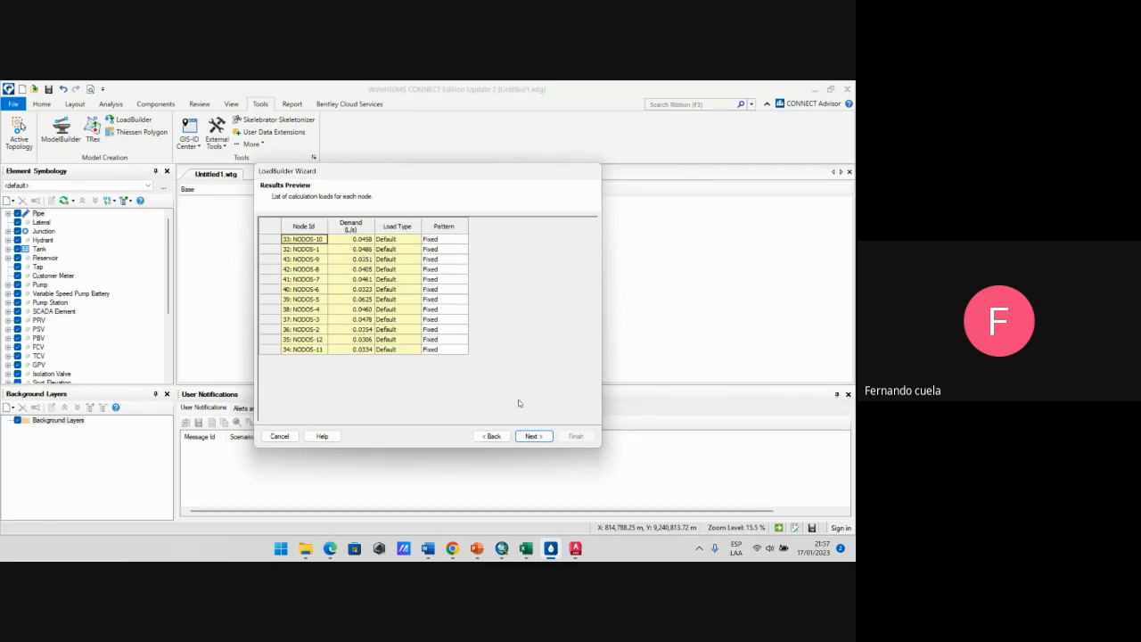
Step: Label the run Qu, override the existing Base Demand alternative with its loads, and run the export
left_click(533, 436)
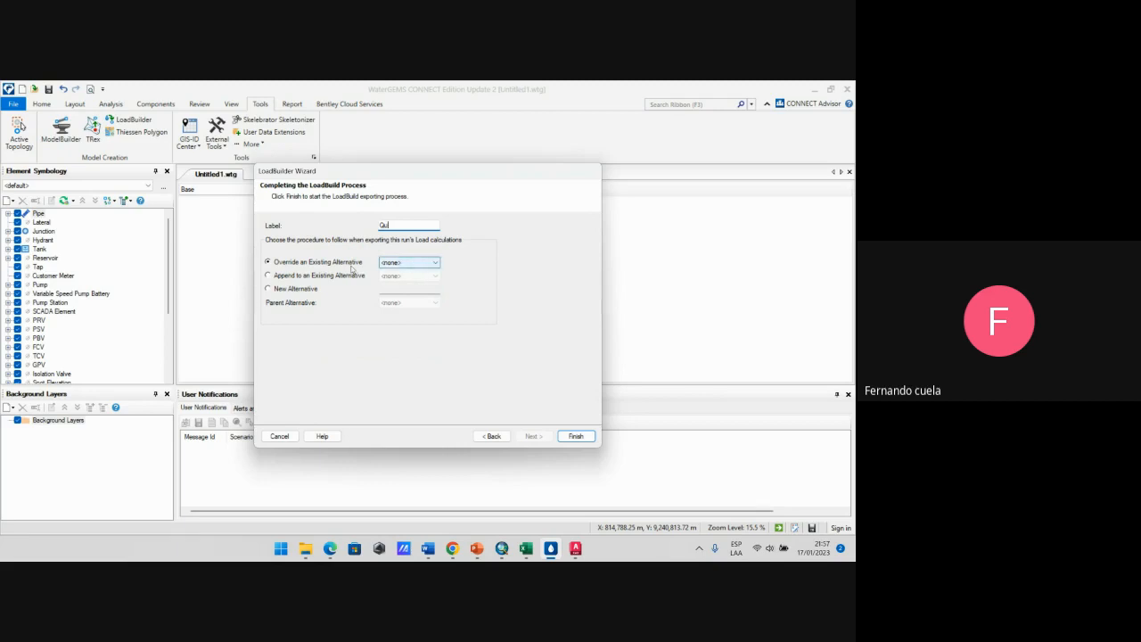
left_click(411, 264)
left_click(428, 262)
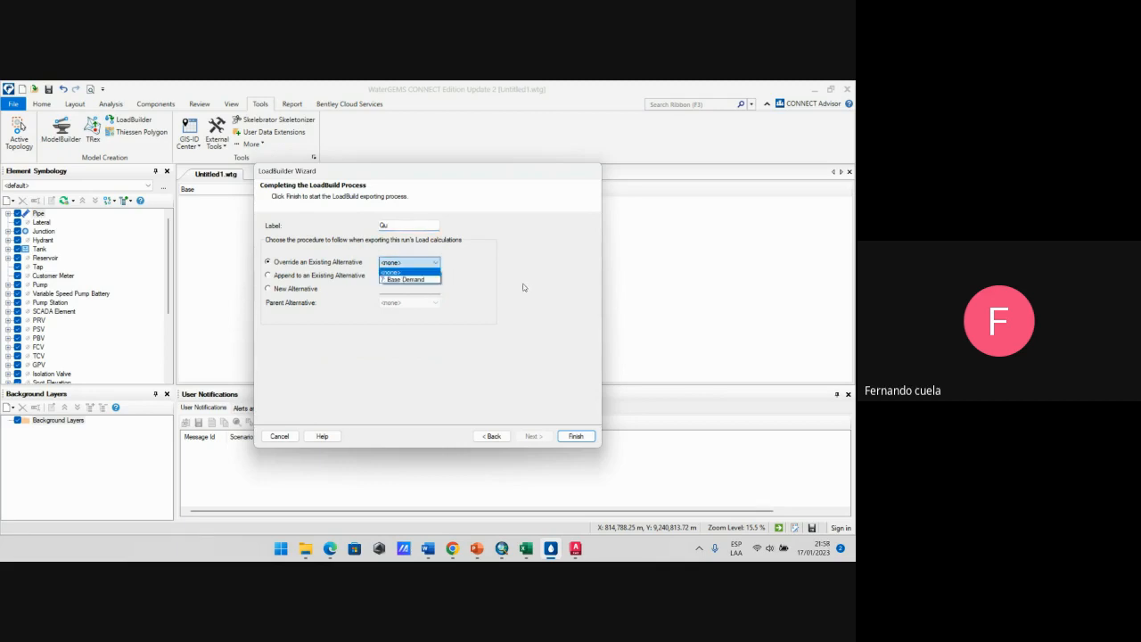
left_click(418, 281)
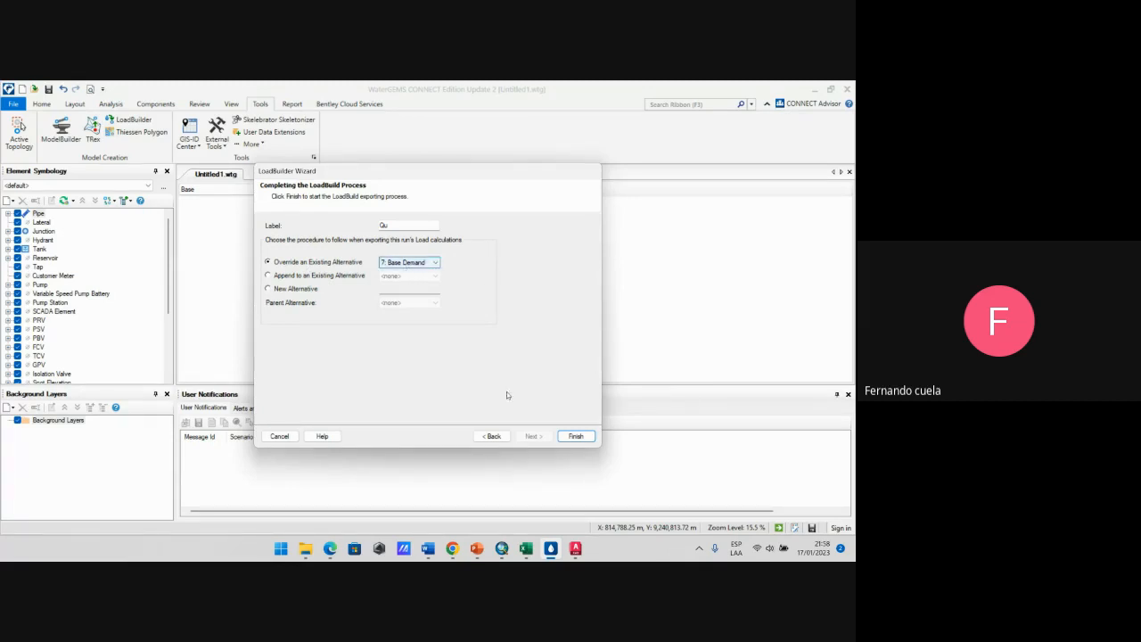
left_click(575, 437)
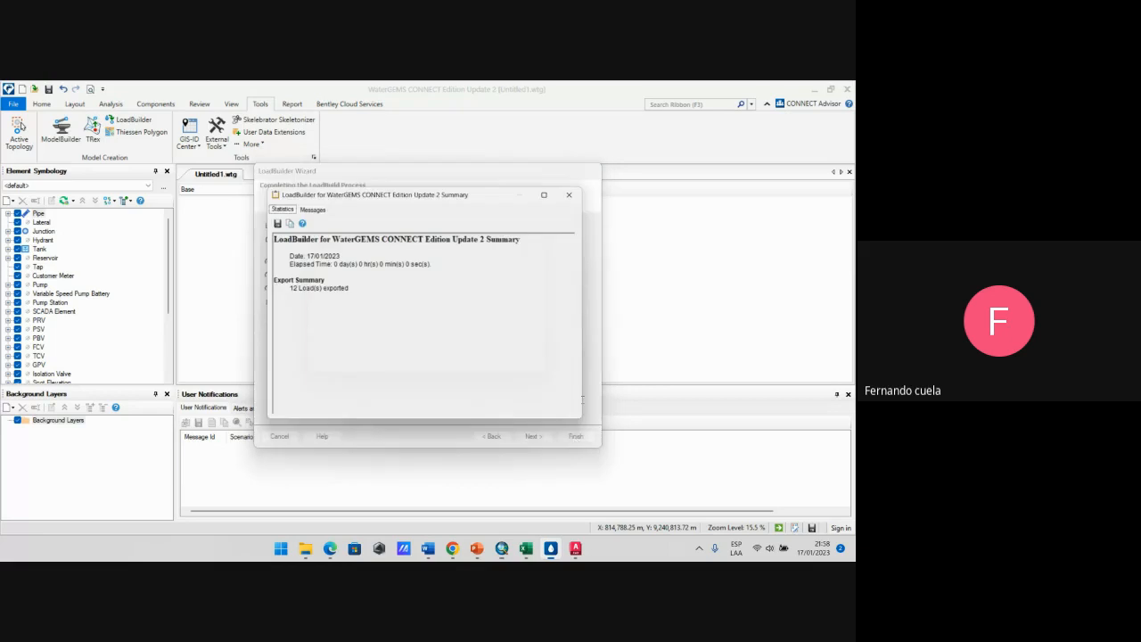
left_click_drag(288, 288, 339, 289)
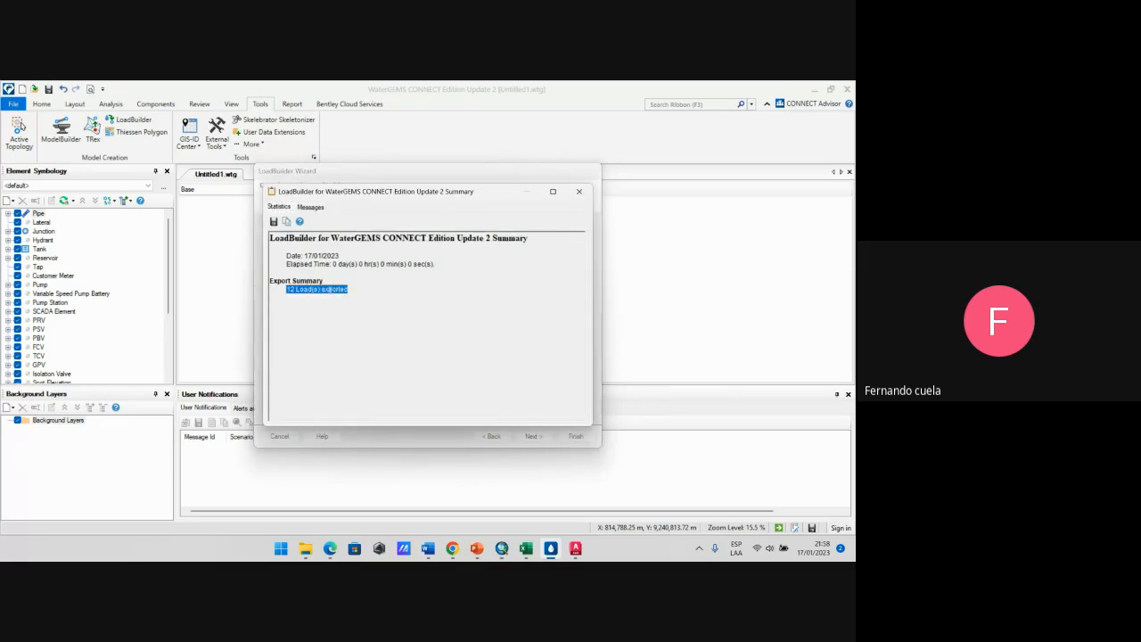
Step: Close the LoadBuilder export summary and the wizard to return to the network drawing
left_click(339, 291)
left_click(581, 192)
left_click(547, 212)
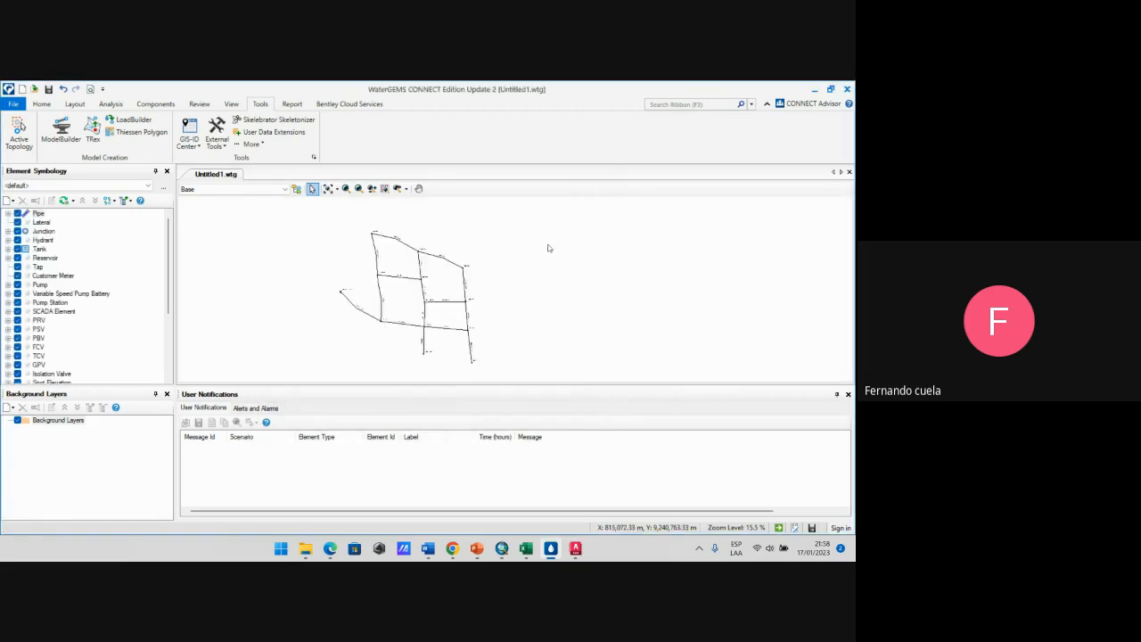
Step: Compute the Base scenario with the loaded demands and close the calculation summary
left_click(45, 104)
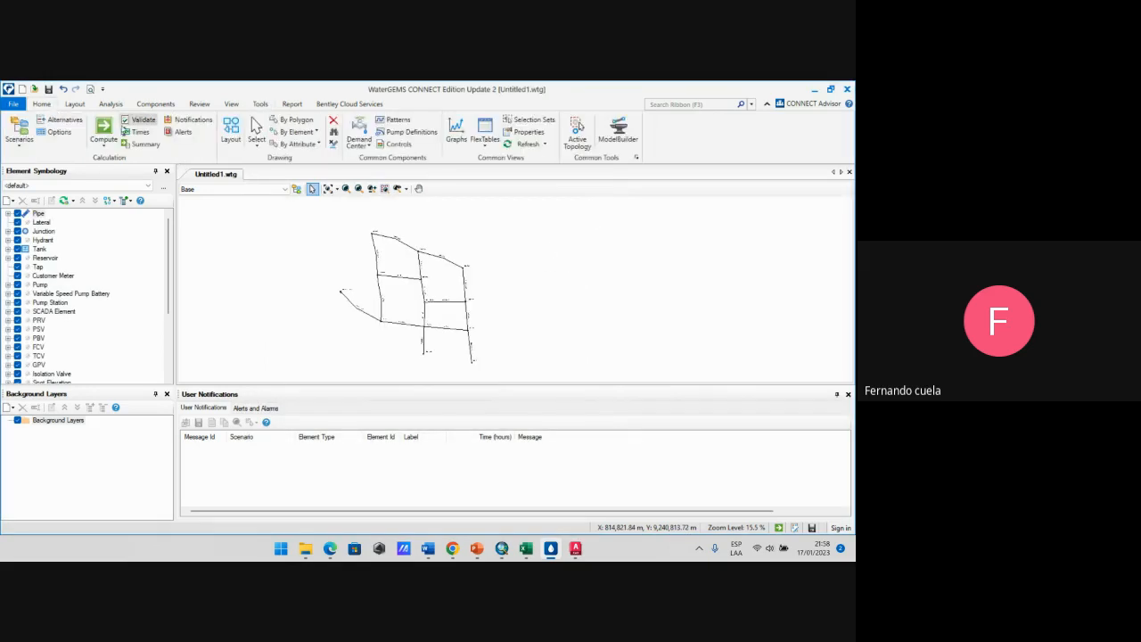
left_click(105, 128)
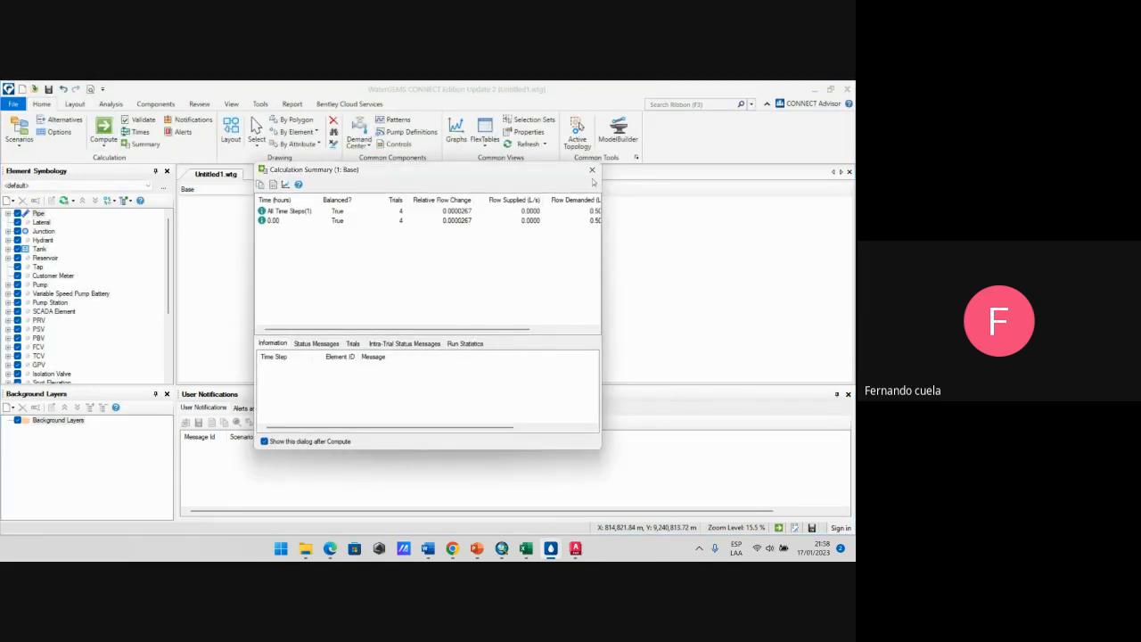
left_click(594, 193)
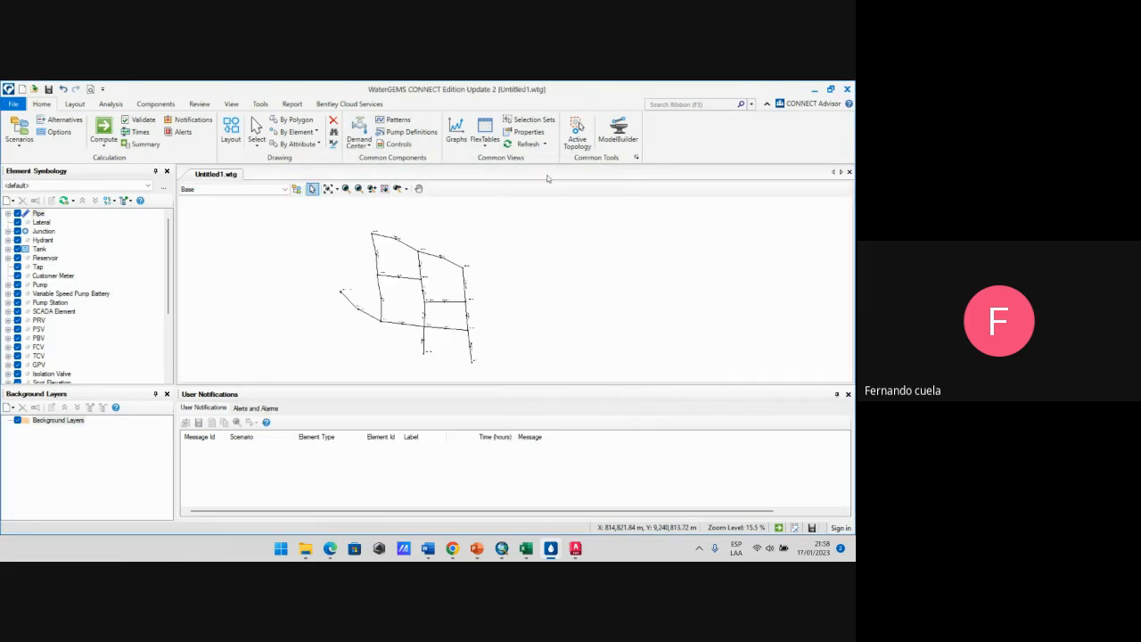
Step: Open the Demand Control Center, accepting that undo is unavailable, and review the base demands of the junctions
left_click(364, 147)
left_click(365, 147)
left_click(360, 152)
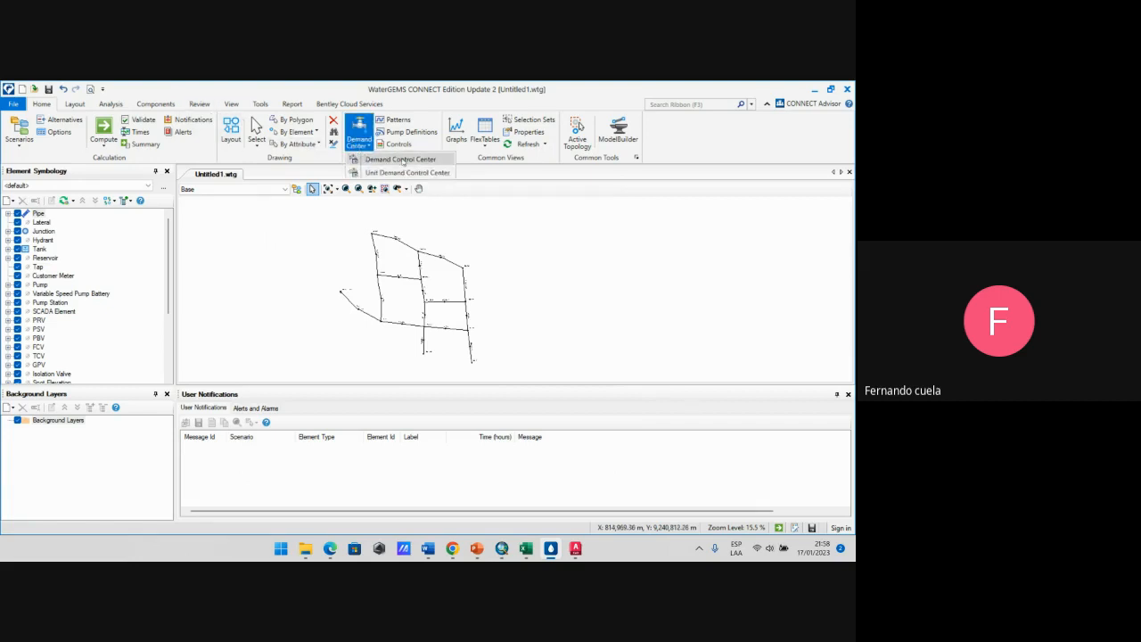
left_click(422, 160)
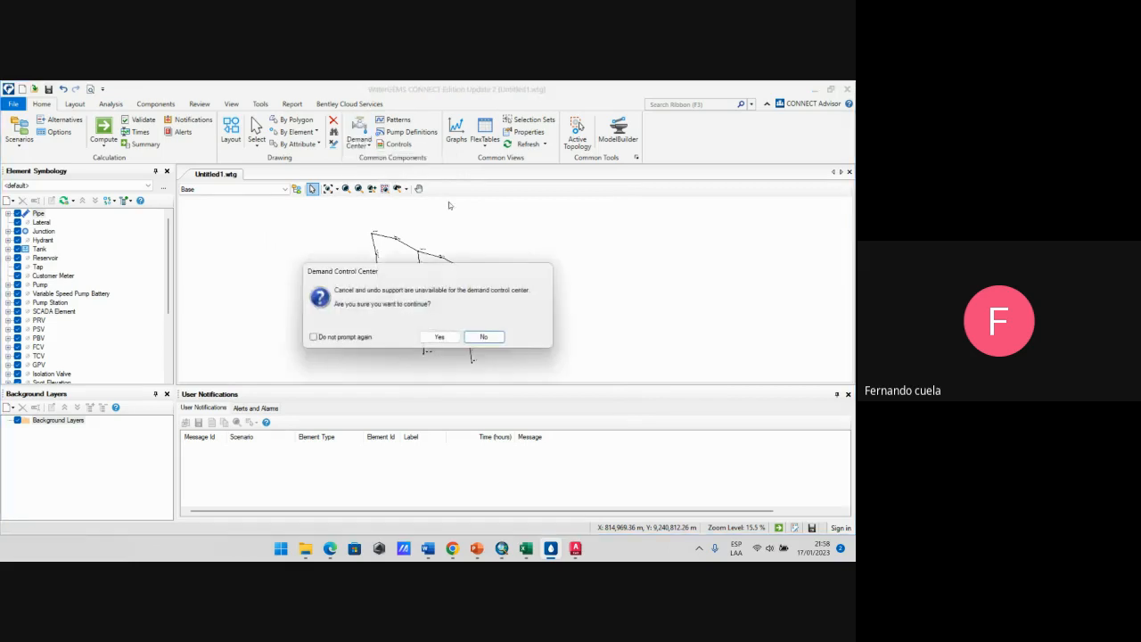
left_click(438, 337)
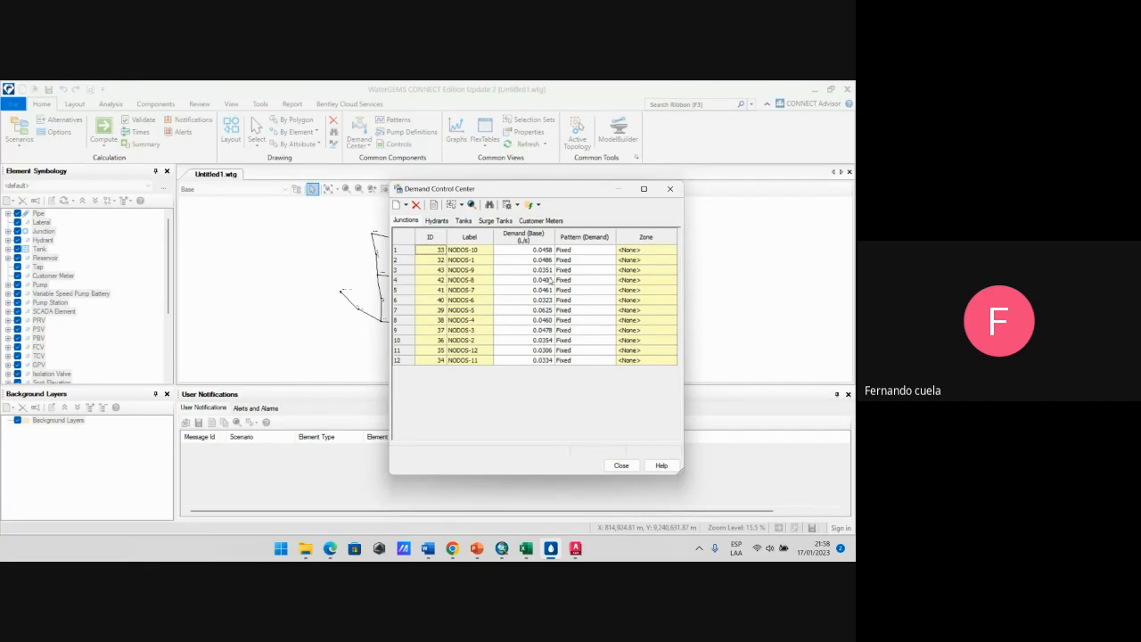
Step: Switch to ArcMap and add the THIESSEN shapefile from the CIRCUITO folder to the network map
mouse_move(502, 548)
left_click(521, 500)
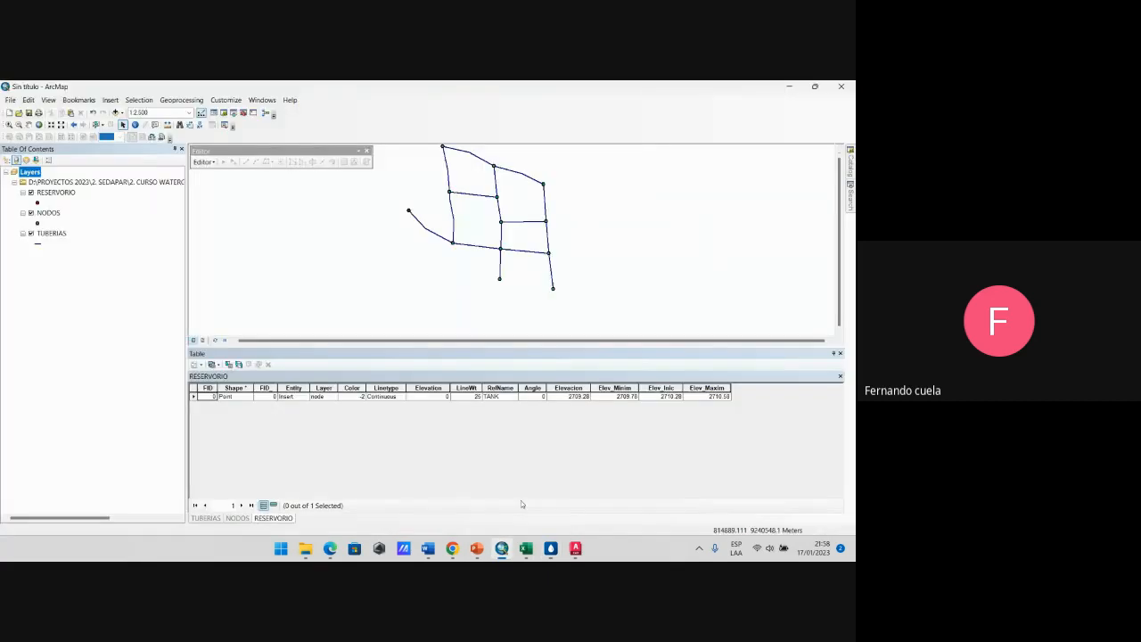
left_click(850, 180)
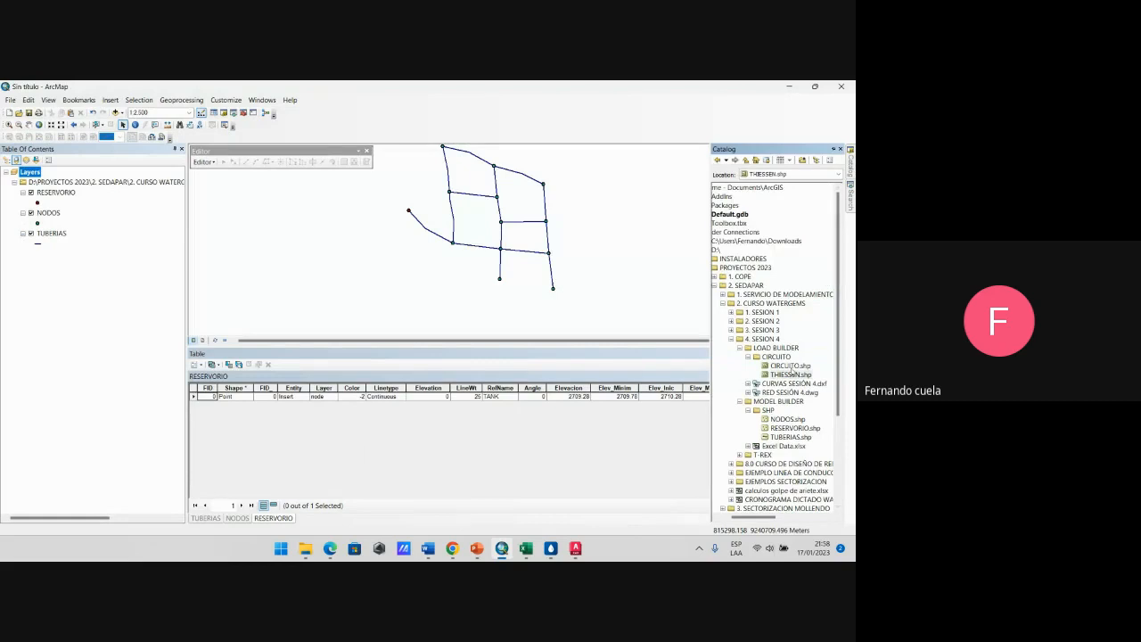
left_click_drag(473, 270, 473, 270)
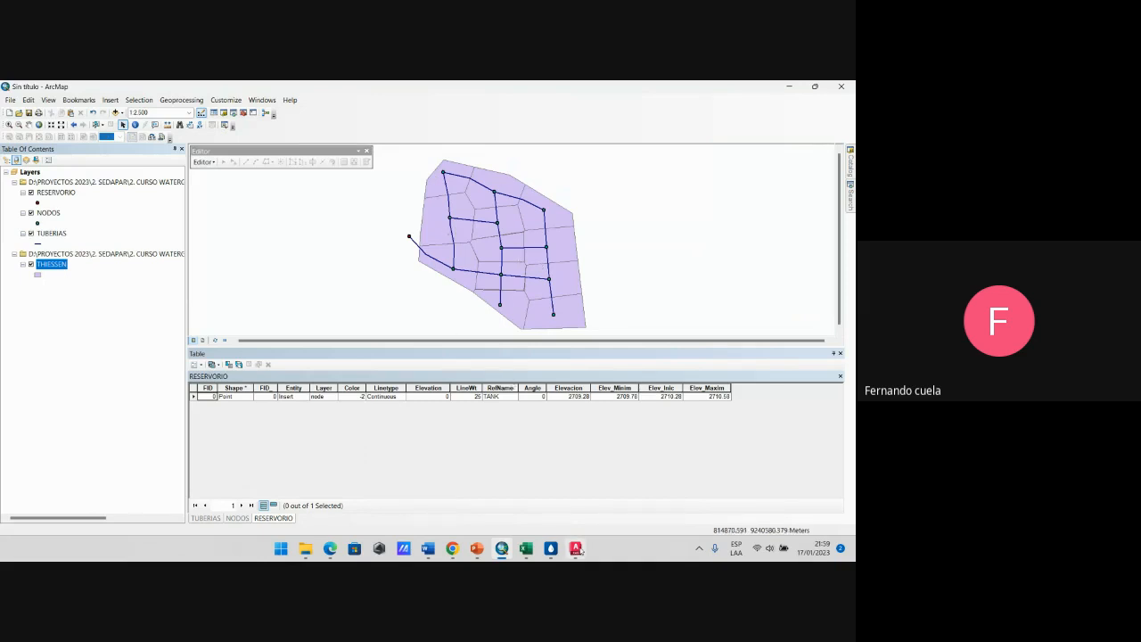
Step: Switch to the SESION 4 presentation and review the slides on LoadBuilder and the flow determination methods for closed networks
mouse_move(551, 550)
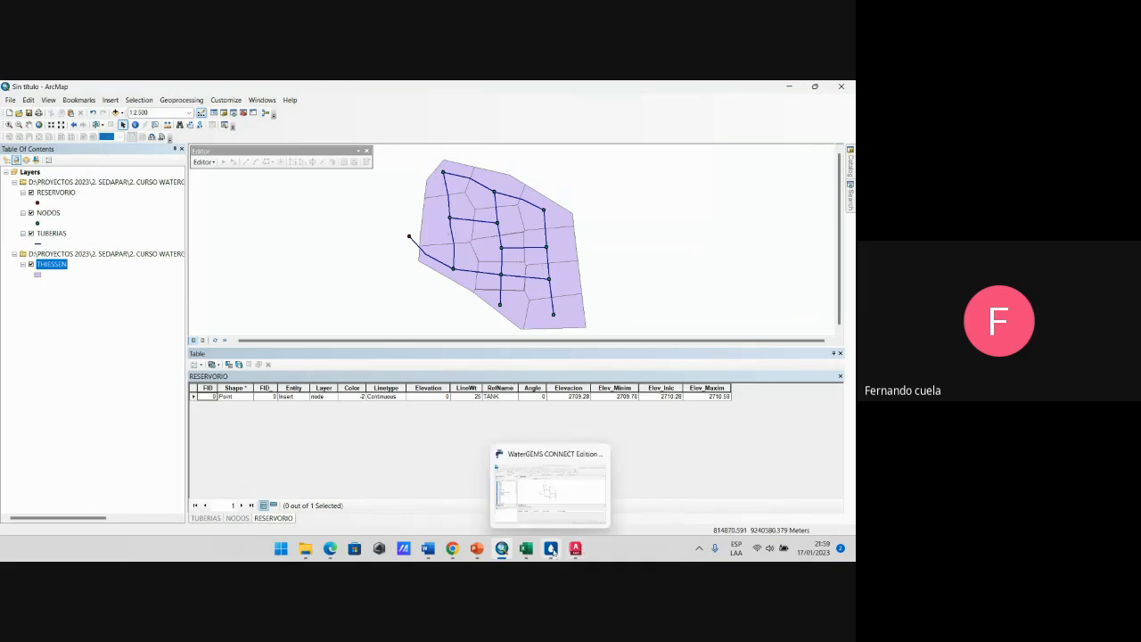
left_click(477, 548)
scroll(391, 448, "down", 1)
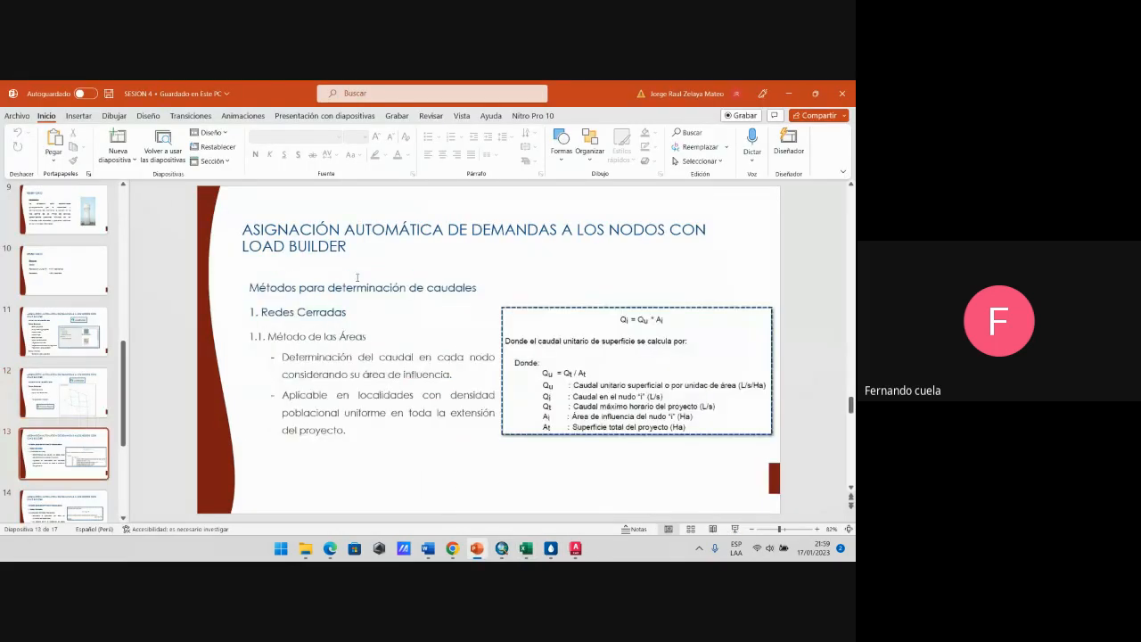
scroll(392, 448, "up", 1)
scroll(392, 449, "down", 2)
scroll(392, 448, "down", 3)
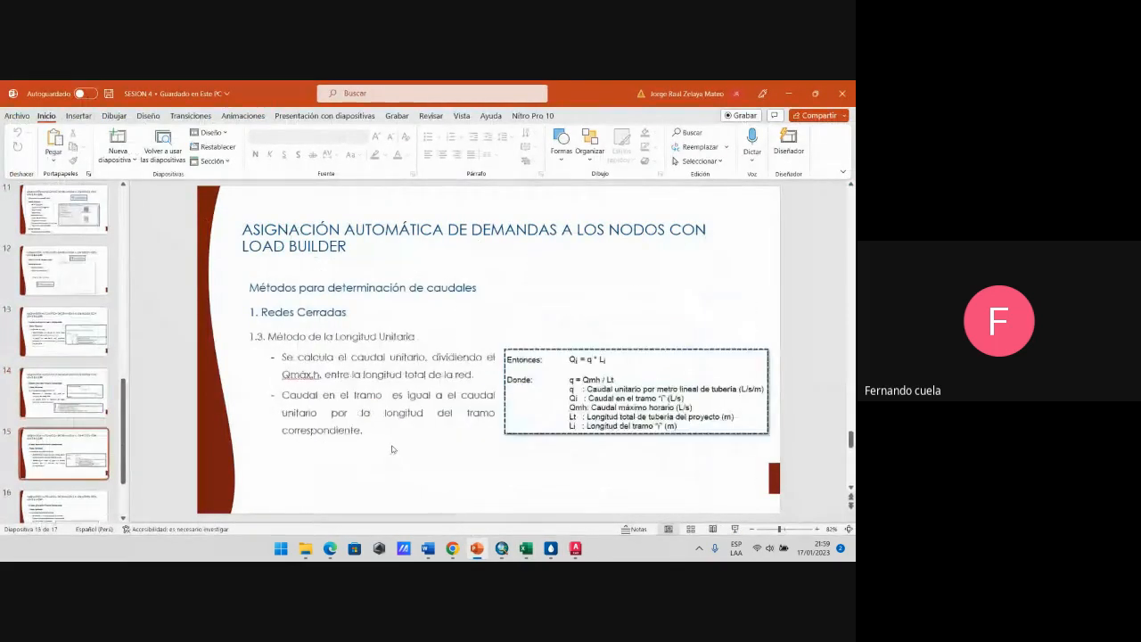
scroll(393, 445, "up", 1)
scroll(393, 445, "up", 5)
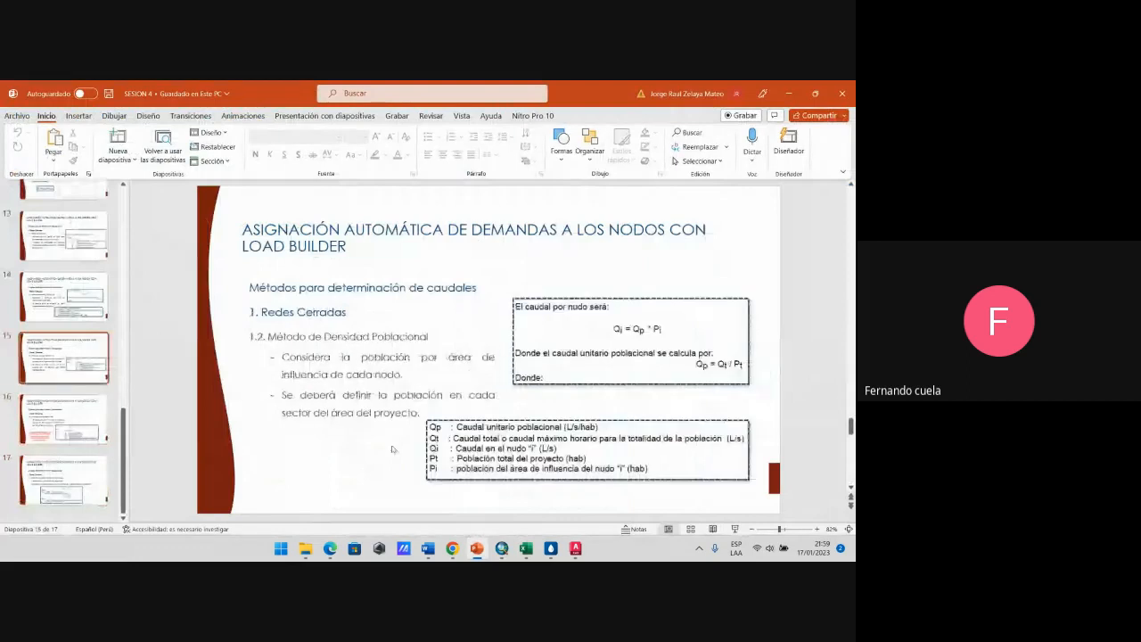
scroll(391, 445, "up", 1)
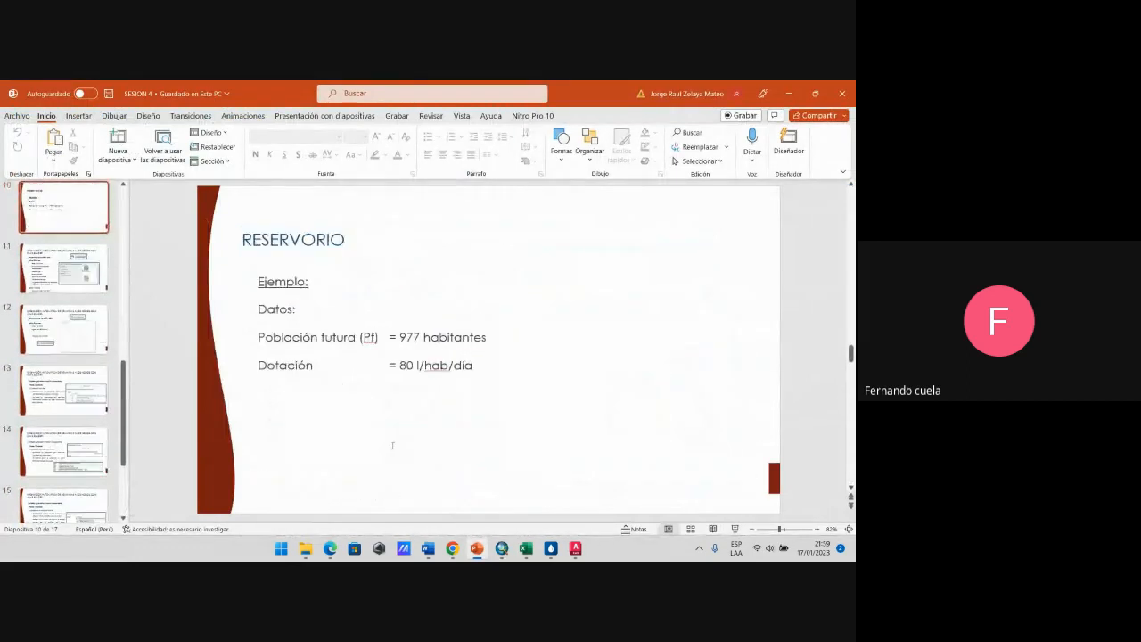
scroll(391, 444, "down", 1)
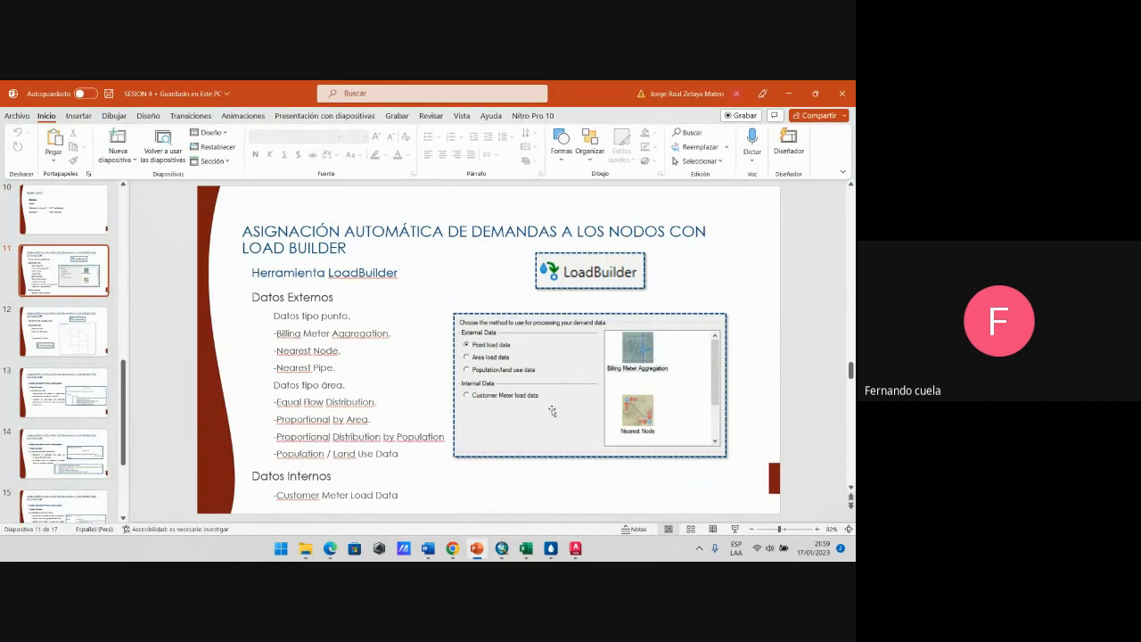
key("Page_Down")
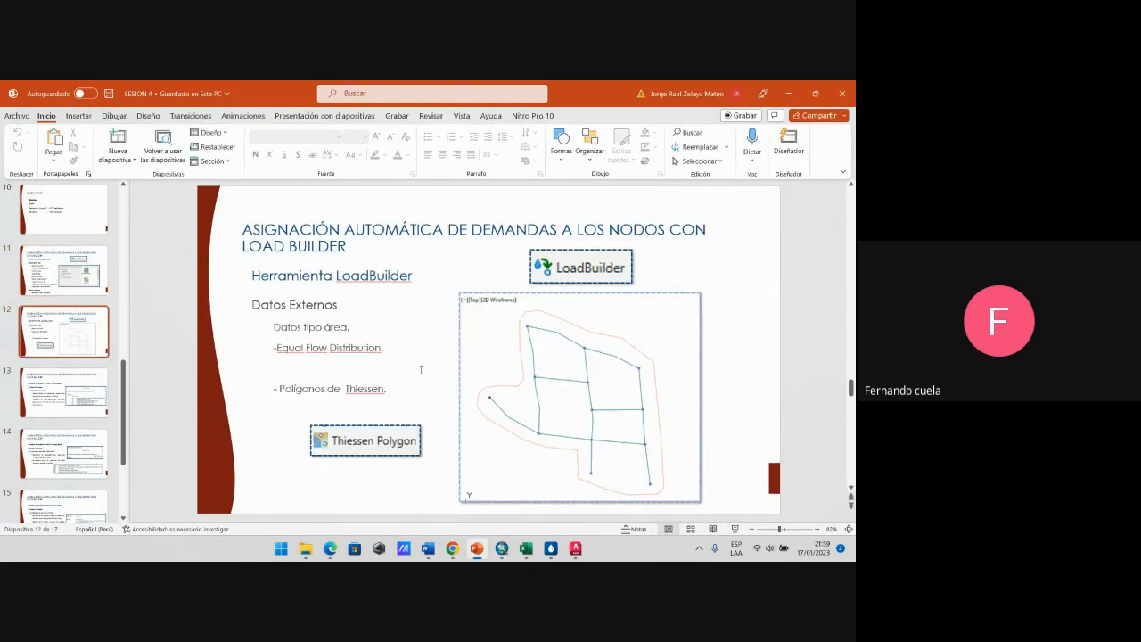
Step: Point out the Equal Flow Distribution and Polígonos de Thiessen entries on the LoadBuilder area data slide
left_click_drag(278, 321, 355, 327)
left_click(353, 347)
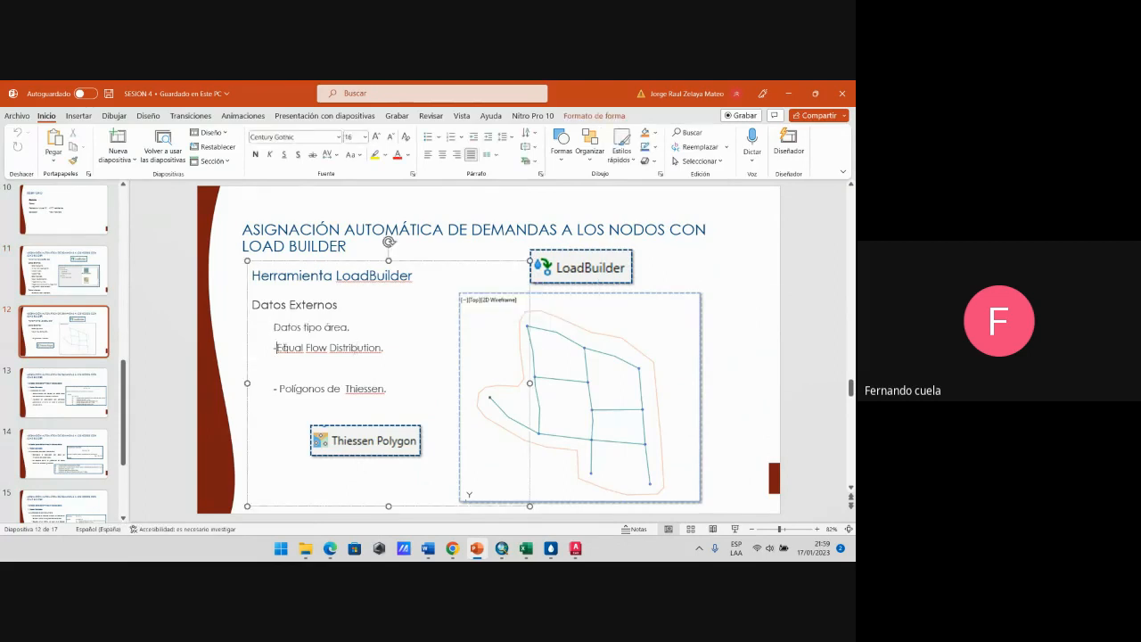
left_click_drag(276, 347, 382, 347)
left_click(379, 349)
left_click_drag(279, 389, 385, 388)
left_click(365, 389)
Step: Return to WaterGEMS and close the Demand Control Center
left_click(551, 549)
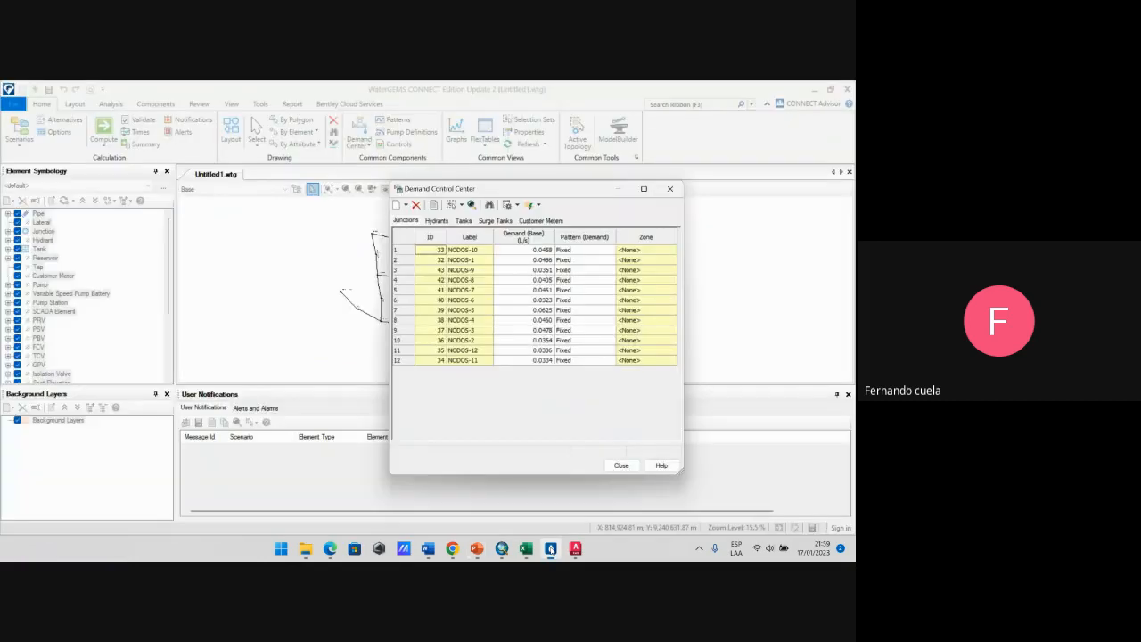
left_click(670, 189)
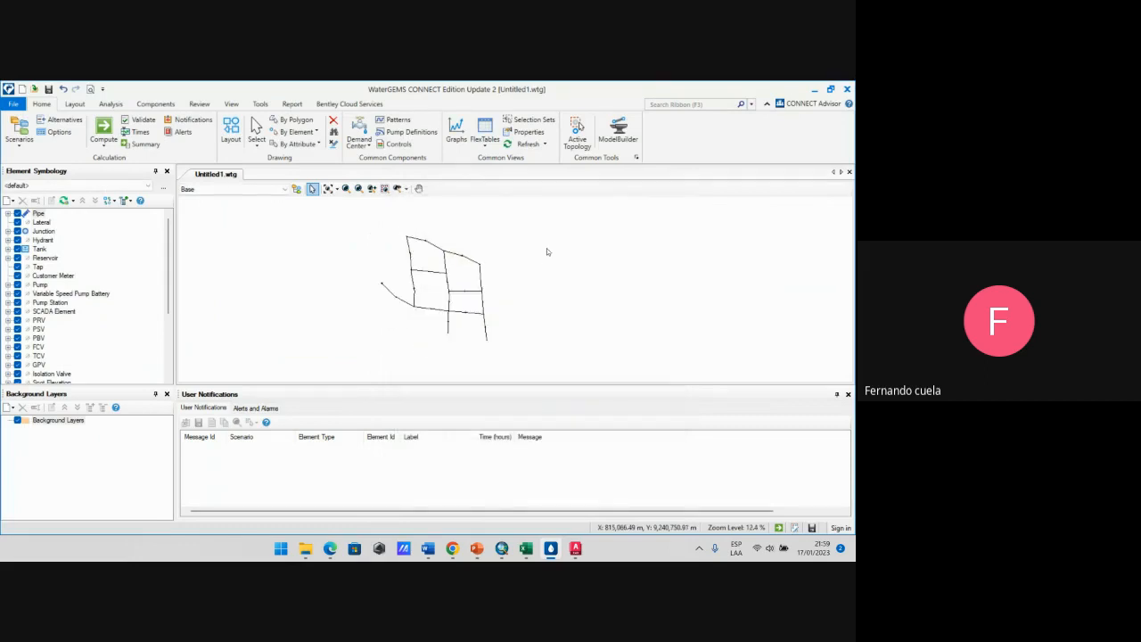
scroll(537, 280, "down", 2)
scroll(490, 227, "up", 3)
scroll(506, 312, "down", 2)
scroll(501, 299, "up", 1)
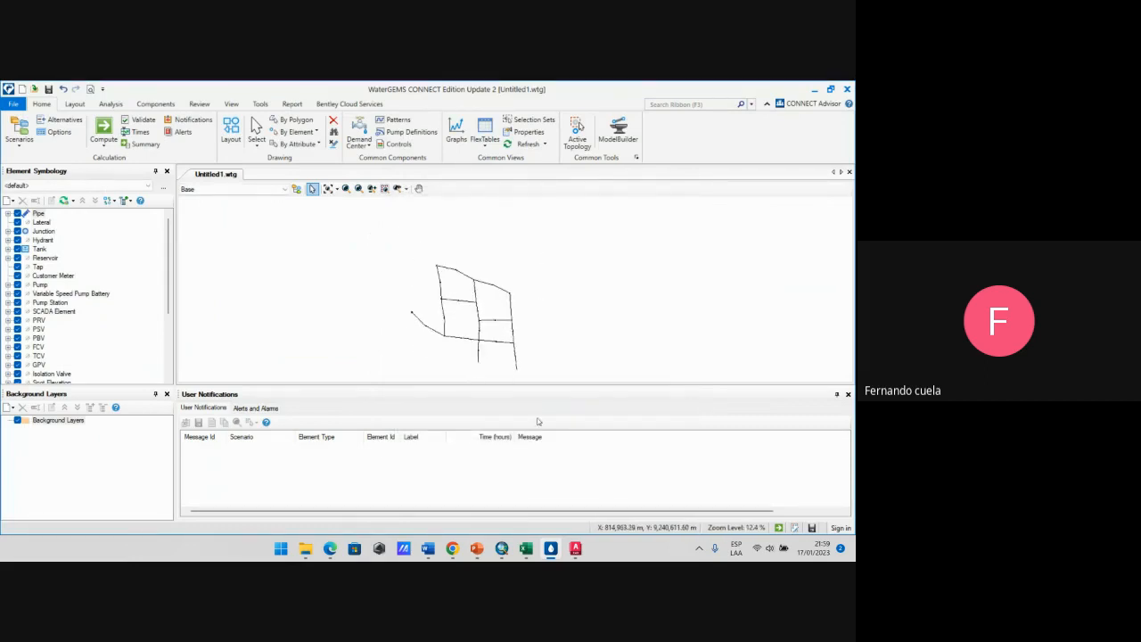
Step: Look over the network with its Thiessen polygons in ArcMap and the RED SESIÓN 4 drawing in AutoCAD
left_click(501, 548)
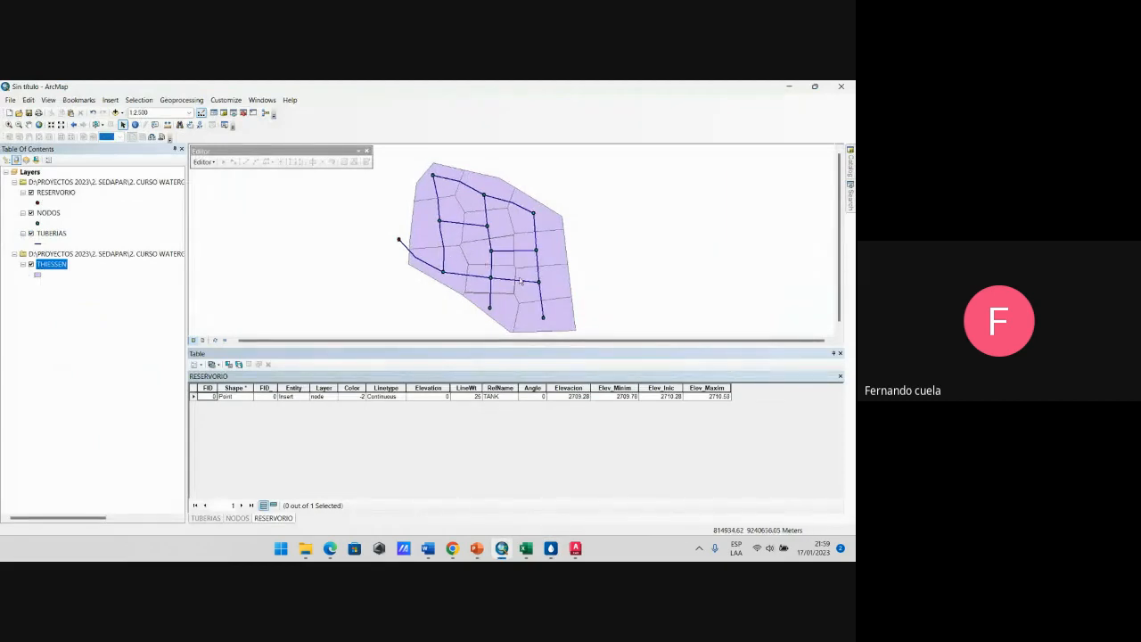
left_click(575, 548)
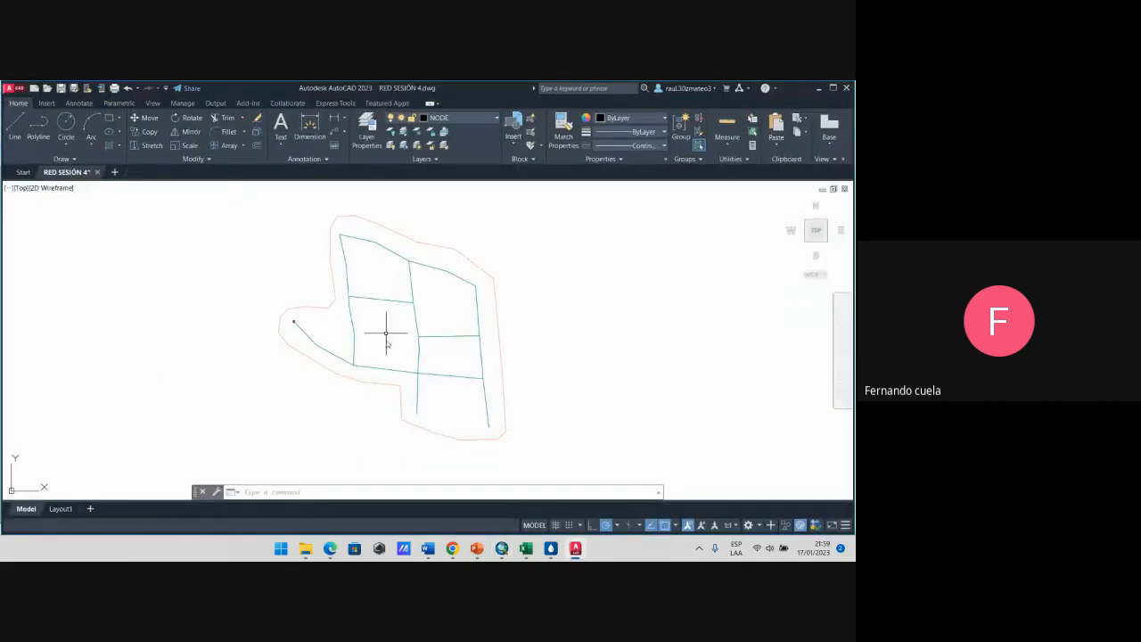
left_click(576, 550)
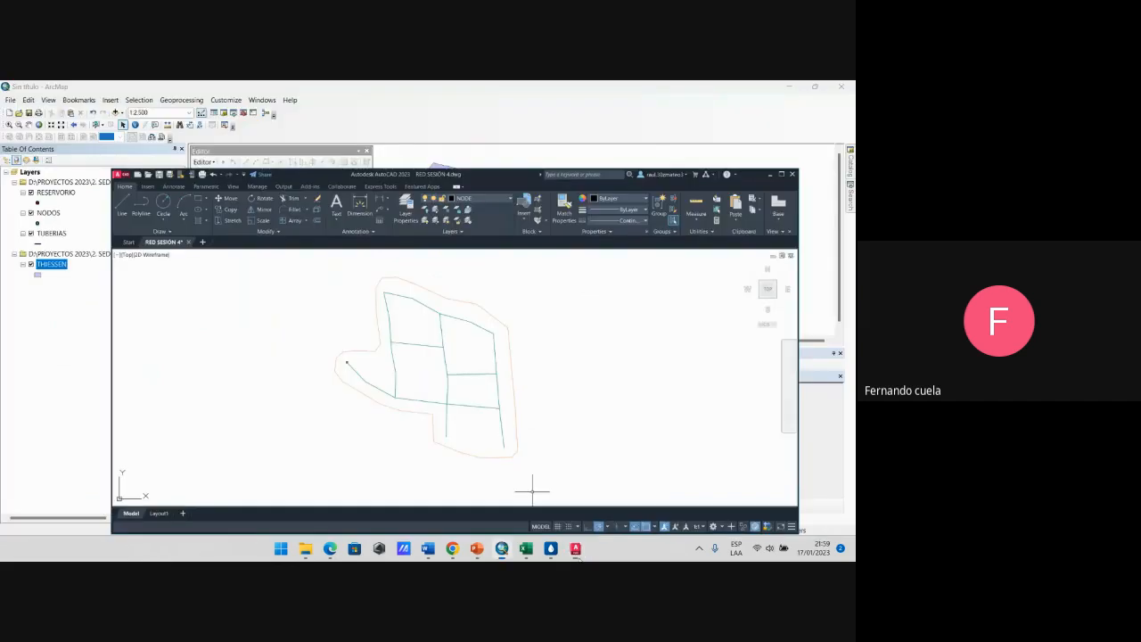
Step: Switch to the Excel Data workbook and review its Demanda, Nodos, Tuberías and Tanque sheets
left_click(525, 549)
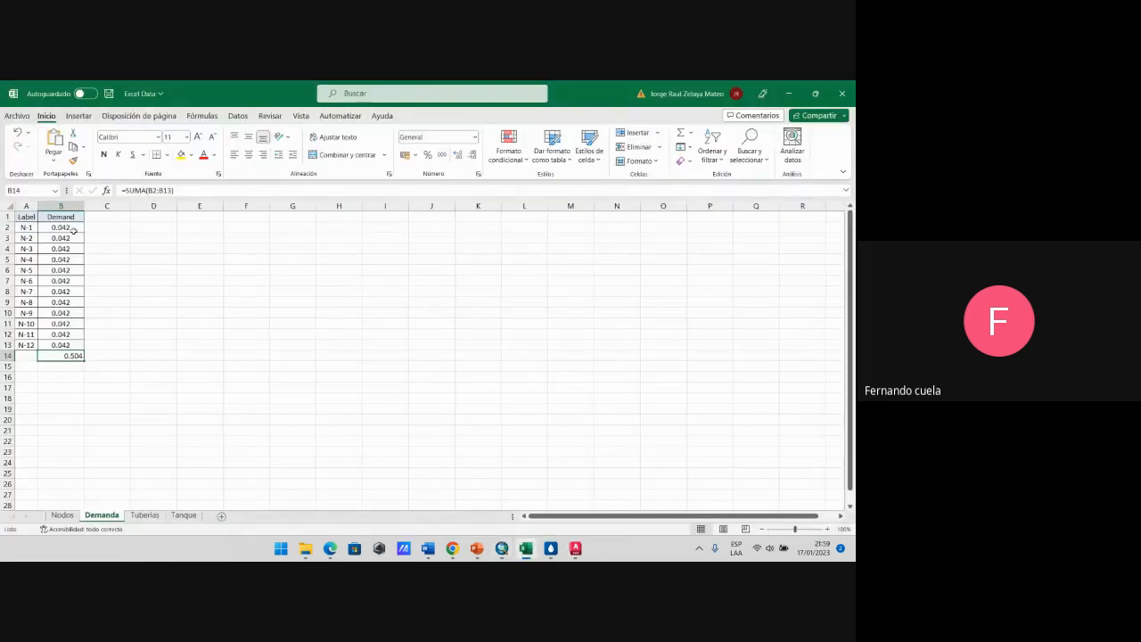
left_click_drag(74, 230, 71, 357)
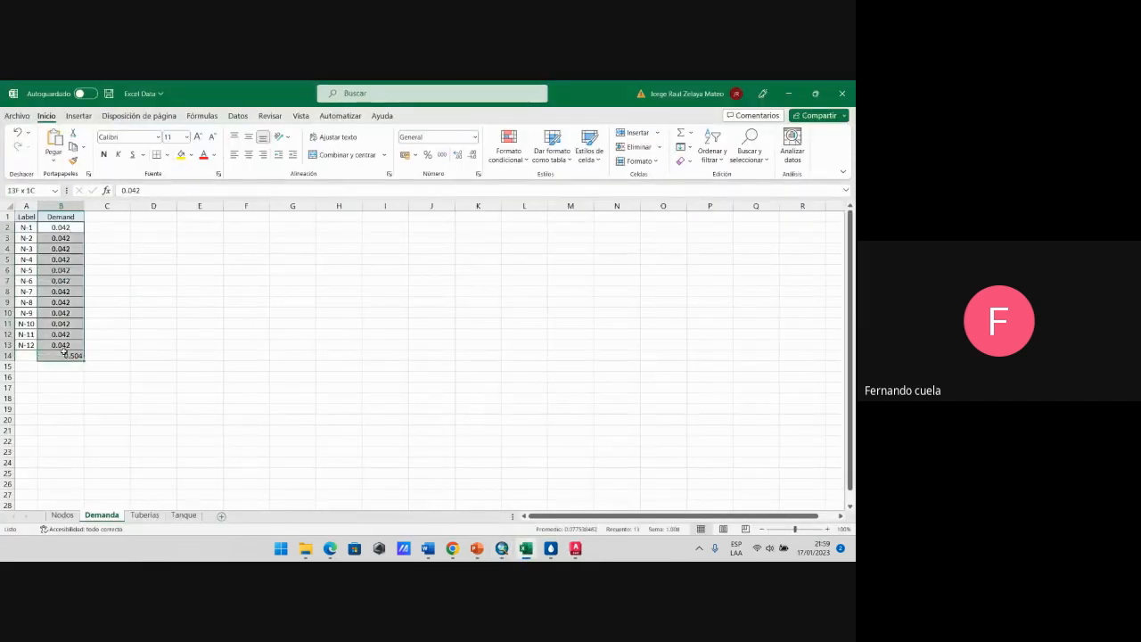
left_click(186, 515)
left_click(147, 515)
left_click(64, 515)
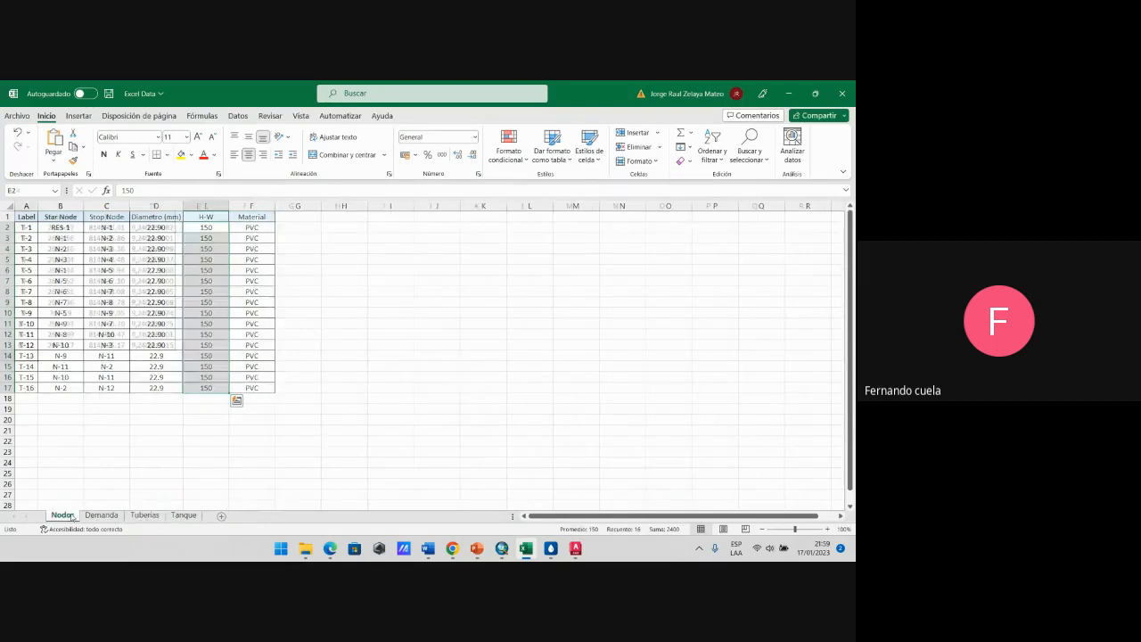
left_click(146, 517)
left_click(184, 515)
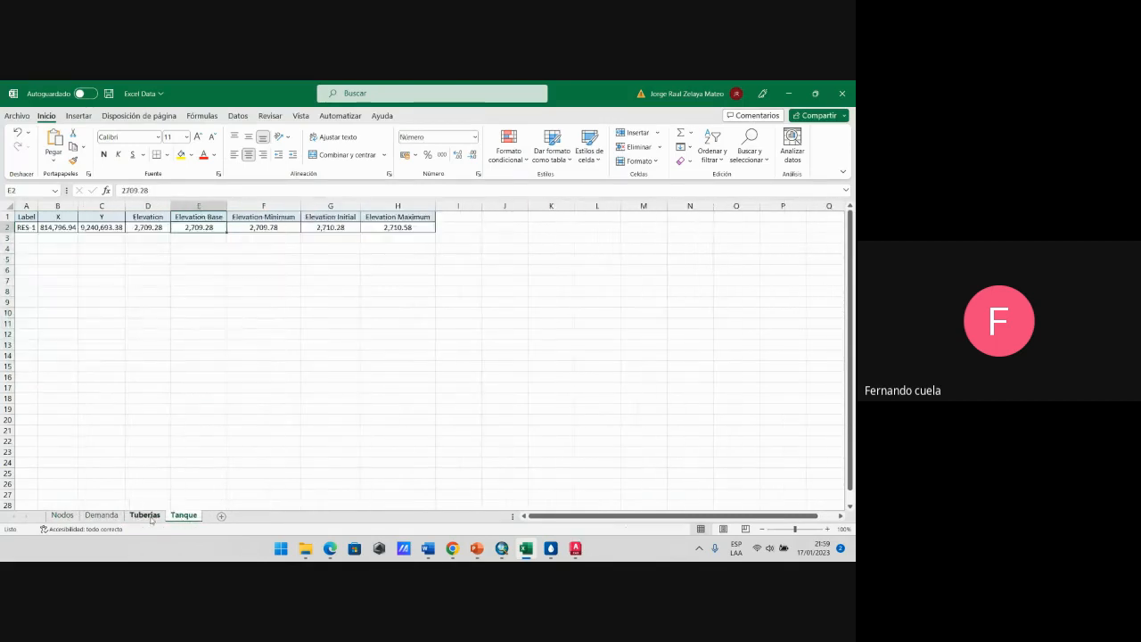
left_click(145, 516)
left_click(183, 515)
Step: Return to WaterGEMS and examine the network layout with its junction and pipe labels up close
left_click(553, 548)
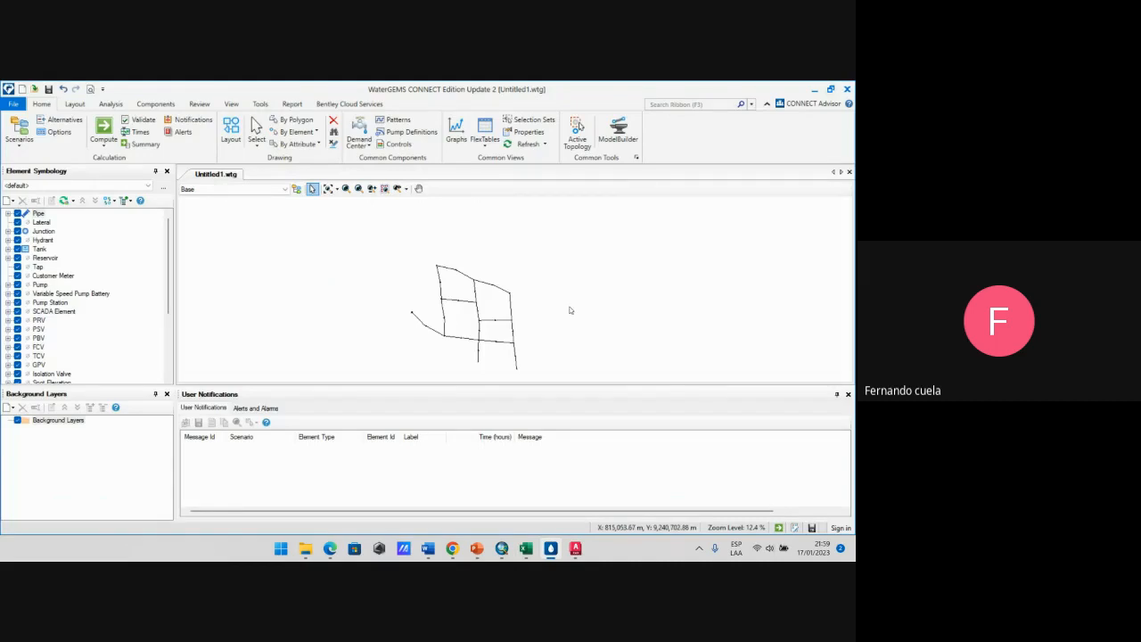
left_click_drag(509, 335, 535, 302)
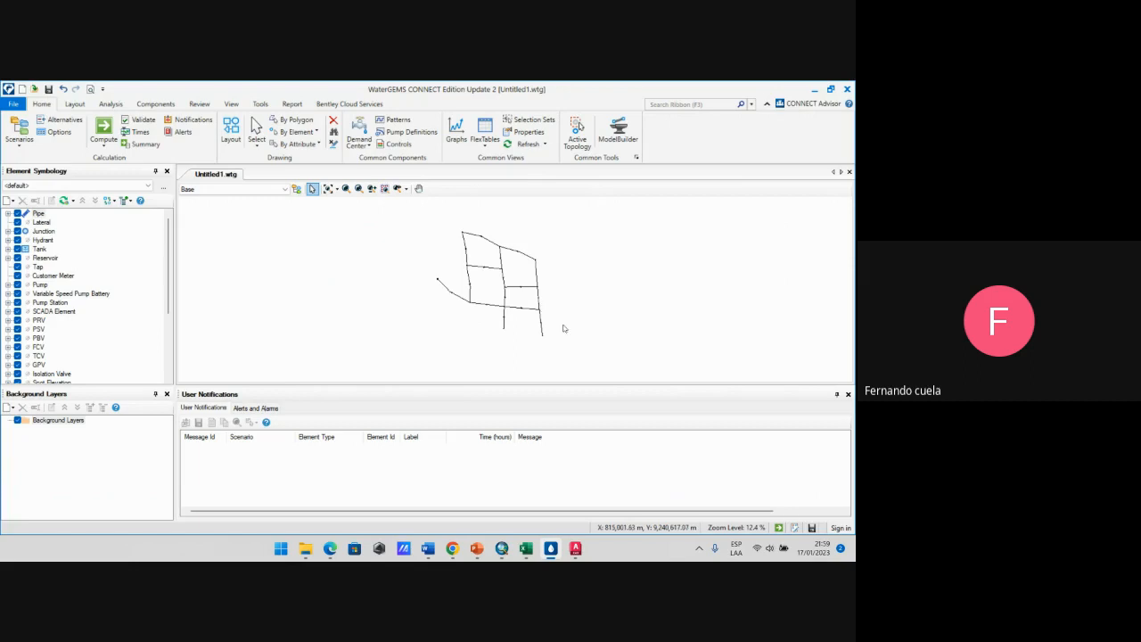
scroll(565, 323, "up", 2)
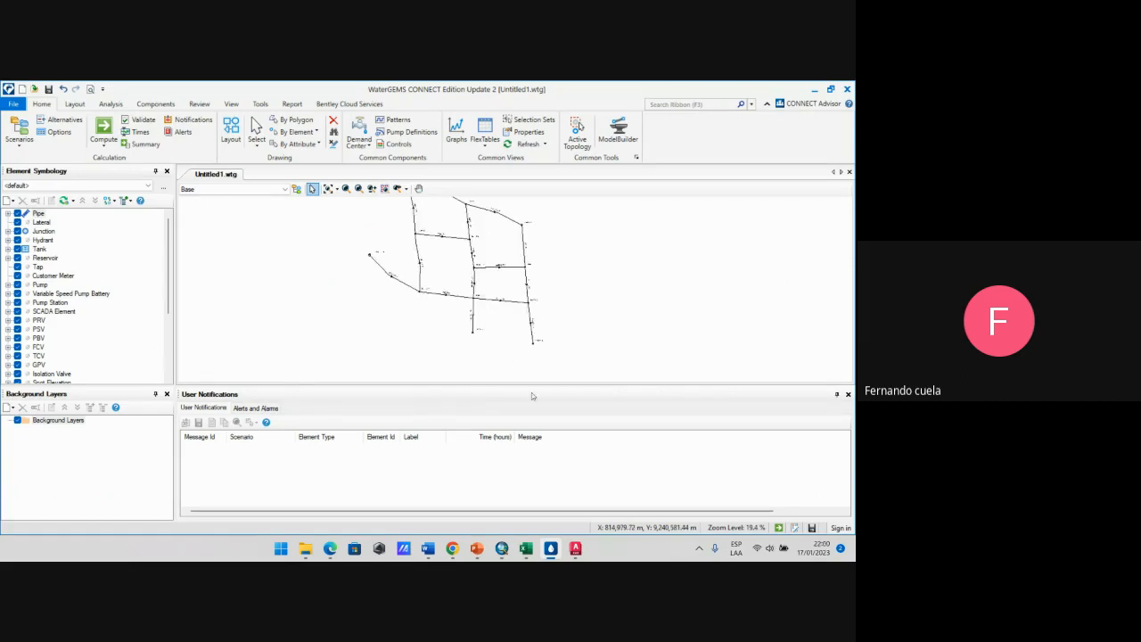
mouse_move(452, 548)
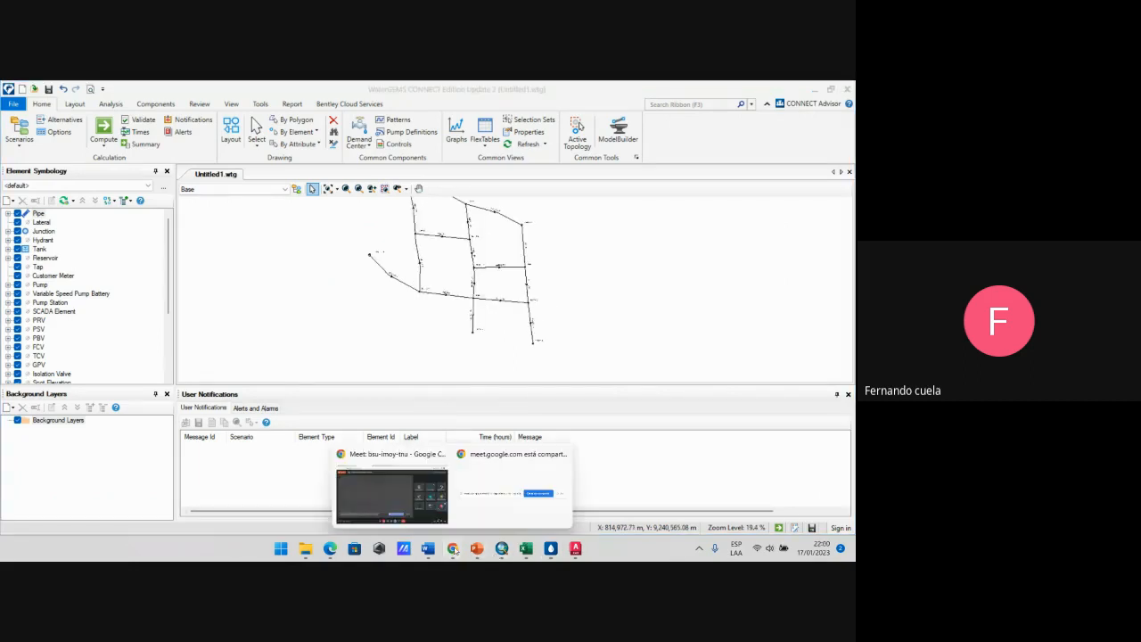
left_click(529, 505)
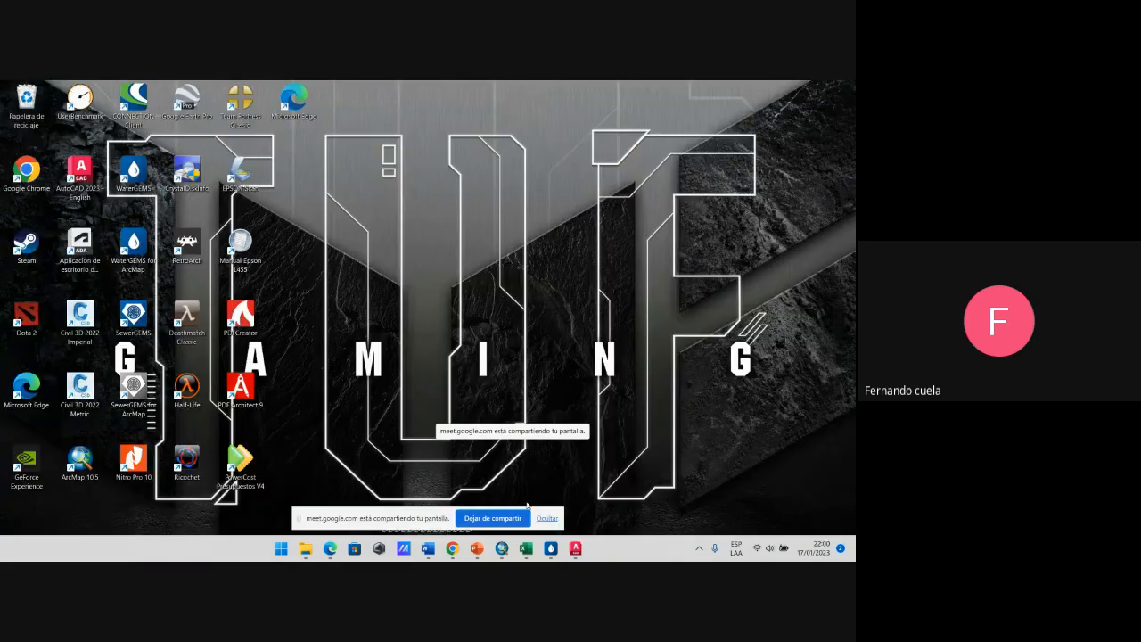
left_click(528, 505)
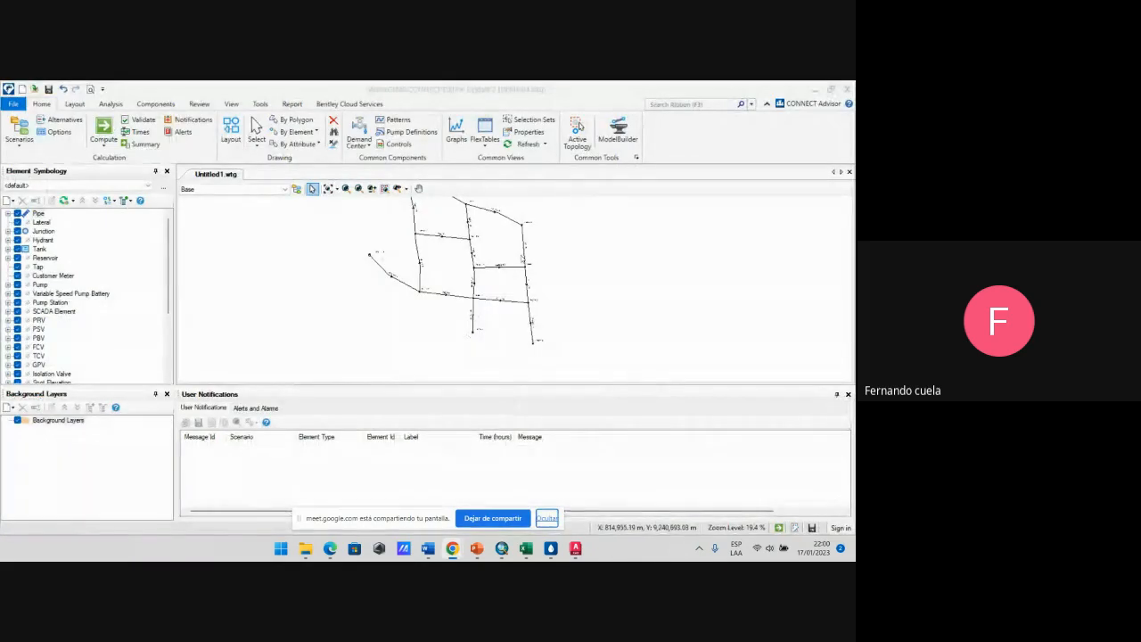
left_click(522, 259)
scroll(443, 230, "up", 4)
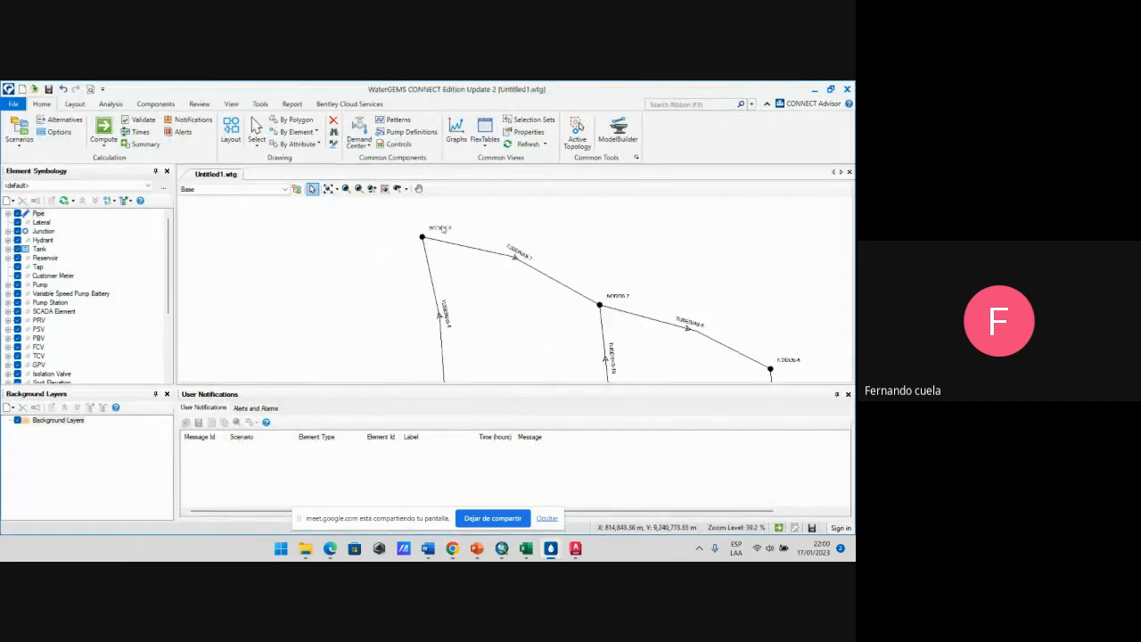
Step: Look over the whole pipe network, from the northern junctions to the supply node and southern branches, and show the model creation tools
scroll(446, 234, "down", 3)
left_click_drag(473, 290, 456, 273)
scroll(456, 273, "down", 1)
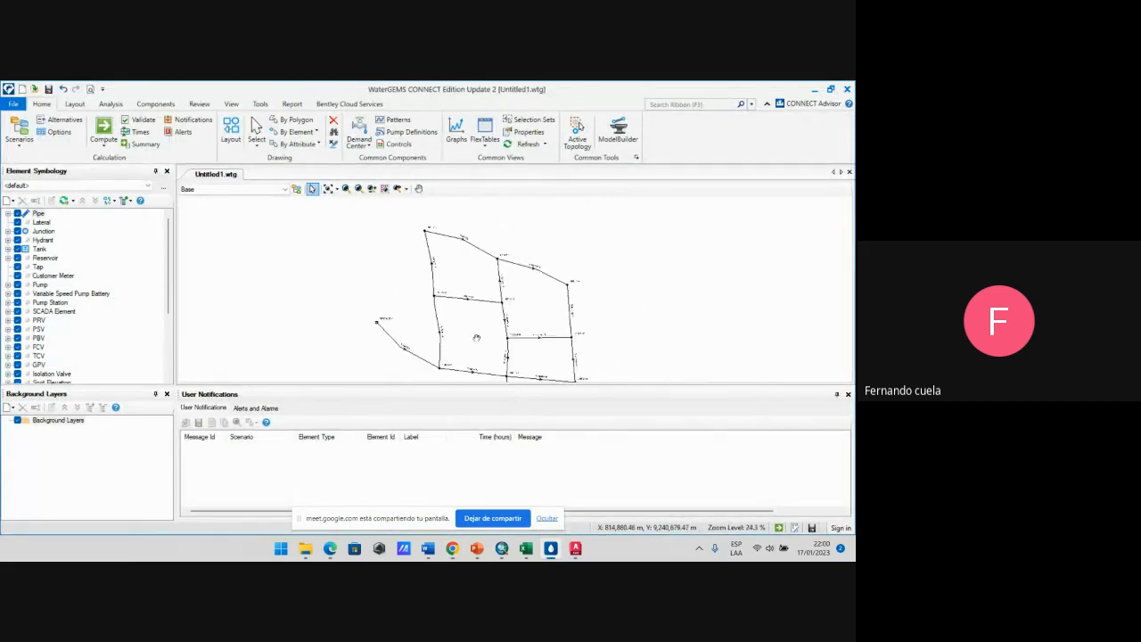
left_click_drag(476, 338, 442, 283)
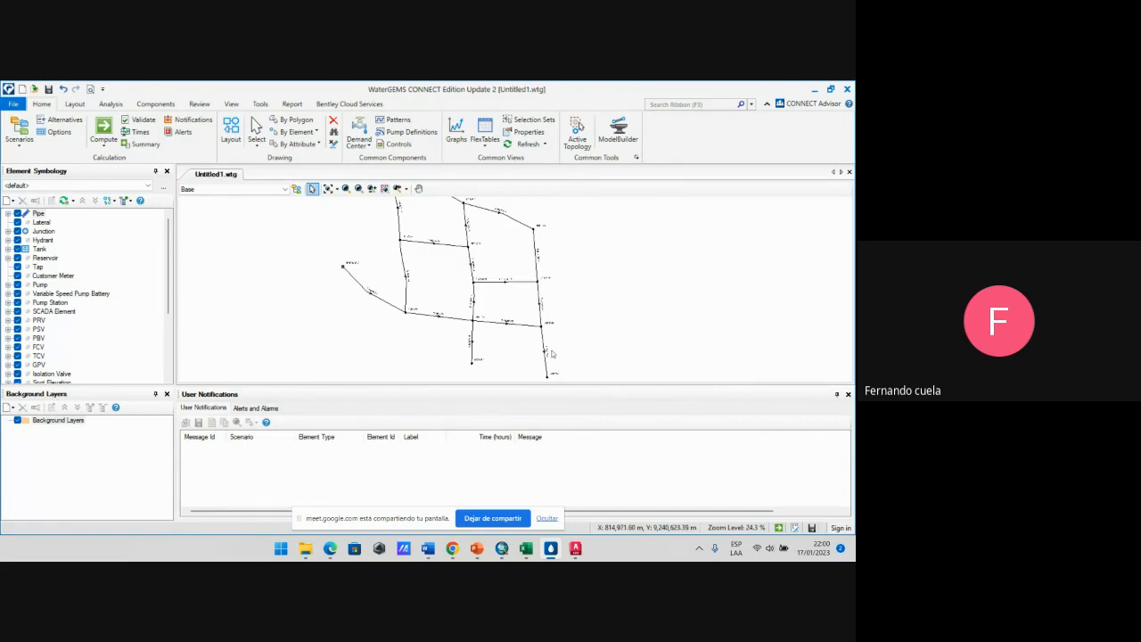
scroll(346, 265, "up", 3)
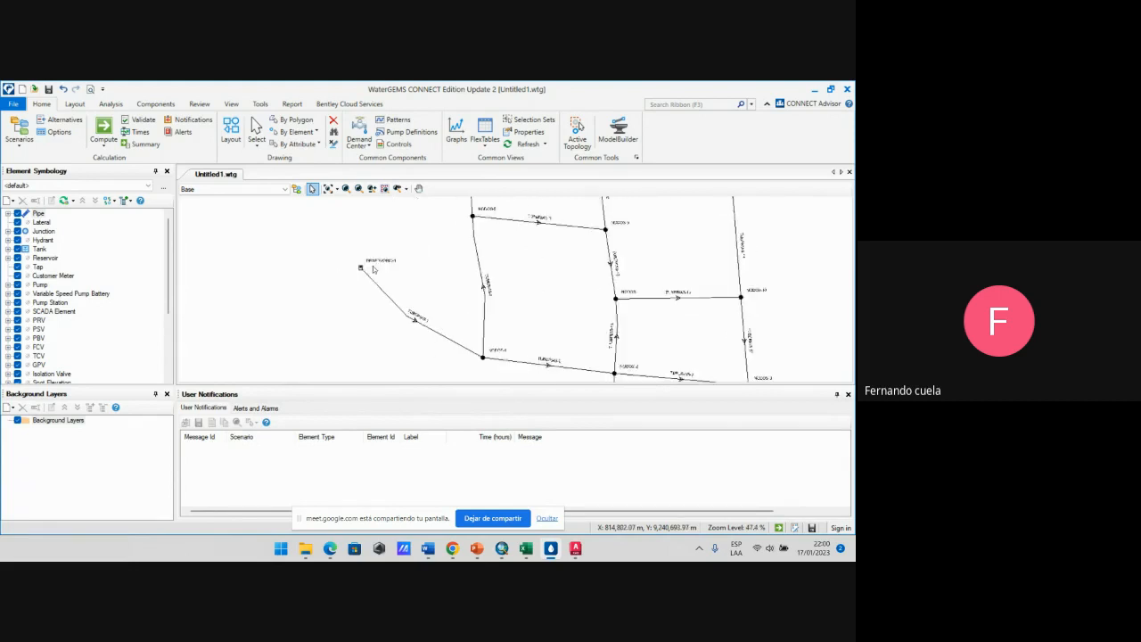
scroll(374, 269, "down", 3)
scroll(373, 269, "up", 1)
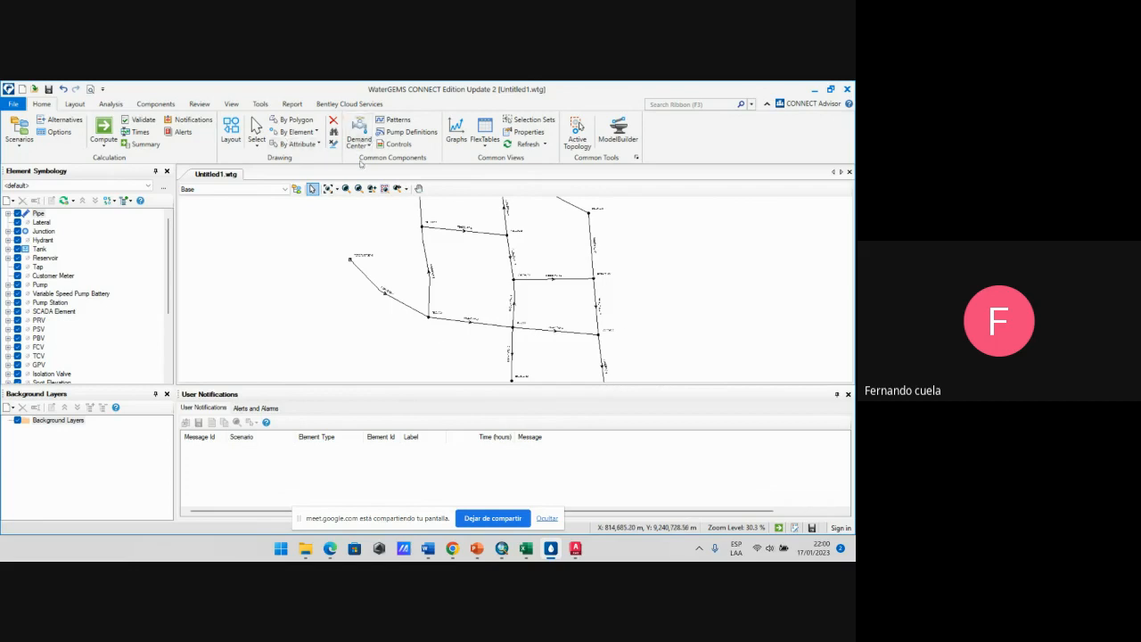
left_click(266, 106)
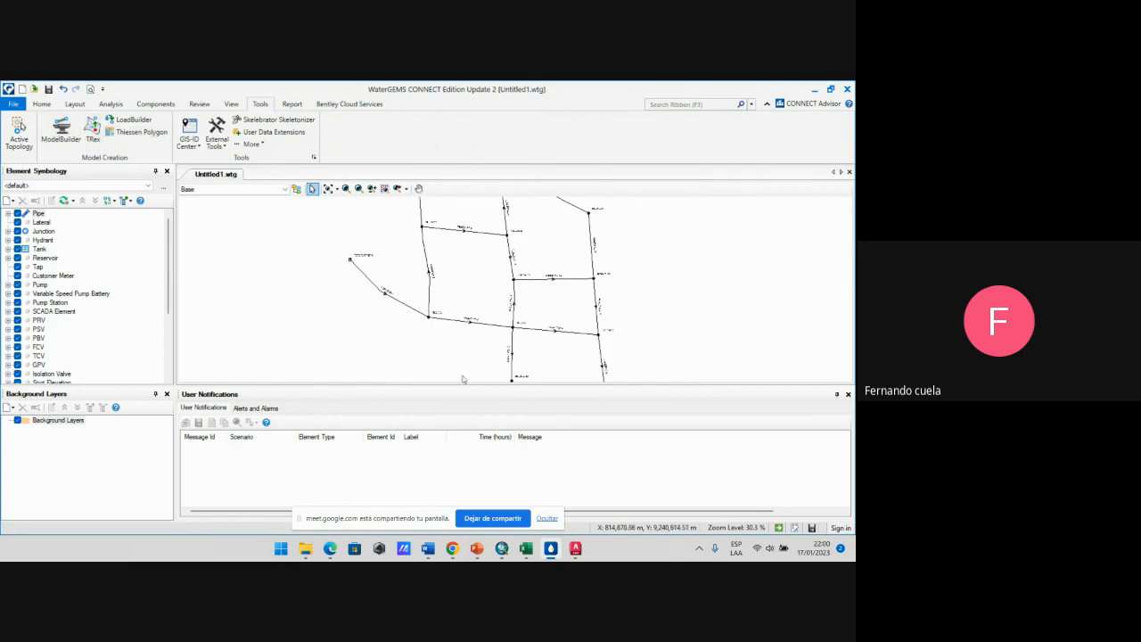
Step: Switch to the Google Meet call in Chrome and stop presenting the screen
left_click(453, 548)
left_click(472, 493)
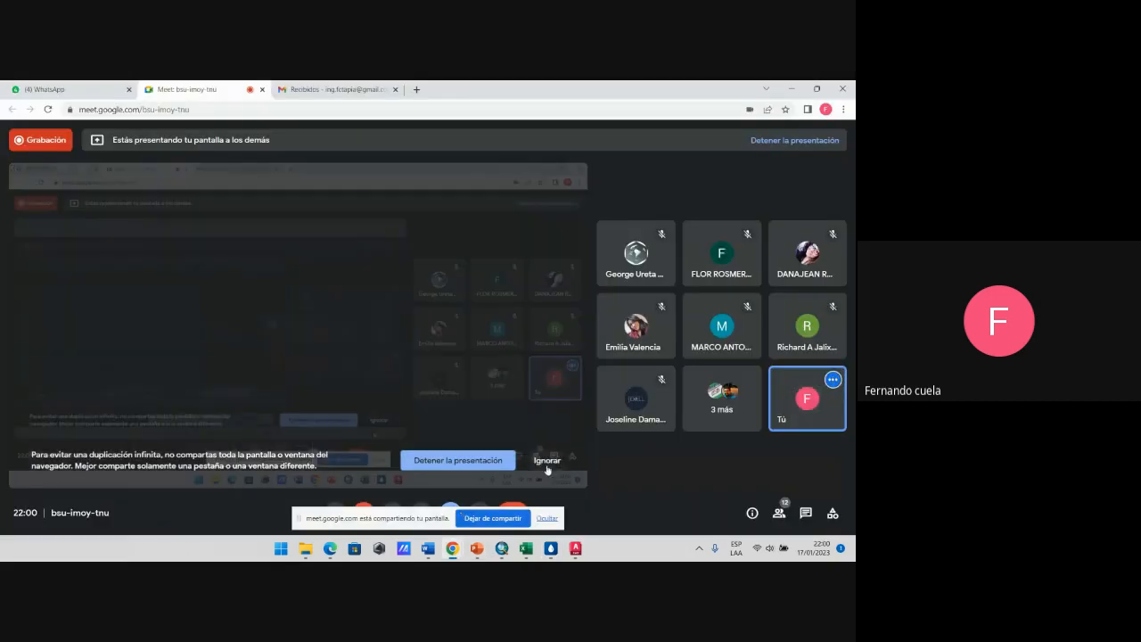
left_click(458, 461)
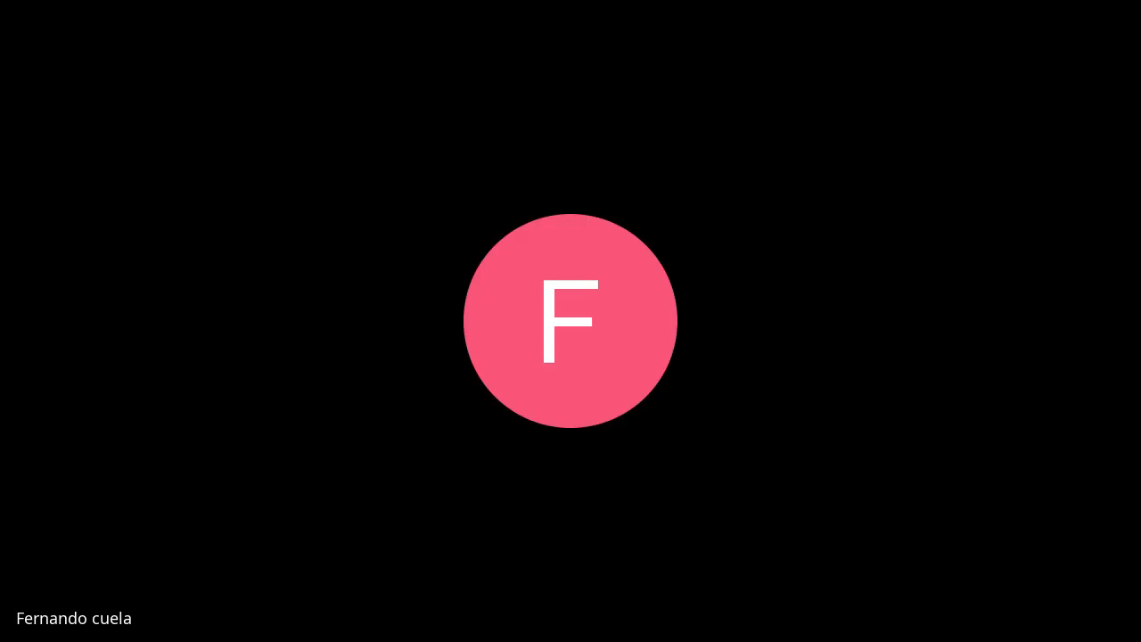